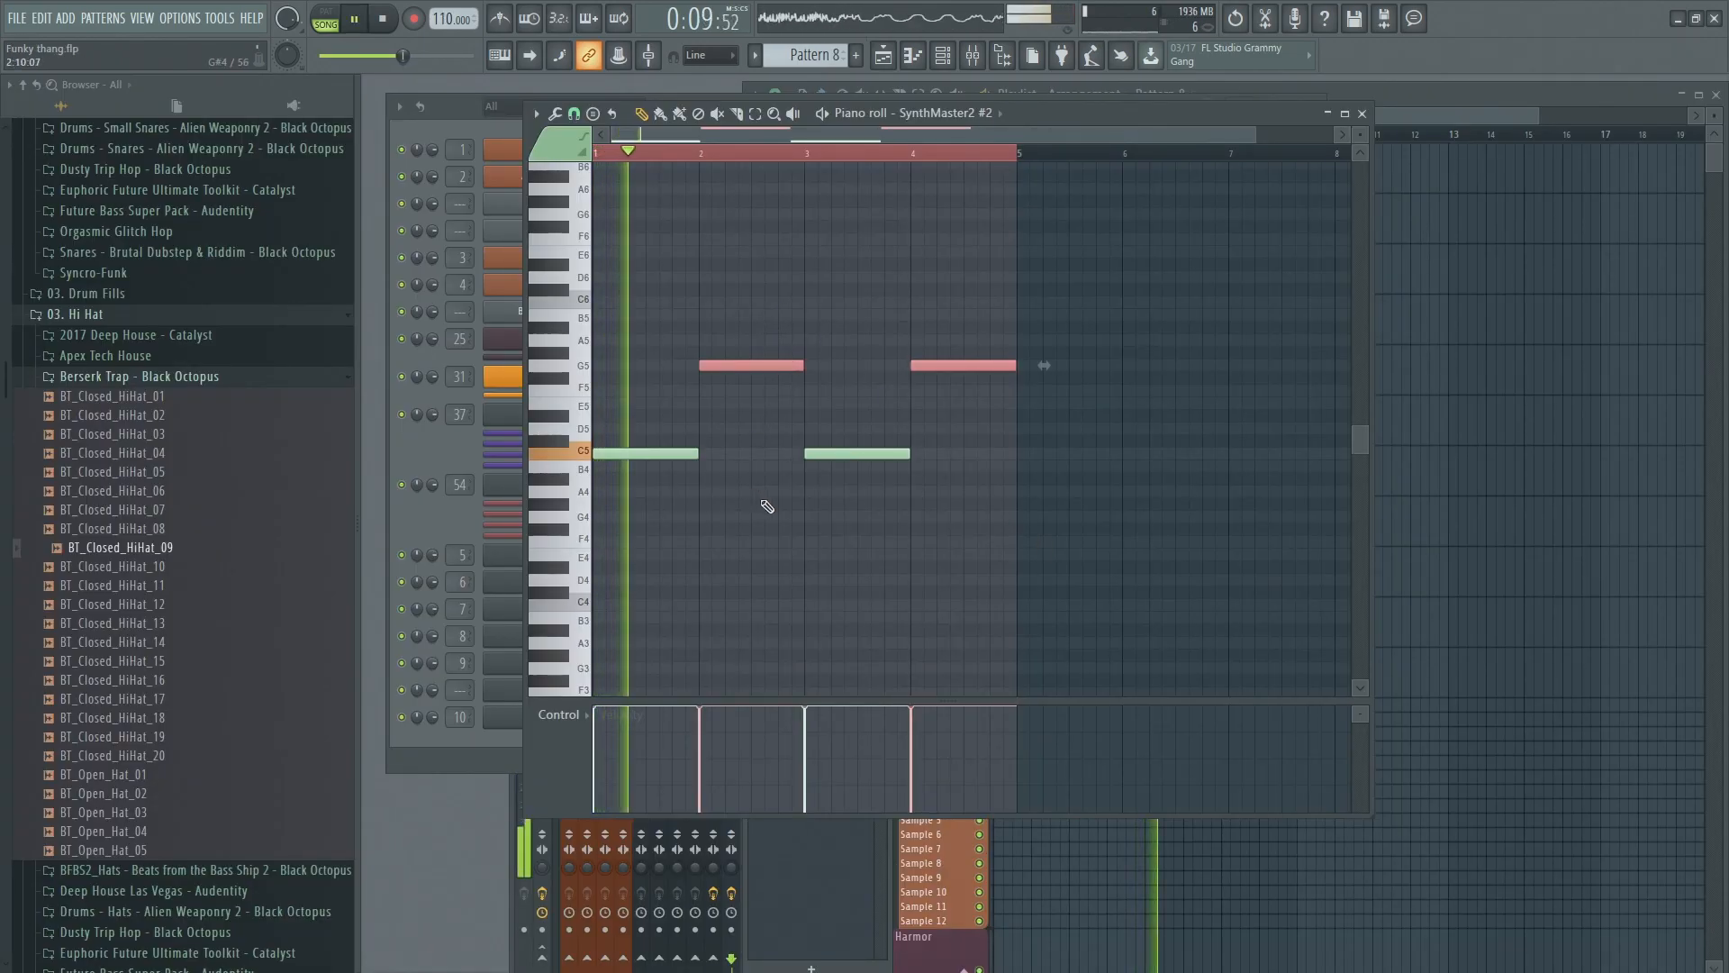
- Deselect the G5 notes and transpose all notes of Pattern 8 down one octave
scroll(911, 501, "up", 2)
left_click_drag(927, 498, 1102, 550)
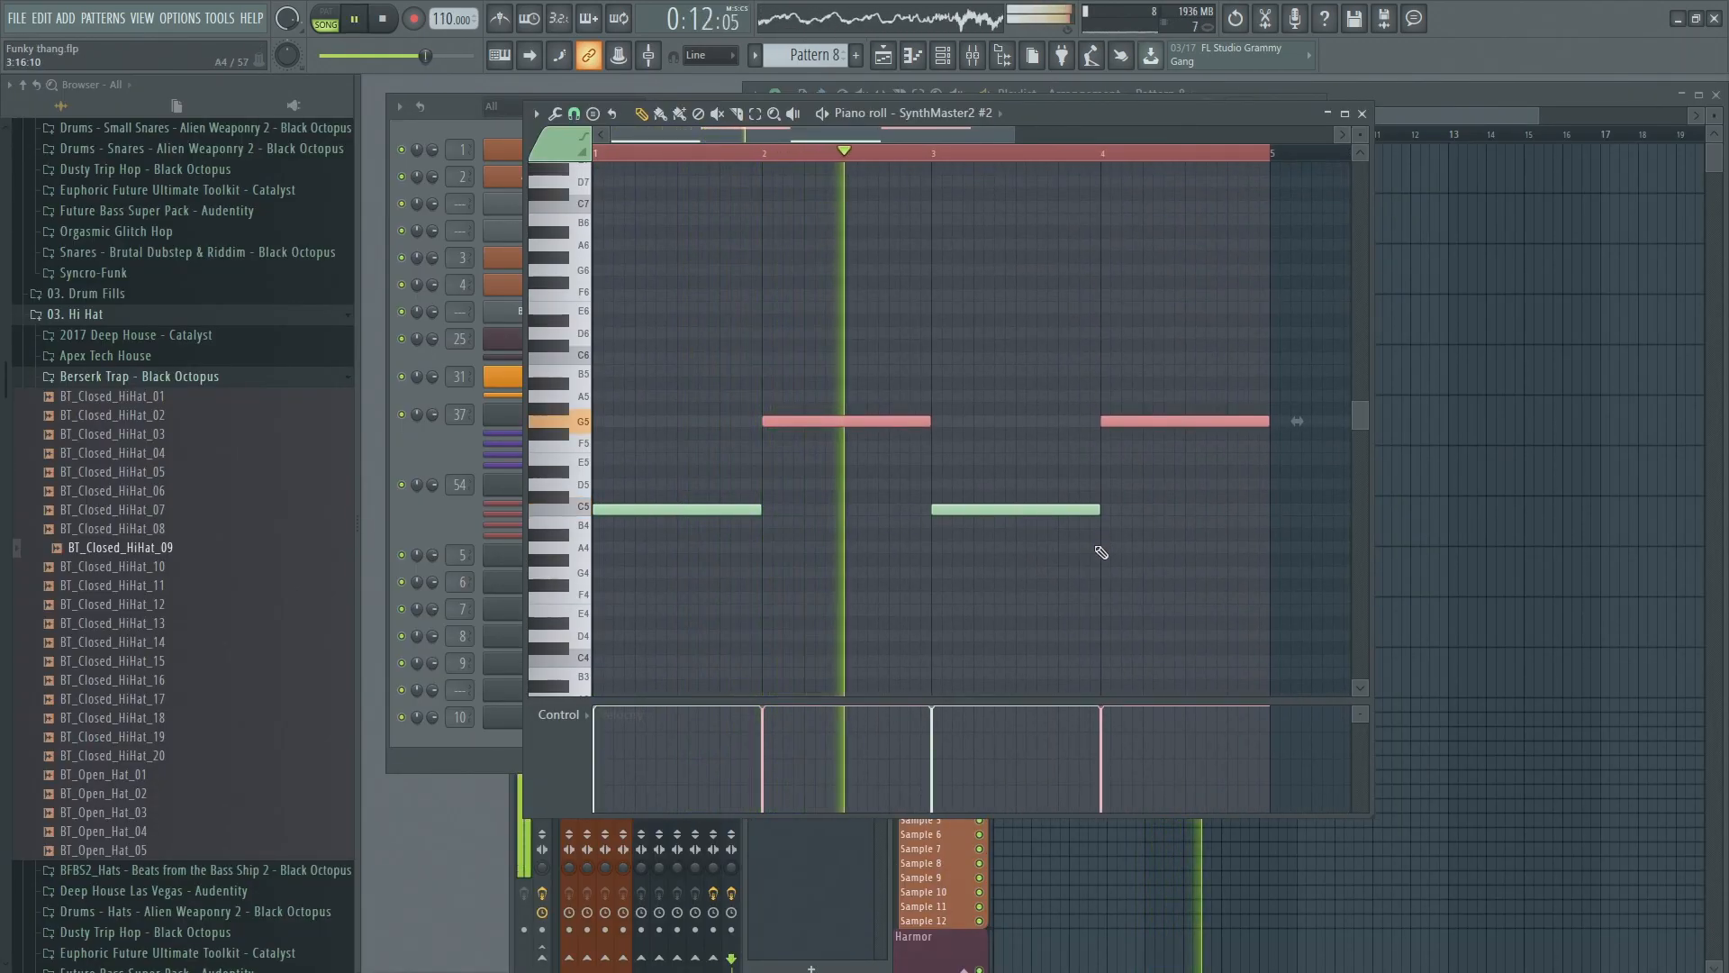
left_click(1175, 421, "ctrl")
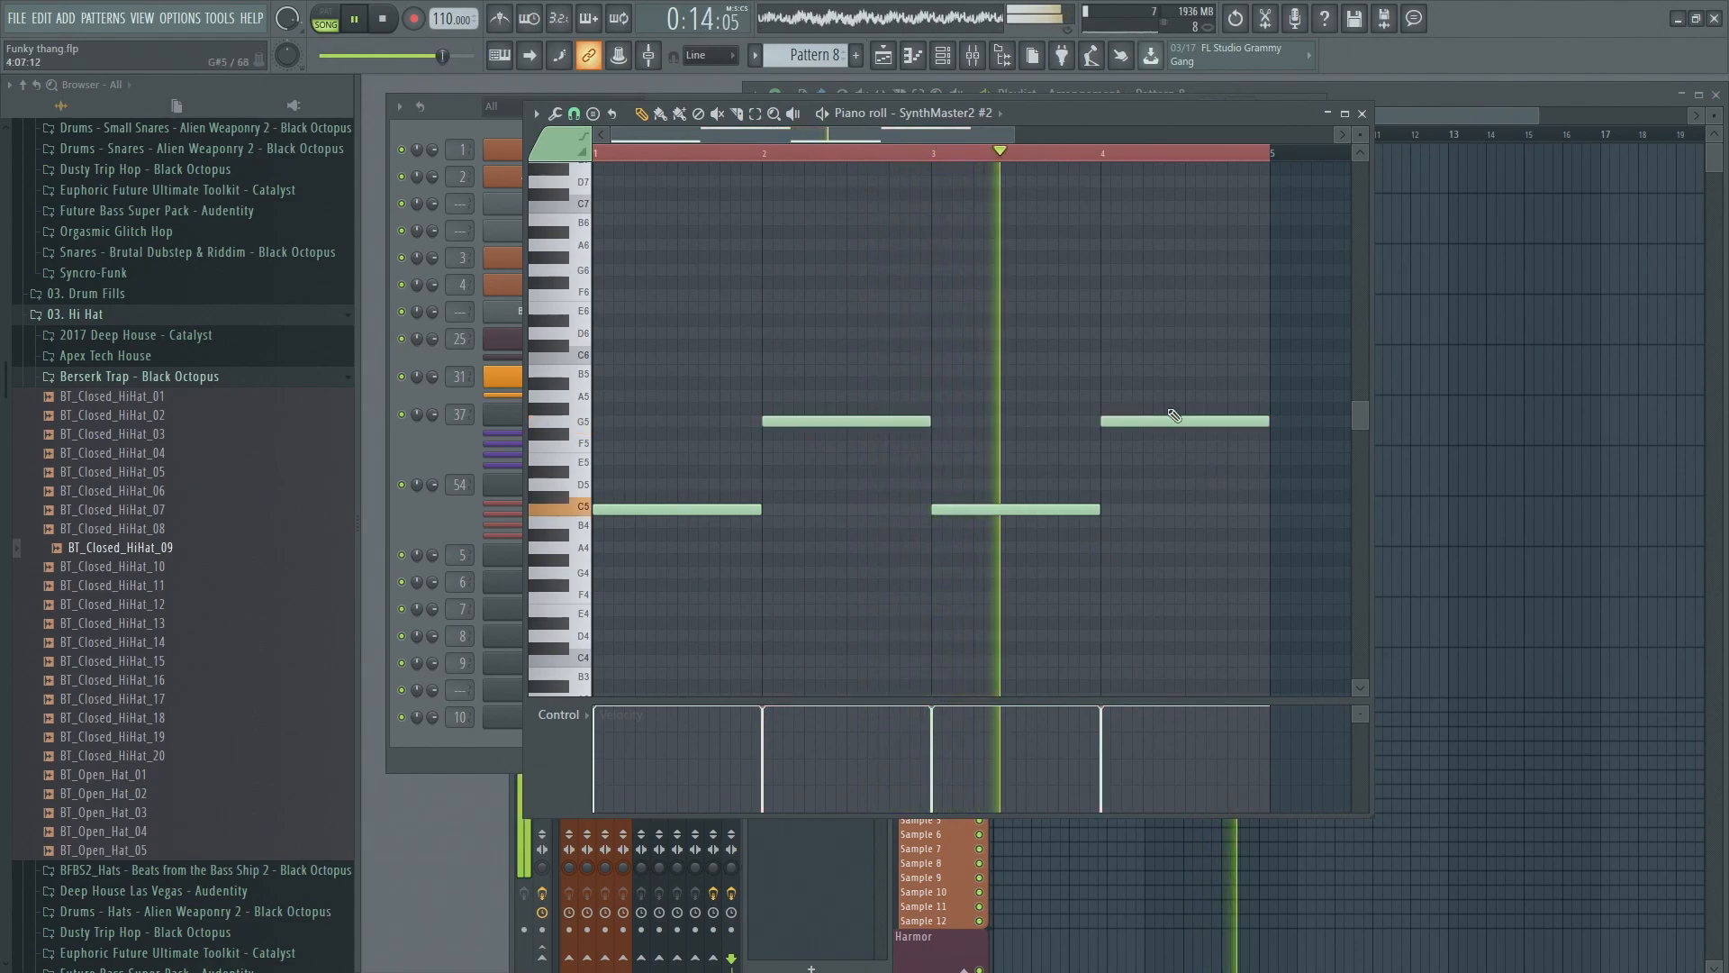
key("ctrl+Down")
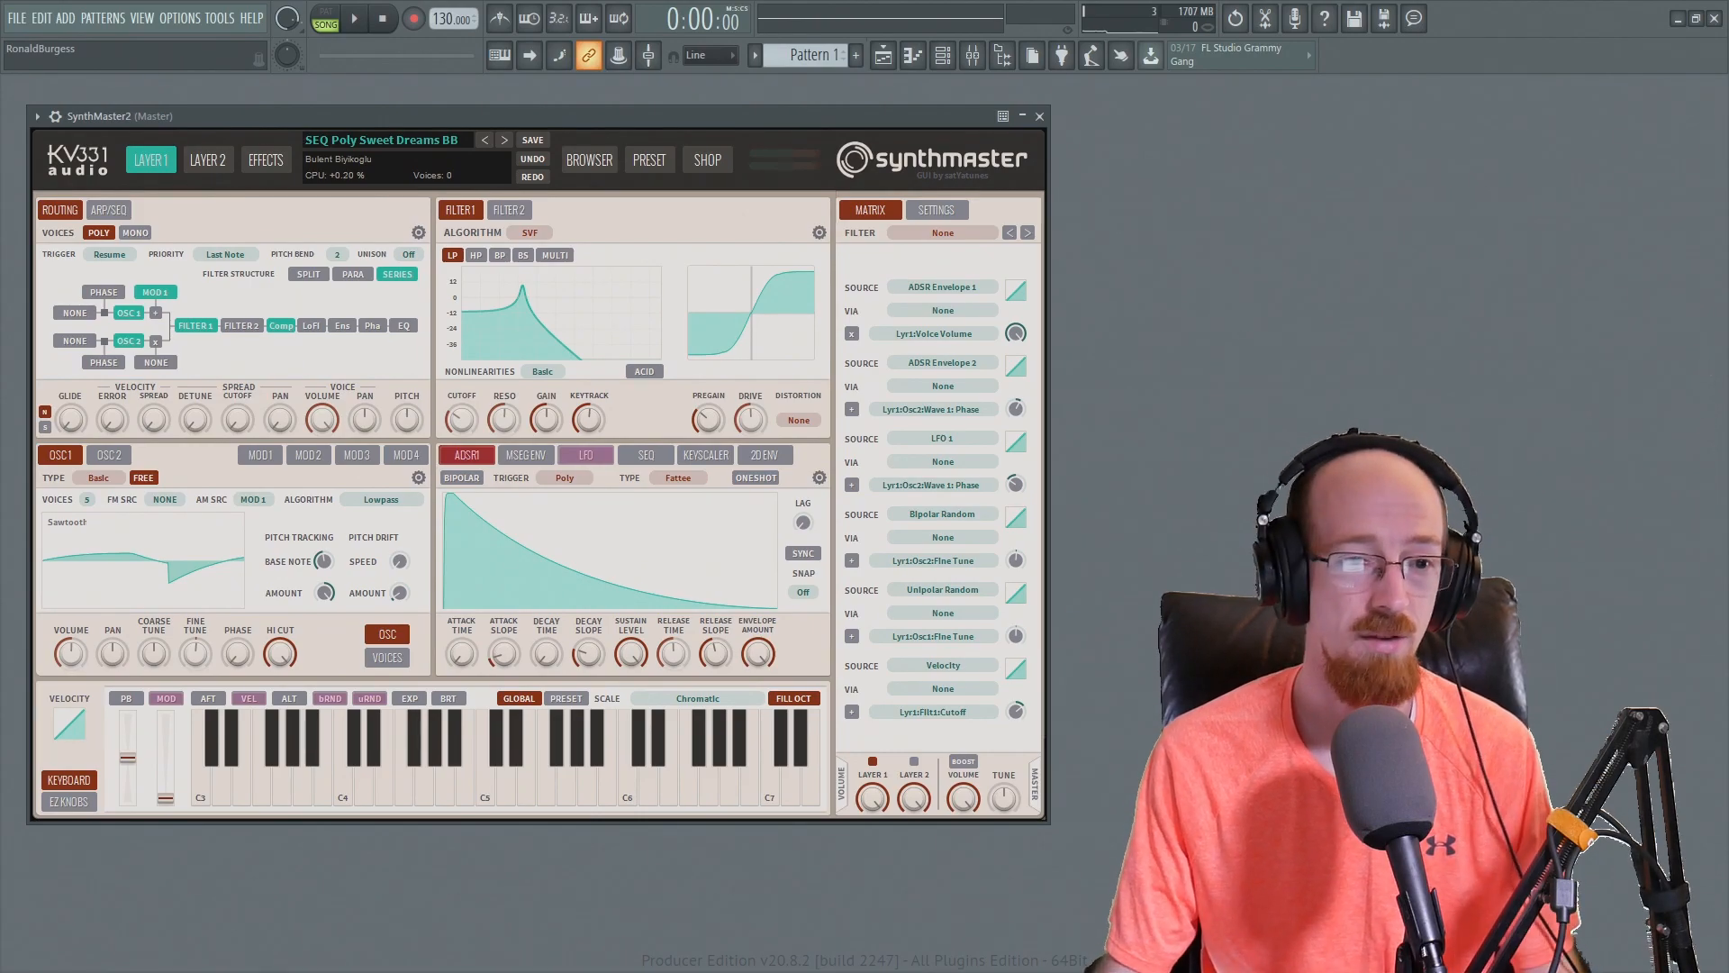
- Open the SynthMaster preset browser, filter it to the Bass type and load BA Rumors UK
left_click(591, 159)
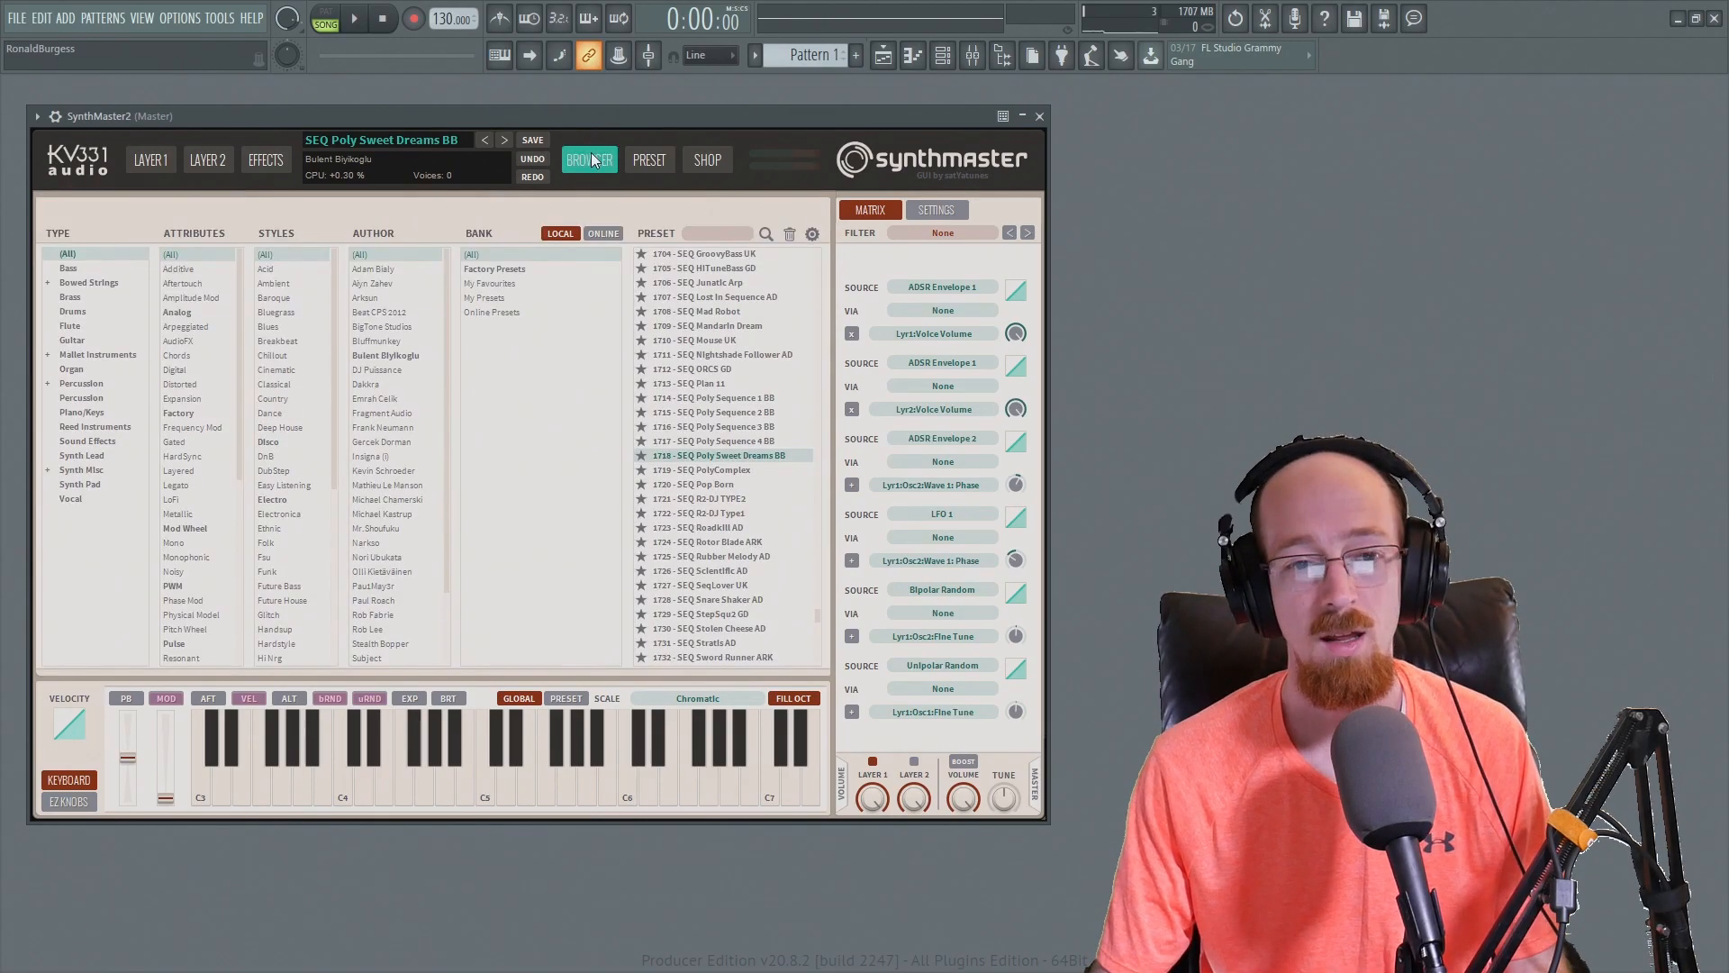
left_click(77, 273)
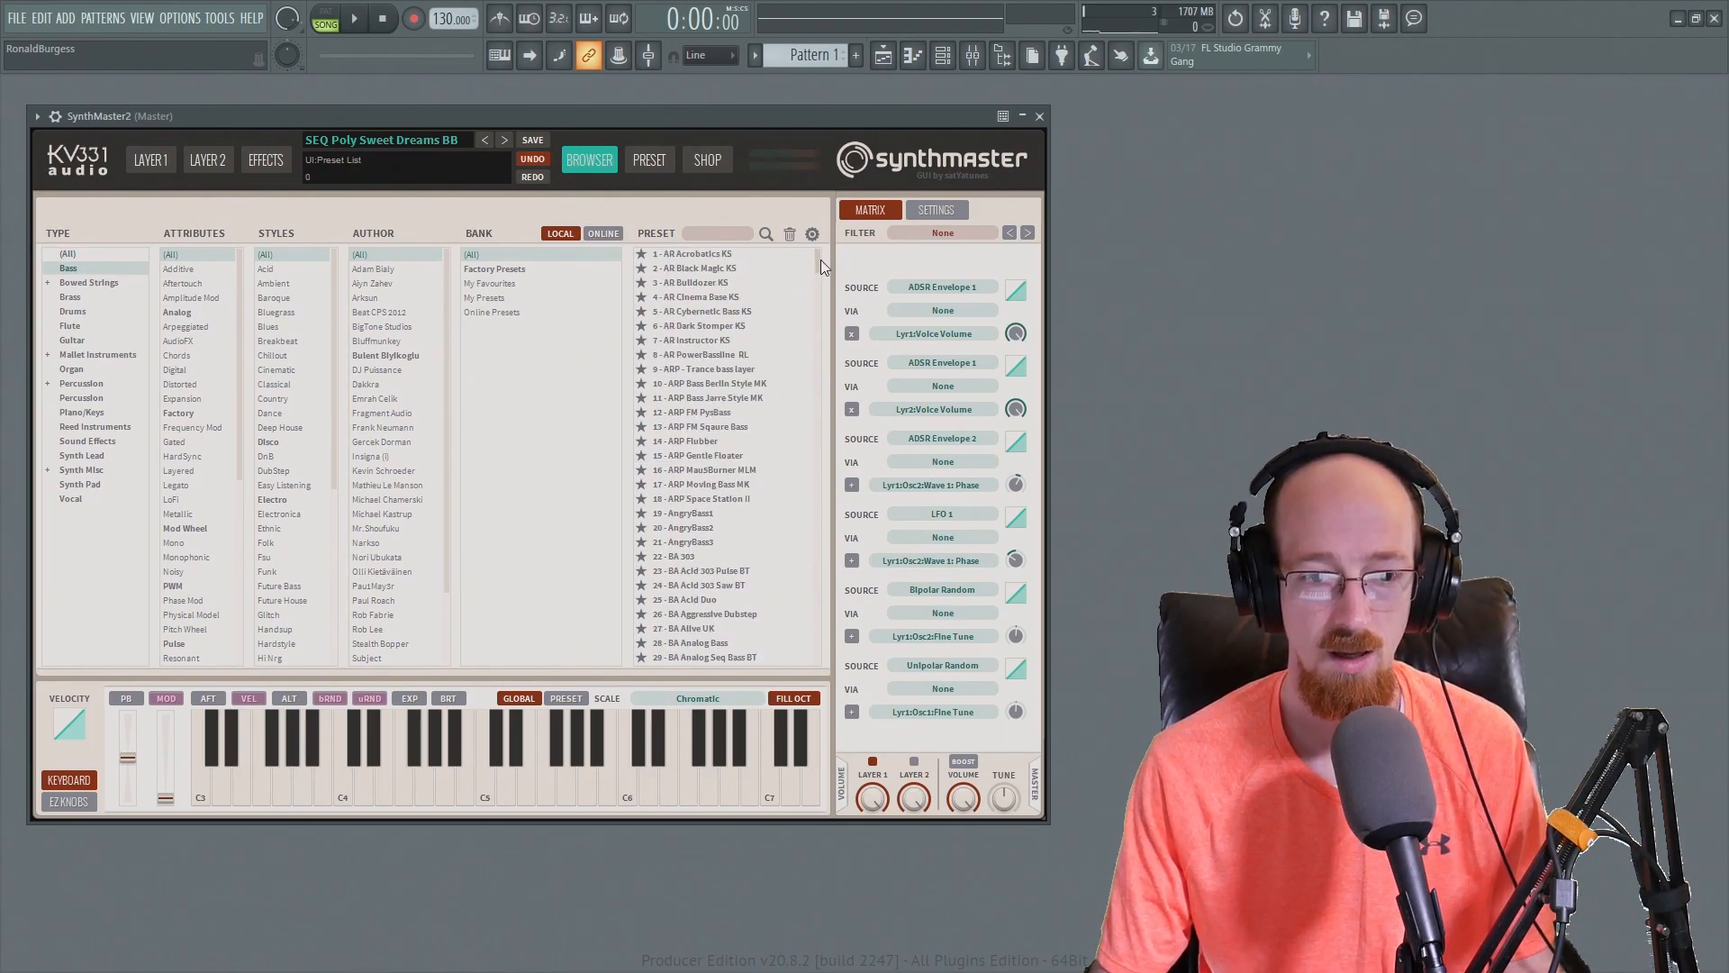
left_click_drag(816, 279, 817, 395)
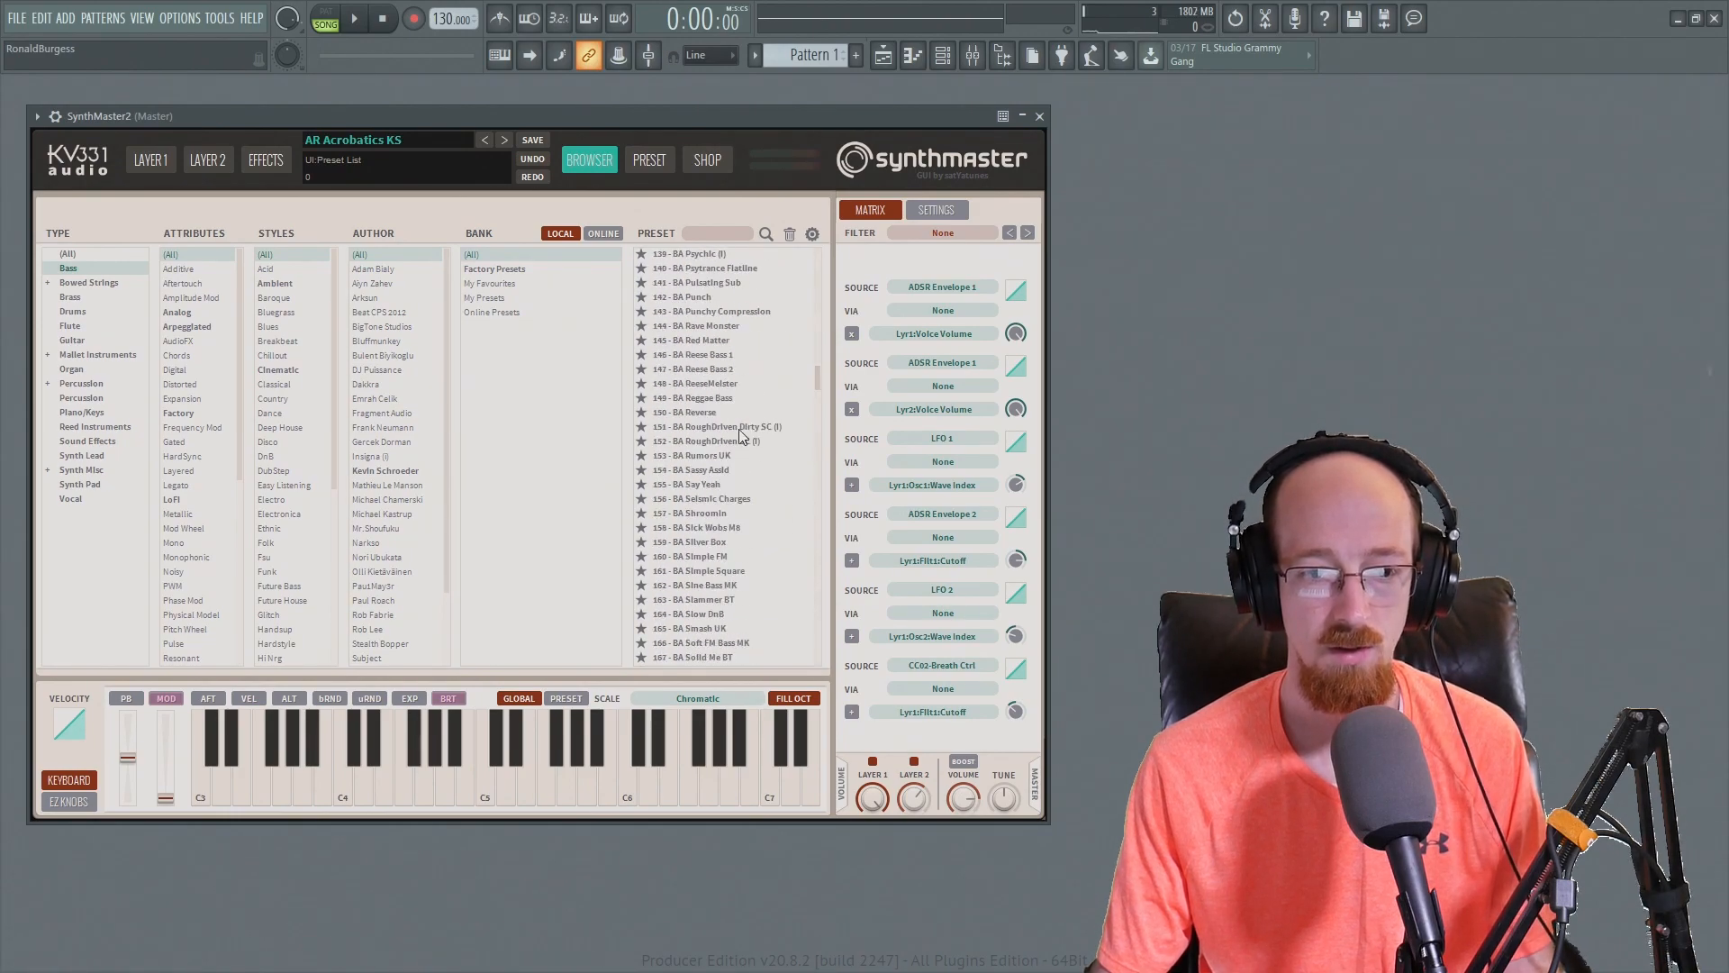
left_click(711, 458)
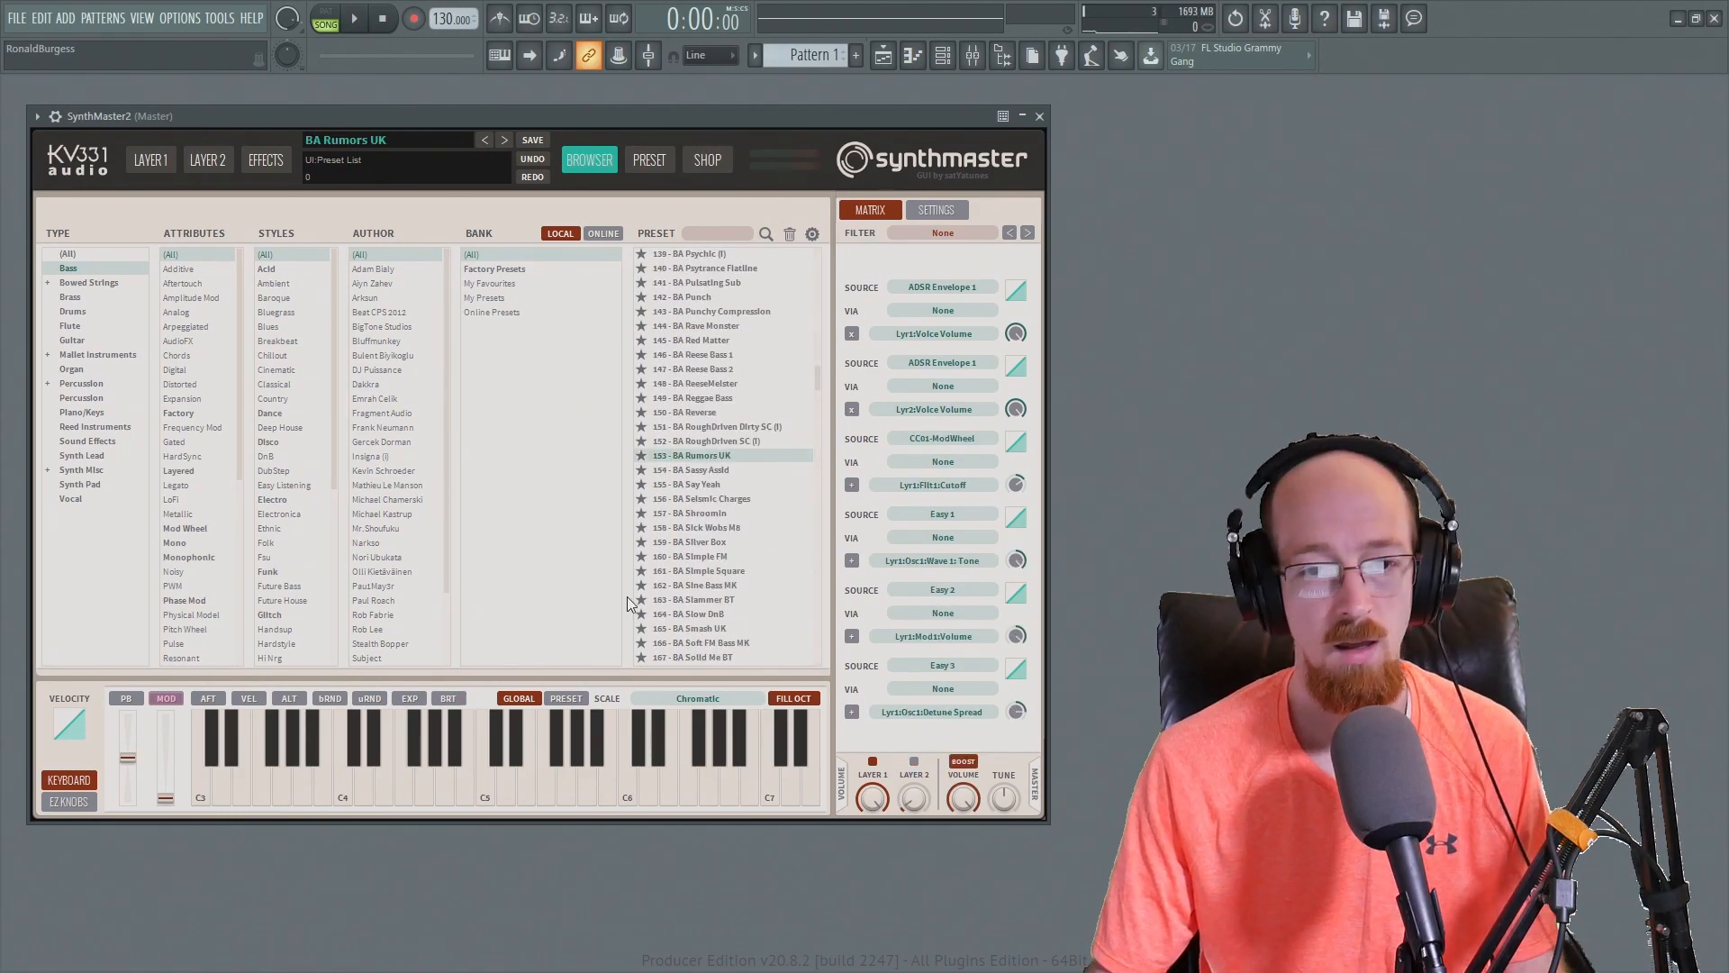
- Audition the four bass presets that follow BA Rumors UK, from BA Sassy Audd to BA Shroomin
left_click(748, 470)
left_click(726, 483)
left_click(724, 500)
left_click(731, 517)
- Audition further bass presets around the BA Up-Throttler group and load BA UK Garage Classic
left_click_drag(819, 385, 819, 414)
left_click(764, 423)
left_click(744, 441)
left_click(746, 485)
left_click(748, 514)
left_click(730, 585)
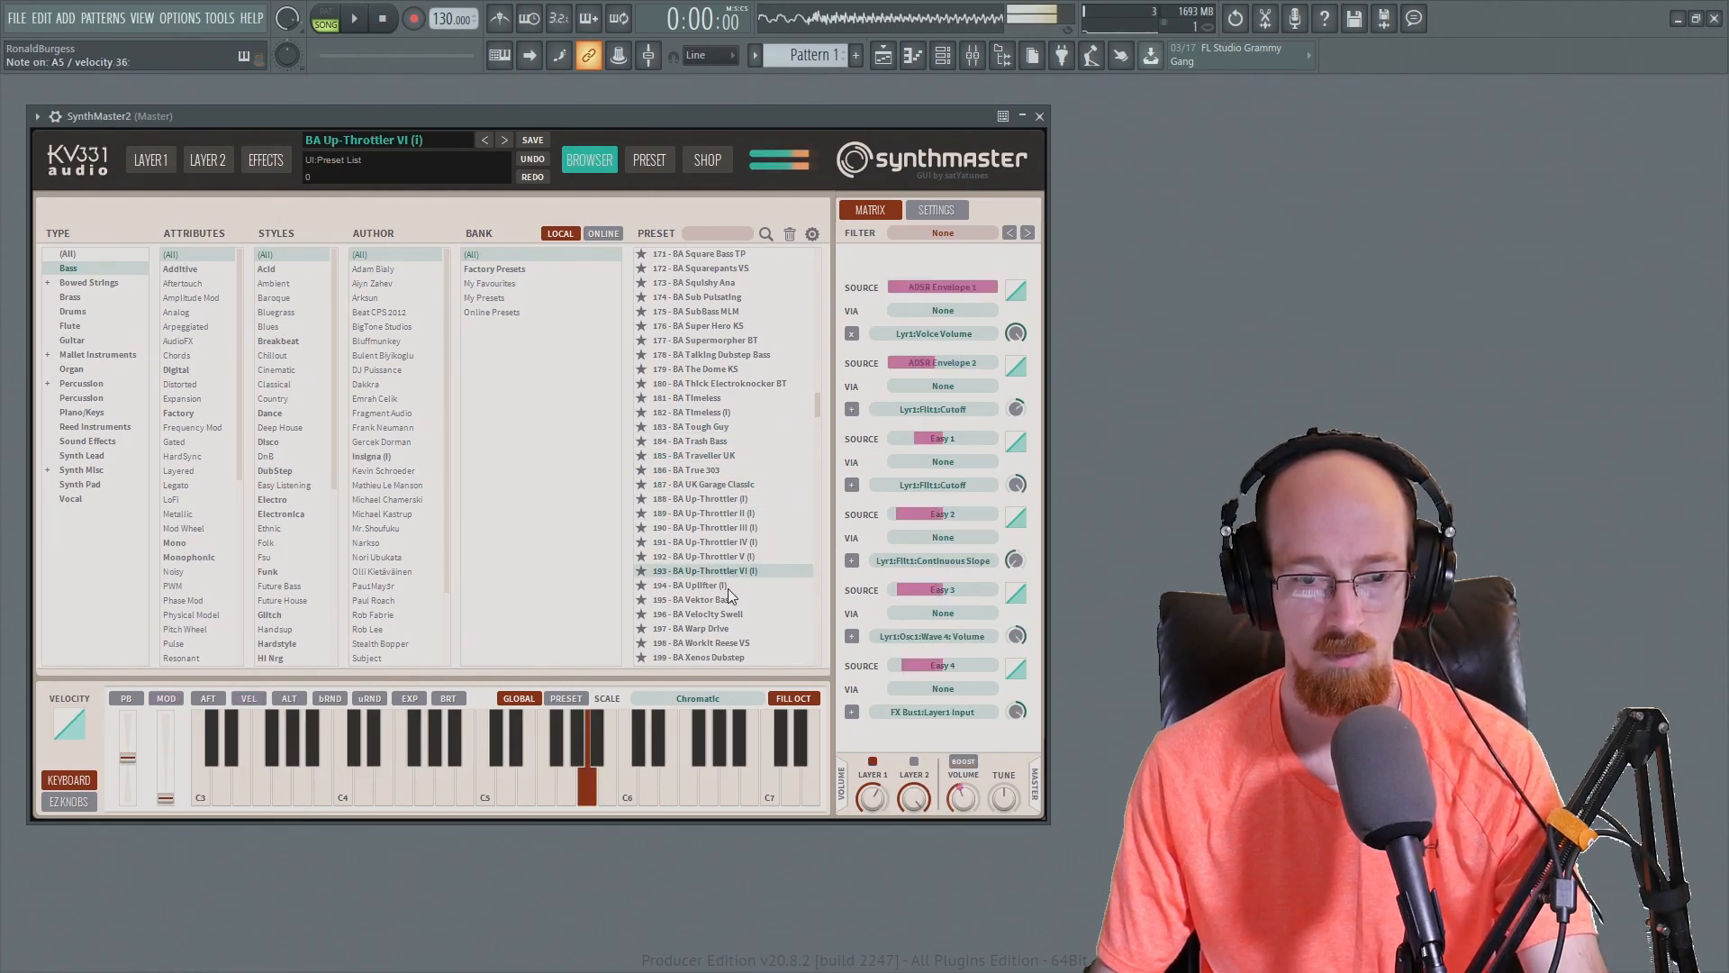
left_click(742, 501)
left_click(731, 487)
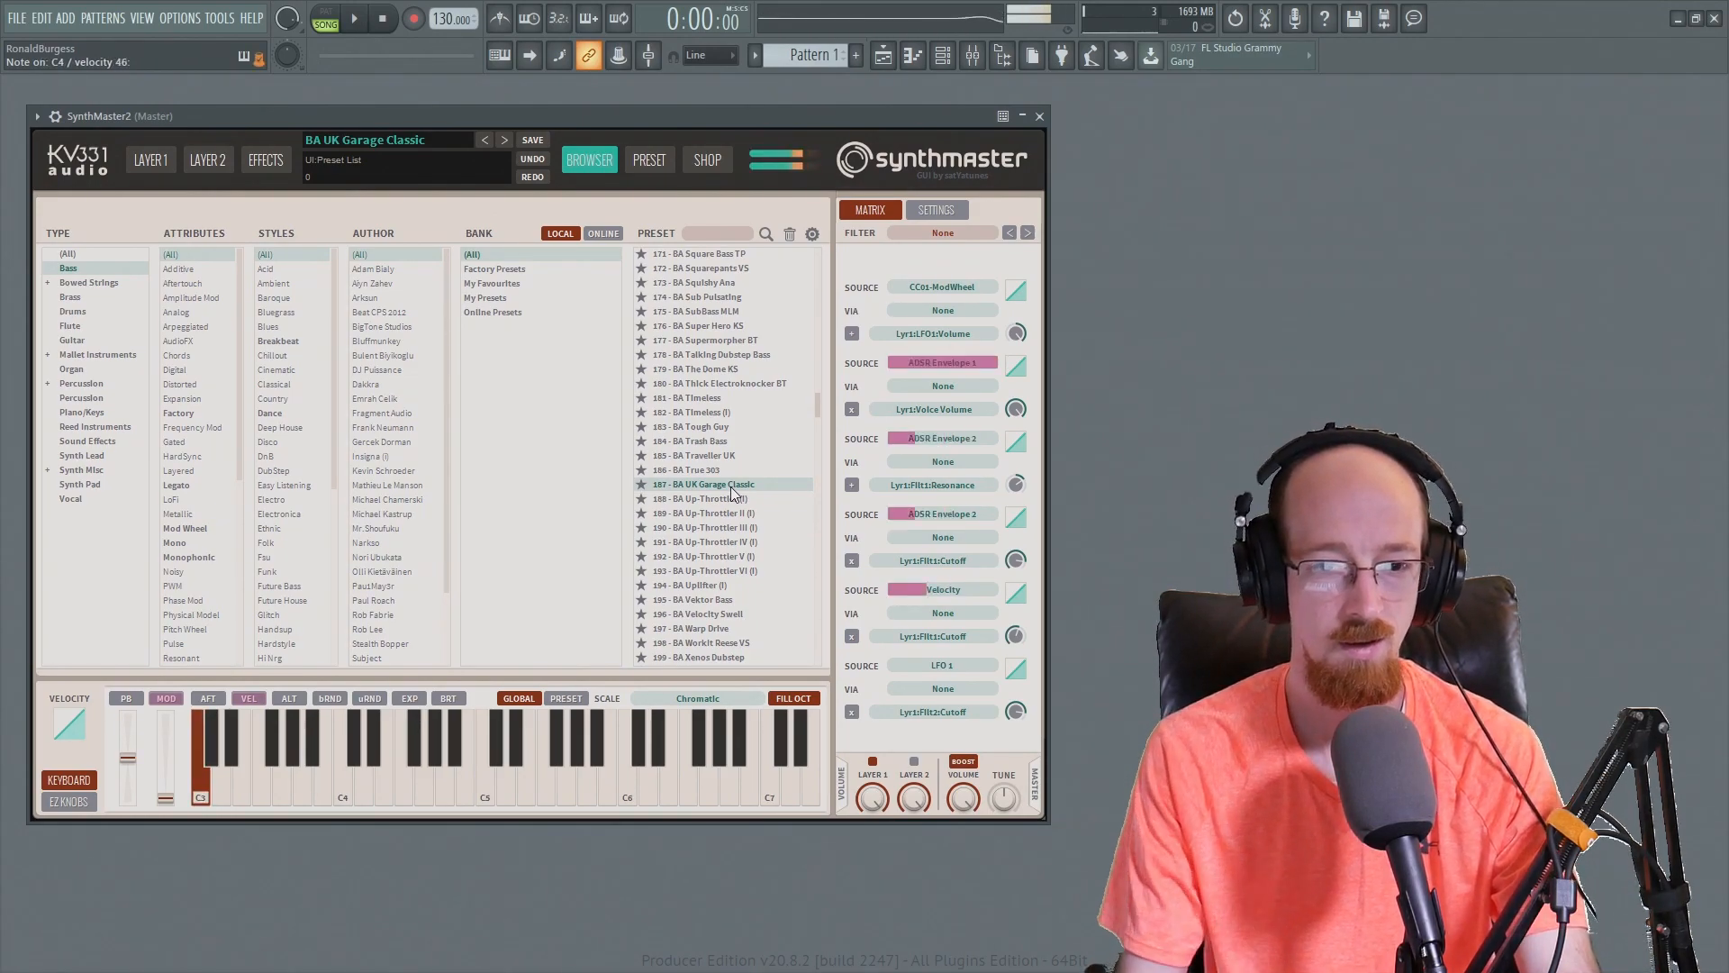
- Close the synth window and set the project tempo to 110 BPM
left_click(1039, 116)
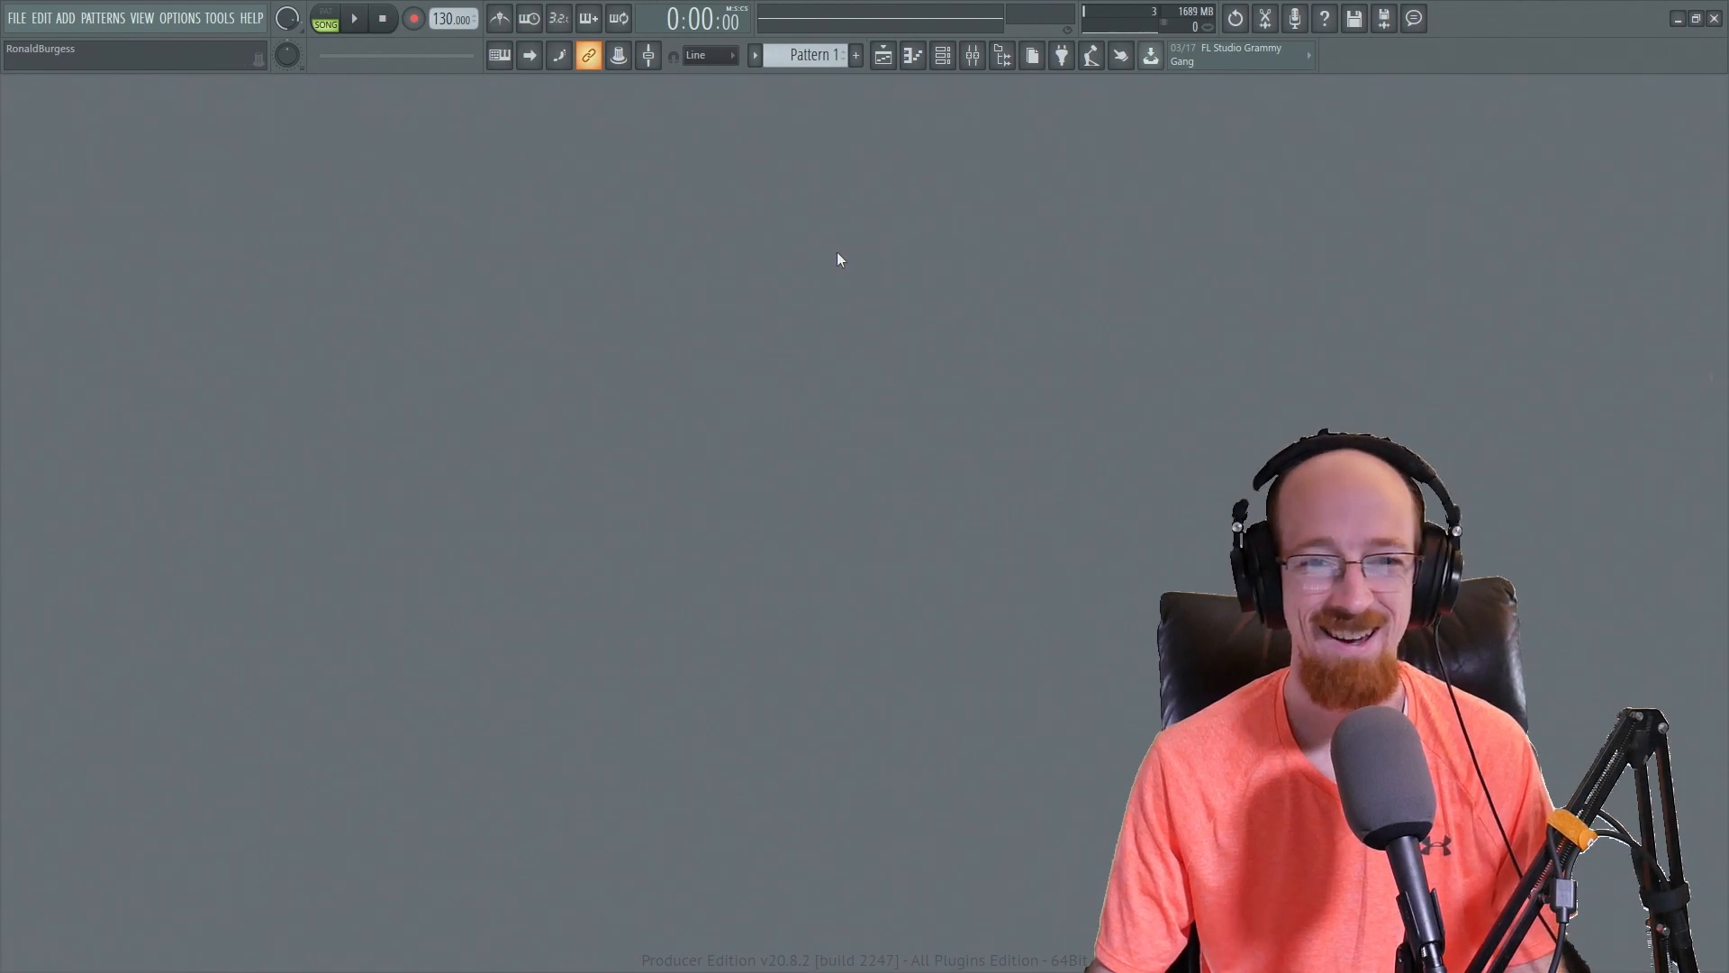
left_click_drag(441, 18, 441, 27)
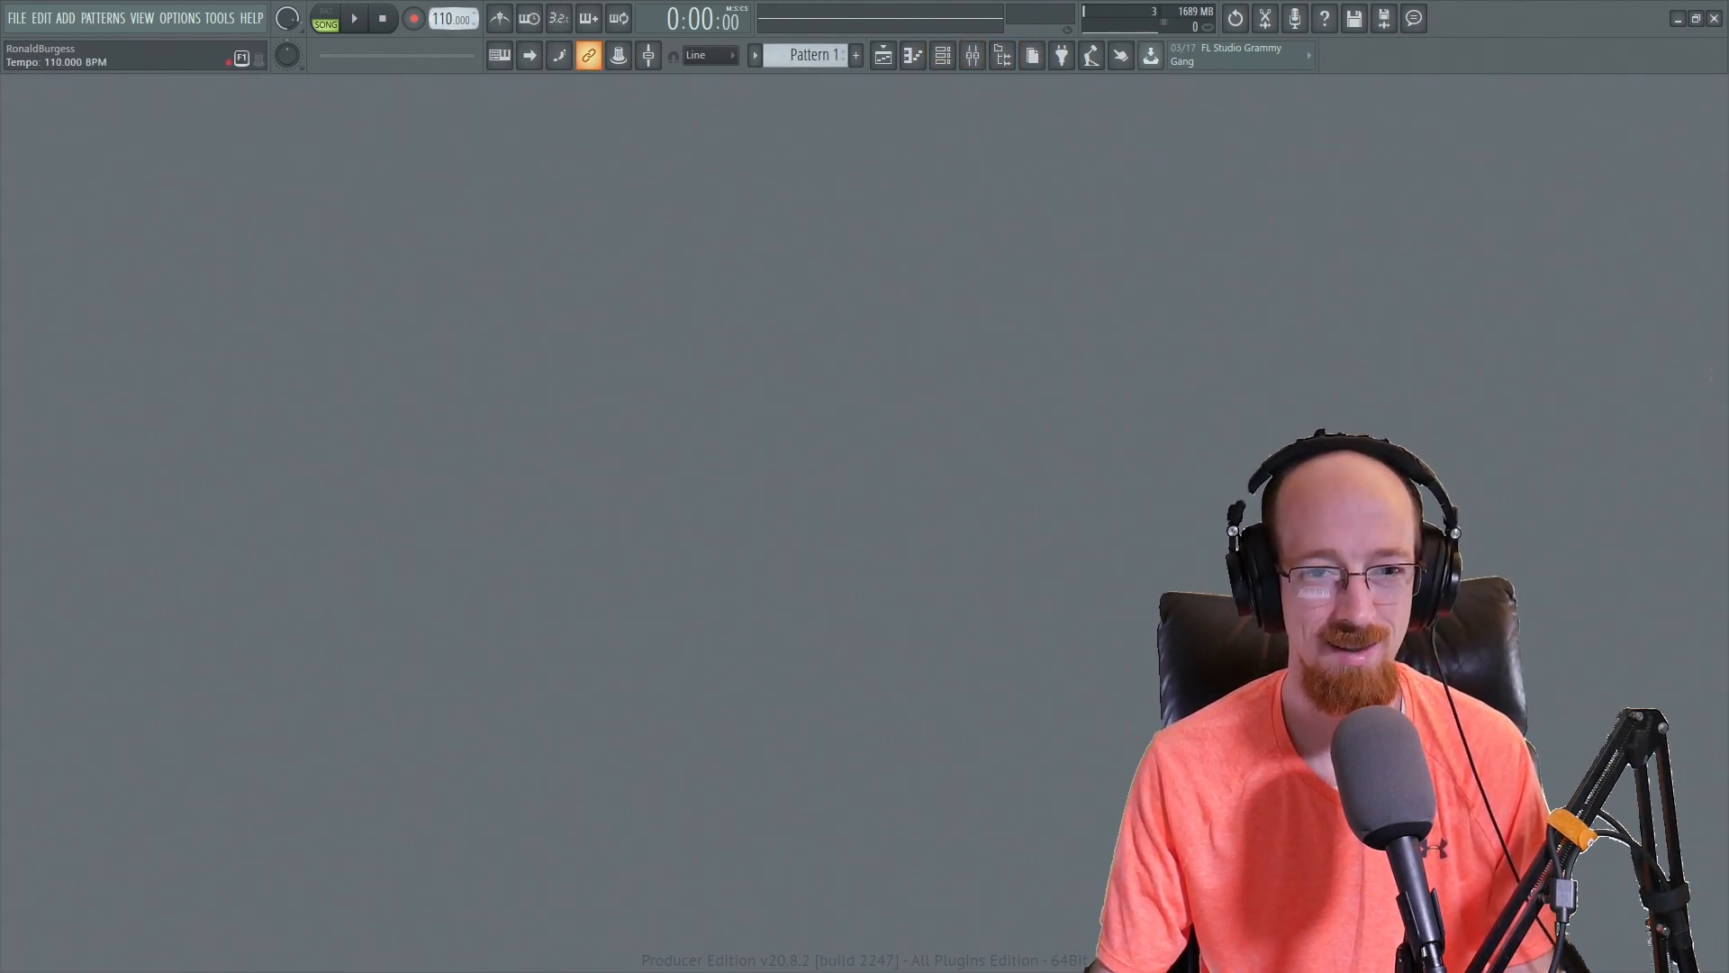
- Display the mixer, the playlist and the channel rack
left_click(972, 55)
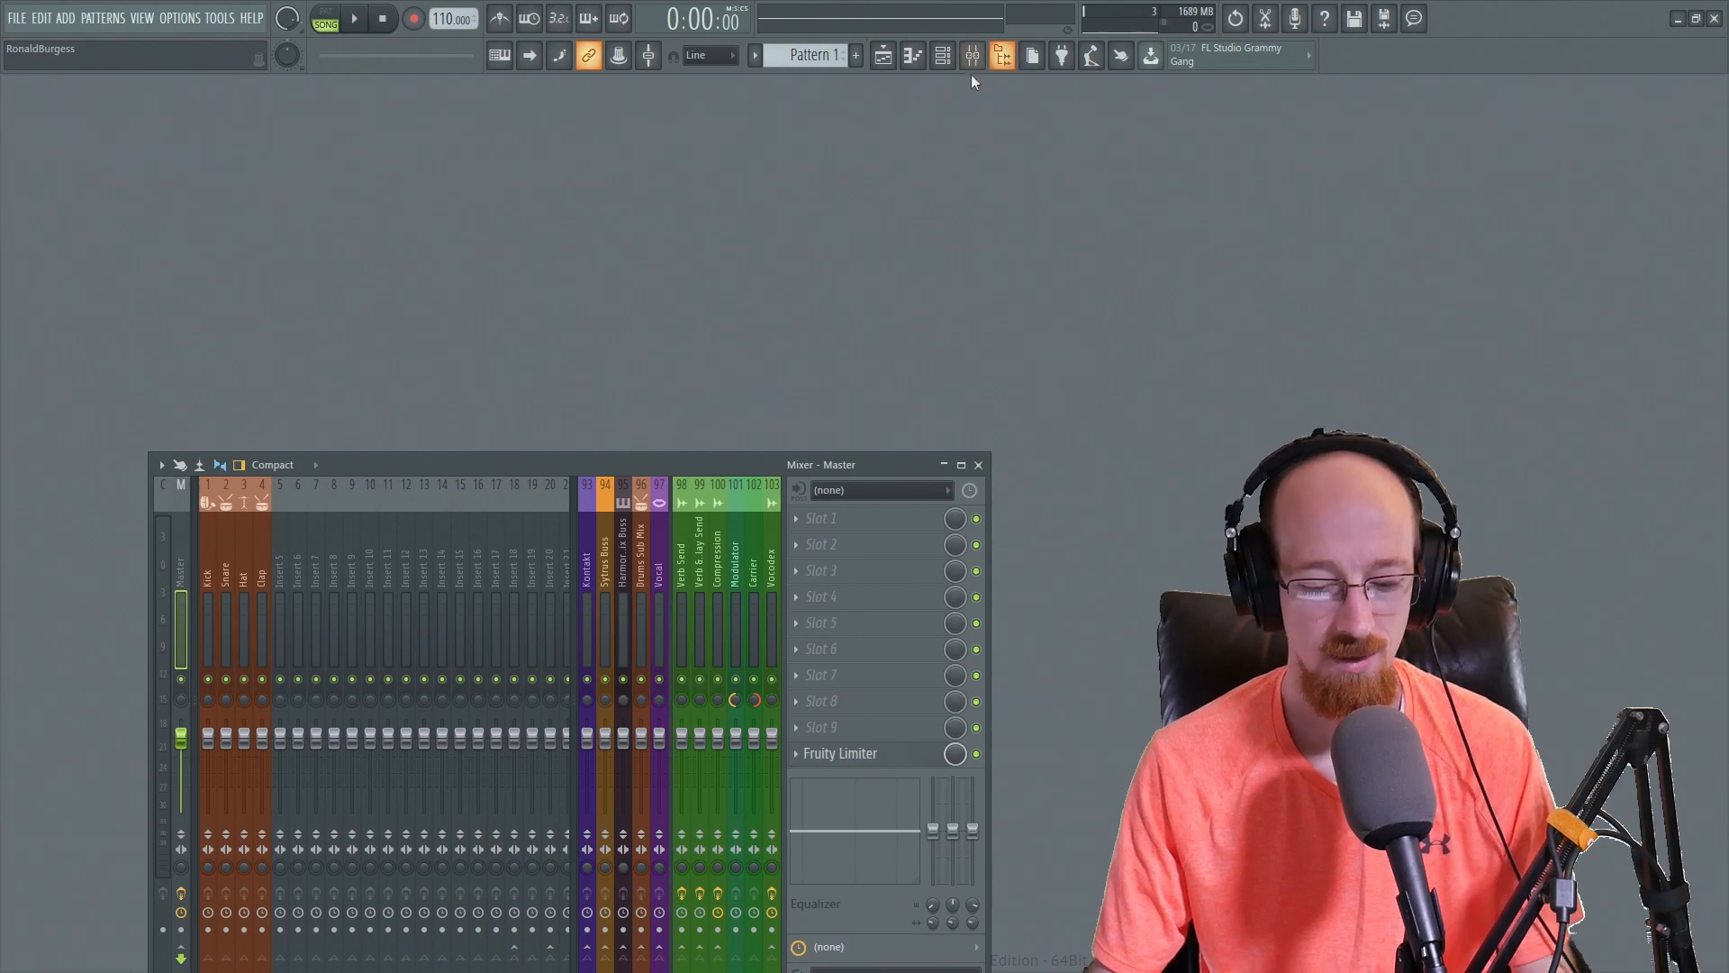
key("F5")
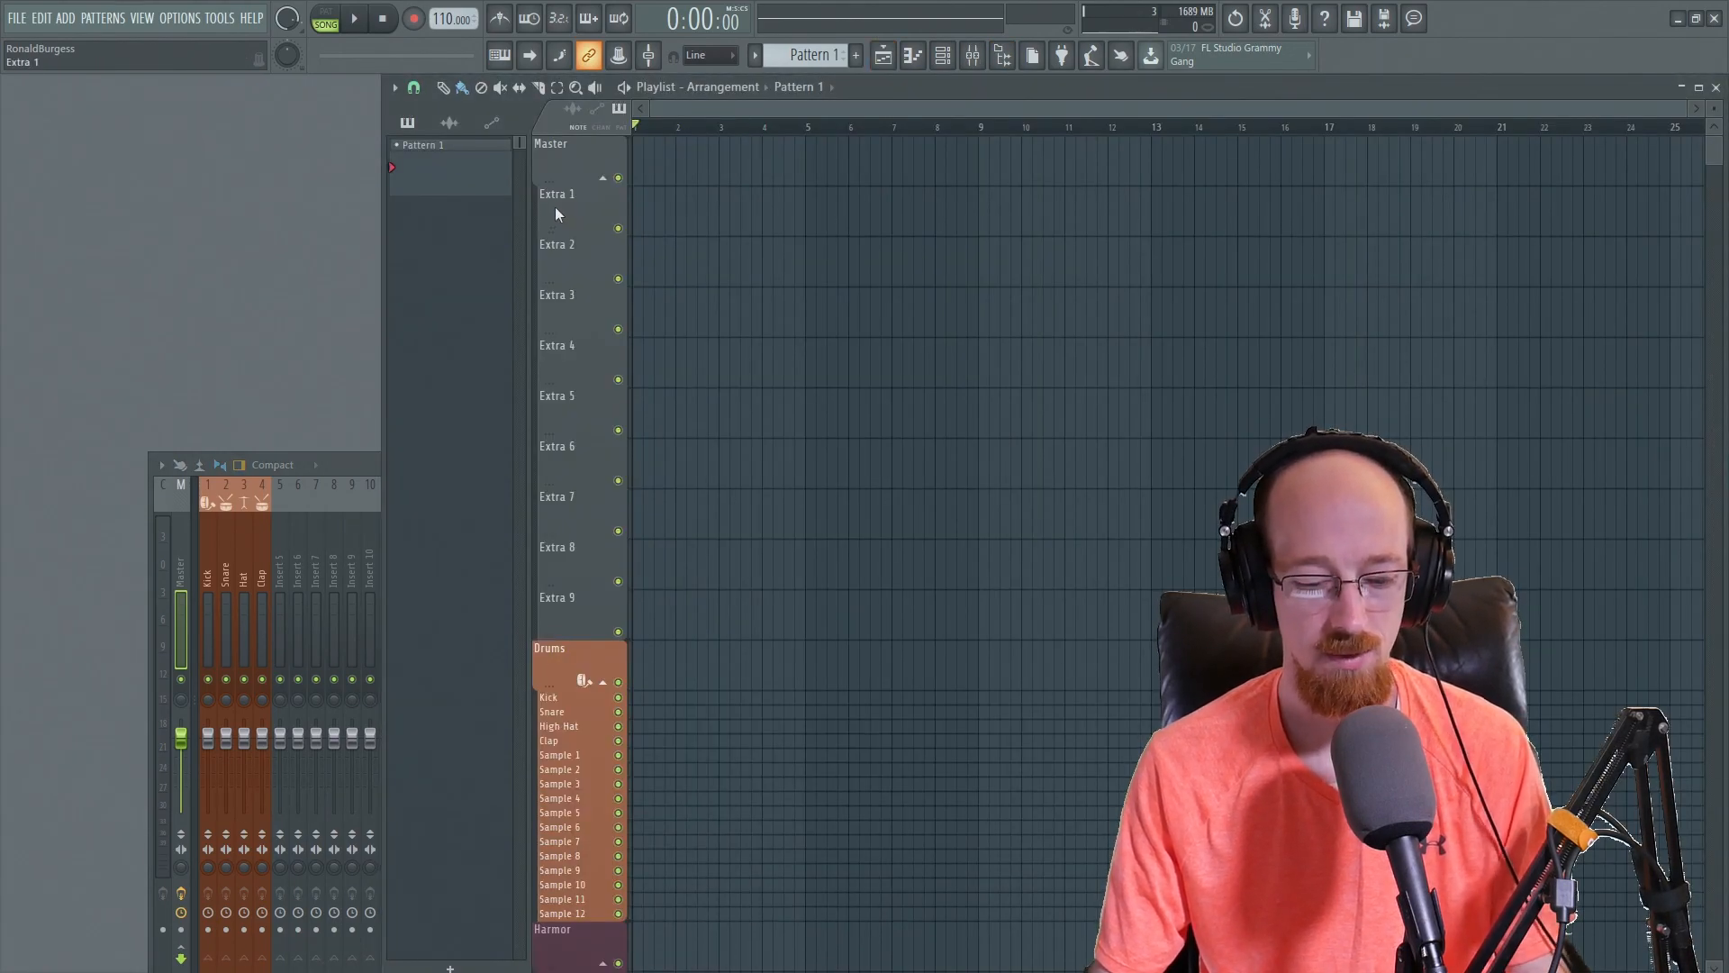
key("F6")
- Add a C4 note at the start of the SynthMaster2 channel's piano roll and preview it in pattern mode
right_click(226, 474)
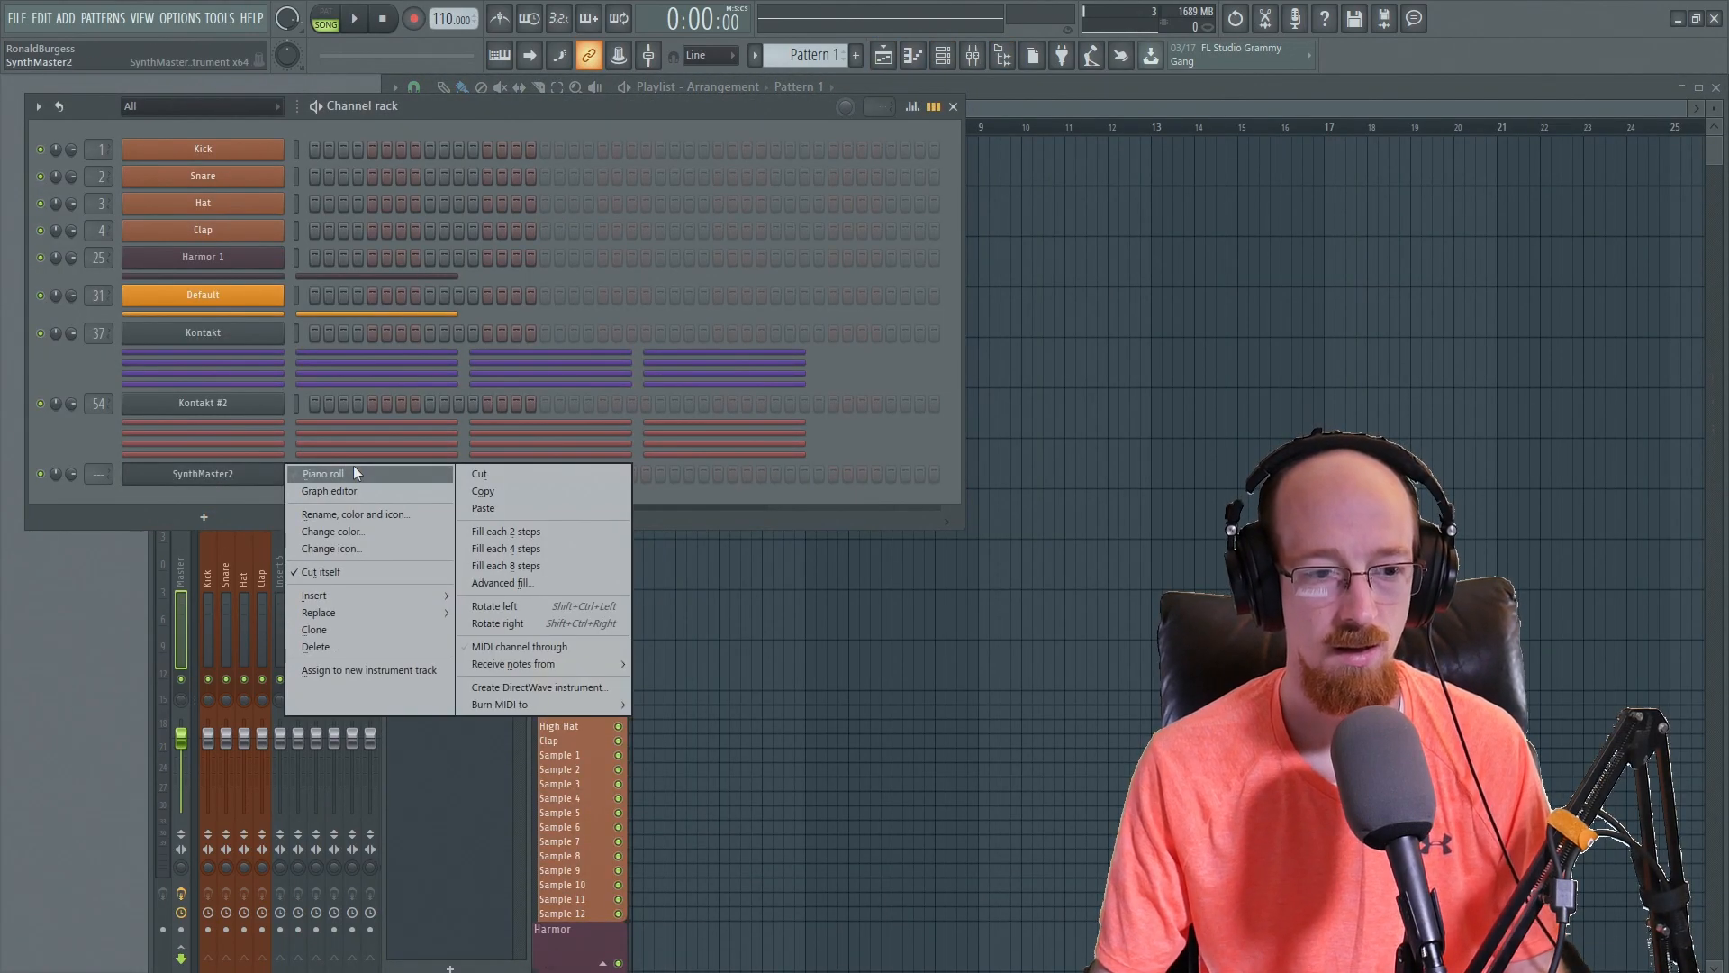
left_click(353, 472)
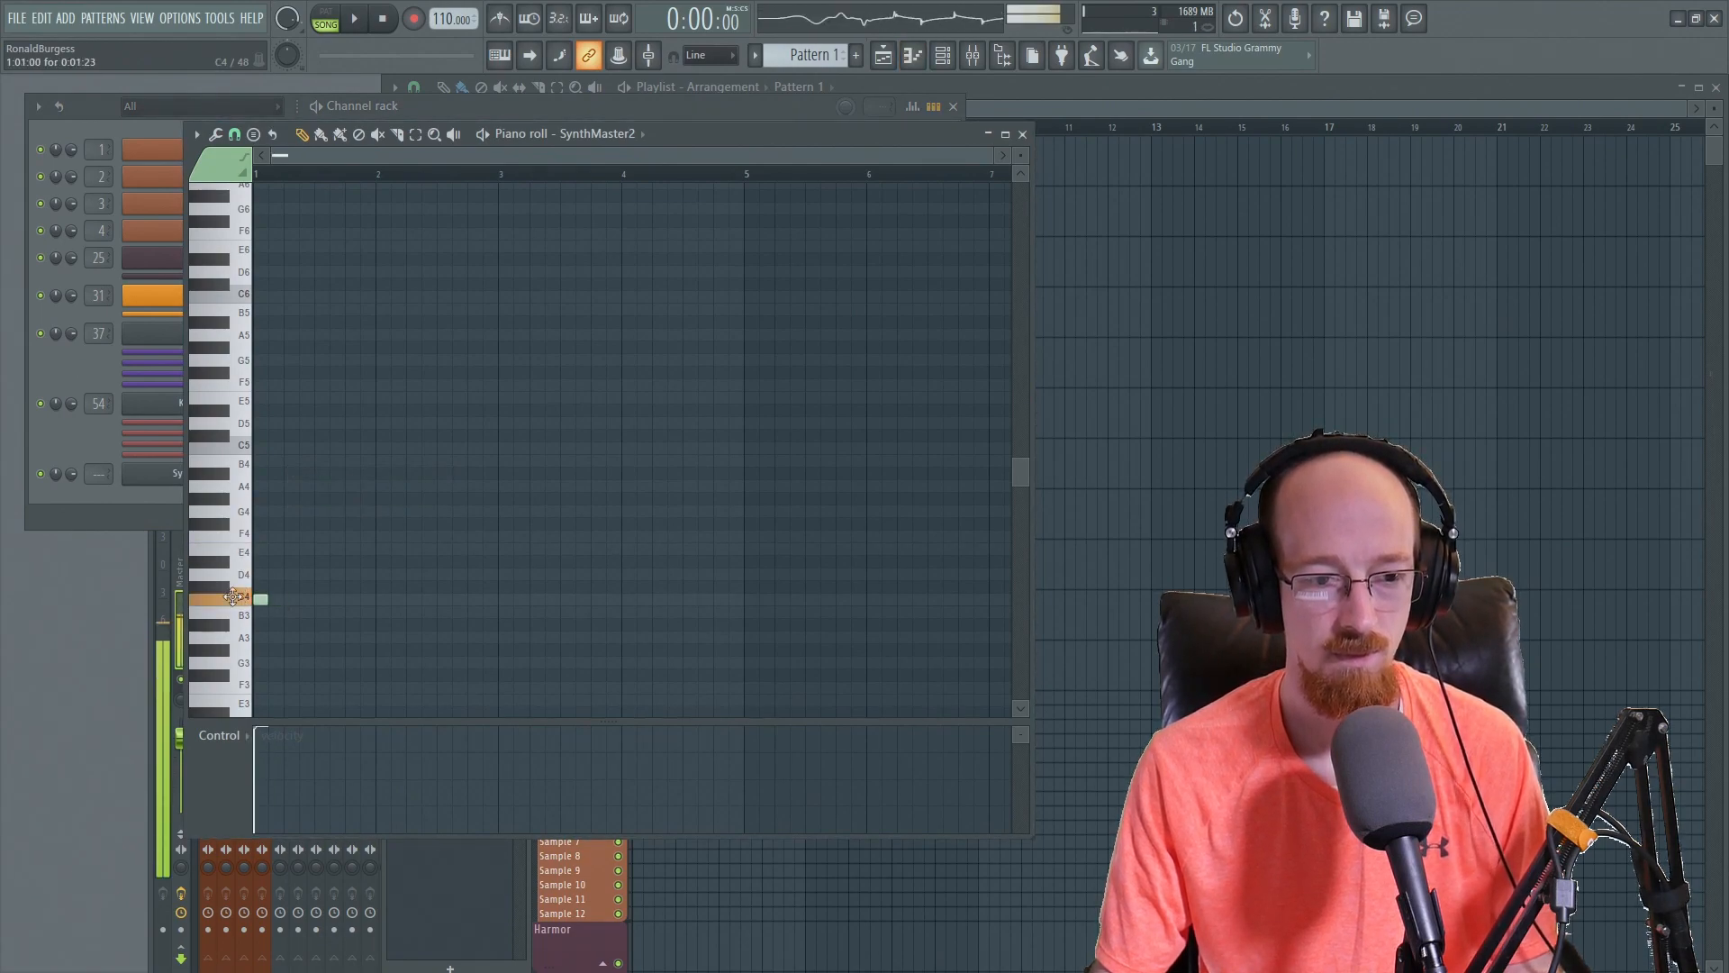
left_click_drag(266, 599, 283, 601)
key("l")
key("space")
key("space")
- Find SynthMaster2 in the plugin picker, add it as a second instance and move its window higher
left_click(51, 431)
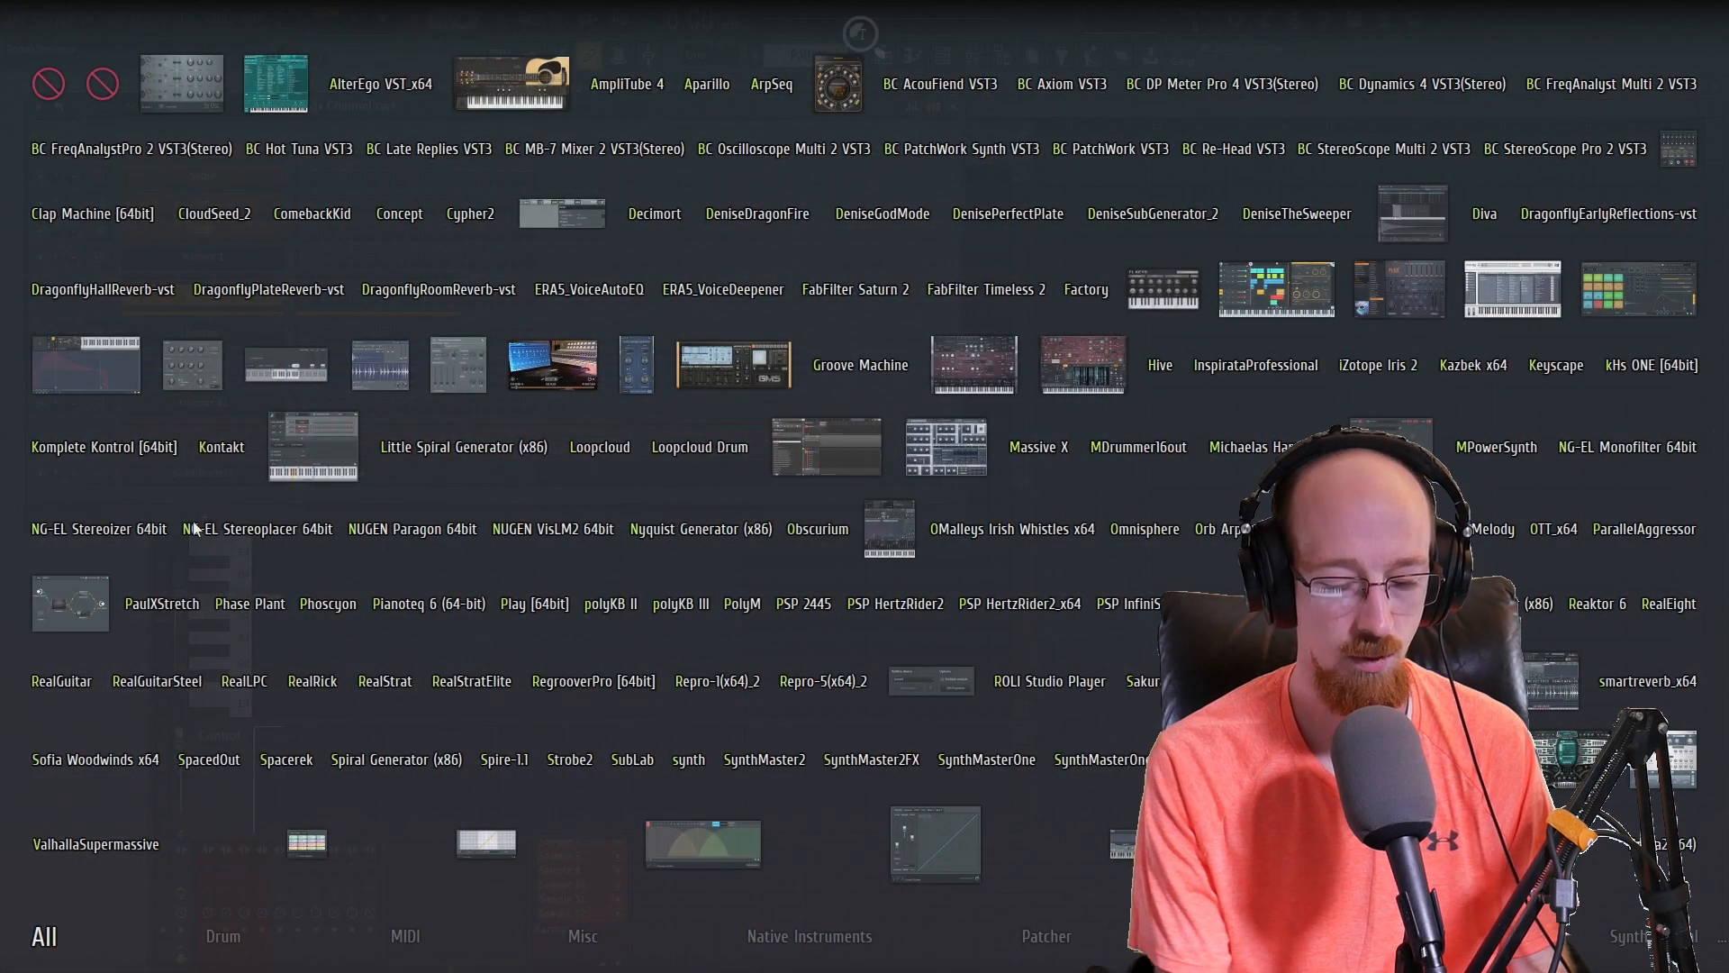
type("Synth")
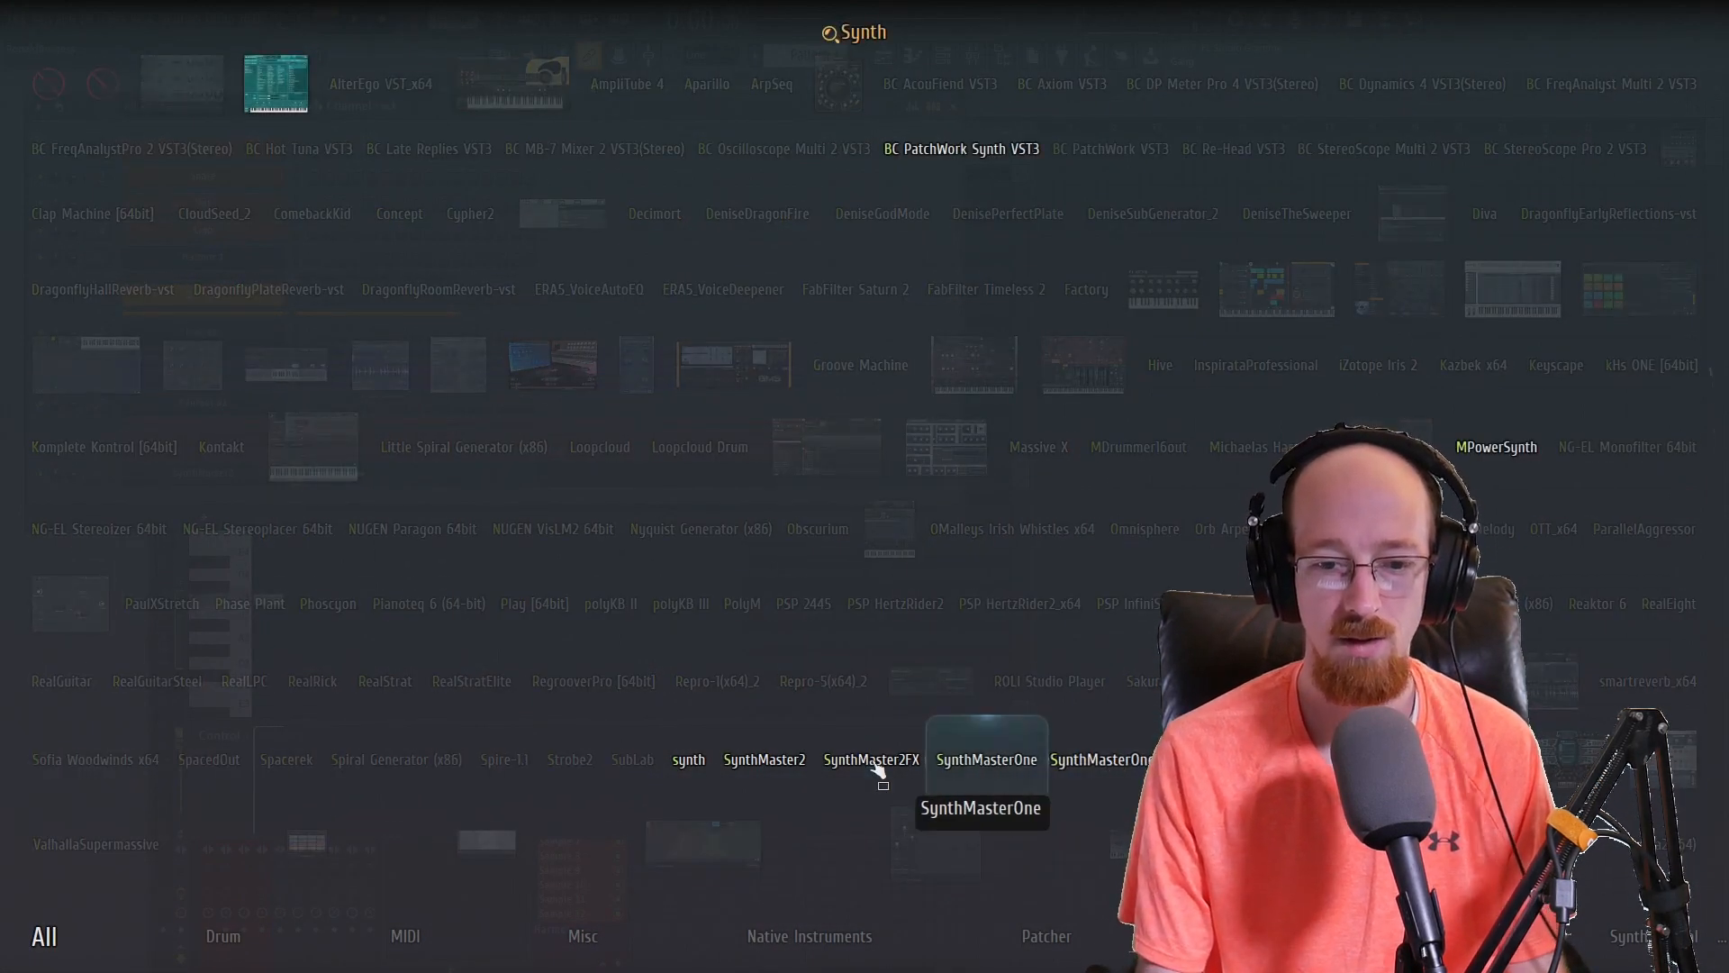
left_click(765, 759)
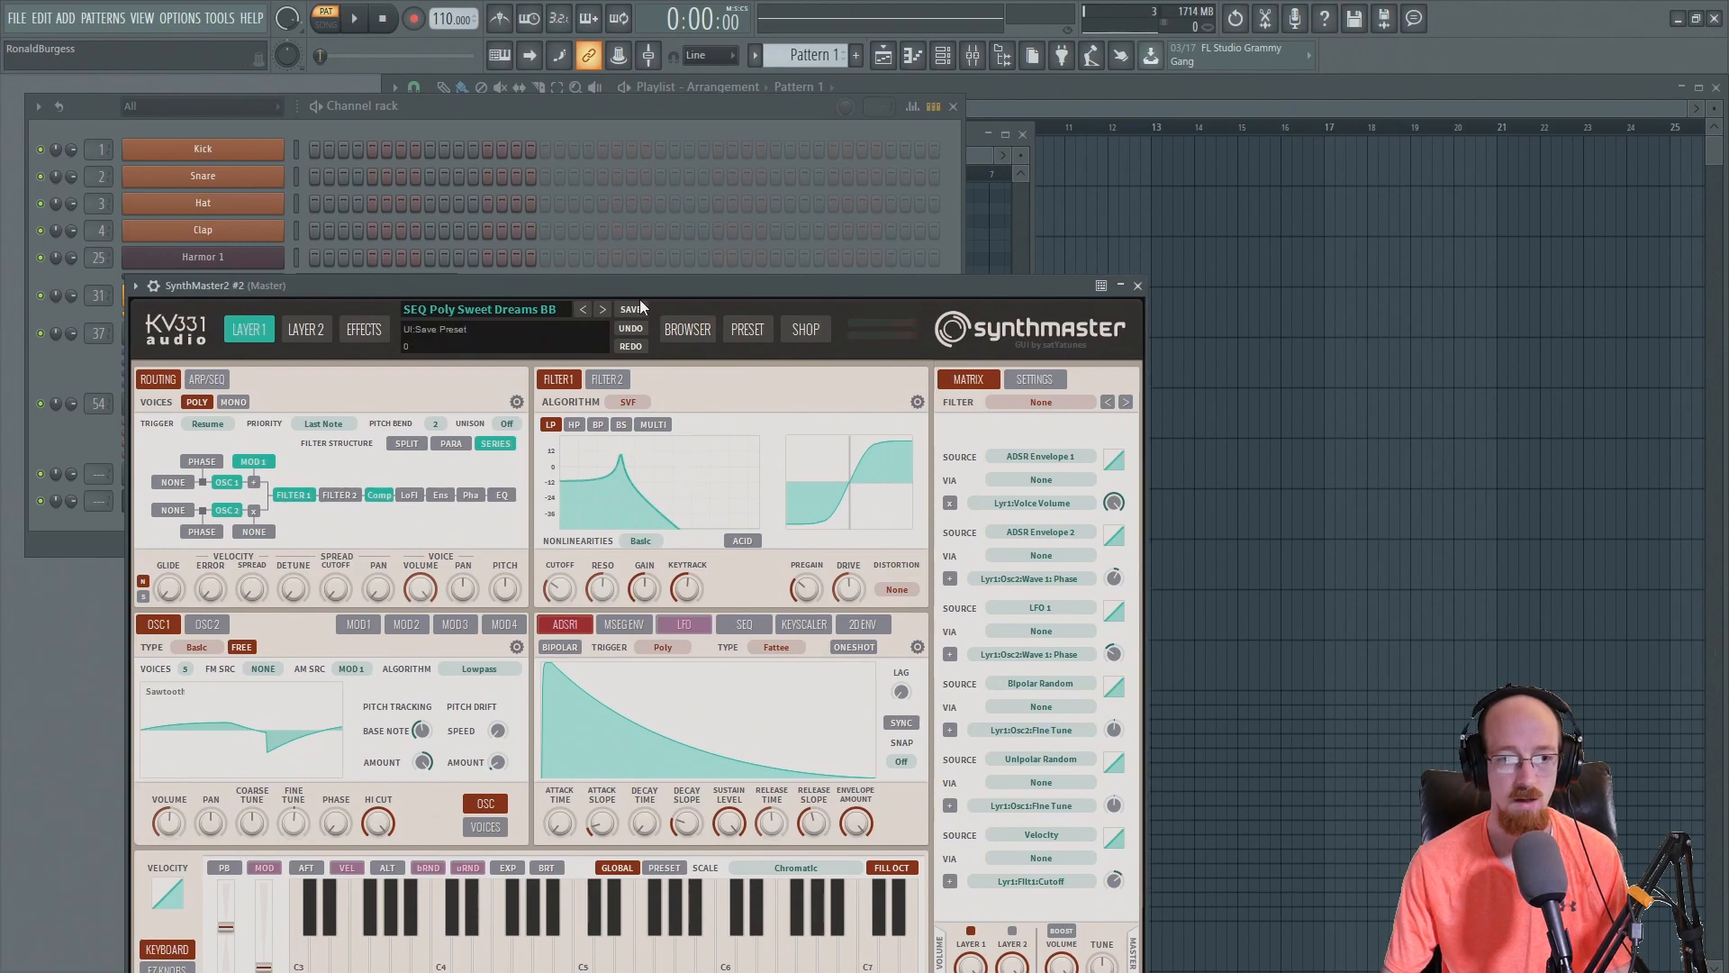
left_click_drag(633, 285, 668, 182)
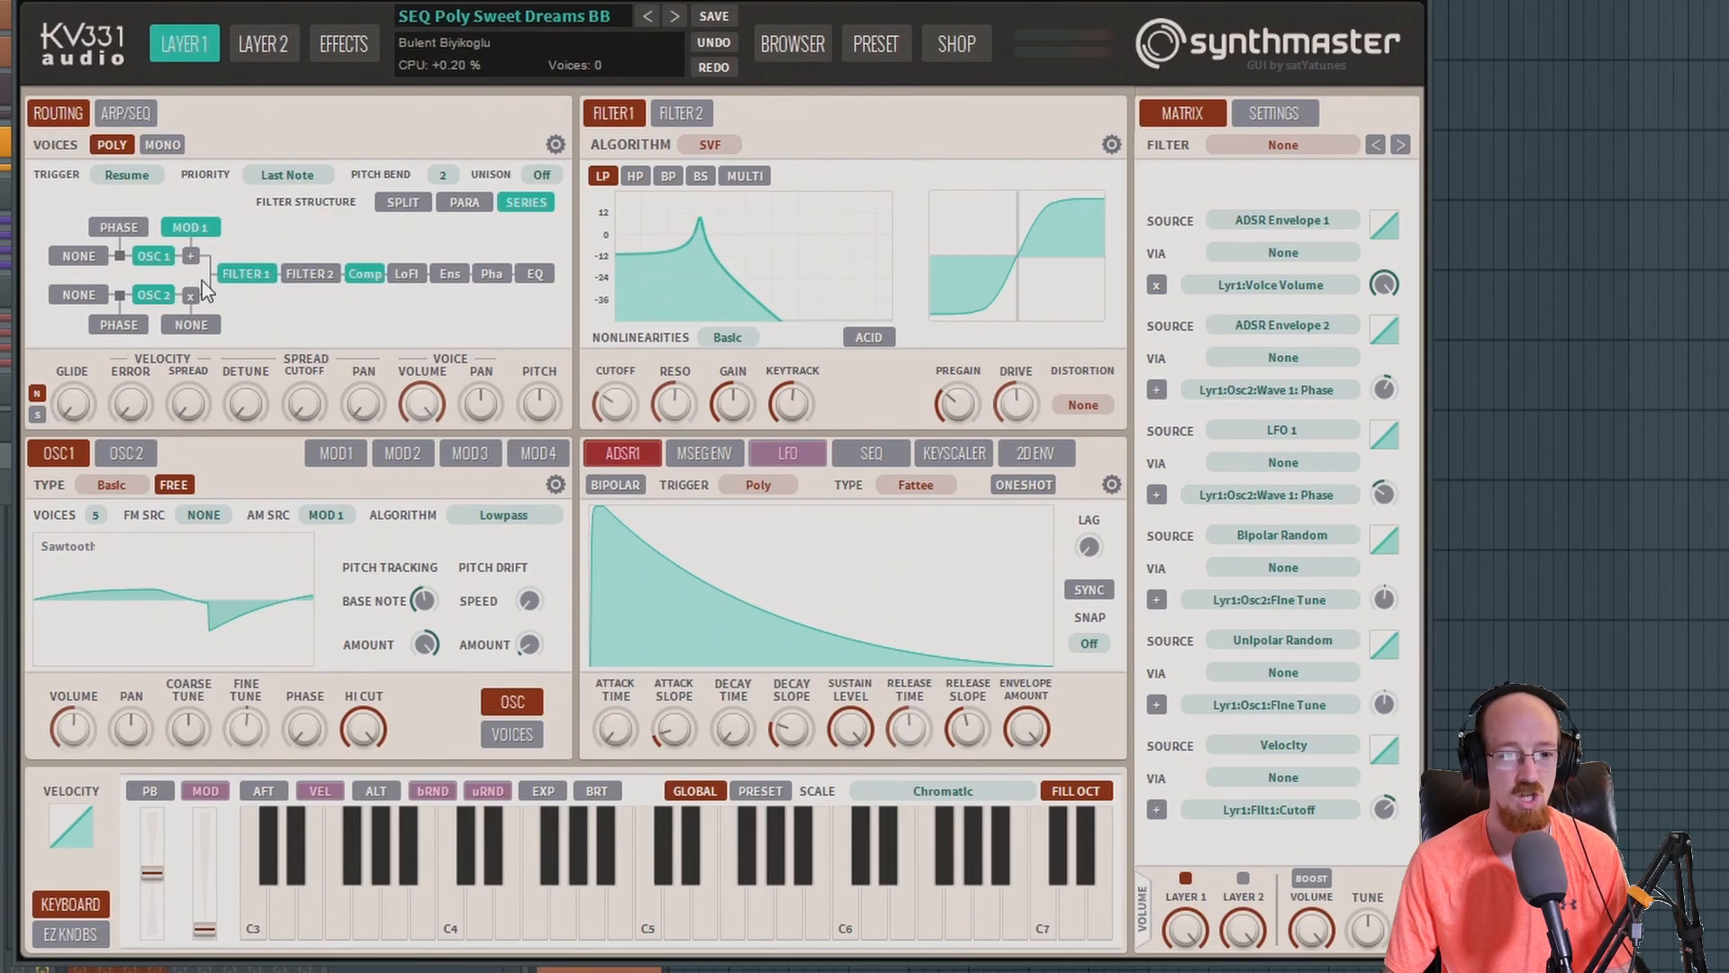
- Examine the settings of Layer 1 and Layer 2 and the effects on both layers and both buses
left_click(262, 43)
left_click(186, 43)
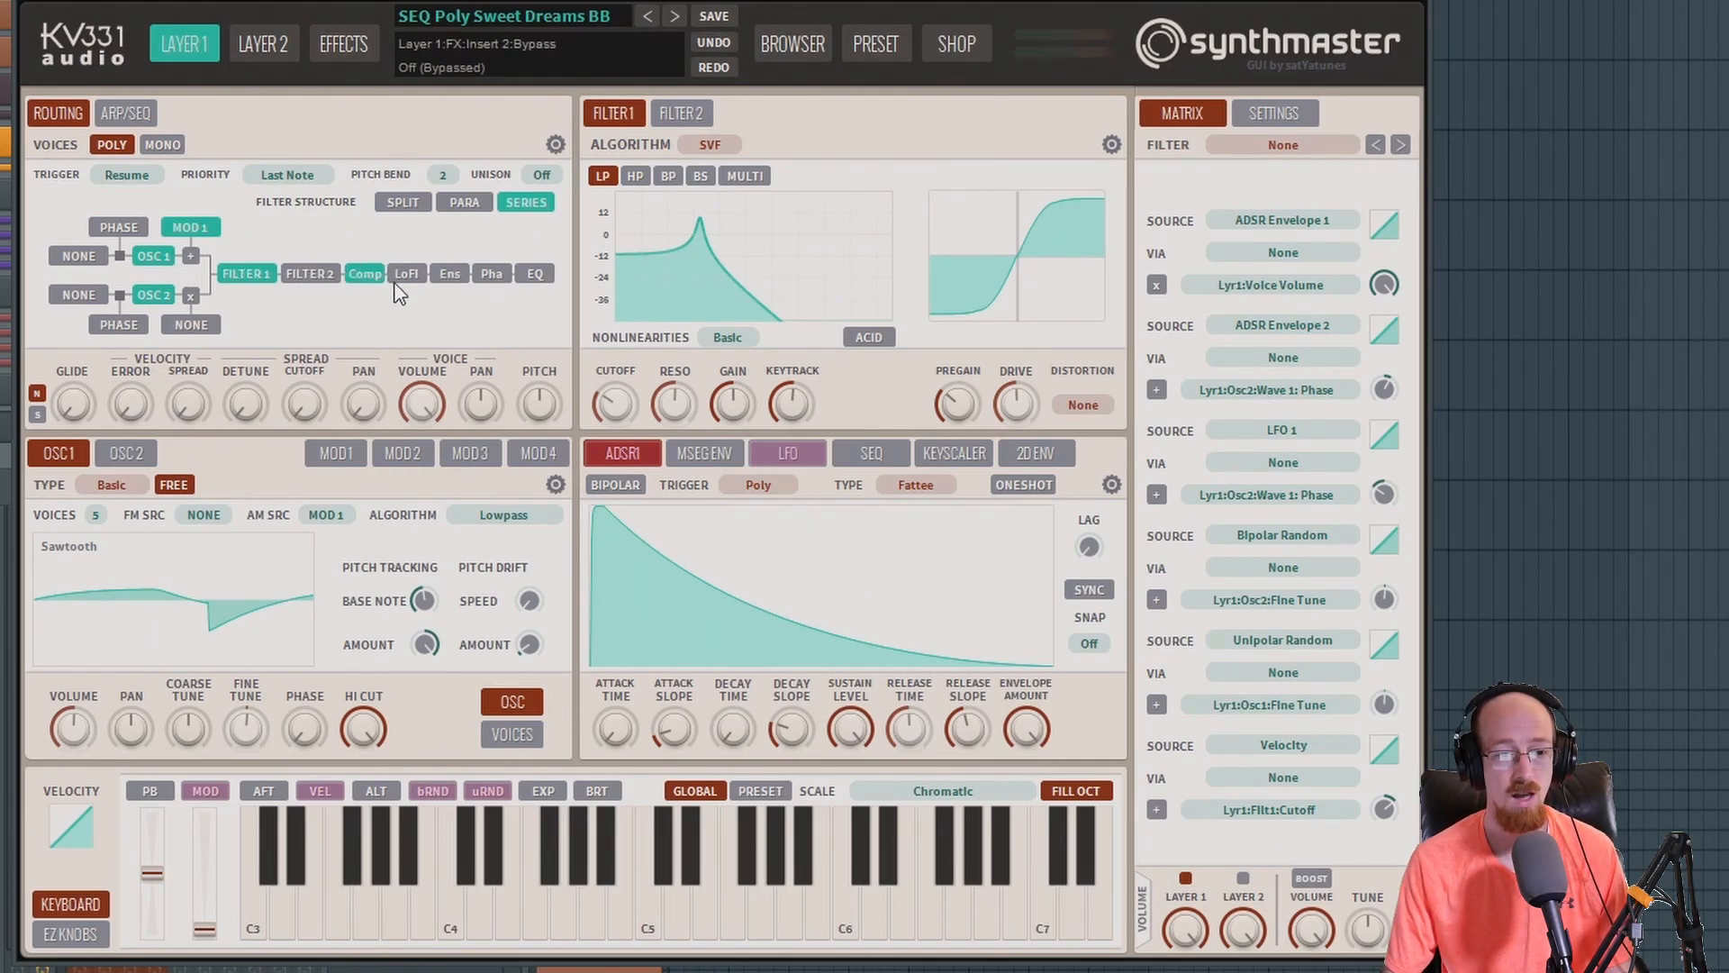
left_click(326, 51)
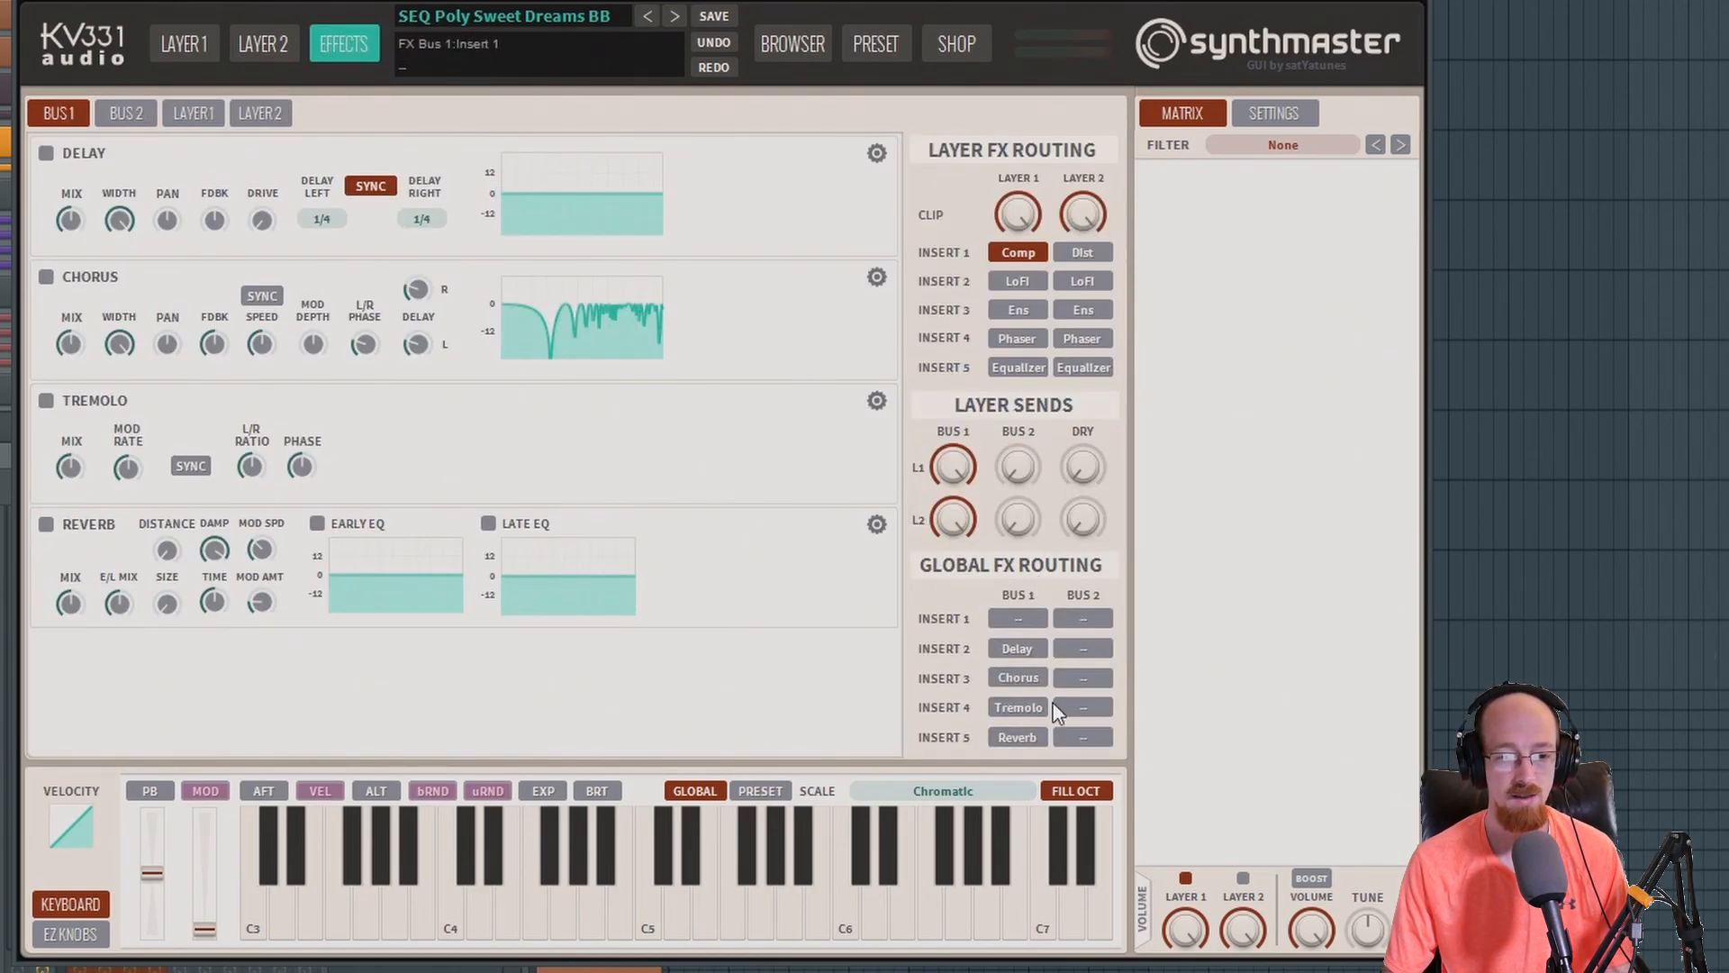
left_click(236, 113)
left_click(195, 117)
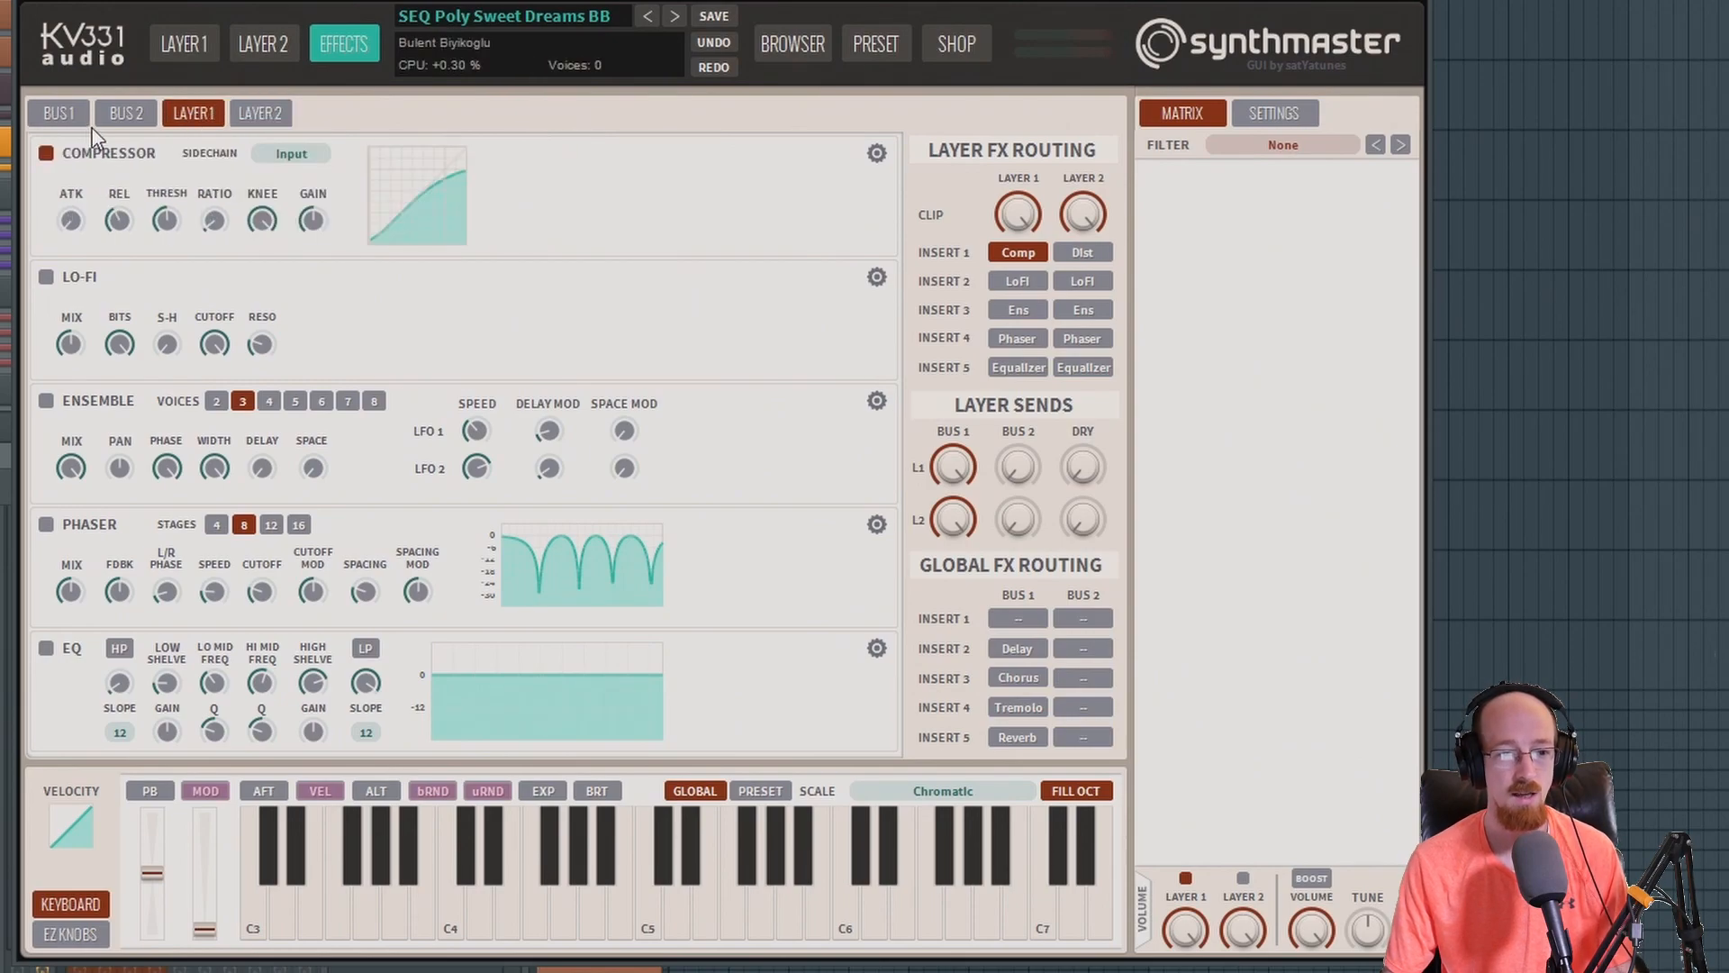
left_click(121, 117)
left_click(77, 119)
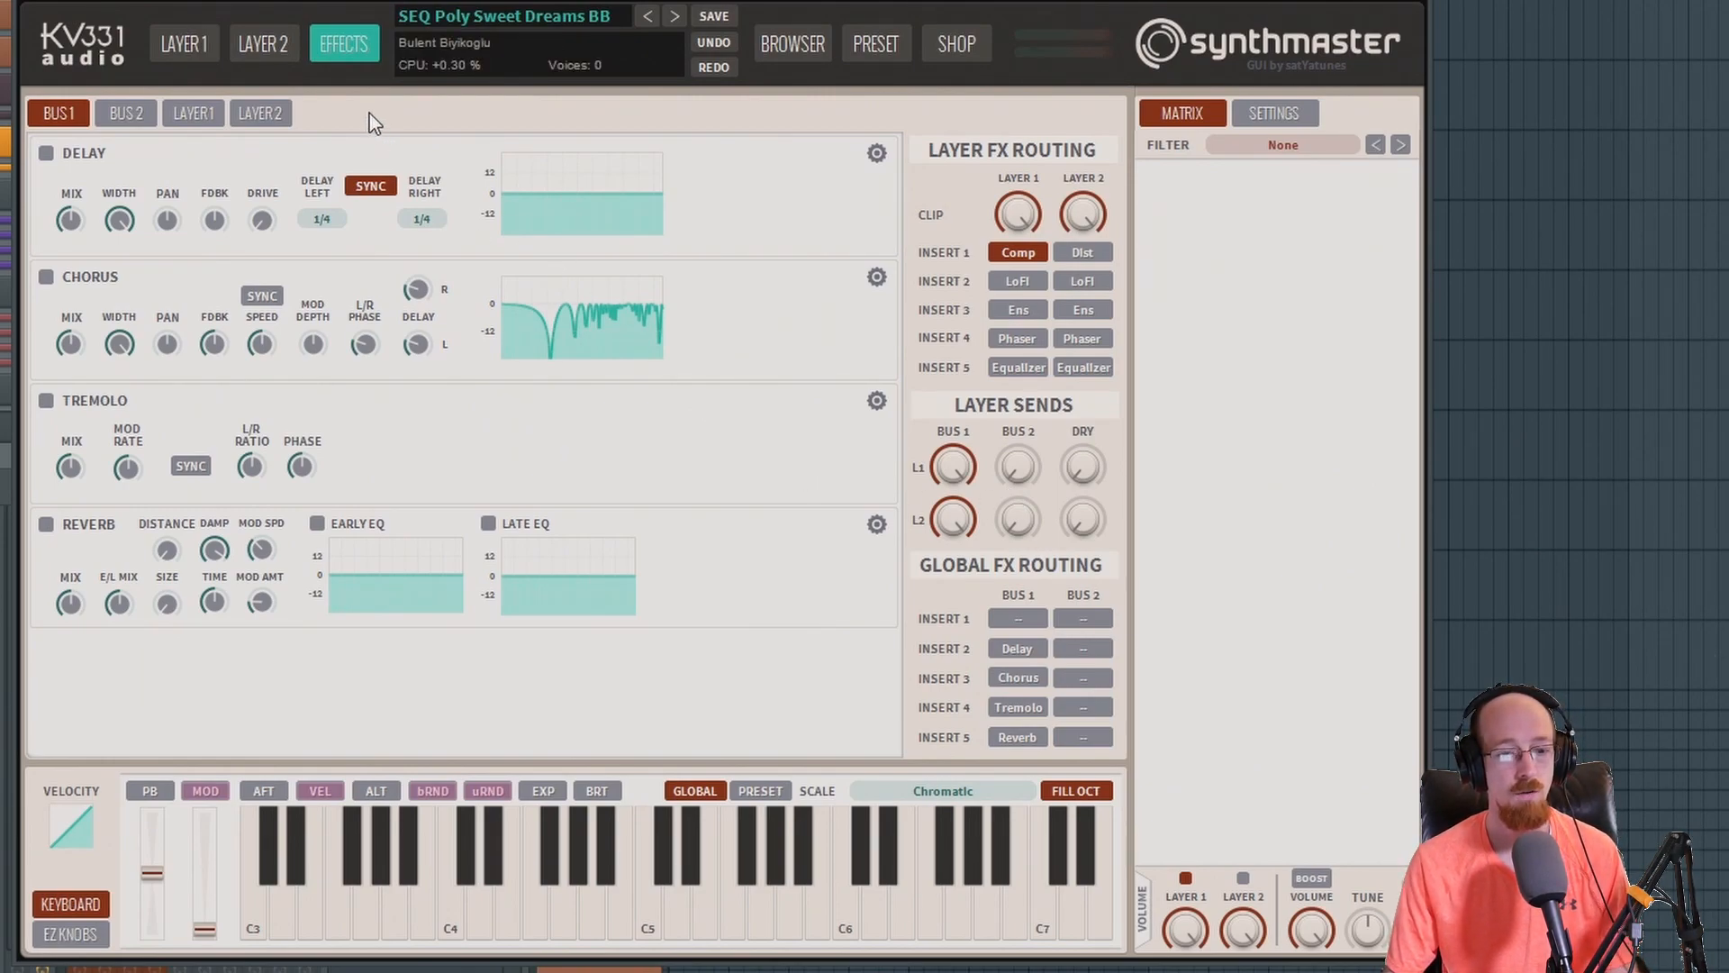
- Check the effect types offered for the second insert of Bus 2 and return to the Layer 1 settings
left_click(1083, 651)
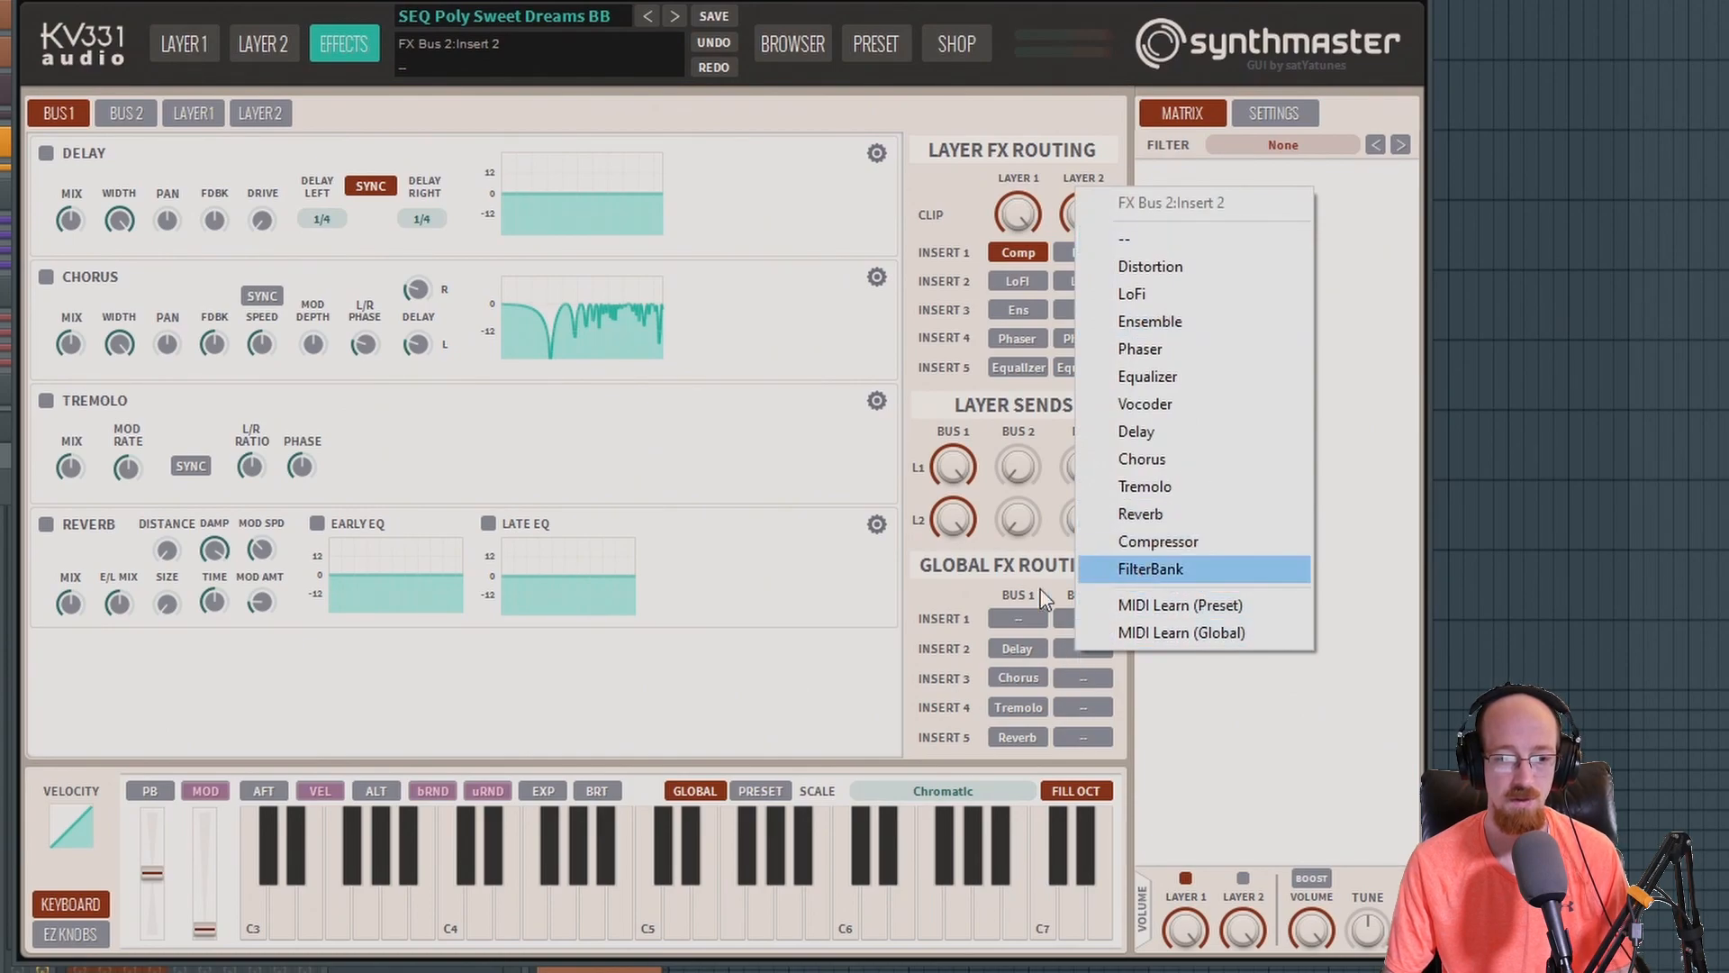
left_click(842, 662)
left_click(175, 41)
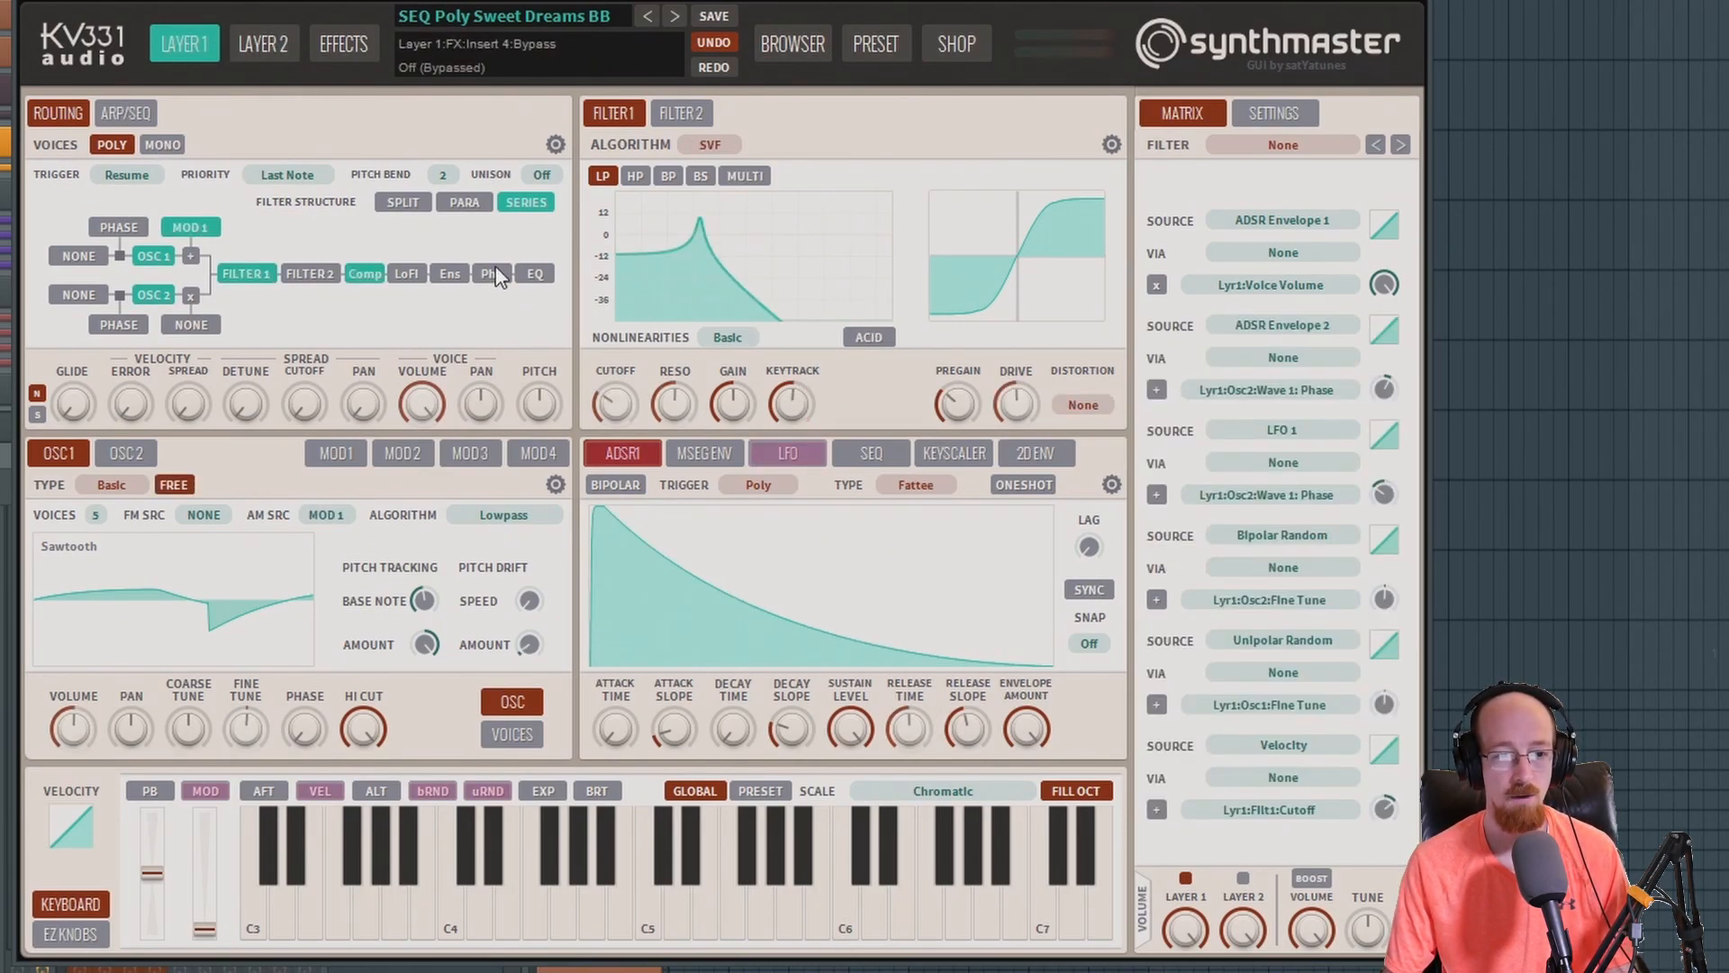
left_click(340, 45)
left_click(189, 41)
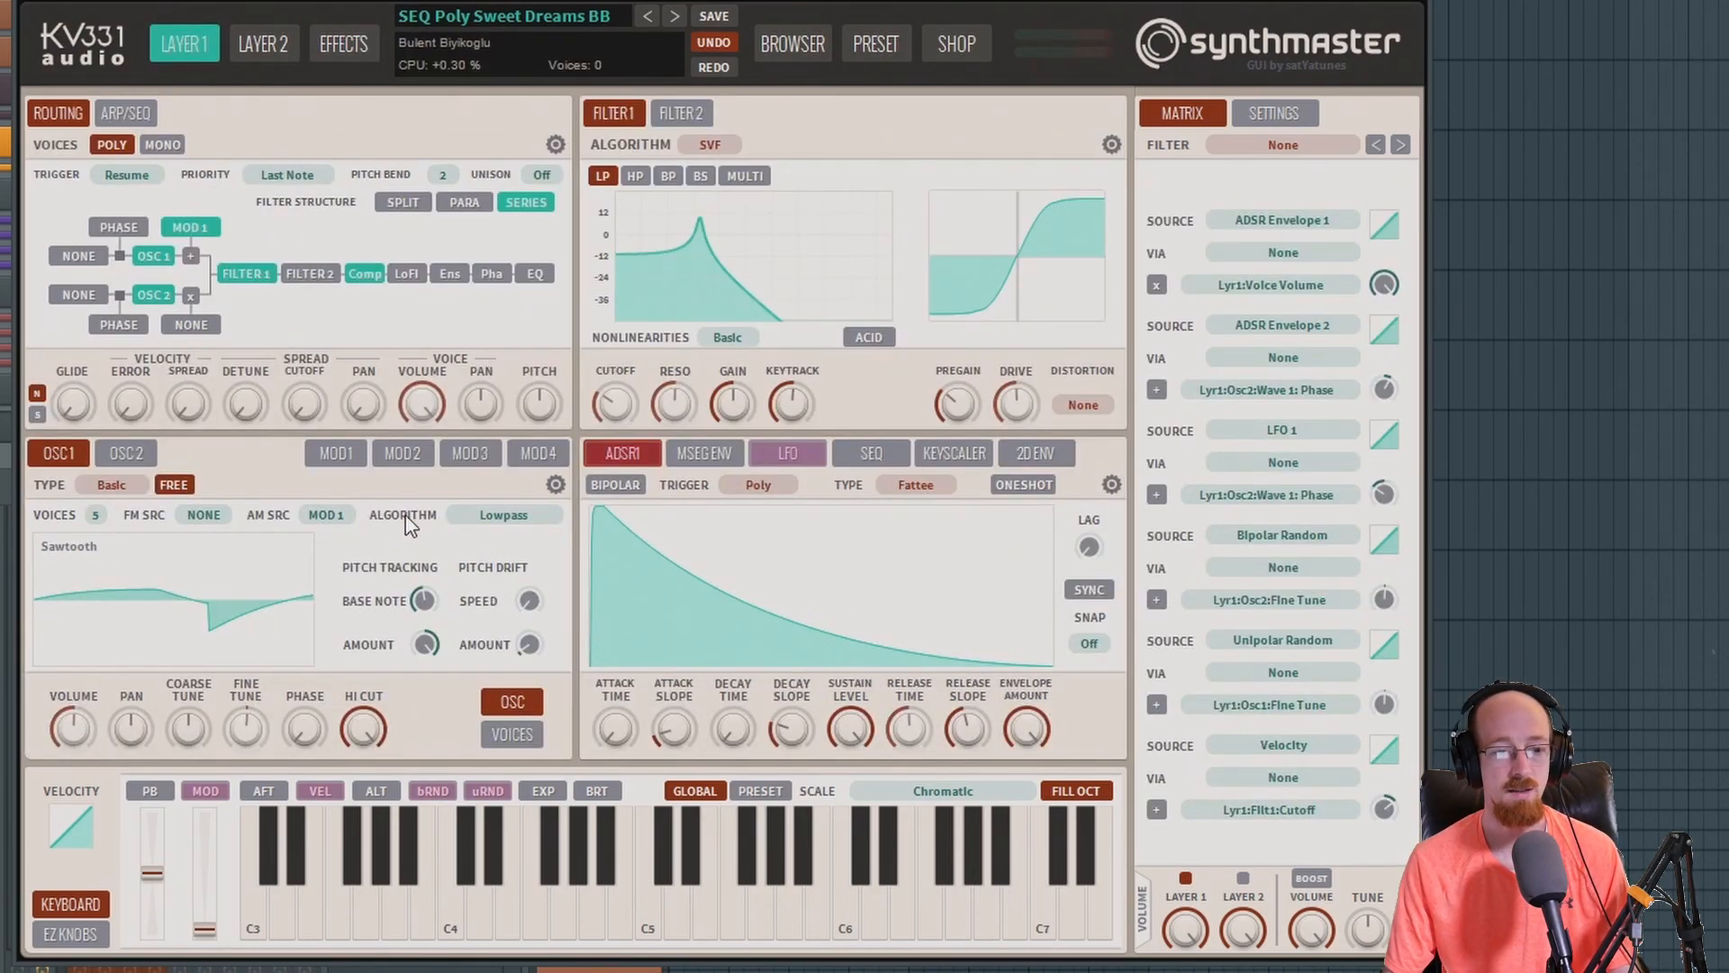
- Try the Vector type on oscillator 1 of Layer 1 and restore its Basic type
left_click(110, 489)
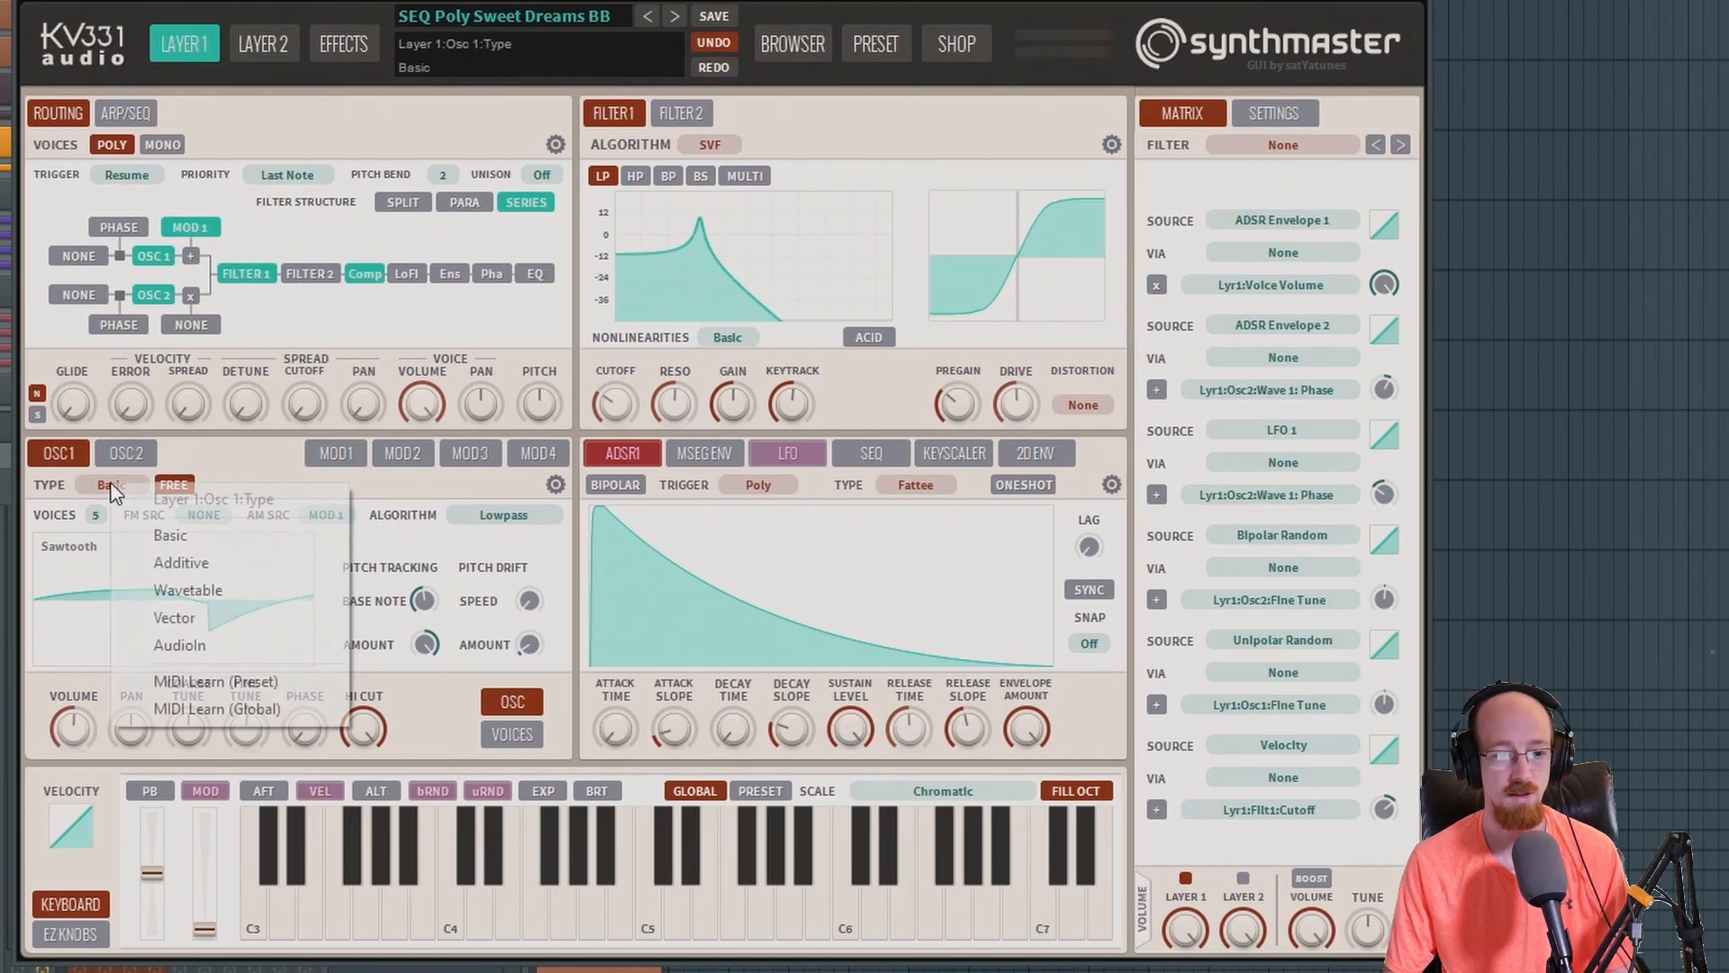
left_click(243, 620)
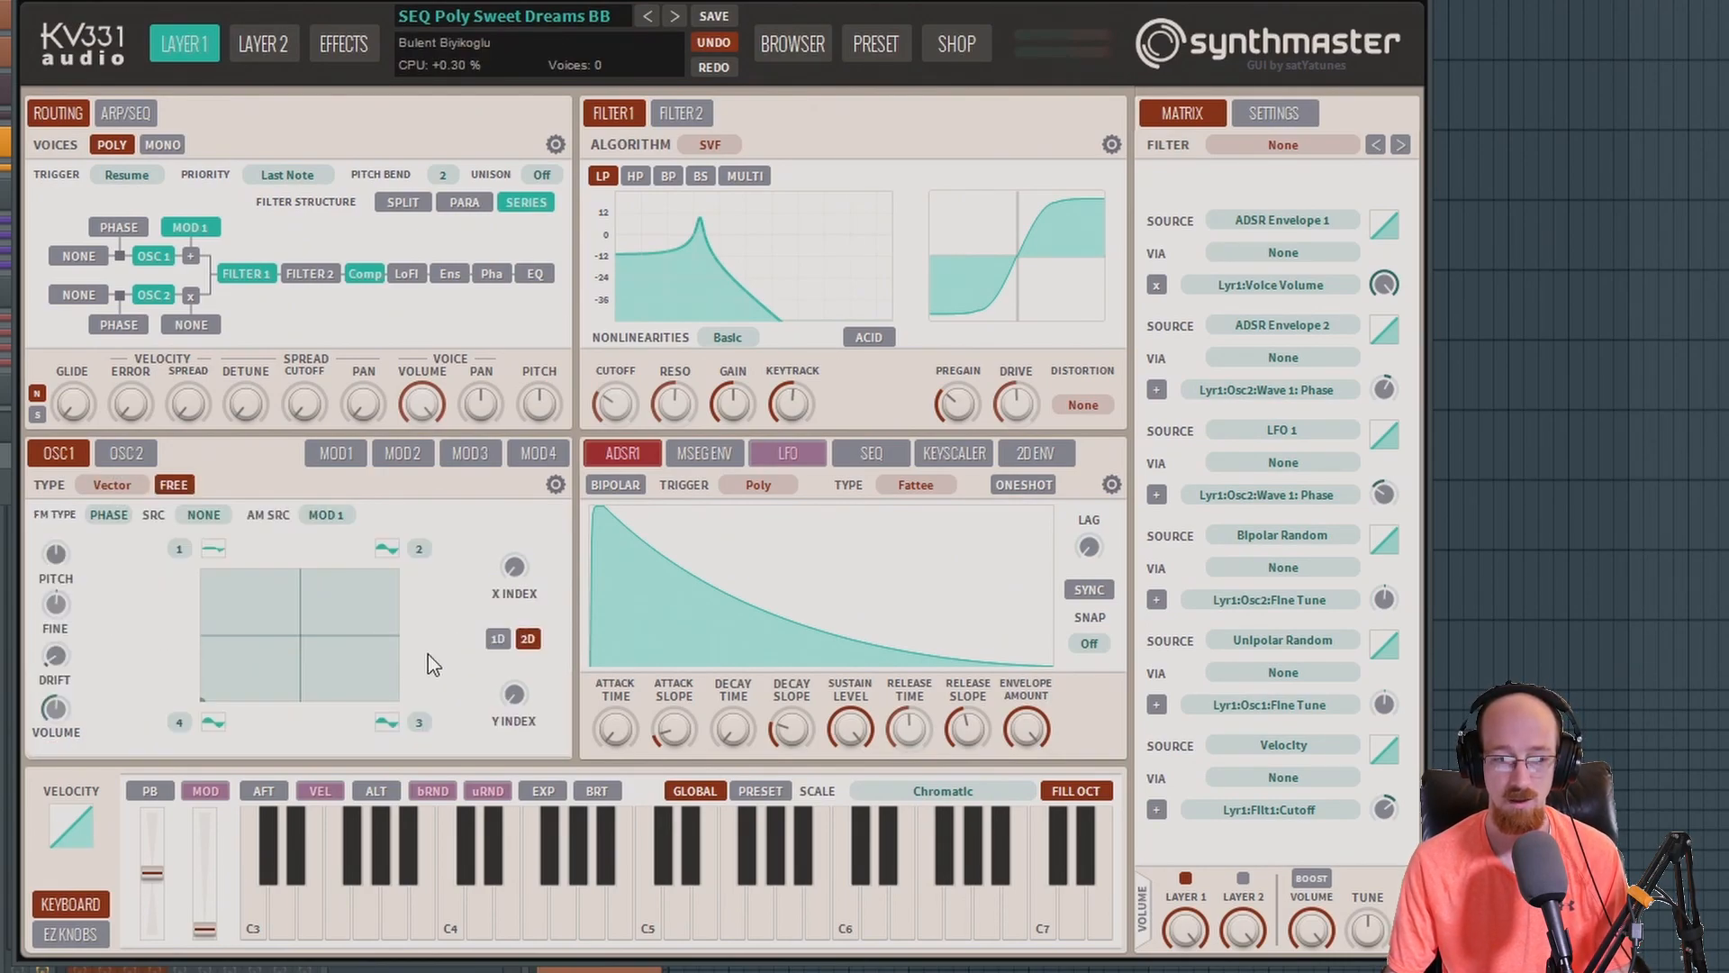
left_click(107, 485)
left_click(144, 530)
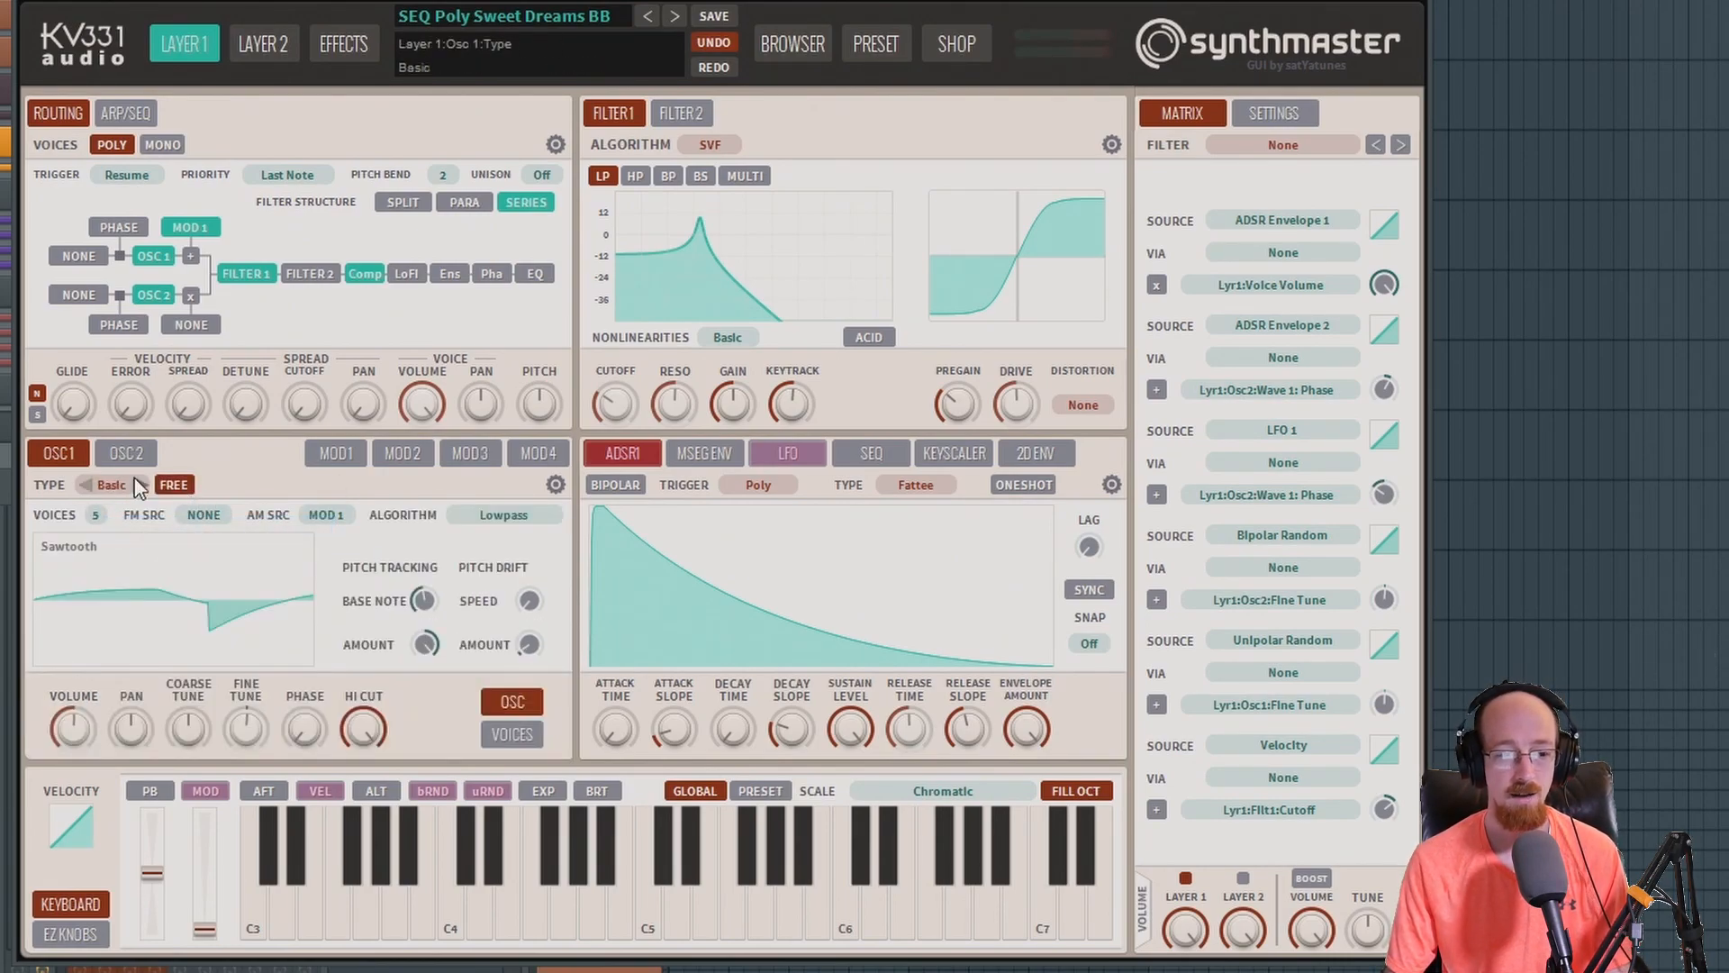
- Examine the algorithm choices of Layer 1's Mod 1, including the Sync variants, and return to oscillator 1
left_click(336, 453)
right_click(503, 515)
mouse_move(710, 625)
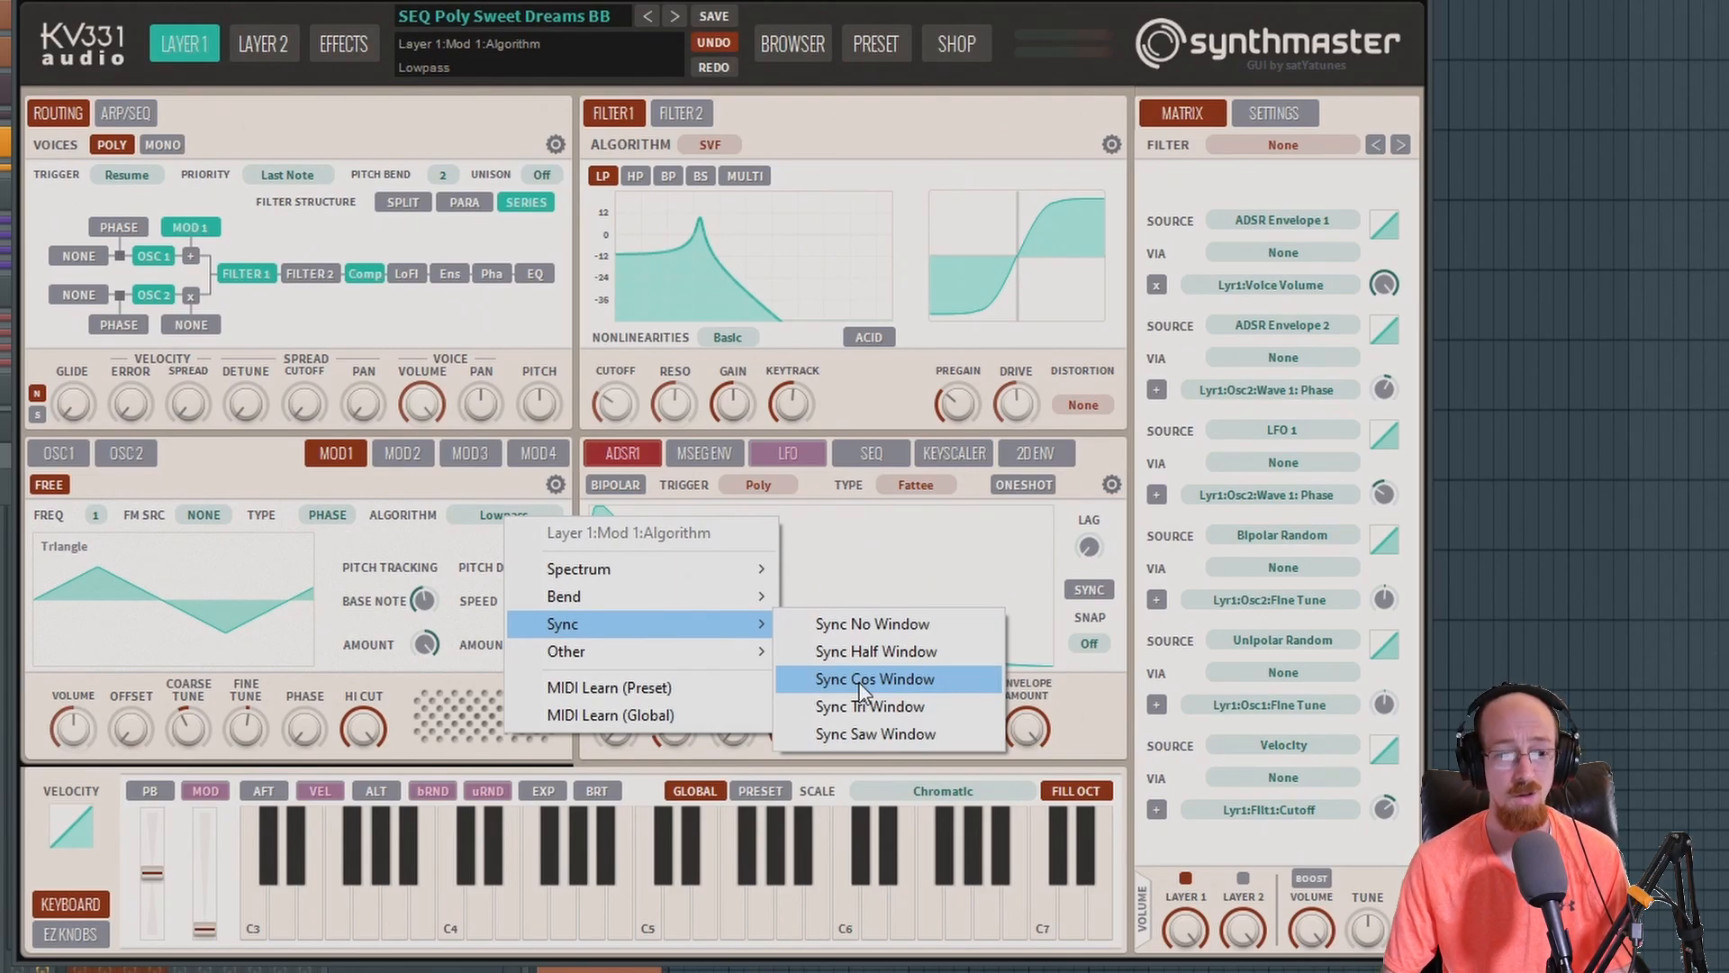
left_click(301, 496)
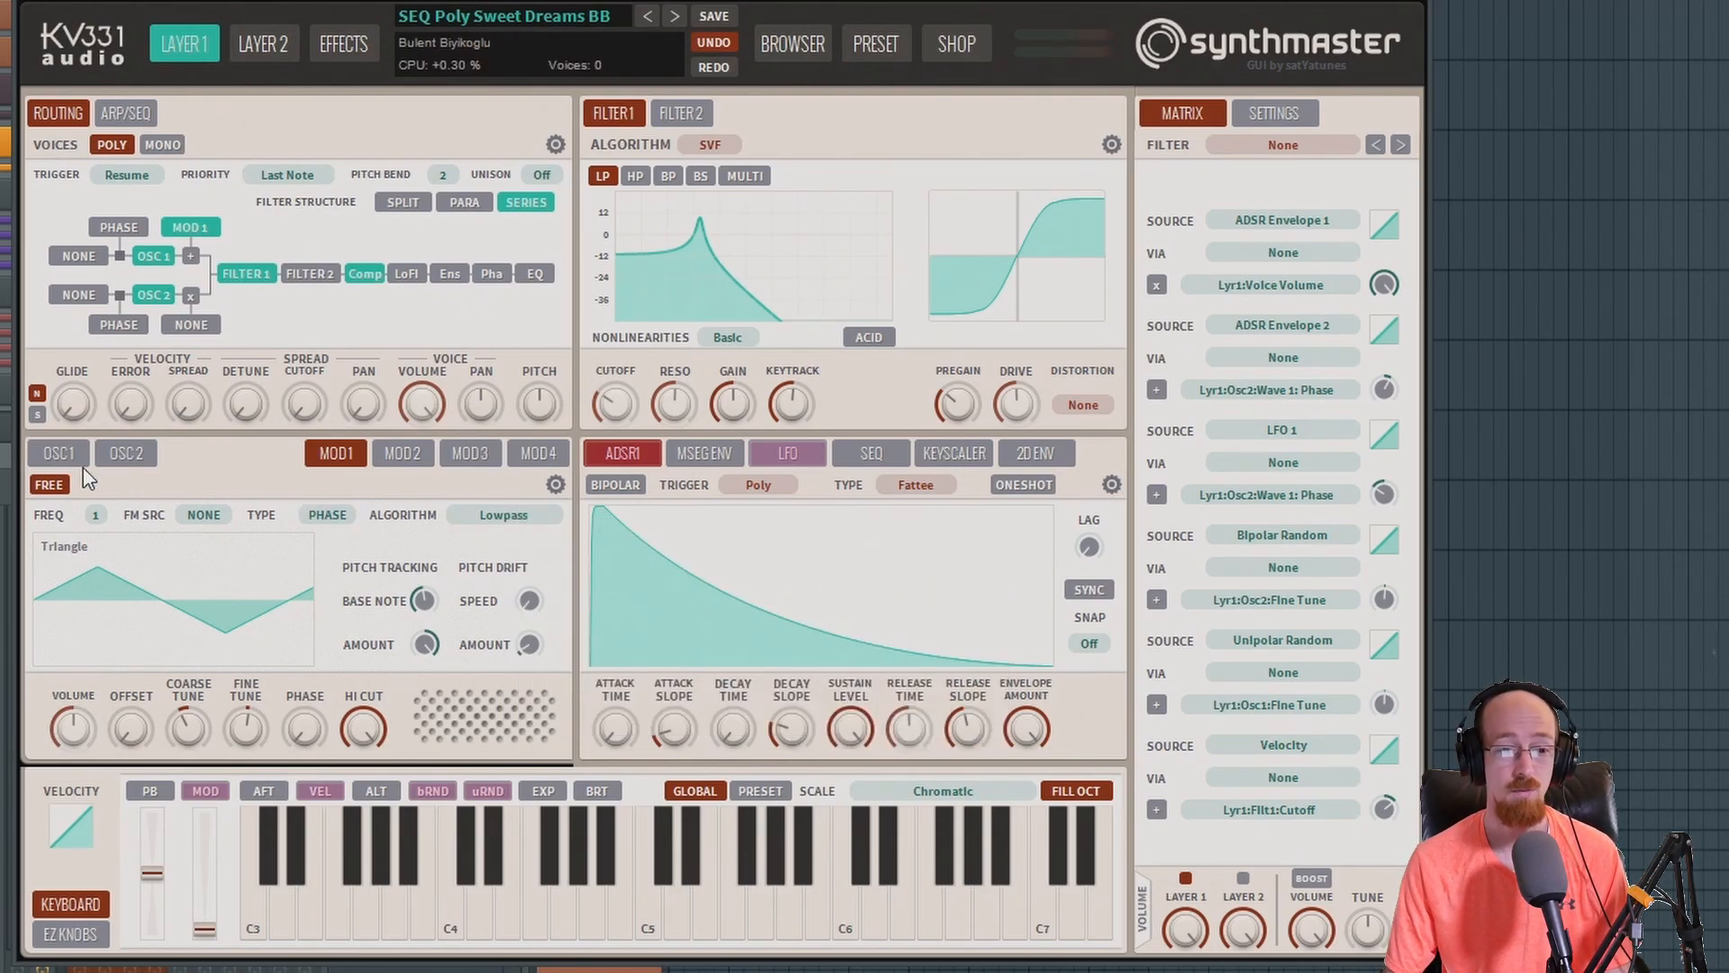
left_click(59, 453)
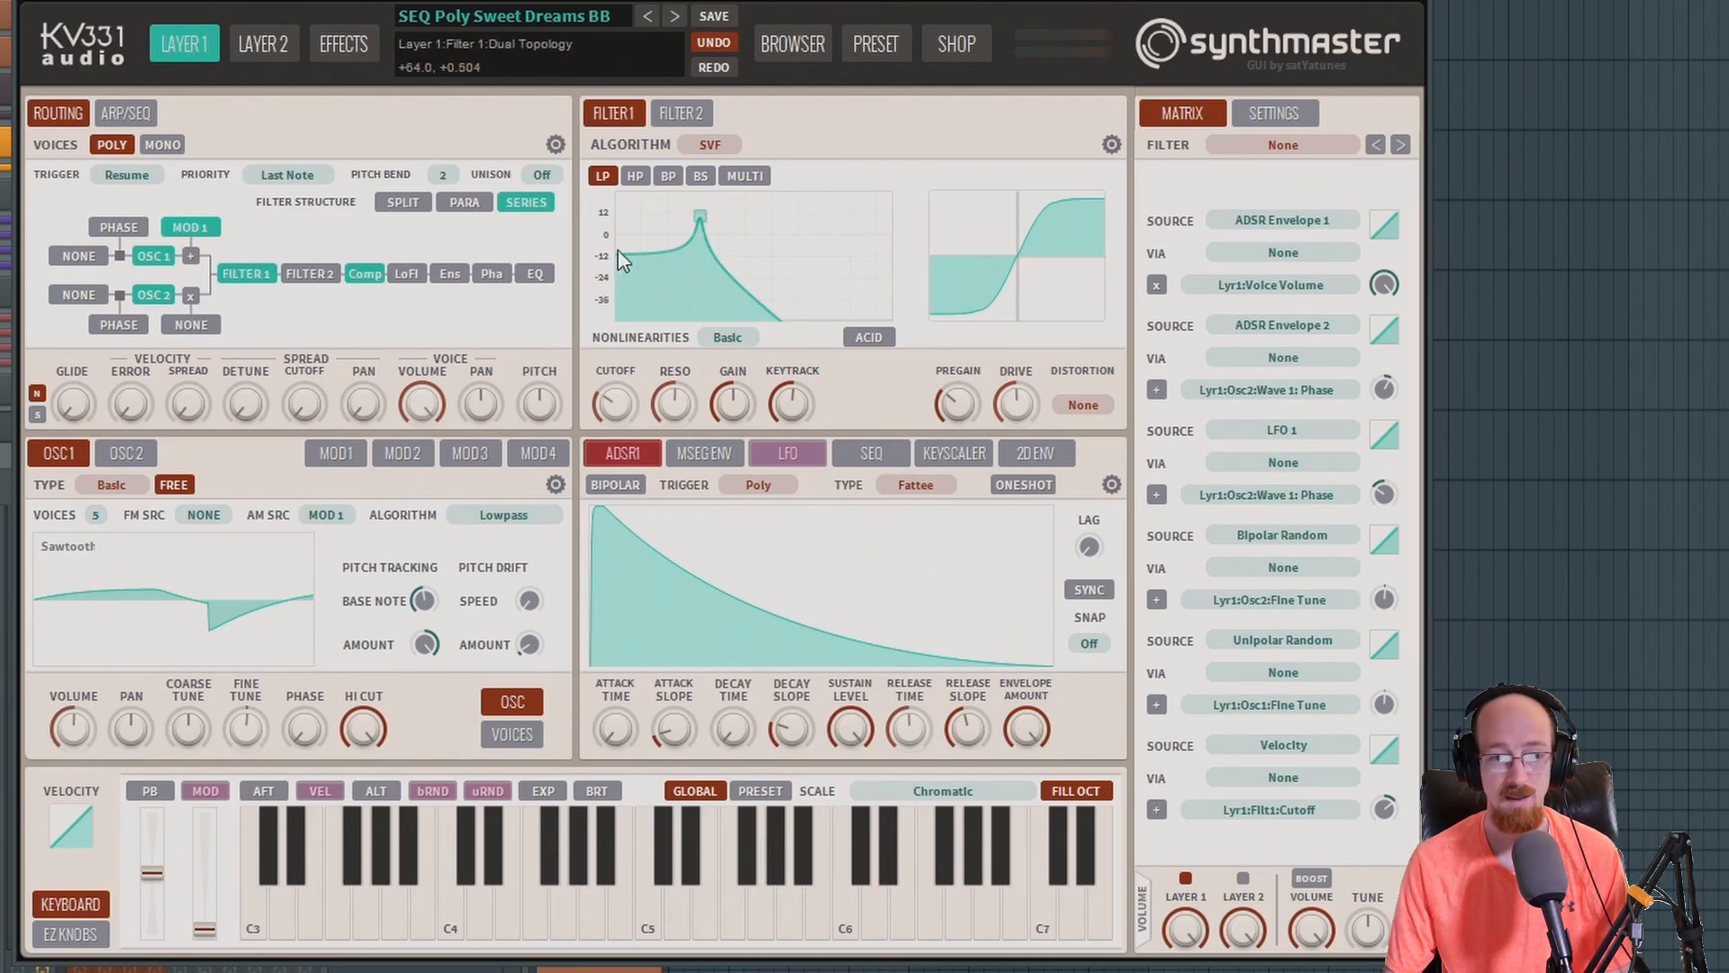
- Examine the algorithm categories offered for Filter 1 of Layer 1, including VAnalog and Ladder, keeping SVF
left_click(711, 147)
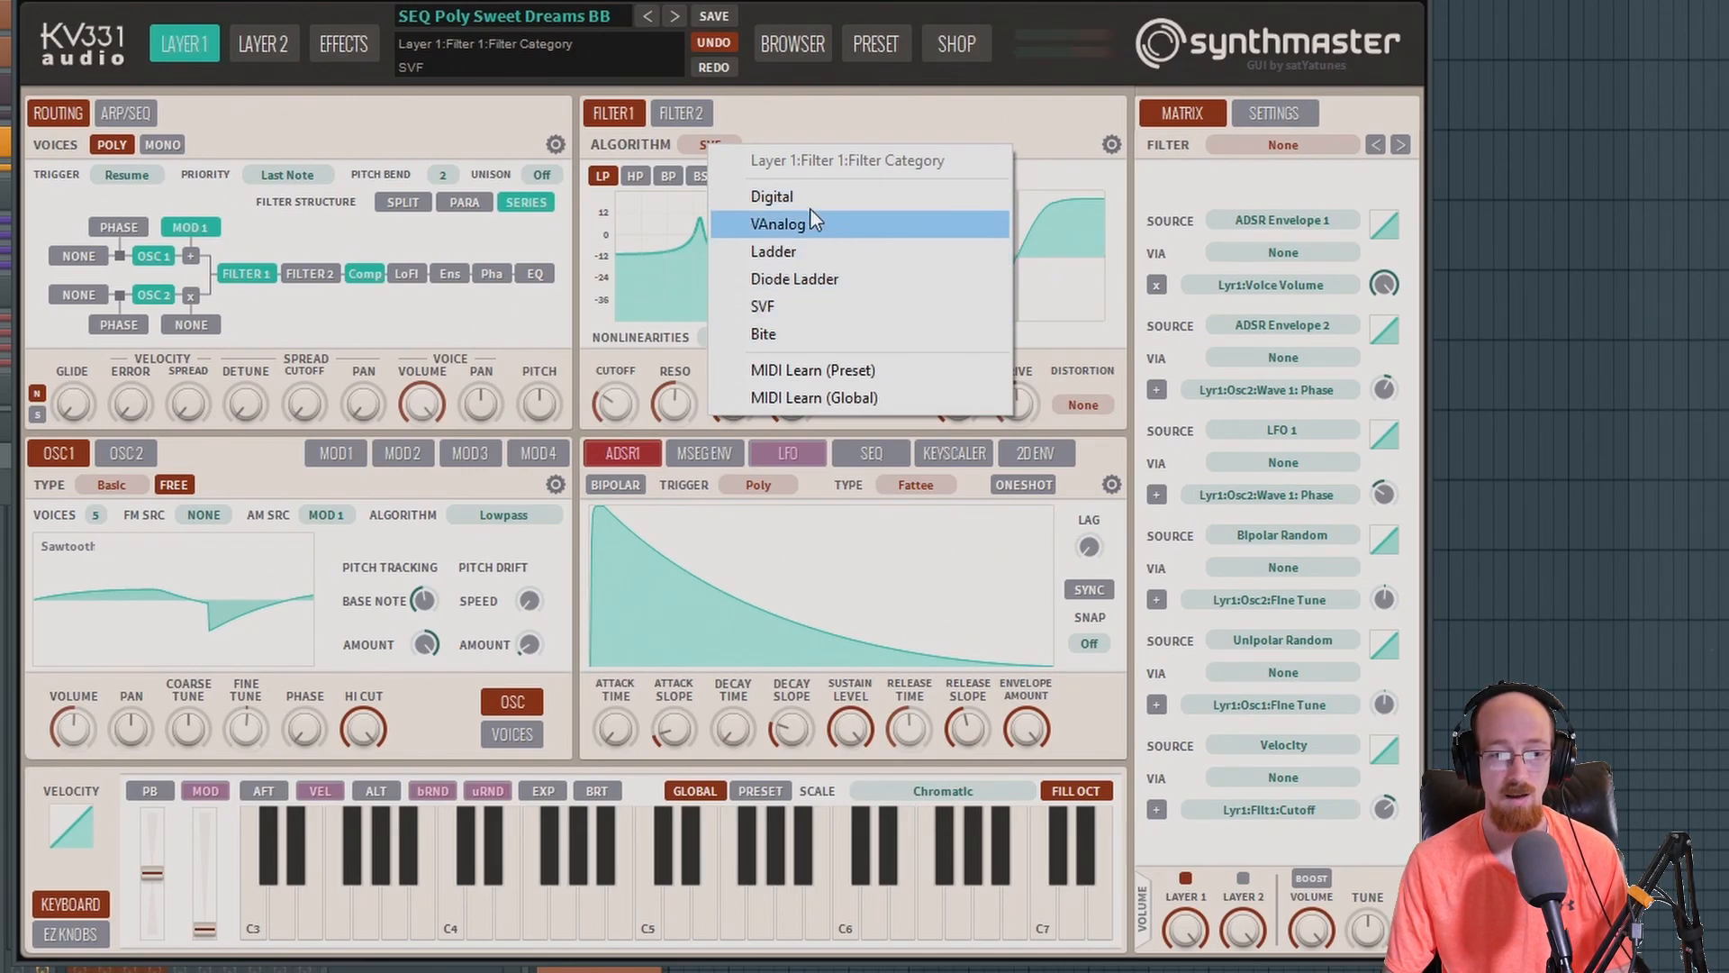
key("Escape")
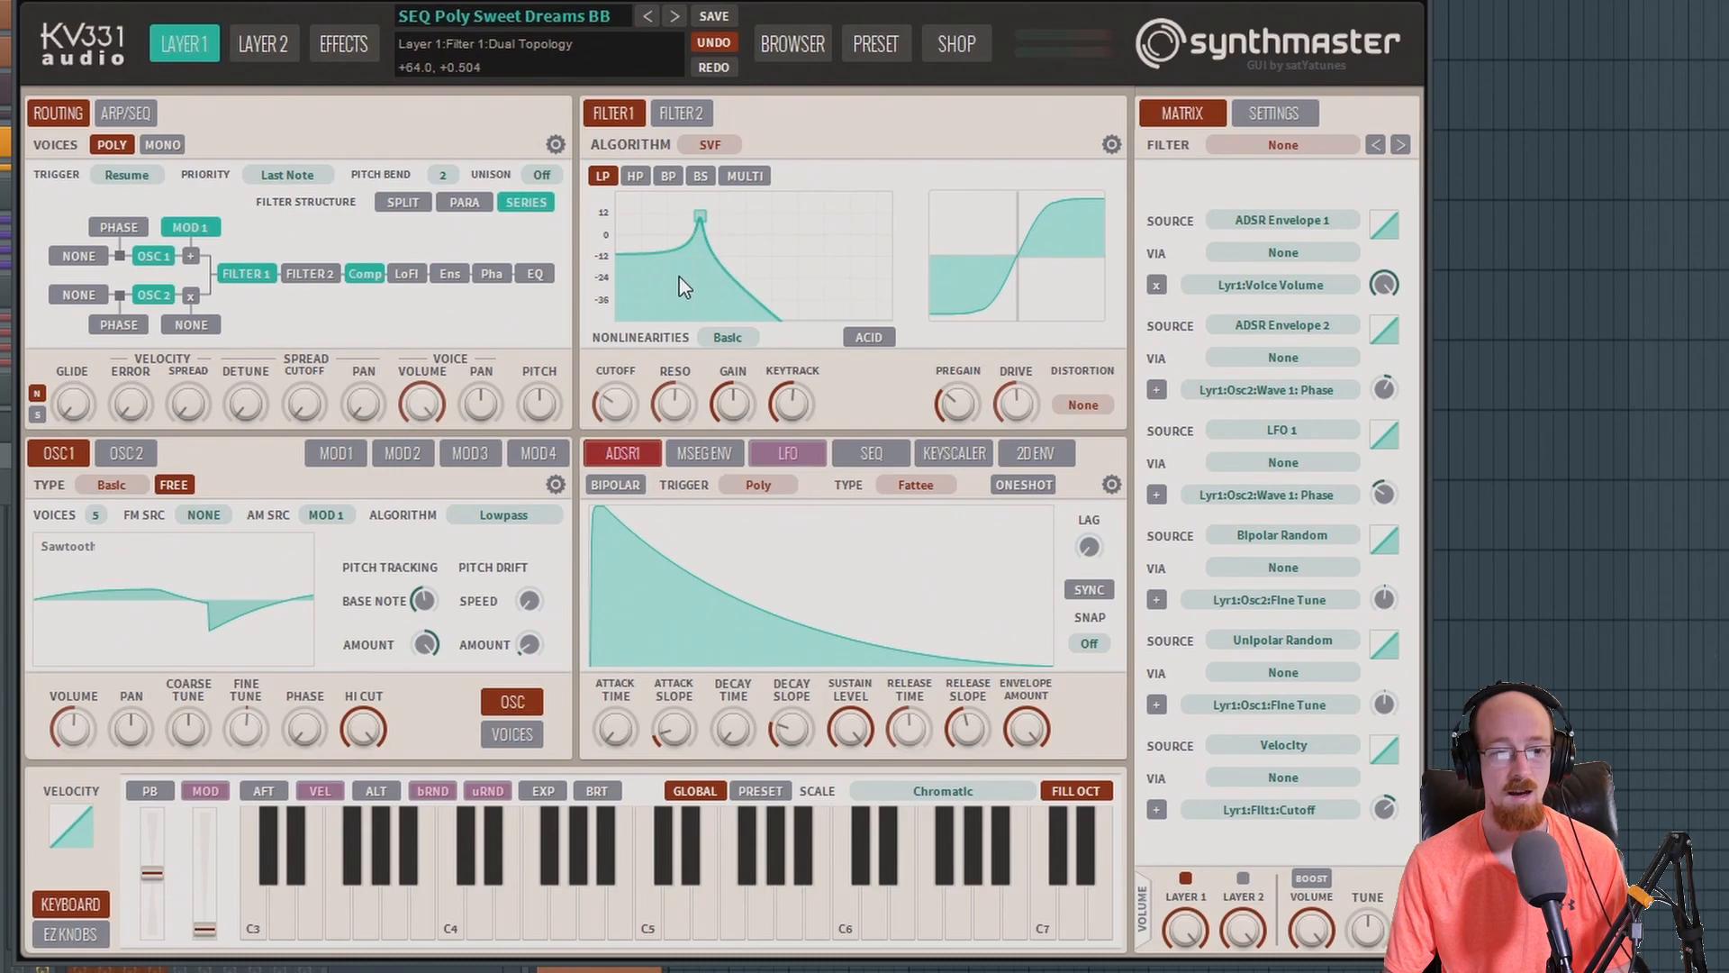
left_click(707, 146)
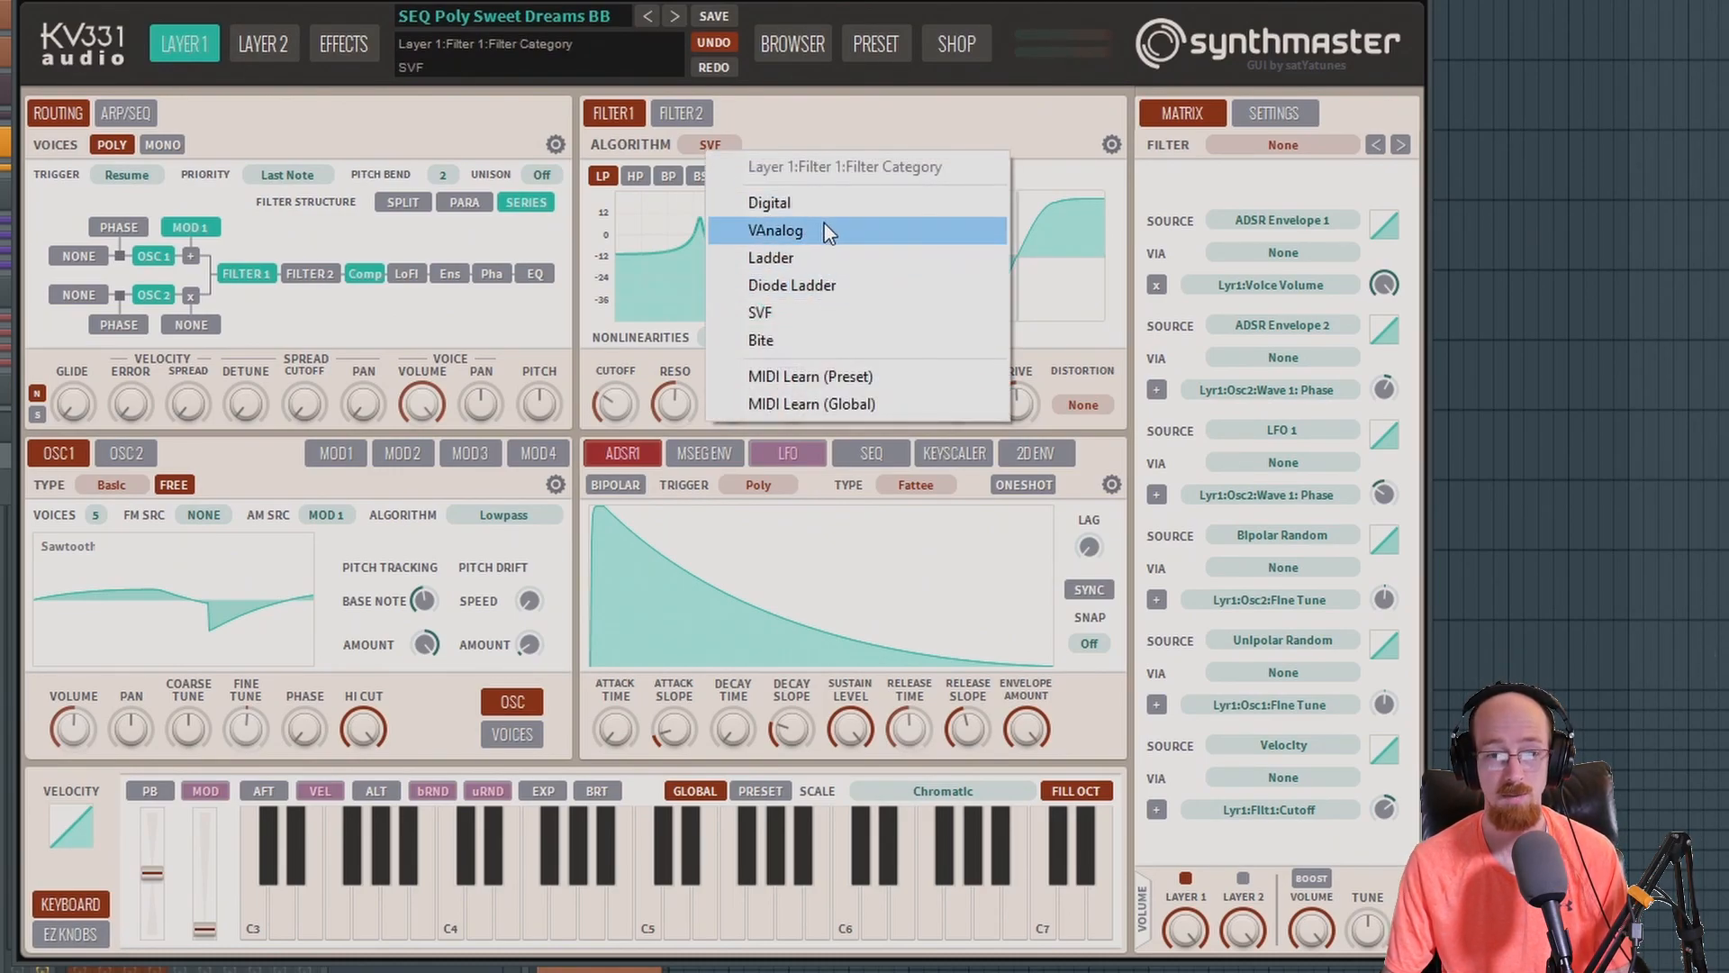
left_click(822, 130)
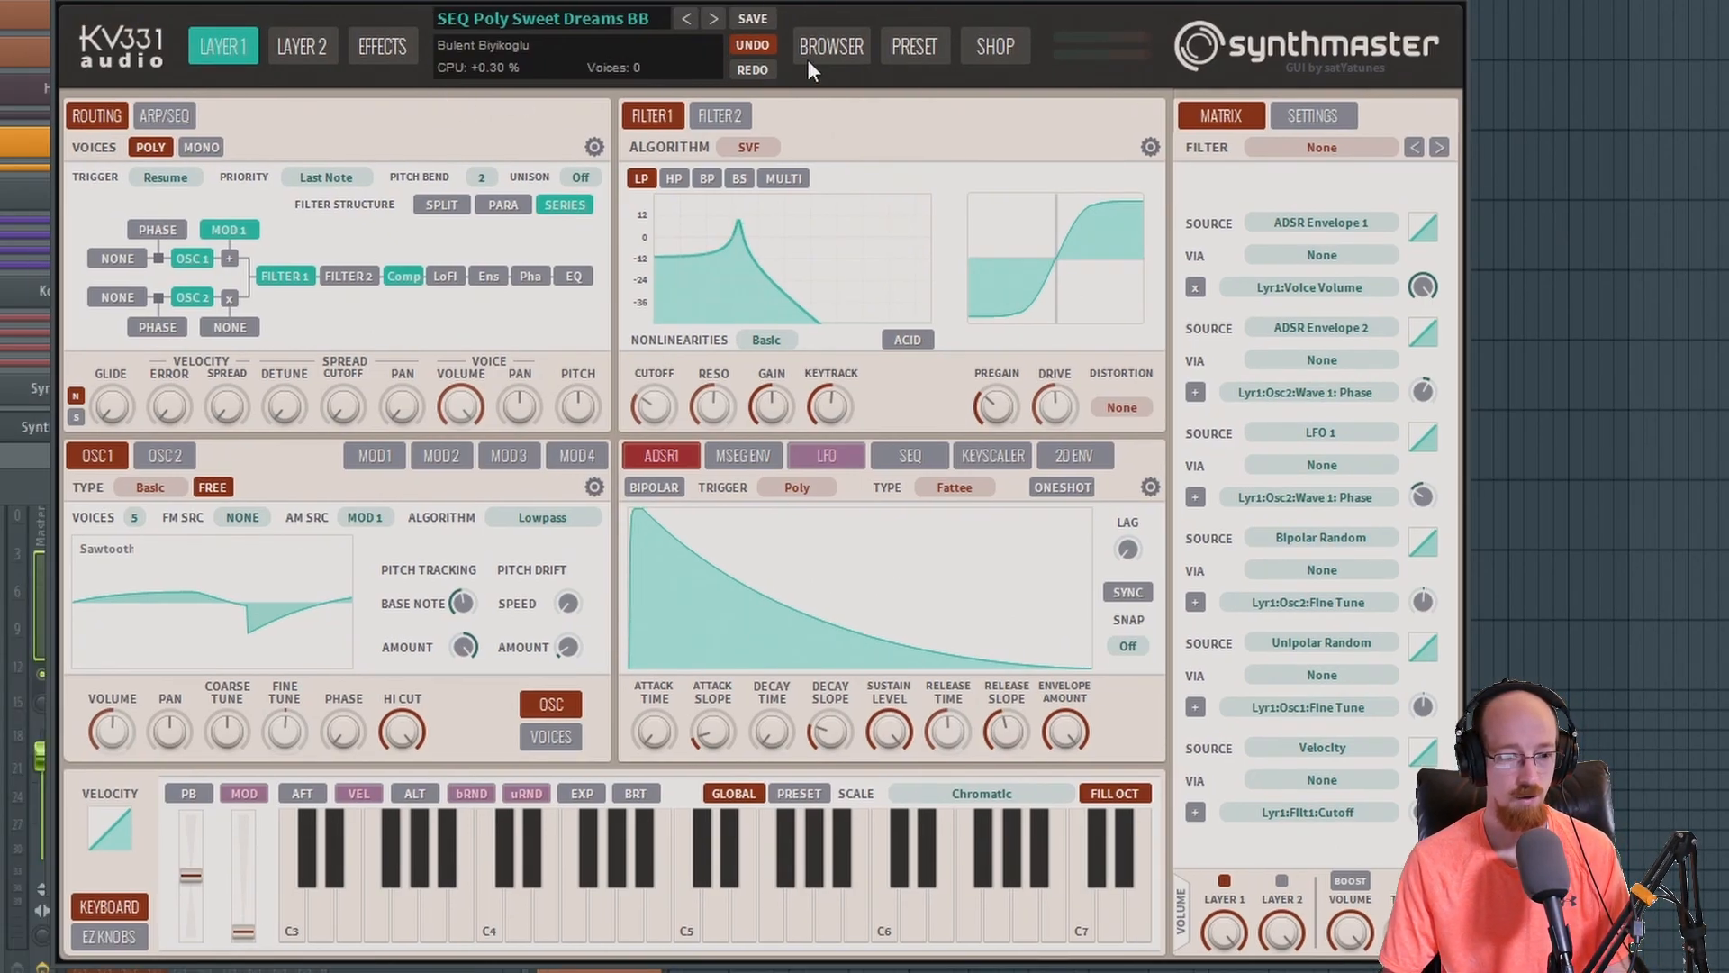
- Filter the preset browser to the Bass type and audition presets from BAS Phase Traversal AD down to BAS Rough, Heavy Legato
left_click(825, 47)
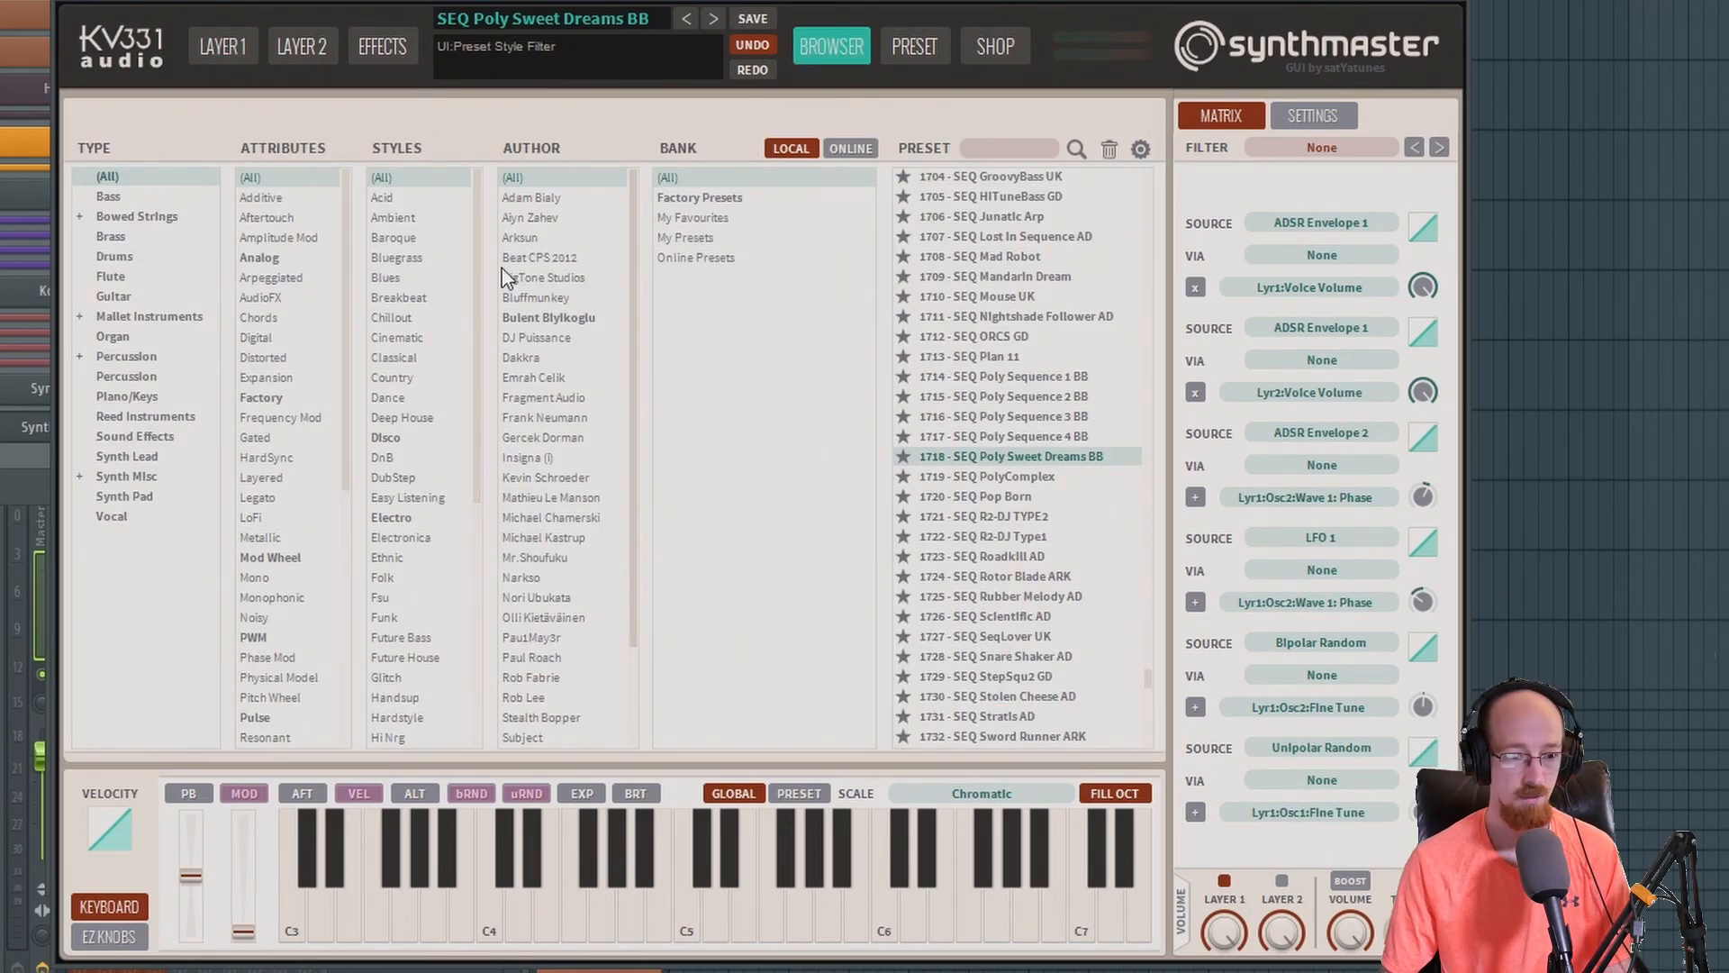
left_click(167, 196)
left_click_drag(1145, 193, 1147, 506)
left_click(1012, 498)
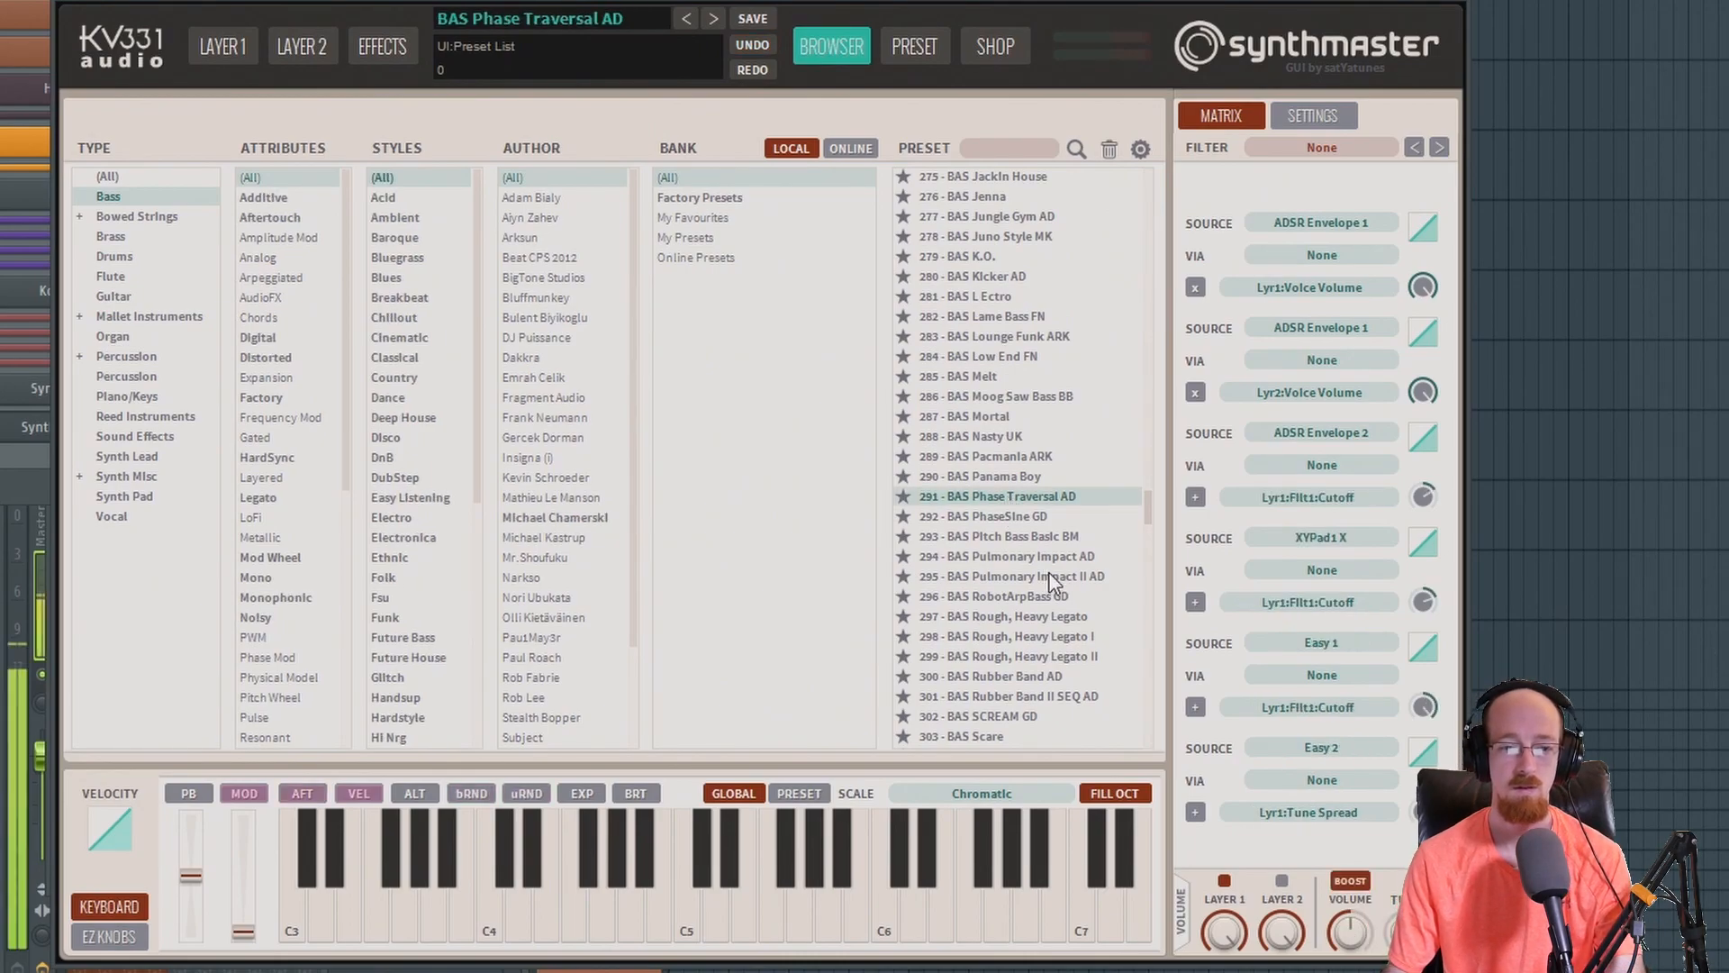
left_click(1020, 520)
left_click(1023, 537)
left_click(1034, 578)
left_click(1045, 620)
- Audition further bass presets, including BAS Ufobass GD and BAS Vocal Bass BM, and load BAS WobbleStar UK
scroll(1026, 540, "down", 13)
left_click(1001, 377)
left_click(1007, 416)
left_click(1012, 436)
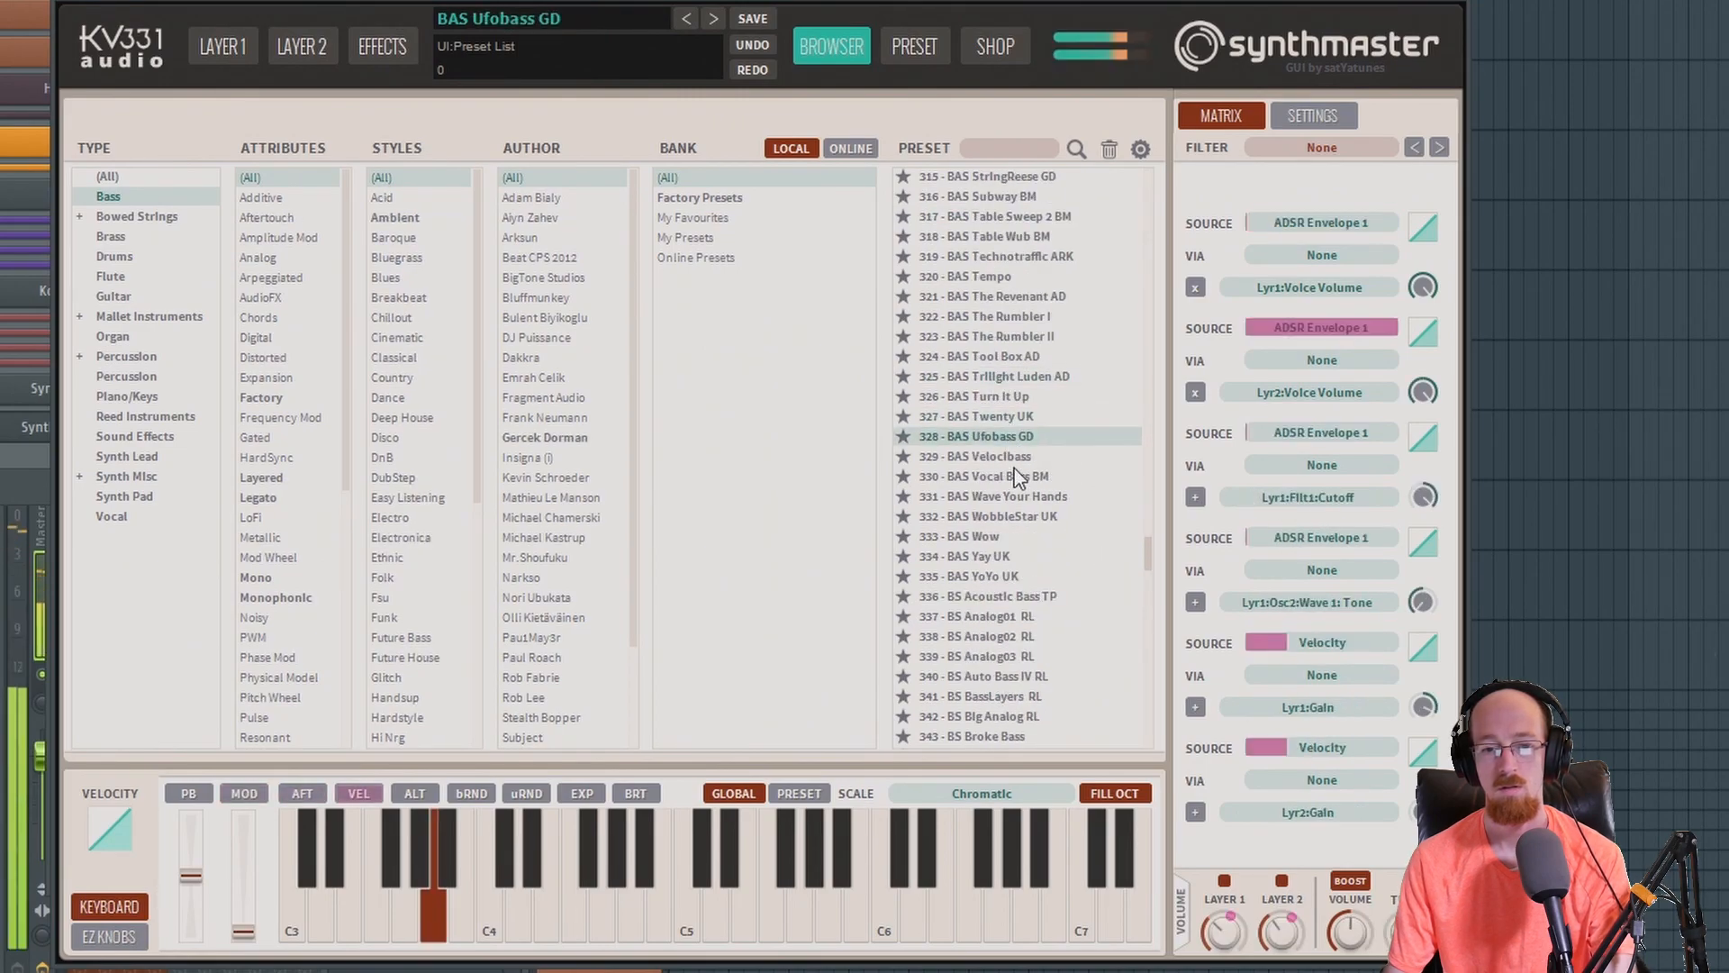
left_click(1010, 457)
left_click(1013, 477)
left_click(1013, 496)
left_click(1014, 516)
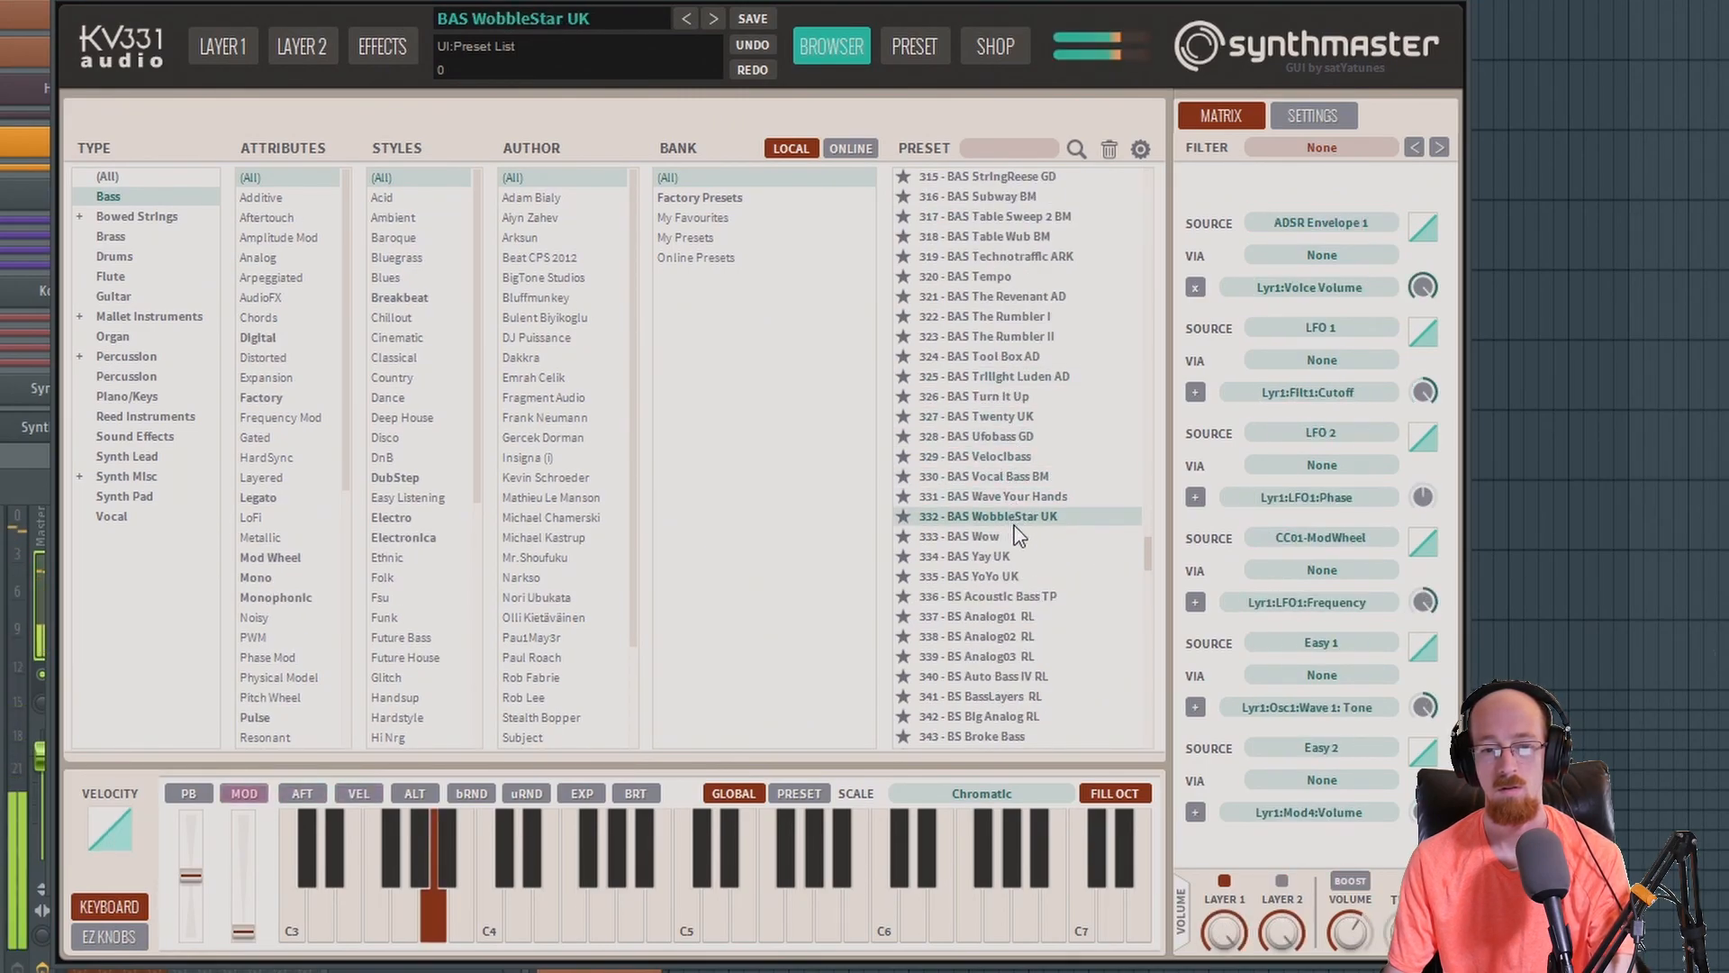
- Place a short C5 note right after the existing C4 note in the SynthMaster2 #2 piano roll and play the pattern
left_click(24, 453)
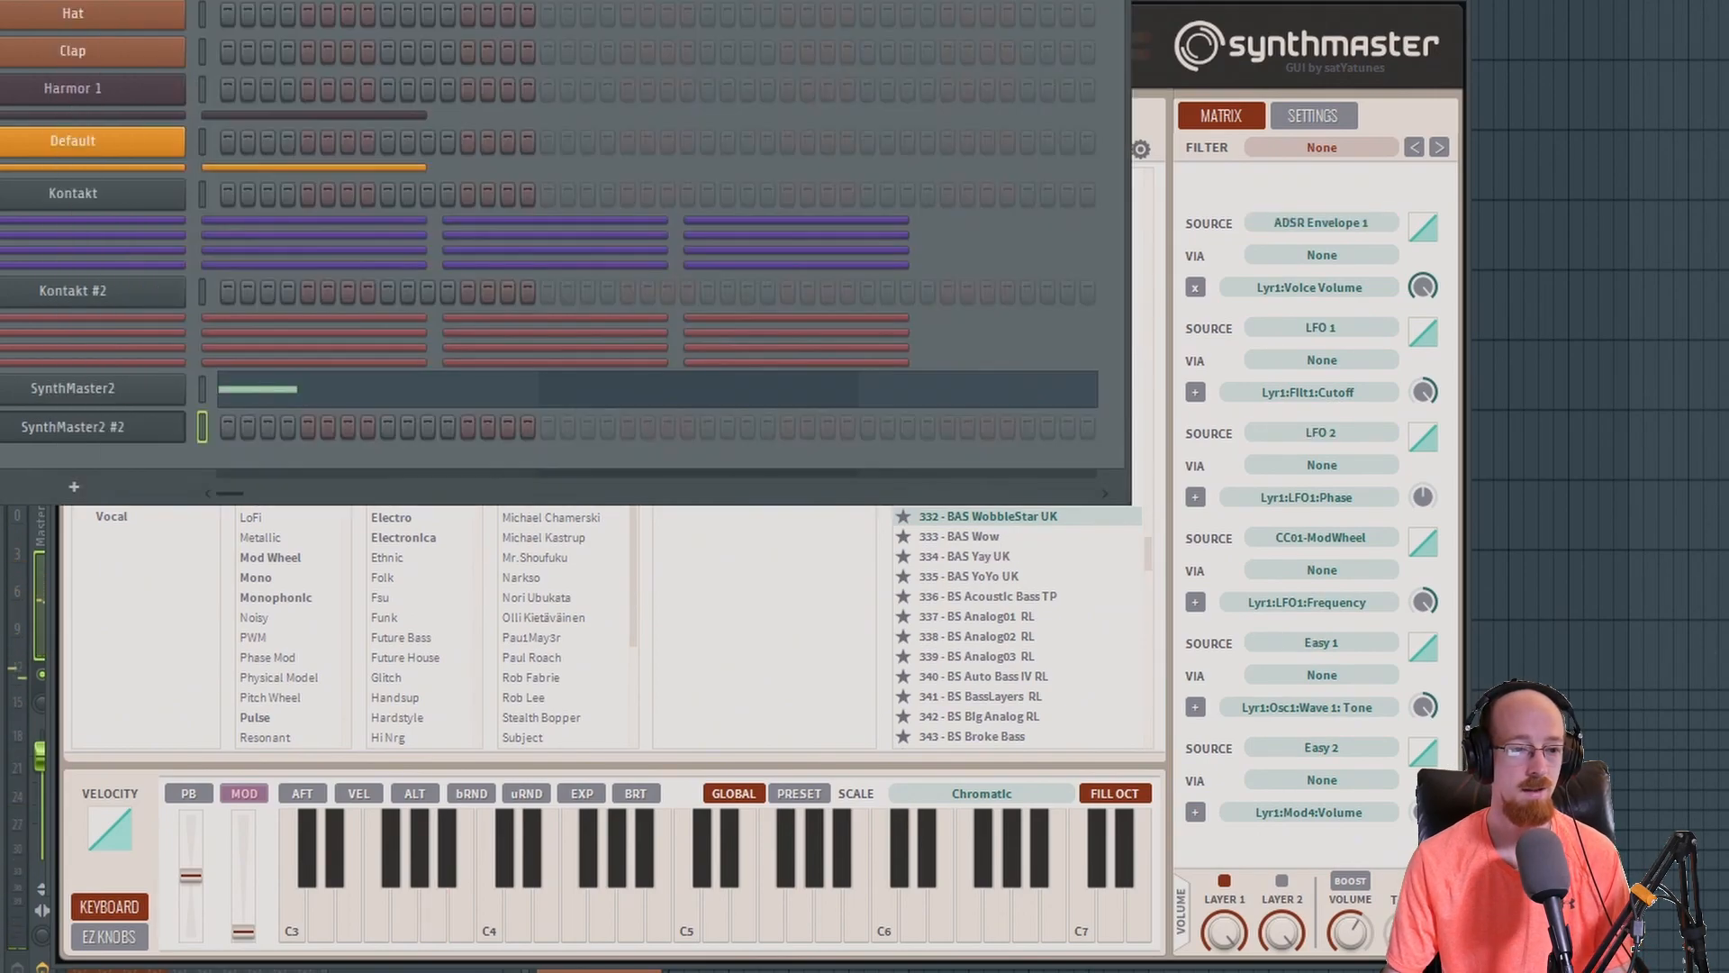
right_click(104, 426)
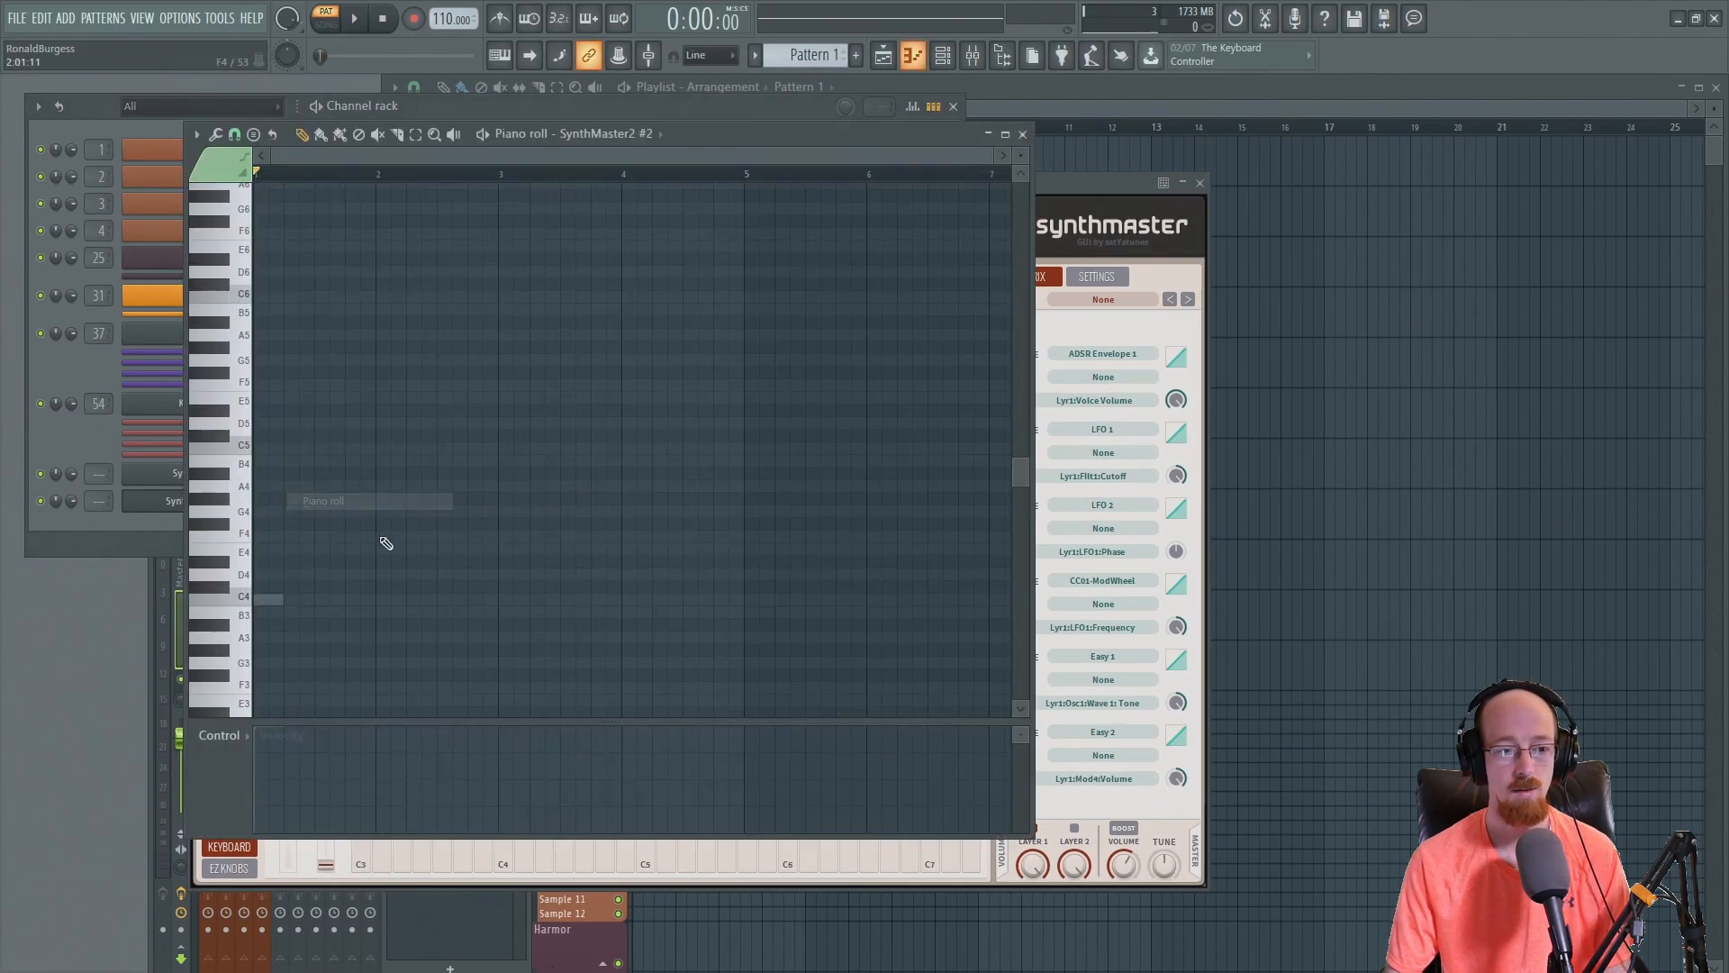
left_click(297, 599)
left_click(286, 448)
key("space")
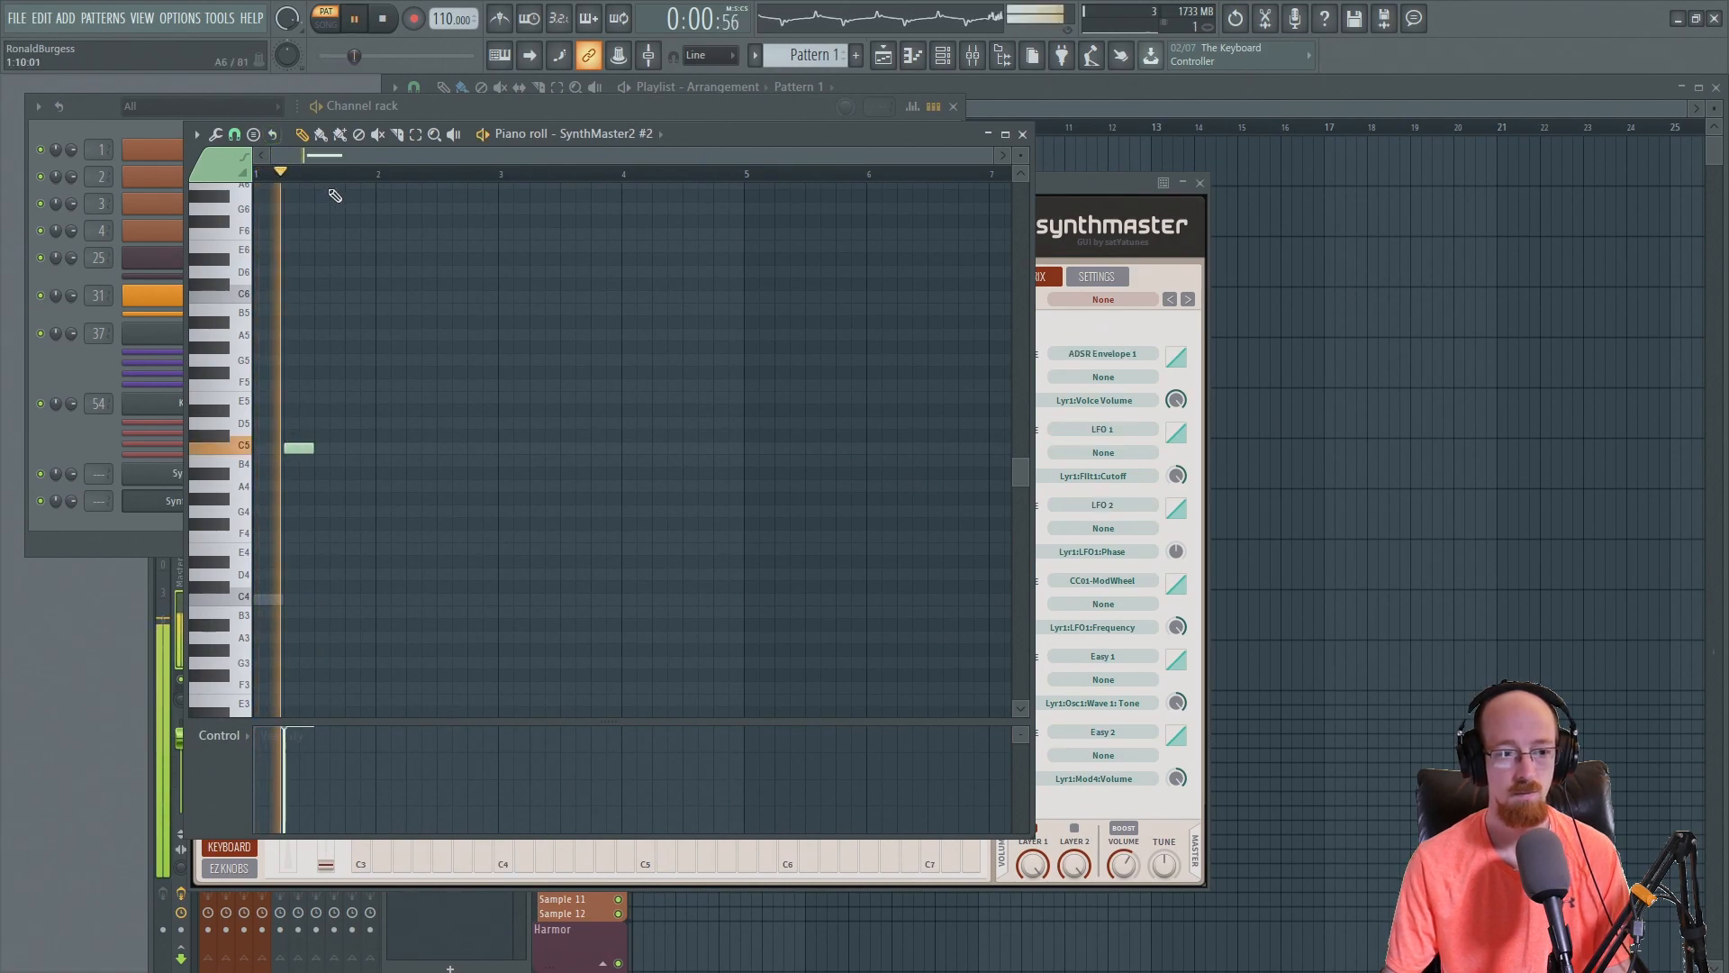
key("space")
- Adjust the length of the C5 note in the SynthMaster2 #2 piano roll and play it back
scroll(315, 484, "up", 4)
mouse_move(373, 452)
left_mouse_down()
mouse_move(392, 428)
mouse_move(377, 436)
left_mouse_up()
key("space")
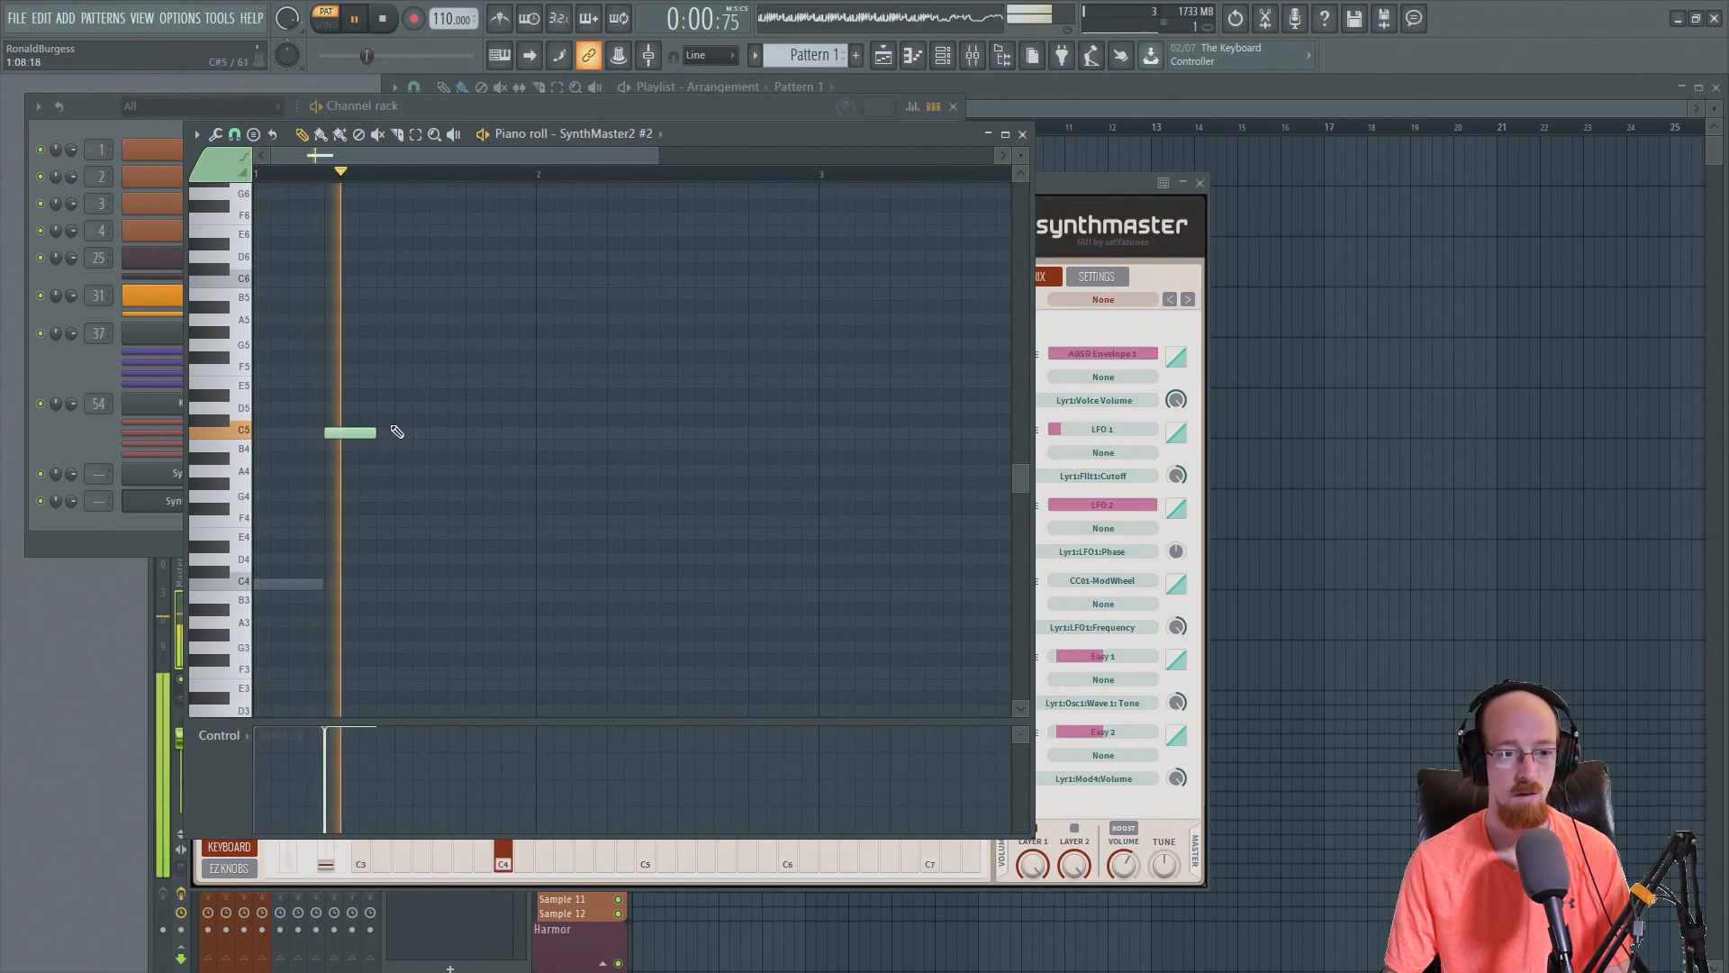
key("space")
- Find SynthMaster2 in the plugin picker by searching for "Synth" and add a third instance of it to the channel rack
left_click(1117, 176)
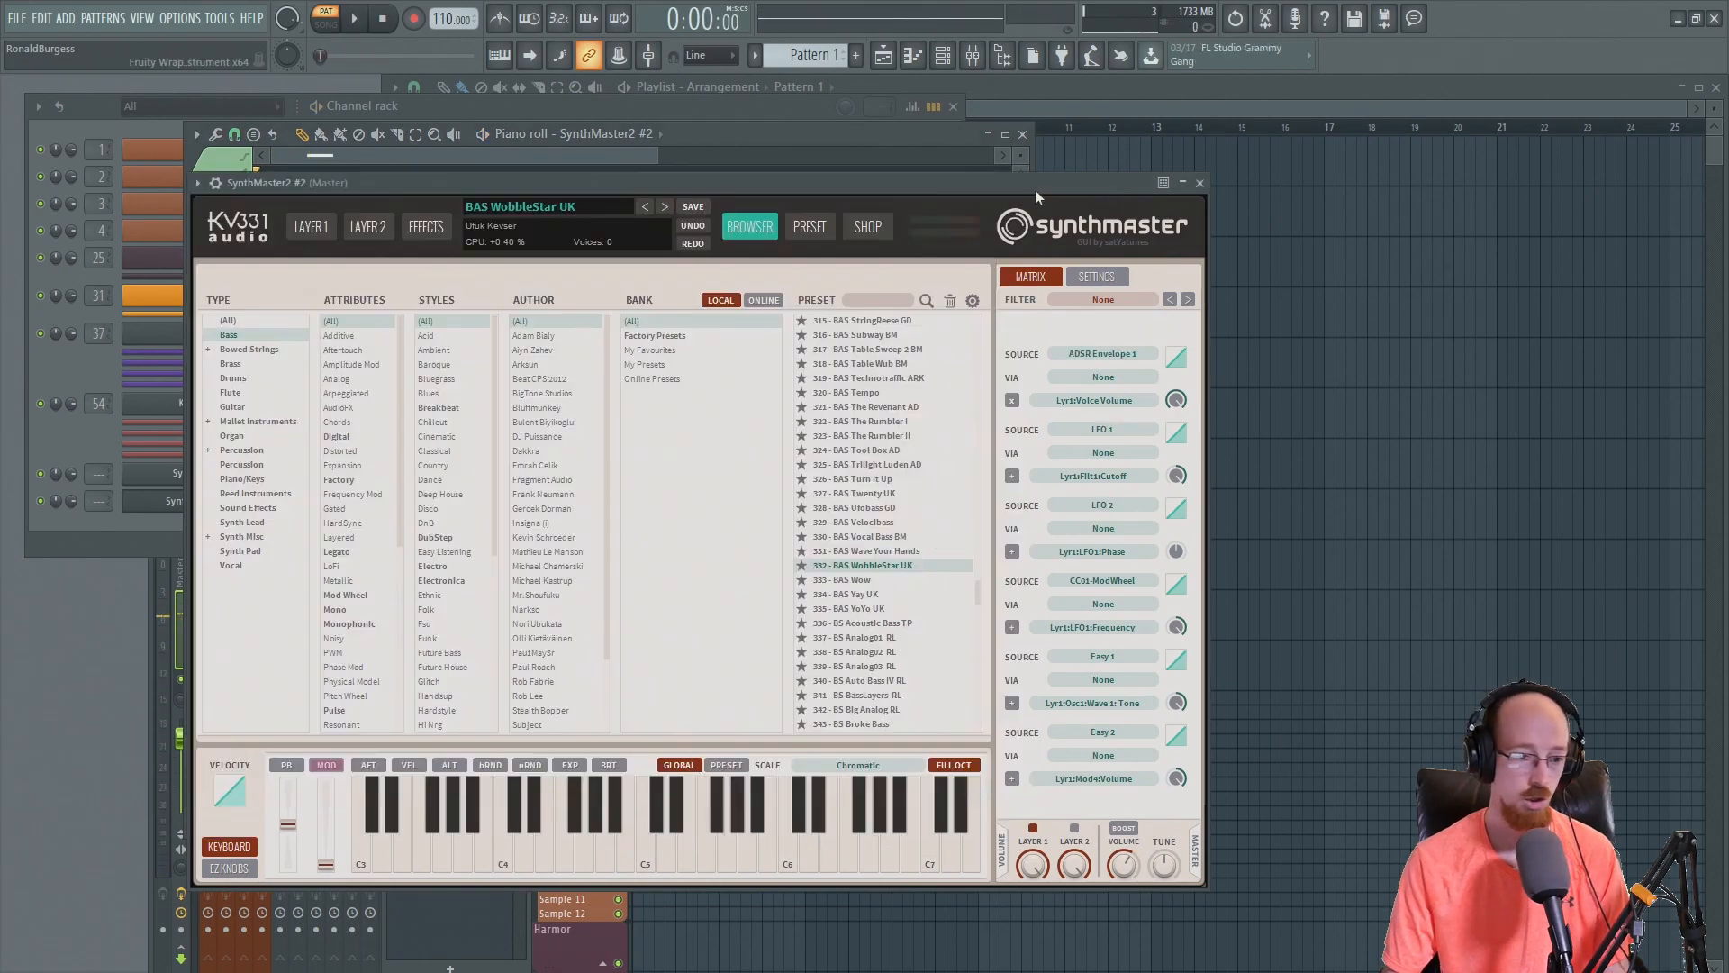
left_click(101, 544)
left_click(169, 540)
type("Synth")
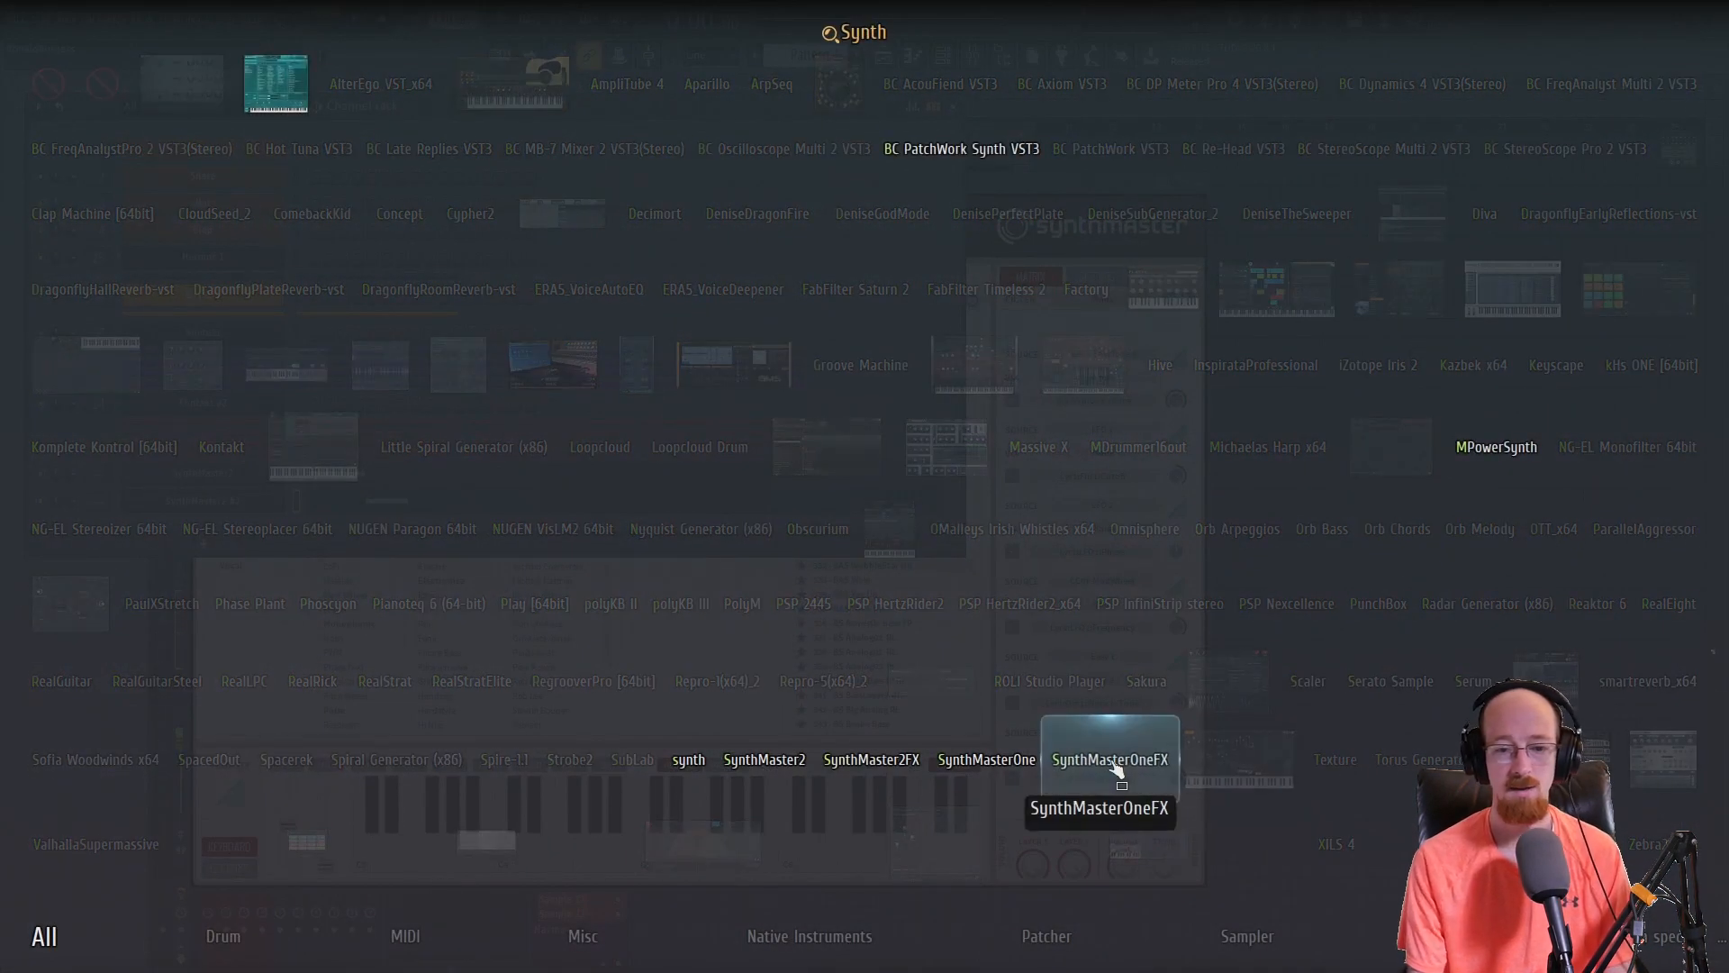
left_click(766, 761)
left_click_drag(751, 309, 781, 190)
- Open the preset browser of SynthMaster2 #3 and audition DR Amen Break GD, DL Futuristic Beats KS II and DL Shaker Man KS
left_click(726, 240)
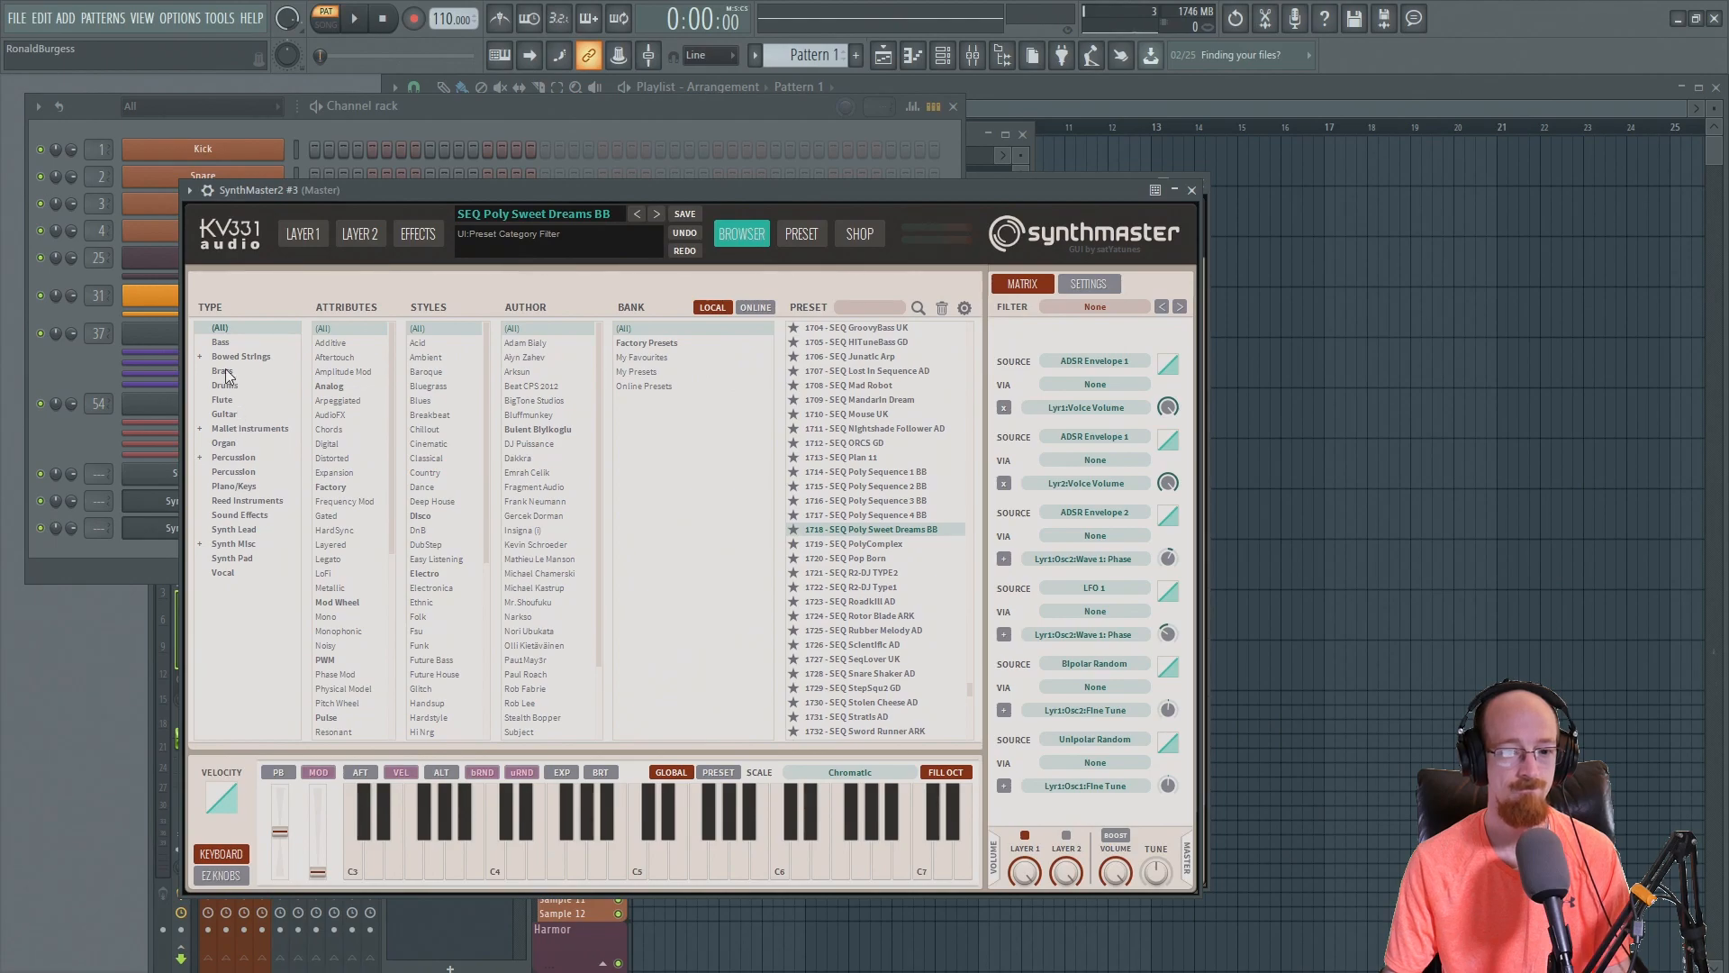
left_click_drag(969, 696, 963, 452)
left_click(870, 573)
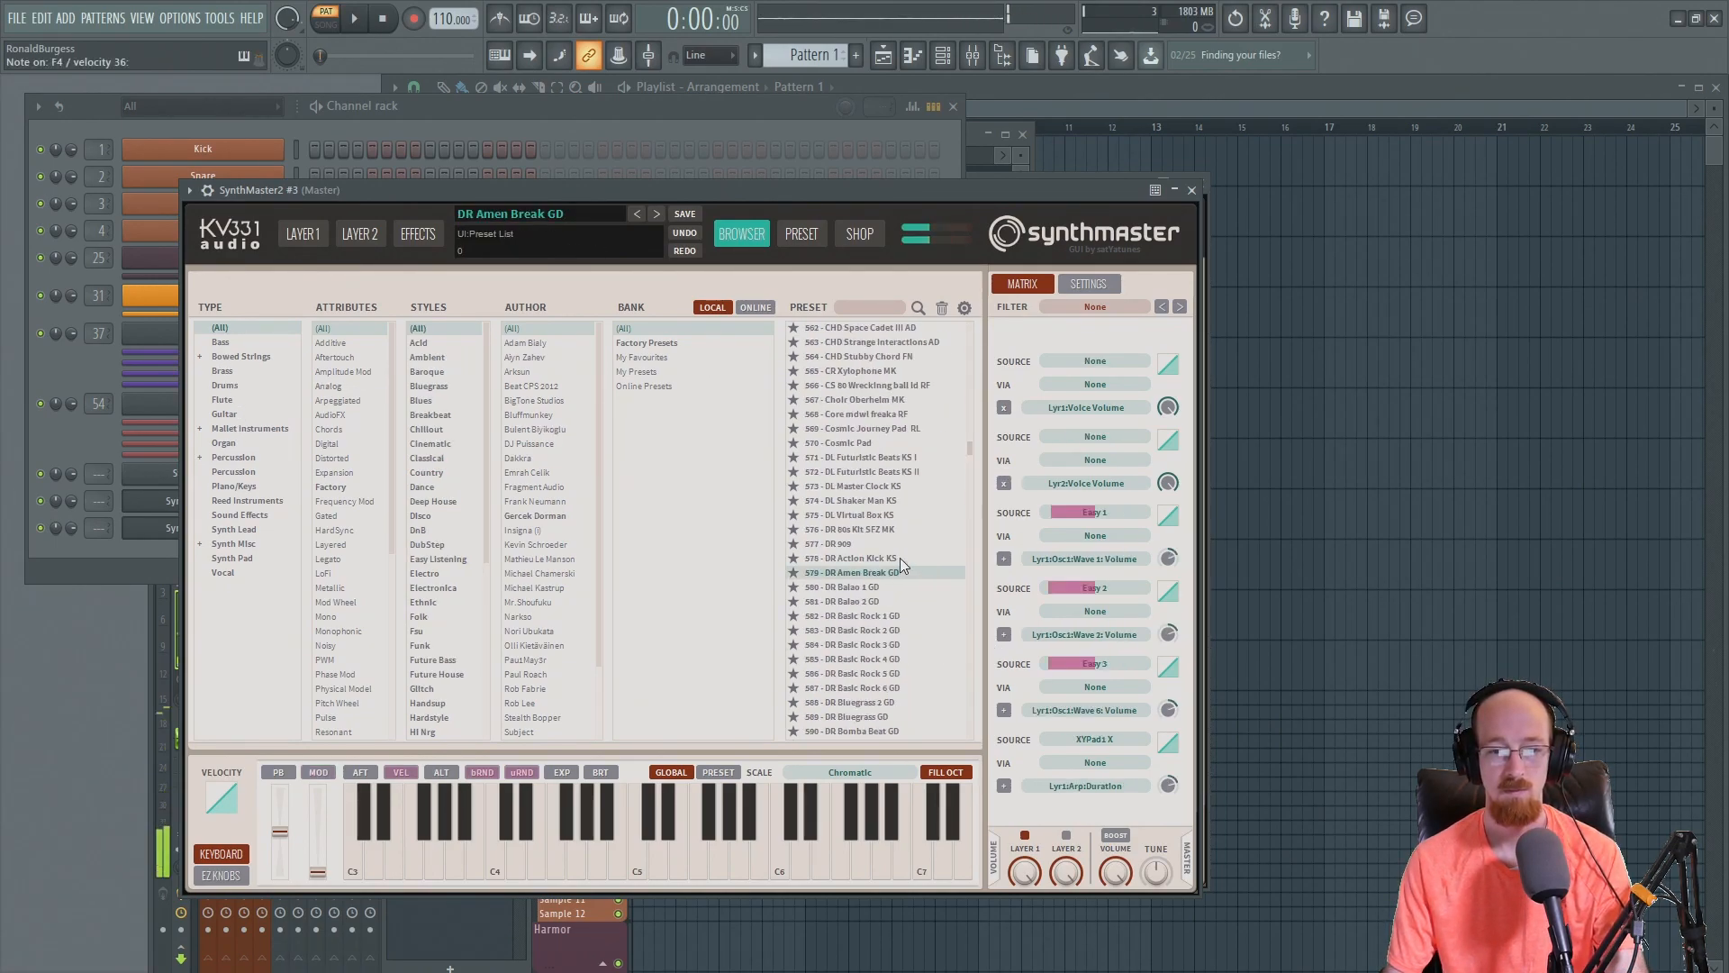
left_click(861, 471)
left_click(861, 504)
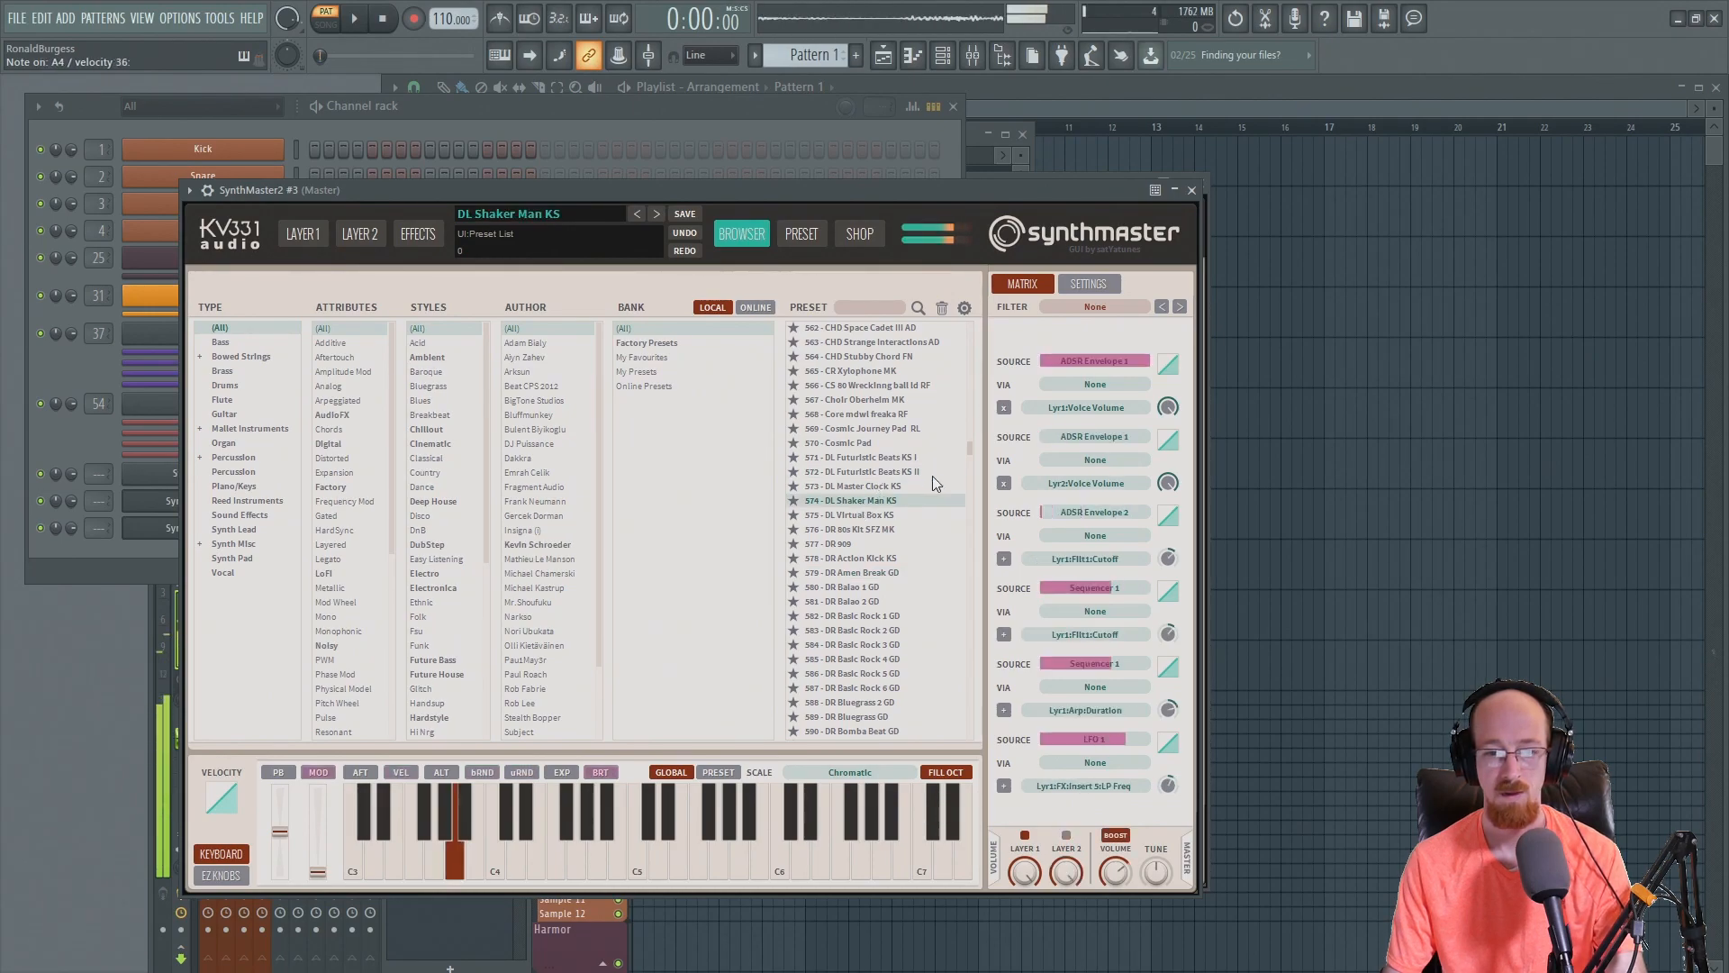
- Audition bass presets in SynthMaster2 #3 from BAS Bit Crusher II through BAS Deep UK
left_click_drag(970, 450, 970, 403)
left_click(887, 472)
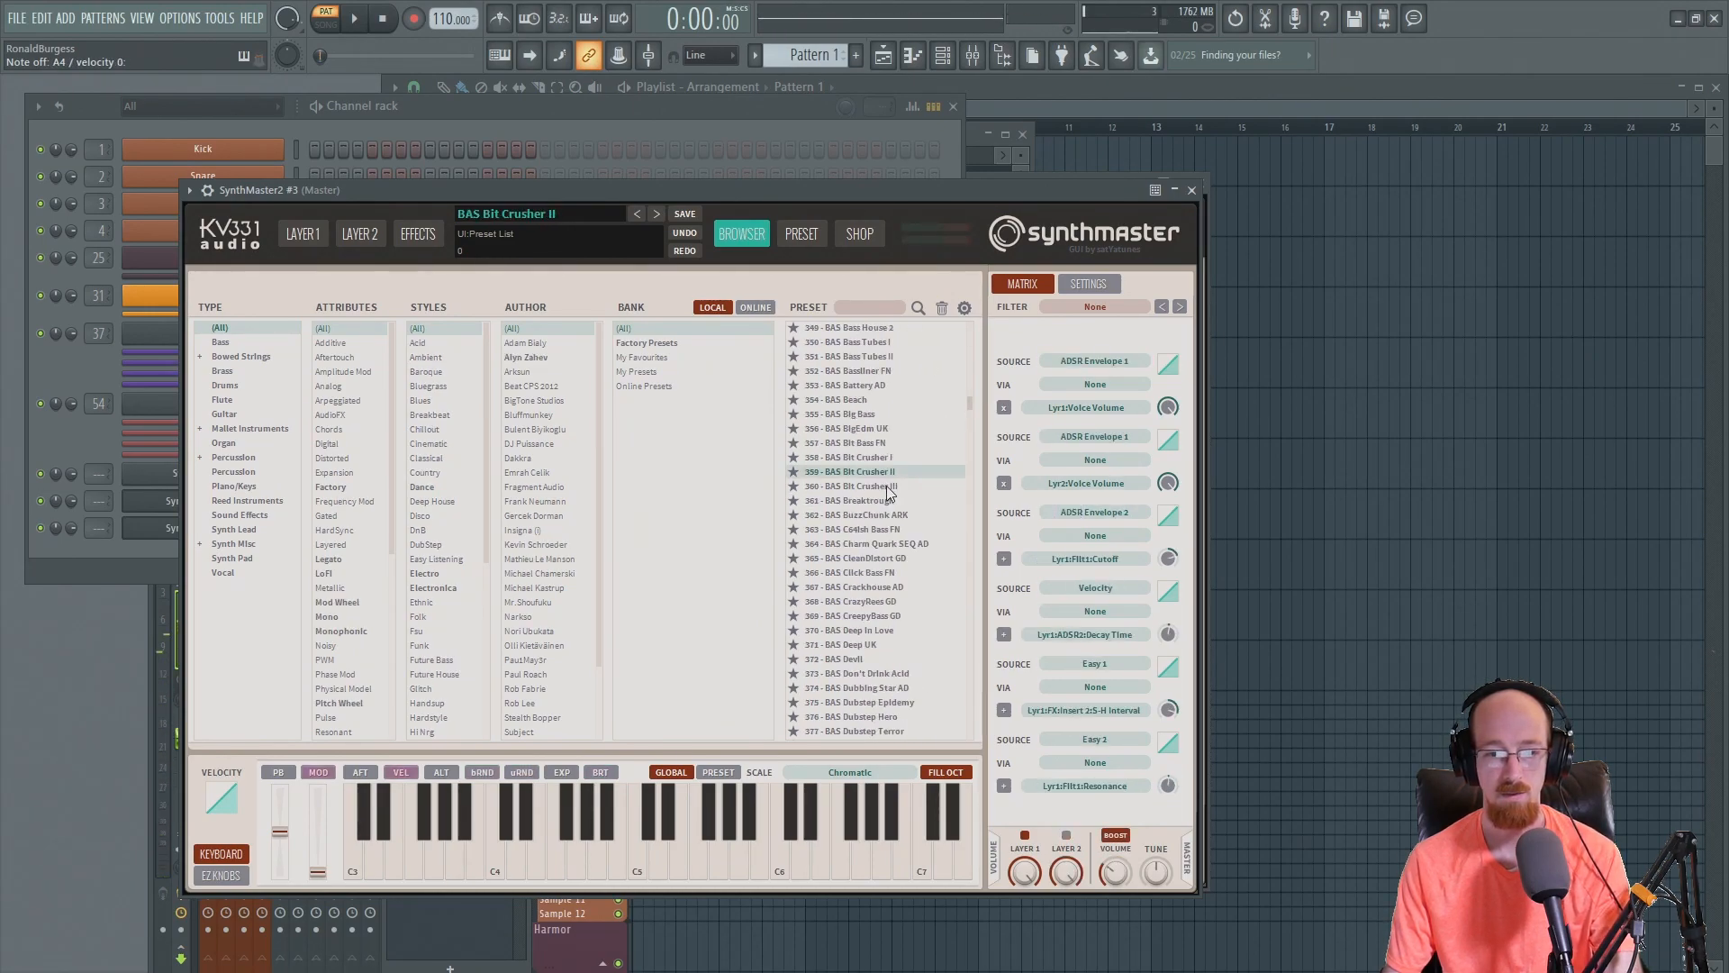
left_click(878, 514)
left_click(872, 559)
left_click(870, 601)
left_click(866, 646)
- Audition the bass presets from BAS Dwarven GD through BAS Electro Bass FN and load BAS Electroscop UK in SynthMaster2 #3
scroll(885, 495, "down", 5)
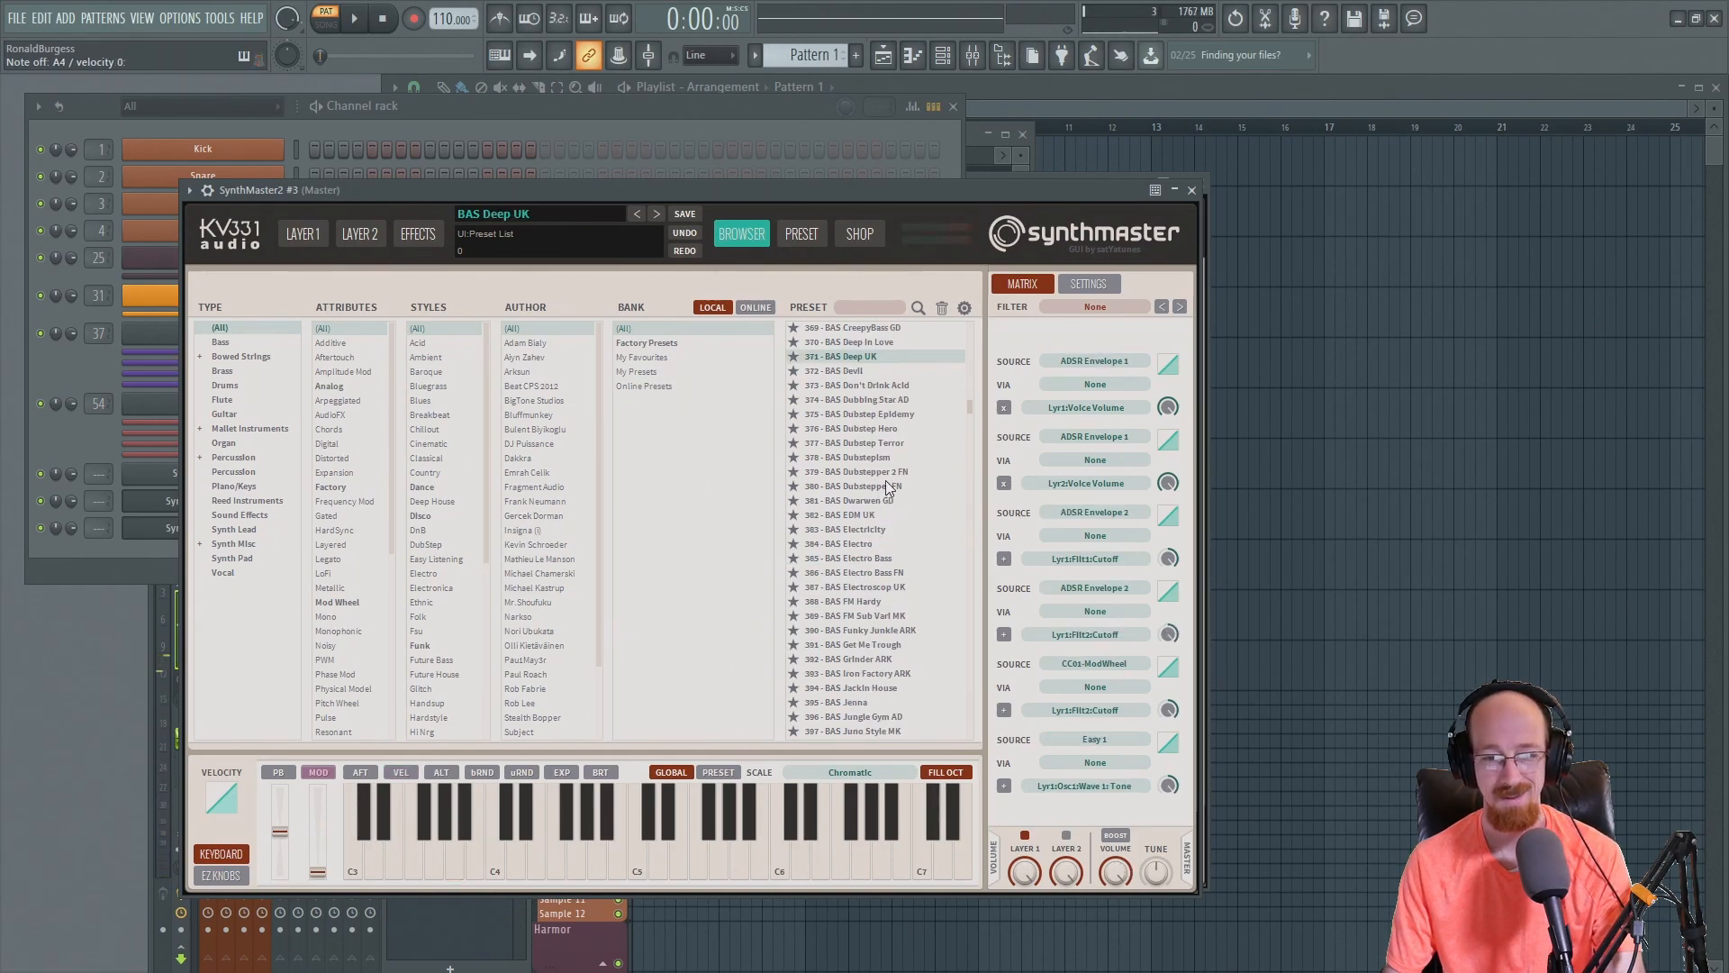
left_click(858, 500)
left_click(856, 516)
left_click(858, 529)
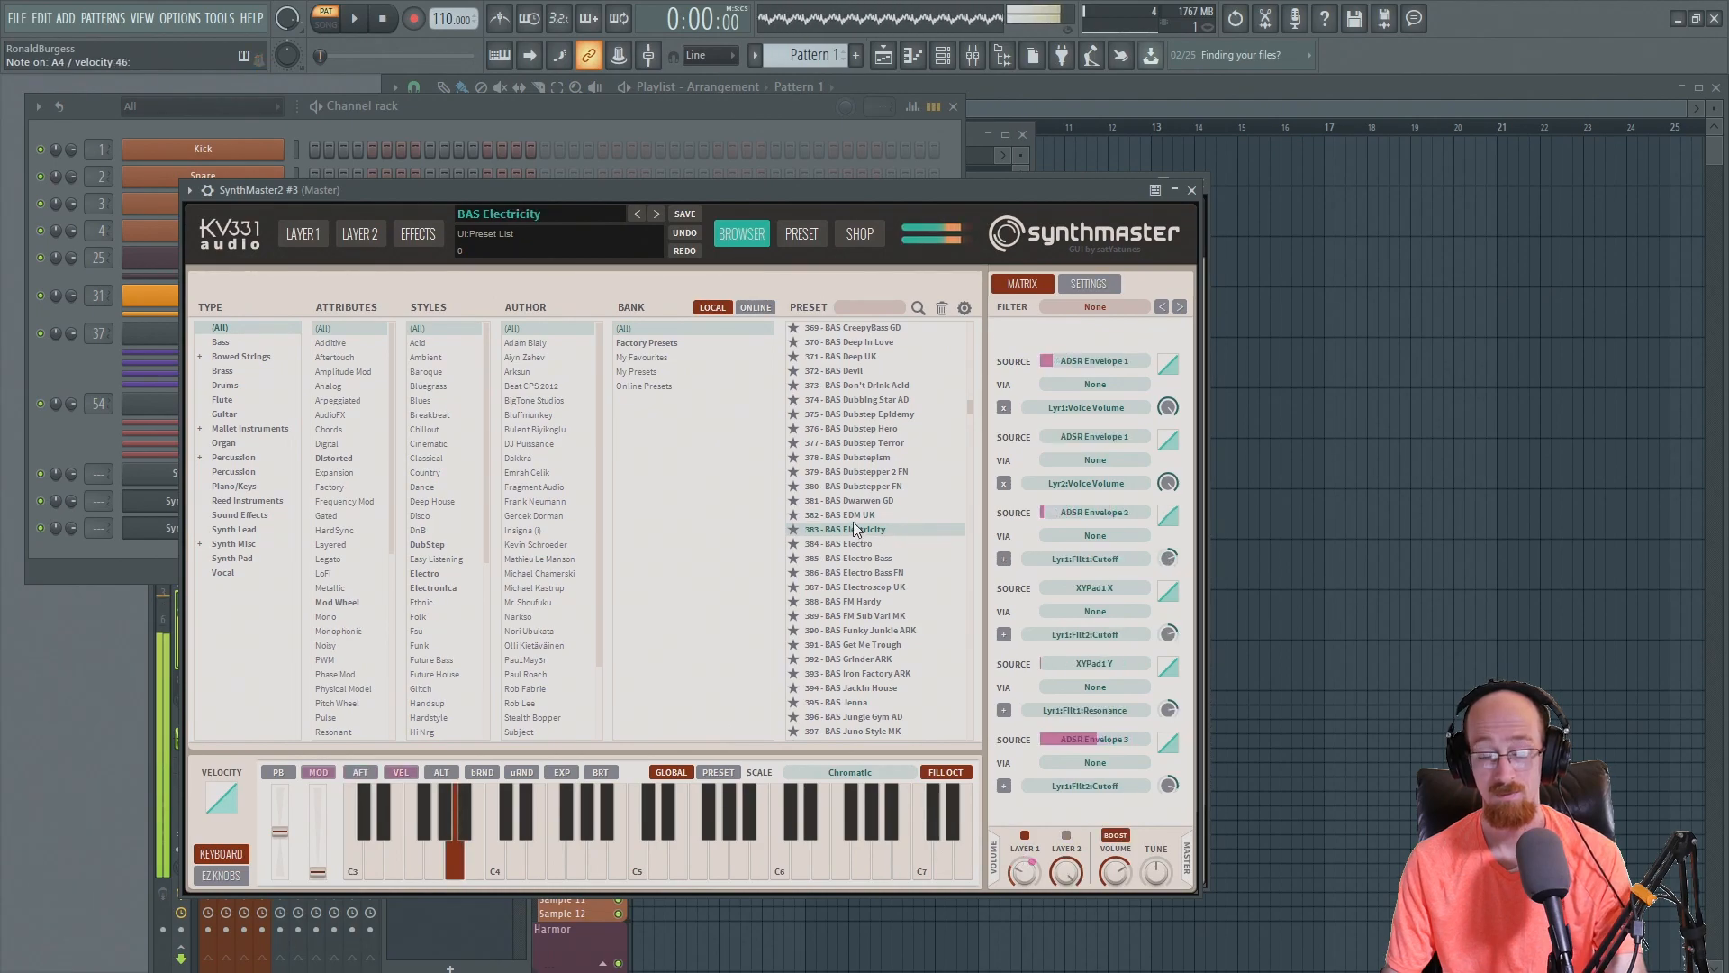
left_click(860, 544)
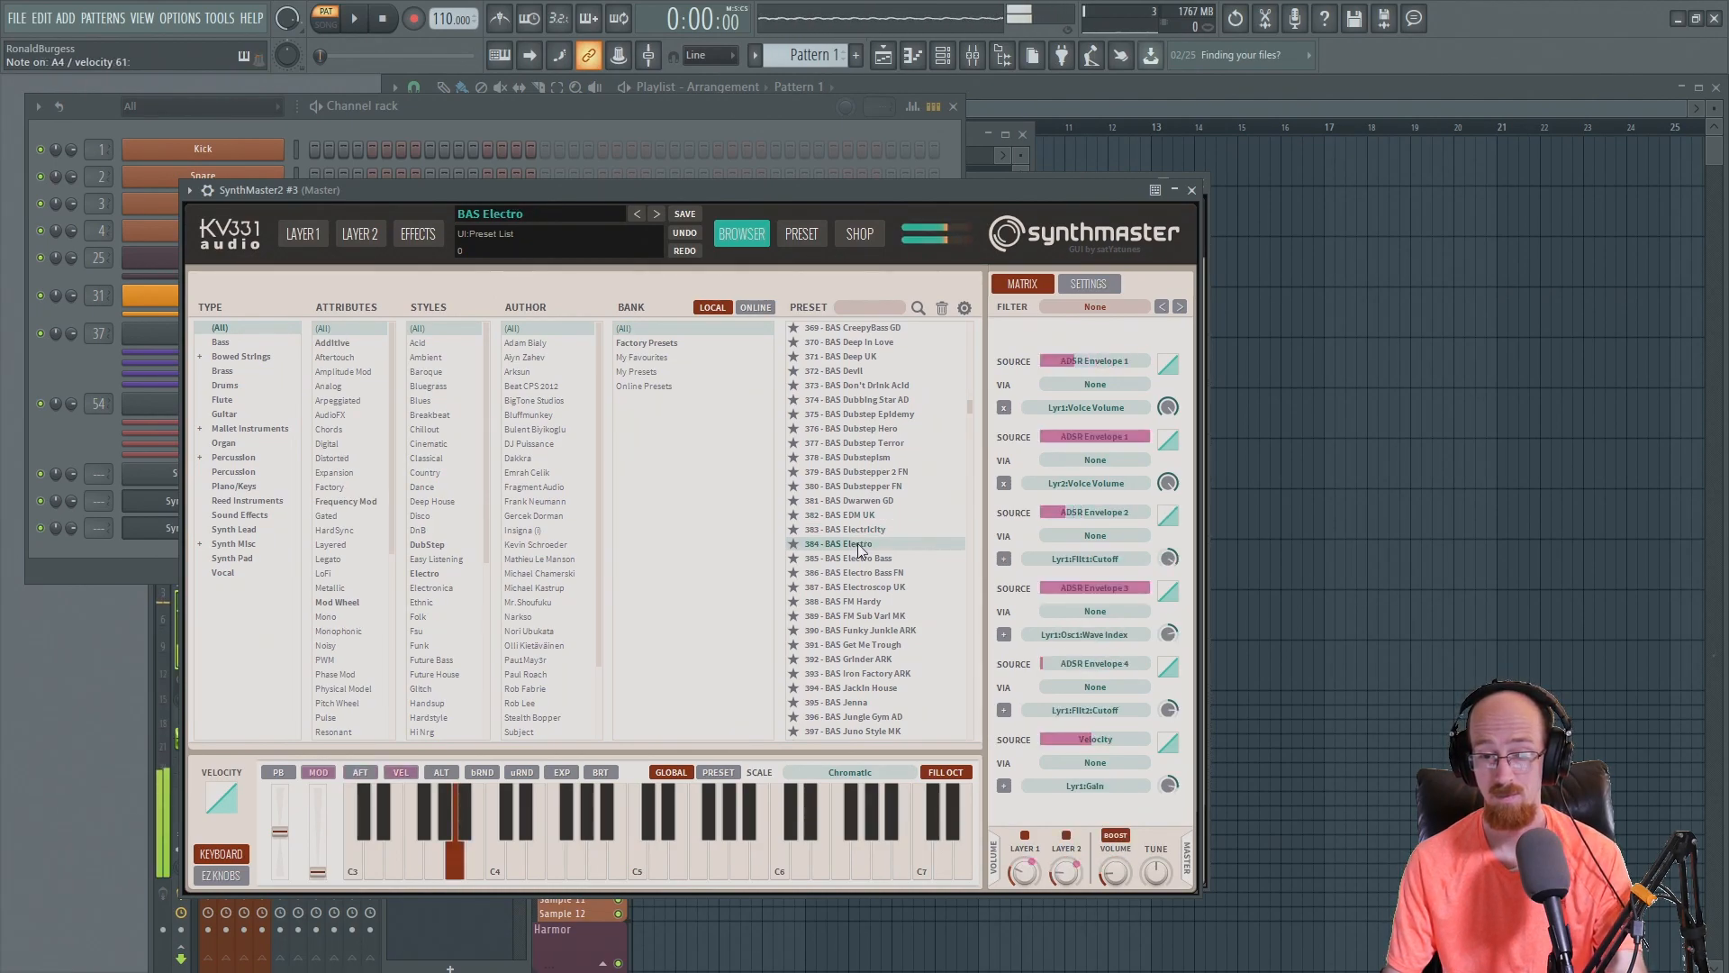
left_click(864, 558)
left_click(867, 573)
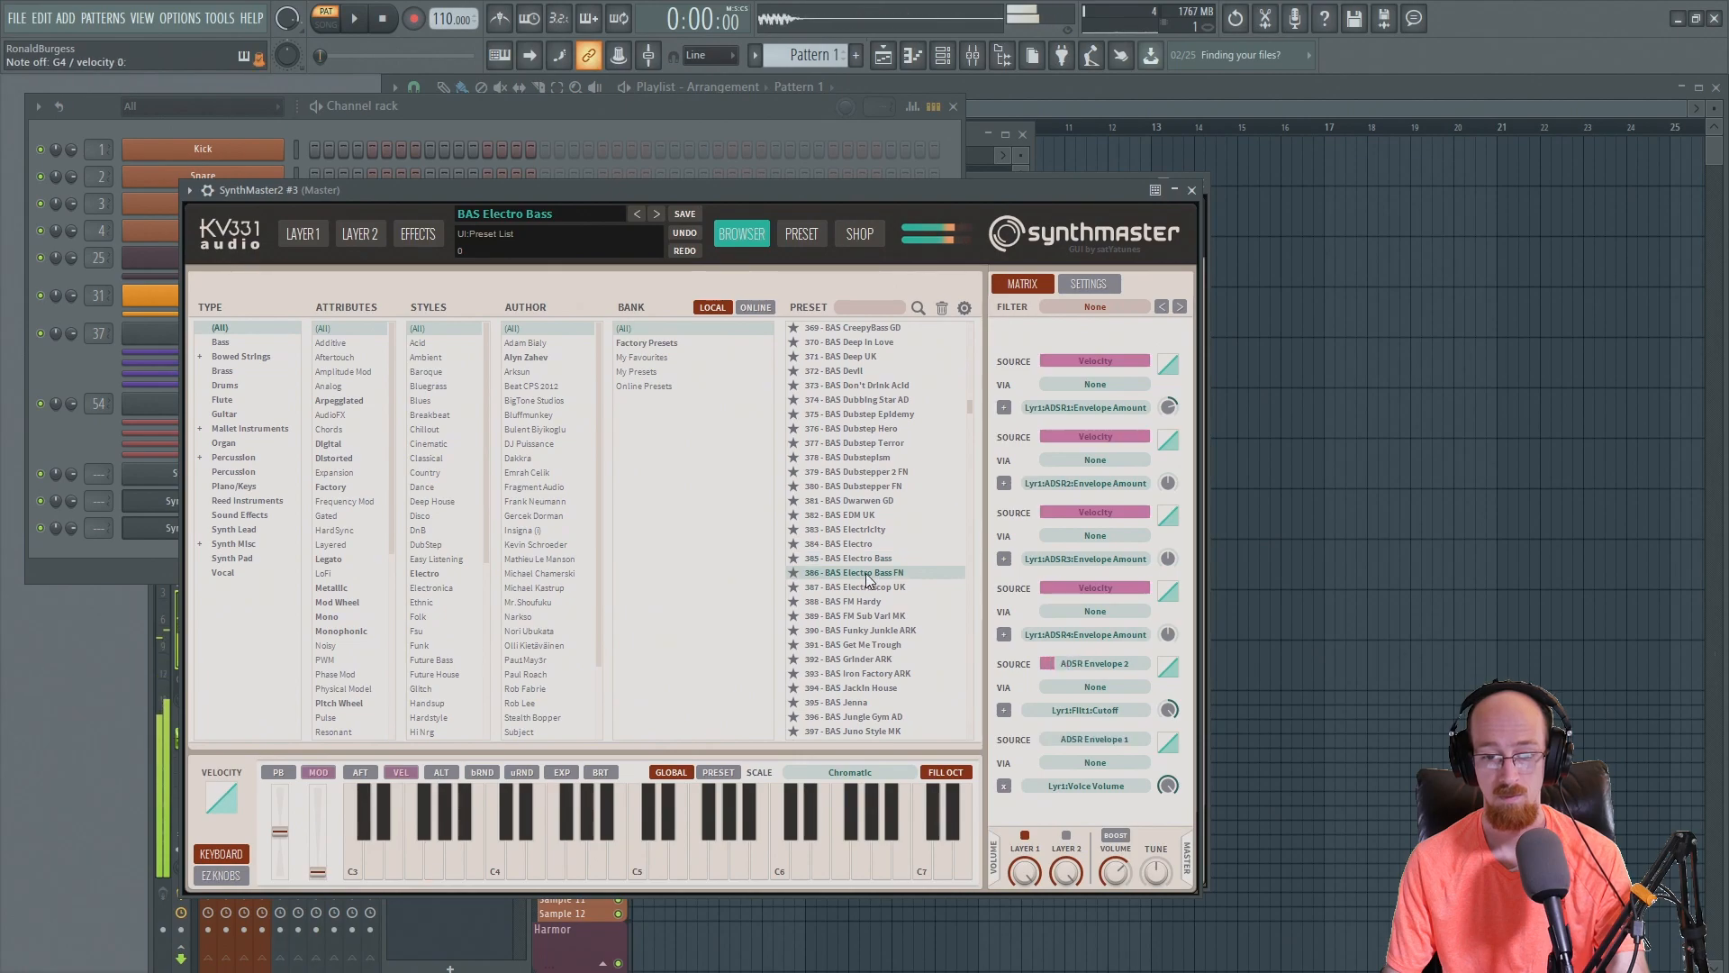
left_click(864, 587)
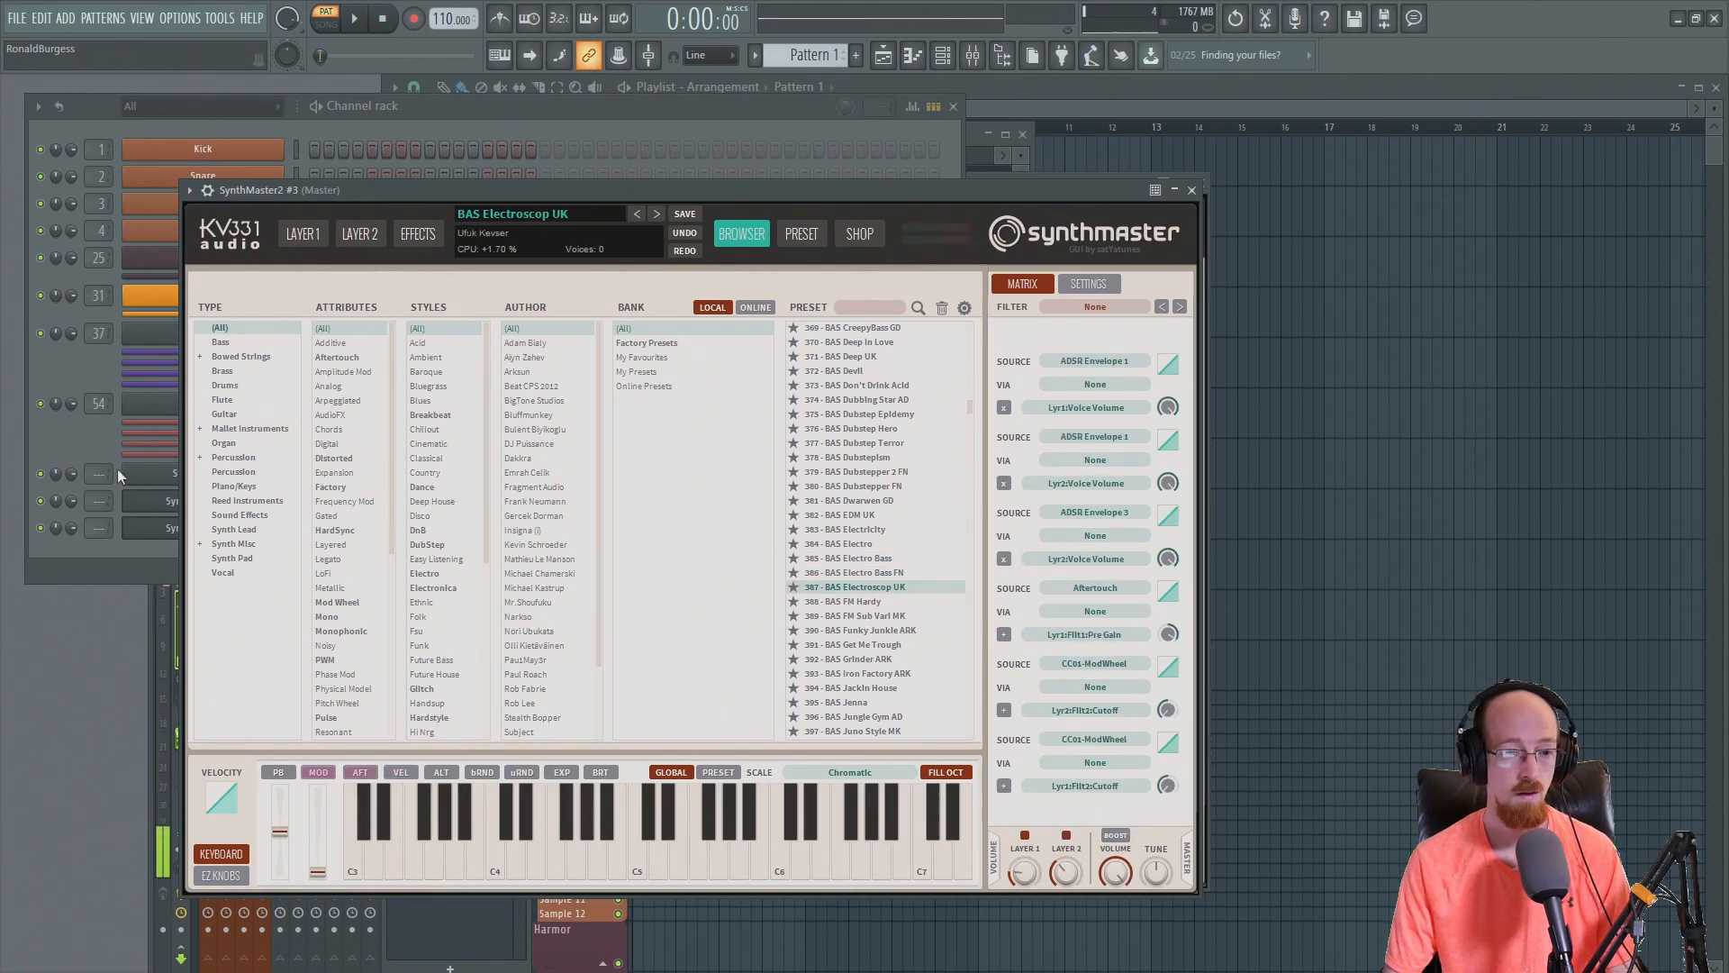
- Write four short ascending notes C, D#, G and C in the SynthMaster2 #3 piano roll after the bass note and play the pattern
left_click(173, 521)
right_click(270, 528)
left_click(370, 531)
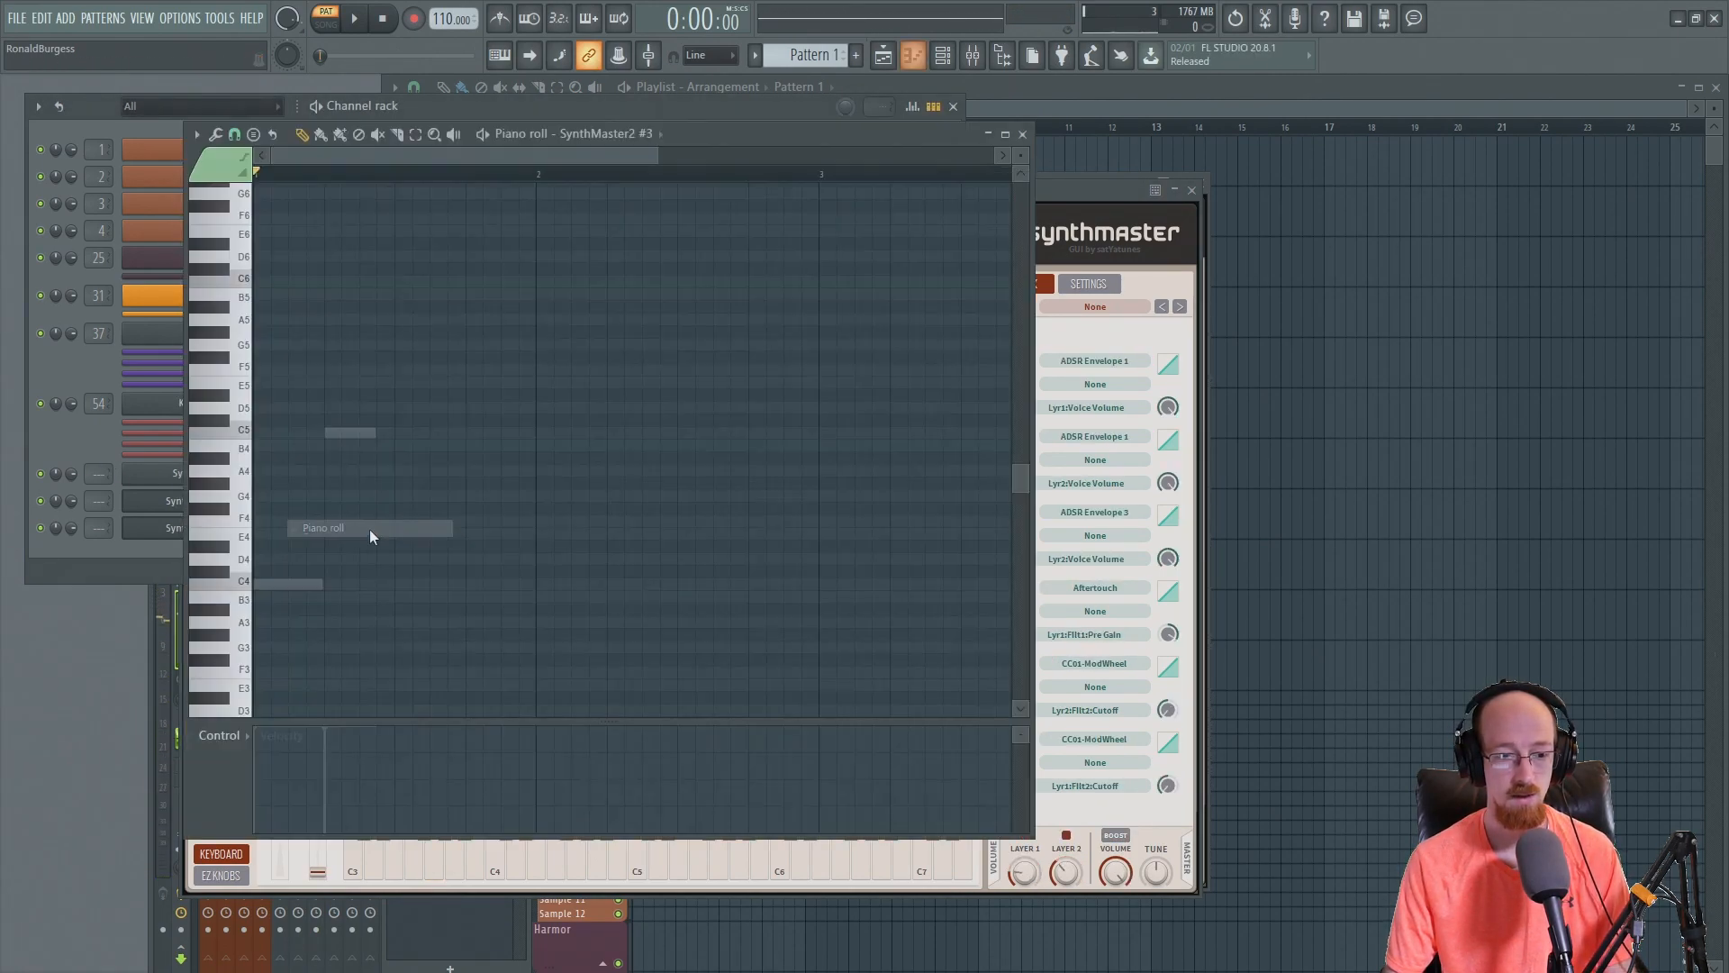
left_click(442, 584)
left_click_drag(440, 585, 442, 439)
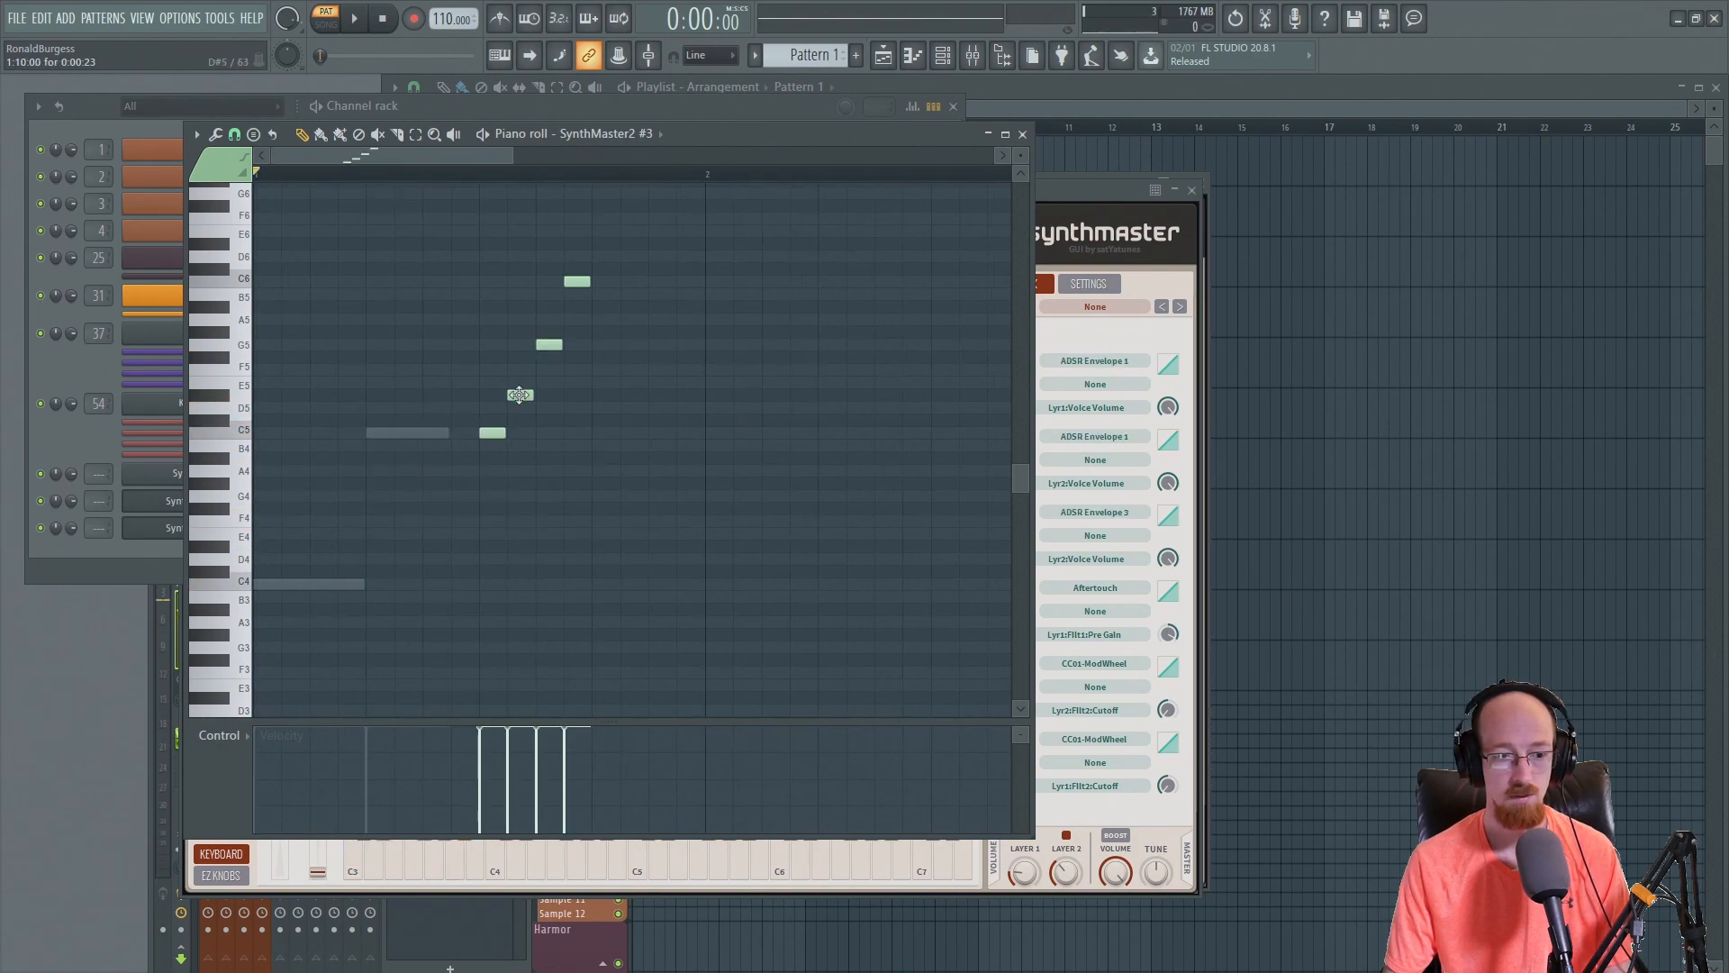
mouse_move(520, 395)
left_mouse_down()
mouse_move(519, 505)
mouse_move(520, 396)
left_mouse_up()
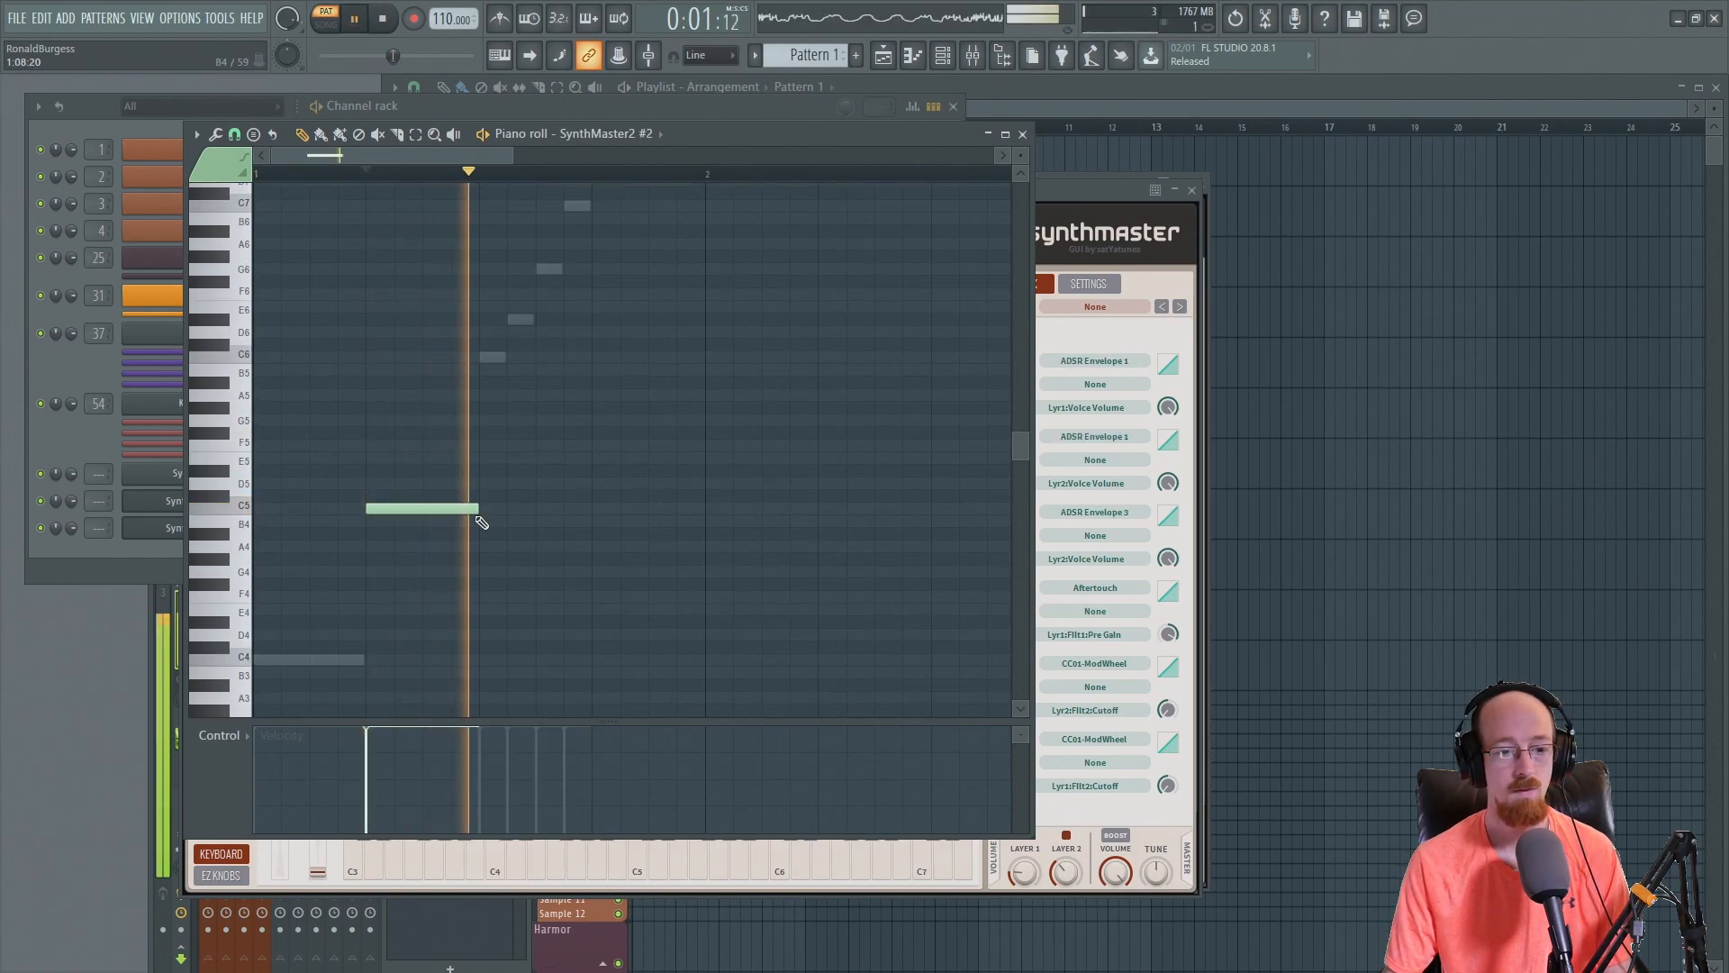
key("space")
- Open the Layer 1 settings of SynthMaster2 #2 and examine which sources modulate Filter 1's cutoff
left_click(158, 508)
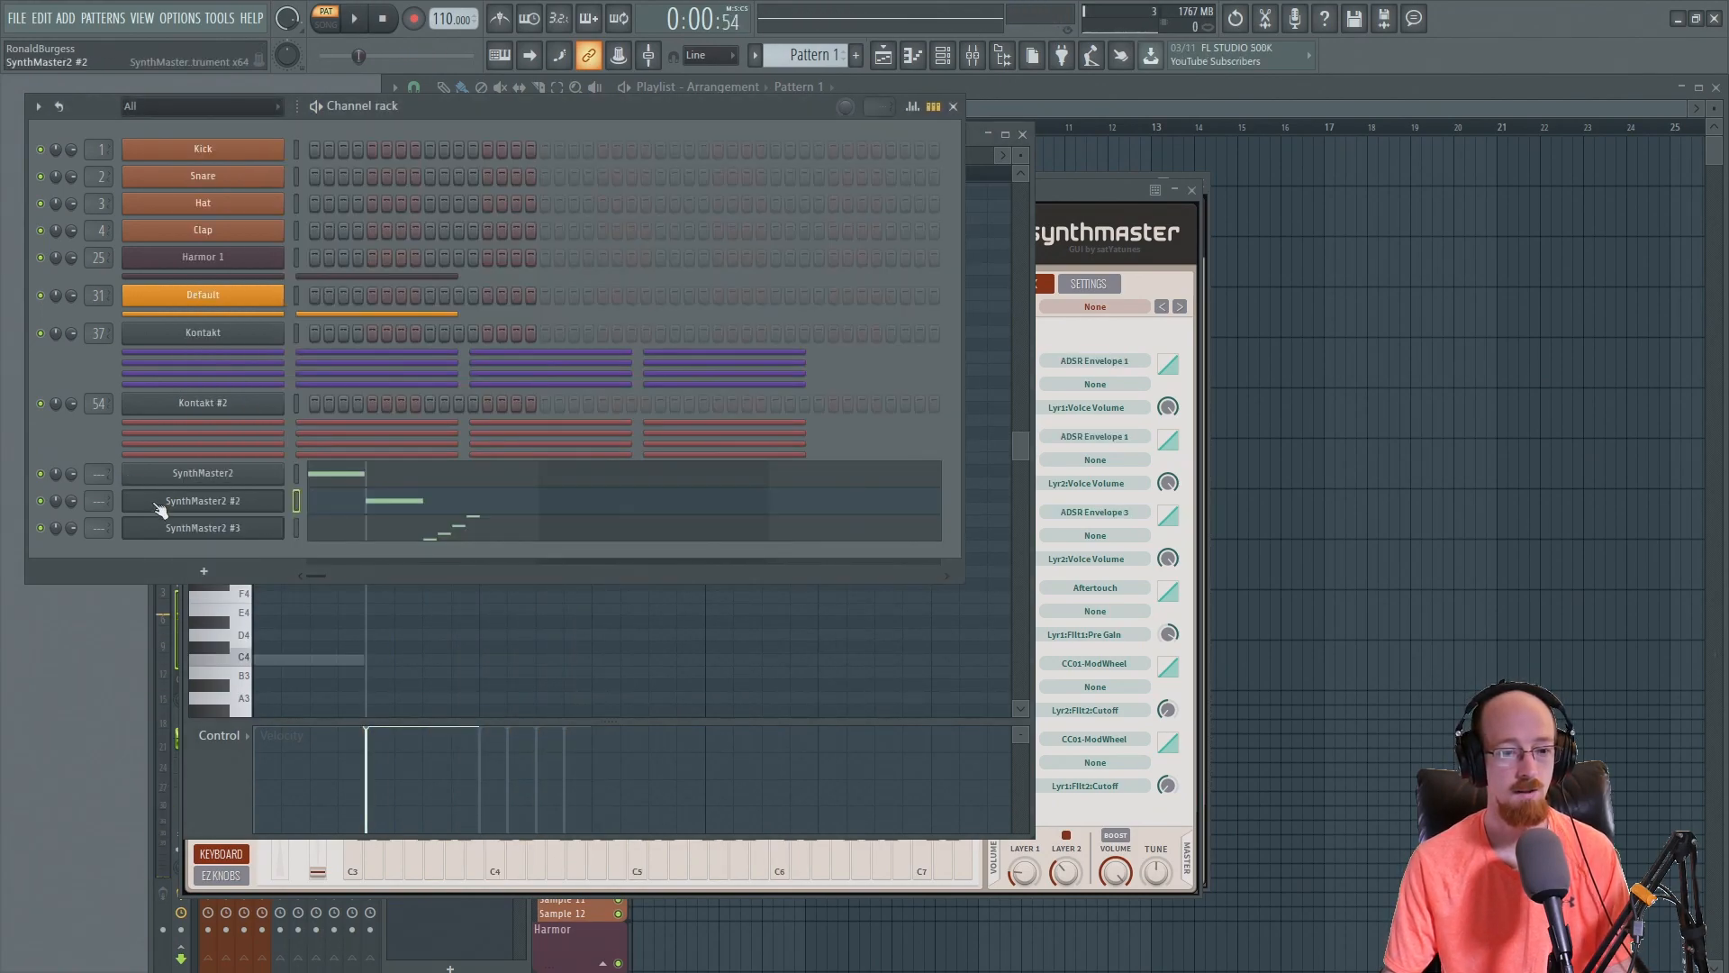
left_click(191, 507)
left_click(370, 228)
left_click(312, 228)
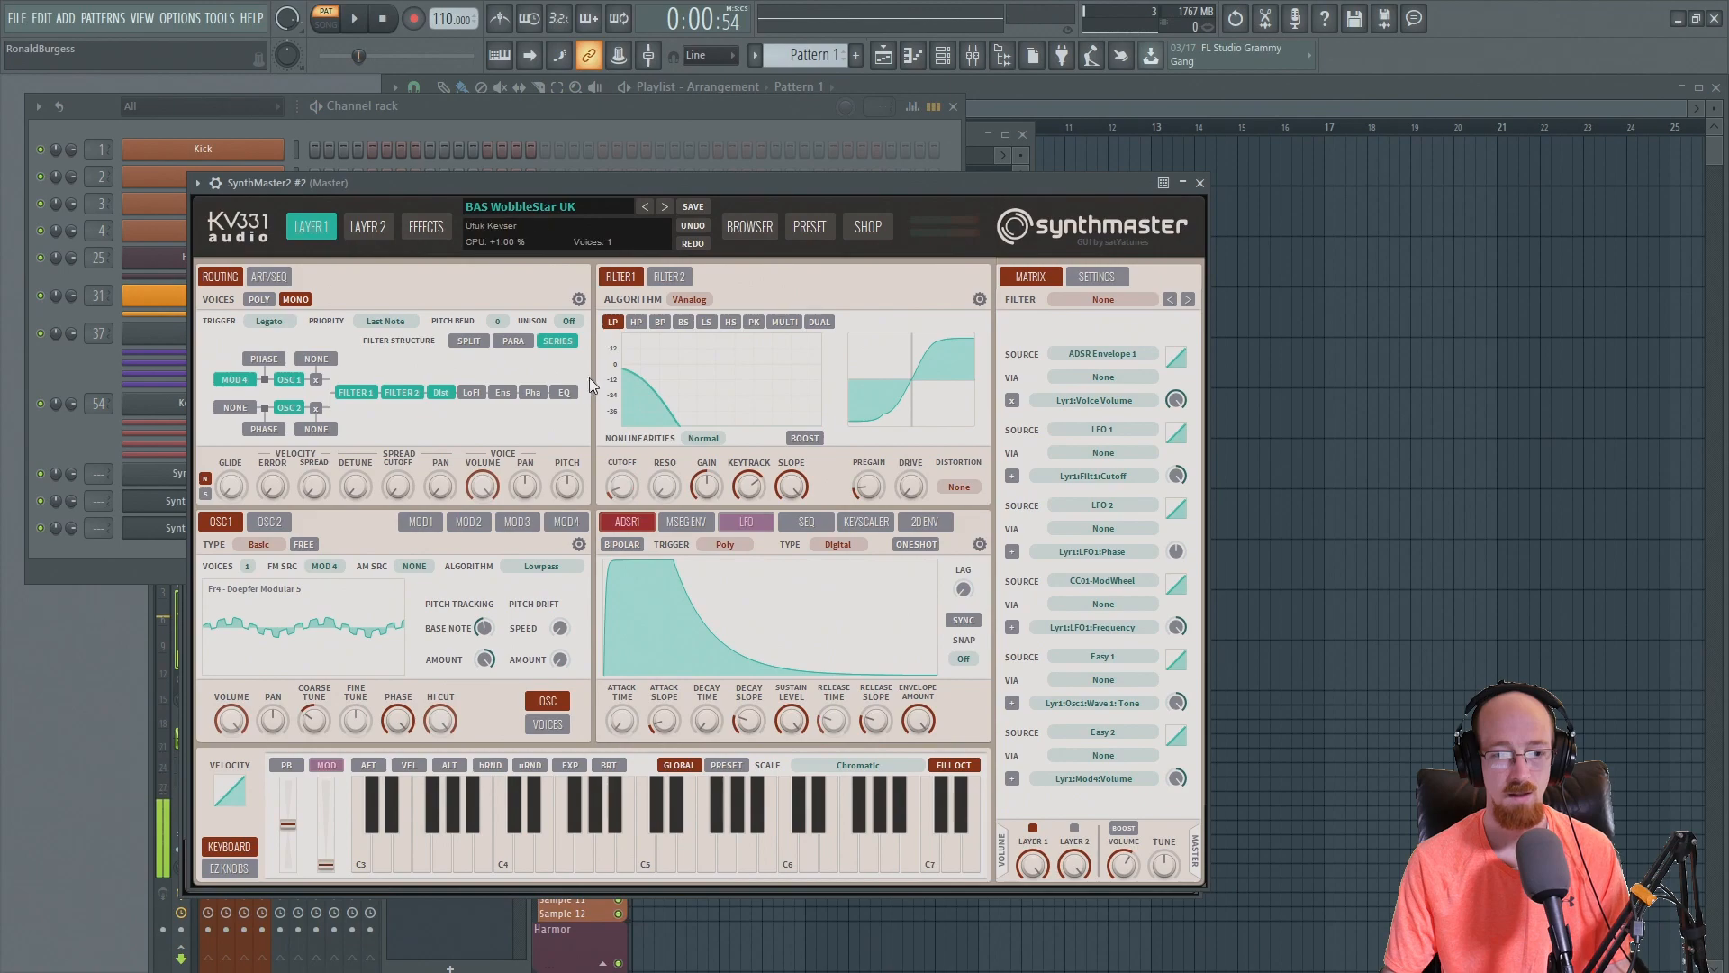
right_click(620, 490)
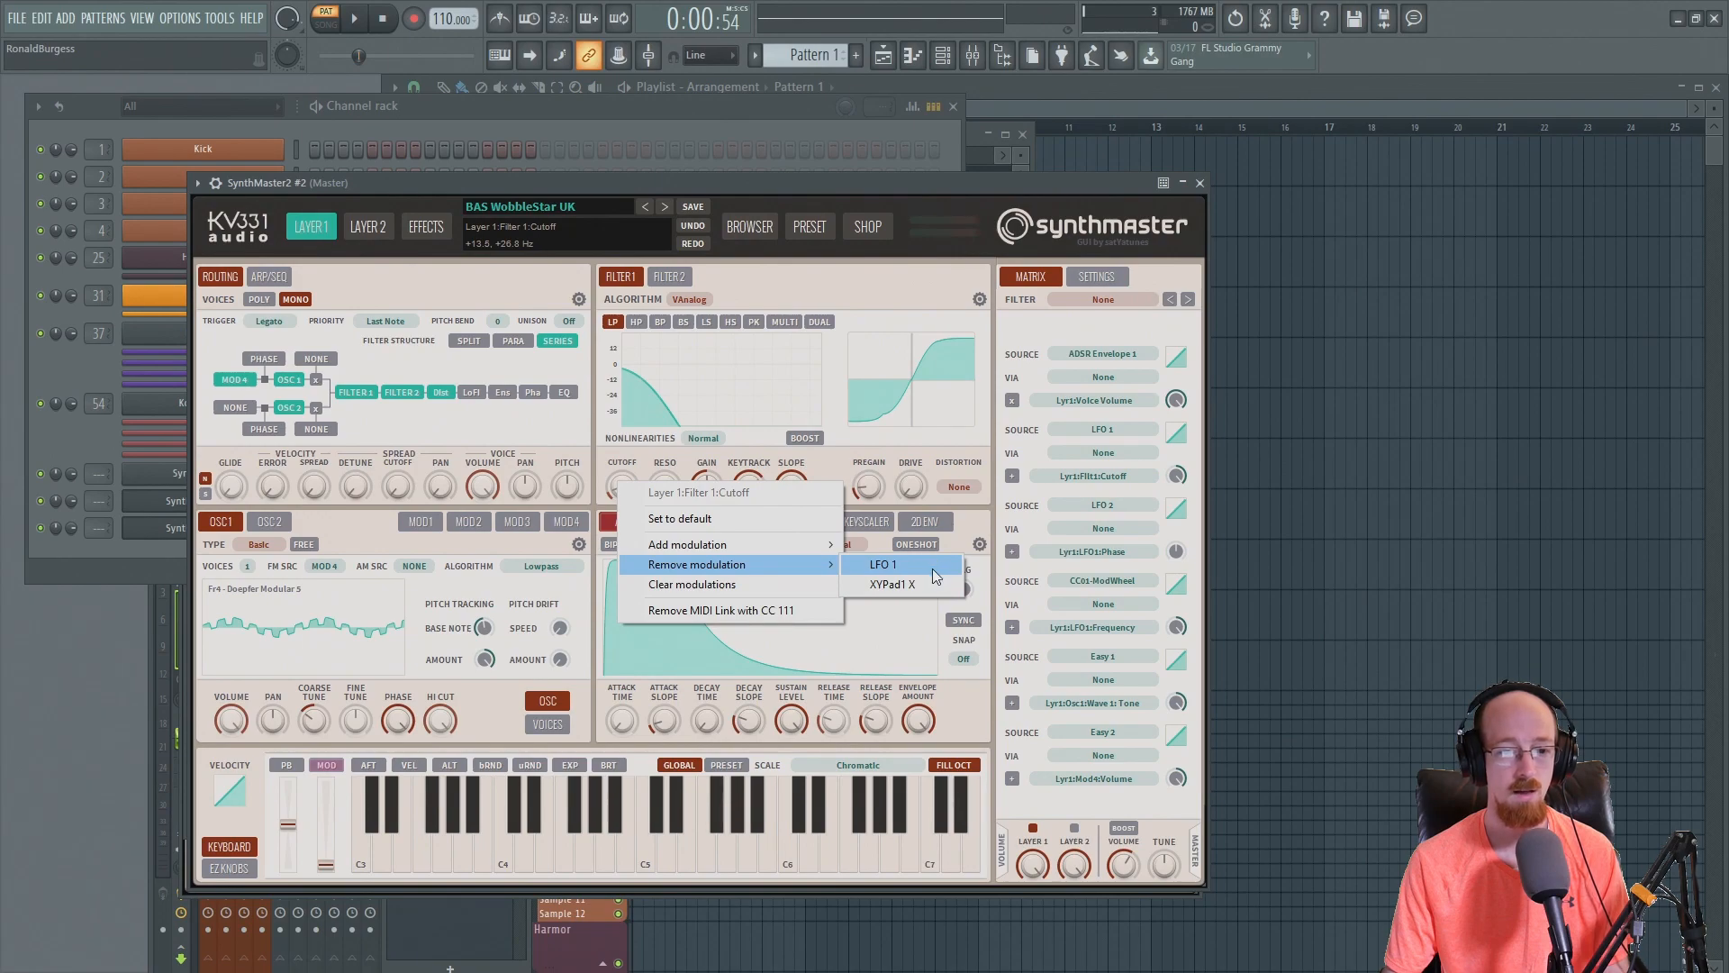
left_click(396, 552)
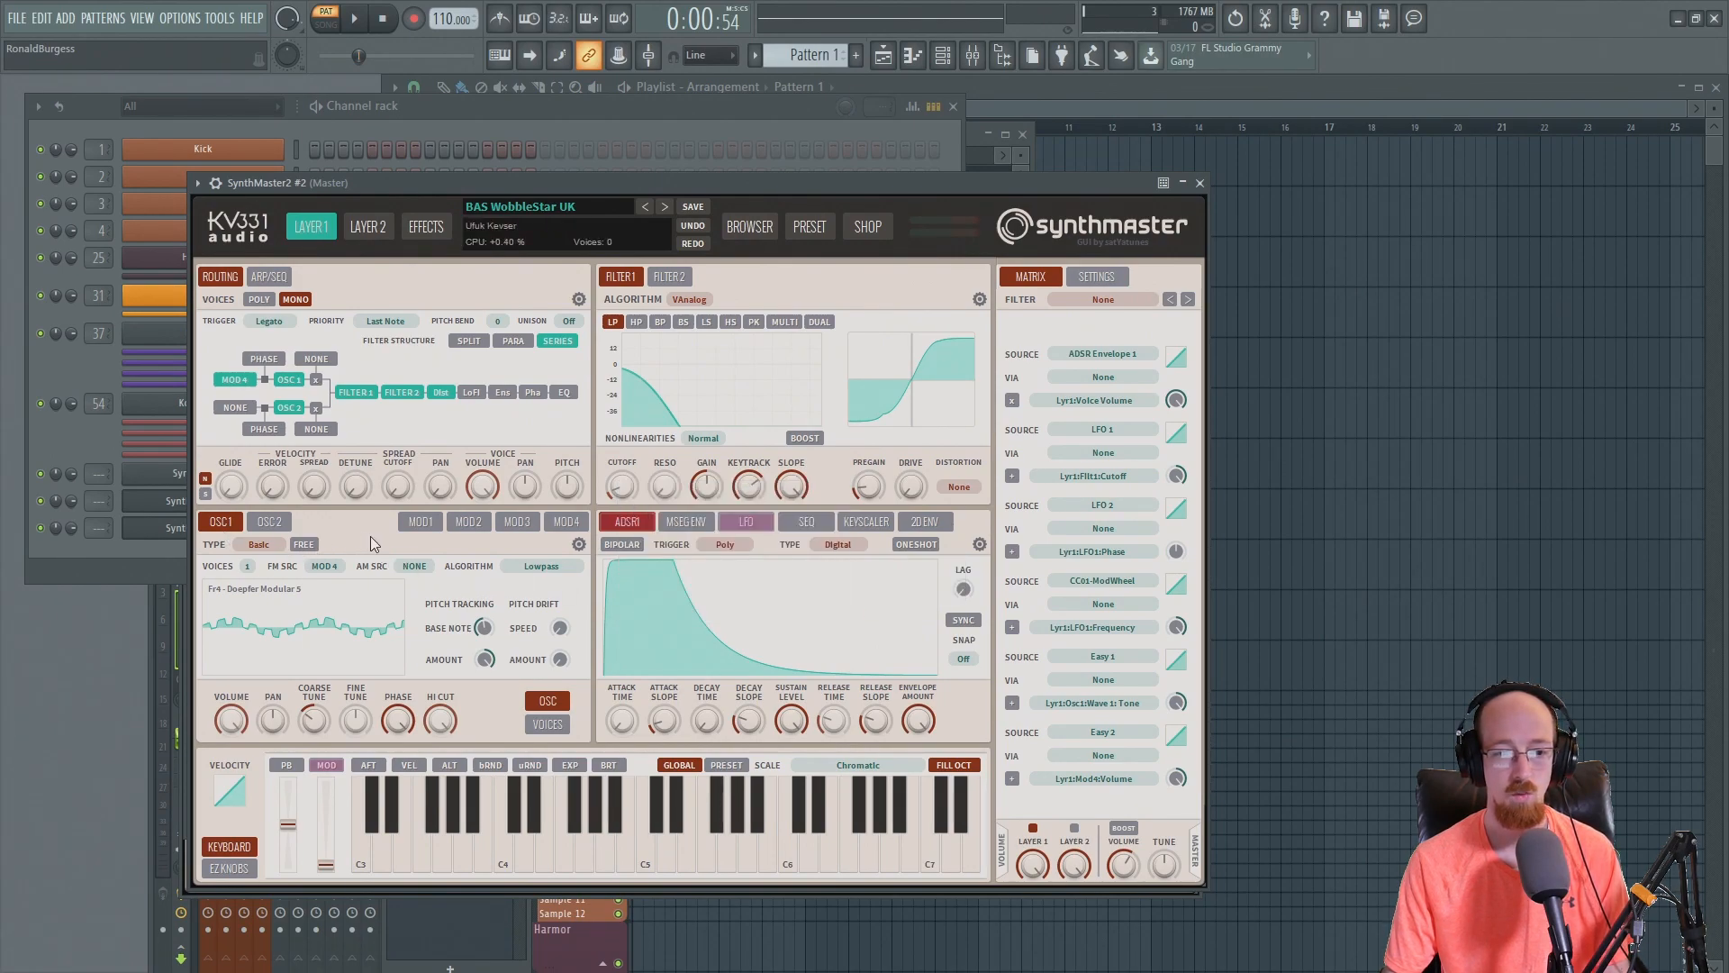
- Set the beat multiplier of Layer 1's LFO 1 to 1/8 in SynthMaster2 #2 and play the pattern to hear the wobble
left_click(764, 523)
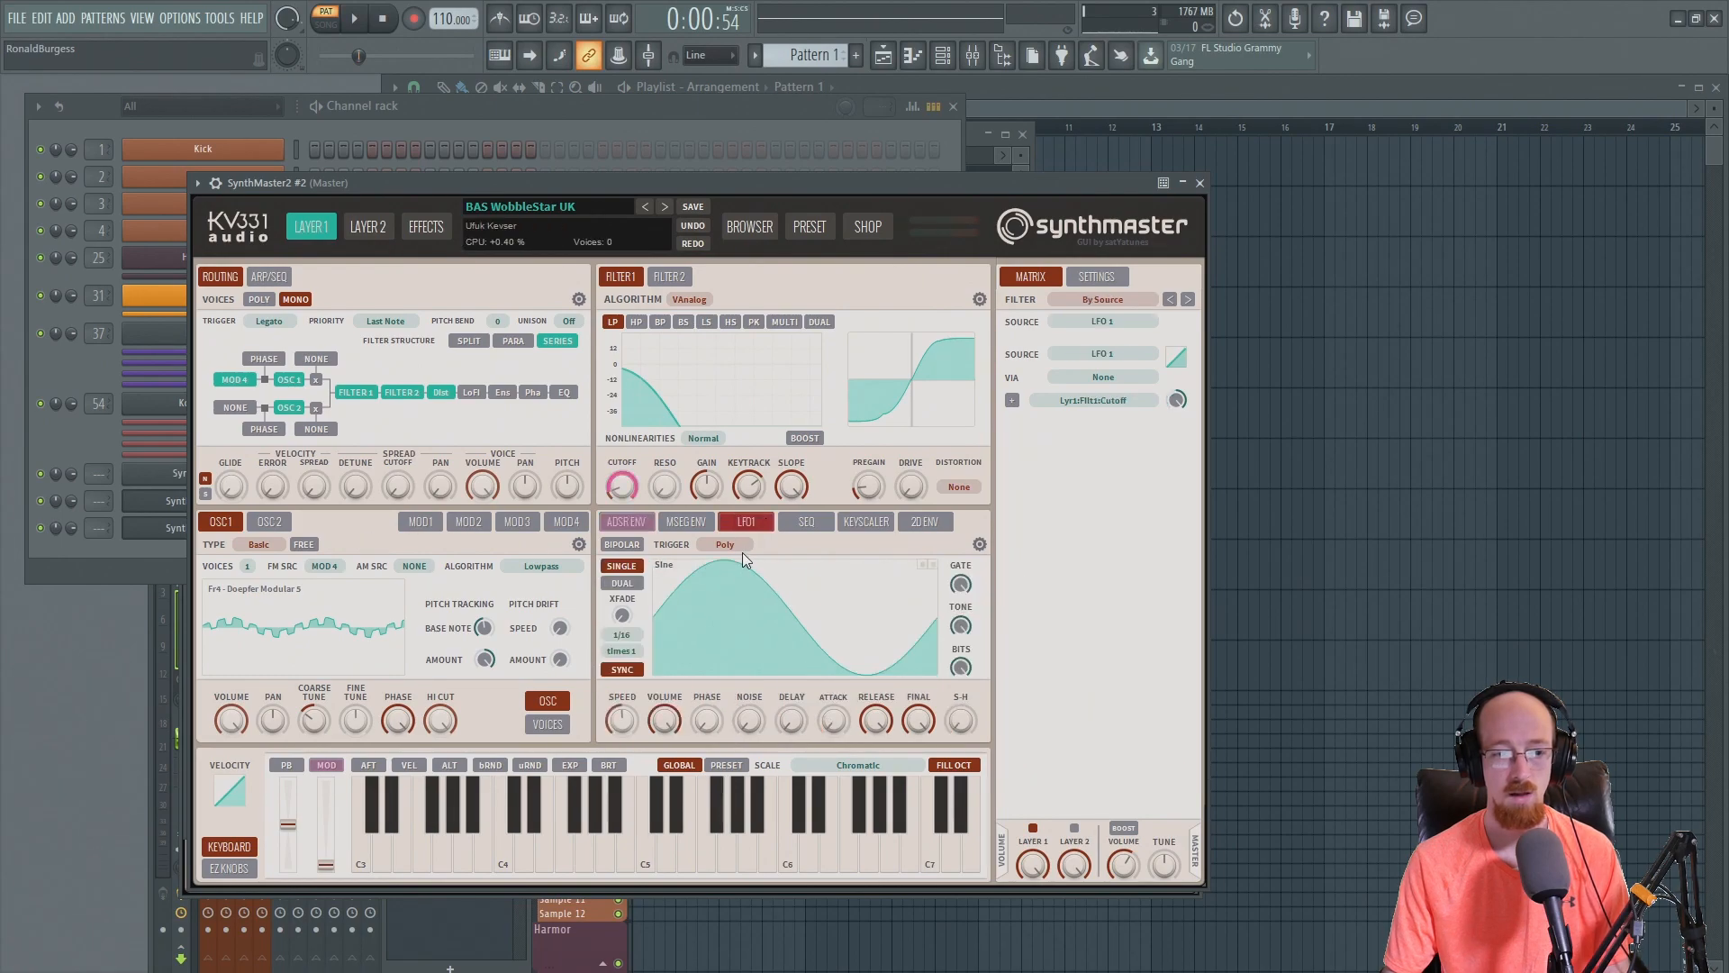
left_click(622, 653)
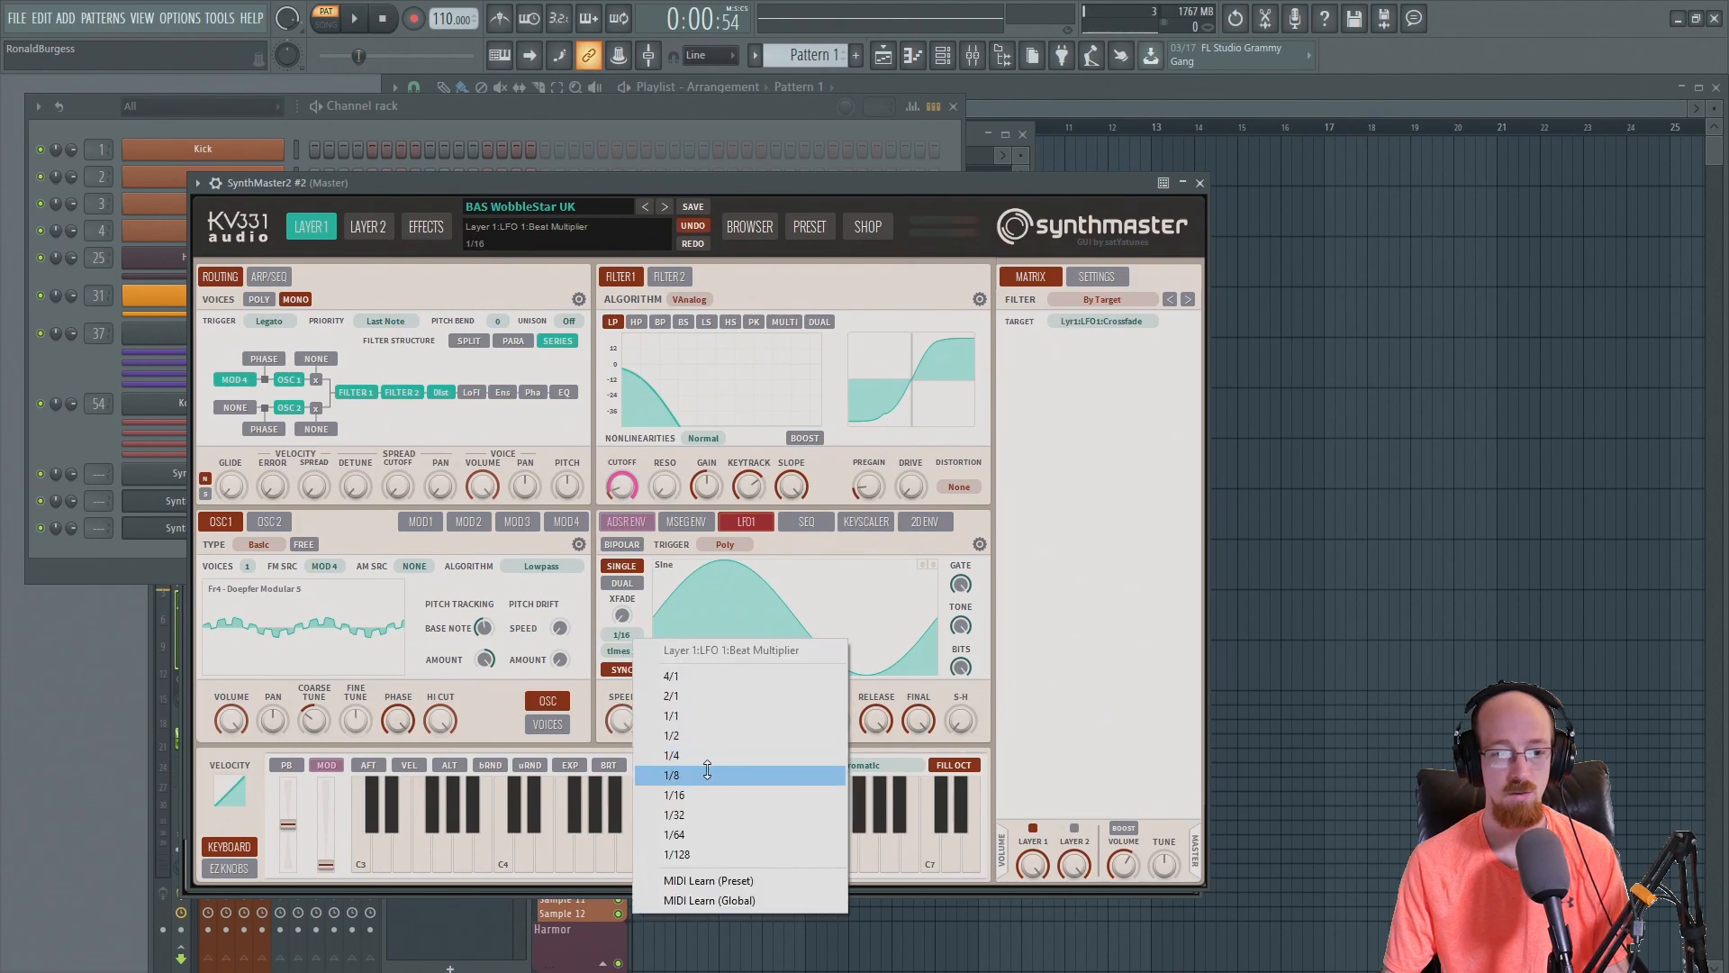
left_click(707, 775)
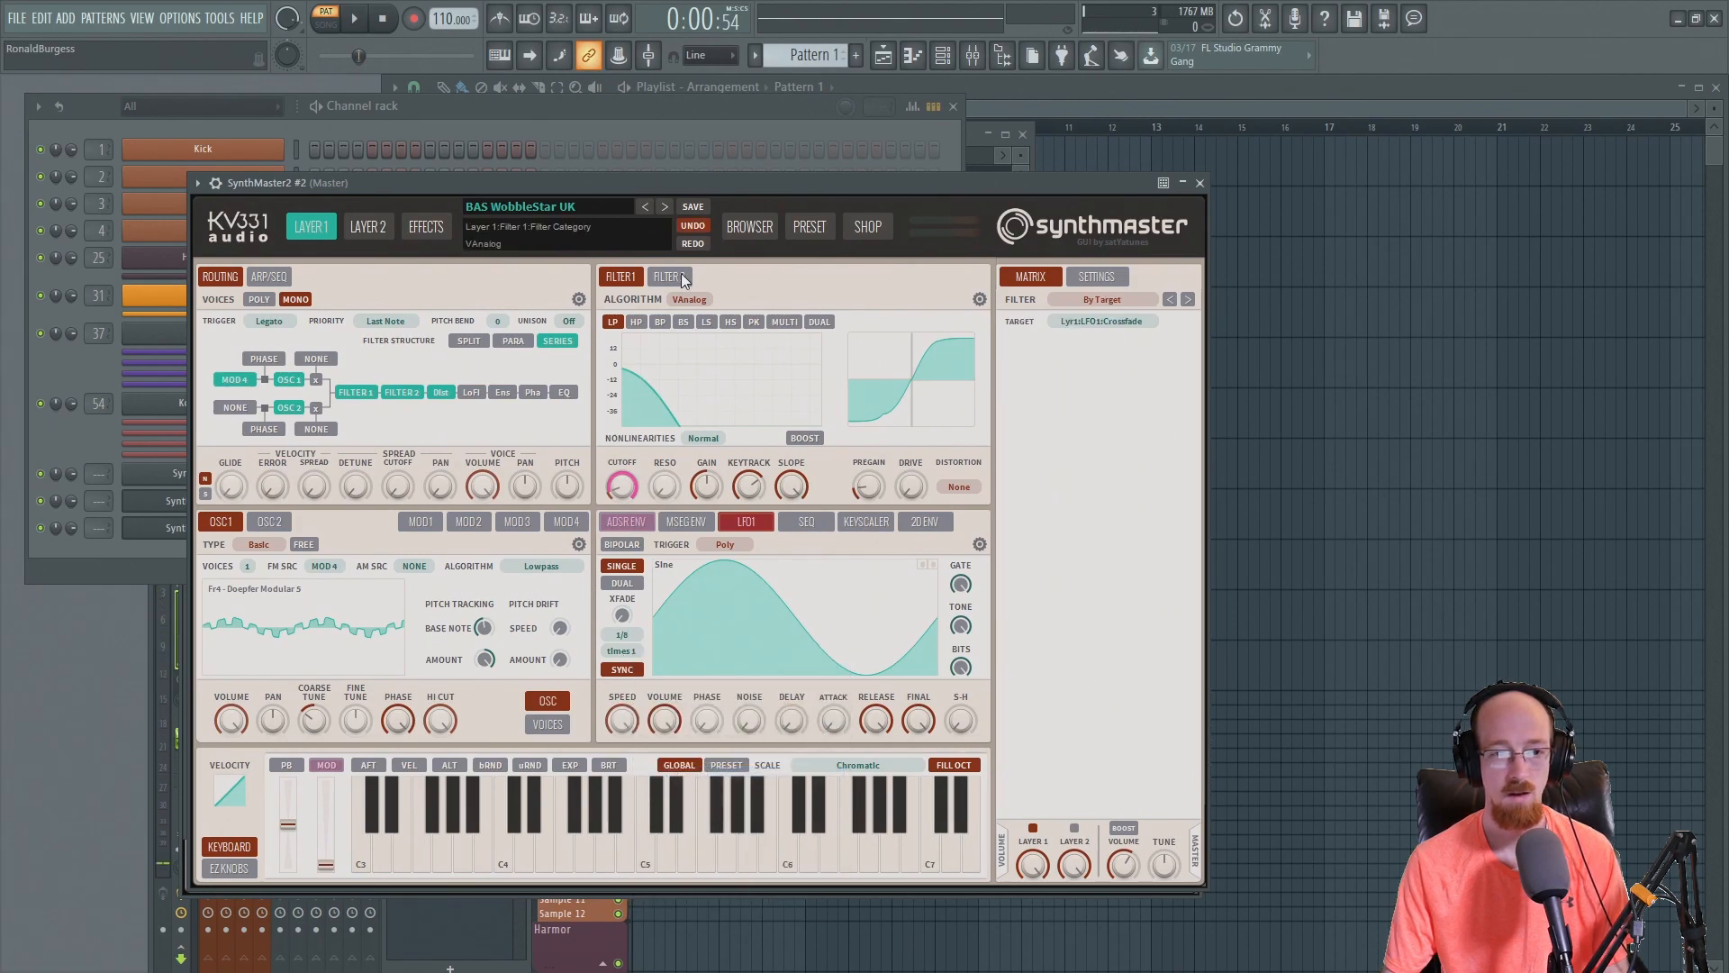
key("space")
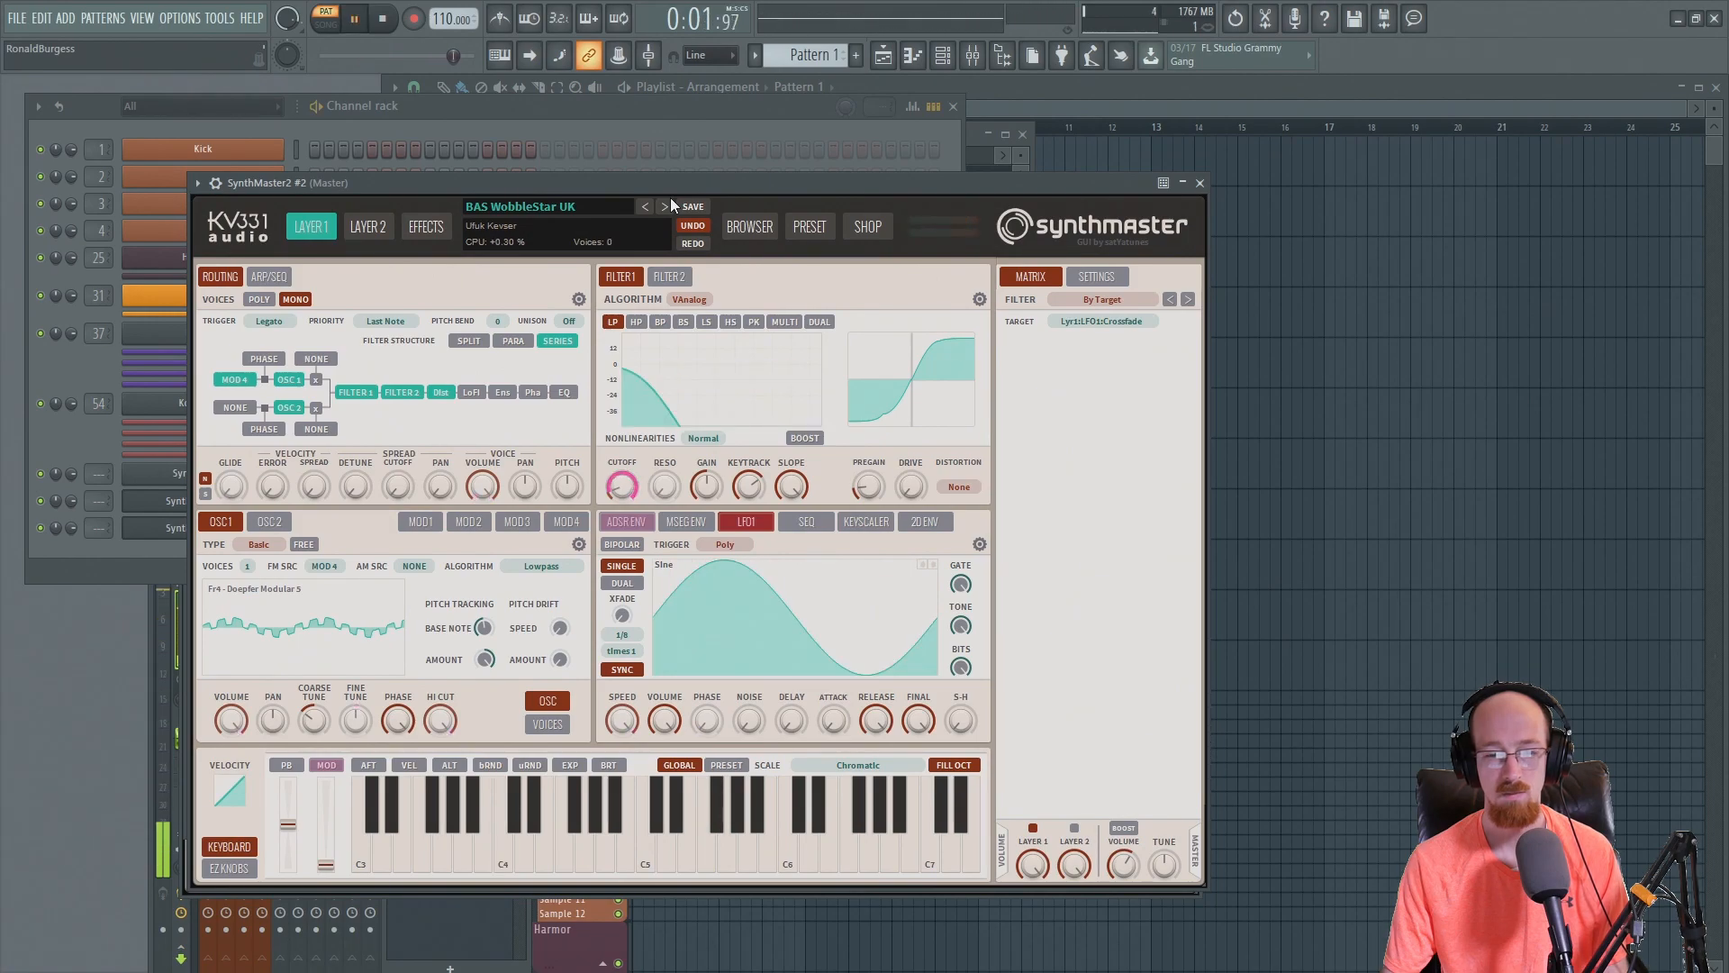
key("space")
key("space")
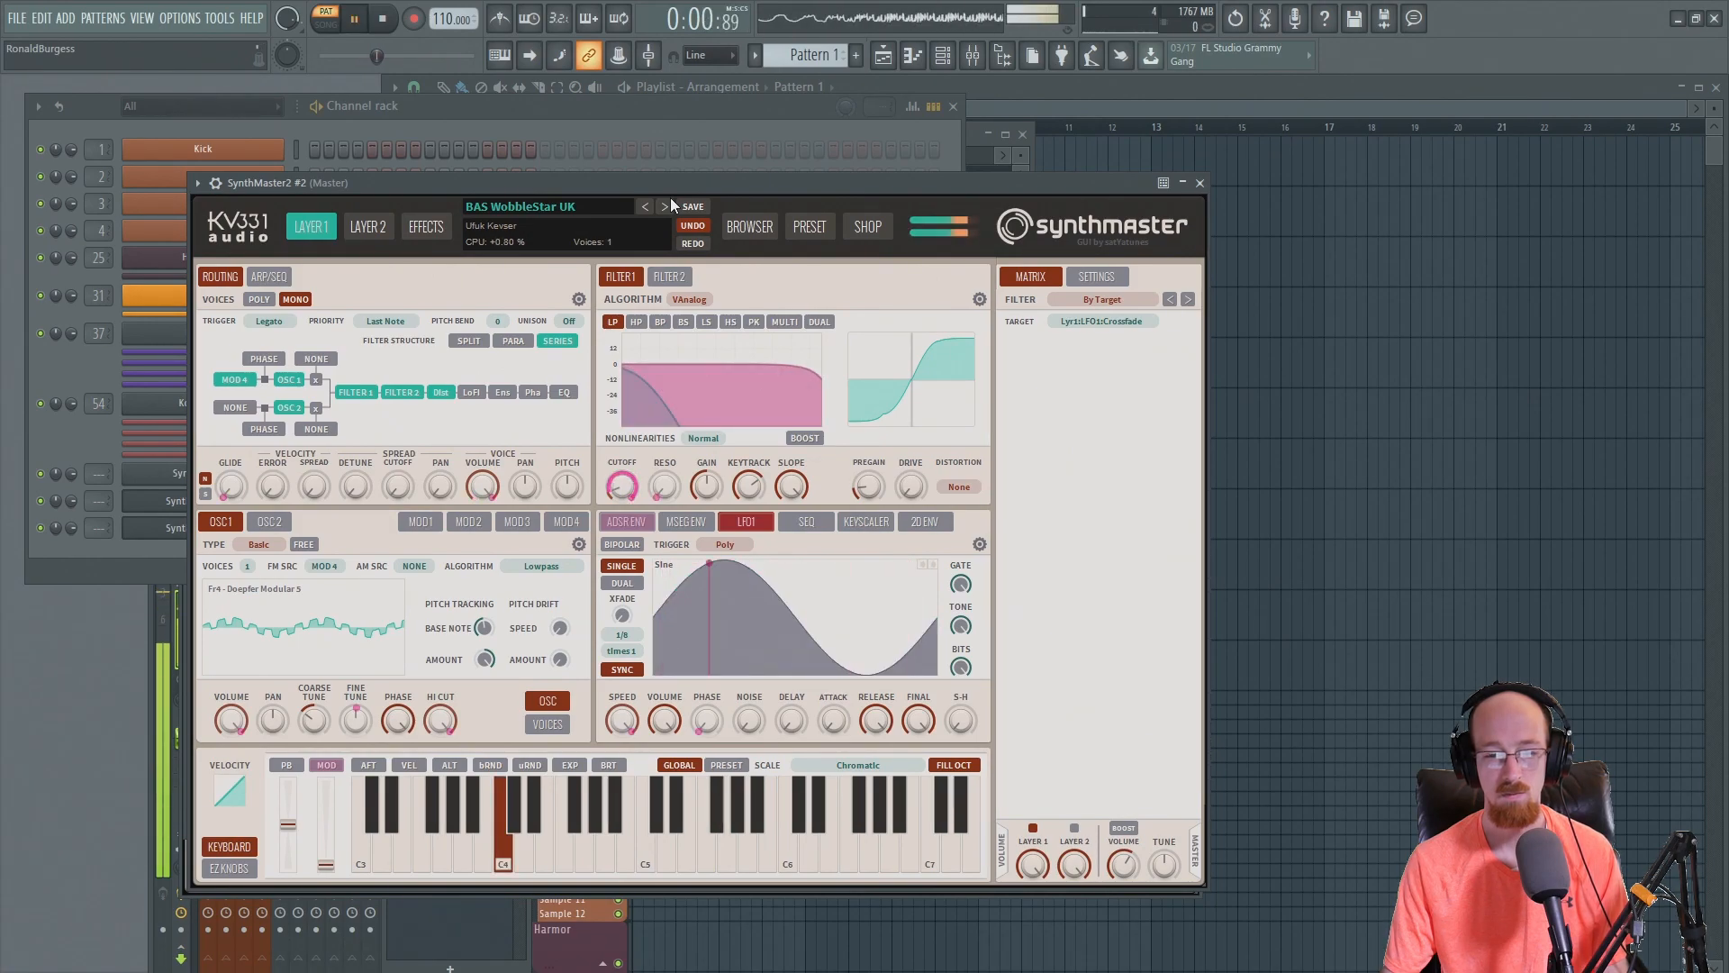
- Transpose the four short ascending notes in the SynthMaster2 #3 piano roll down one octave and play the pattern
key("space")
left_click(1200, 184)
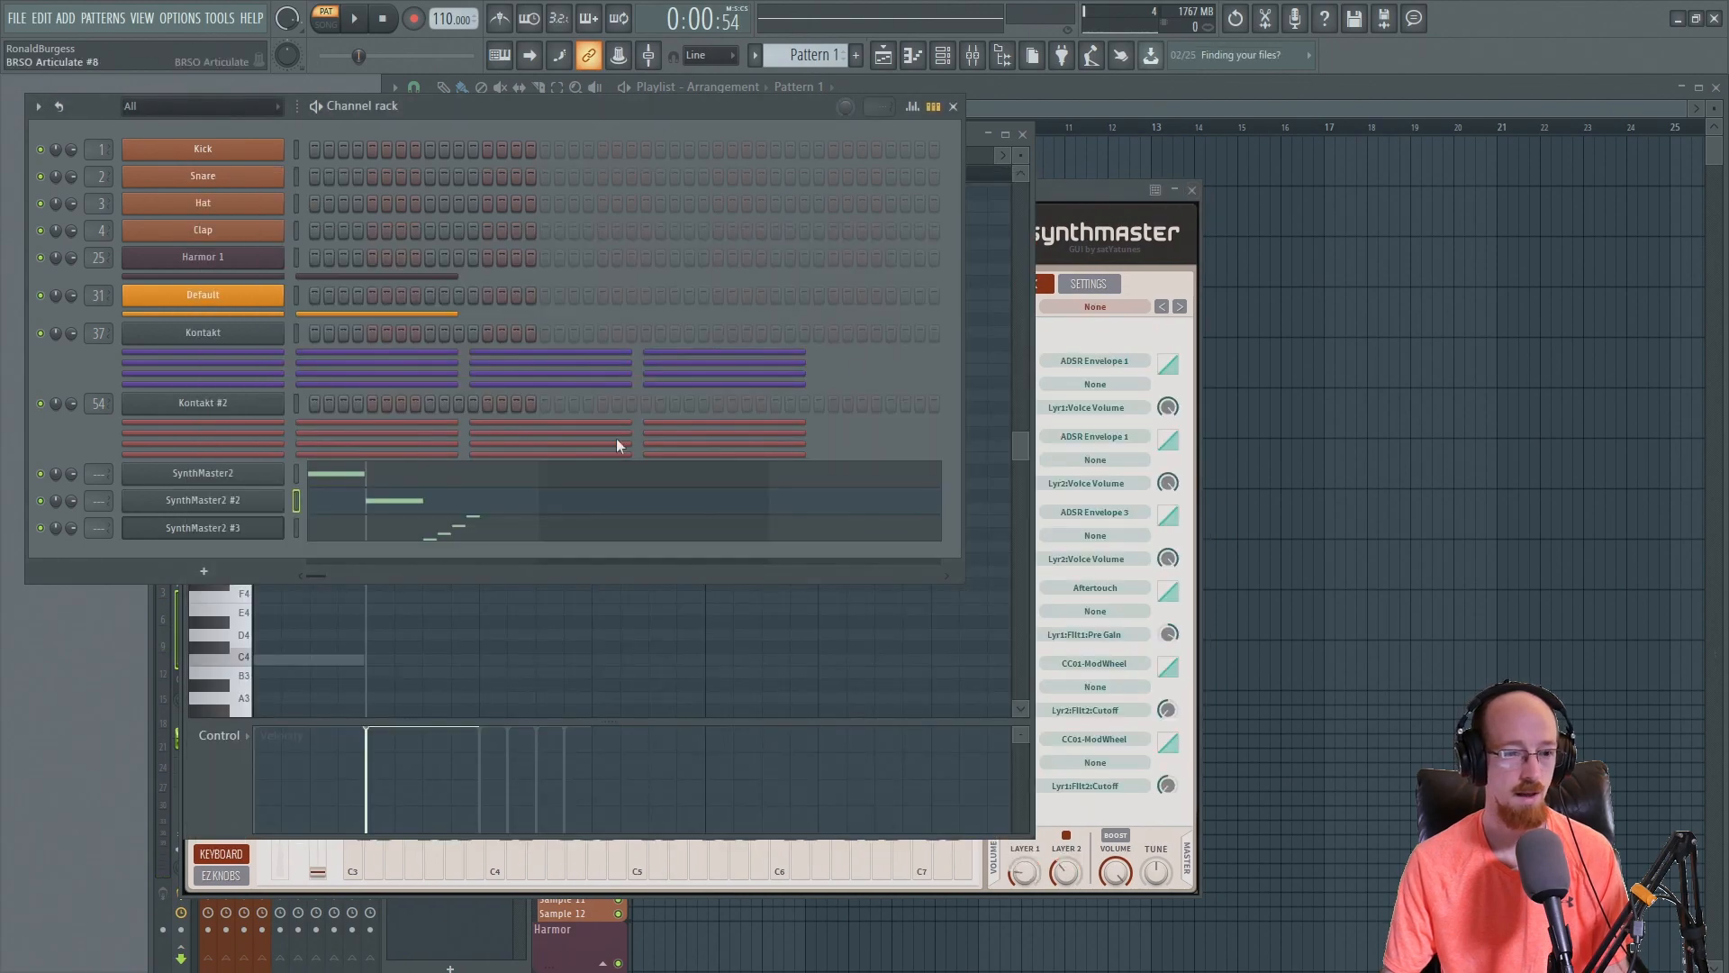
left_click(510, 534)
scroll(544, 502, "up", 3)
left_click_drag(402, 304, 721, 501)
key("ctrl+Down")
key("space")
key("space")
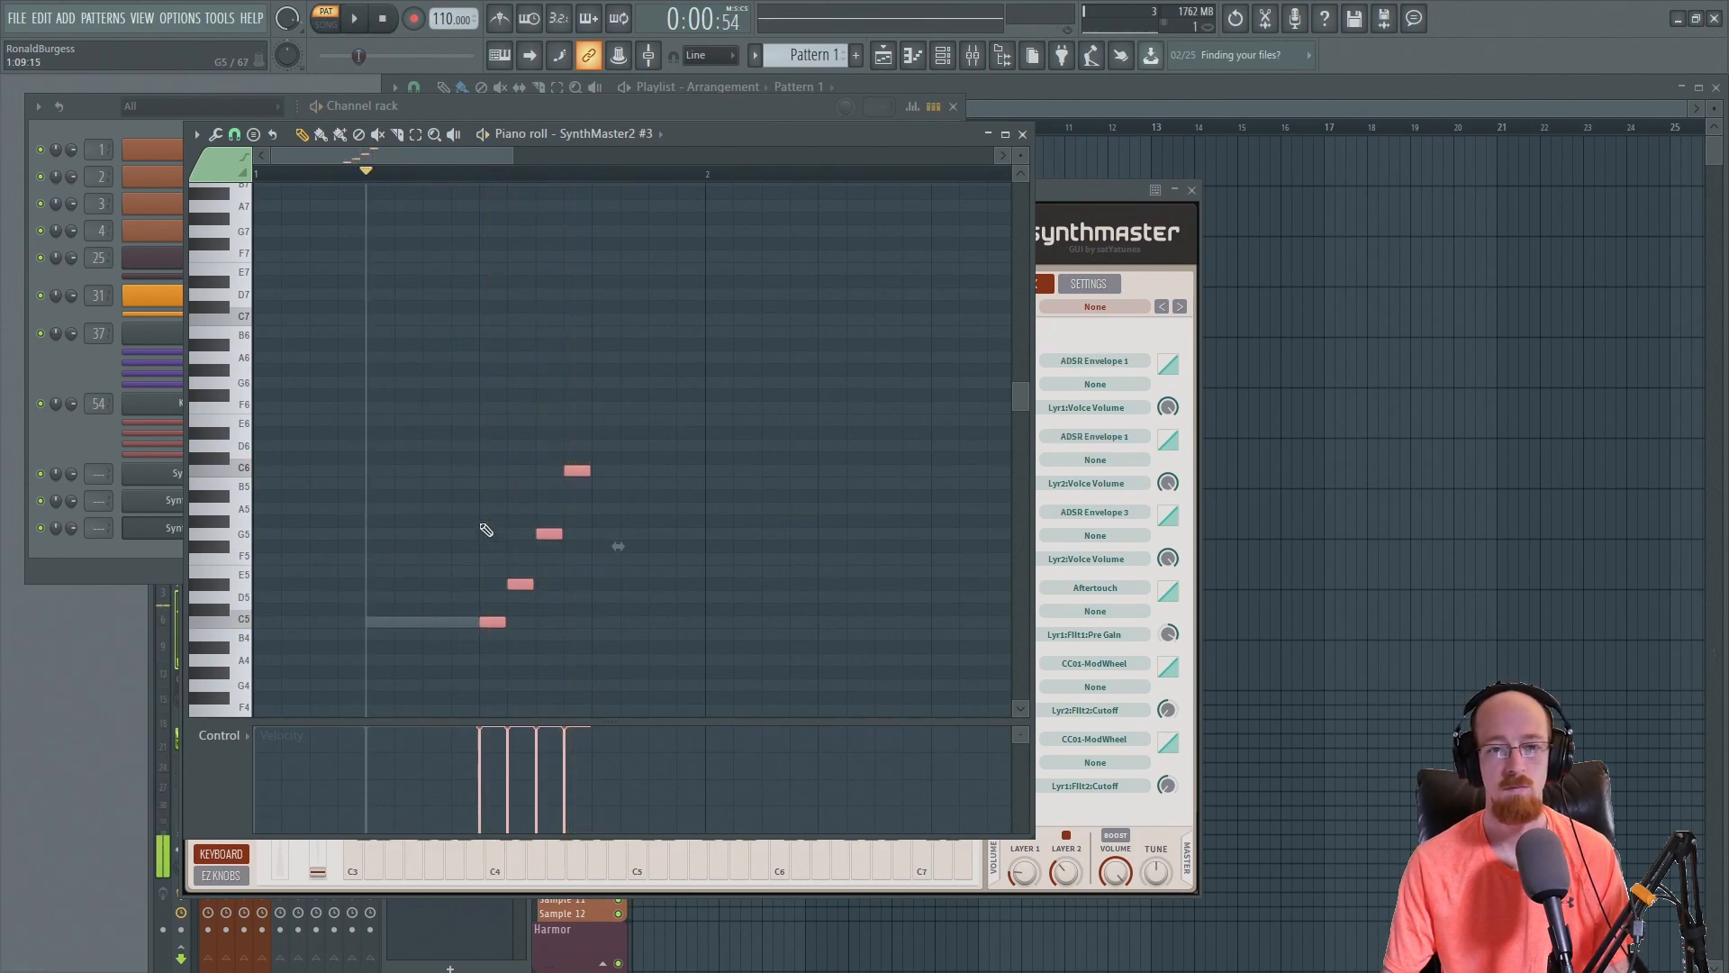
- Find SynthMaster2 in the plugin picker and add a fourth instance of it to the channel rack
left_click(1023, 135)
left_click(73, 458)
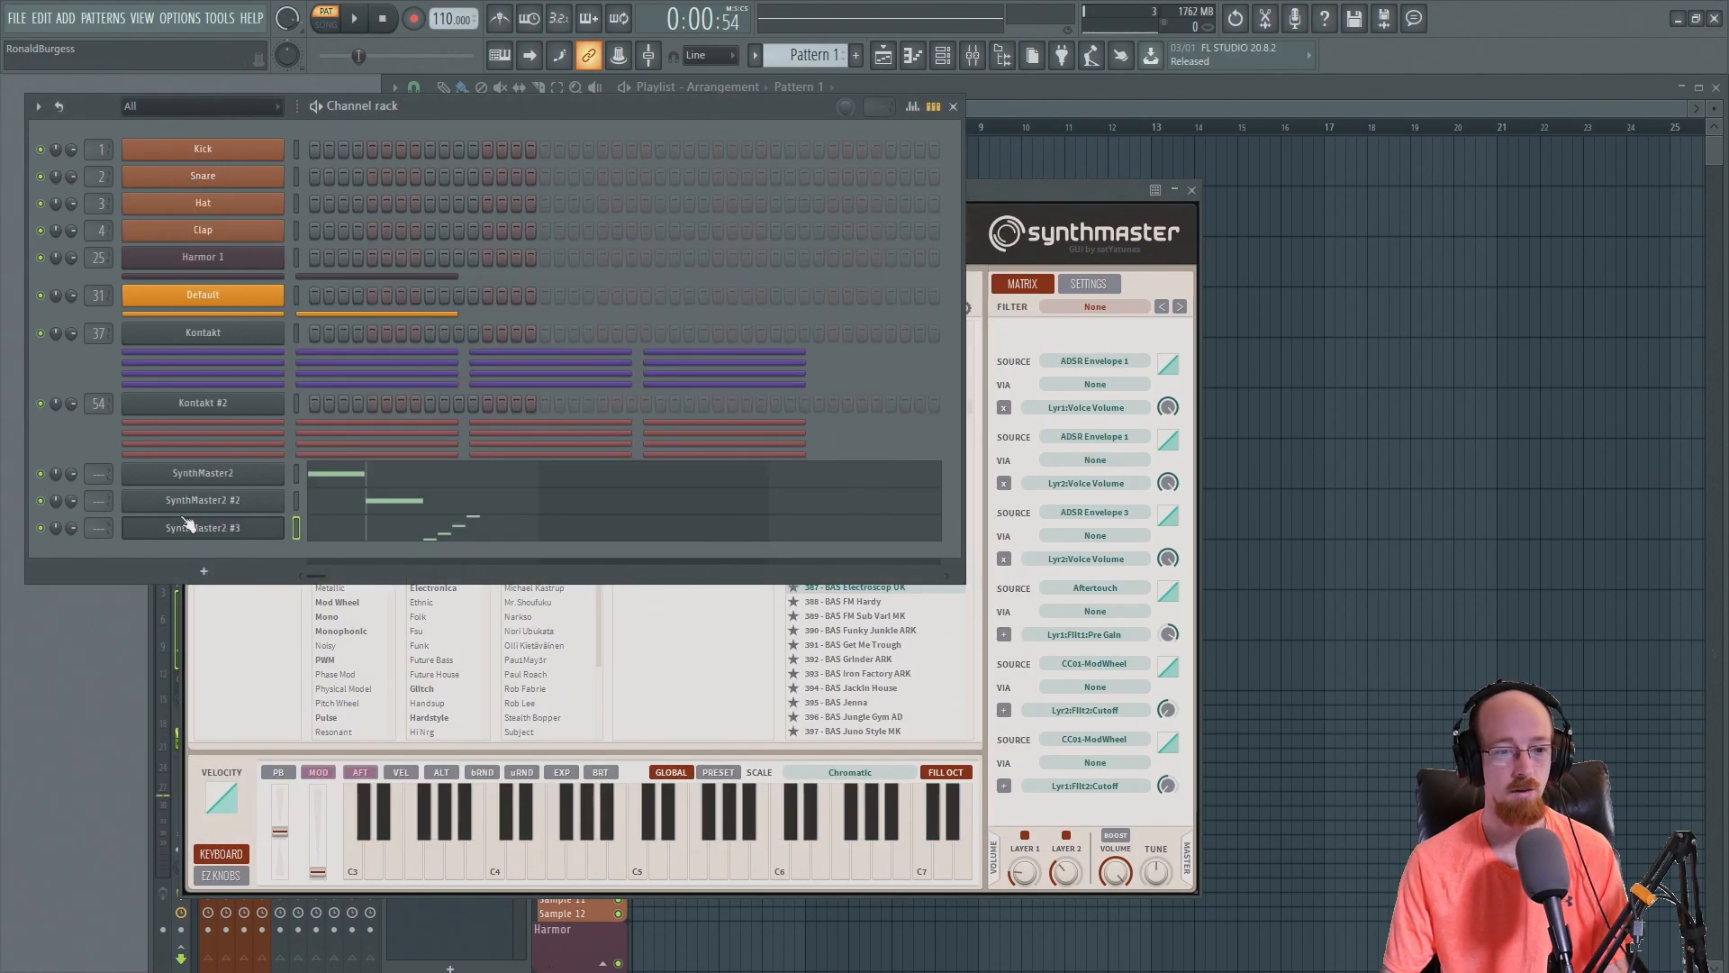
left_click(182, 526)
key("F8")
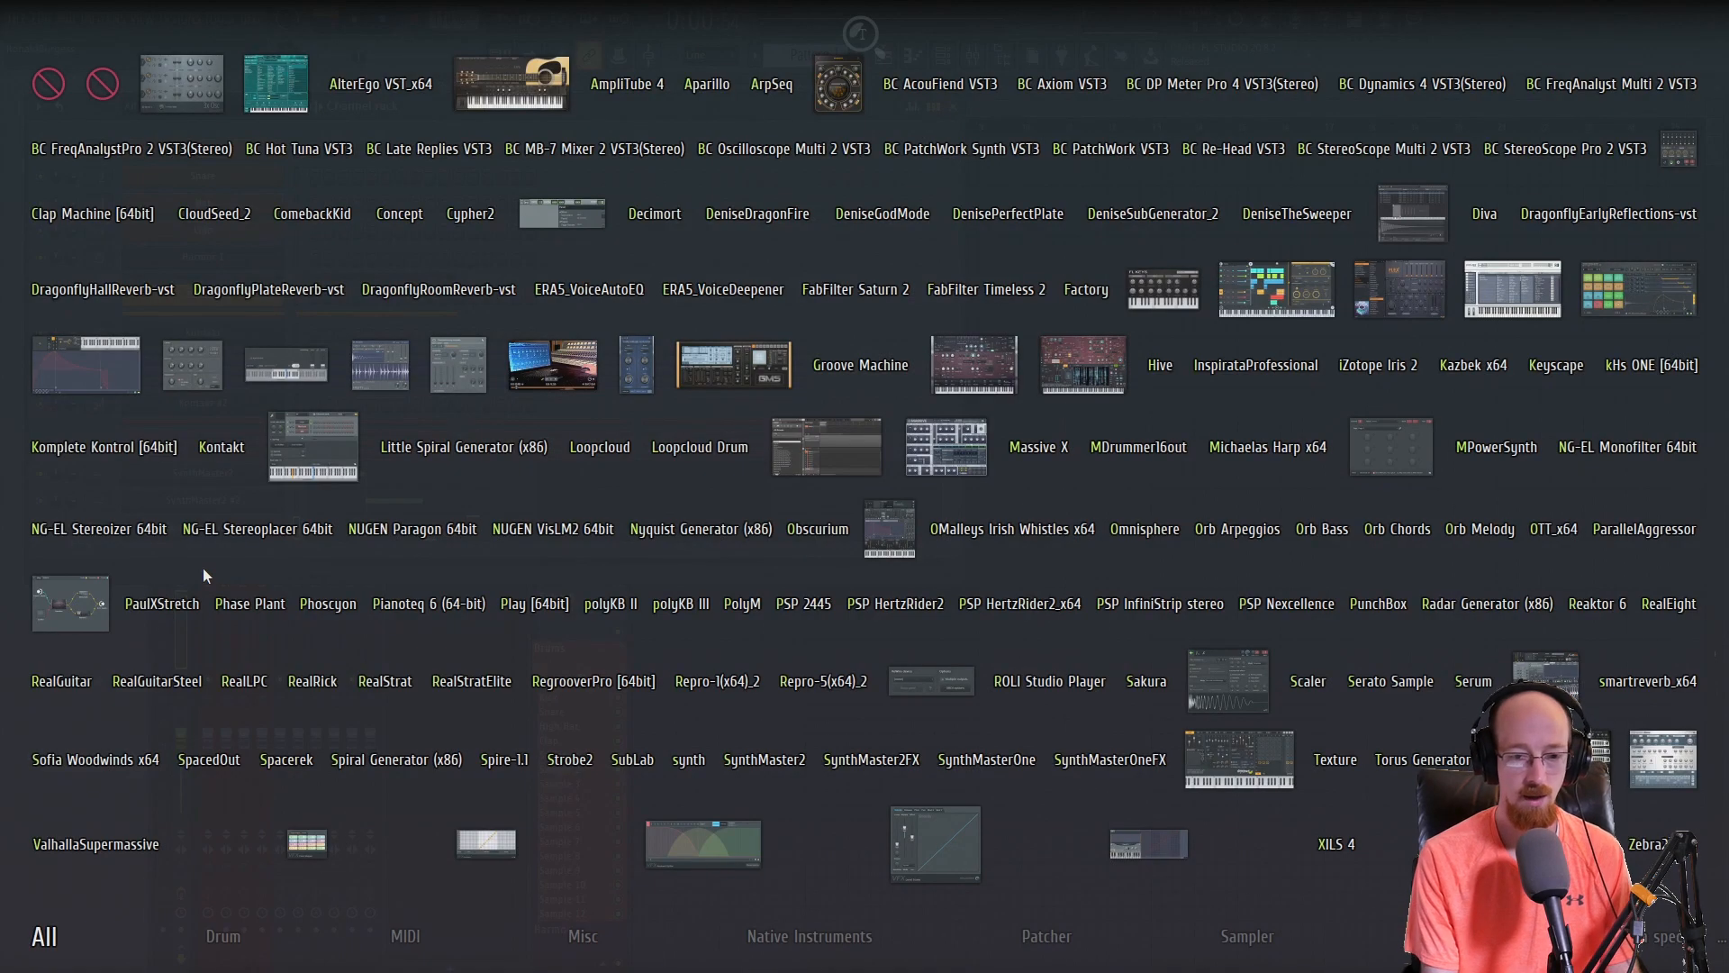
type("Synth")
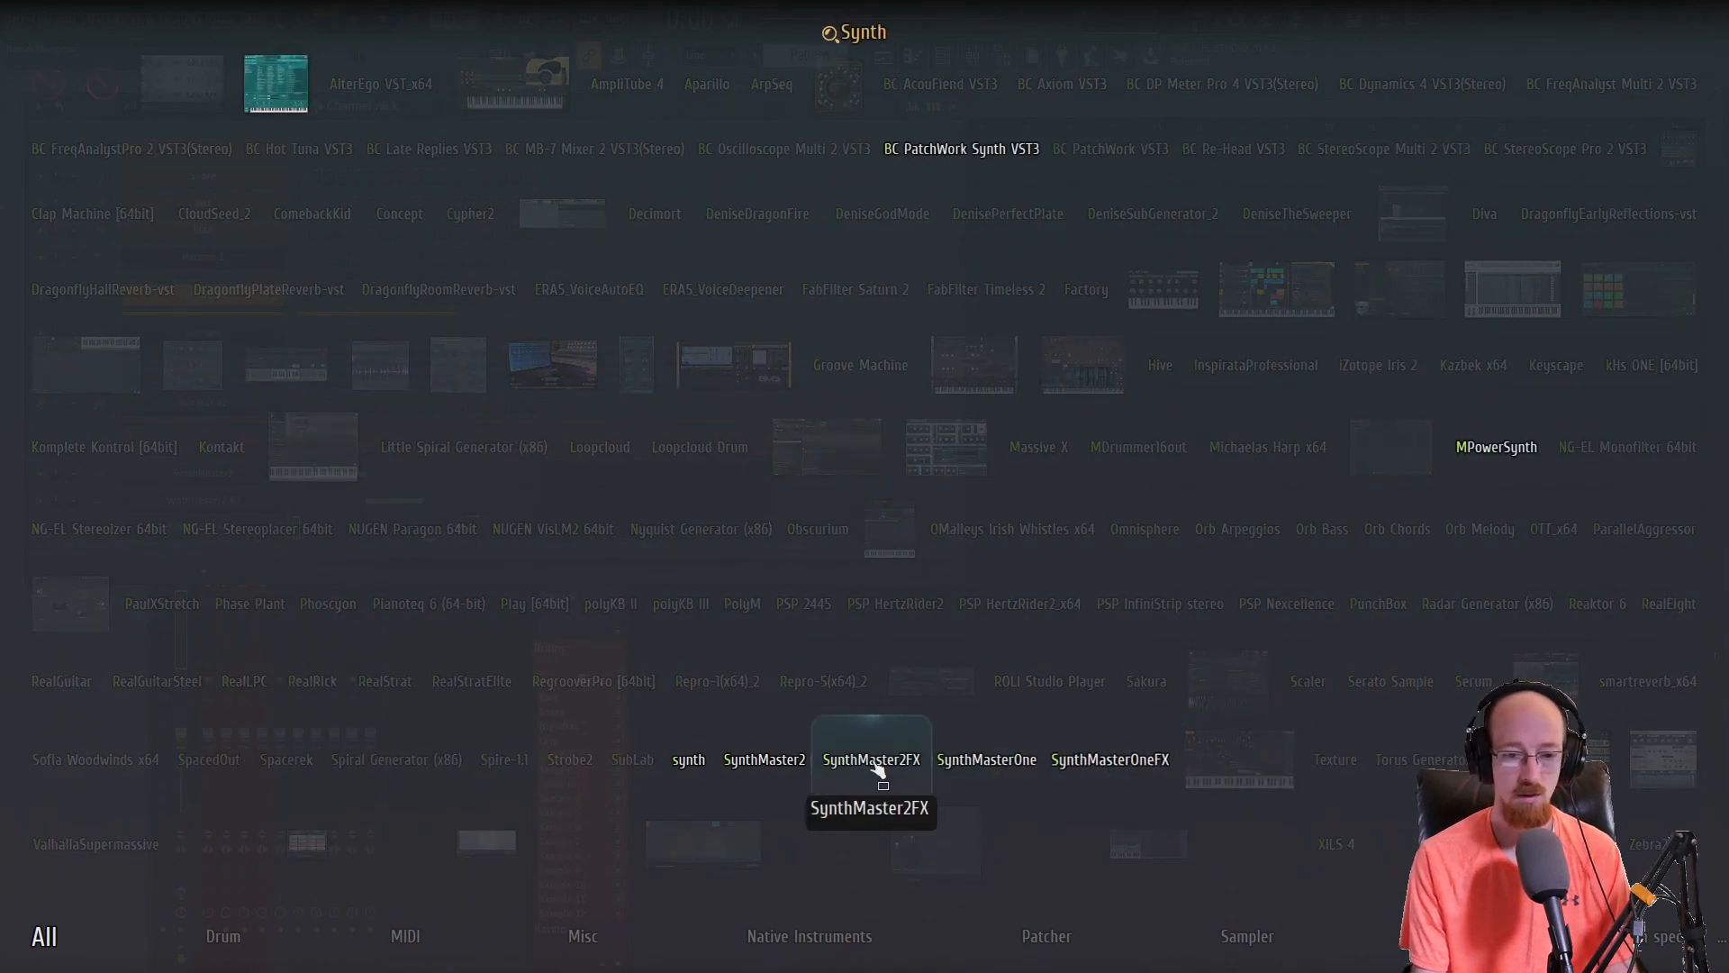
left_click(765, 761)
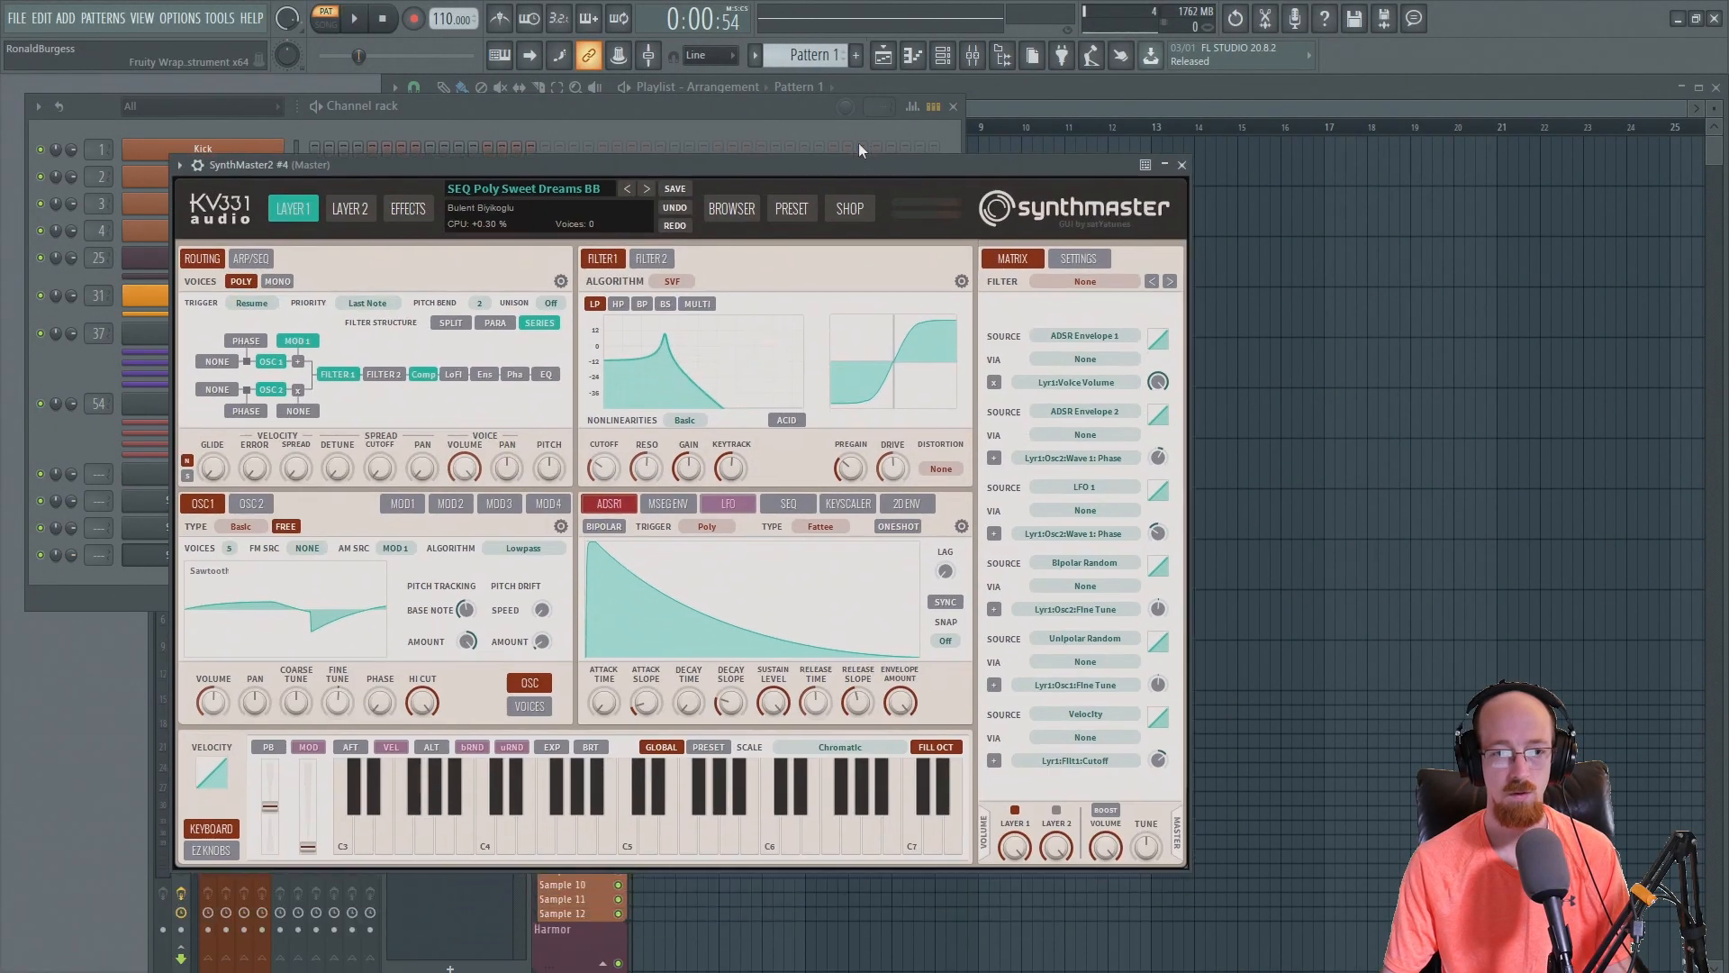
- Audition the Piano/Keys presets Gizeh Piano RF and KB Cheap Digital in SynthMaster2 #4 and load KB Waldorf Keys
left_click(725, 146)
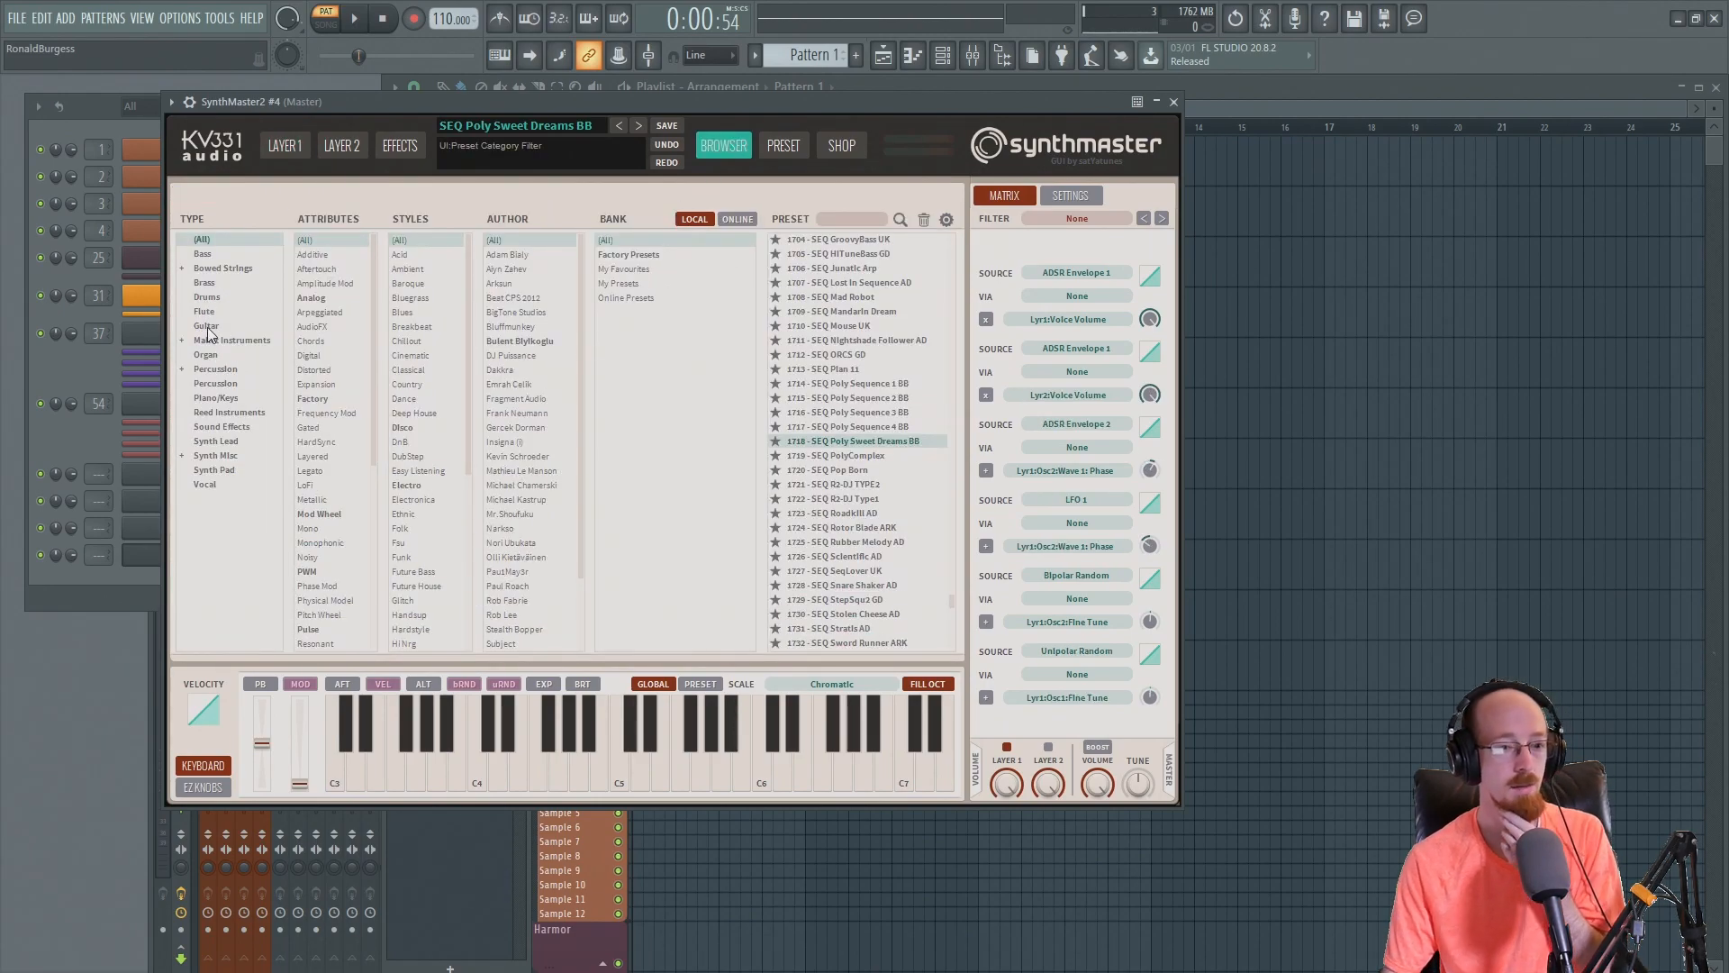
left_click(227, 397)
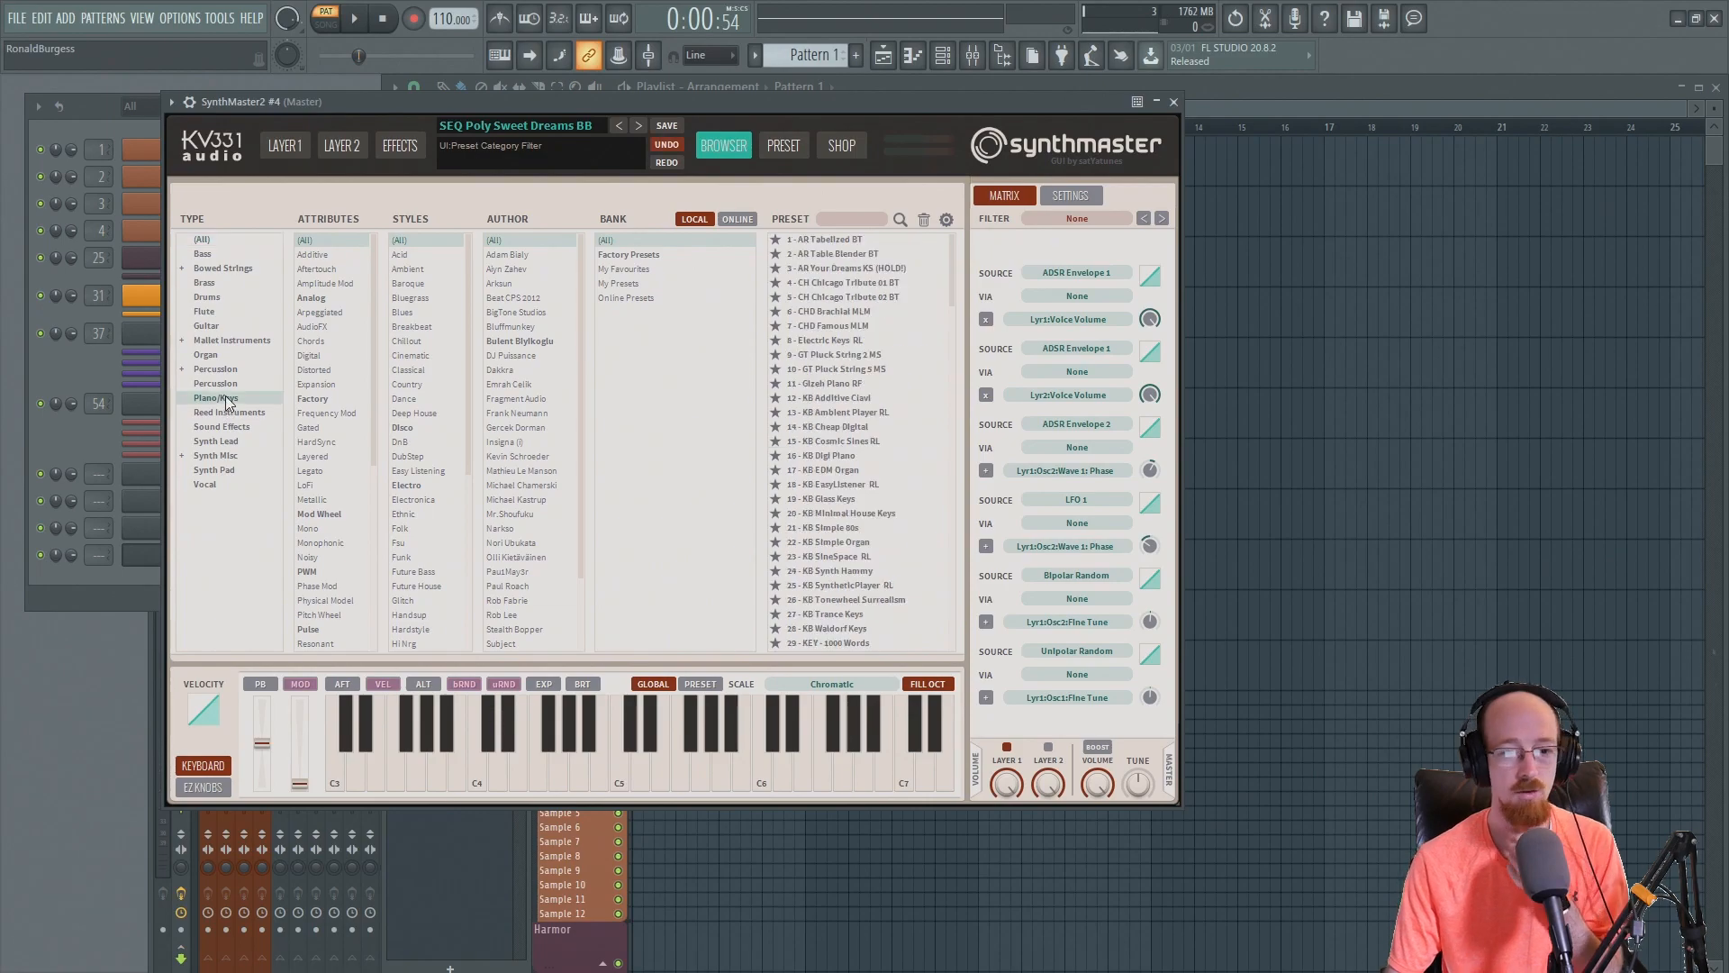
left_click(857, 387)
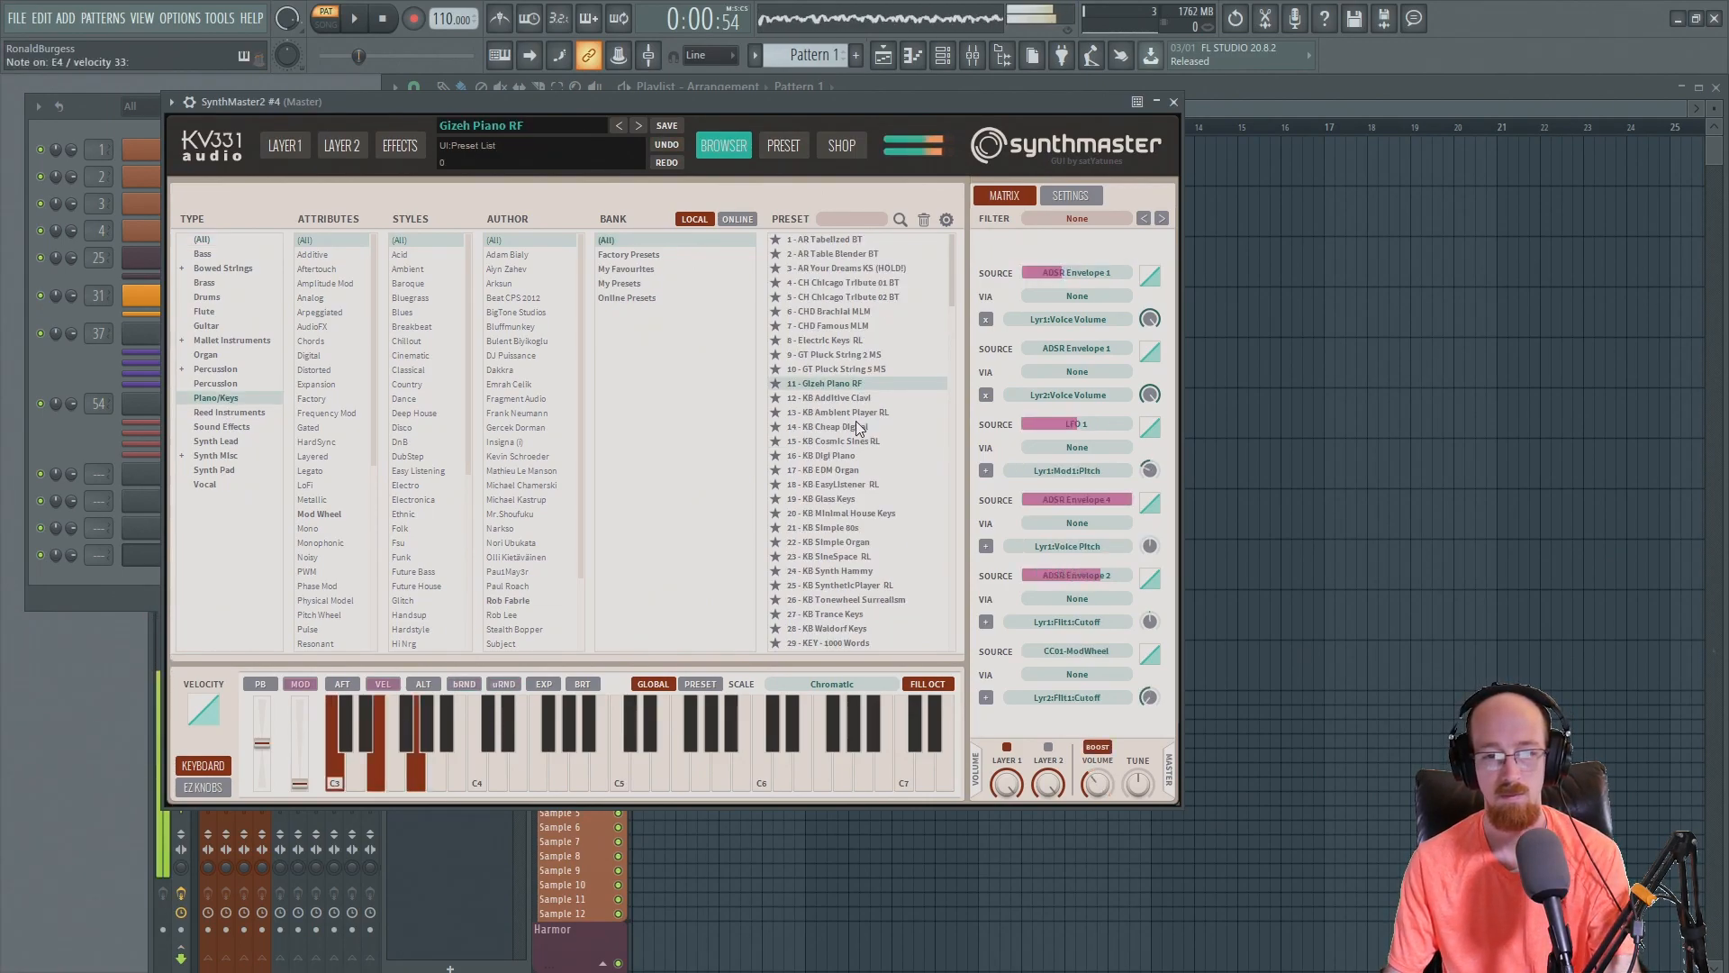
left_click(836, 425)
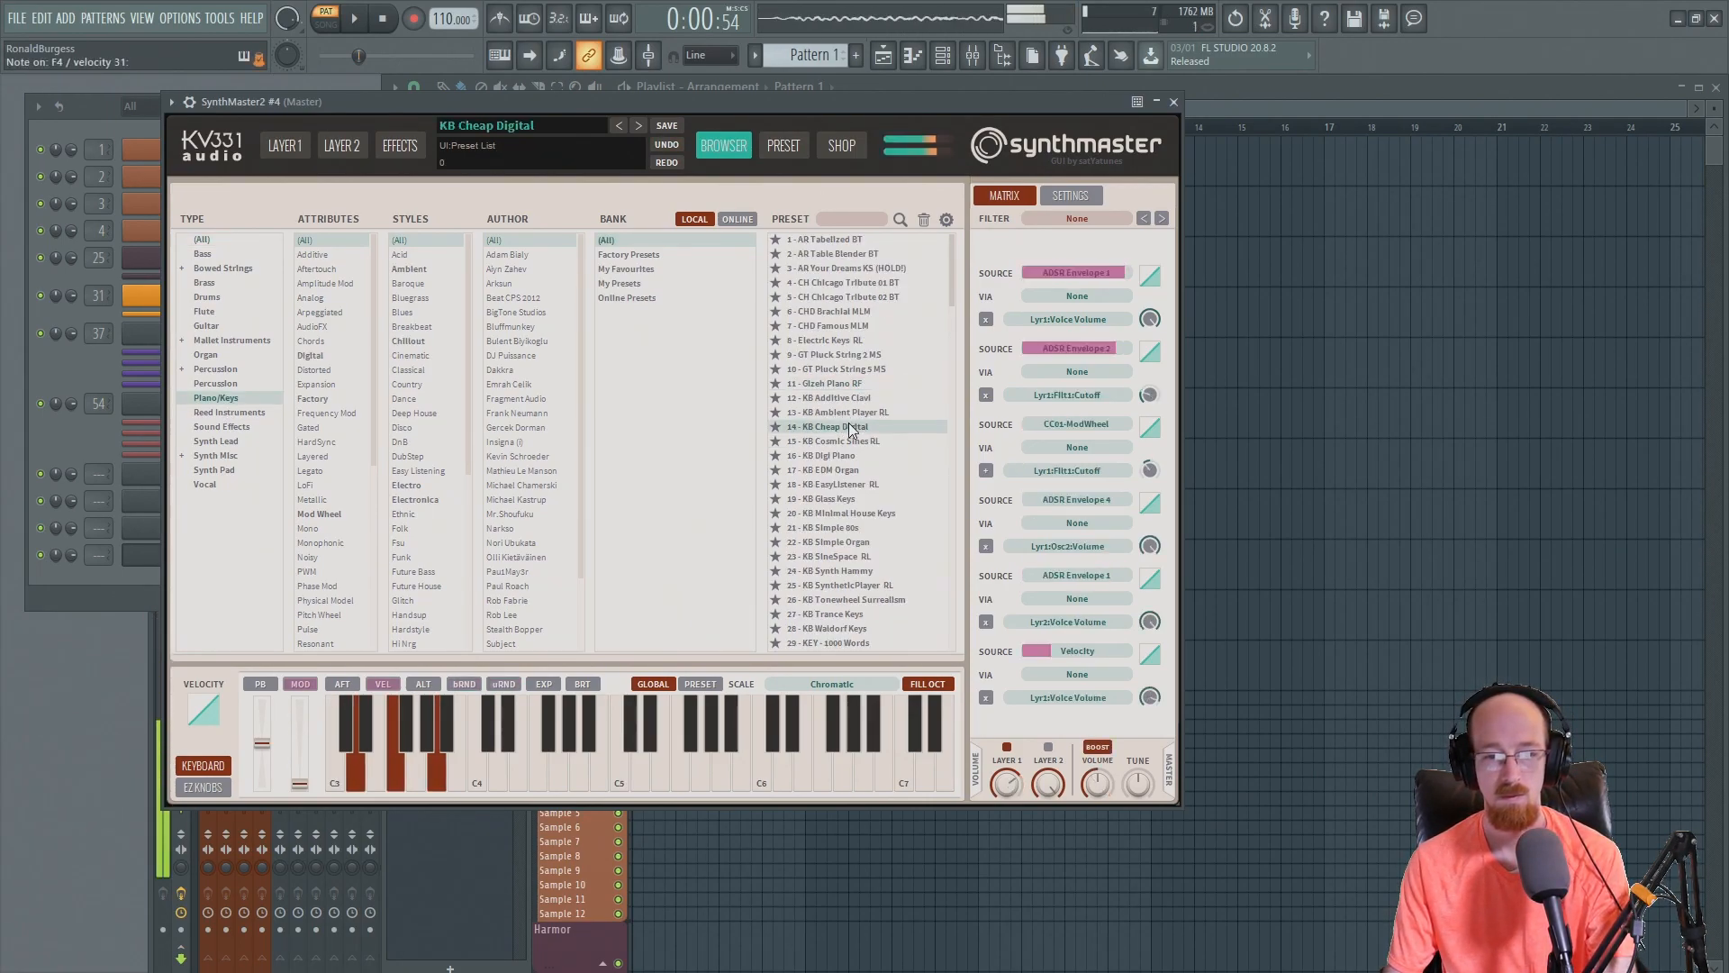
scroll(851, 450, "down", 5)
left_click(856, 341)
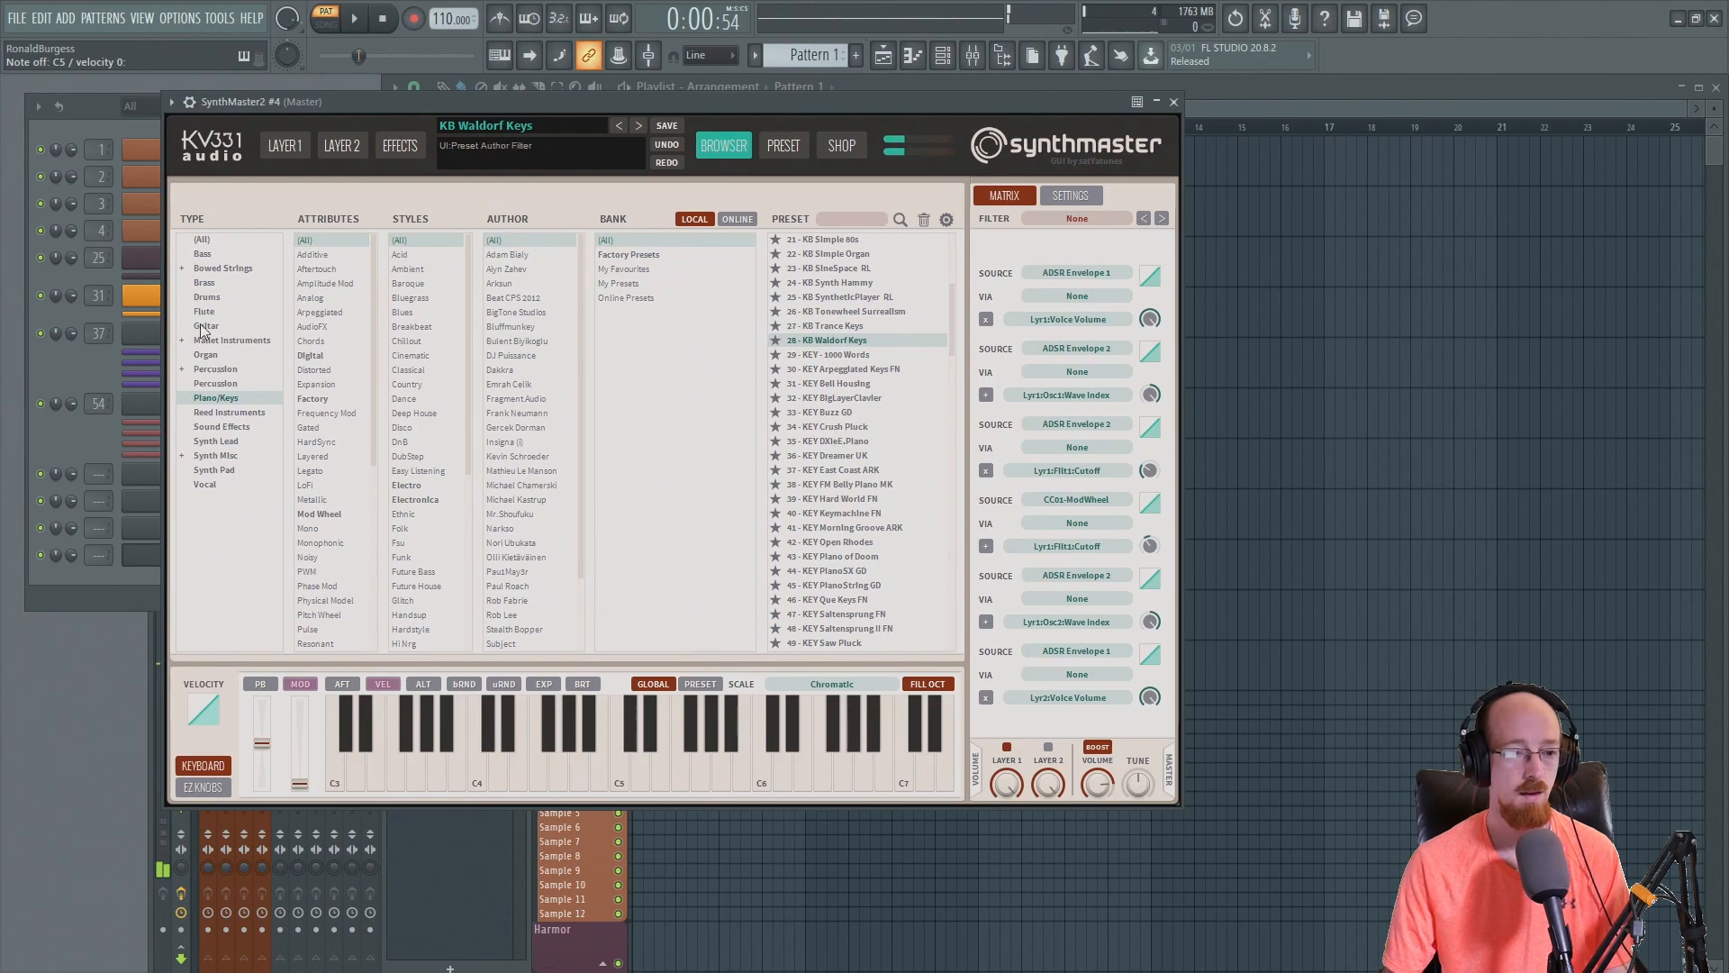
- Write a short four-note chord of C7, D#7, G7 and C8 after the ascending notes in the SynthMaster2 #4 piano roll
left_click(86, 436)
right_click(279, 547)
left_click(344, 554)
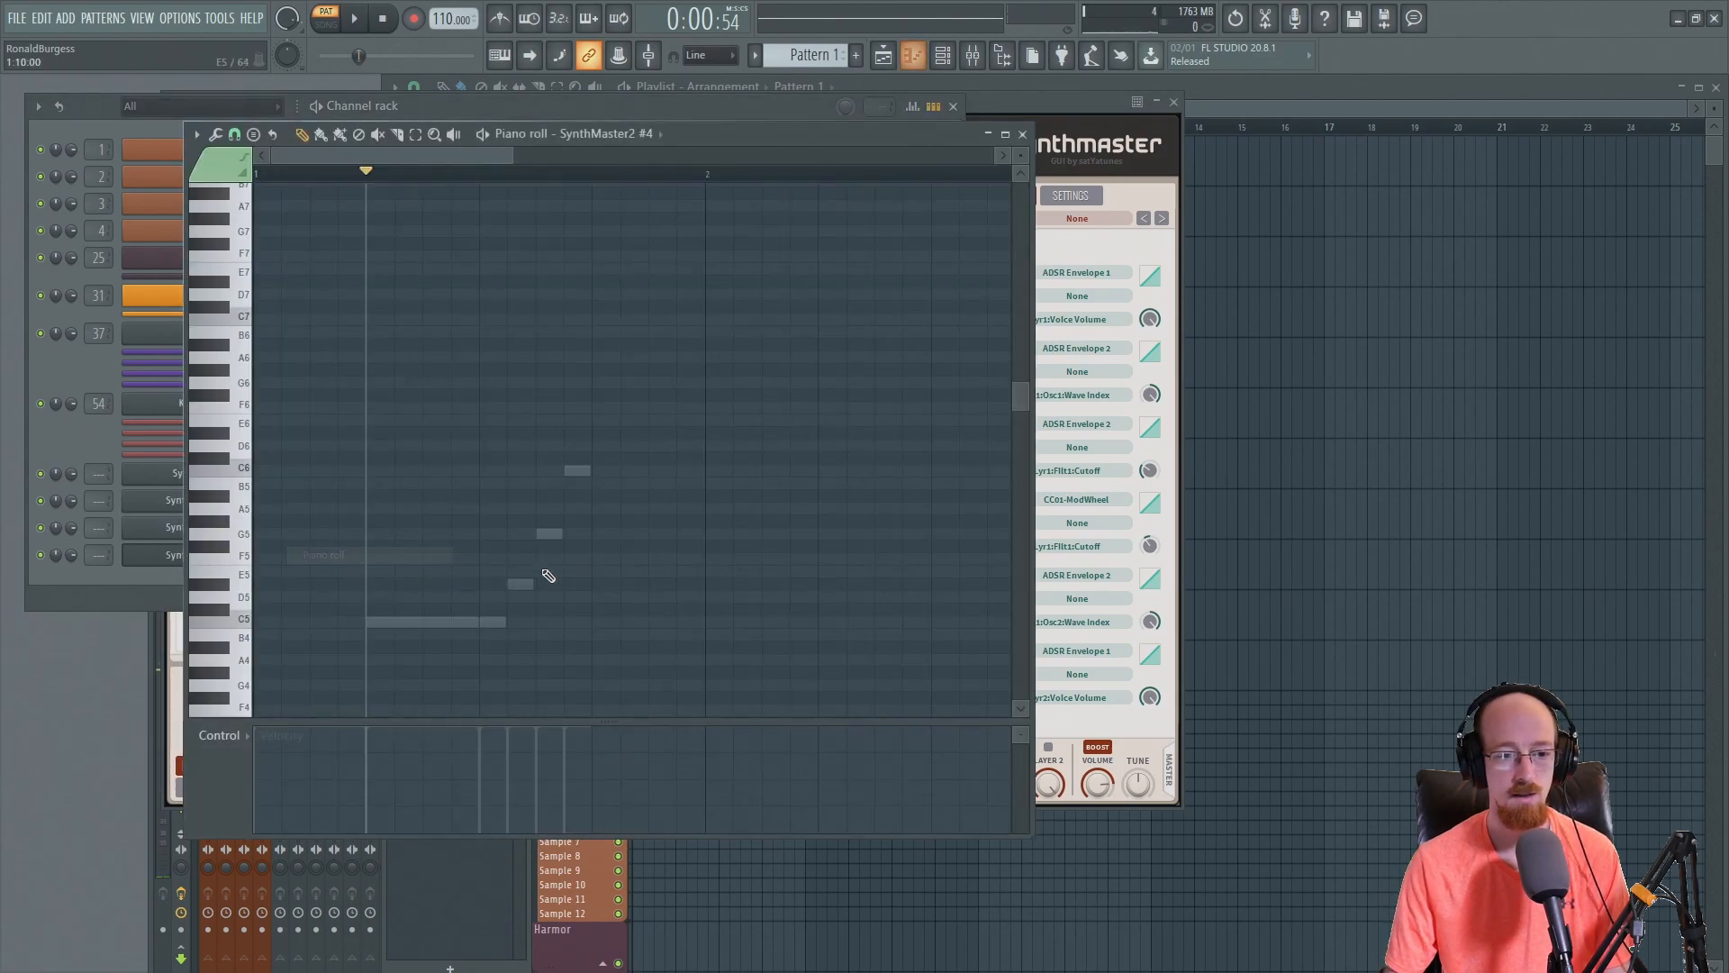
scroll(612, 554, "up", 2)
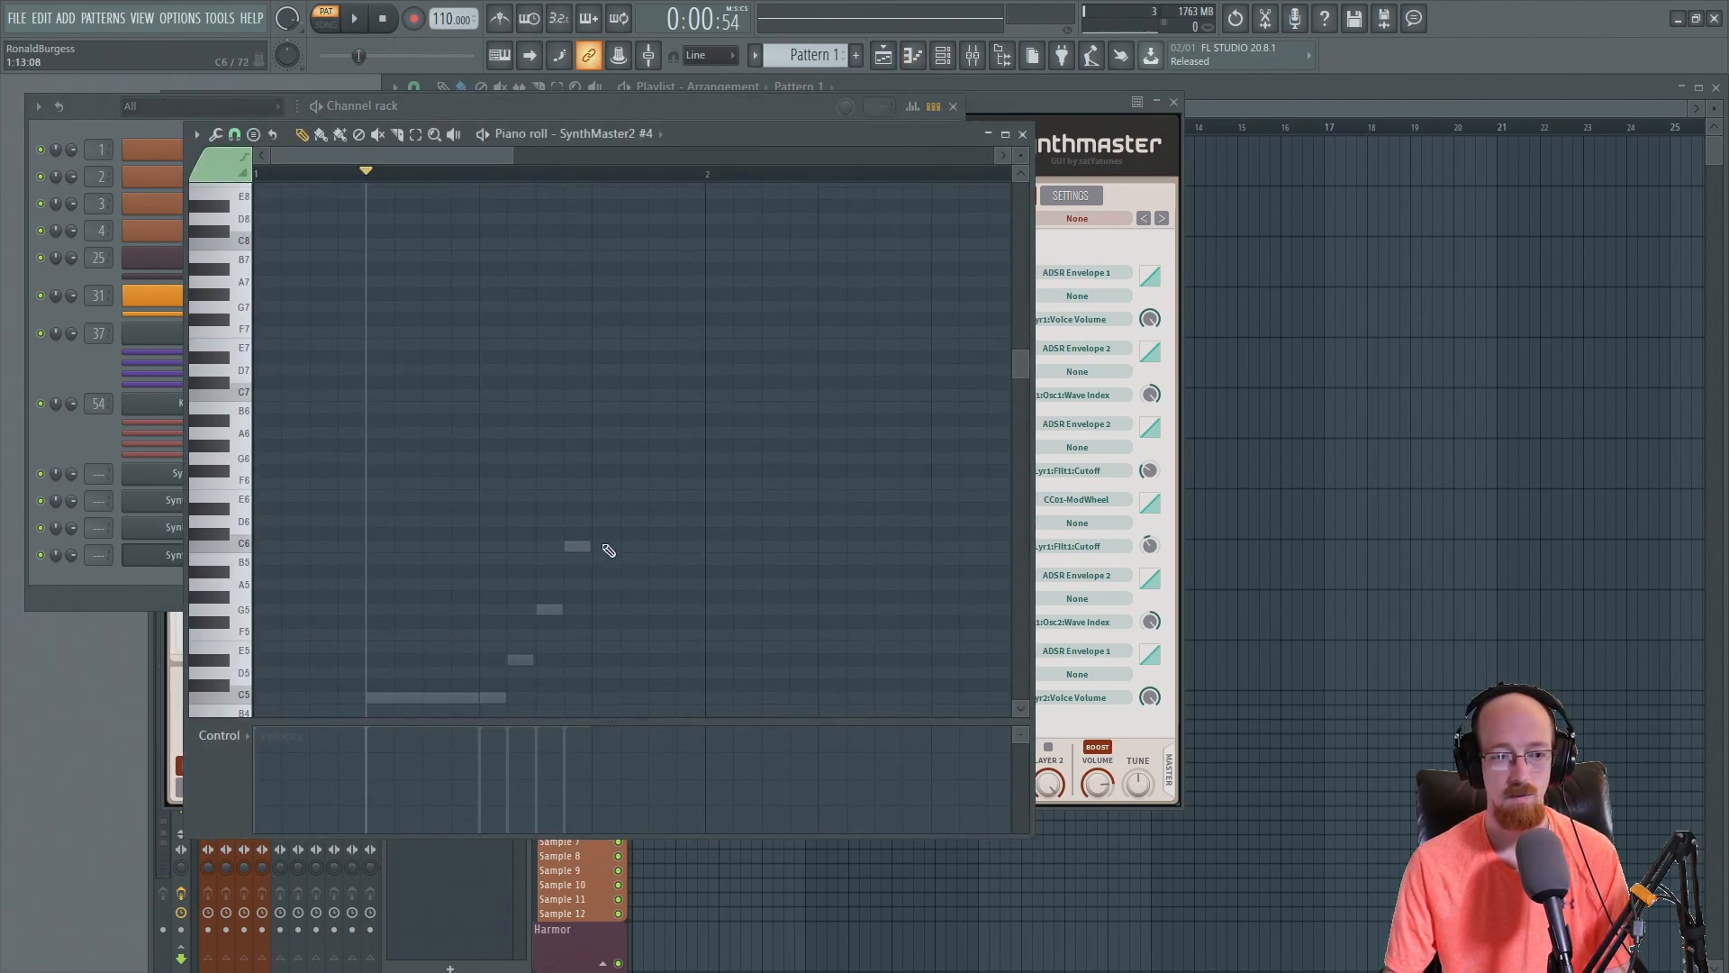
left_click(609, 547)
left_click(609, 509)
left_click(610, 458)
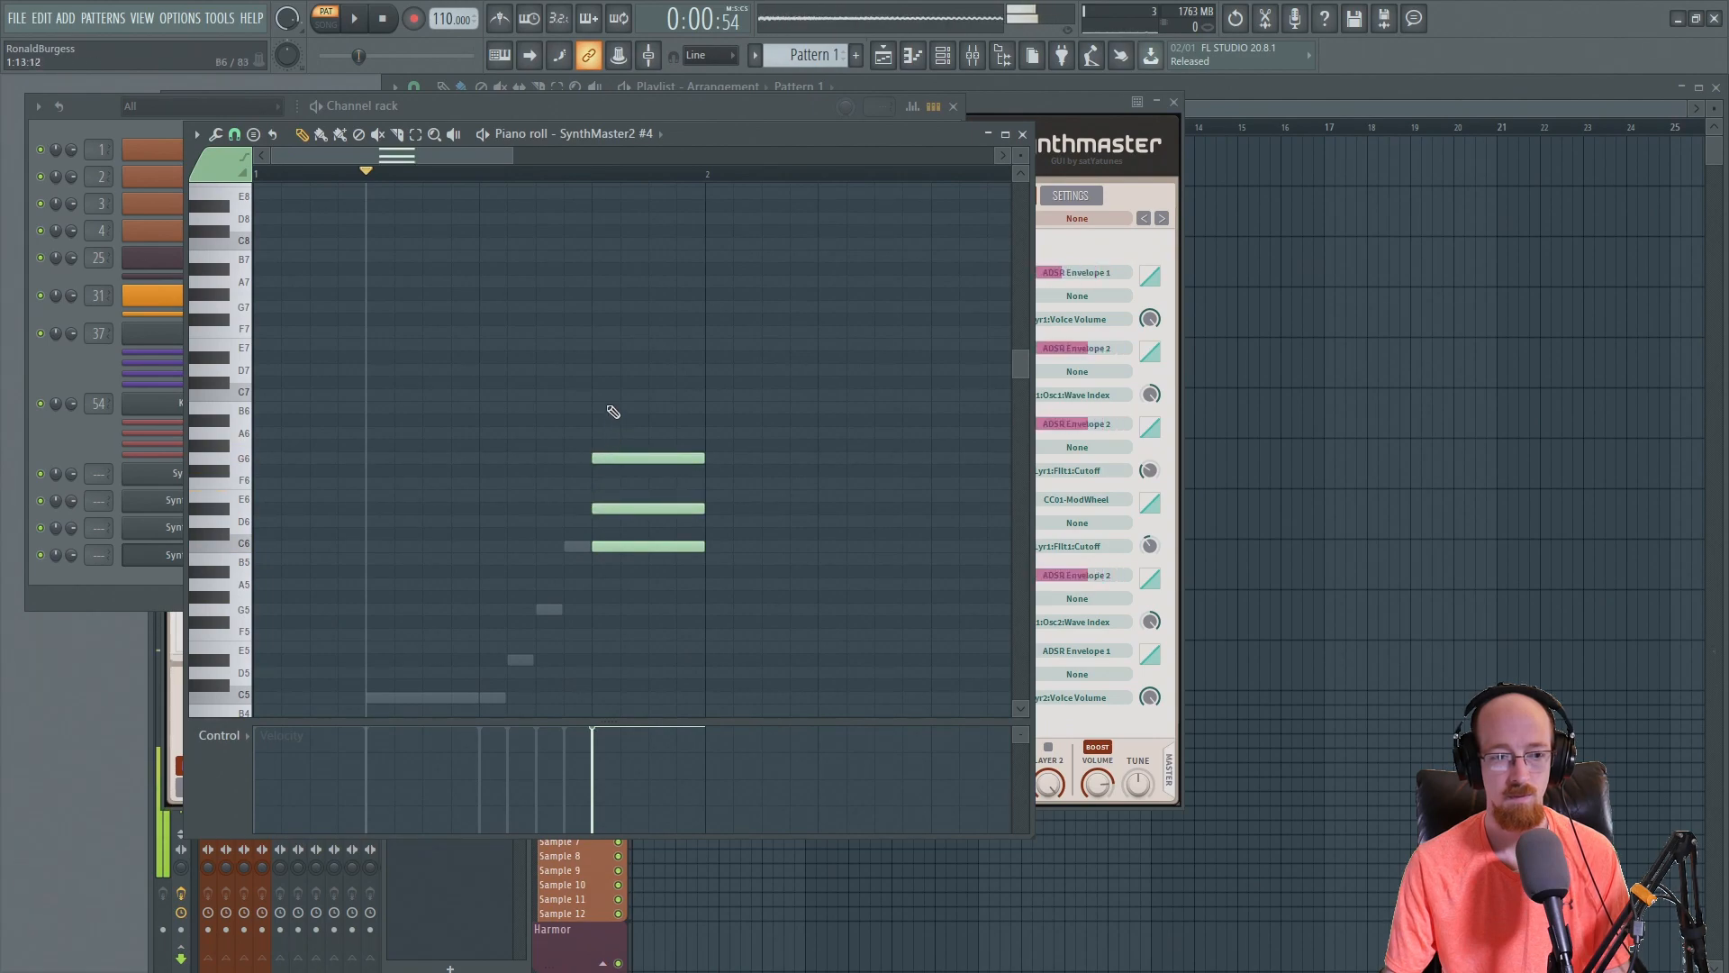
left_click(615, 395)
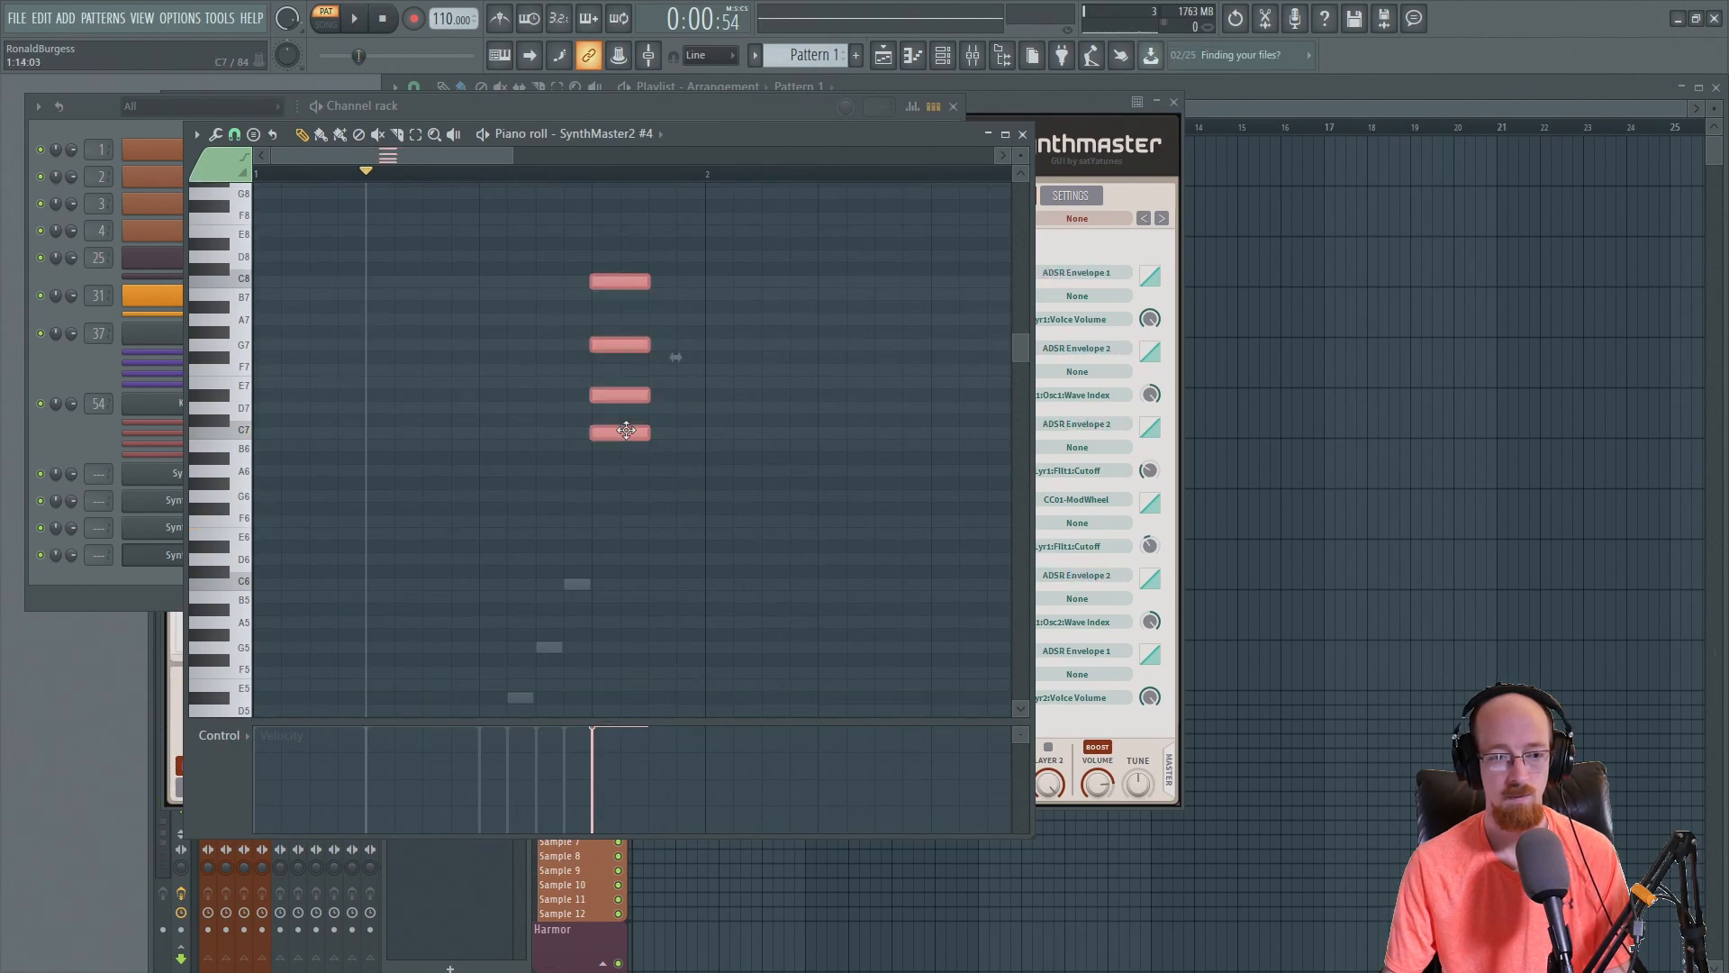
- Try a duplicate of the chord placed directly after it and two semitones lower, and play the pattern
key("ctrl+b")
left_click_drag(684, 432, 684, 457)
key("space")
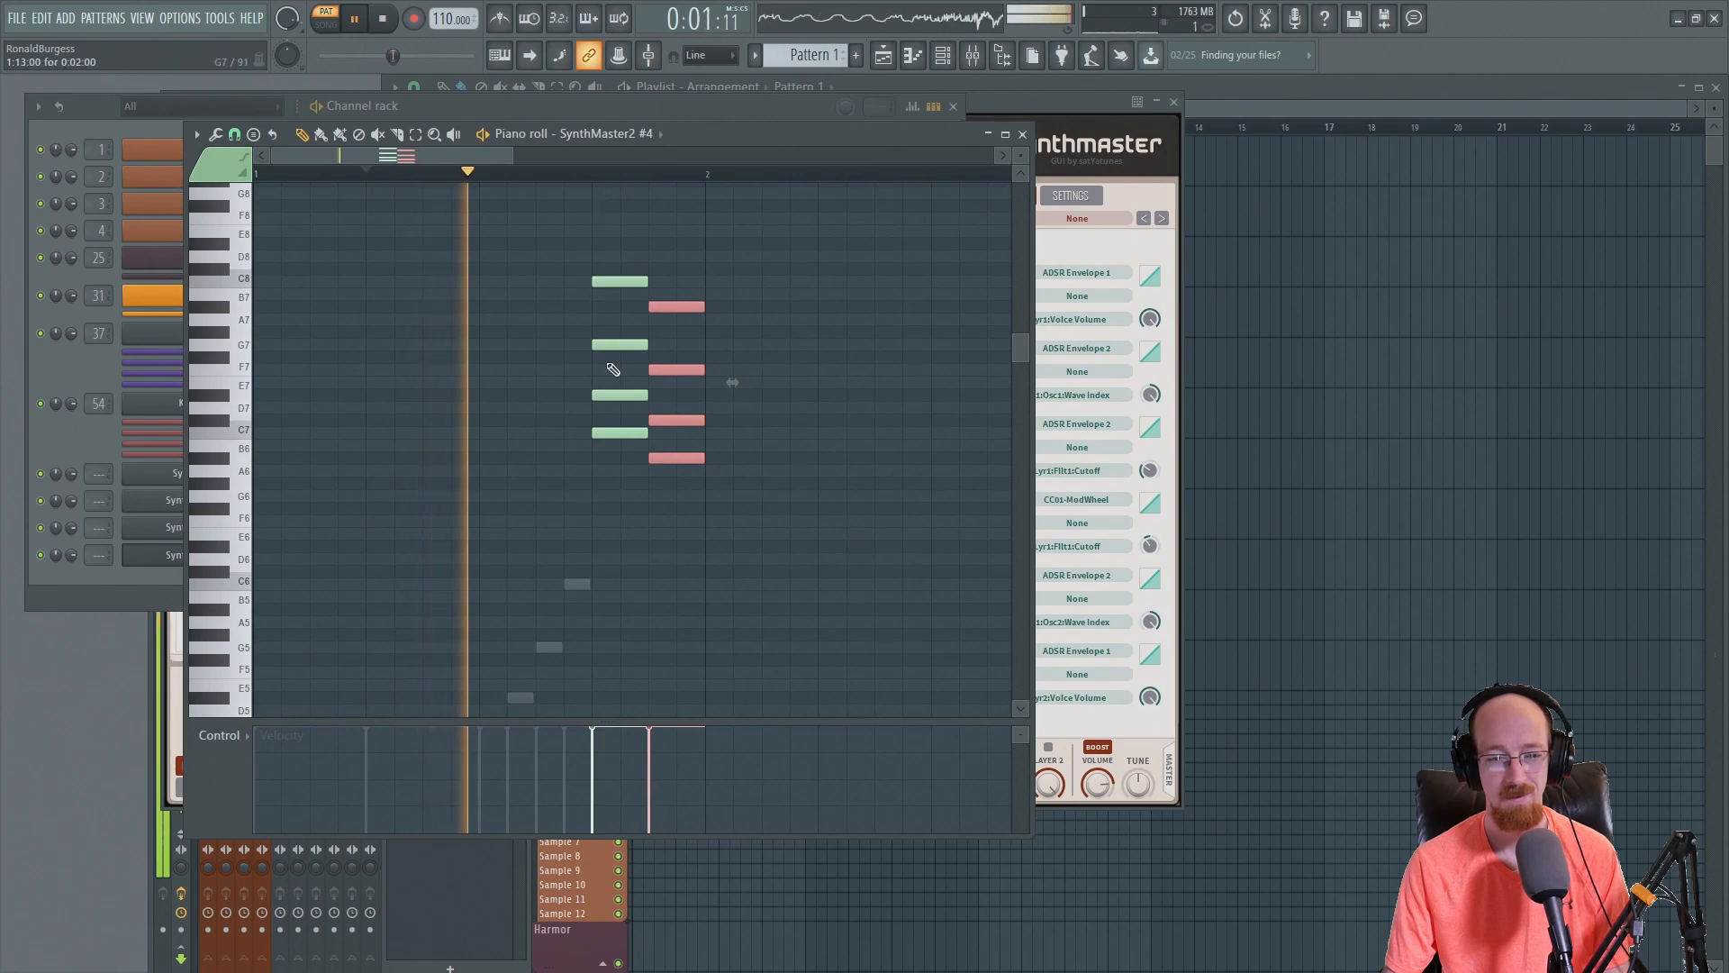
key("space")
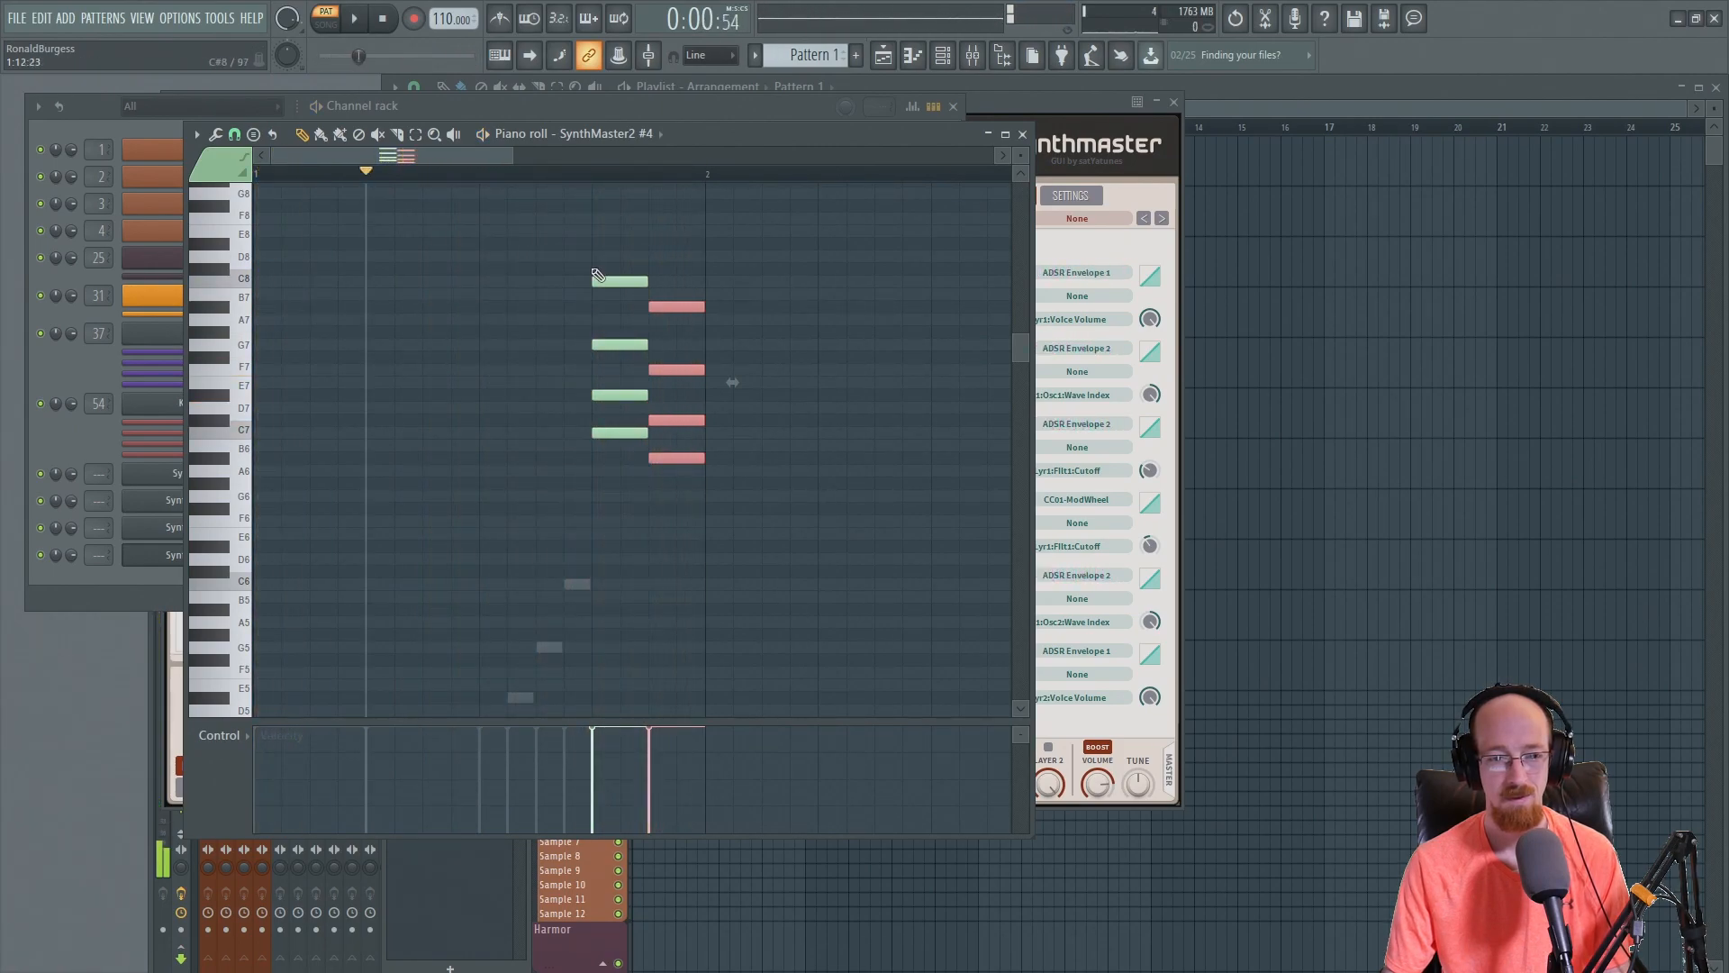
key("space")
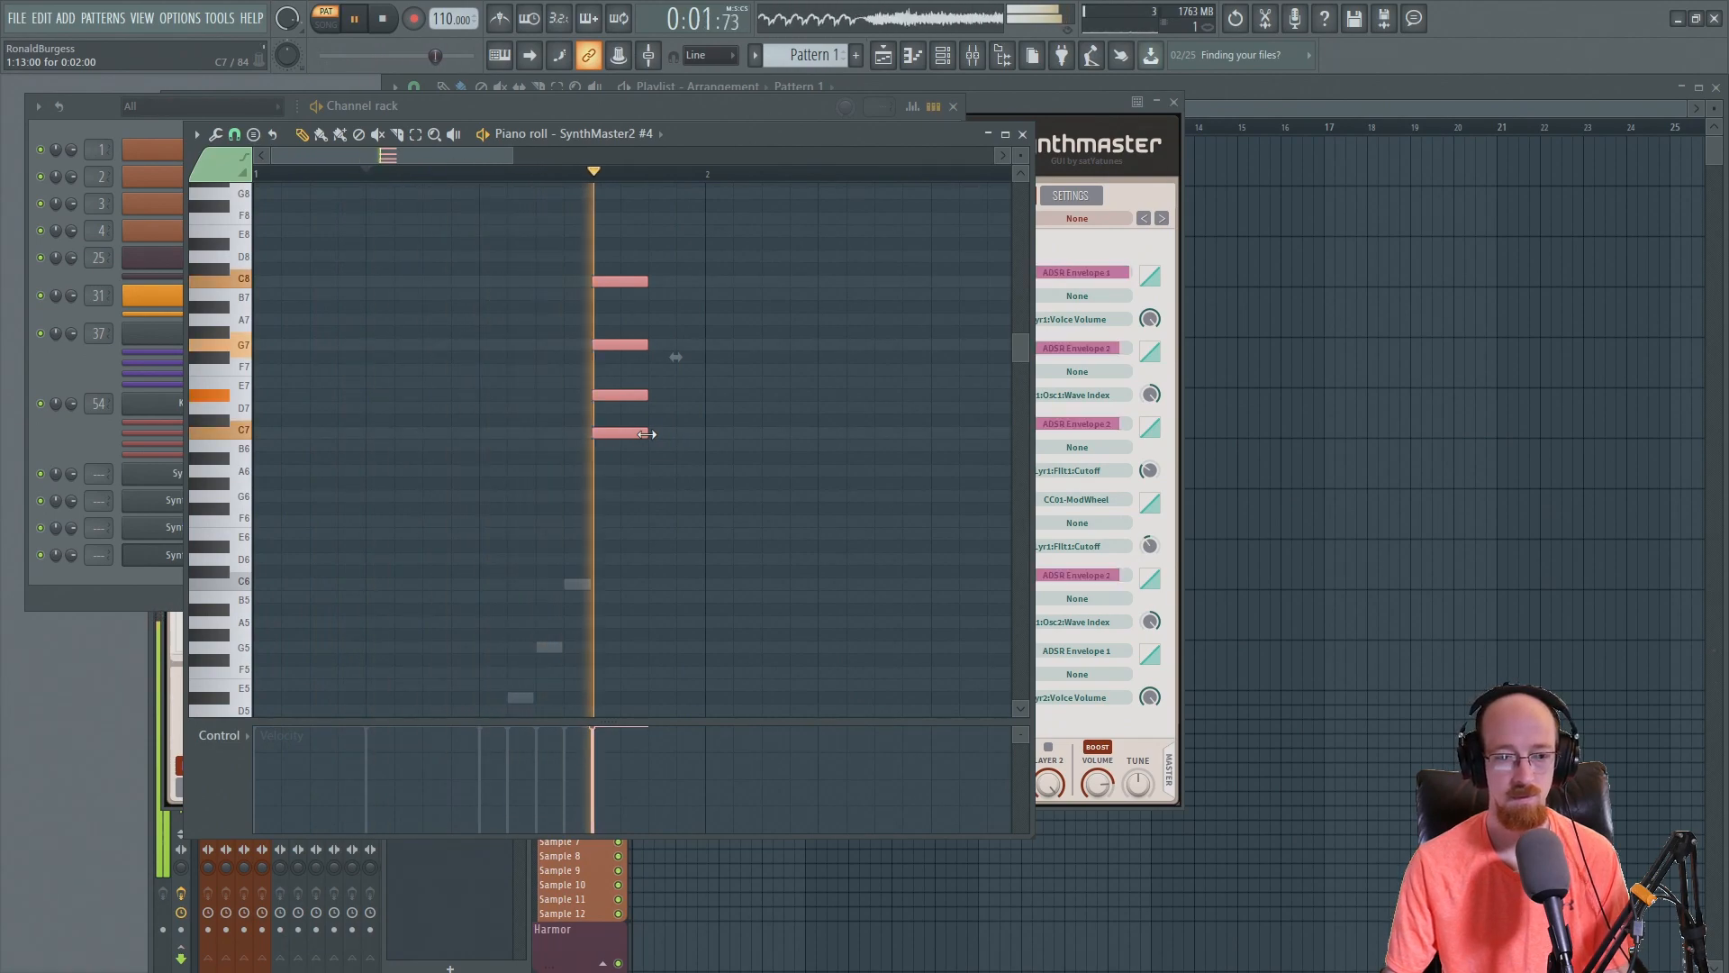
key("space")
- Audition the presets KEY Bell Housing and KEY Que Keys FN in SynthMaster2 #4
left_click(1046, 97)
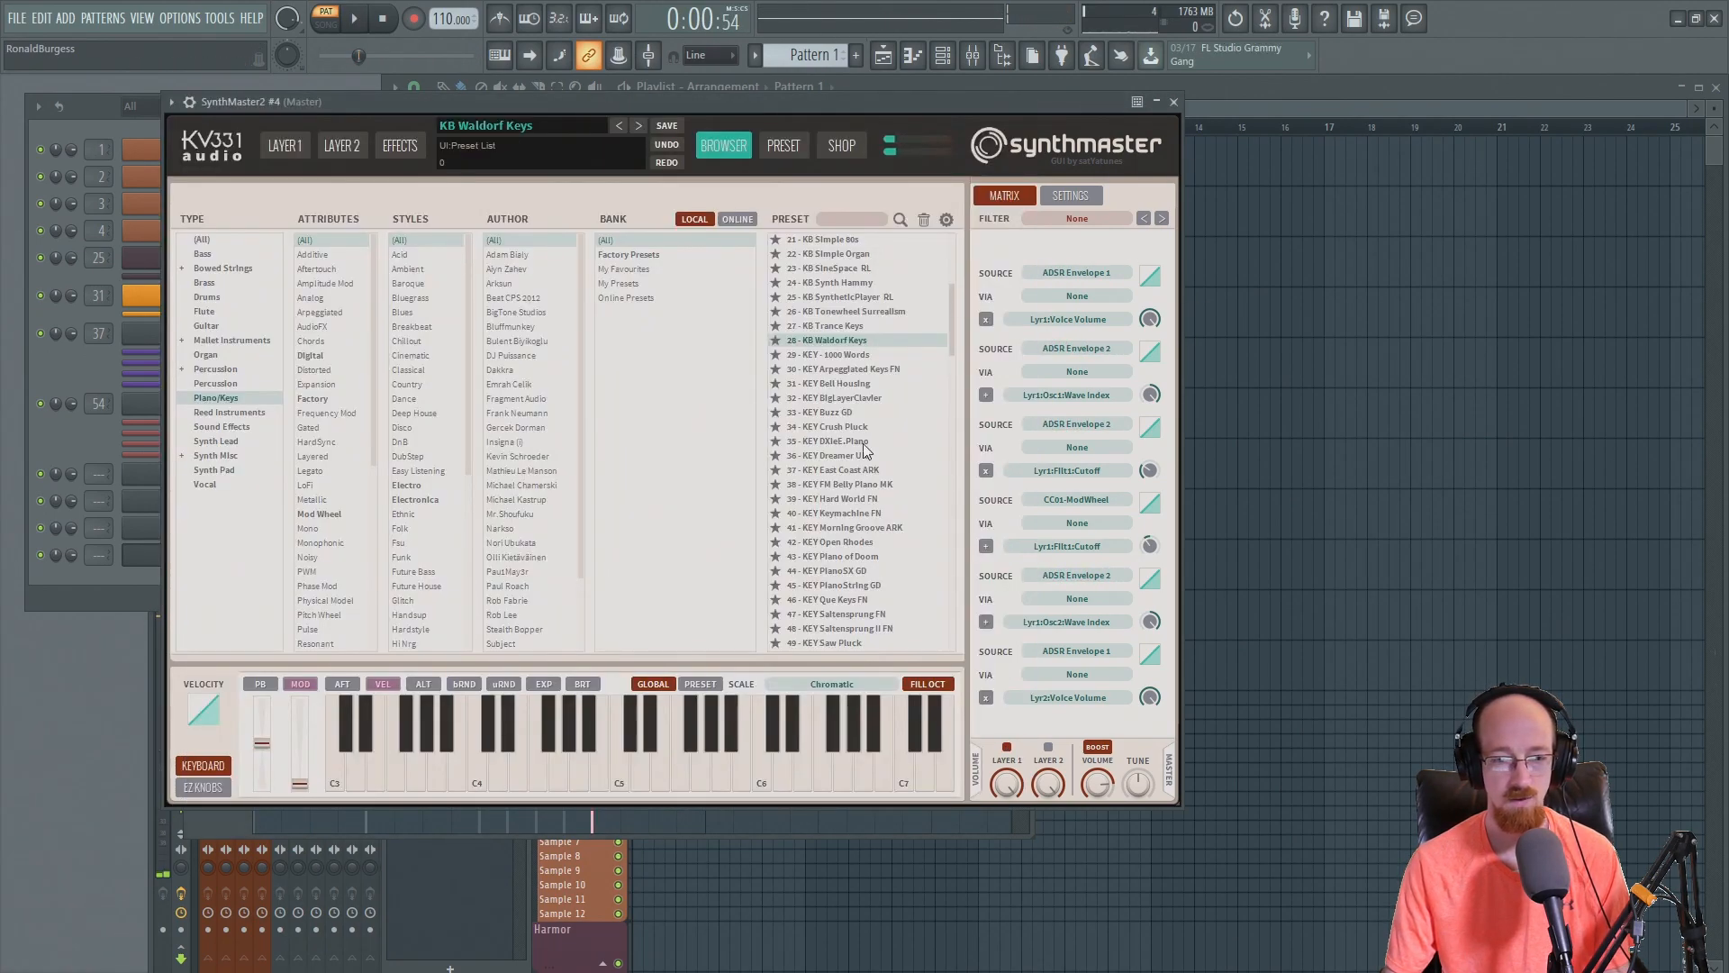
left_click(829, 383)
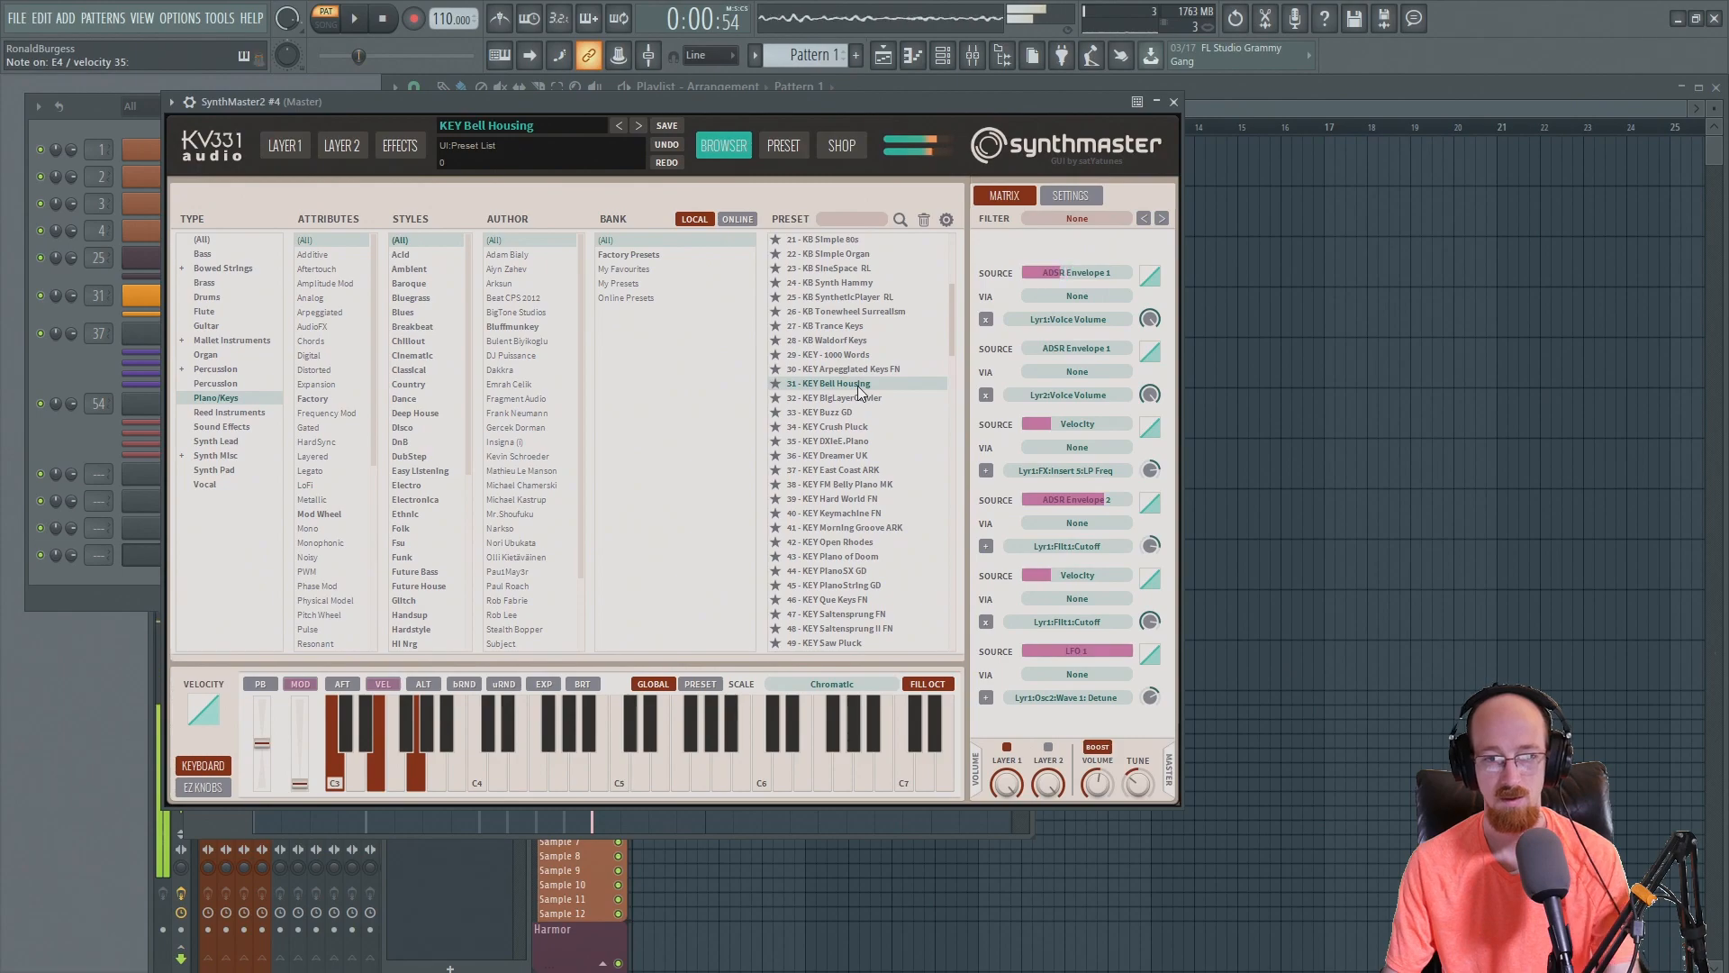
left_click(860, 599)
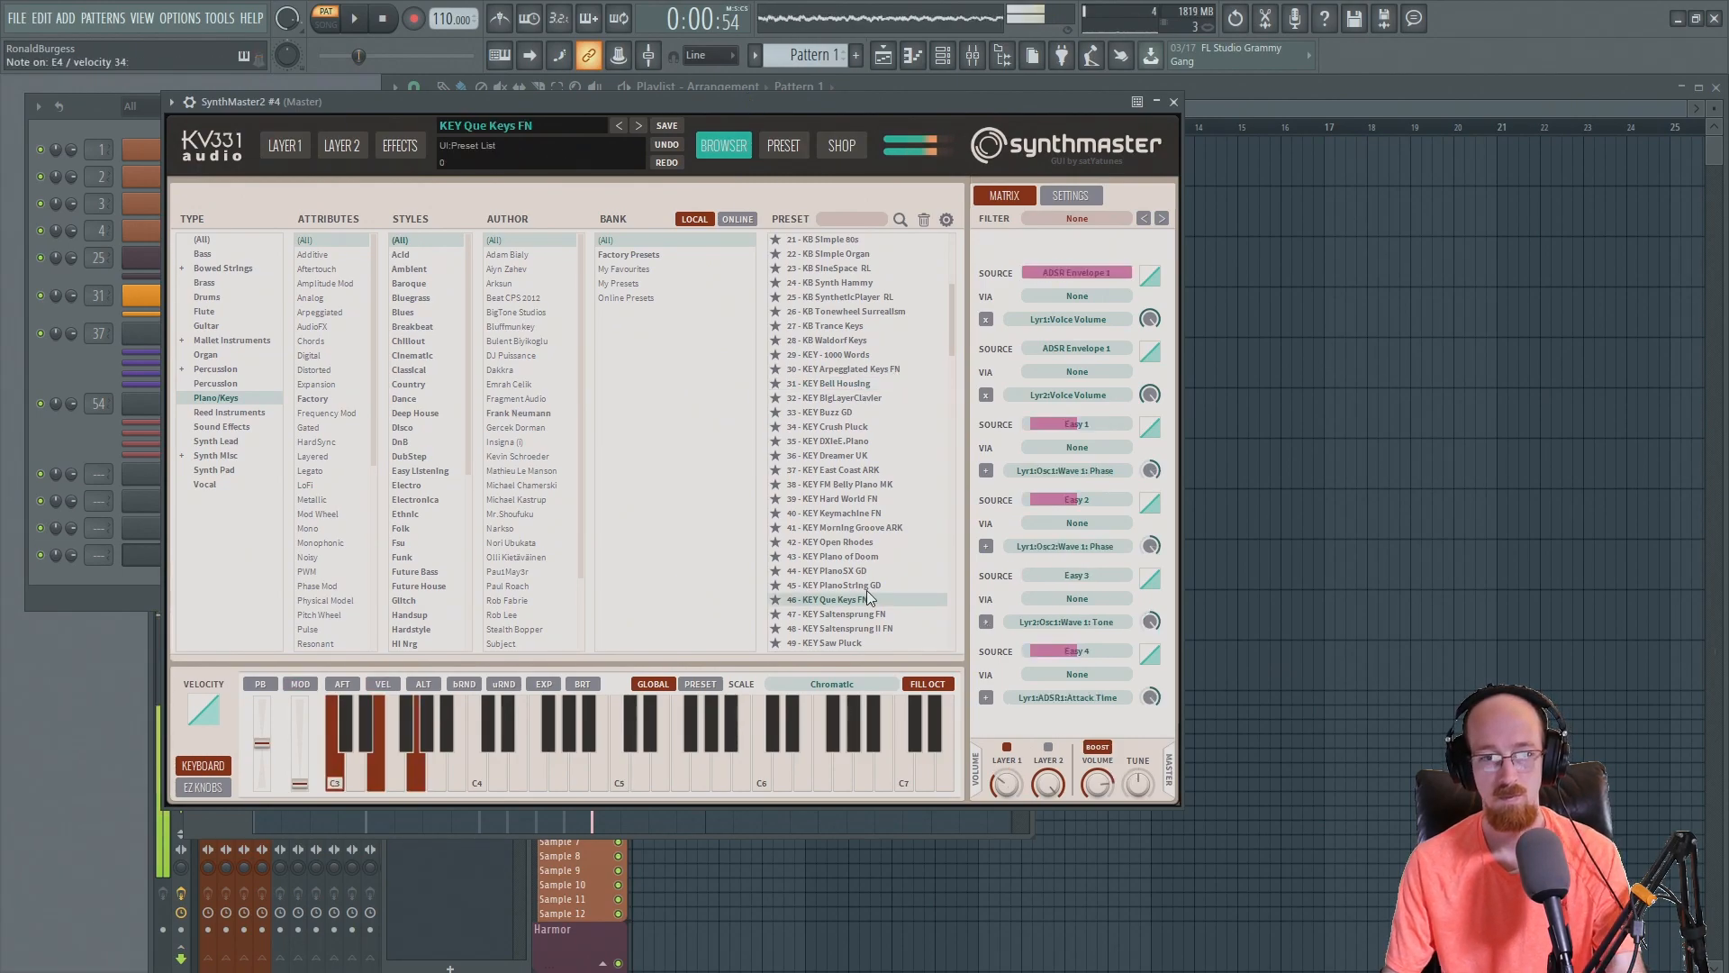
- Show the Layer 1 settings of SynthMaster2 #4 and initialize its preset
left_click(785, 147)
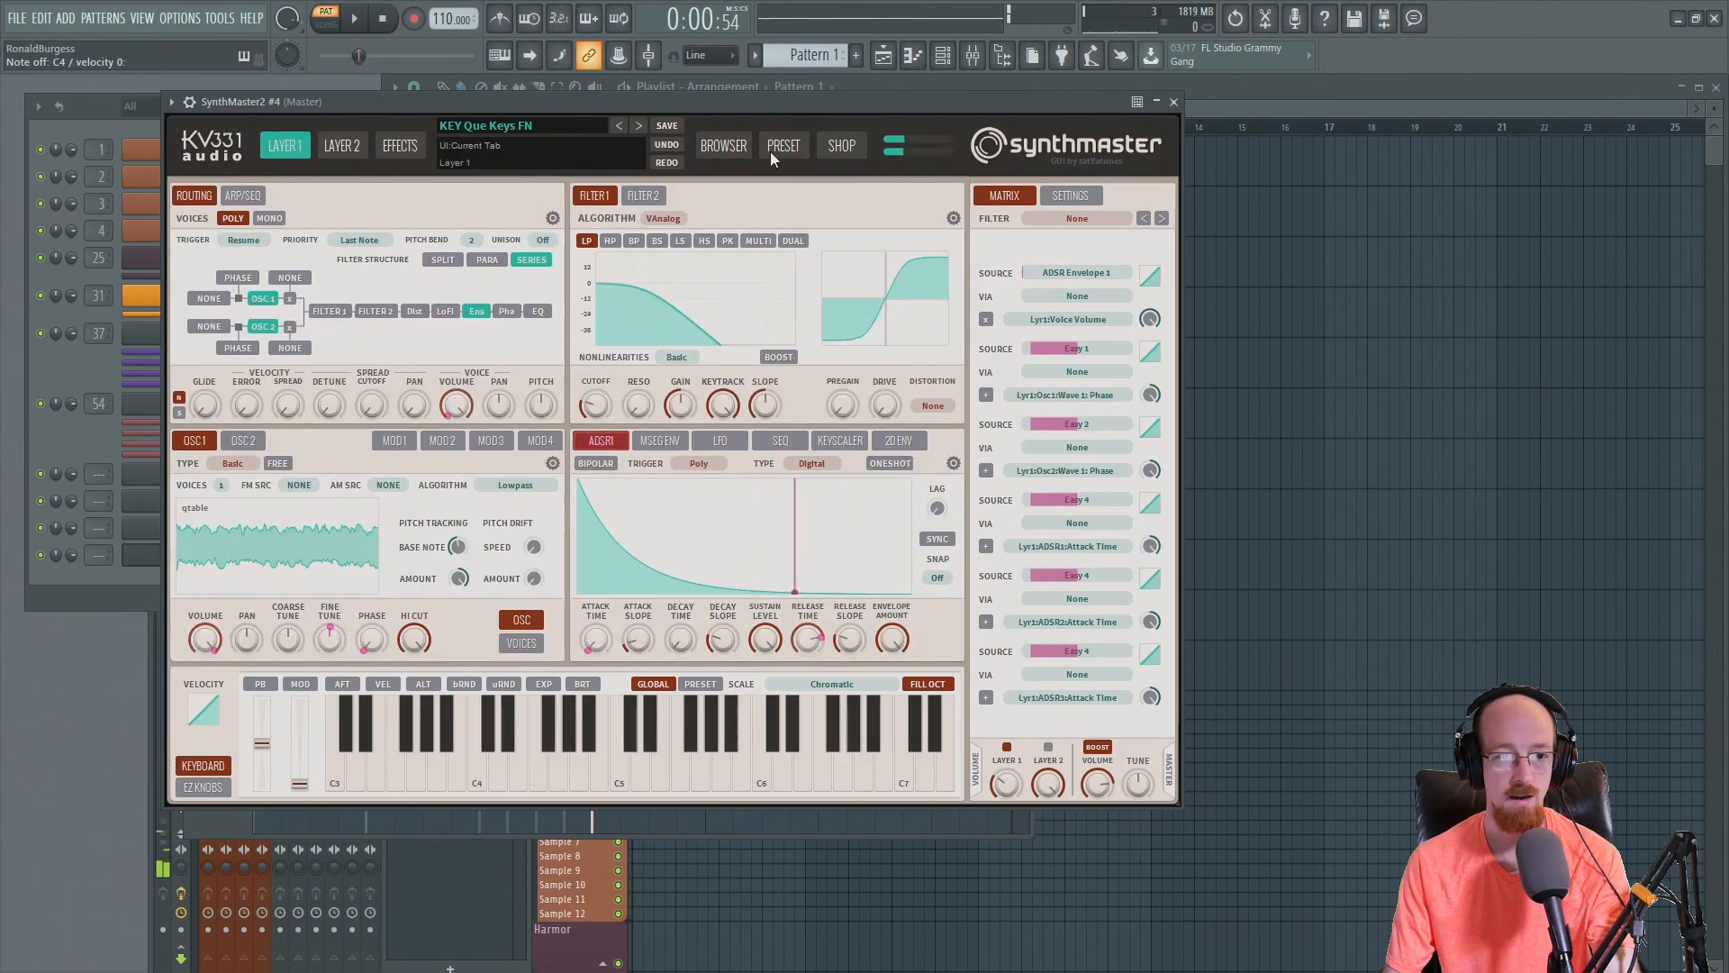
left_click(511, 127)
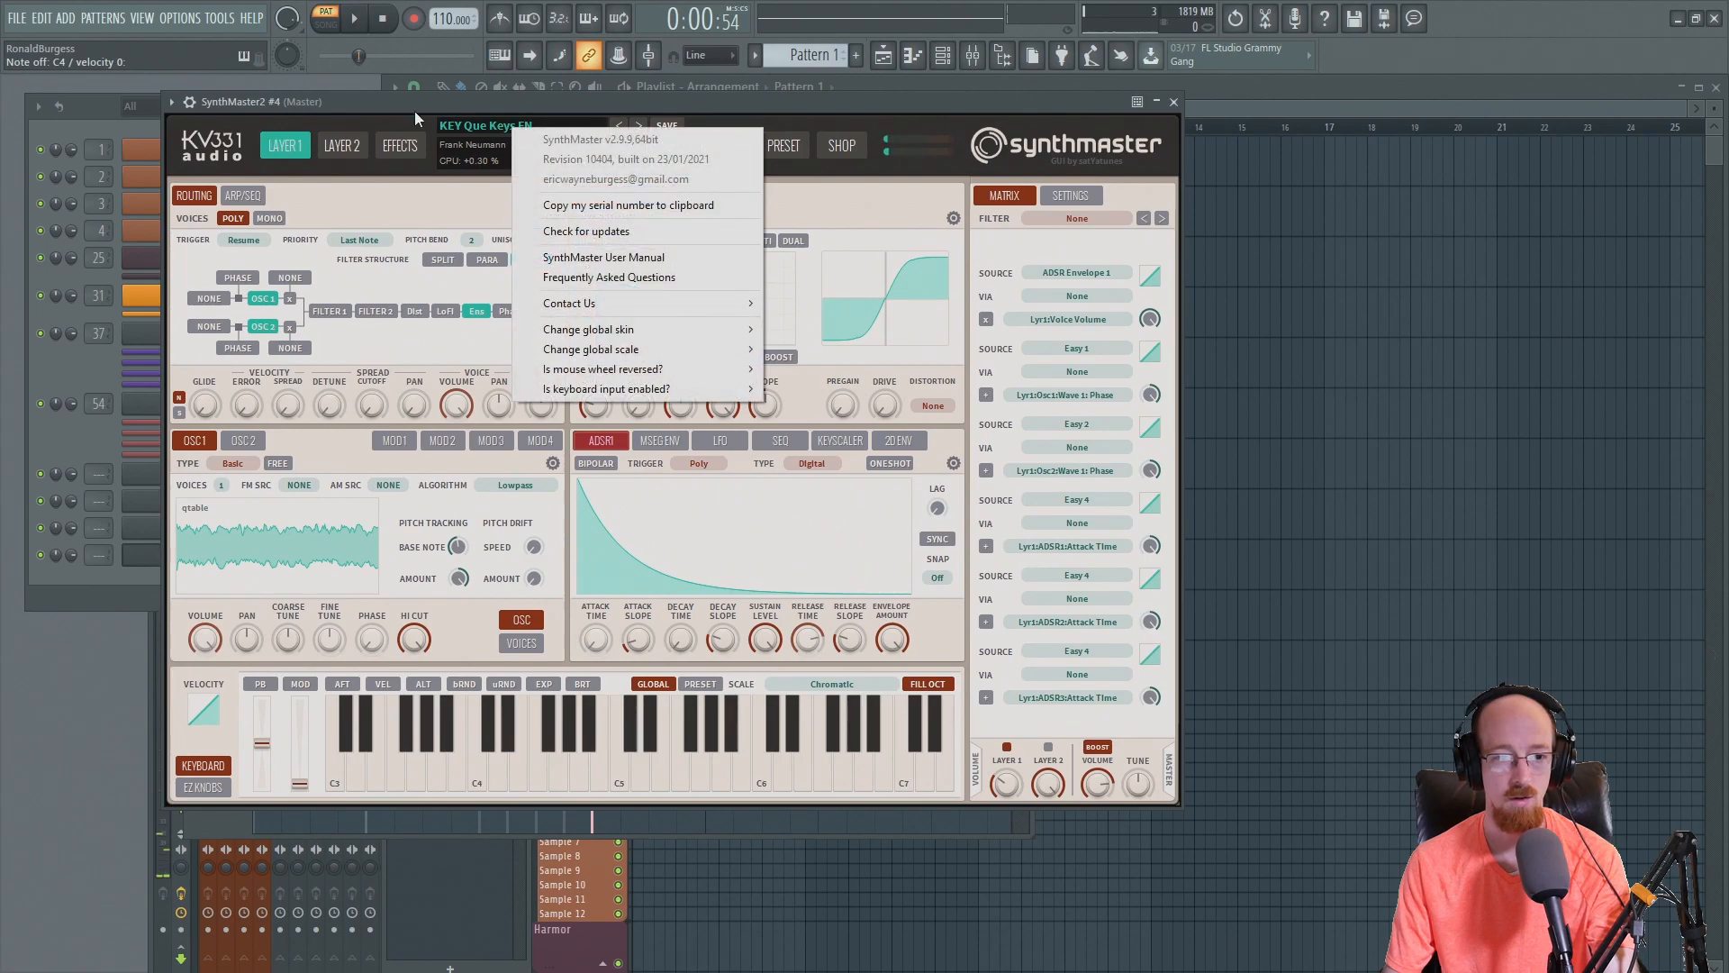
left_click(480, 125)
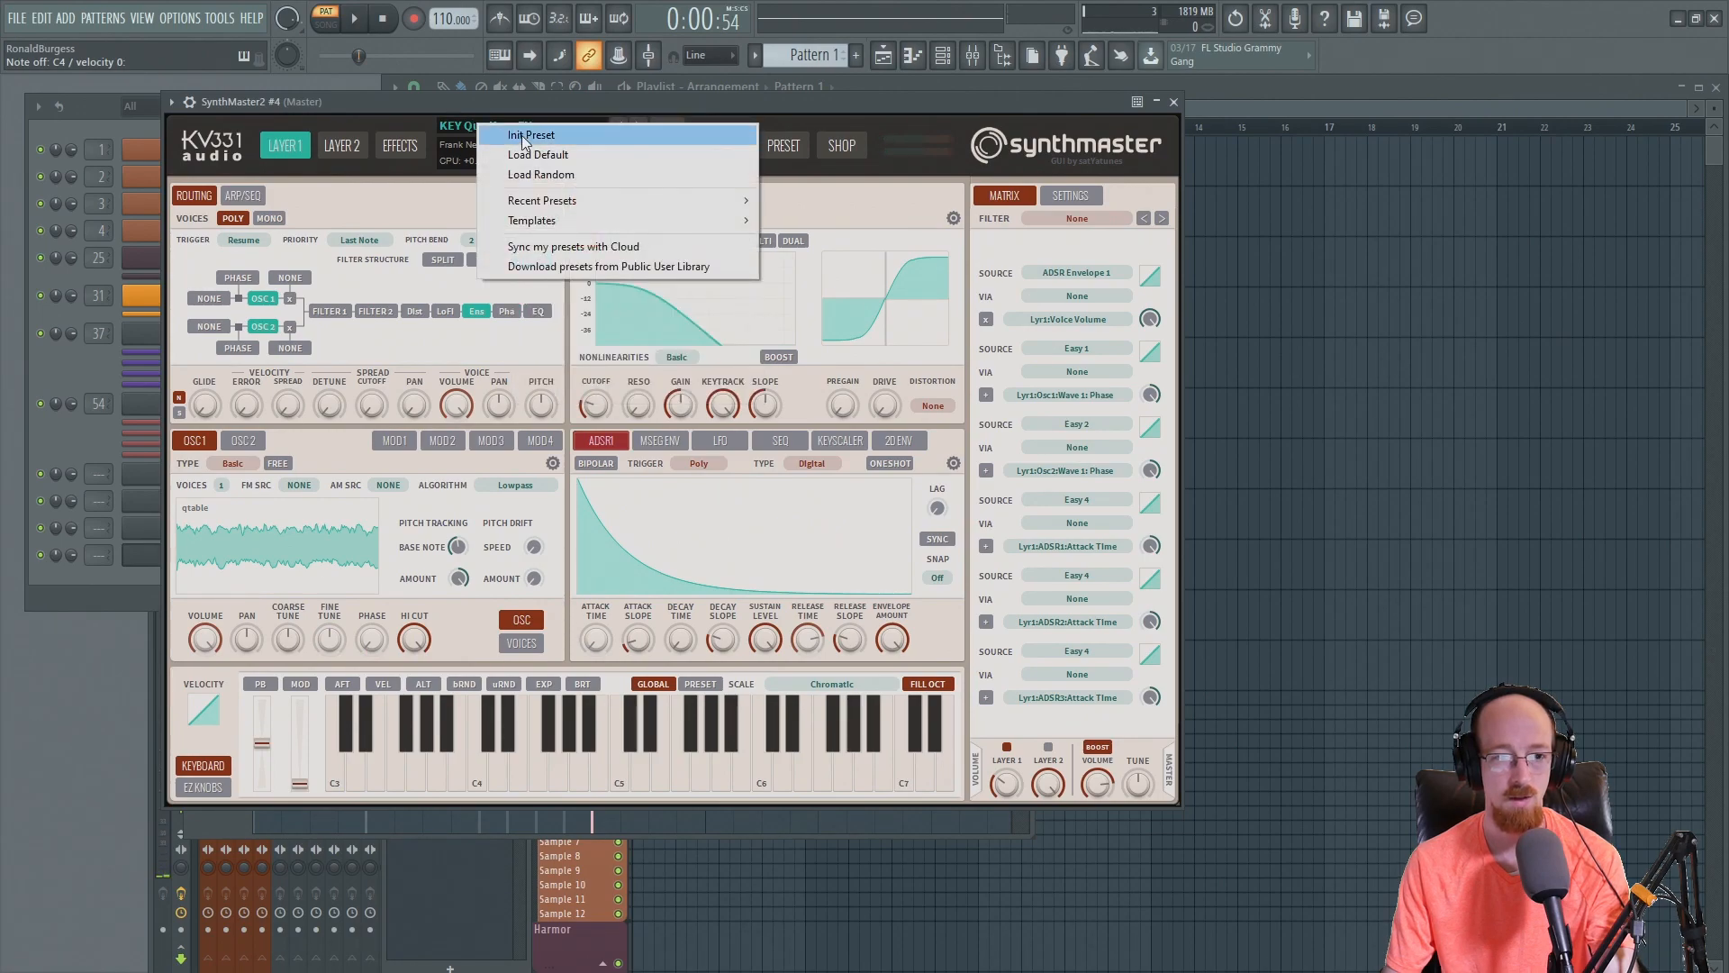
left_click(506, 135)
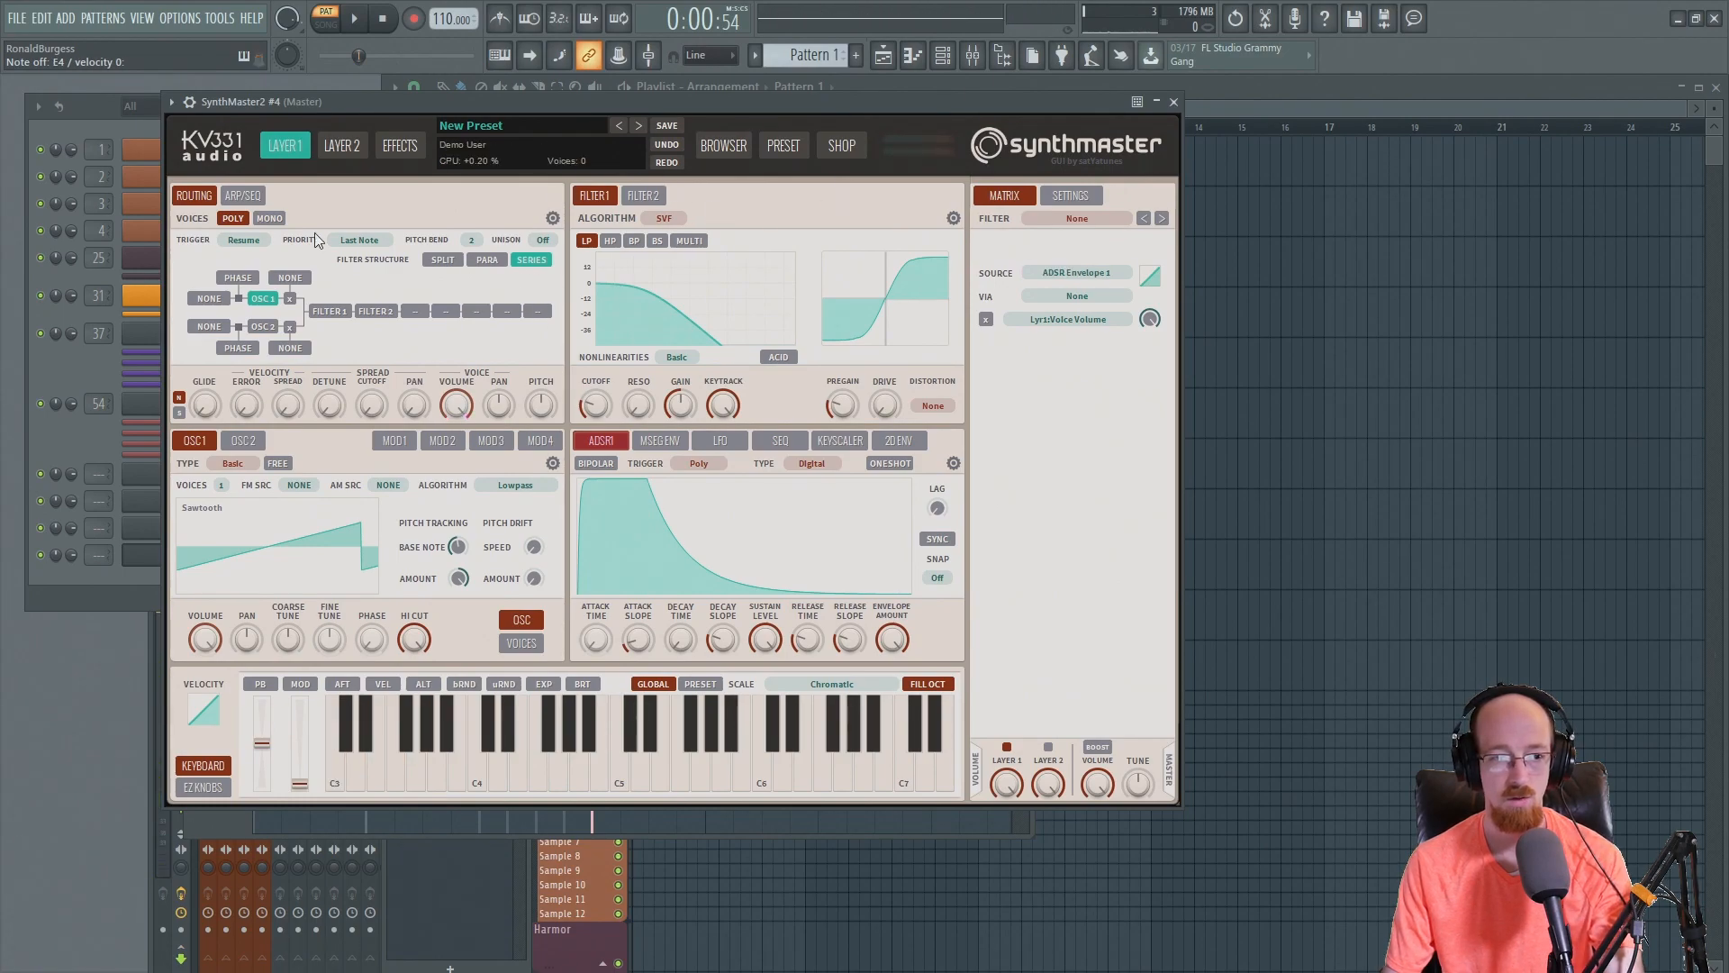
- Add an Ensemble effect to Insert 1 of Layer 1 and set its mix to about 0.83
left_click(401, 147)
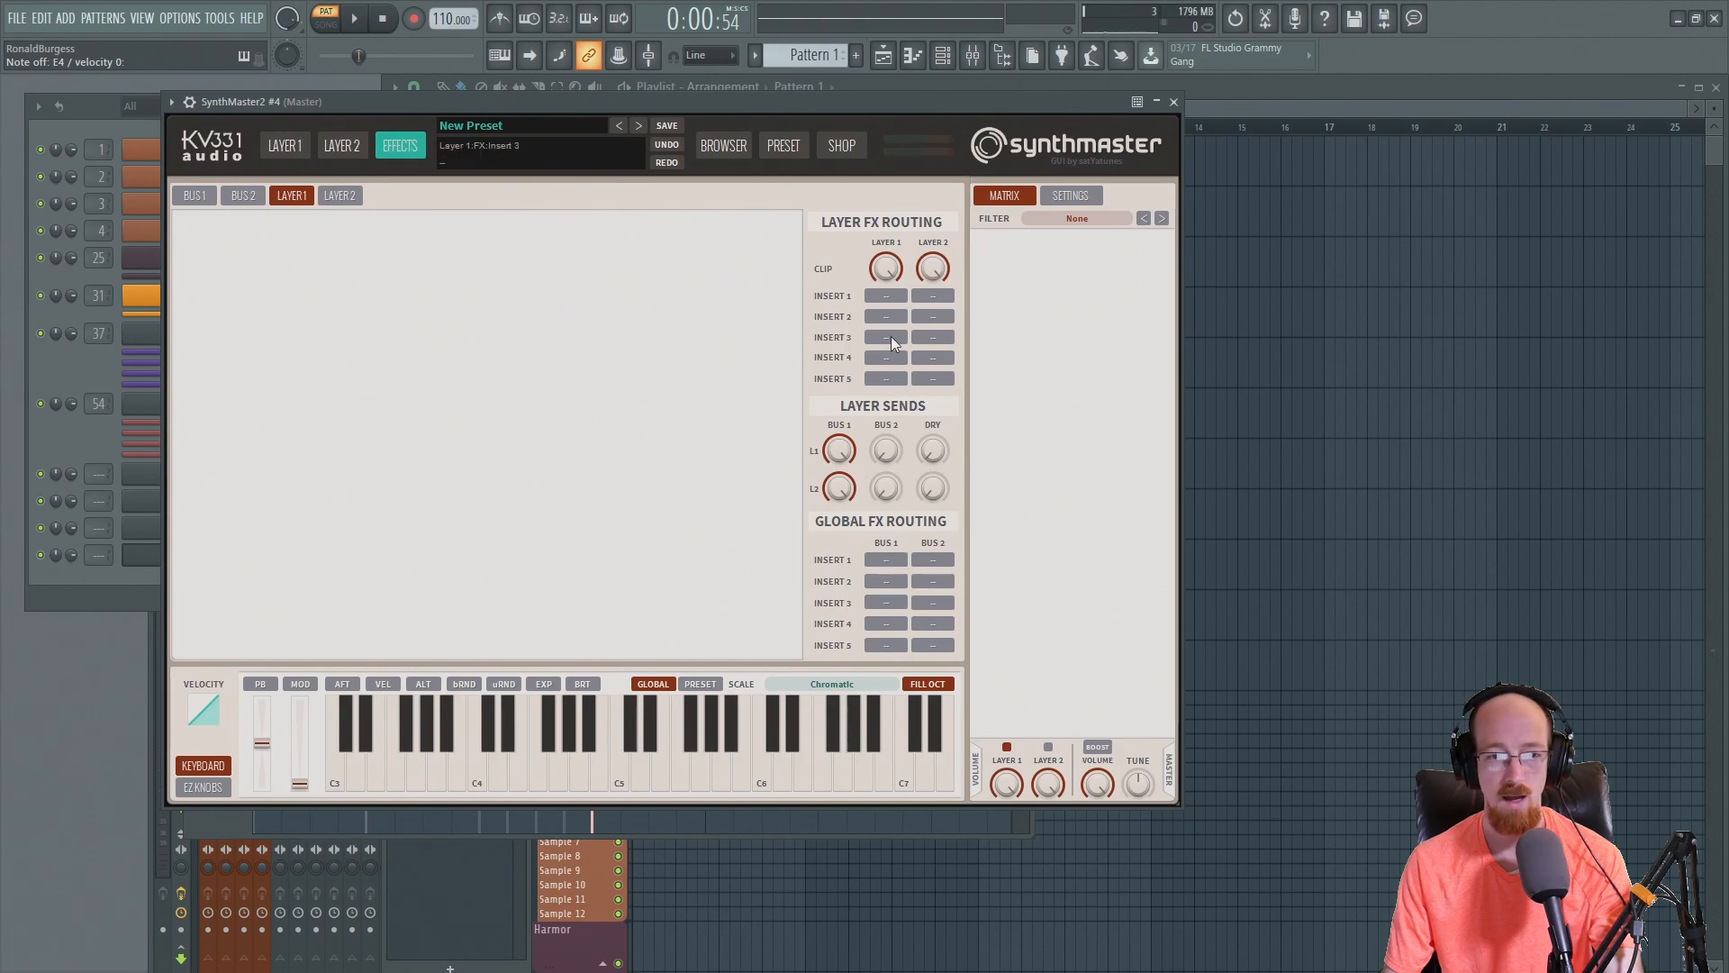
left_click(879, 300)
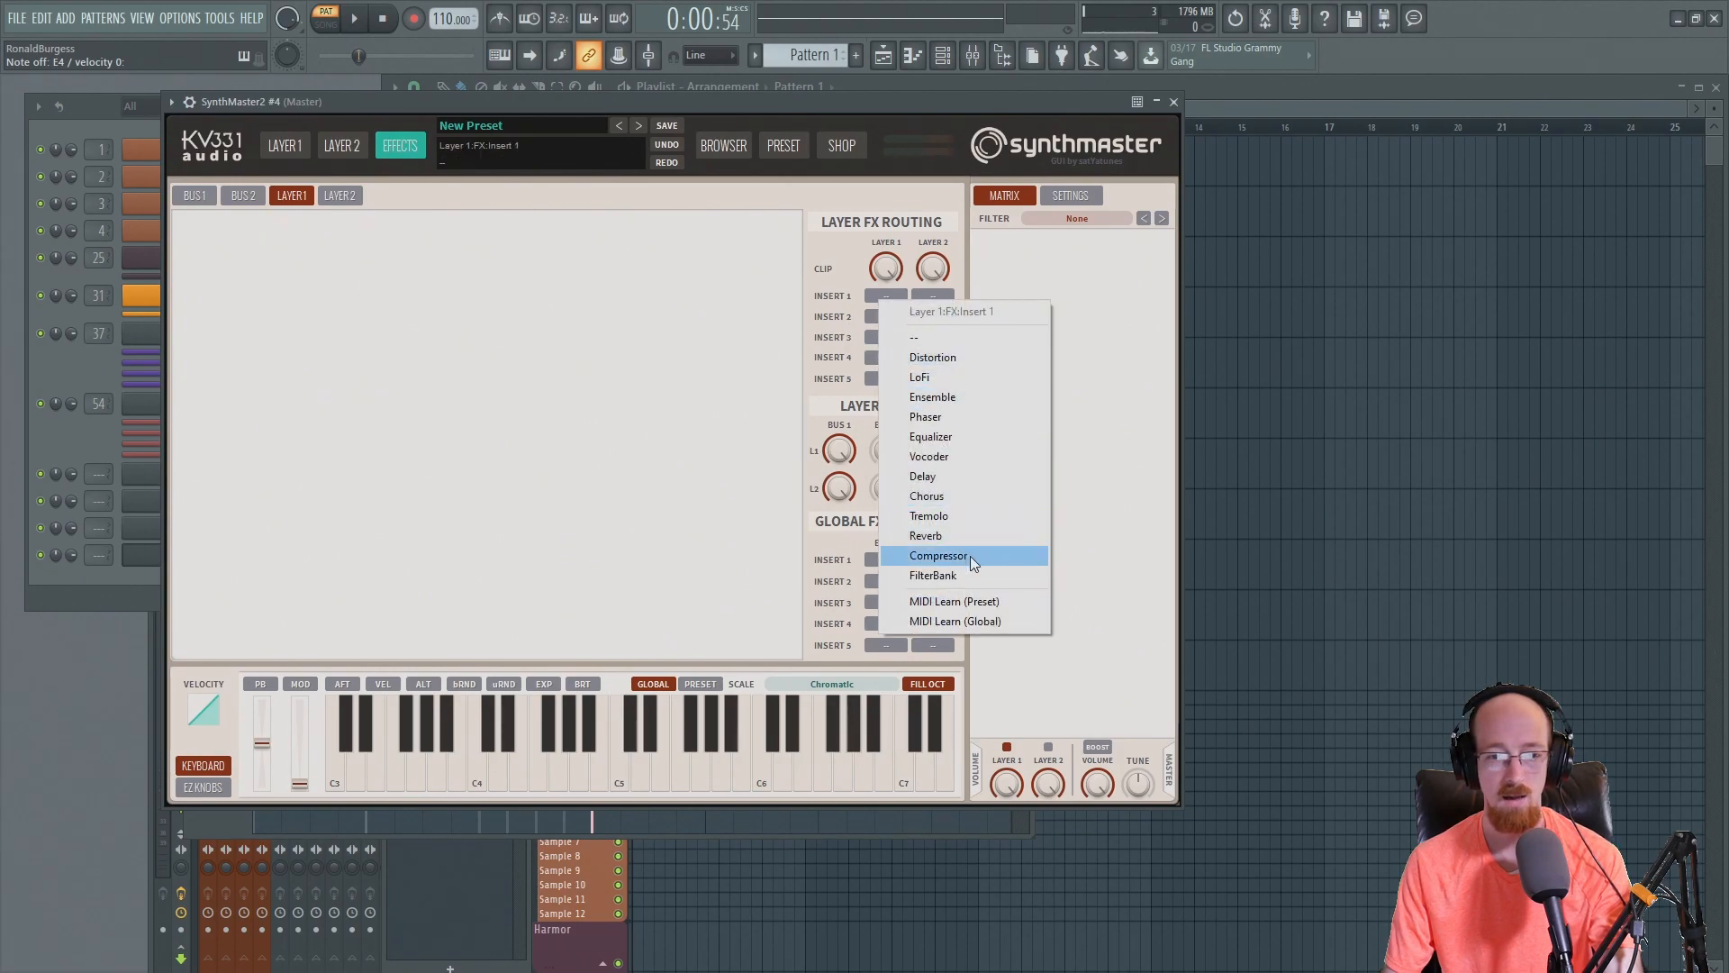
left_click(974, 402)
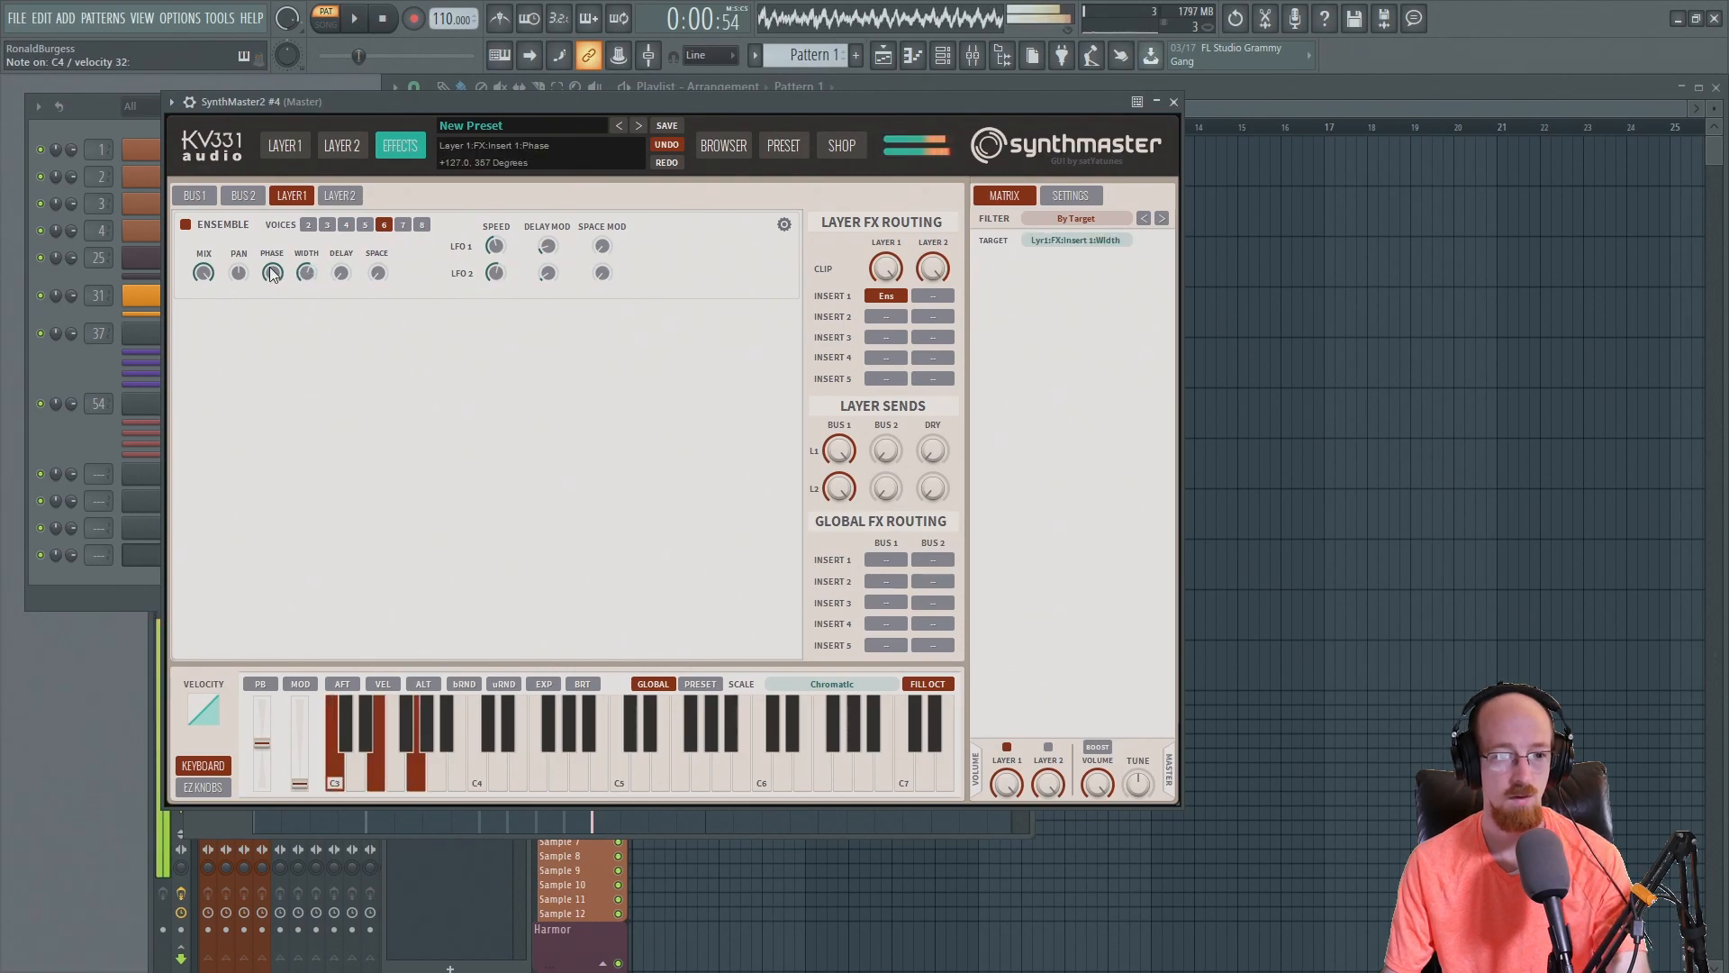
left_click_drag(207, 274, 211, 293)
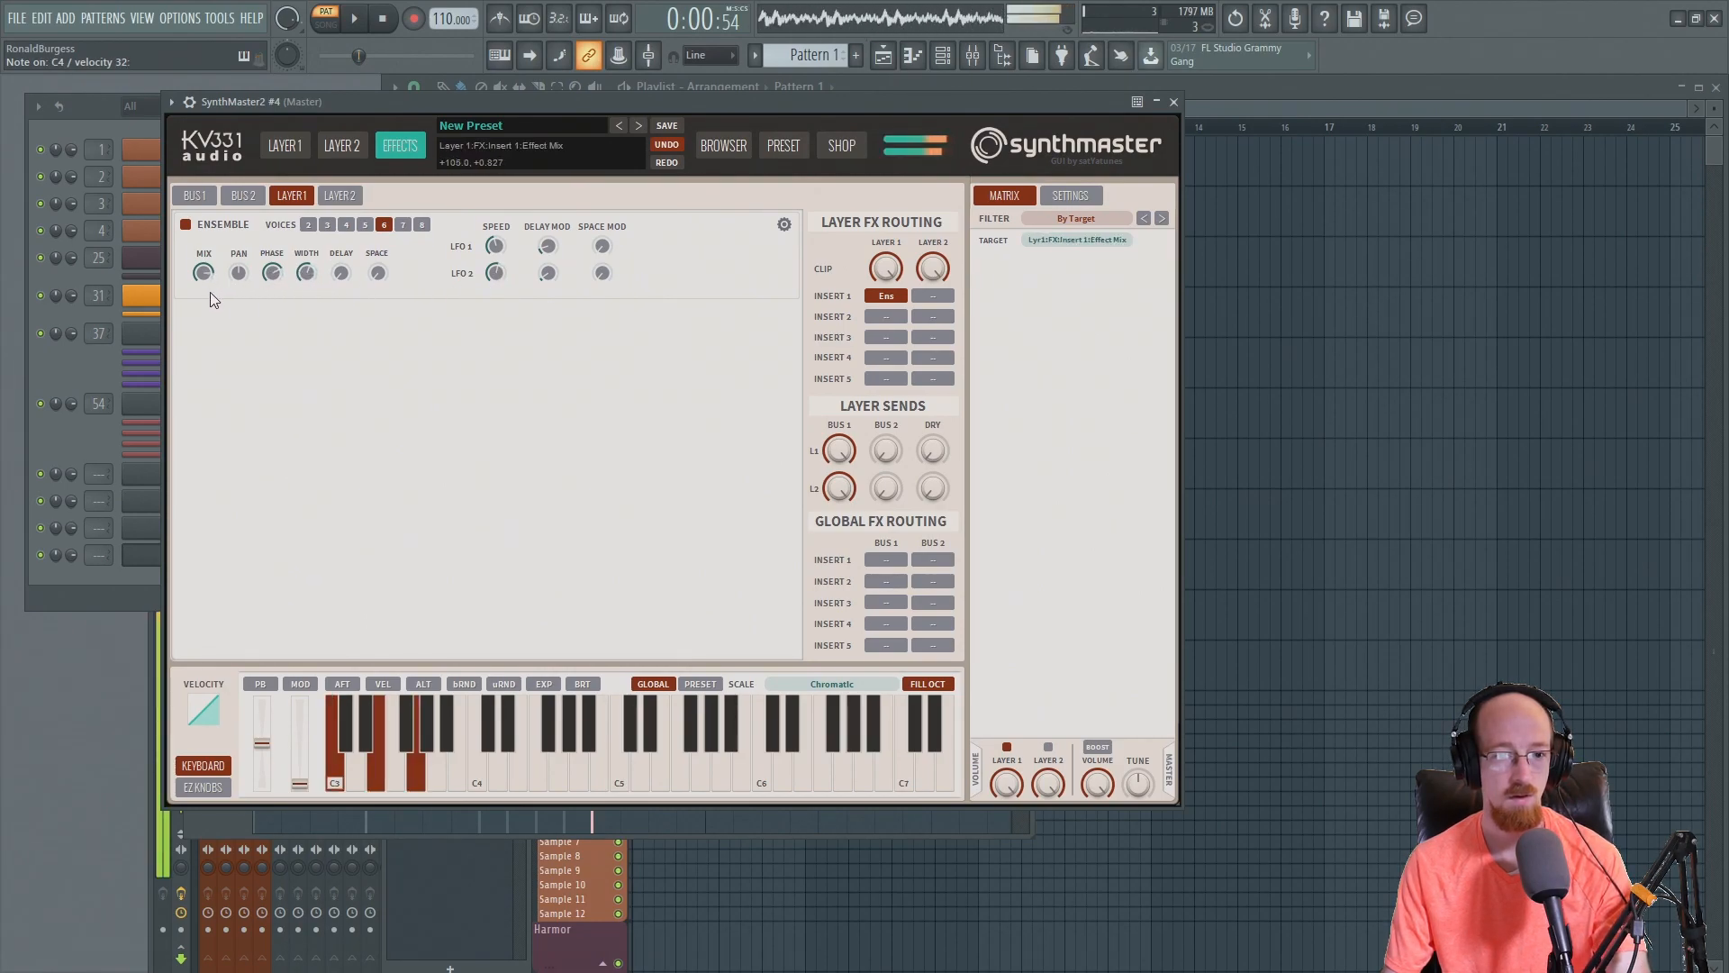
- Change the algorithm of Layer 1's Filter 1 to VAnalog and adjust its cutoff to let more highs through
left_click(284, 145)
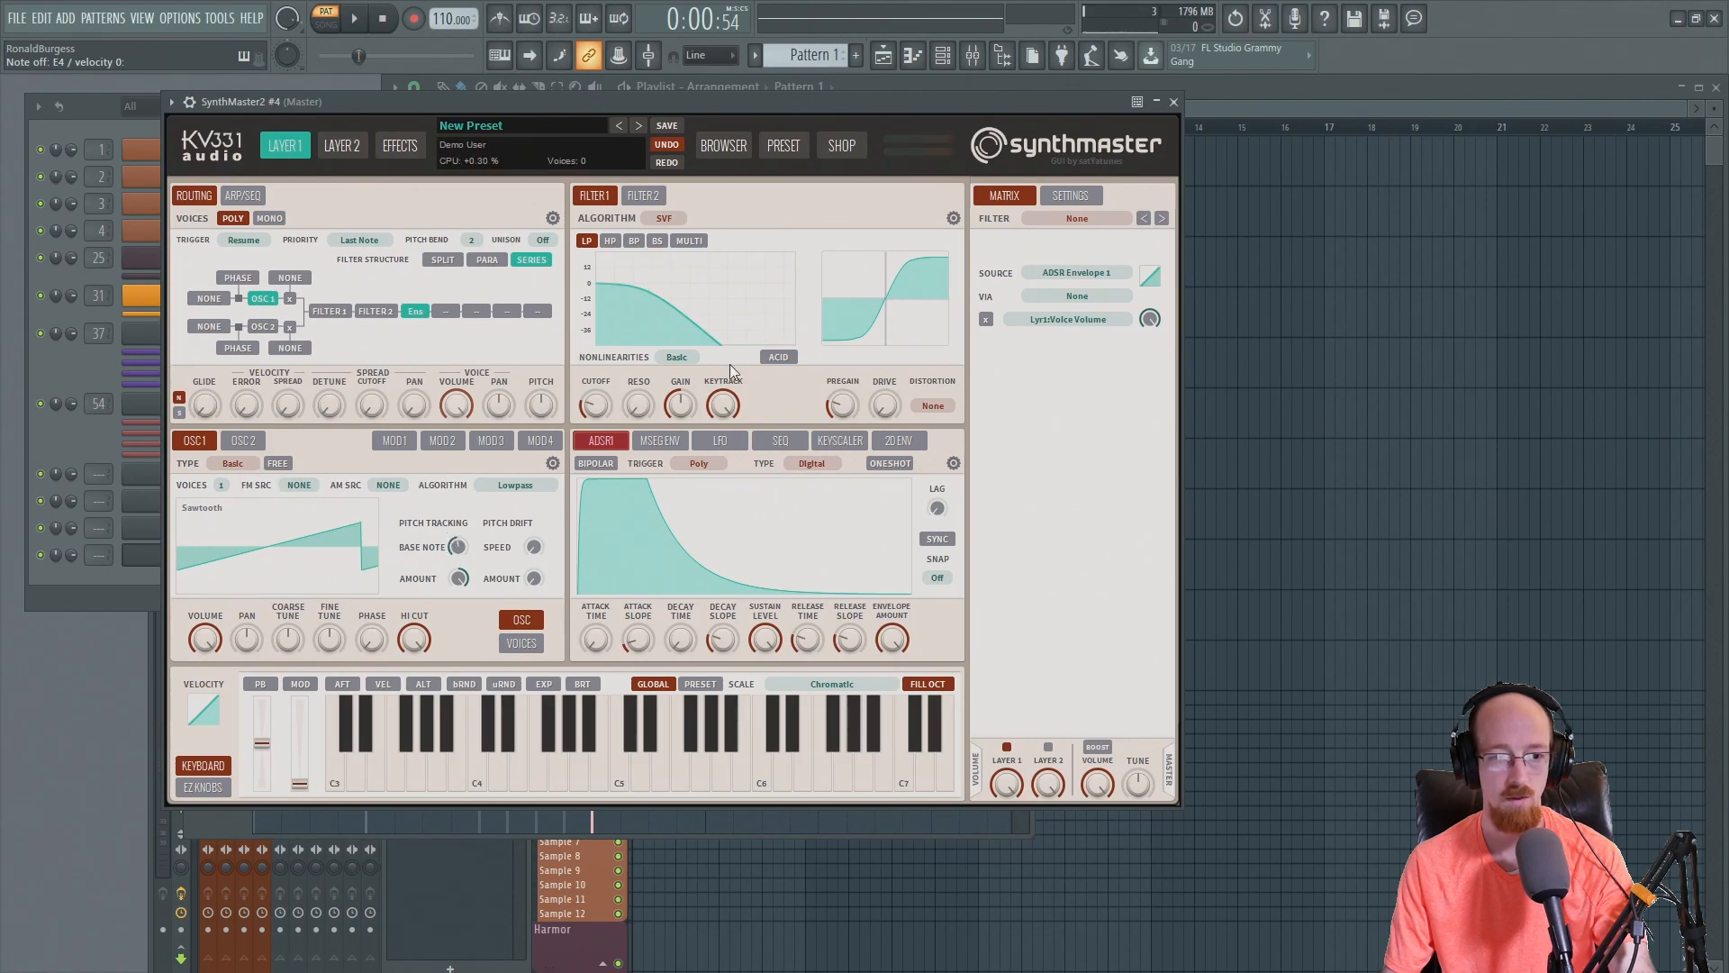
left_click_drag(597, 414, 612, 281)
left_click(664, 219)
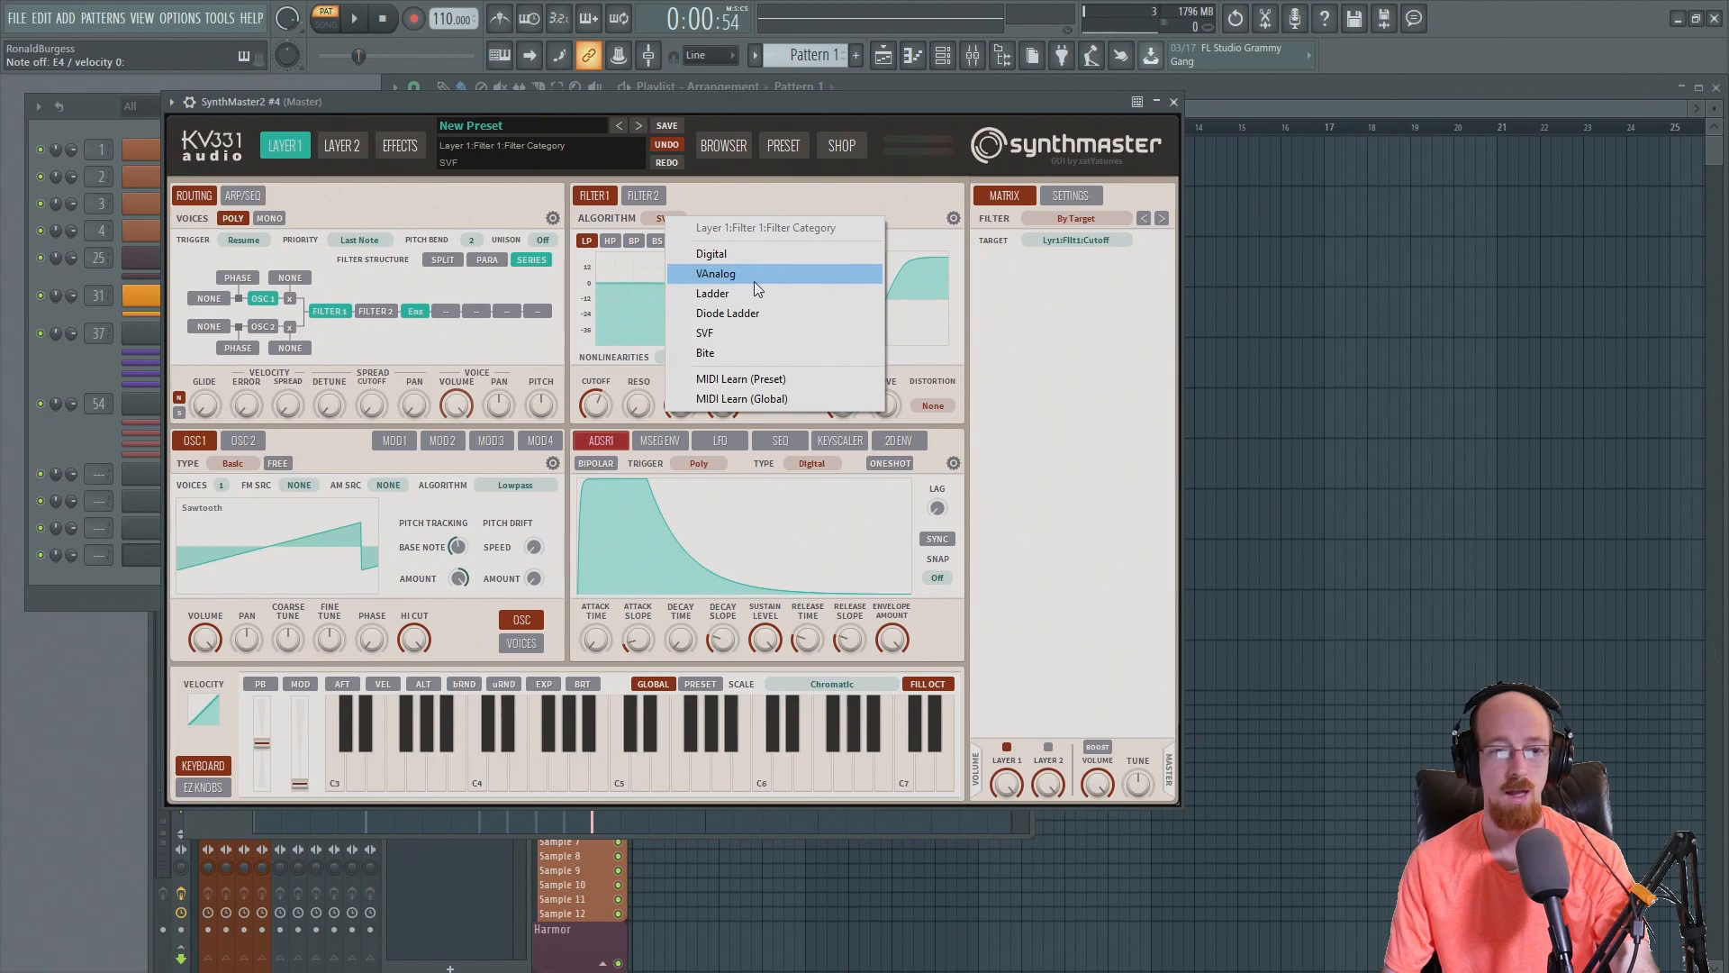
left_click(755, 283)
left_click_drag(607, 418, 601, 373)
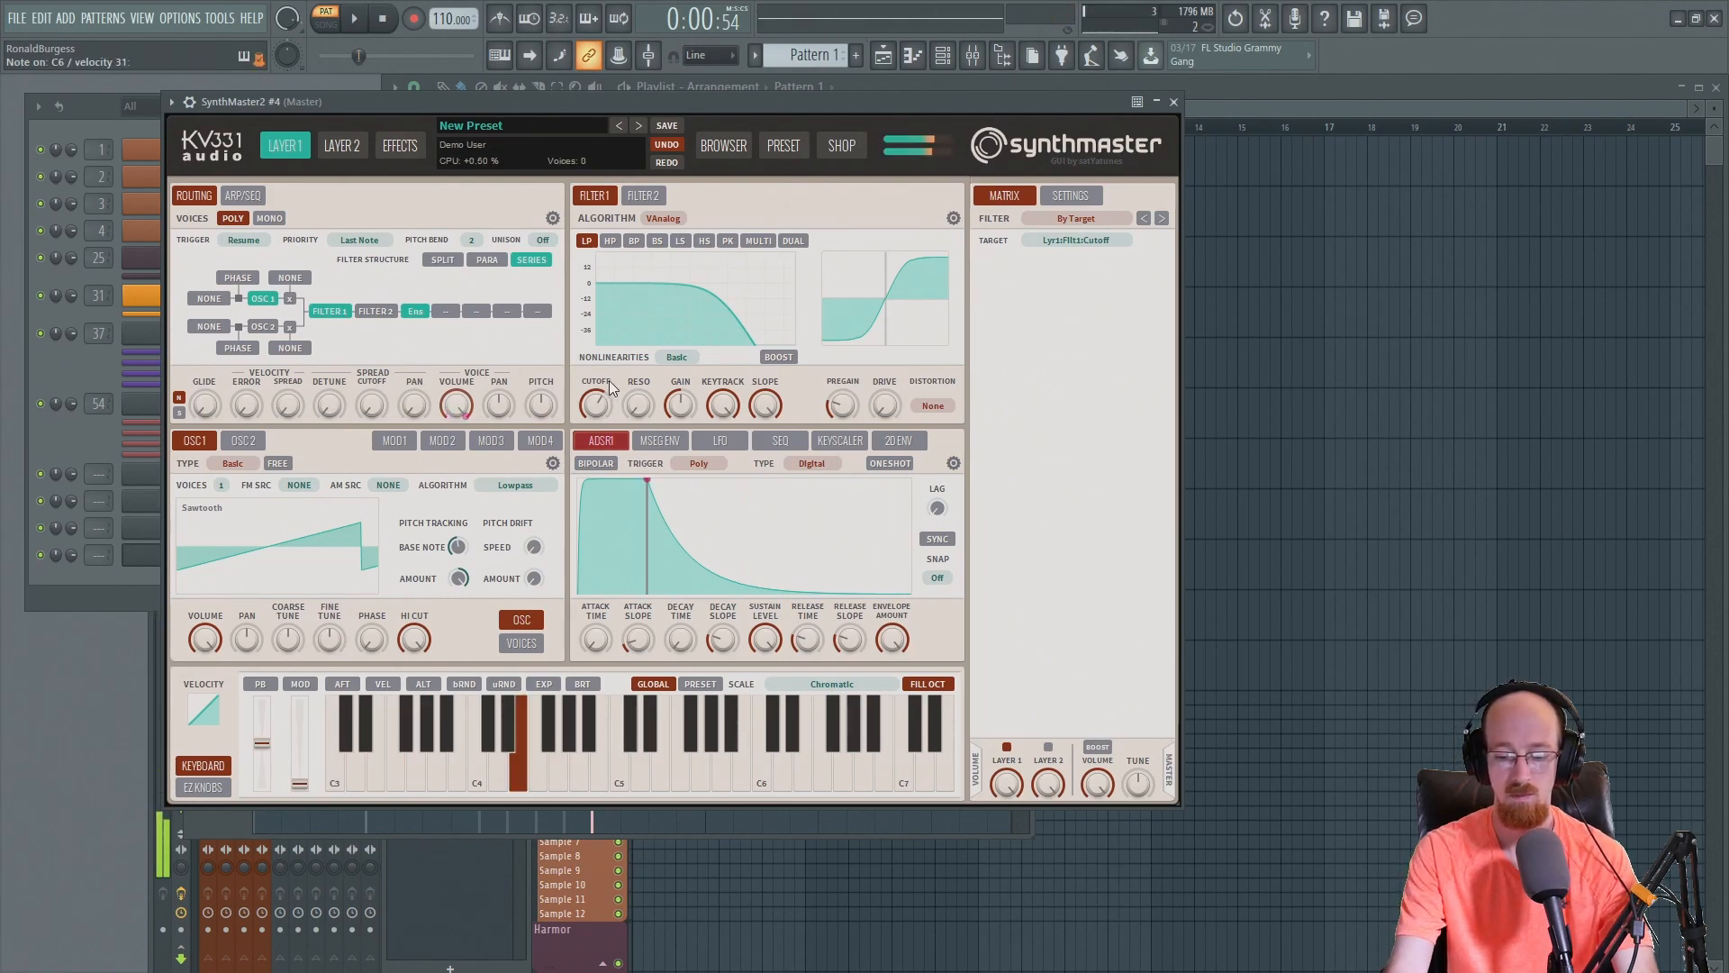
- Bring up the channel rack and play the pattern to hear the initialized SynthMaster2 #4 sound
left_click(83, 436)
key("space")
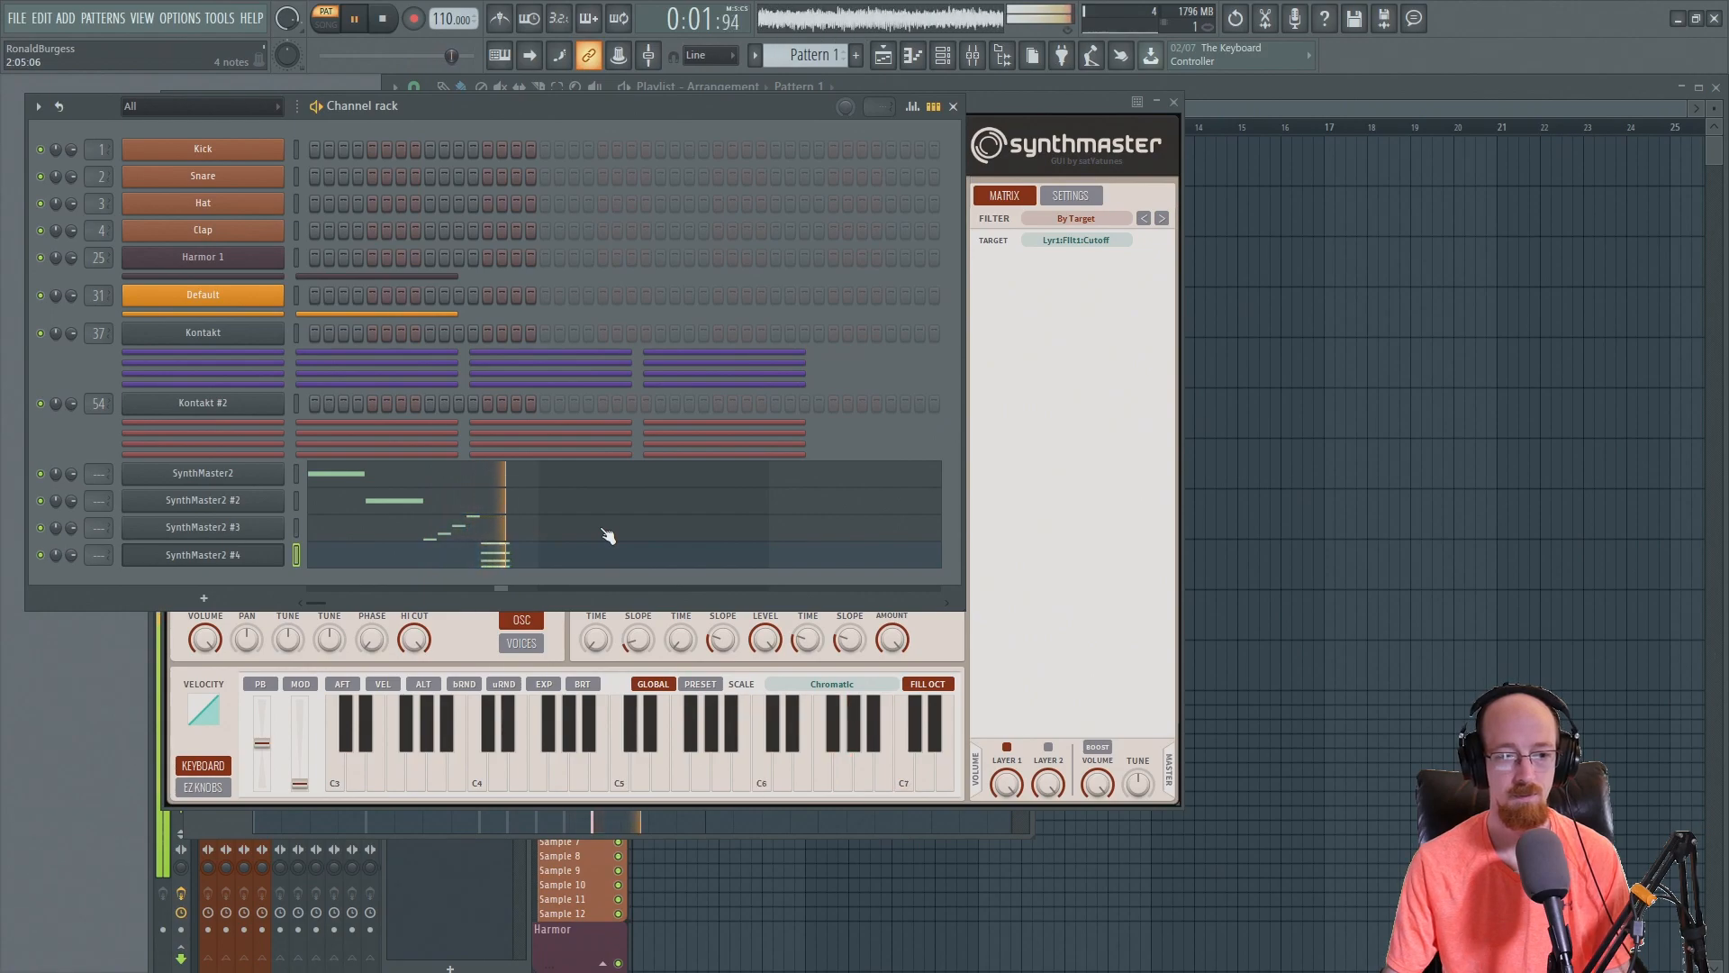
key("space")
- Transpose the four-note chord of SynthMaster2 #4 down one octave to start at C6, auditioning it in playback
left_click(522, 540)
scroll(568, 433, "down", 2)
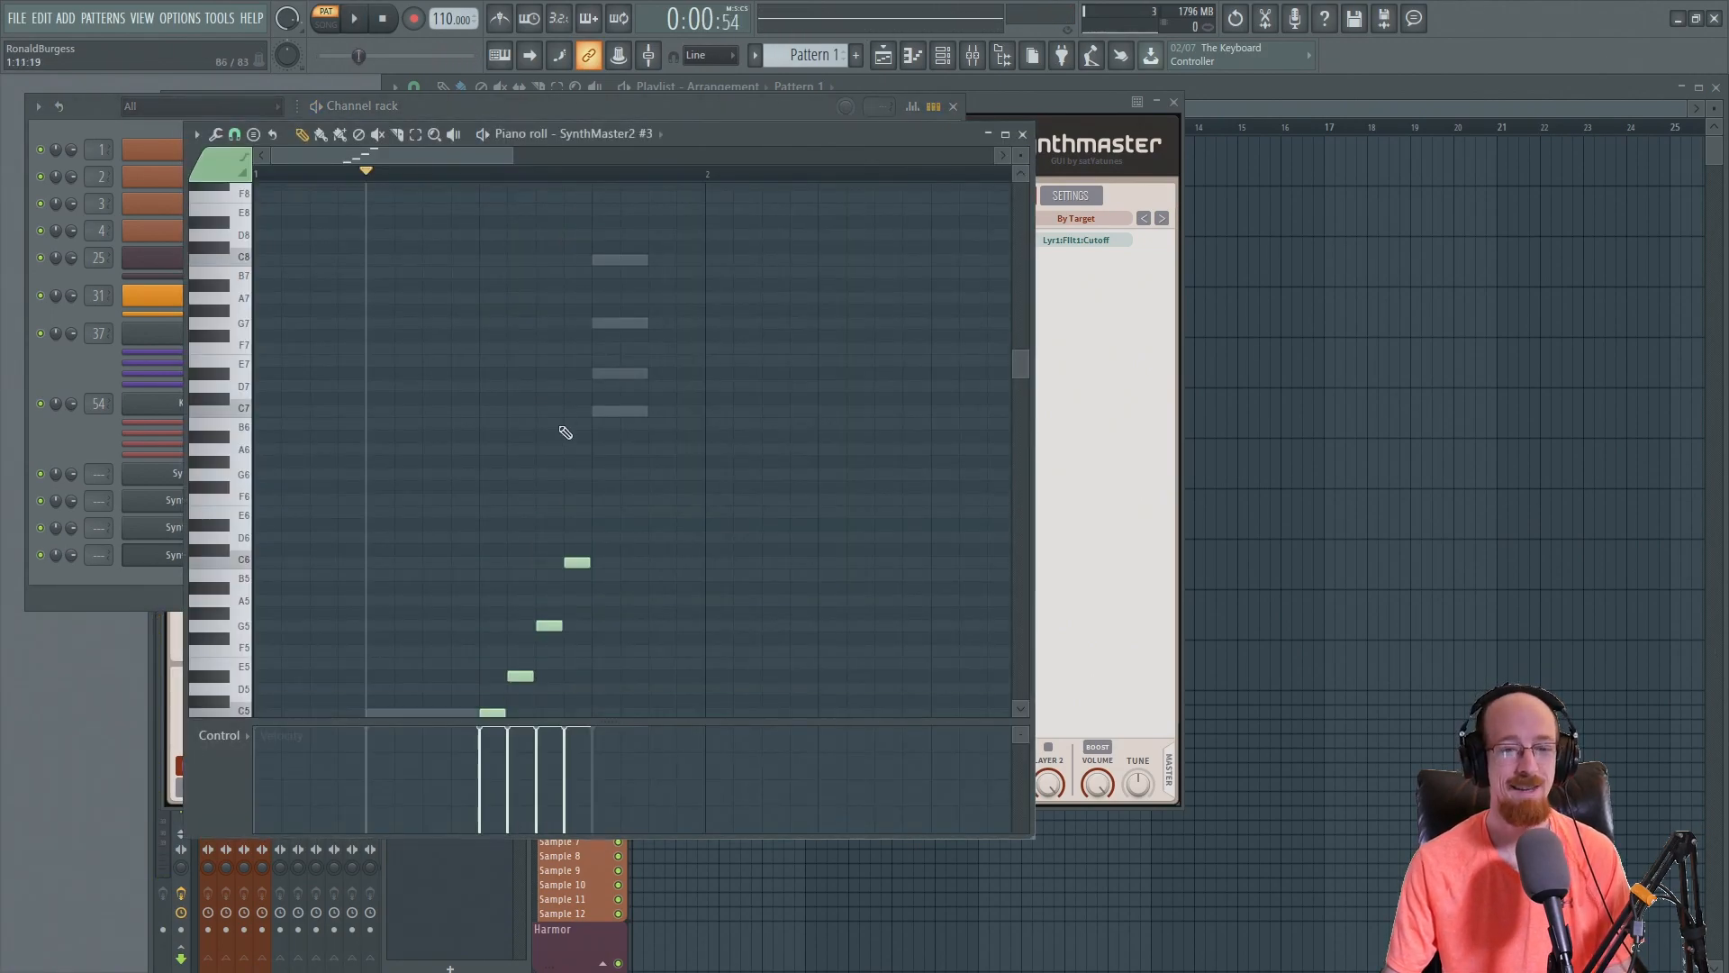
double_click(620, 395)
left_click_drag(529, 191, 765, 416)
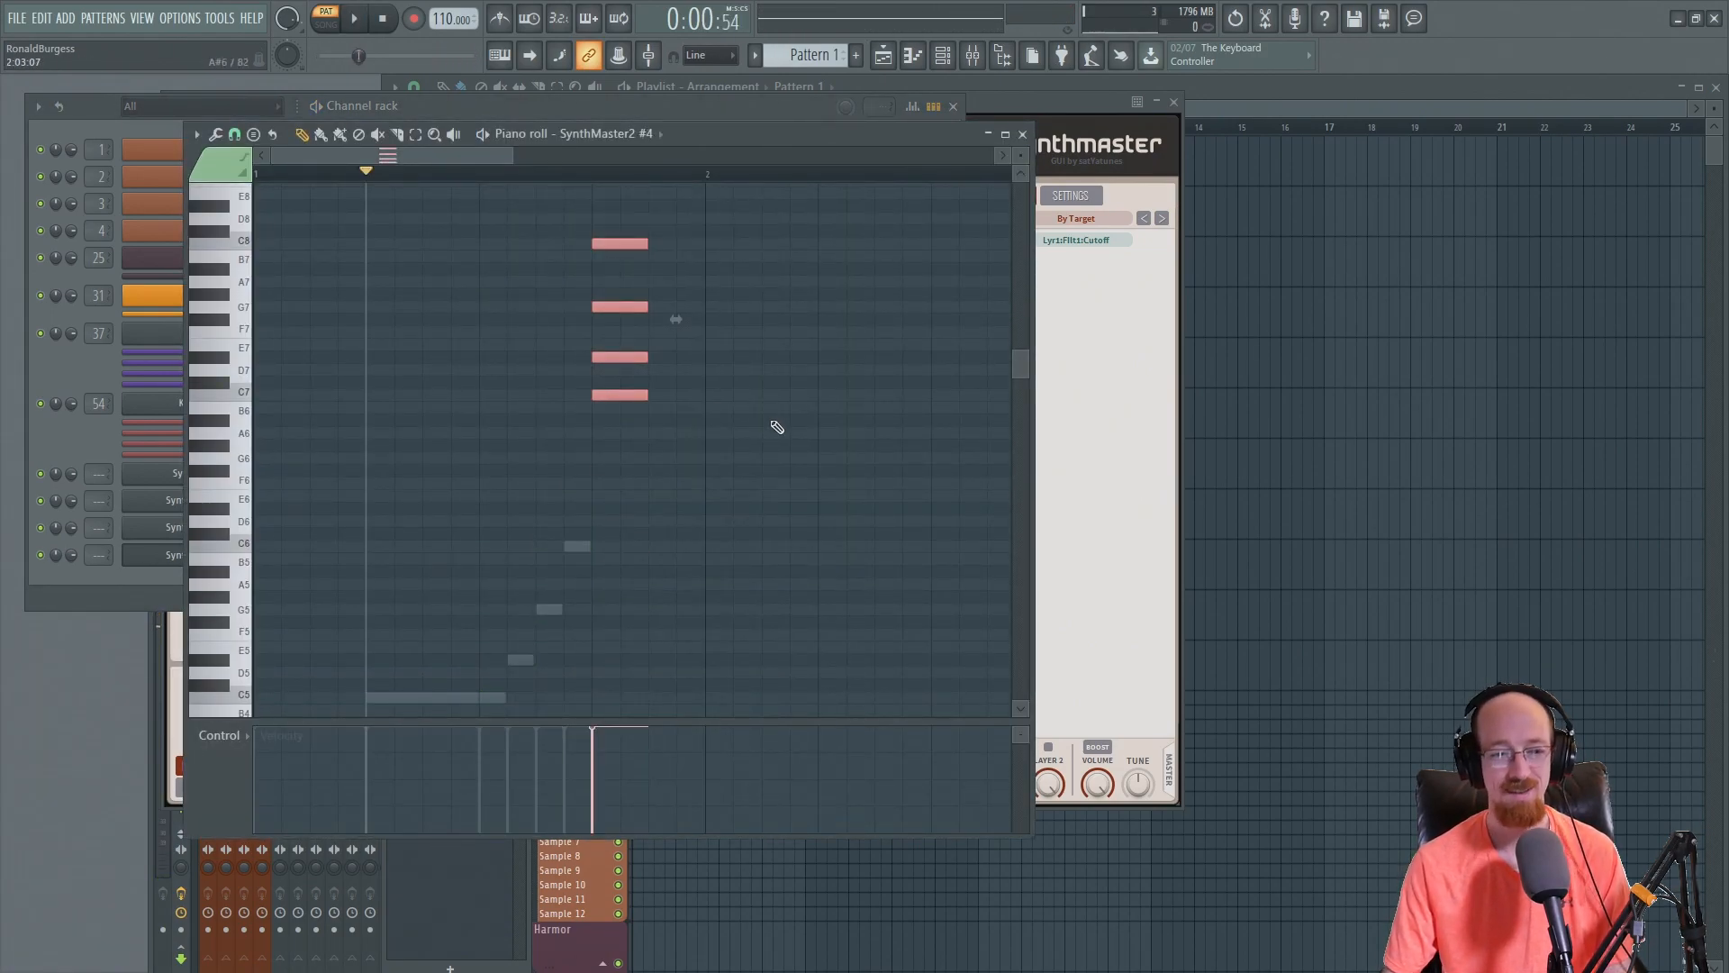
key("space")
scroll(777, 432, "up", 2)
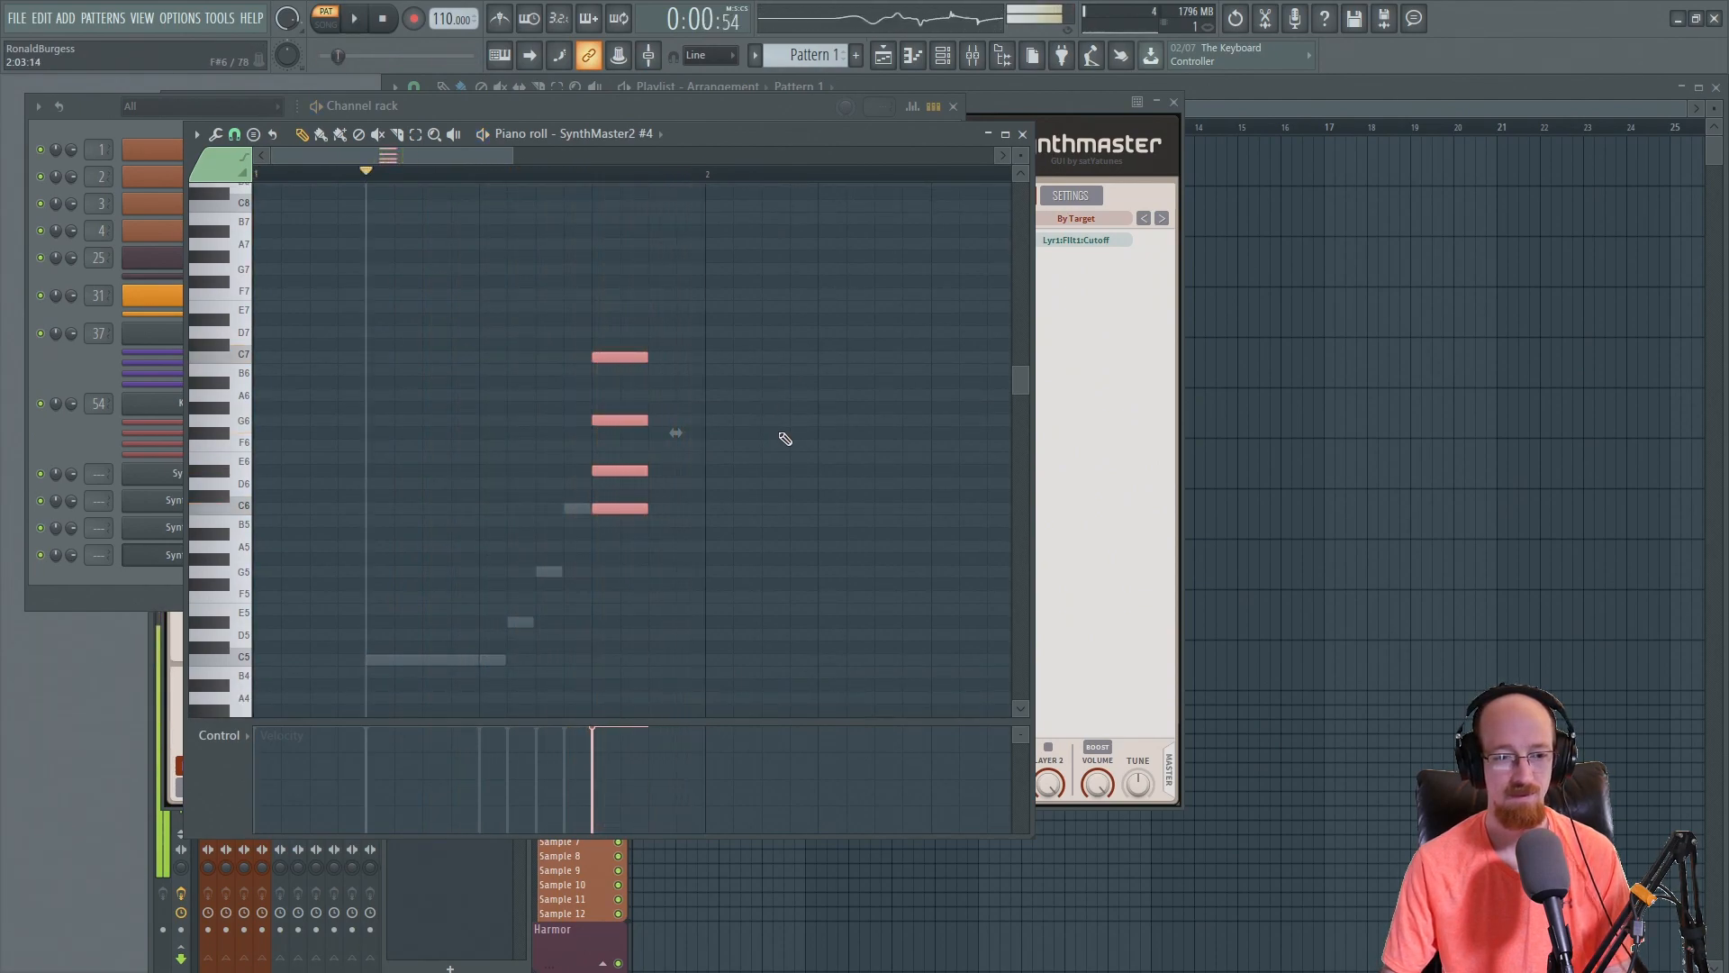
key("ctrl+Down")
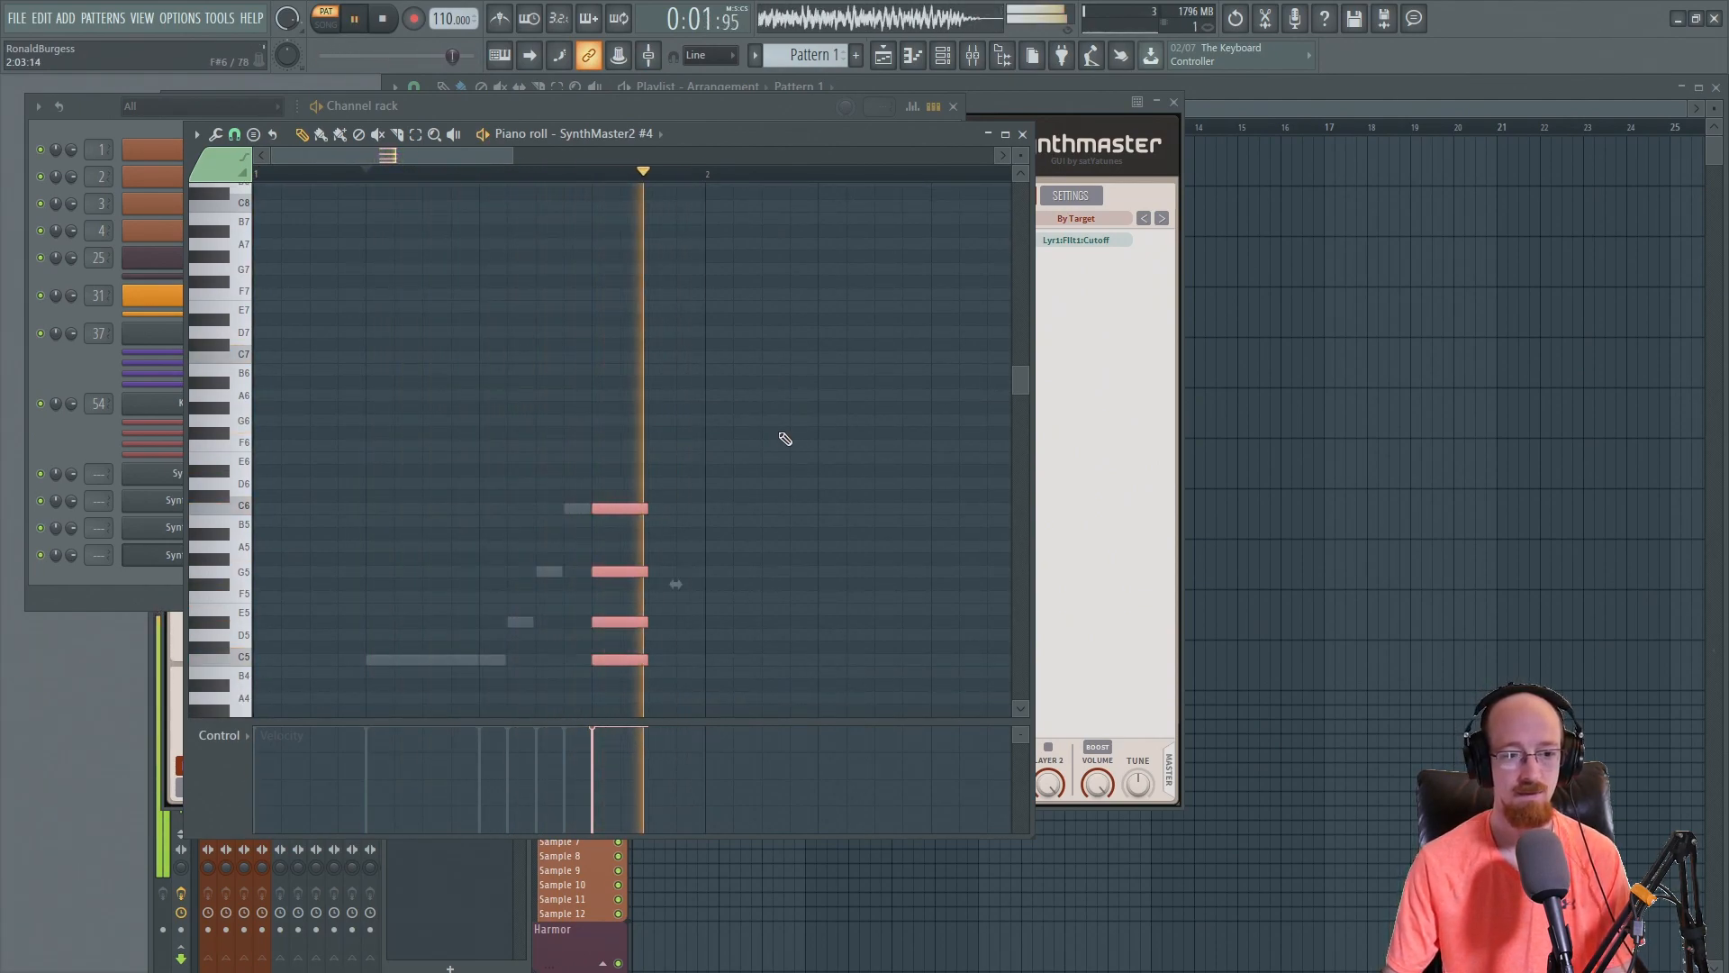
key("space")
key("ctrl+Up")
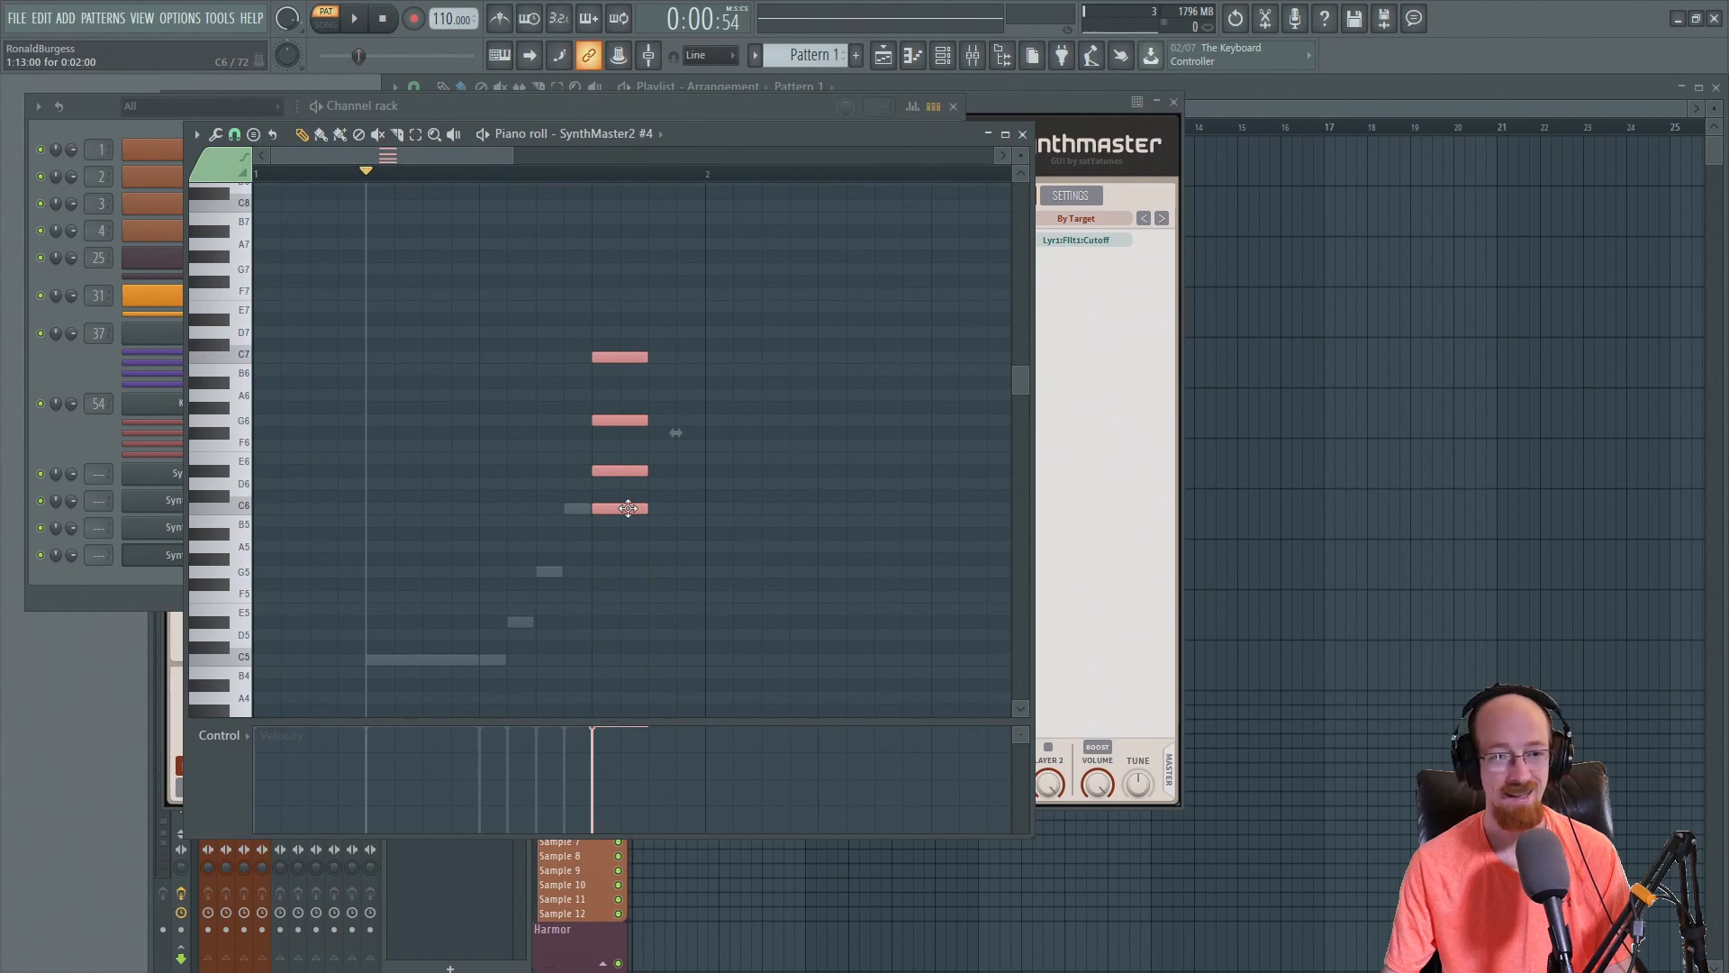
- Close the synth and piano roll windows, place Pattern 1 at bar 1 of the playlist's Master track and switch to song mode
left_click(1178, 102)
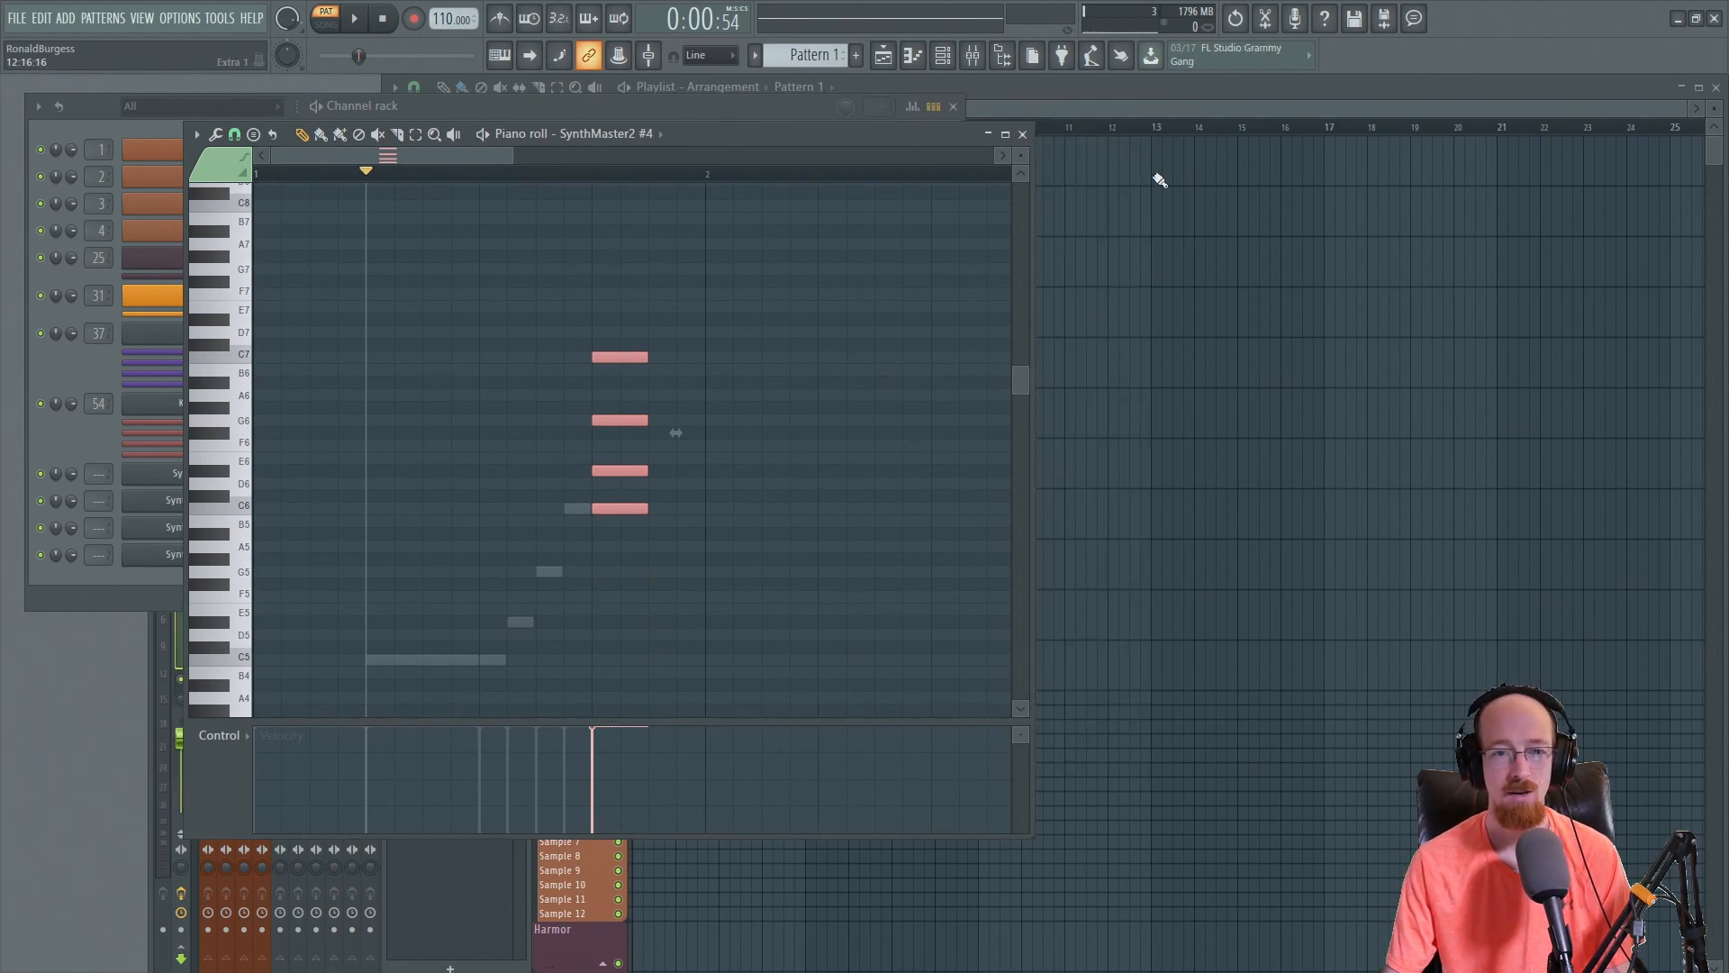
left_click(1022, 135)
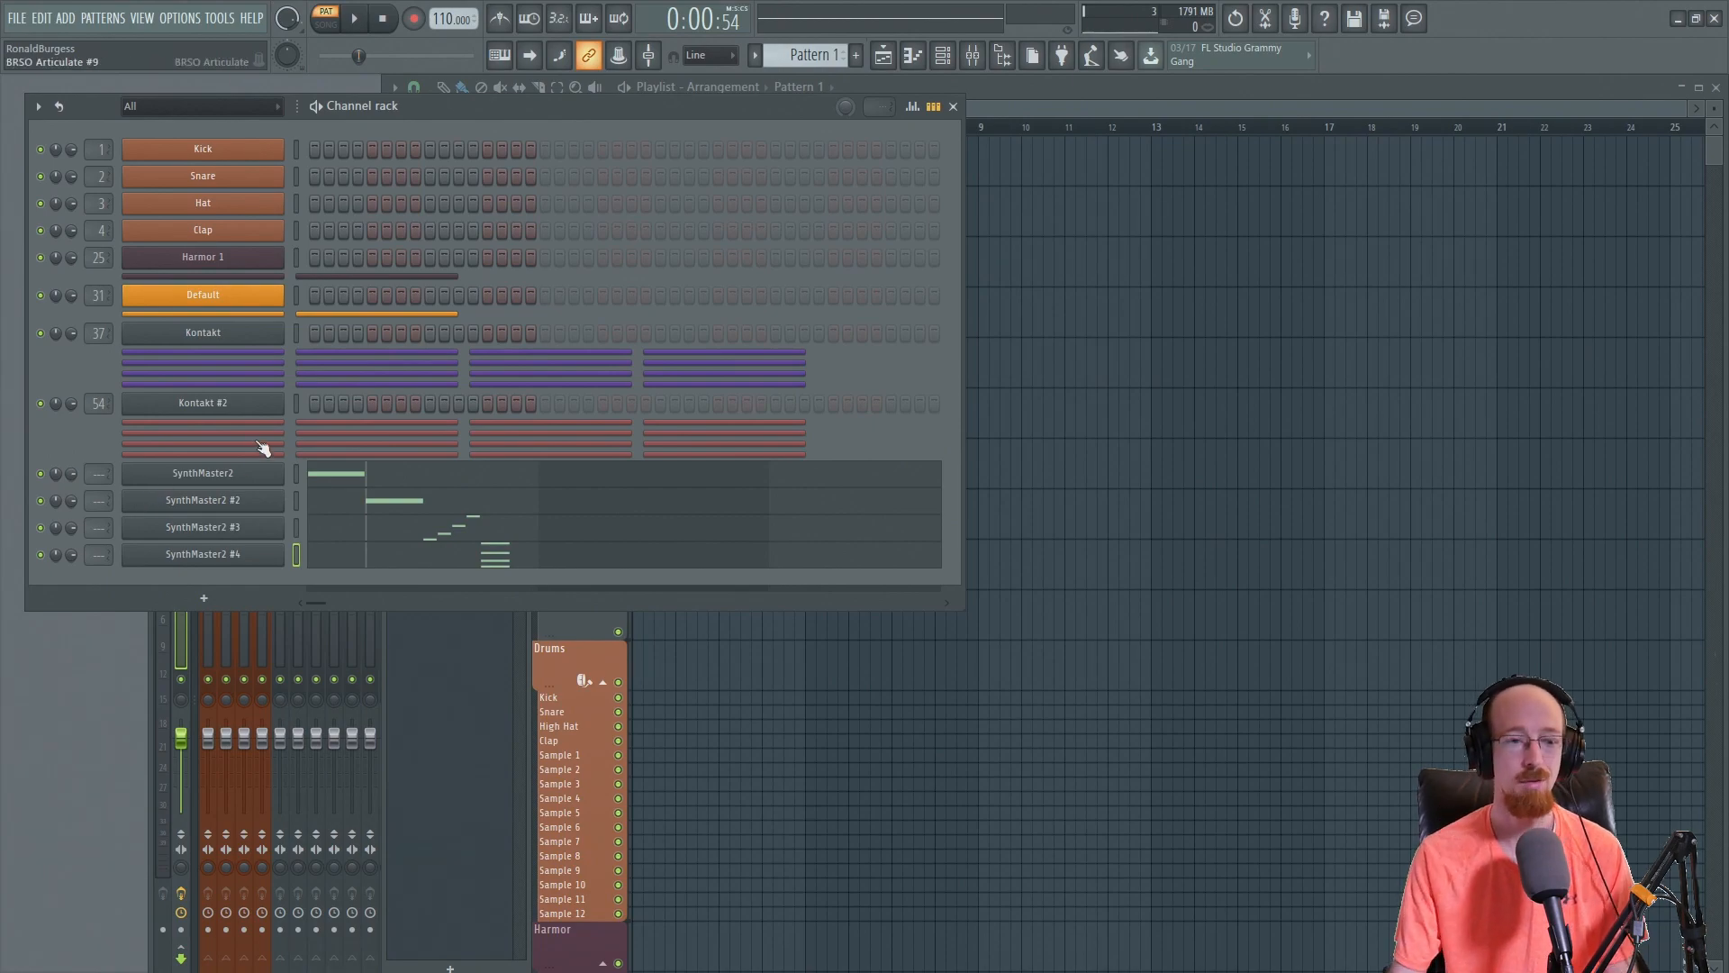
left_click(1130, 106)
left_click(738, 178)
left_click_drag(746, 168, 638, 175)
key("l")
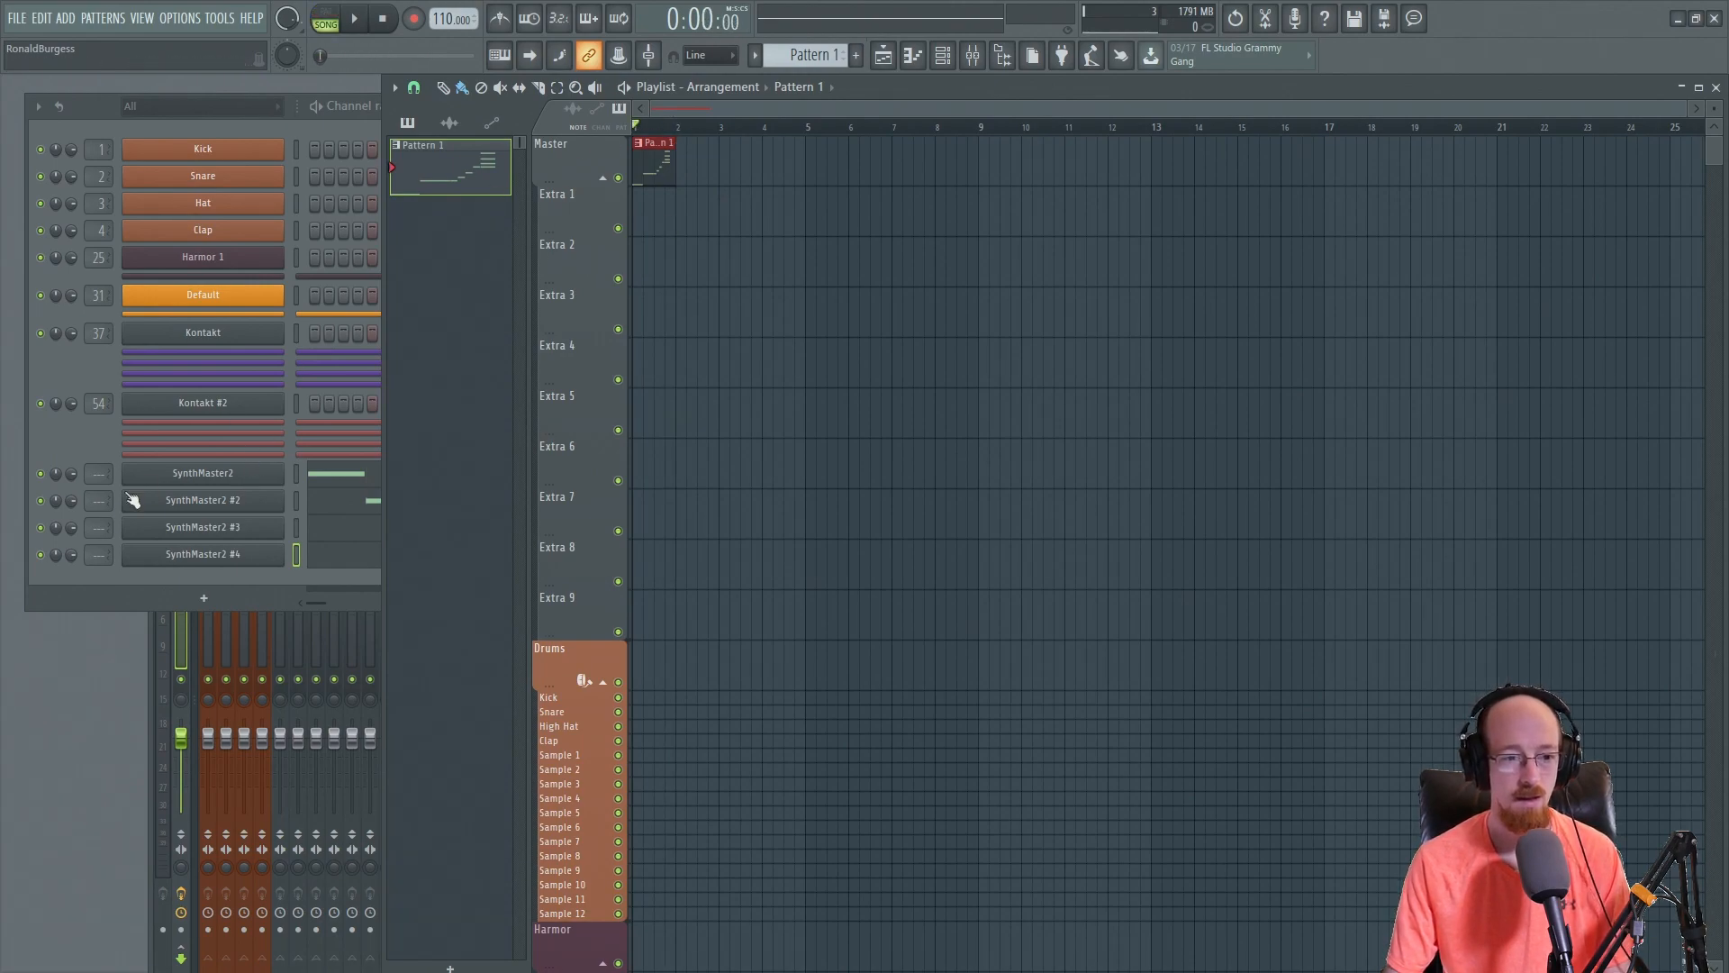
- Build a note variation for the SynthMaster2 instances as Pattern 2, play it and place it at bar 2 of the playlist
left_click(339, 471)
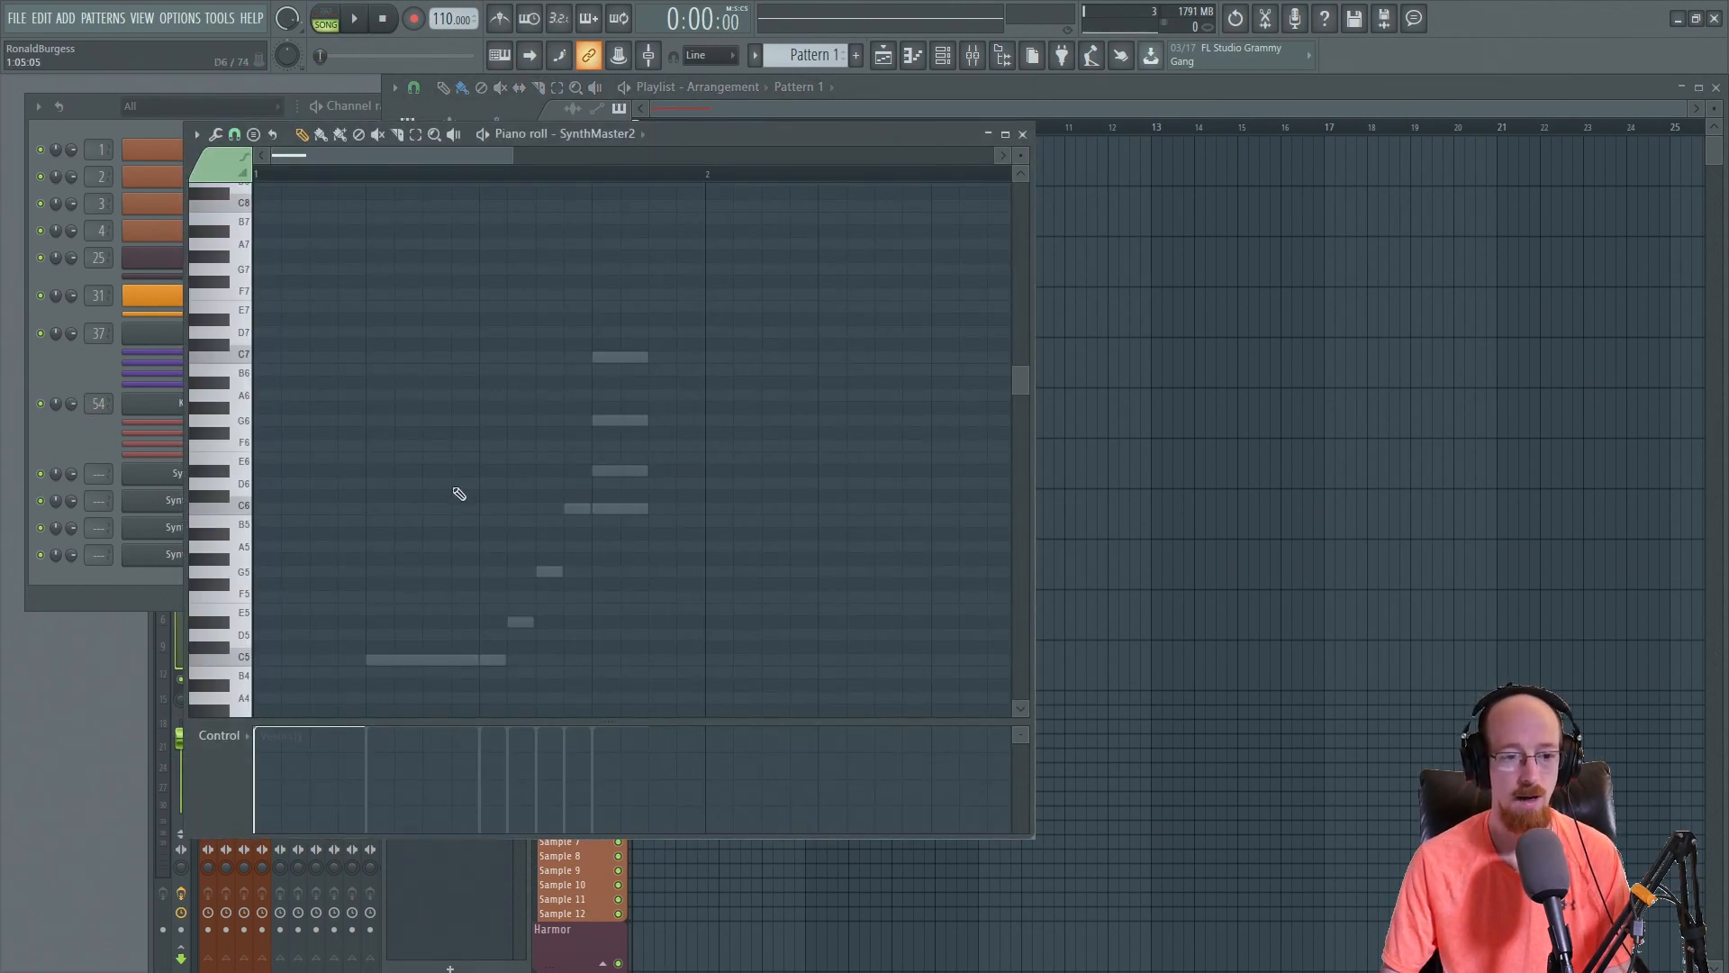
key("space")
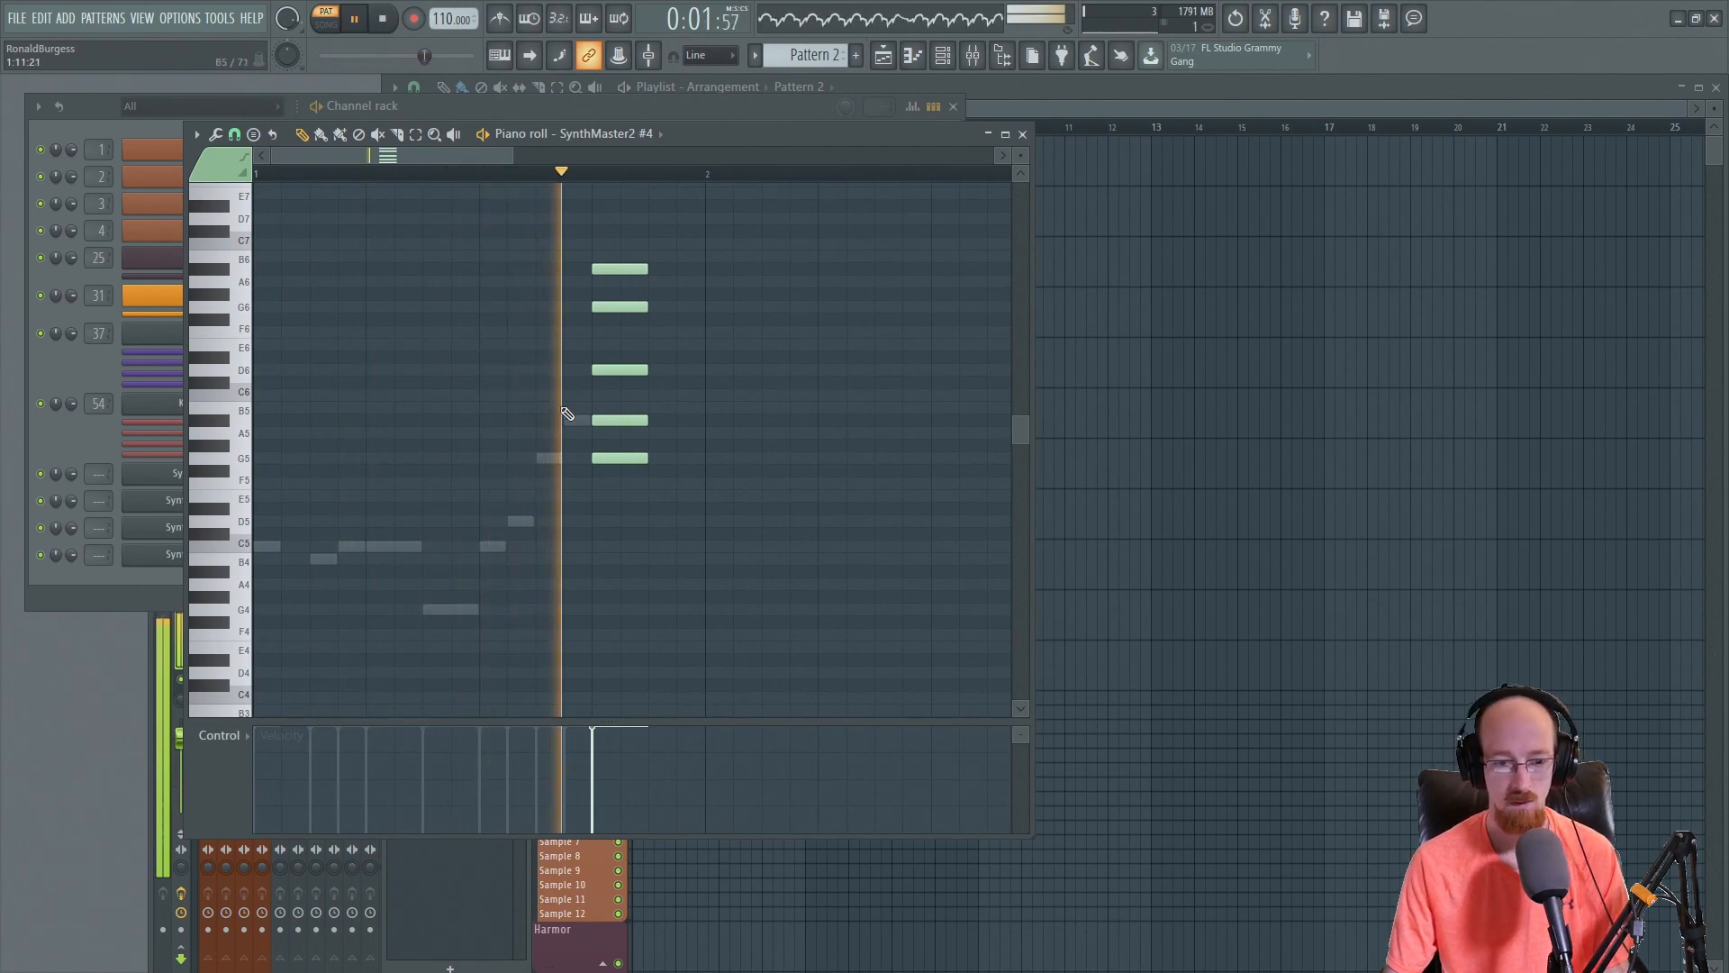
left_click(1079, 112)
key("space")
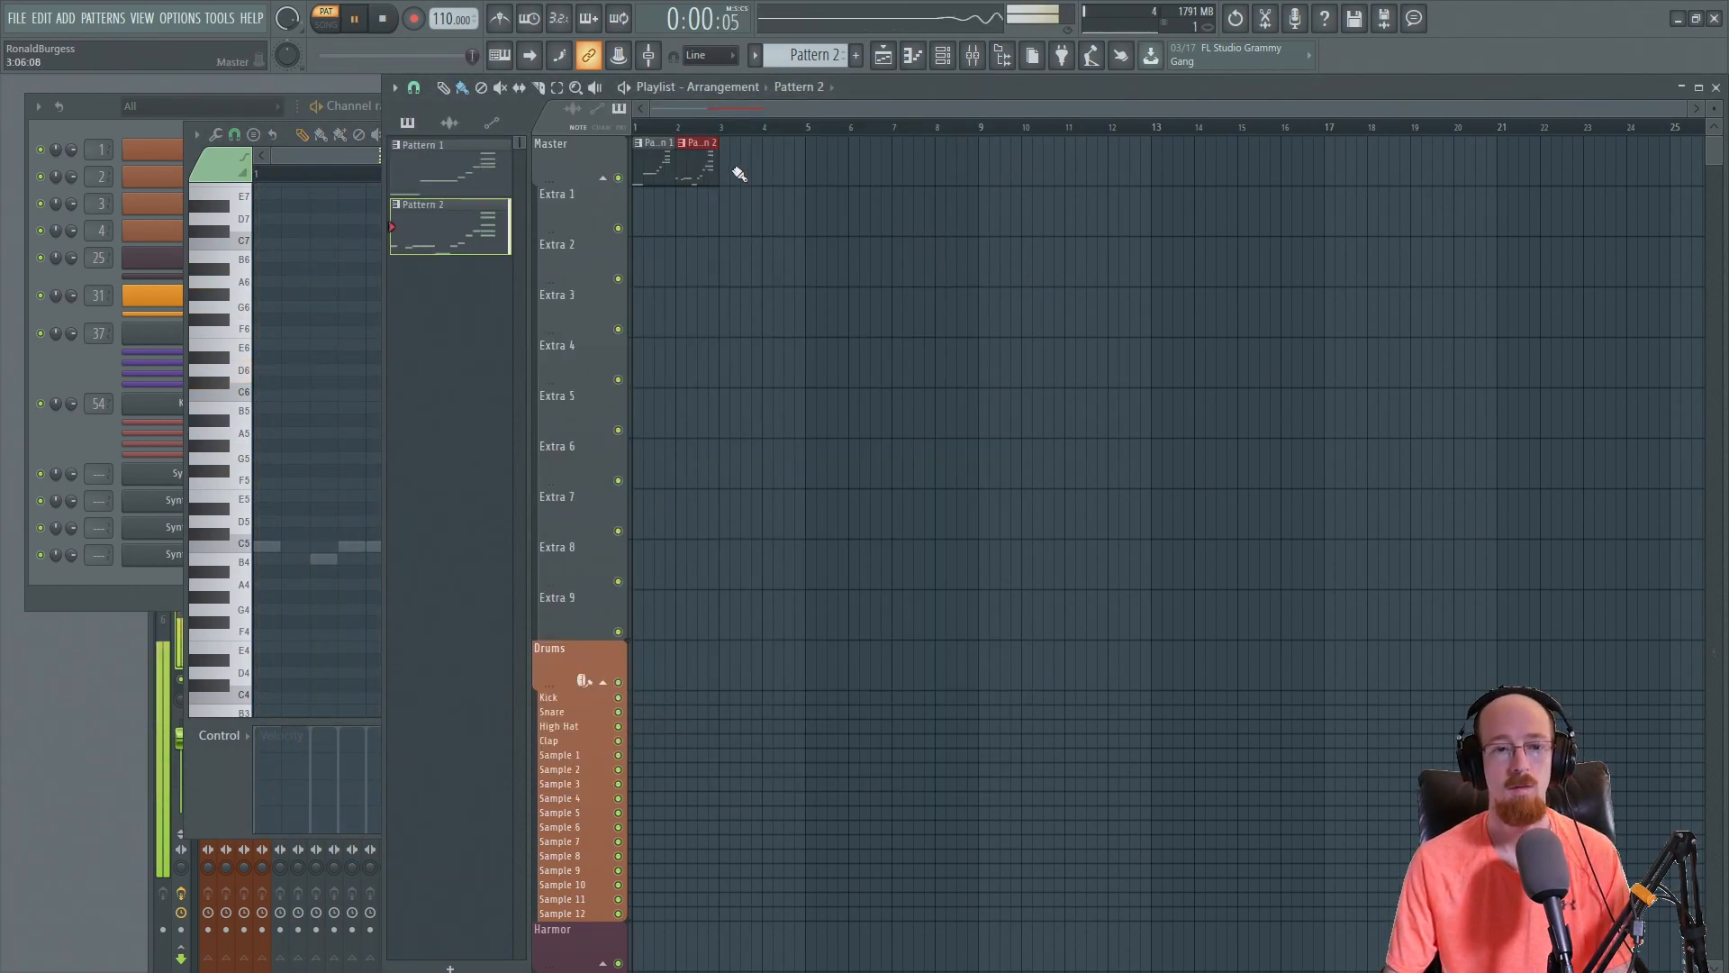
- Duplicate the Pattern 1 and Pattern 2 clips into bars 3 and 4 and switch playback to song mode
left_click_drag(733, 167, 614, 170)
key("ctrl+b")
key("l")
- Save the project as Funky thang and play back the four-bar arrangement
key("ctrl+s")
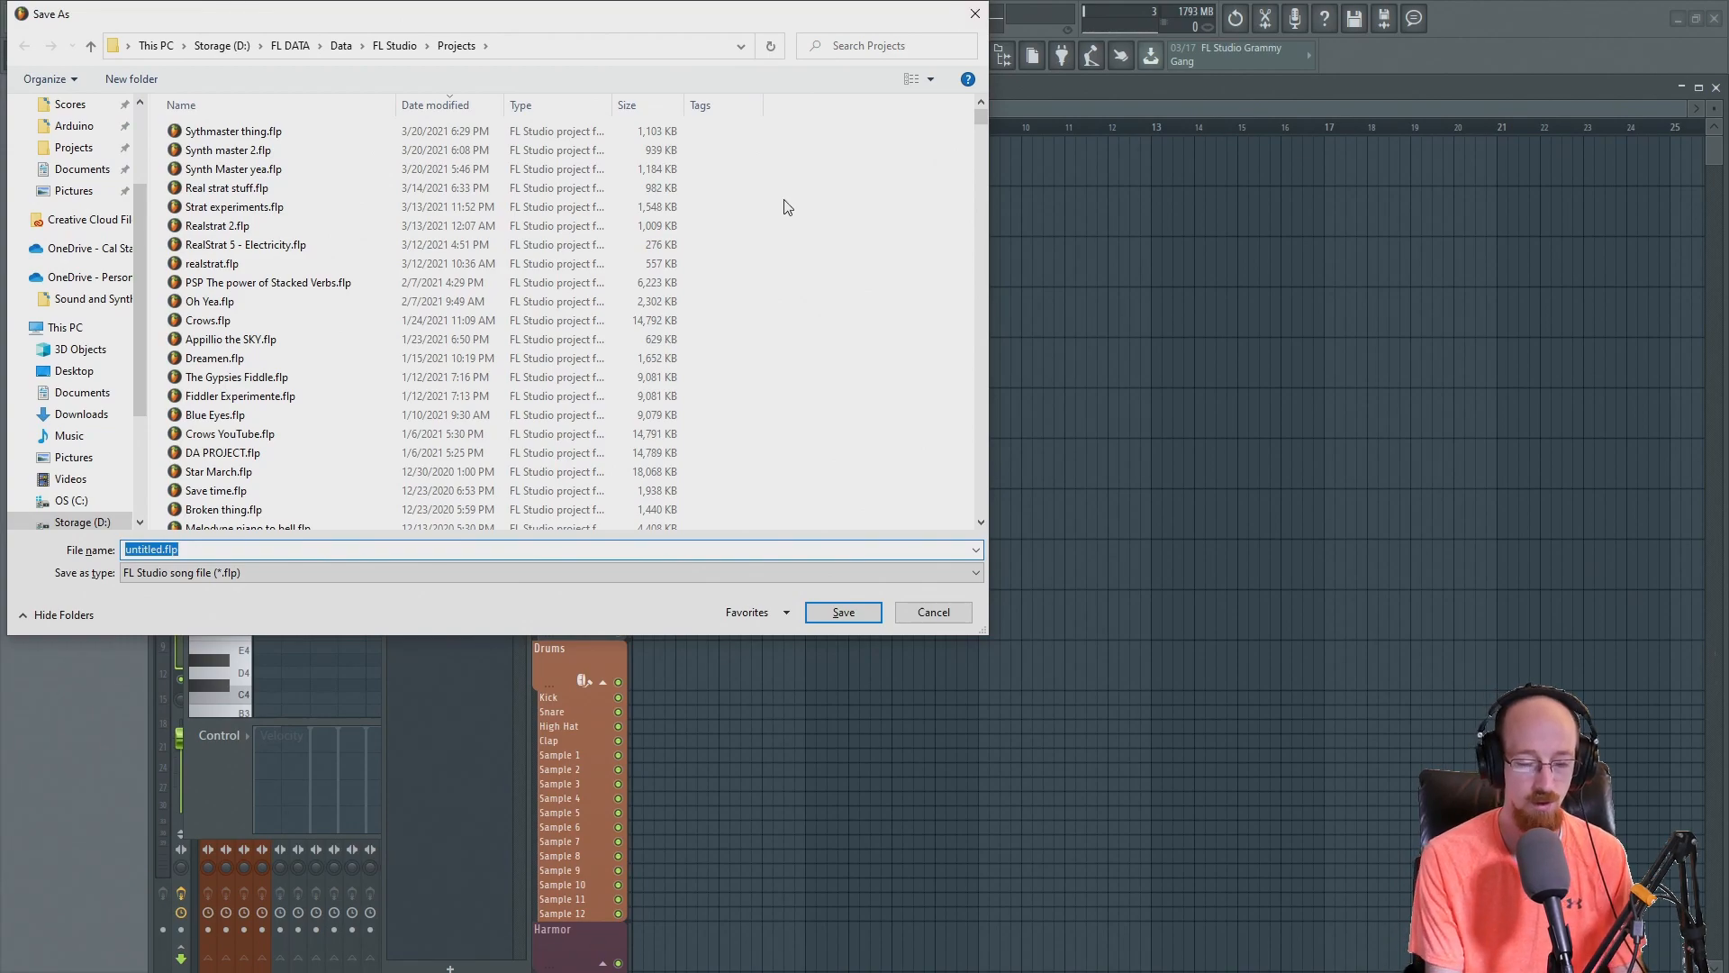
type("Funky thang")
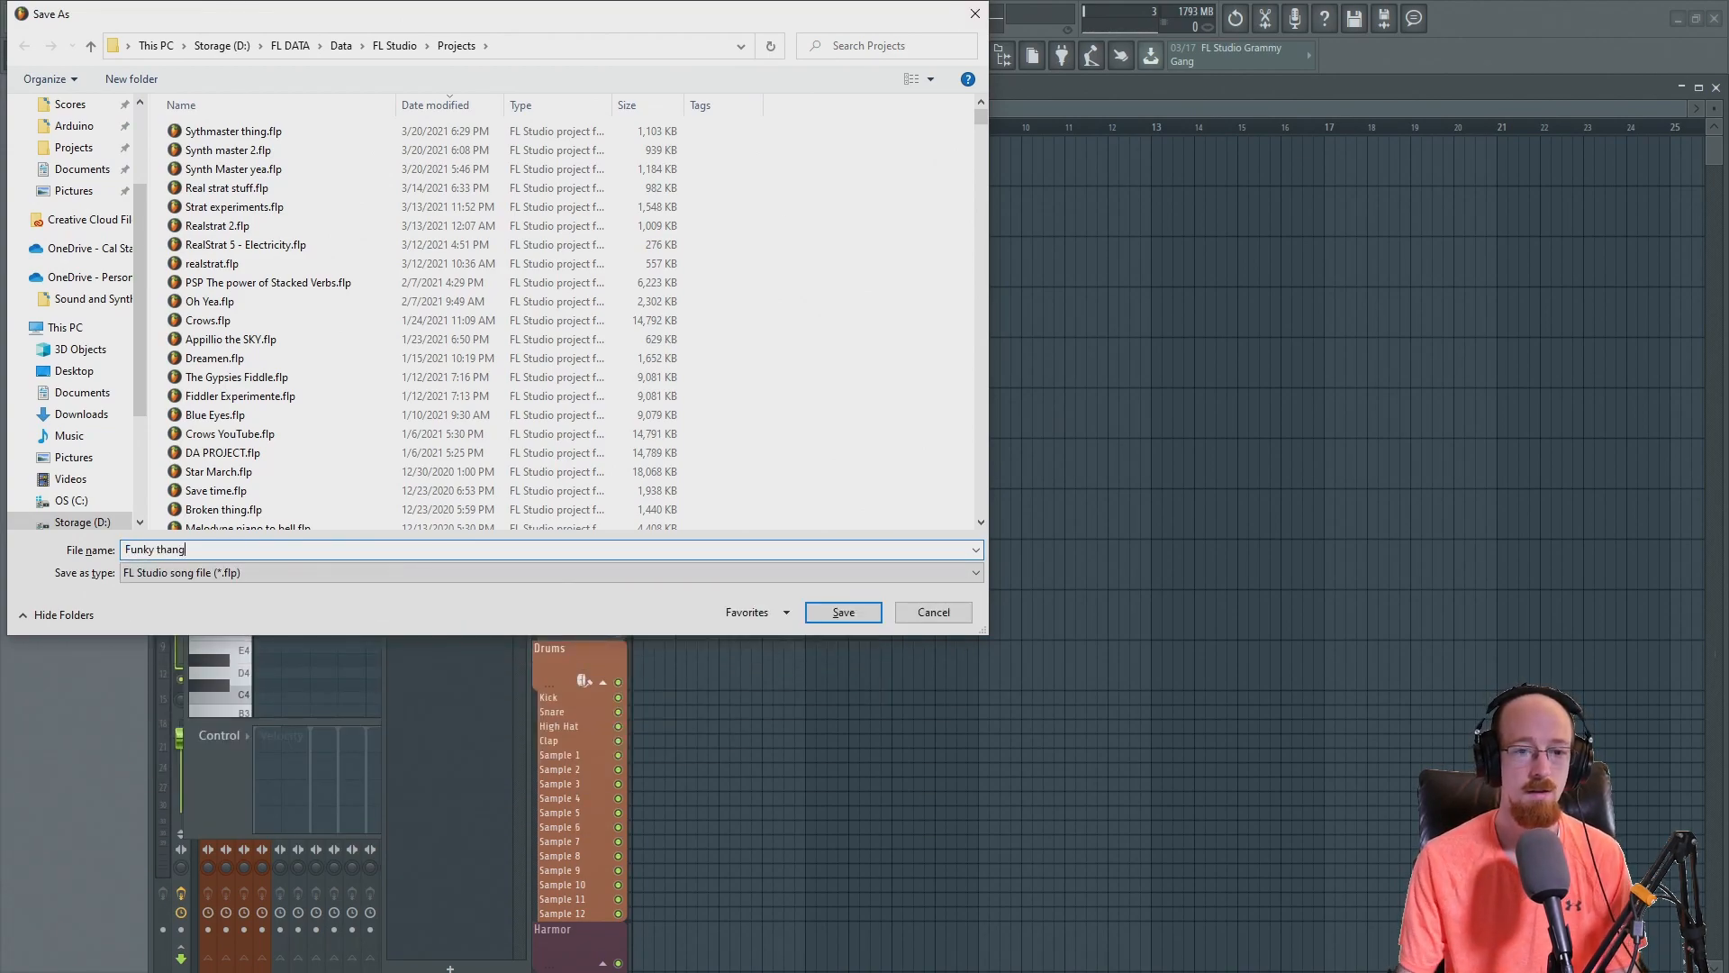
key("Return")
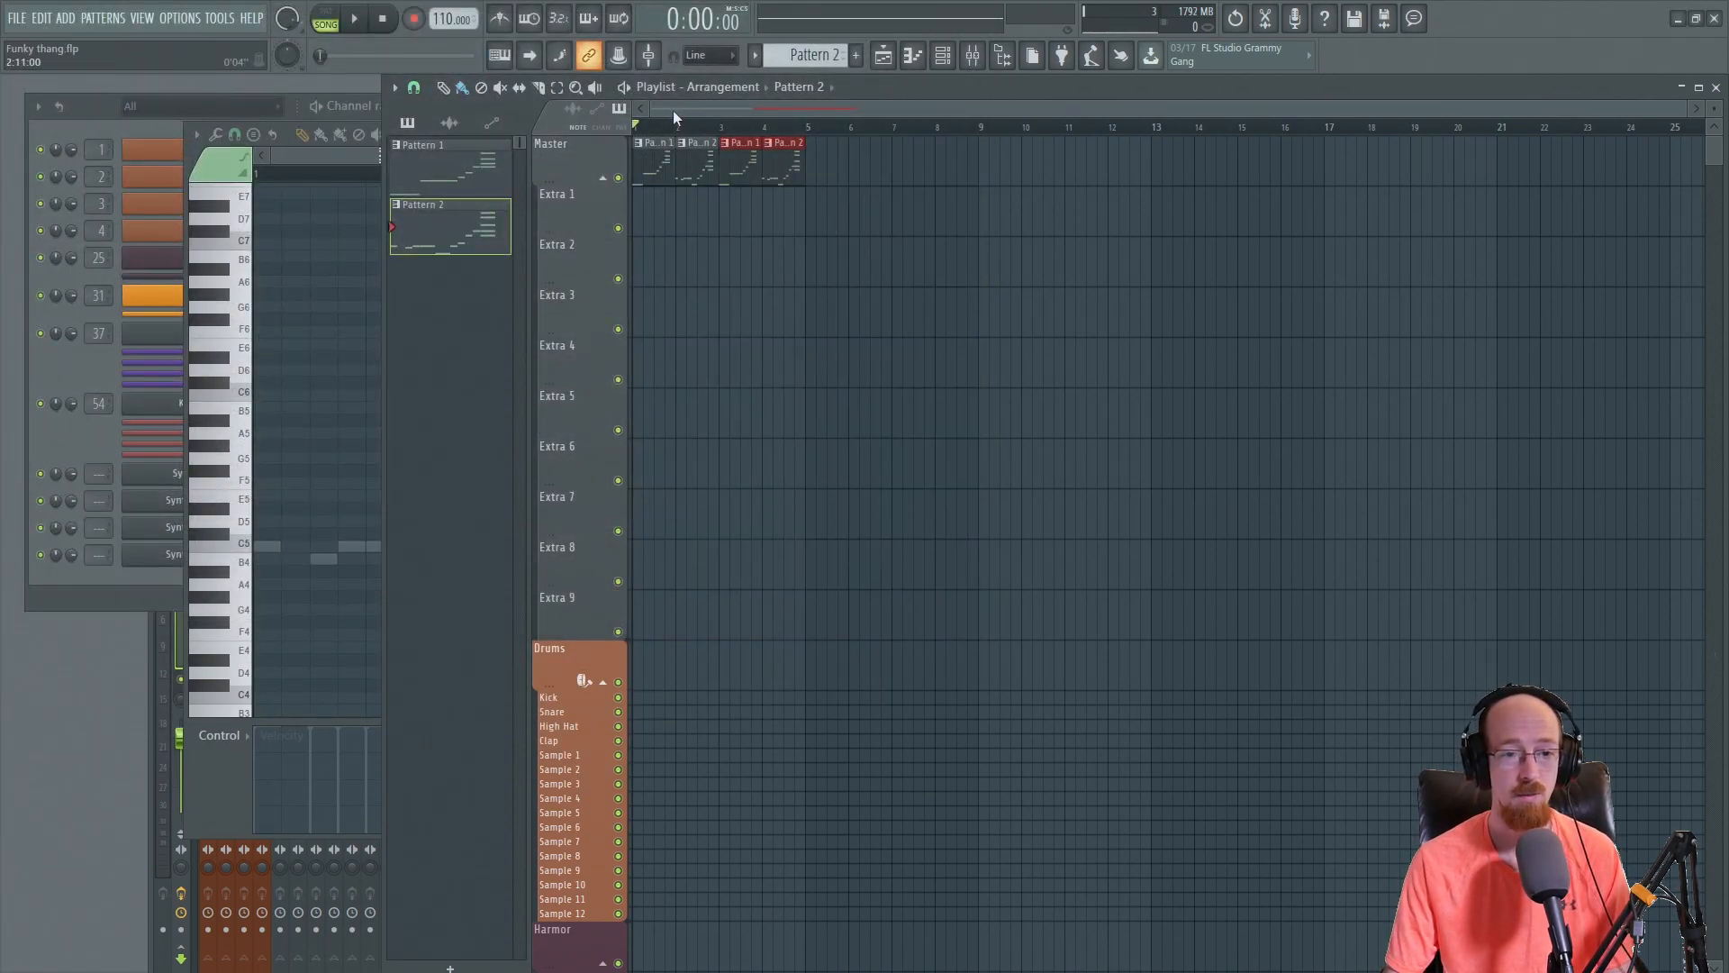
key("space")
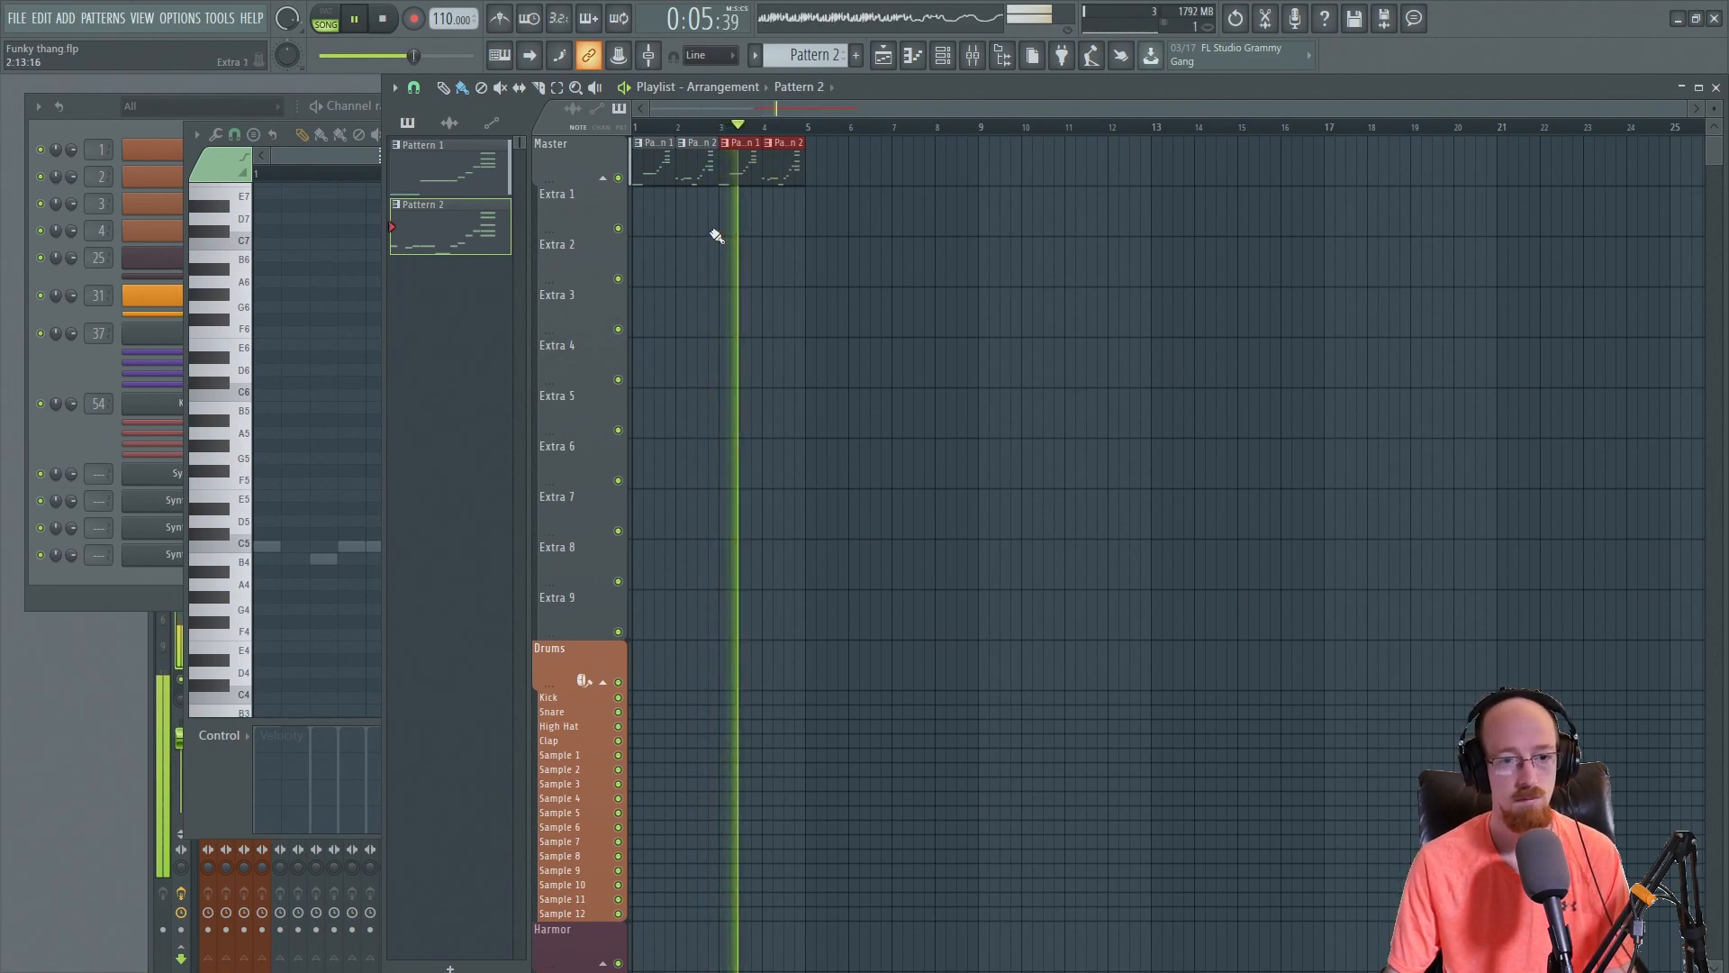
key("space")
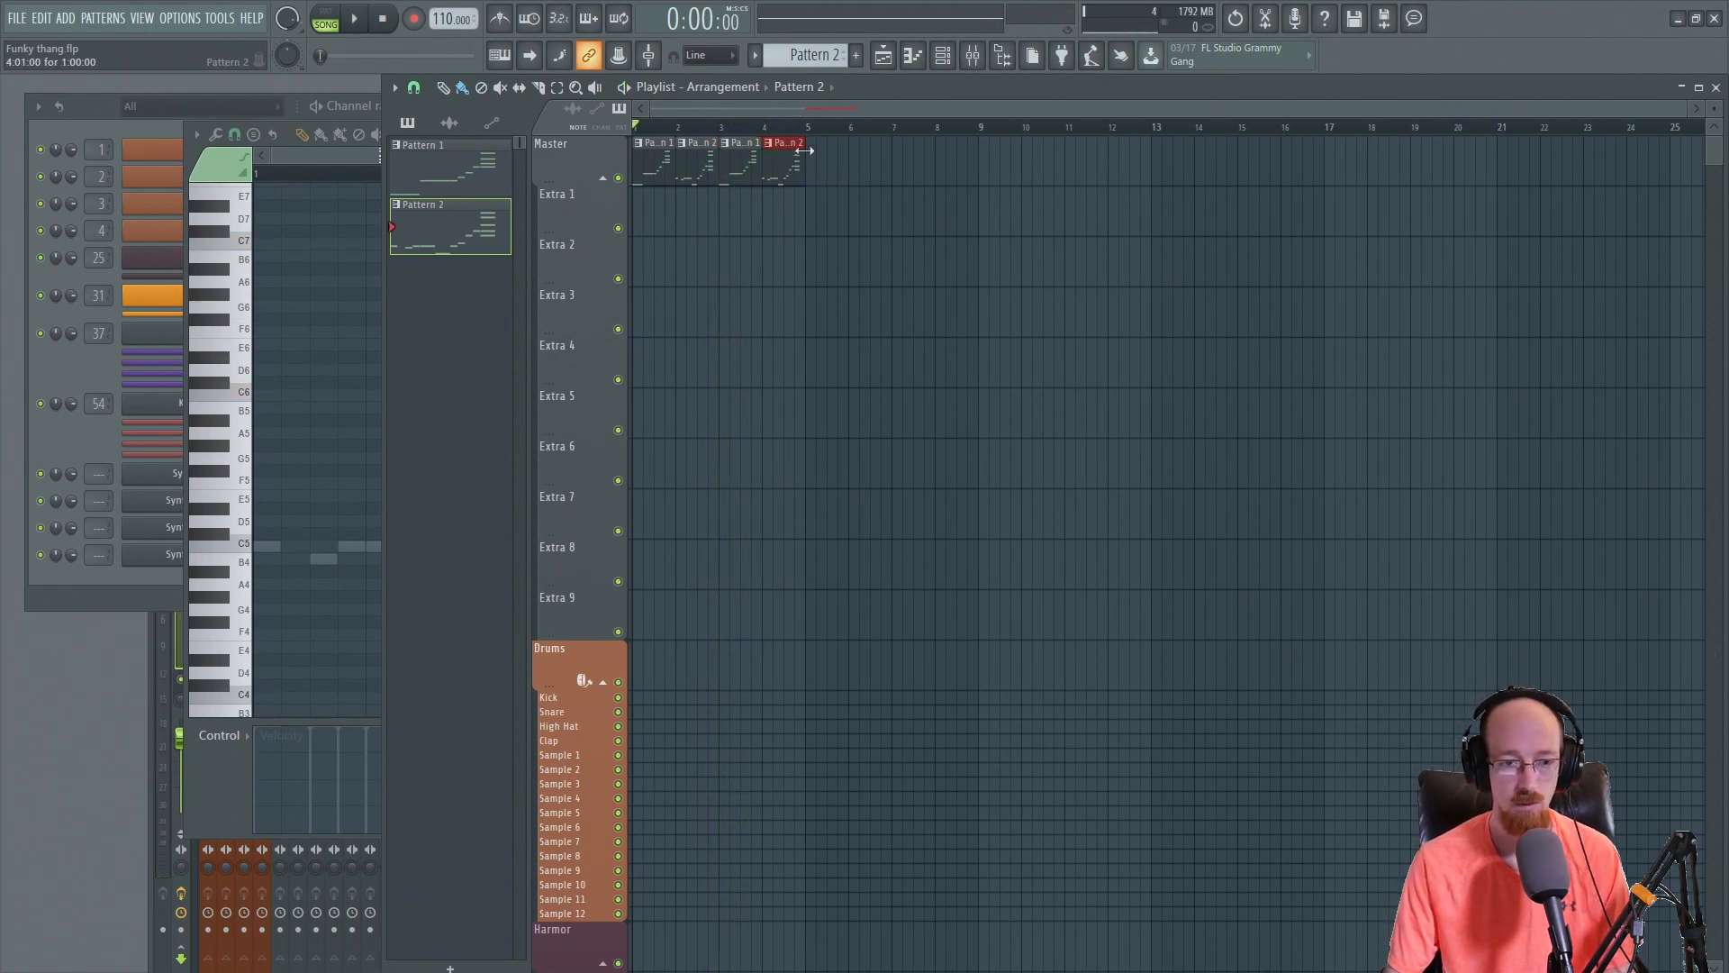
- Load the browser samples TH_80_Kick_06 onto the Kick channel and AW2_GhostSnare_4 onto the Snare channel
left_click(105, 115)
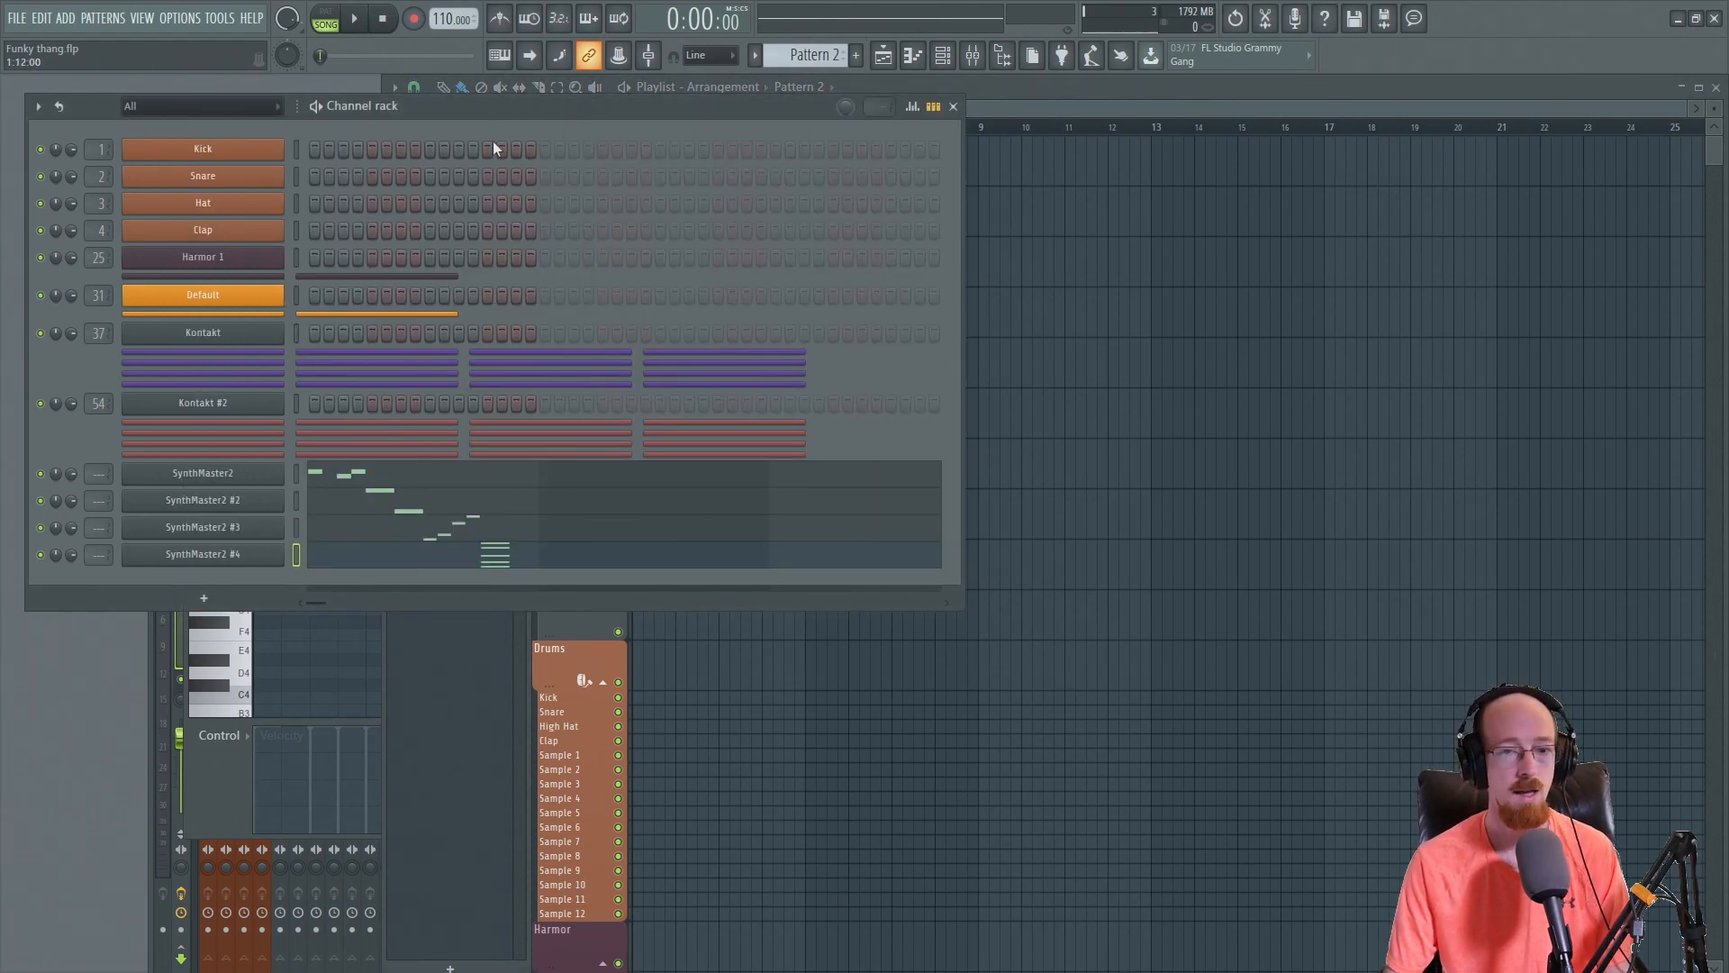
left_click(1002, 55)
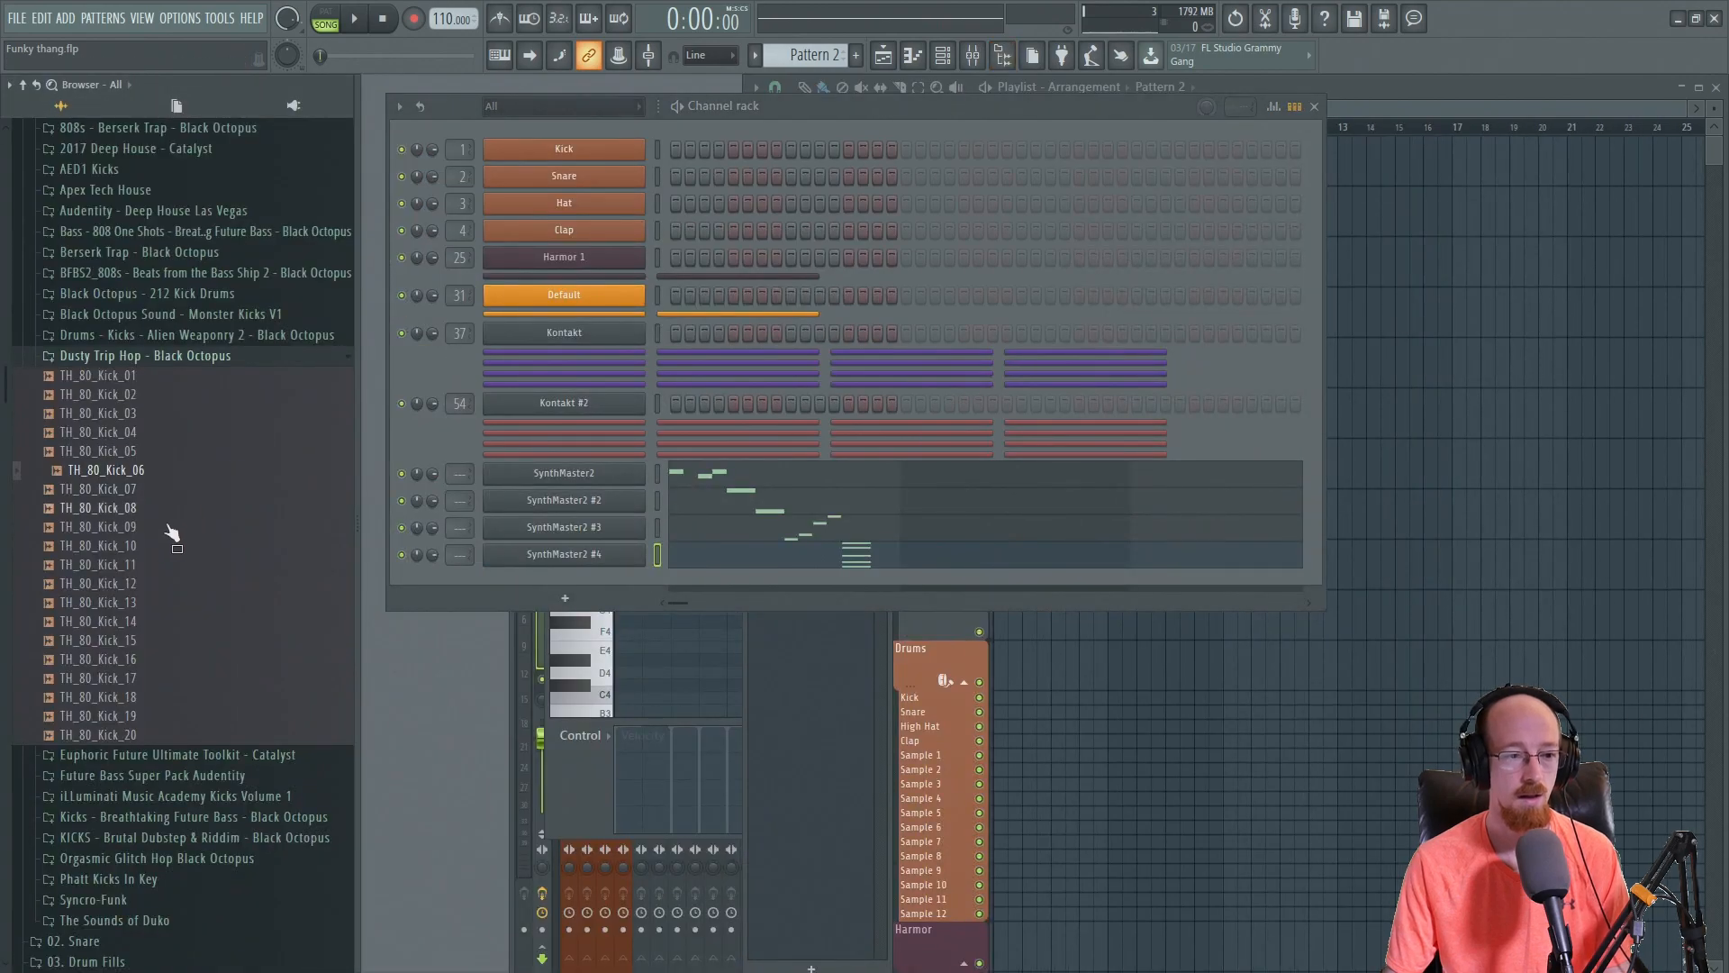
scroll(171, 532, "up", 3)
left_click(129, 586)
left_click_drag(130, 597, 581, 158)
- Audition the Wicked Drum Hits snares and add WDH_SNARE22 and WDH_SNARE23 as new channels below the ghost snare
left_click(207, 484)
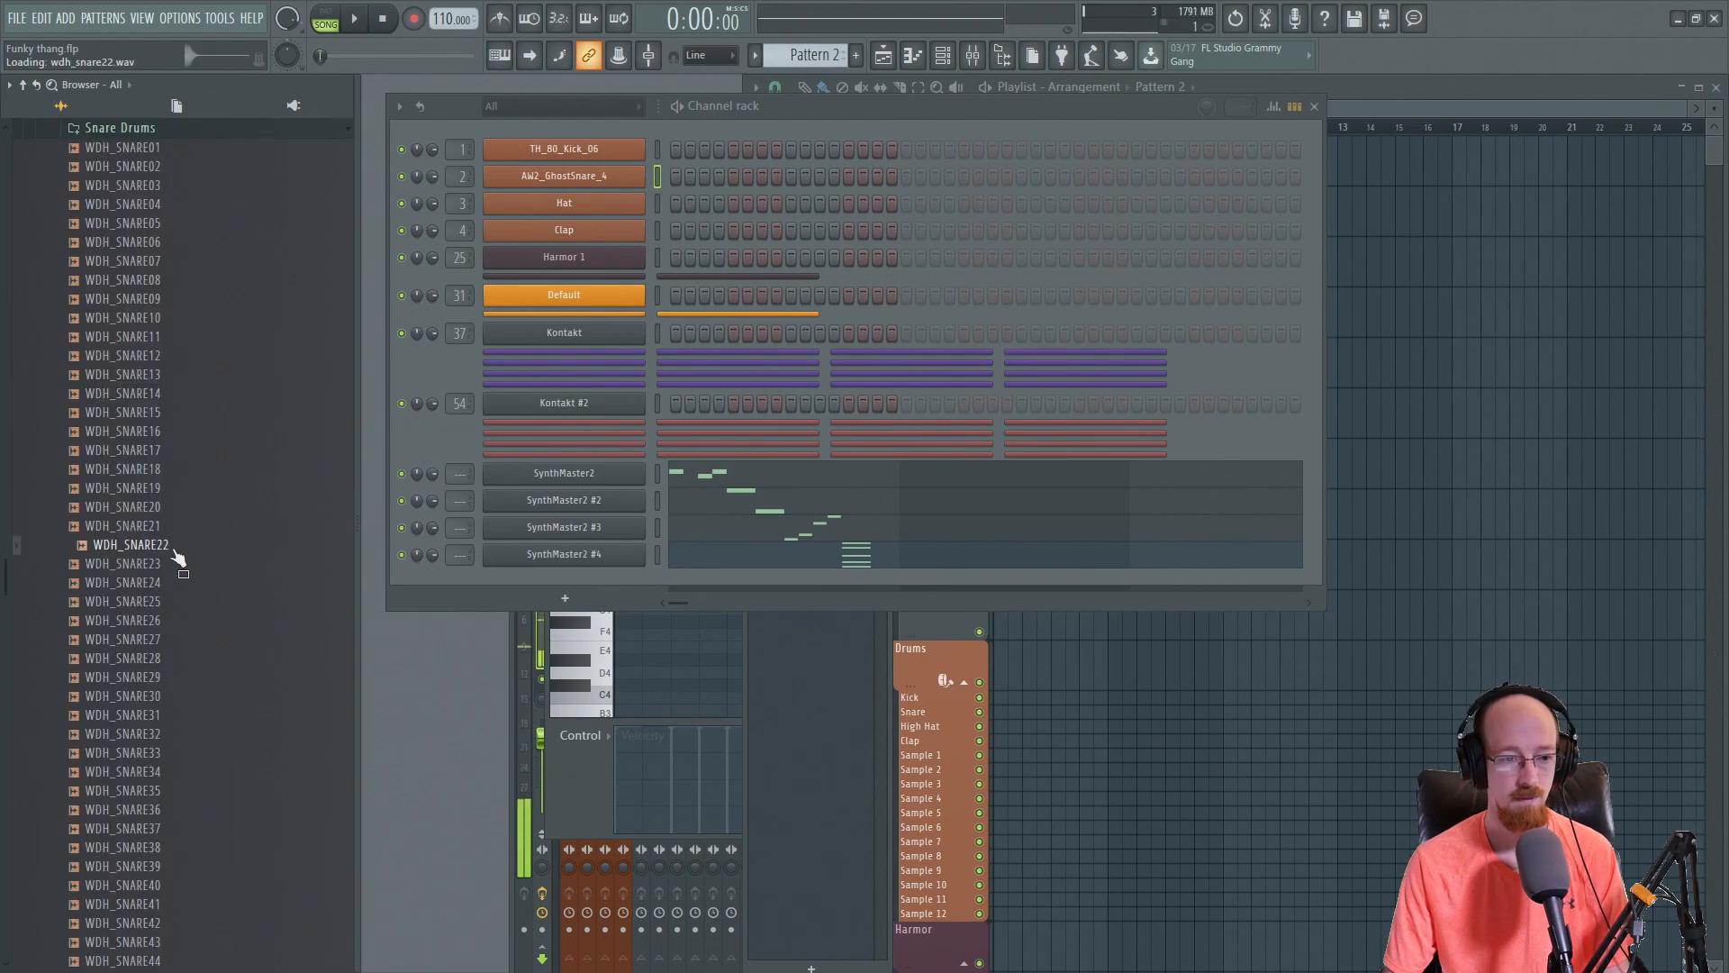
left_click(155, 564)
left_click_drag(130, 545, 597, 189)
left_click(148, 563)
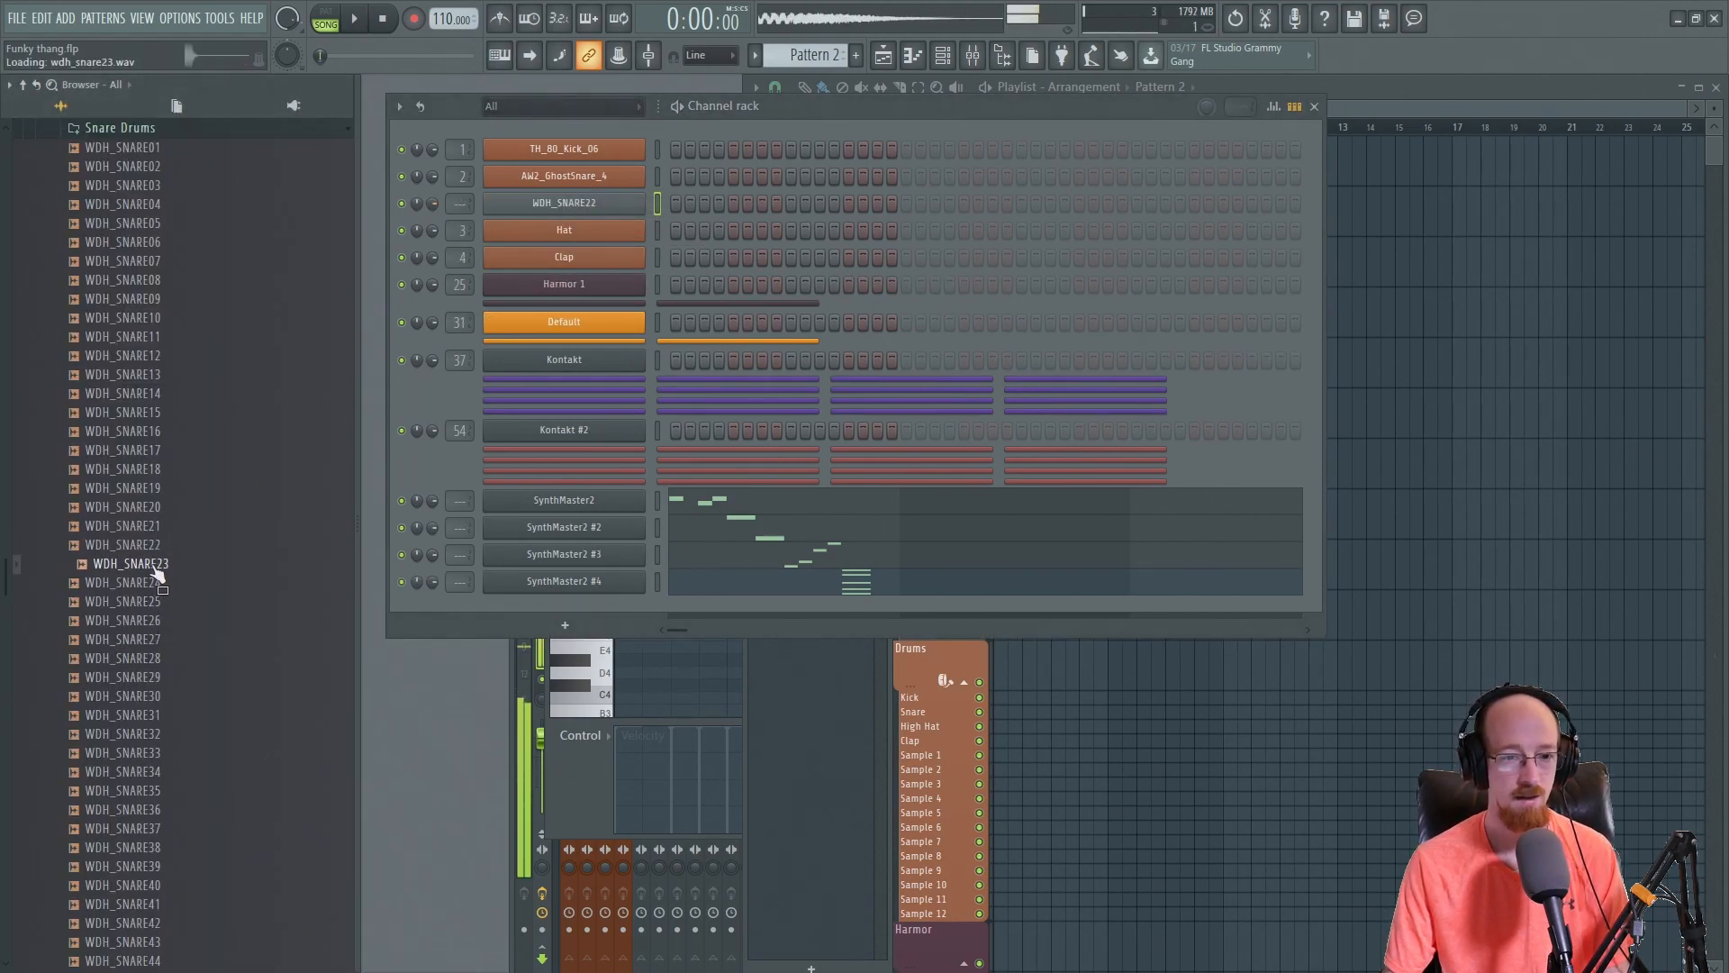
left_click_drag(155, 576, 567, 206)
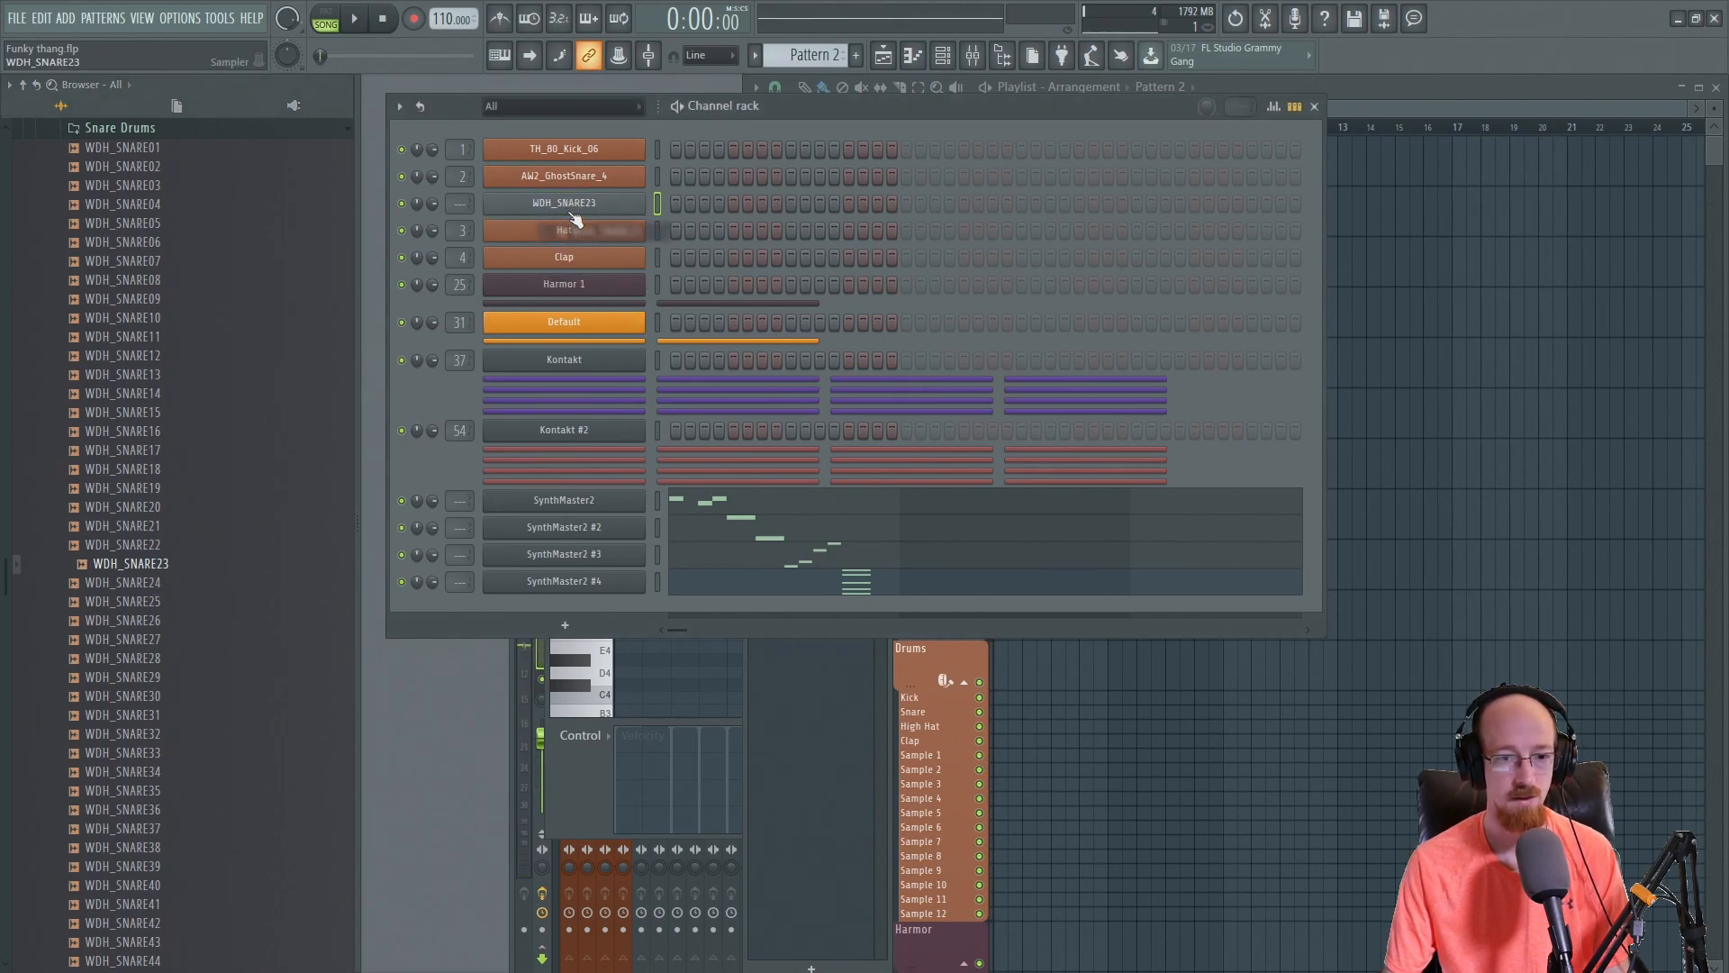
left_click_drag(131, 545, 566, 203)
left_click_drag(149, 562, 564, 220)
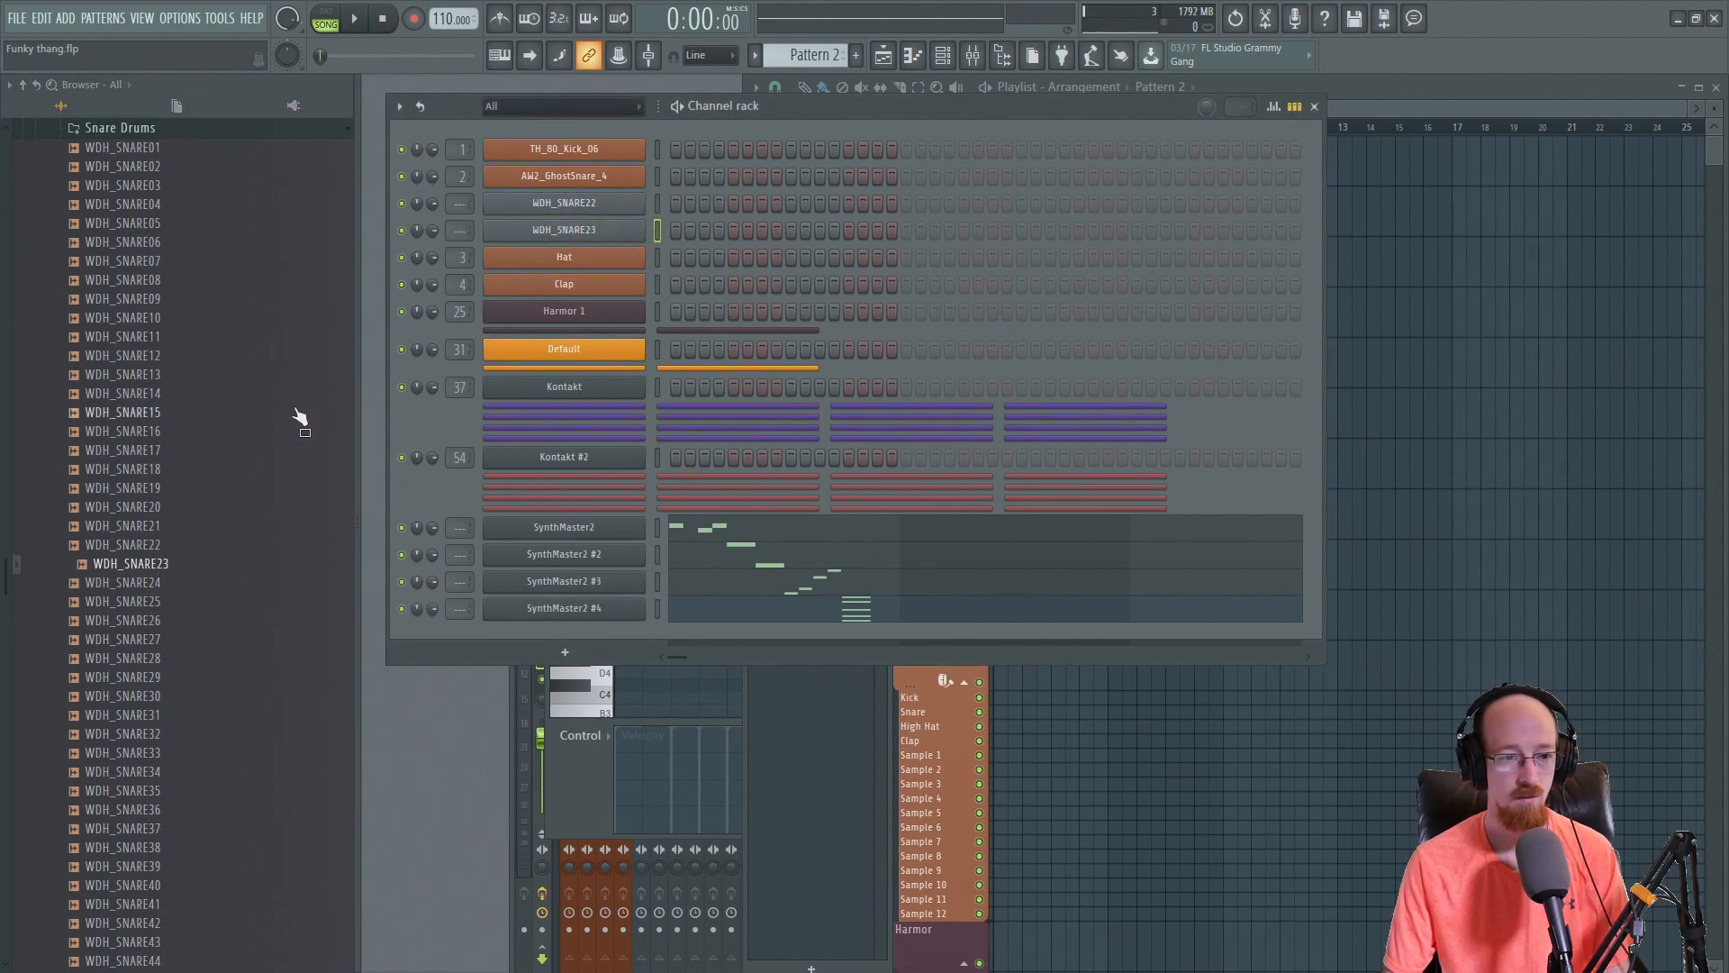
- Load 01 Hats onto the Hat channel and 06 Hats onto the Clap channel from the 2017 Deep House hi-hat samples
scroll(120, 527, "up", 5)
left_click(95, 448)
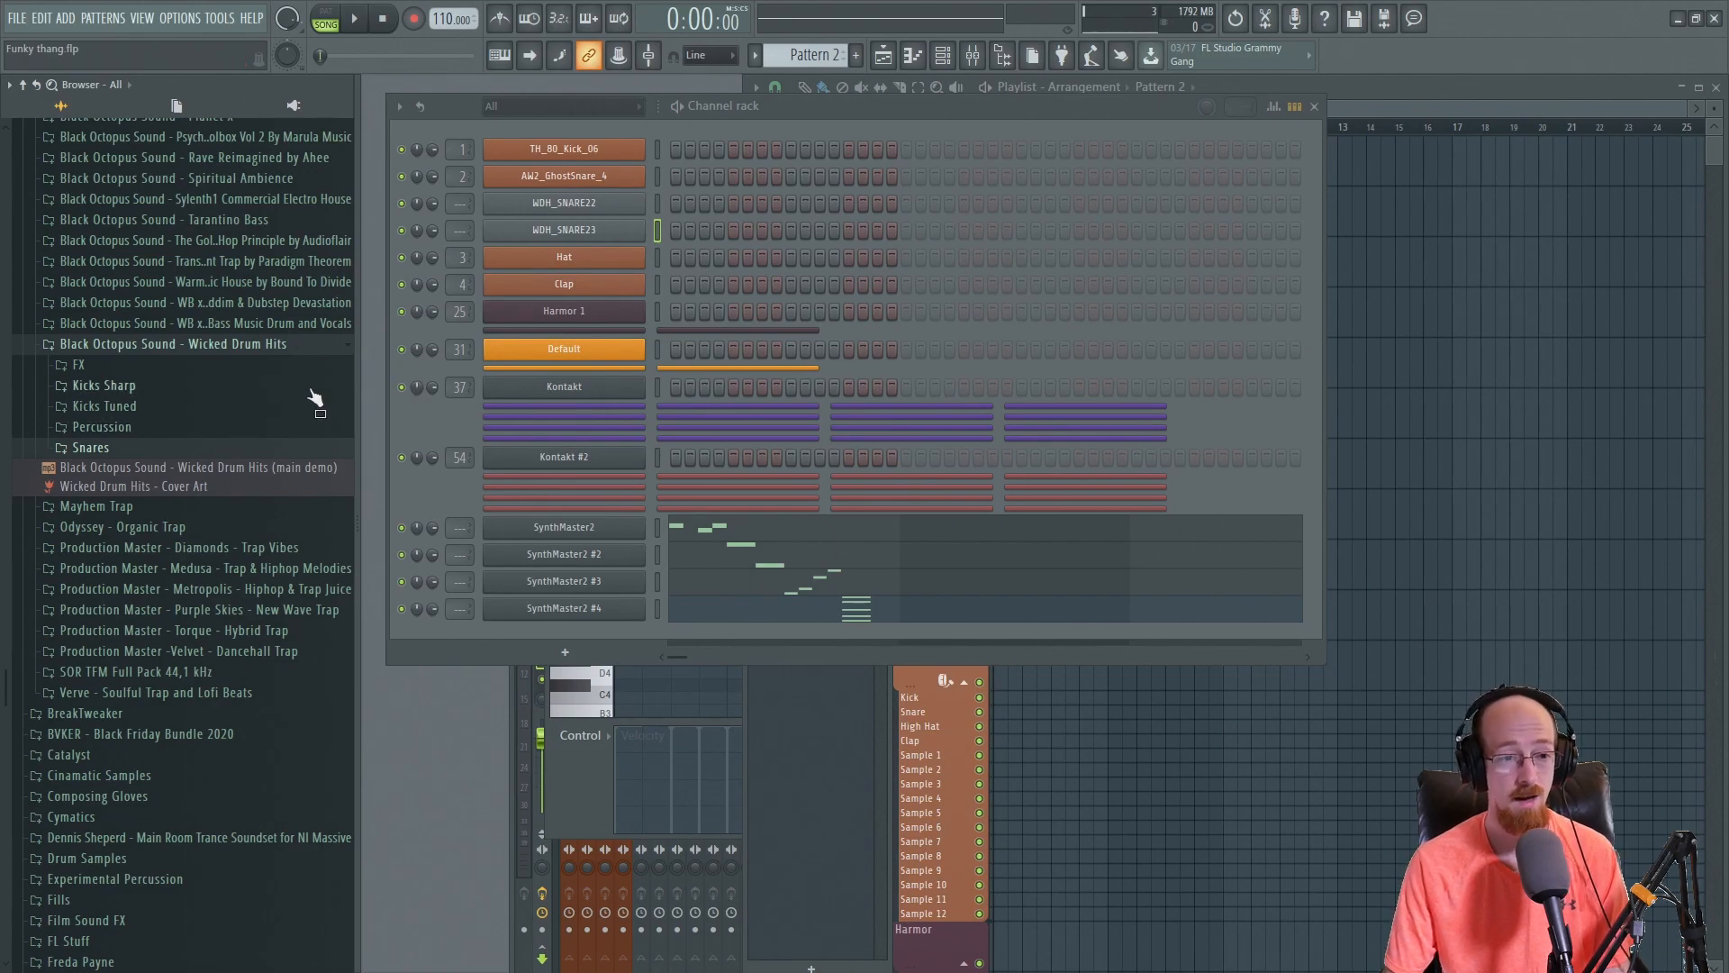
scroll(154, 445, "up", 9)
scroll(150, 445, "up", 9)
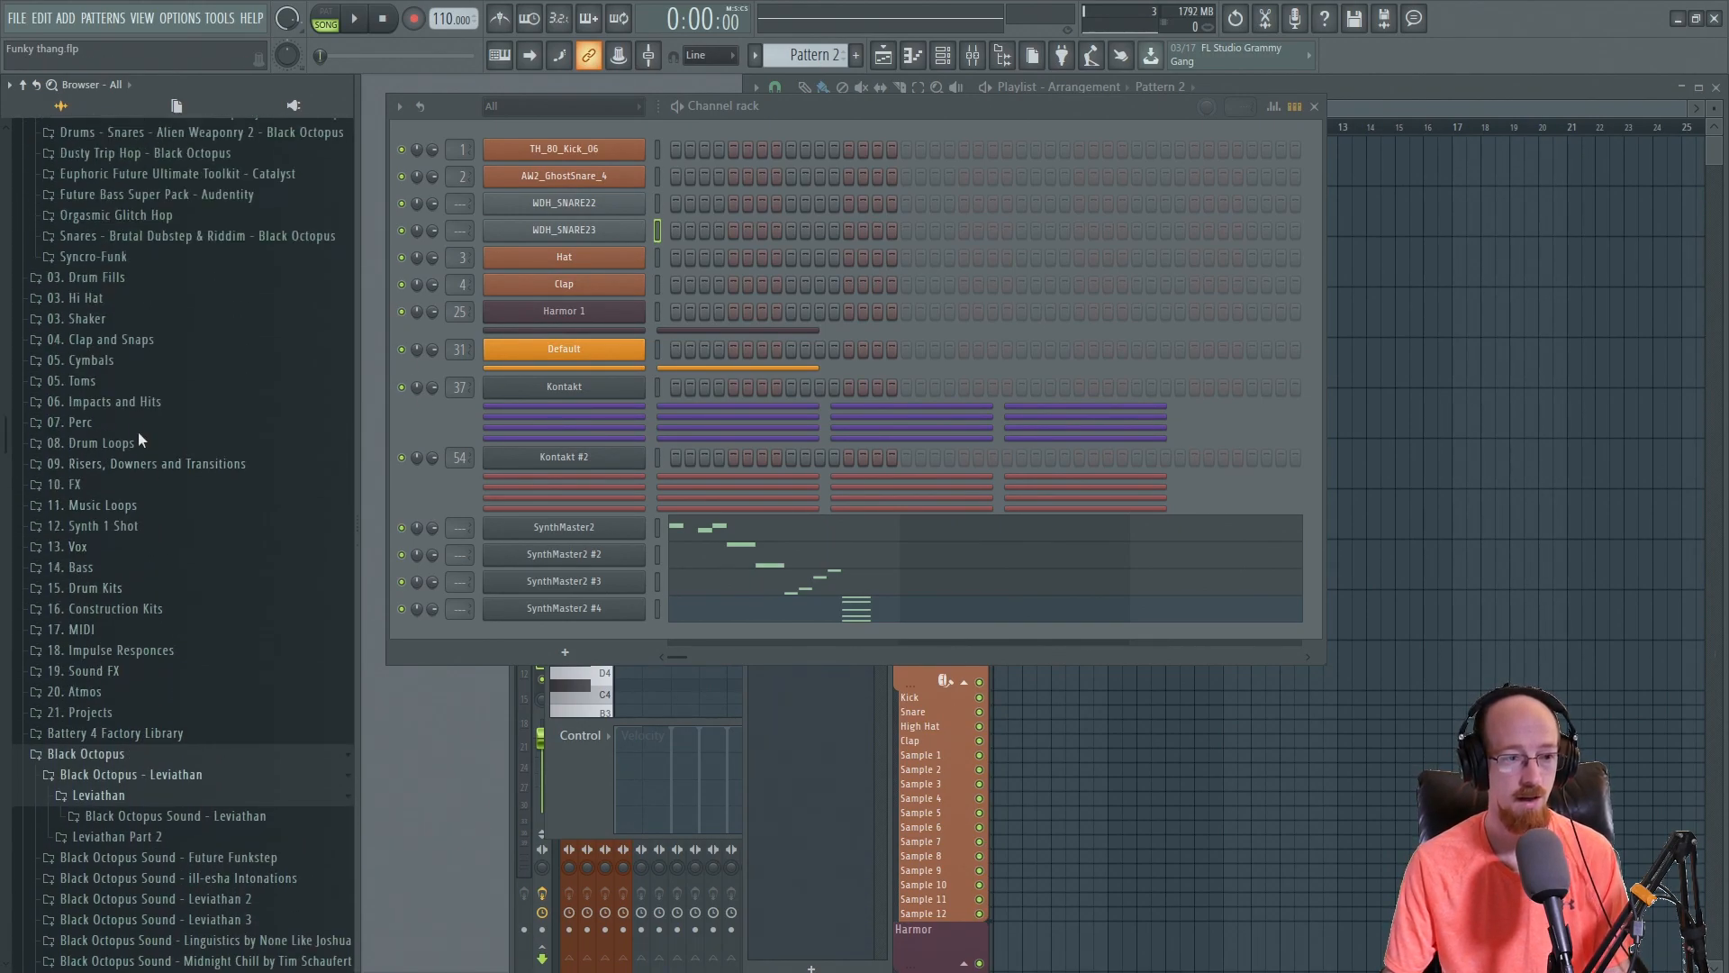
left_click(110, 429)
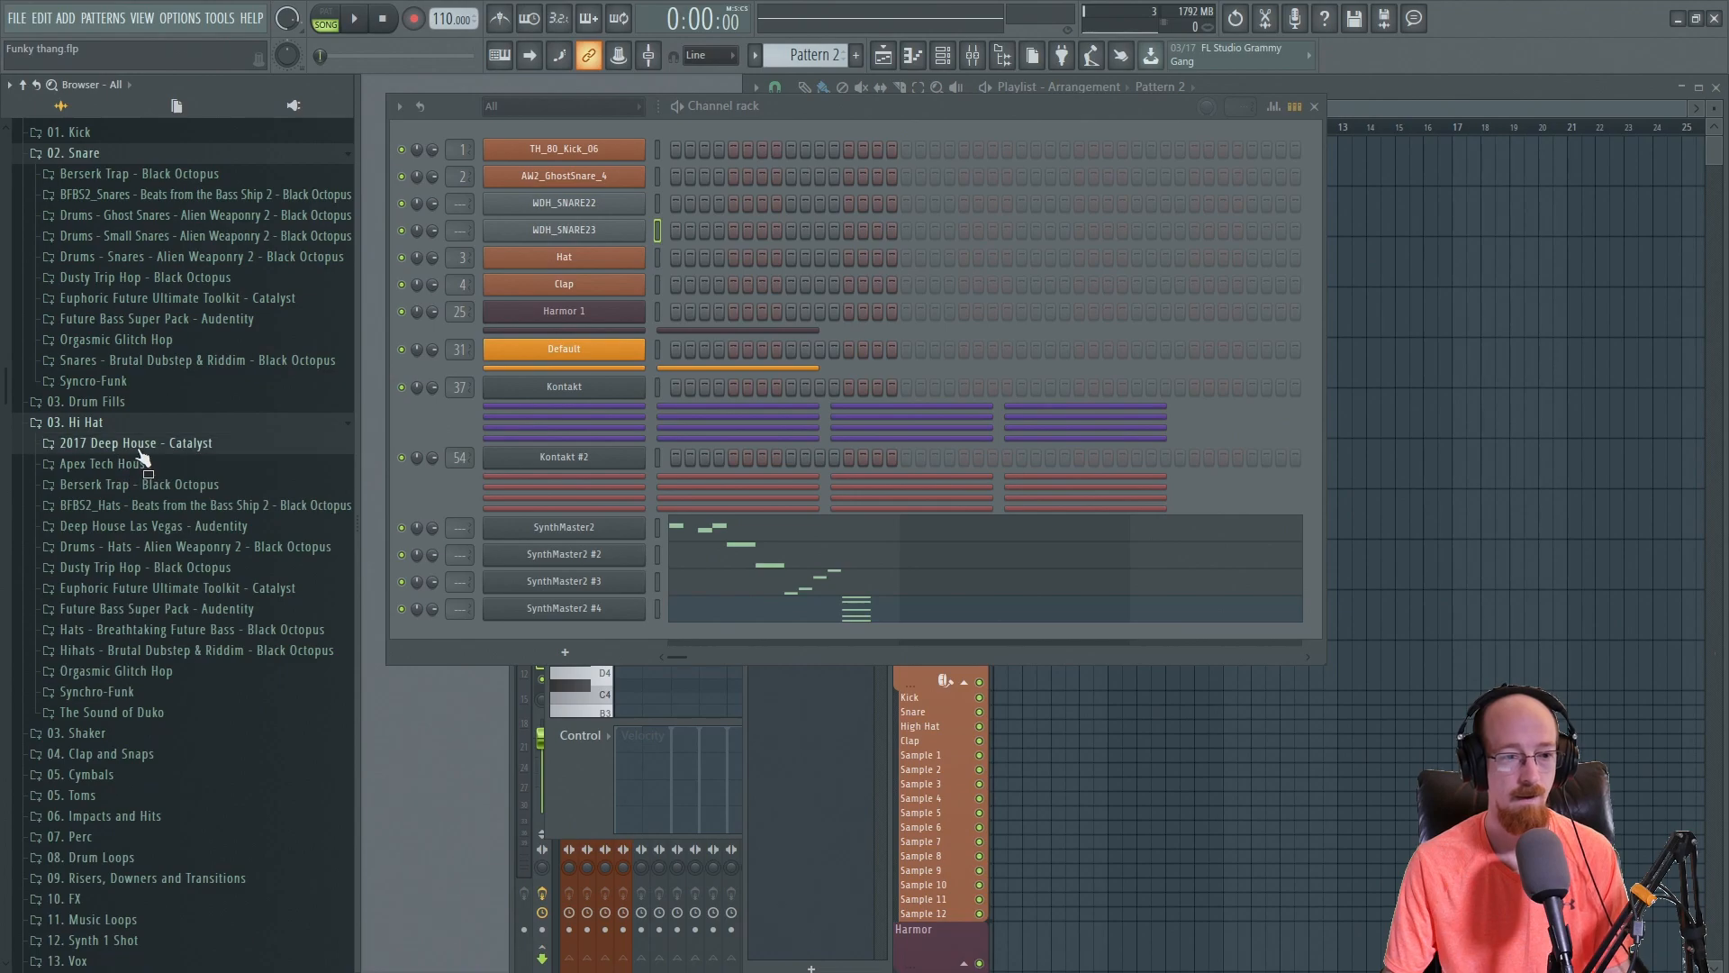
left_click(135, 443)
left_click(90, 540)
left_click(107, 467)
left_click(98, 478)
left_click(94, 468)
left_click_drag(98, 473, 589, 256)
left_click(117, 574)
left_click_drag(119, 578, 590, 285)
- Add BT_Closed_HiHat_09 from the Berserk Trap samples as a new channel with hits on steps 1, 4, 5, 8, 9, 12 and 13
left_click(152, 461)
left_click(137, 481)
left_click(140, 490)
left_click_drag(135, 547, 654, 317)
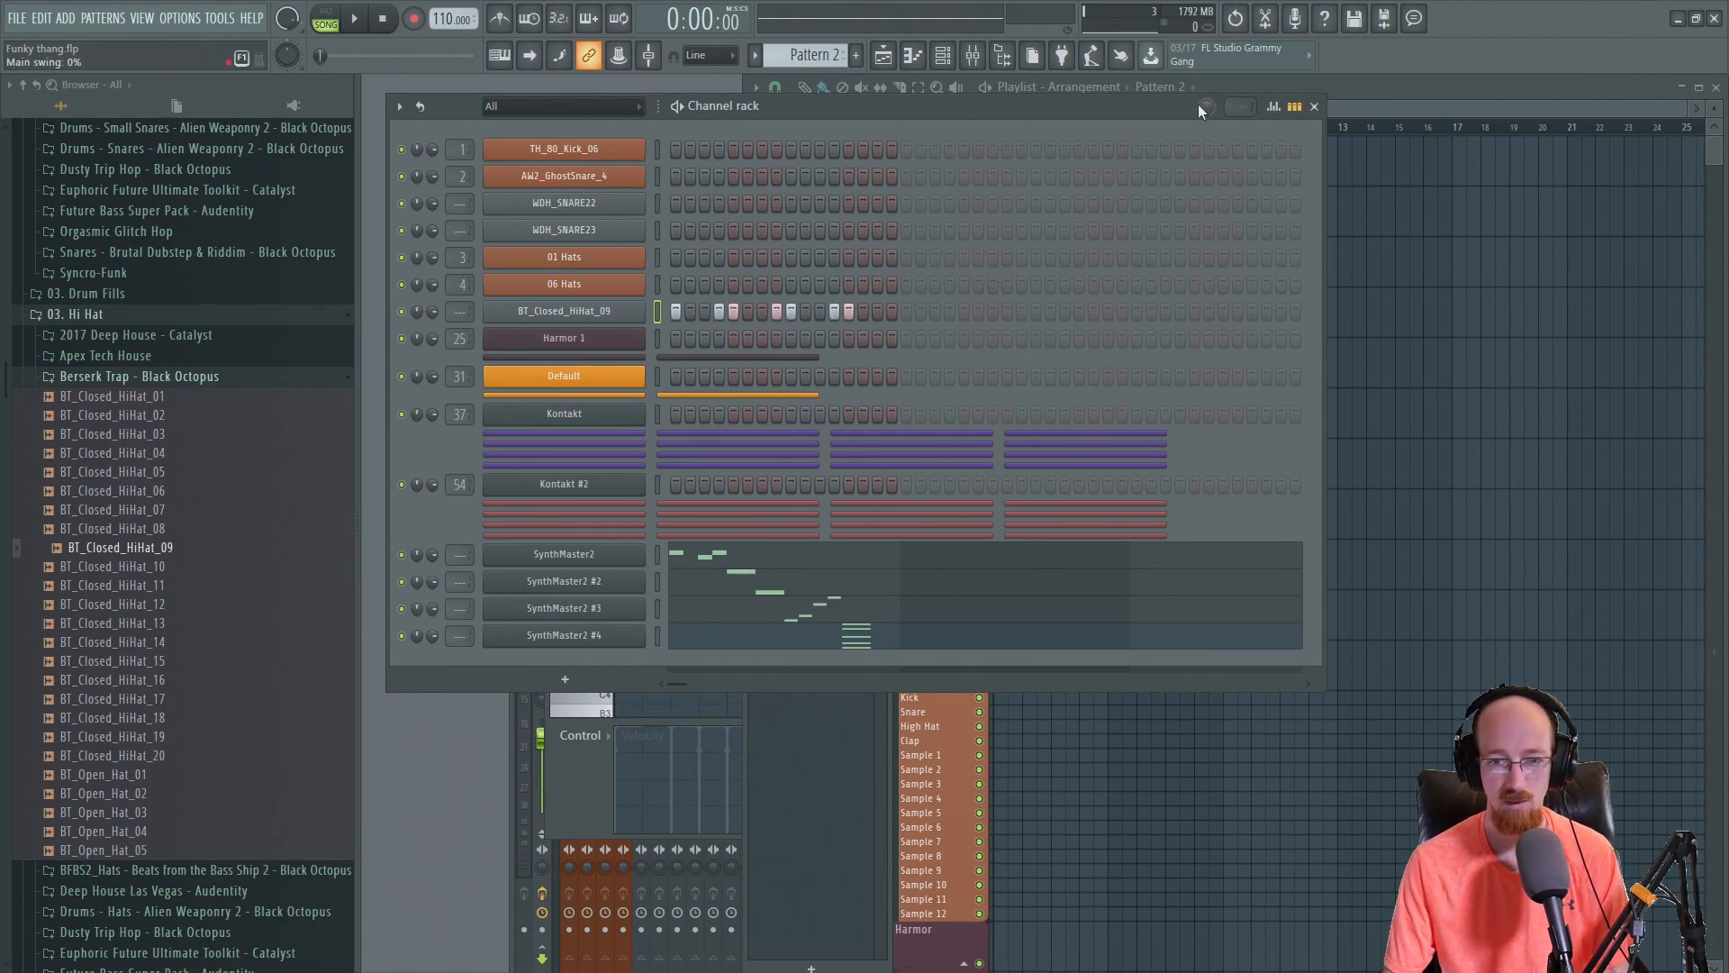
- Raise the channel rack's main swing and add a BT_Closed_HiHat_09 hit on step 16, checking the groove in playback
key("space")
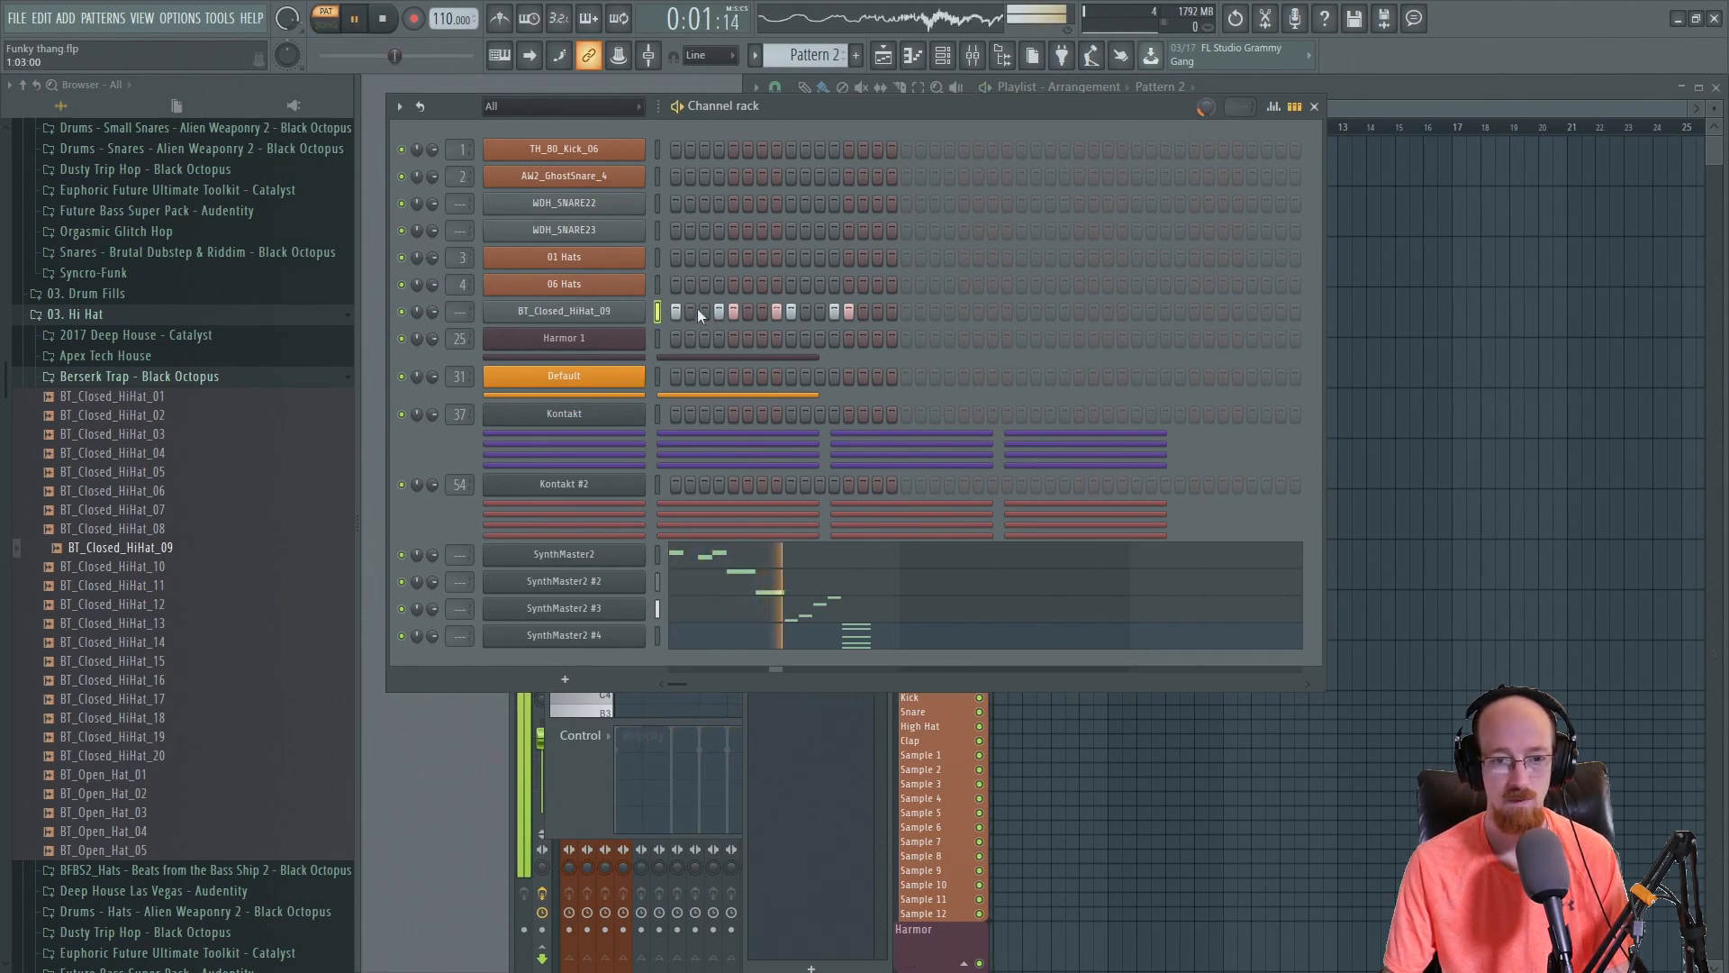
left_click(892, 312)
key("space")
key("space")
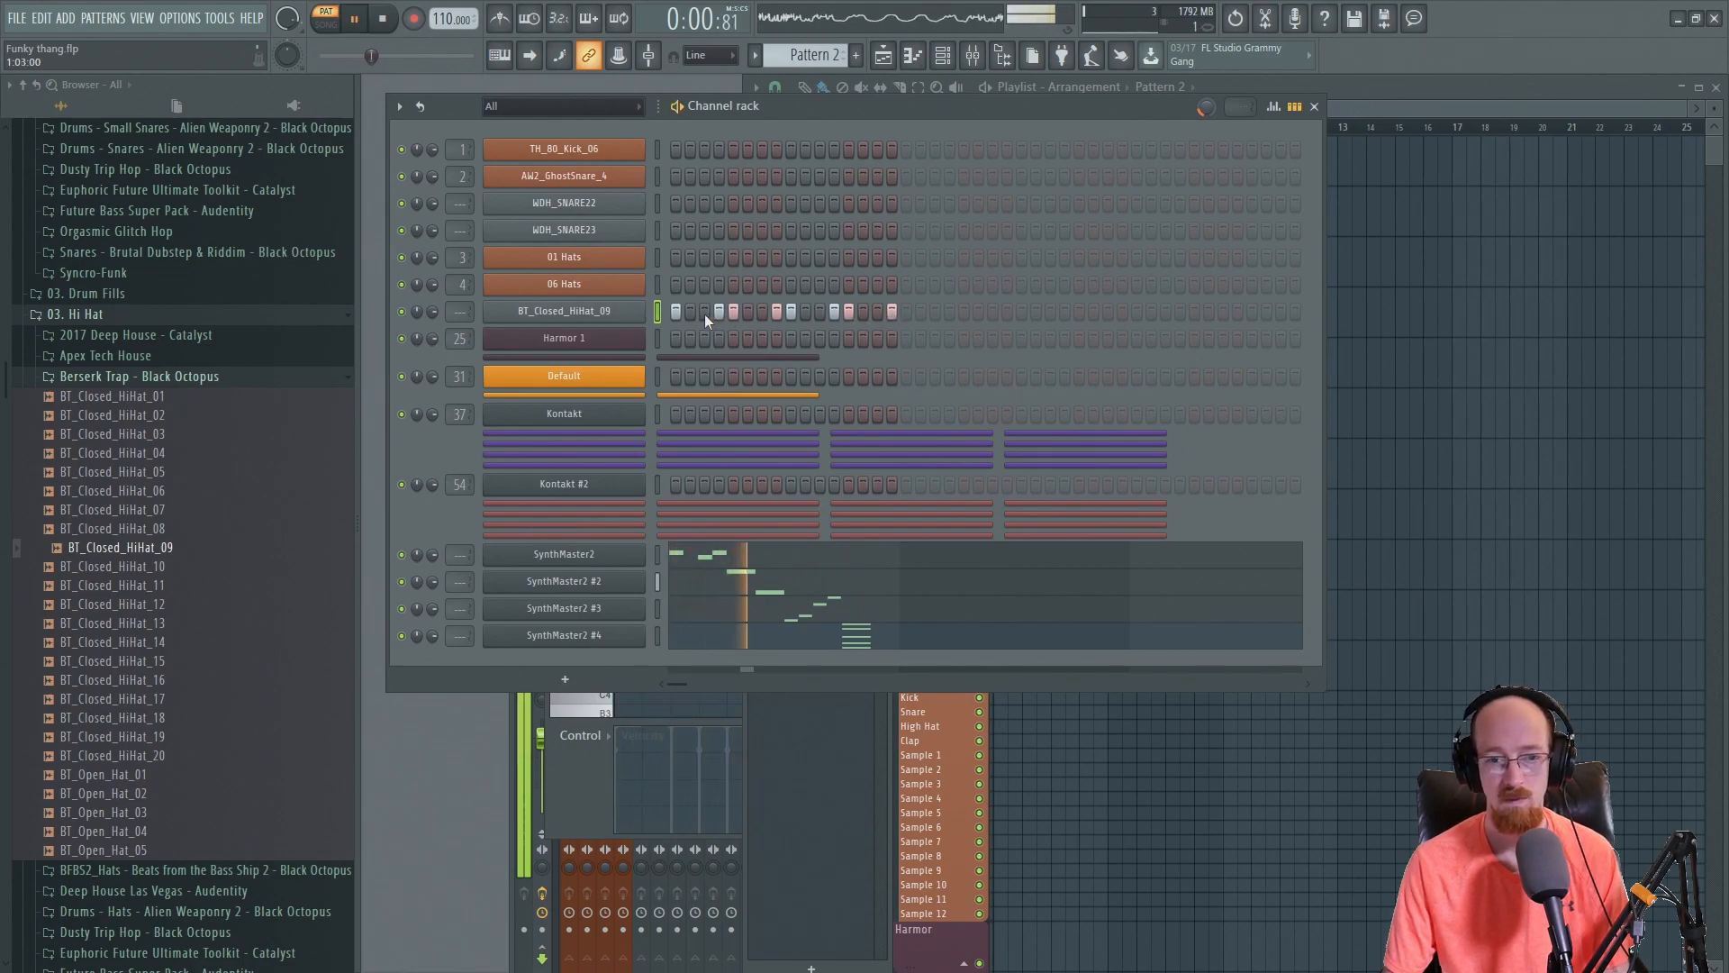
key("space")
- Program TH_80_Kick_06 on steps 1, 10 and 12 and WDH_SNARE22 on steps 5 and 13, checking the beat in playback
left_click(675, 149)
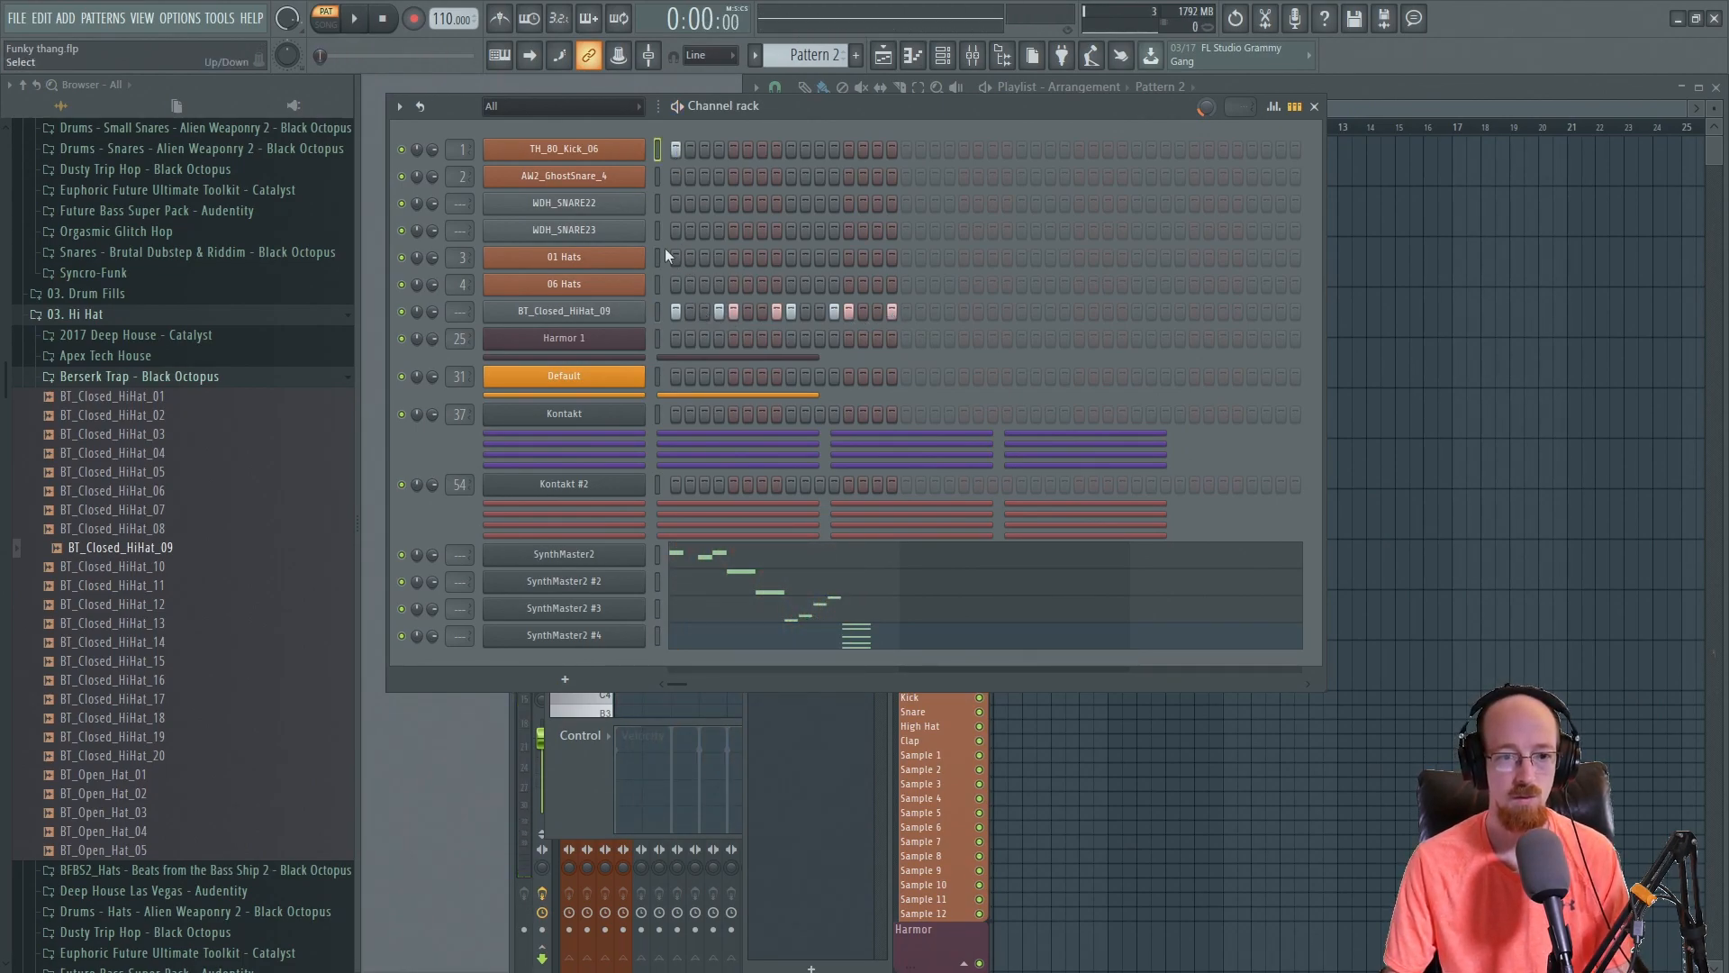
left_click(733, 203)
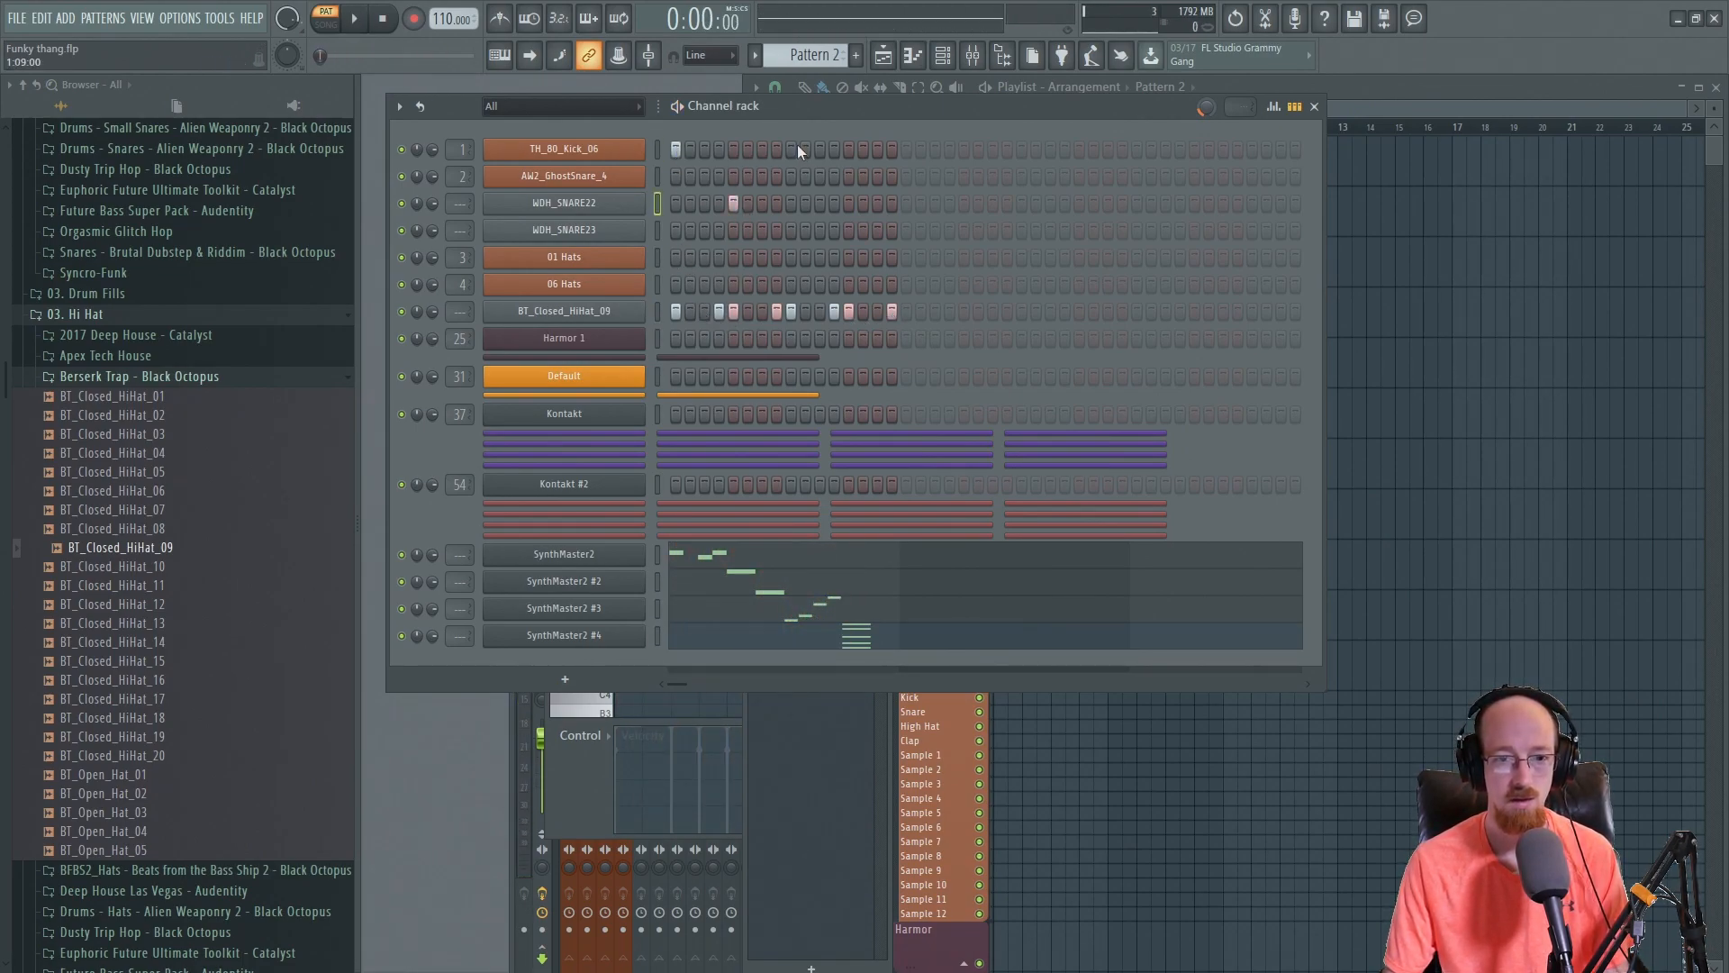
left_click(819, 149)
left_click(834, 148)
key("space")
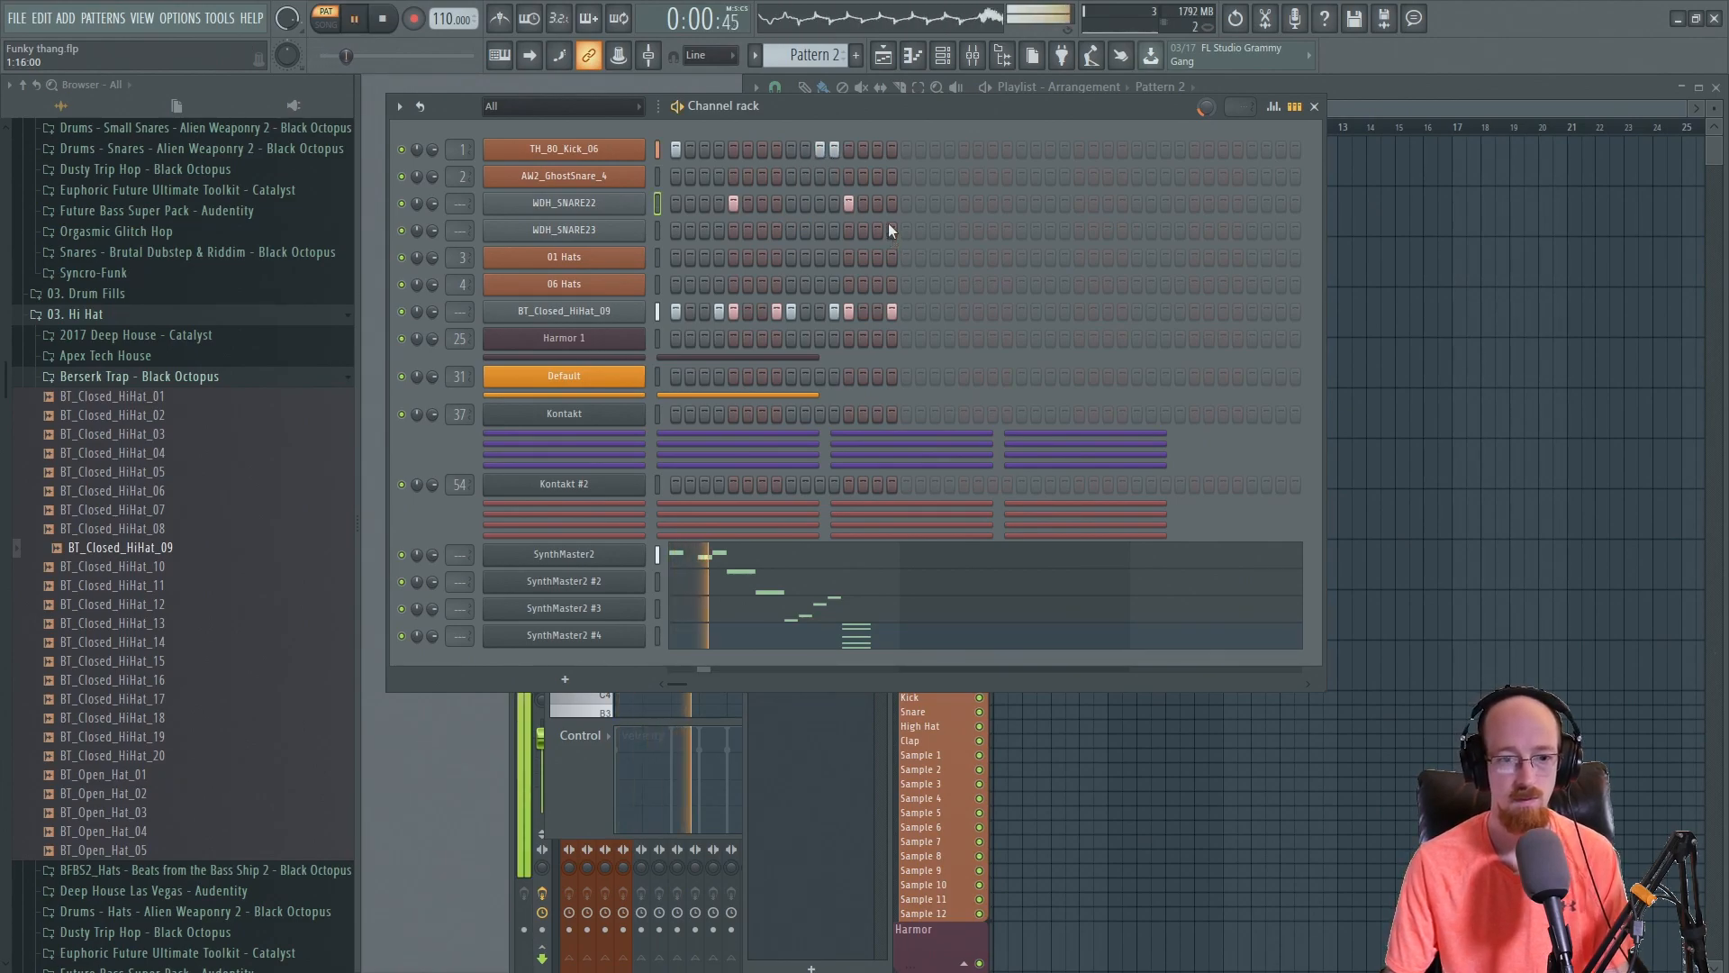
left_click(820, 148)
left_click(805, 148)
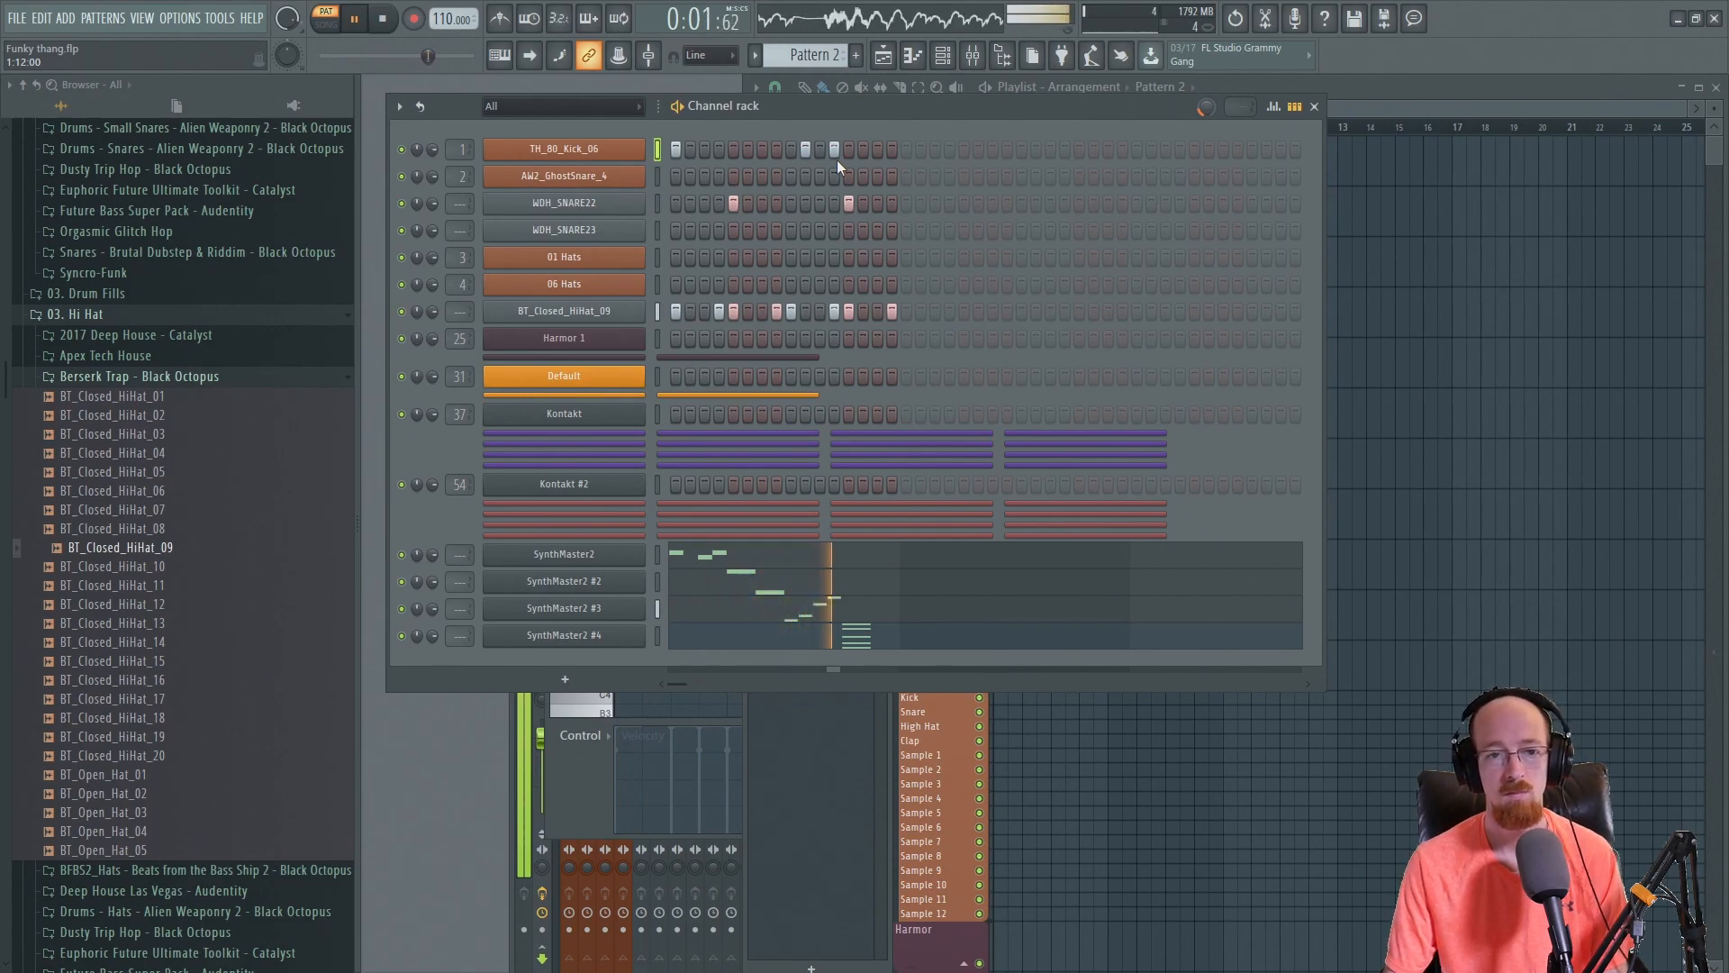
key("space")
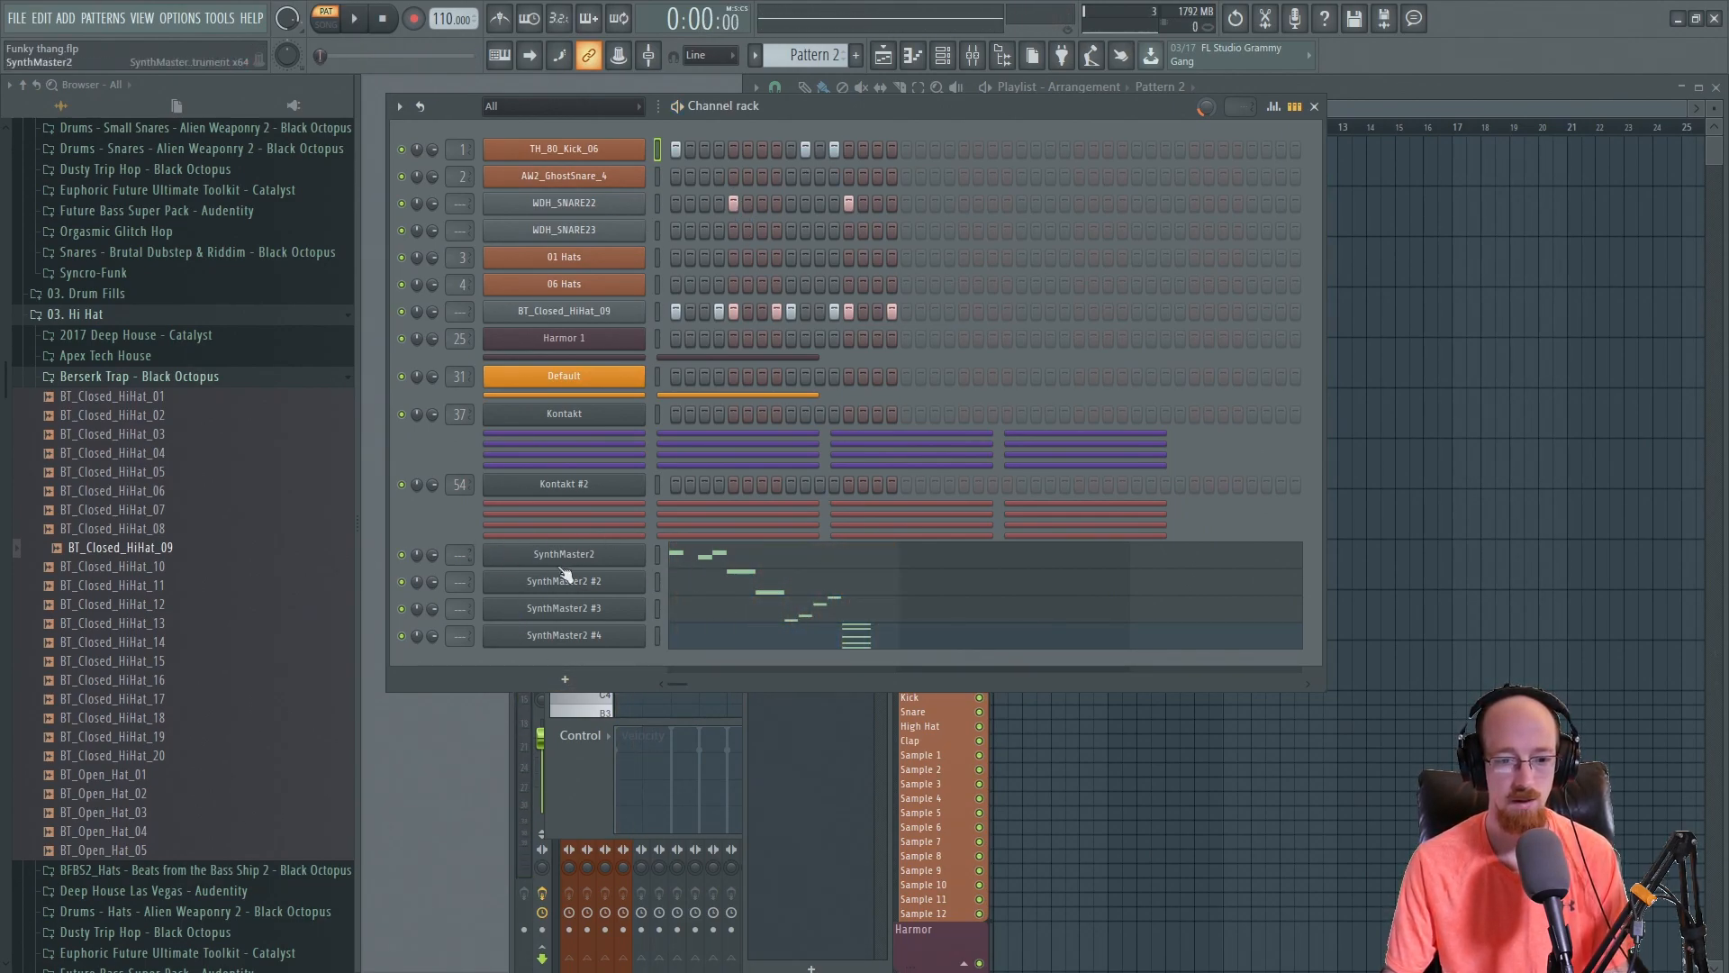
- Rename the SynthMaster2 channel as Wub and the SynthMaster2 #2 channel as Na Na
key("F2")
type("Wub")
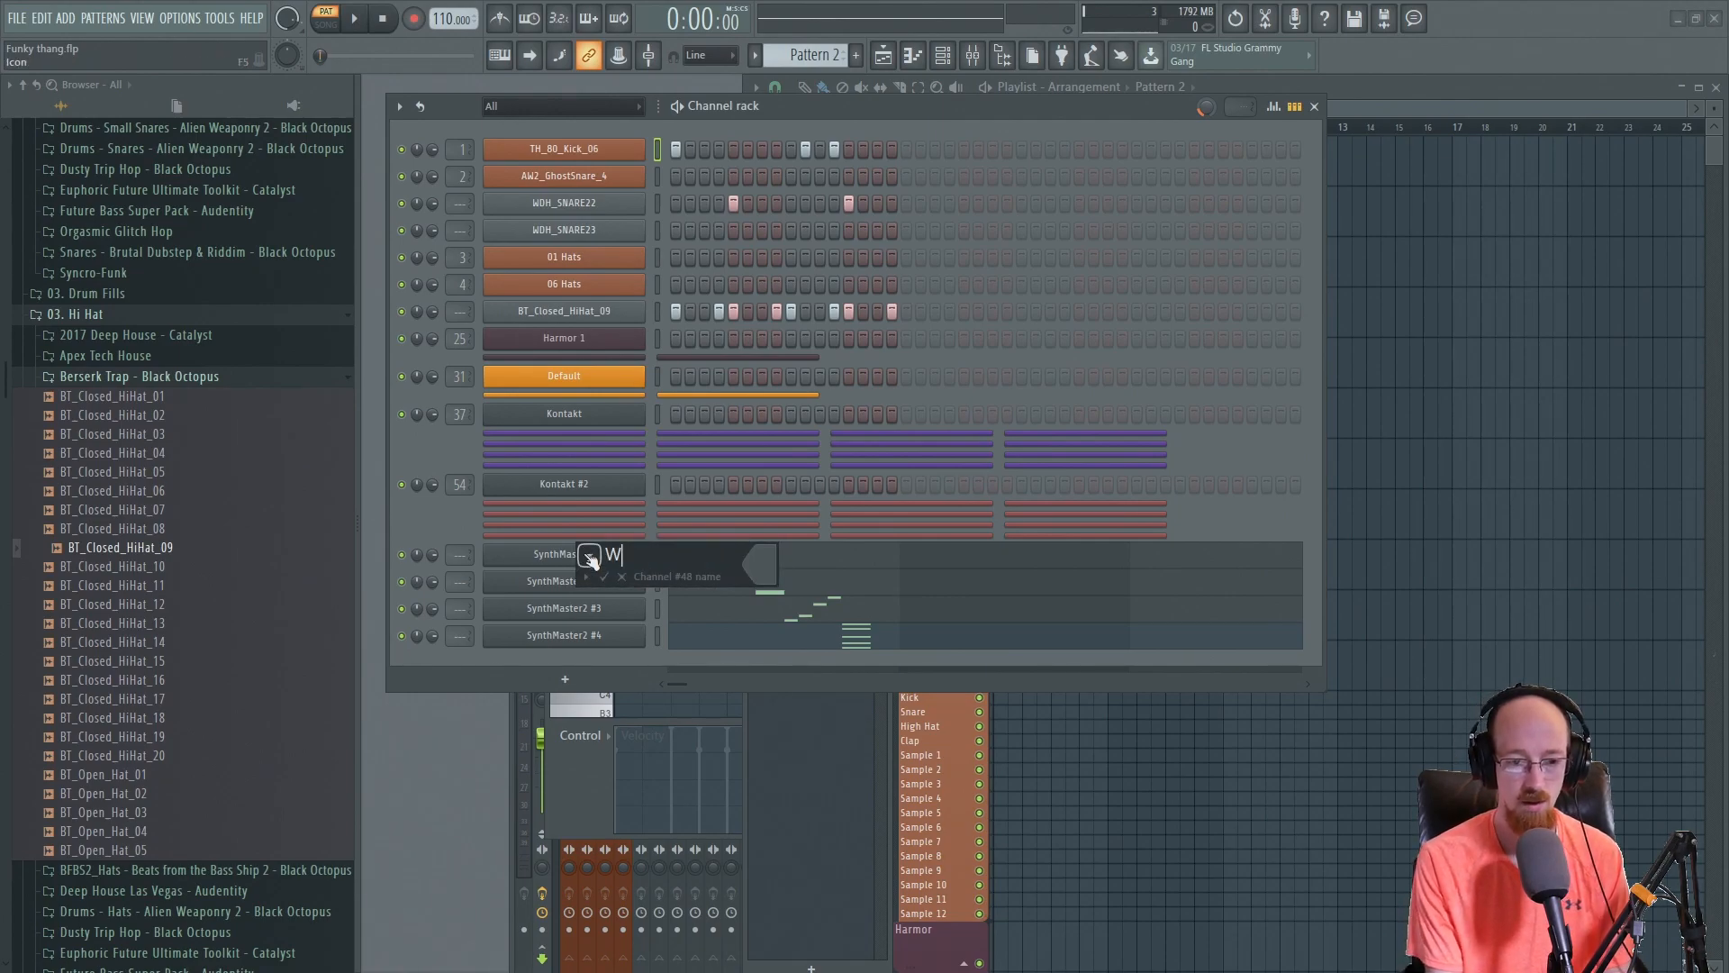
key("Return")
key("F2")
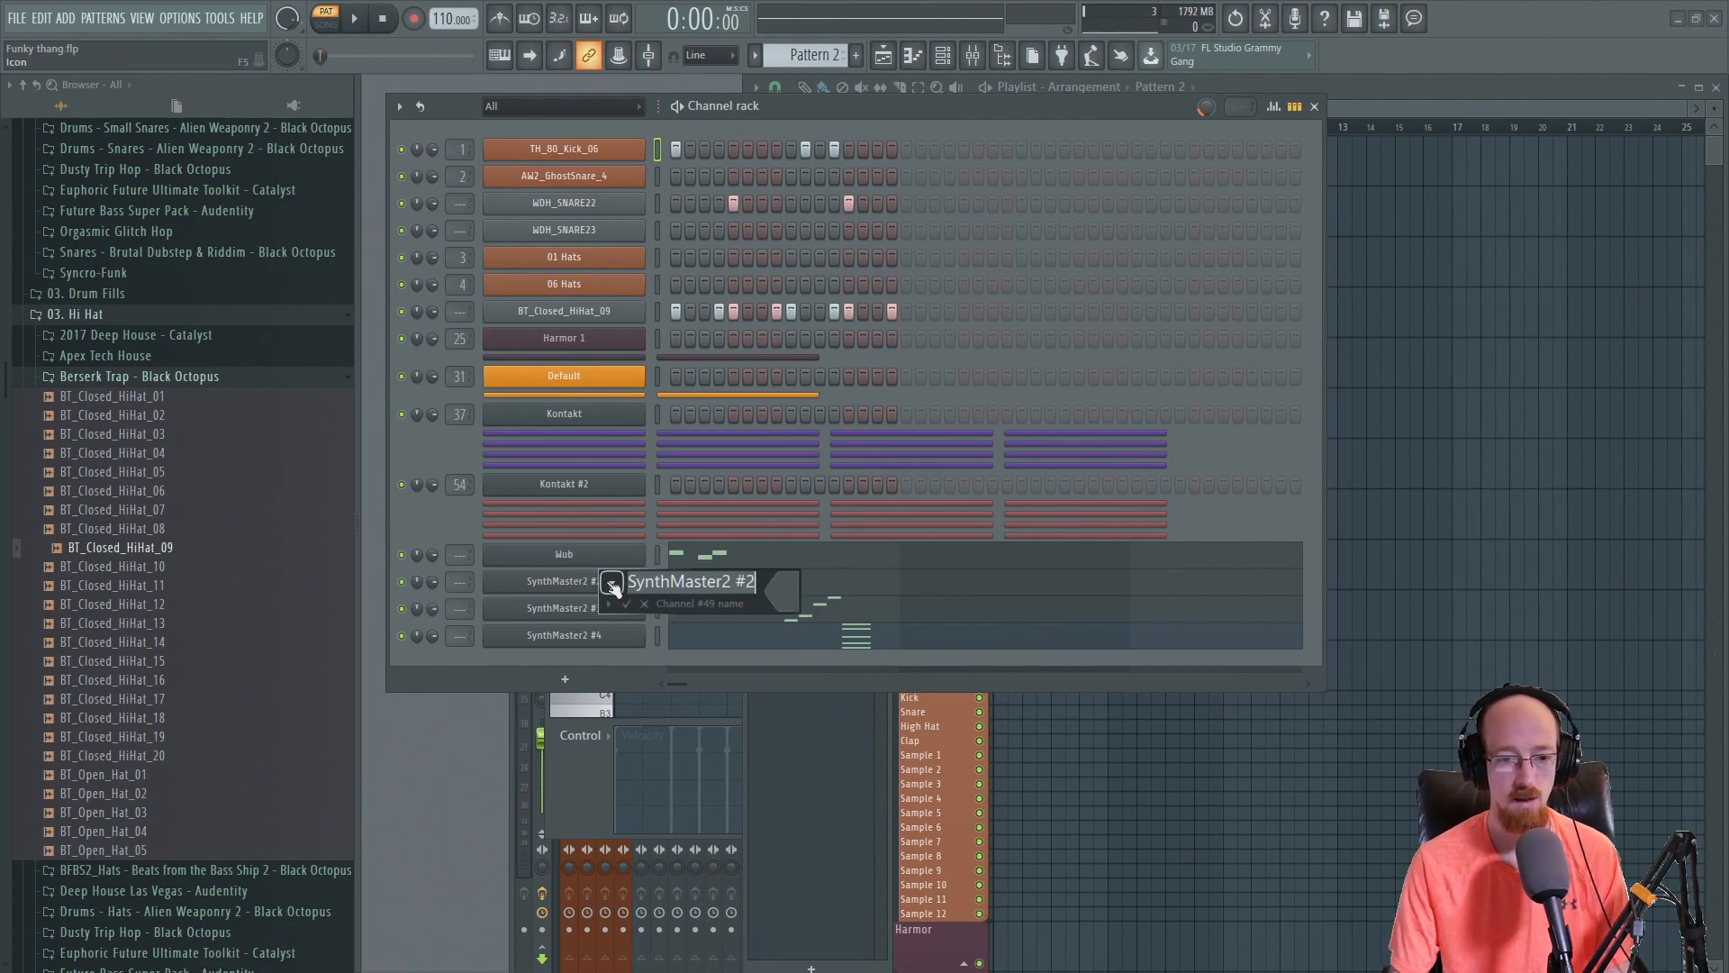
type("Na Na")
key("Return")
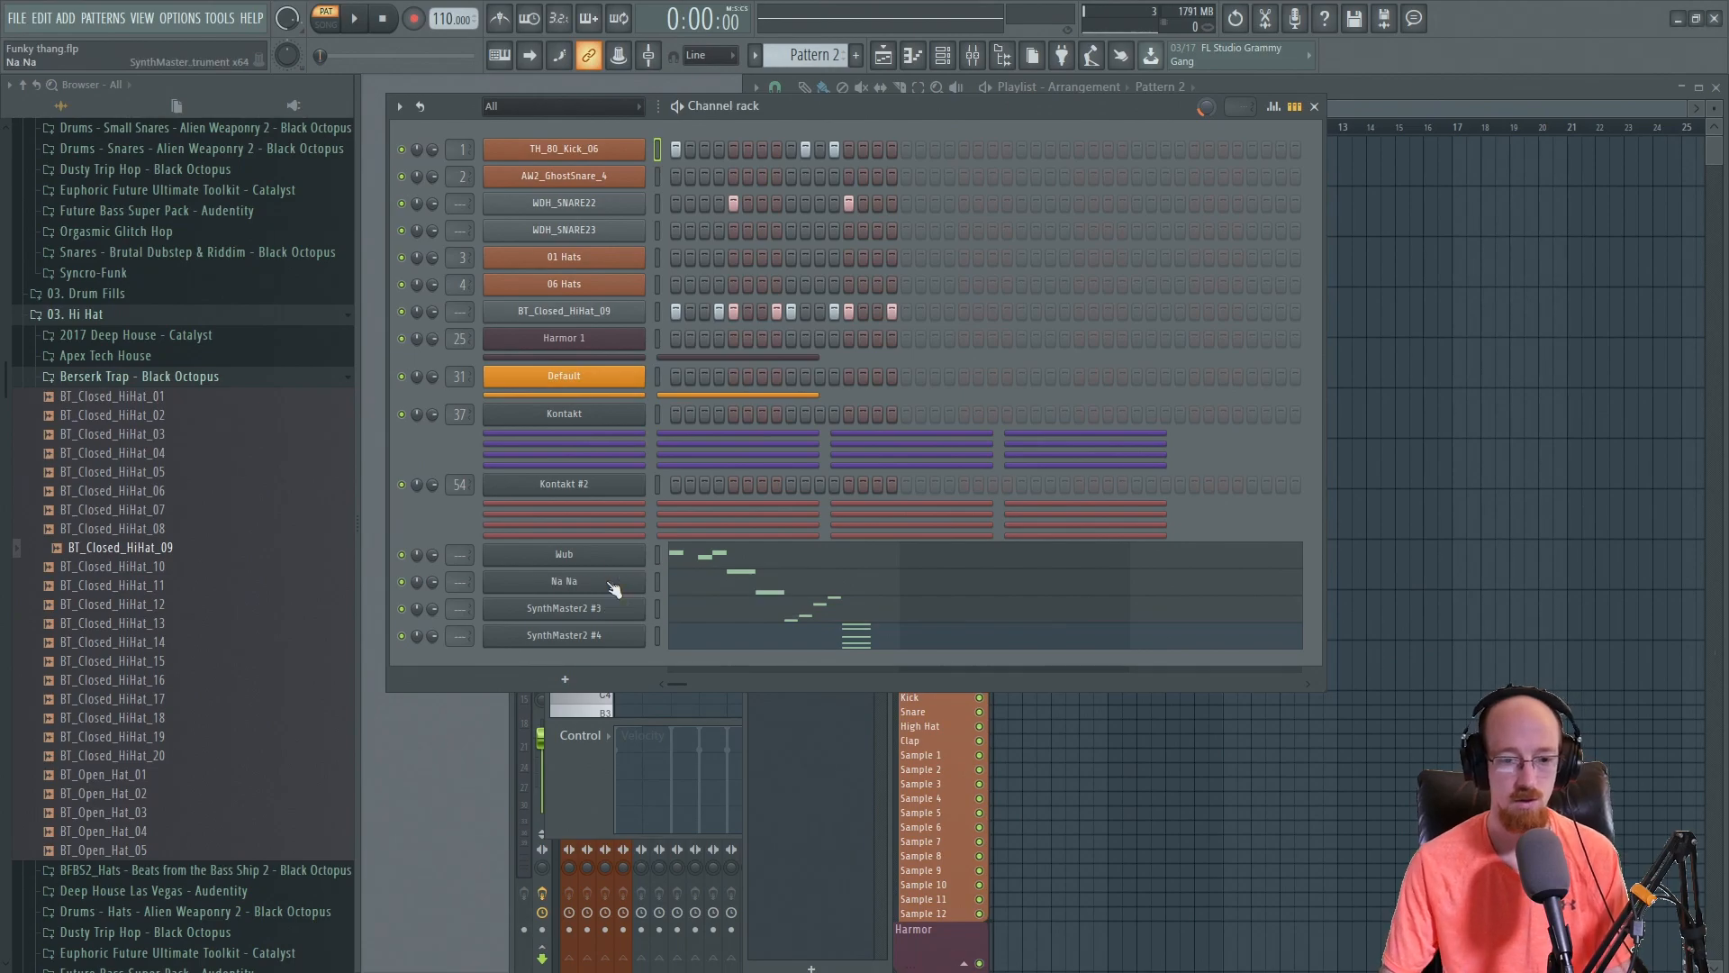
- Rename SynthMaster2 #3 as Do DO do do and SynthMaster2 #4 as Chord, and route the four synth channels to mixer tracks 5 to 8
key("F2")
type("B")
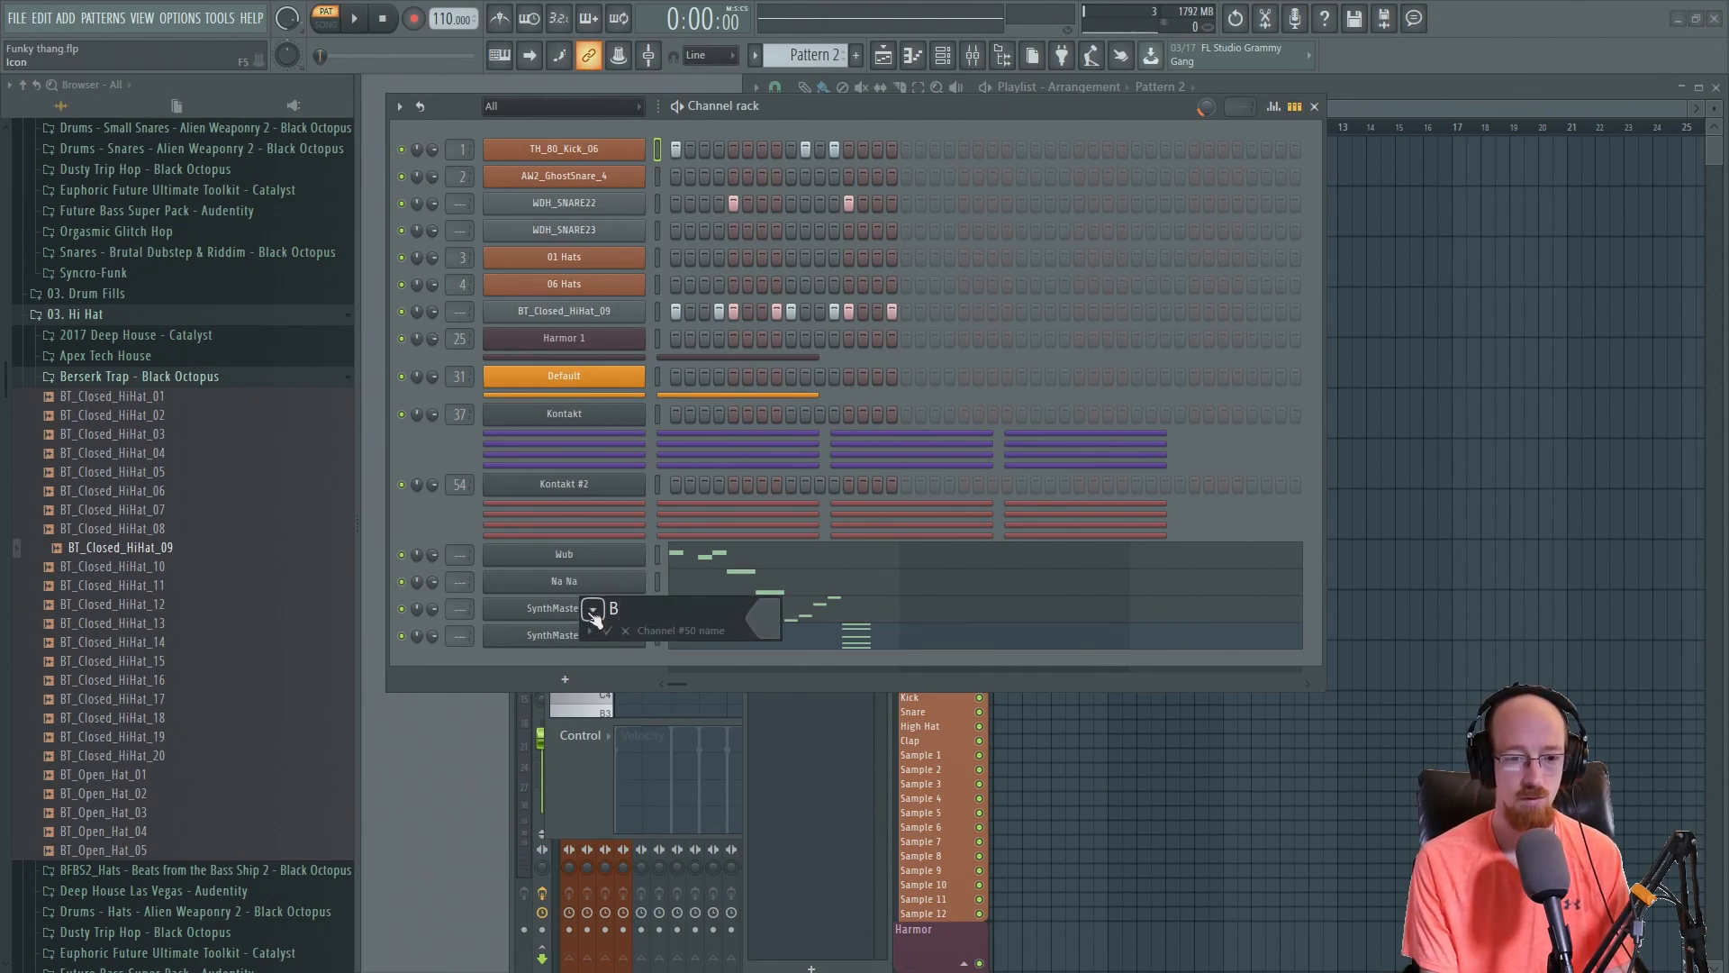
type("o DO do d")
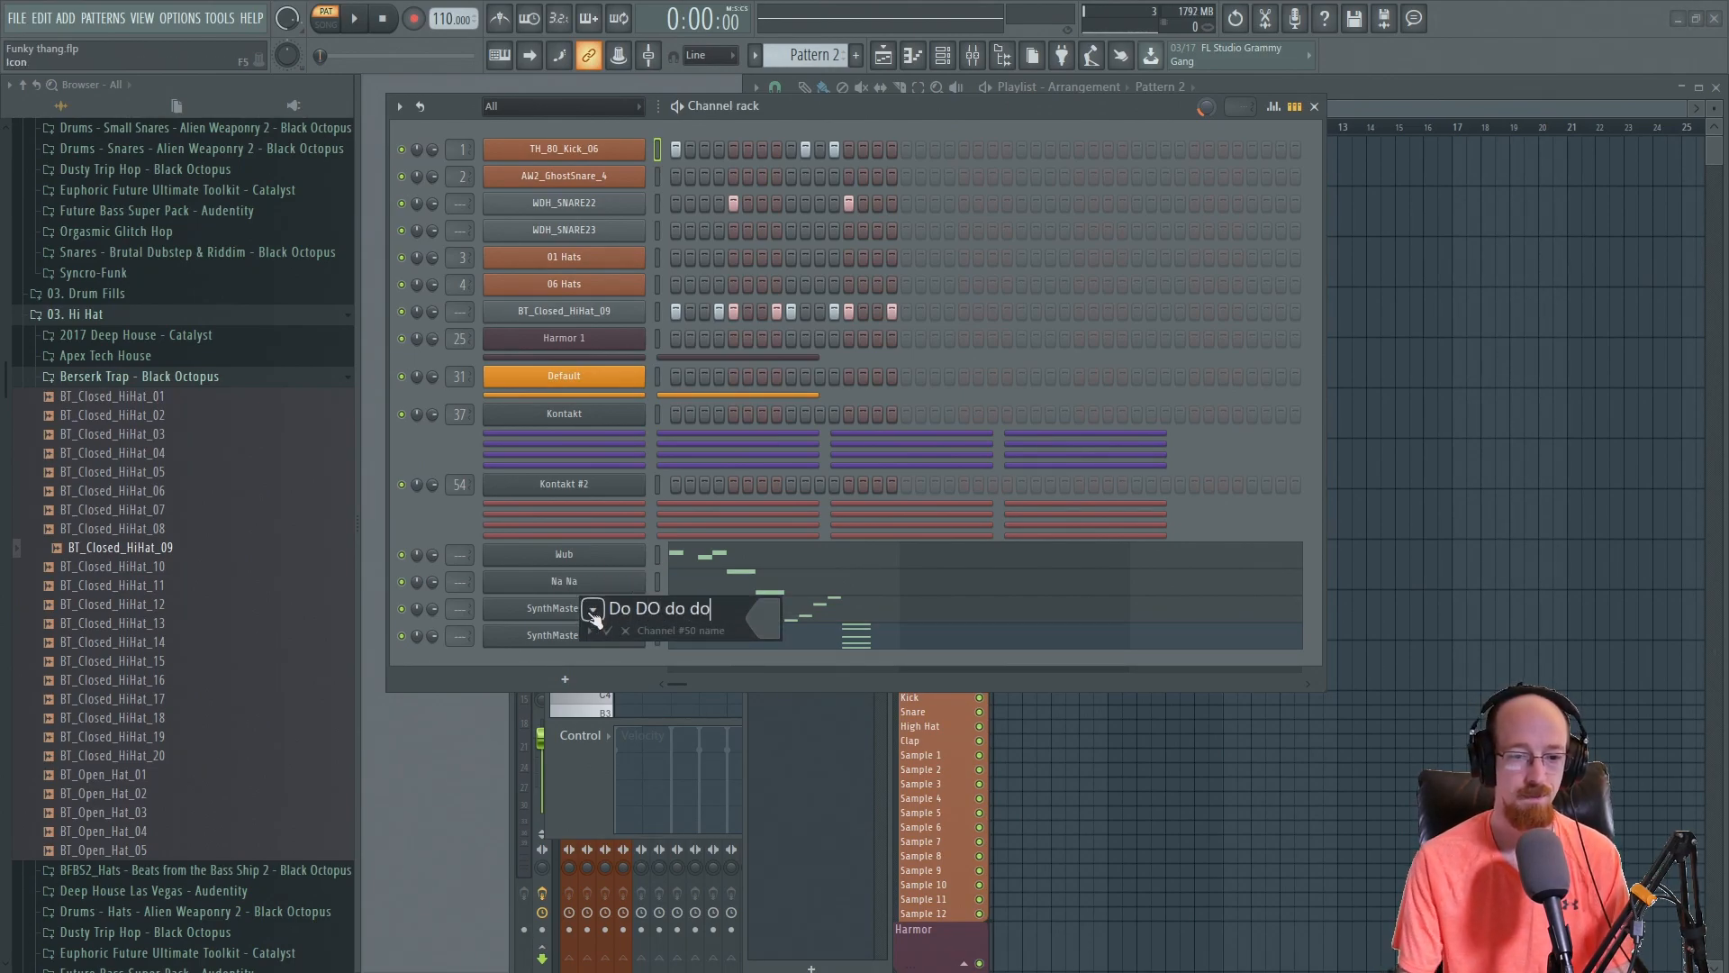
type("o")
key("Return")
key("F2")
type("C")
key("Return")
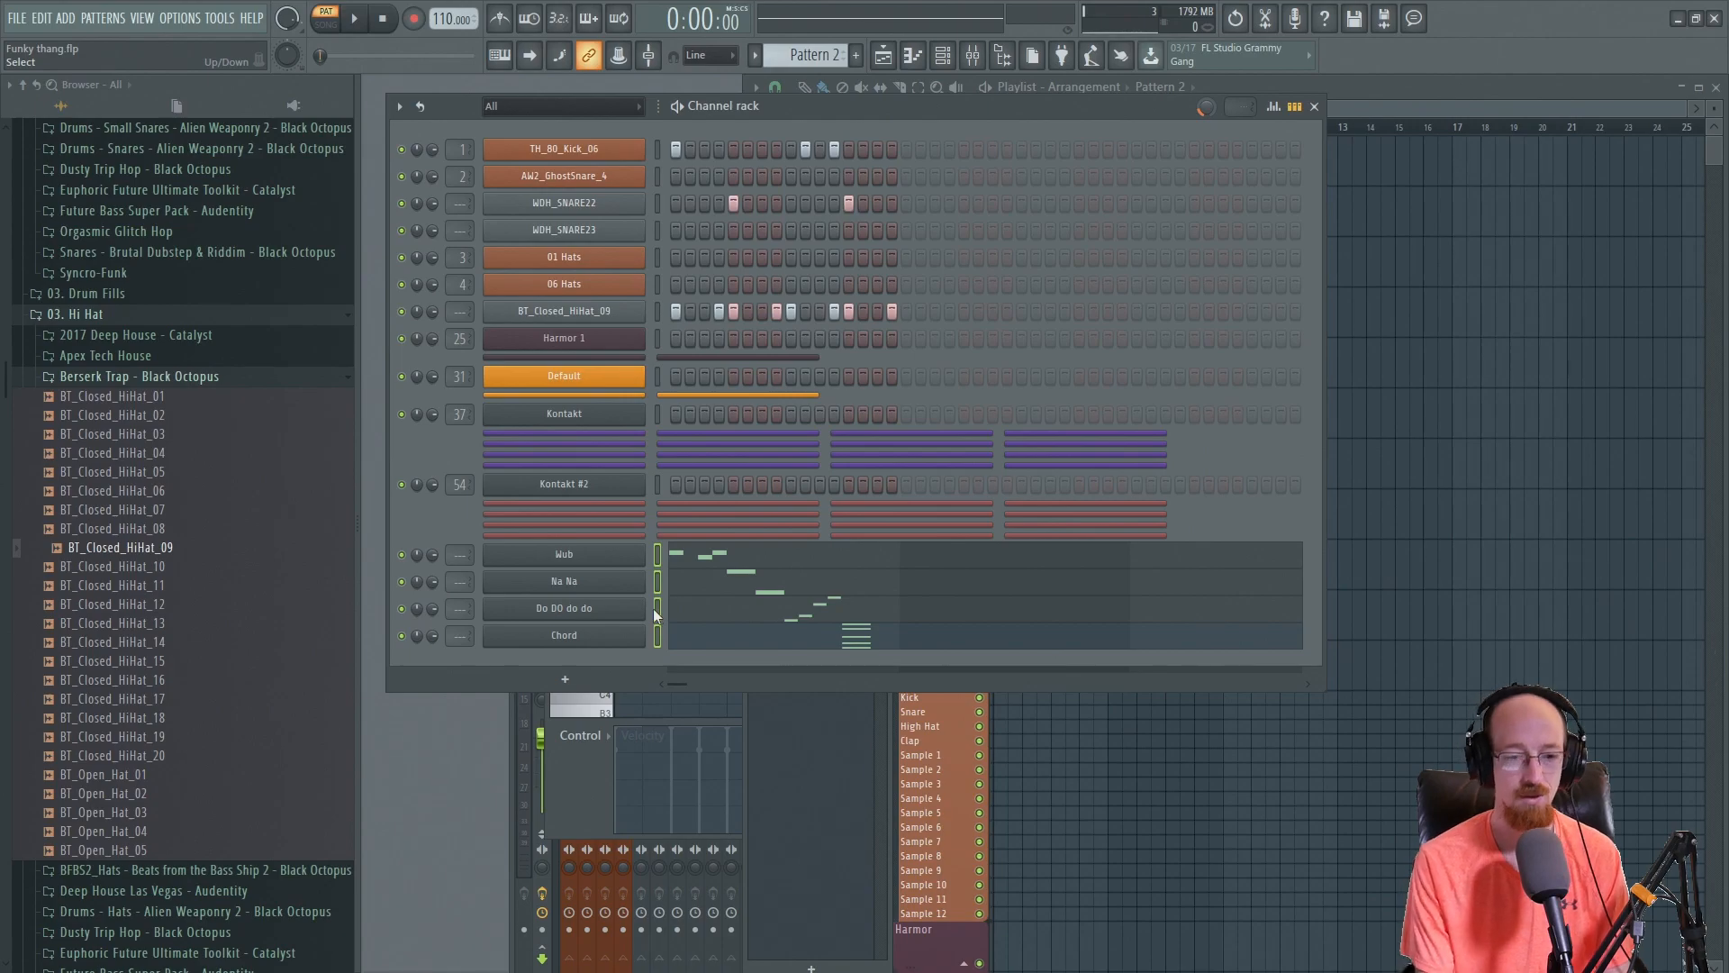
key("ctrl+l")
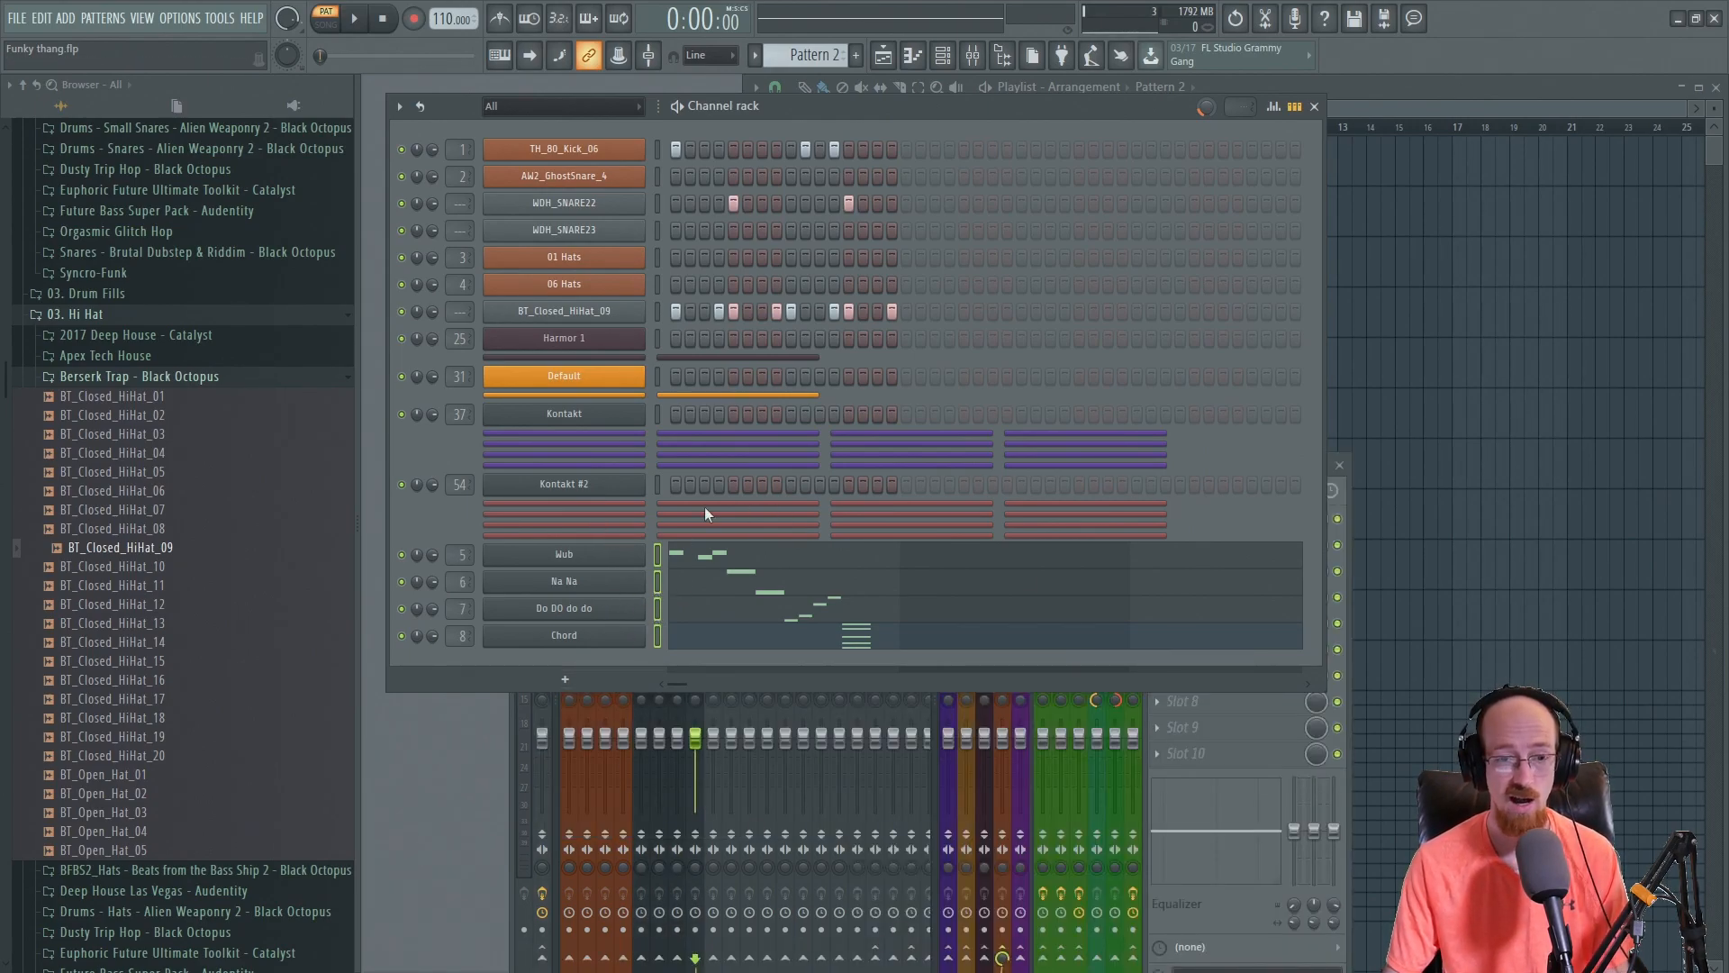
- Place a Pattern 2 clip at bar 6 on the Master playlist track and make it unique
left_click(1426, 75)
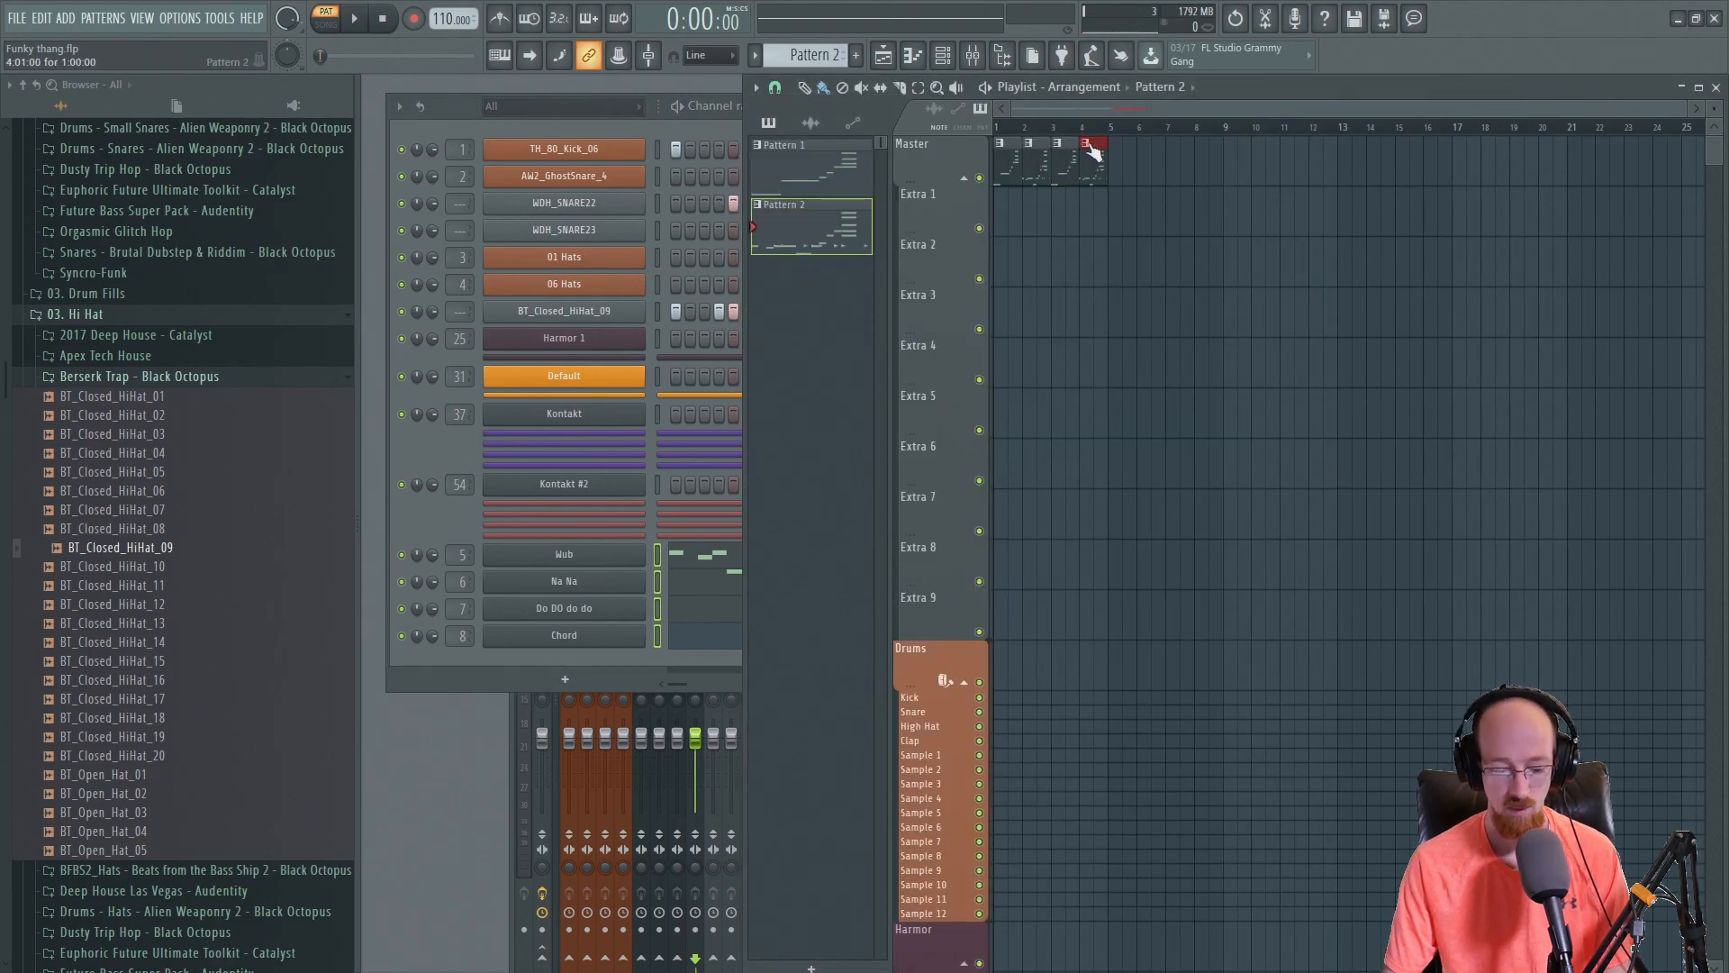
left_click(1138, 170)
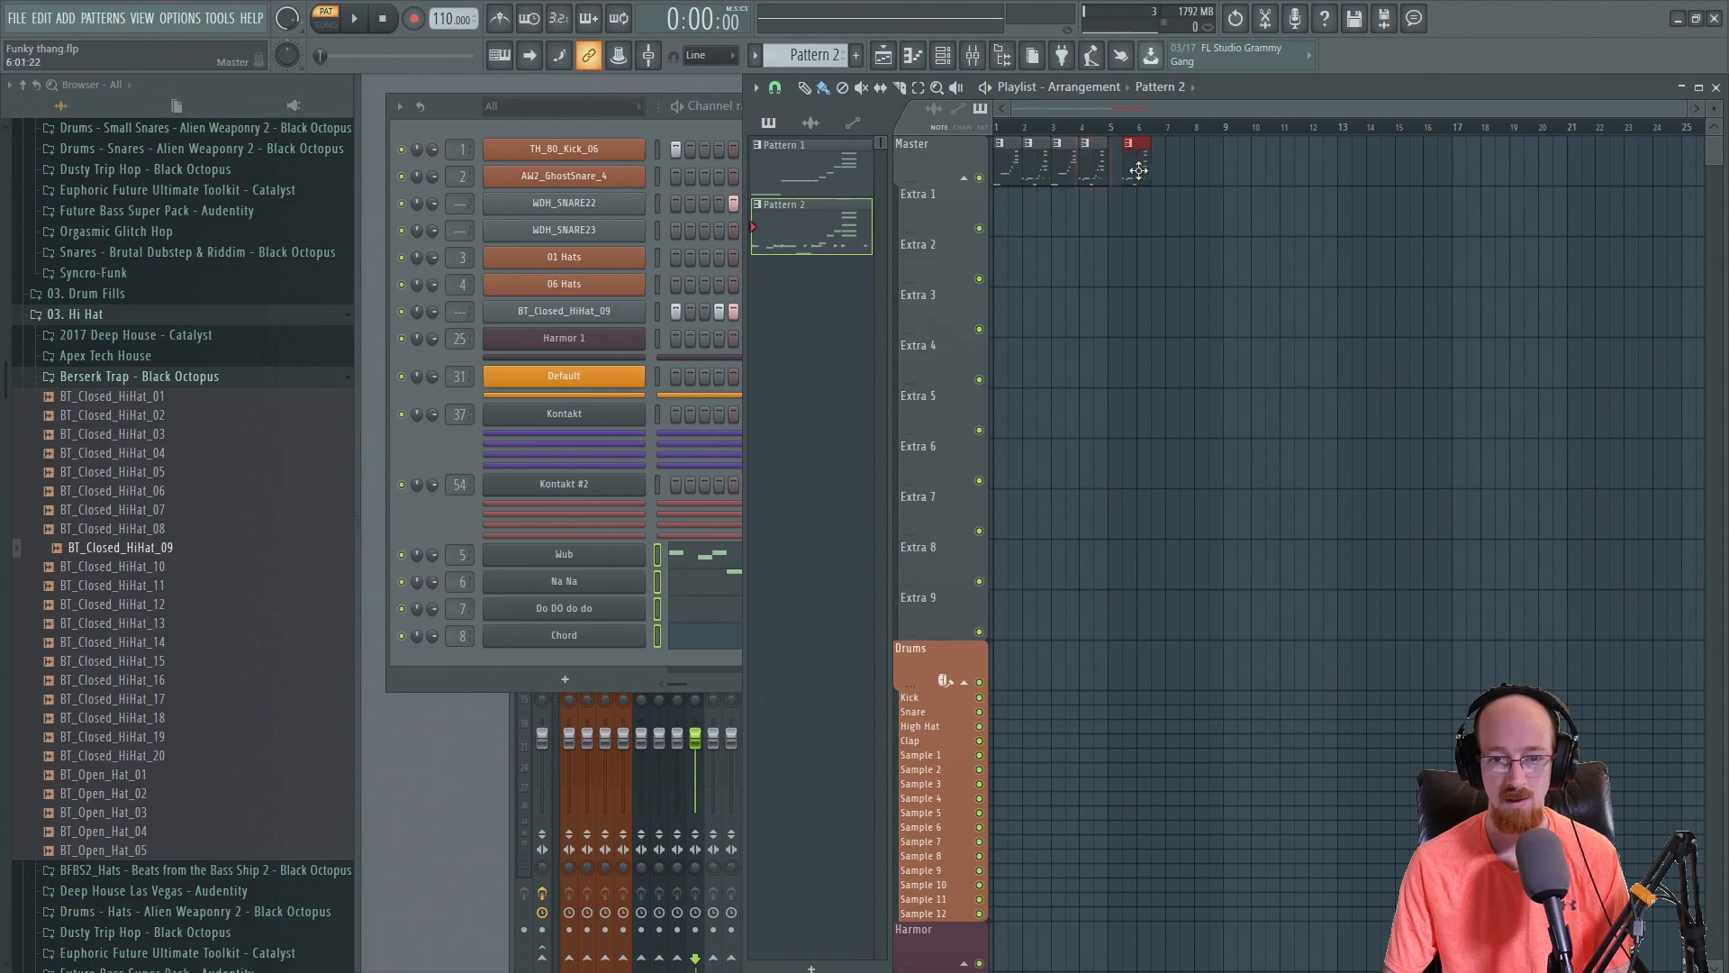
left_click(1150, 142)
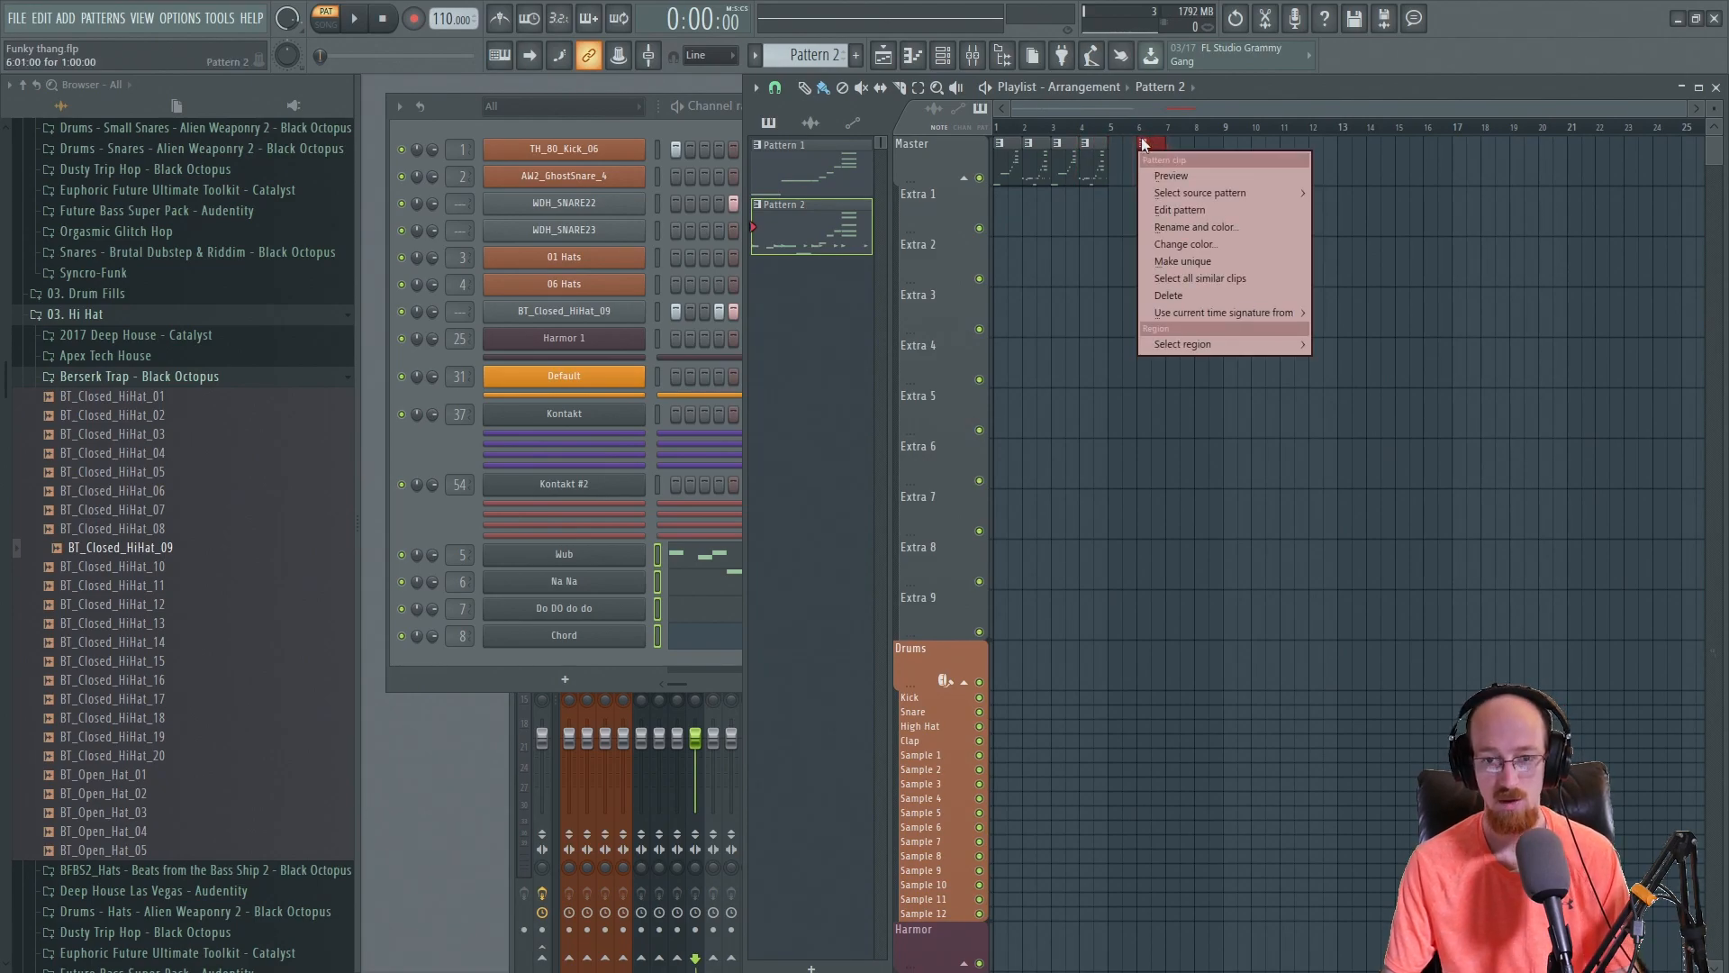
left_click(1171, 219)
- Clear the kick, snare and hi-hat hits from Pattern 2, keeping its synth notes
left_click(801, 225)
left_click(690, 126)
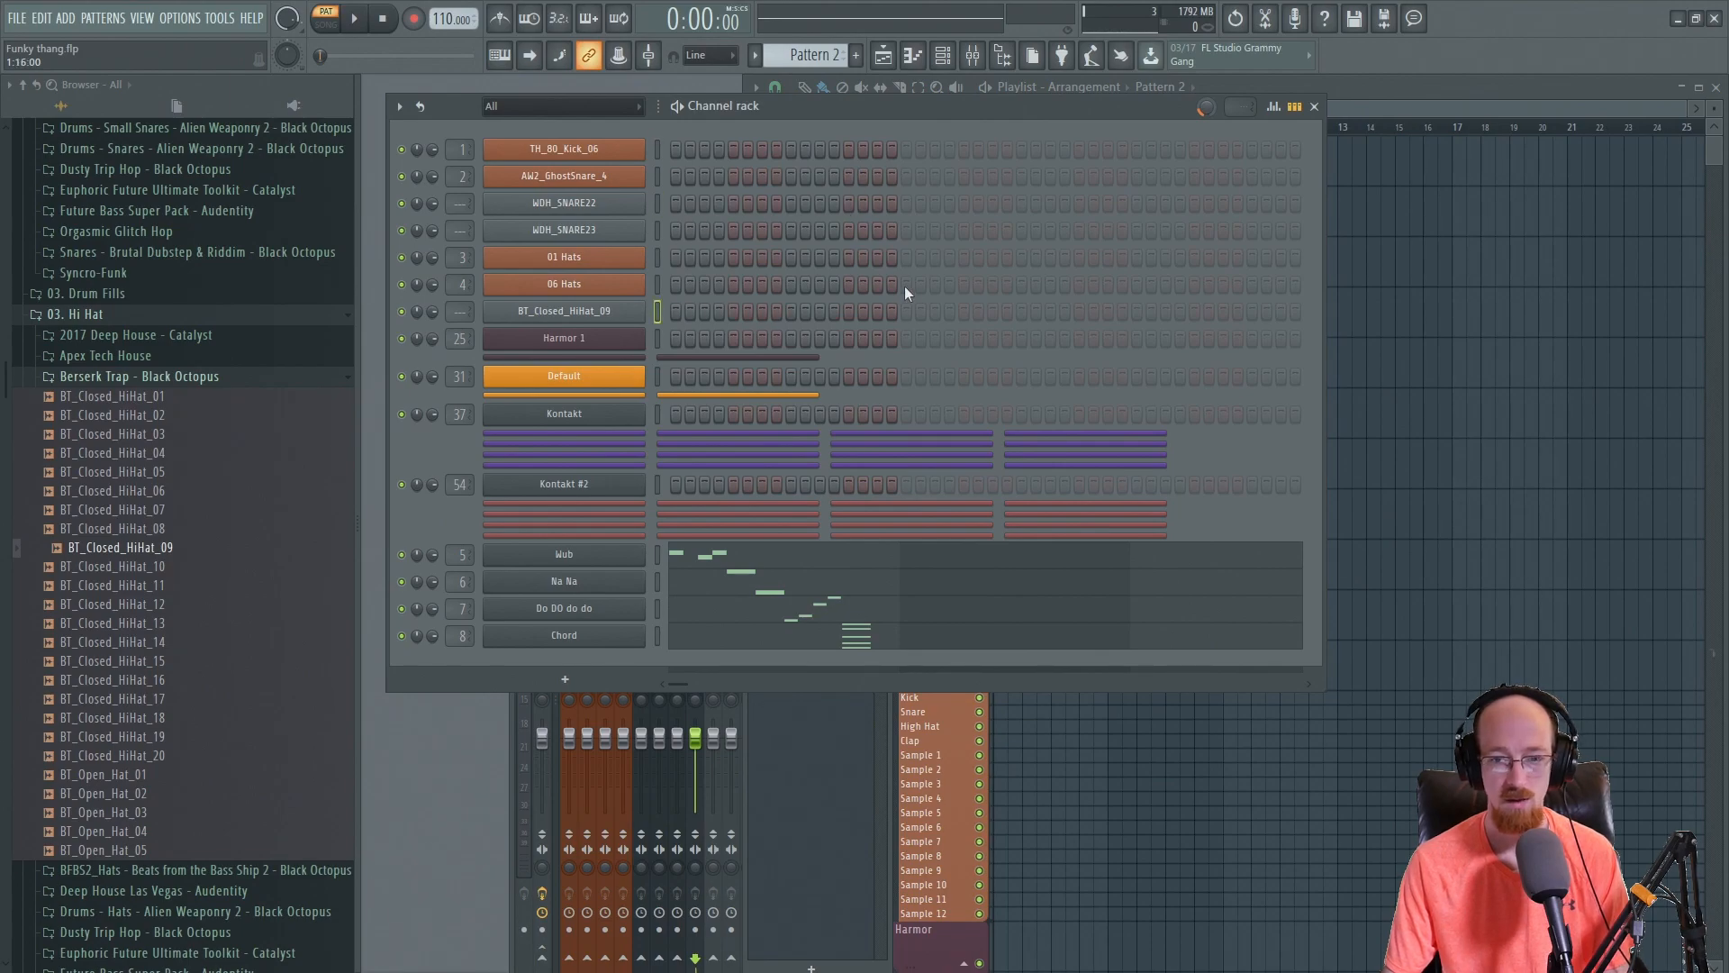
left_click(1336, 109)
- Cut the Wub, Na Na, Do DO do do and Chord notes from Pattern 3, leaving only the drums
left_click(1151, 166)
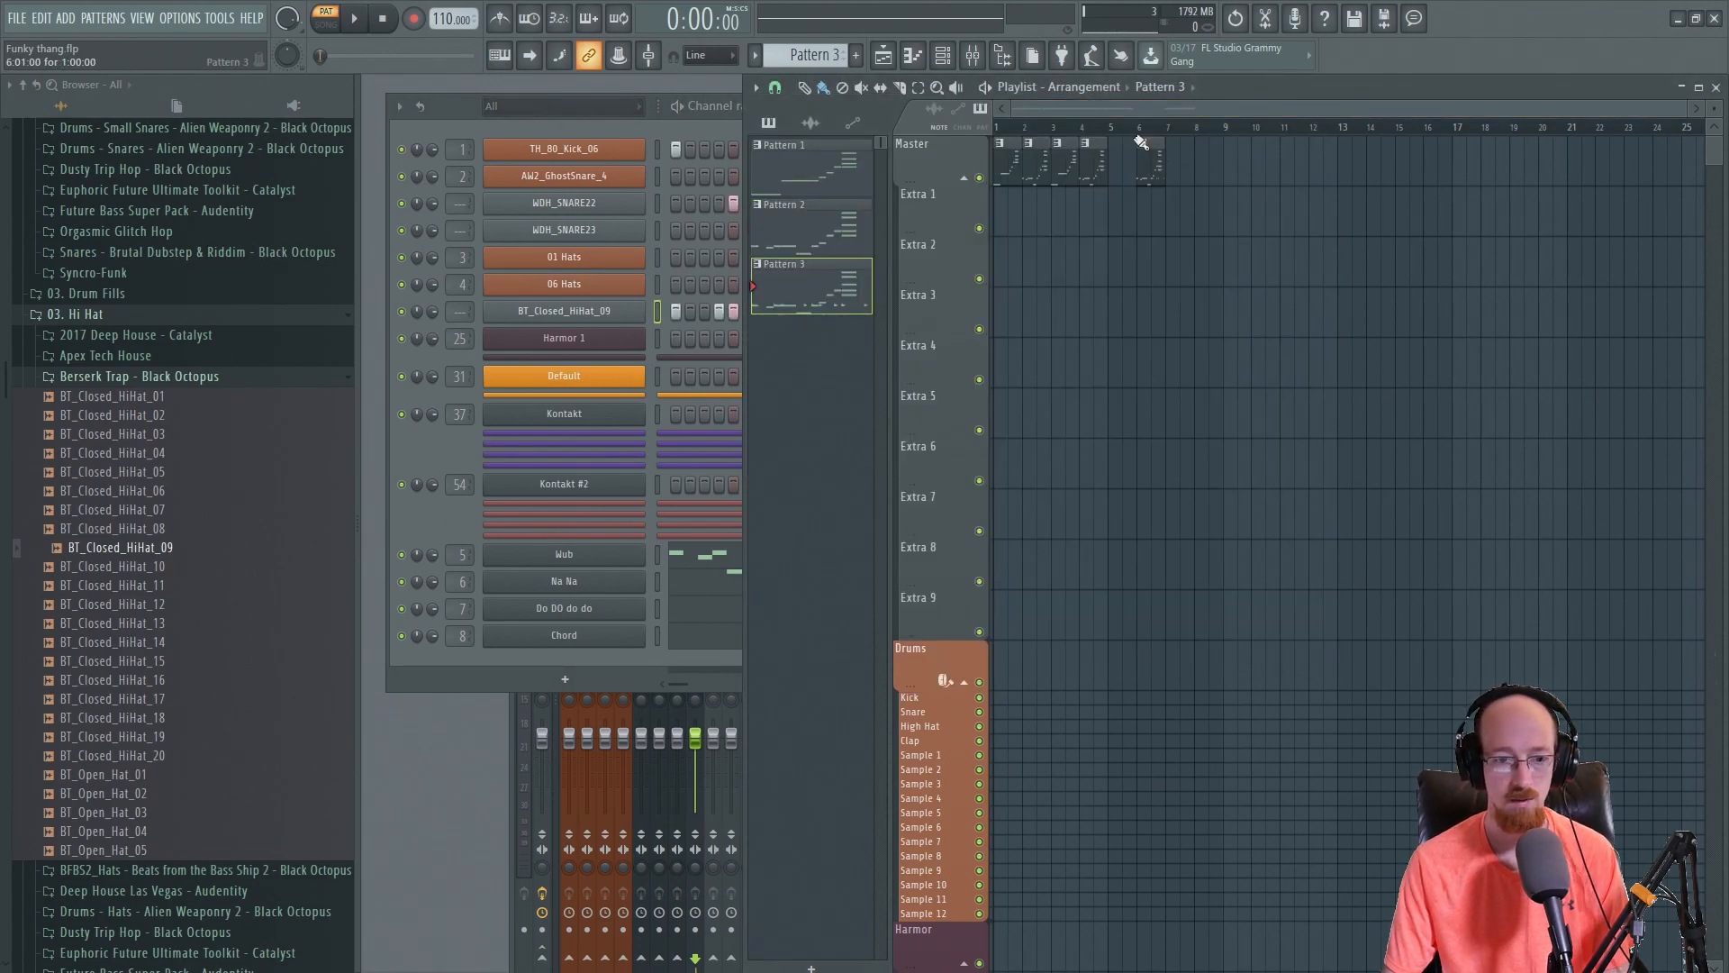
right_click(614, 559)
left_click(877, 549)
right_click(632, 587)
left_click(851, 578)
right_click(591, 607)
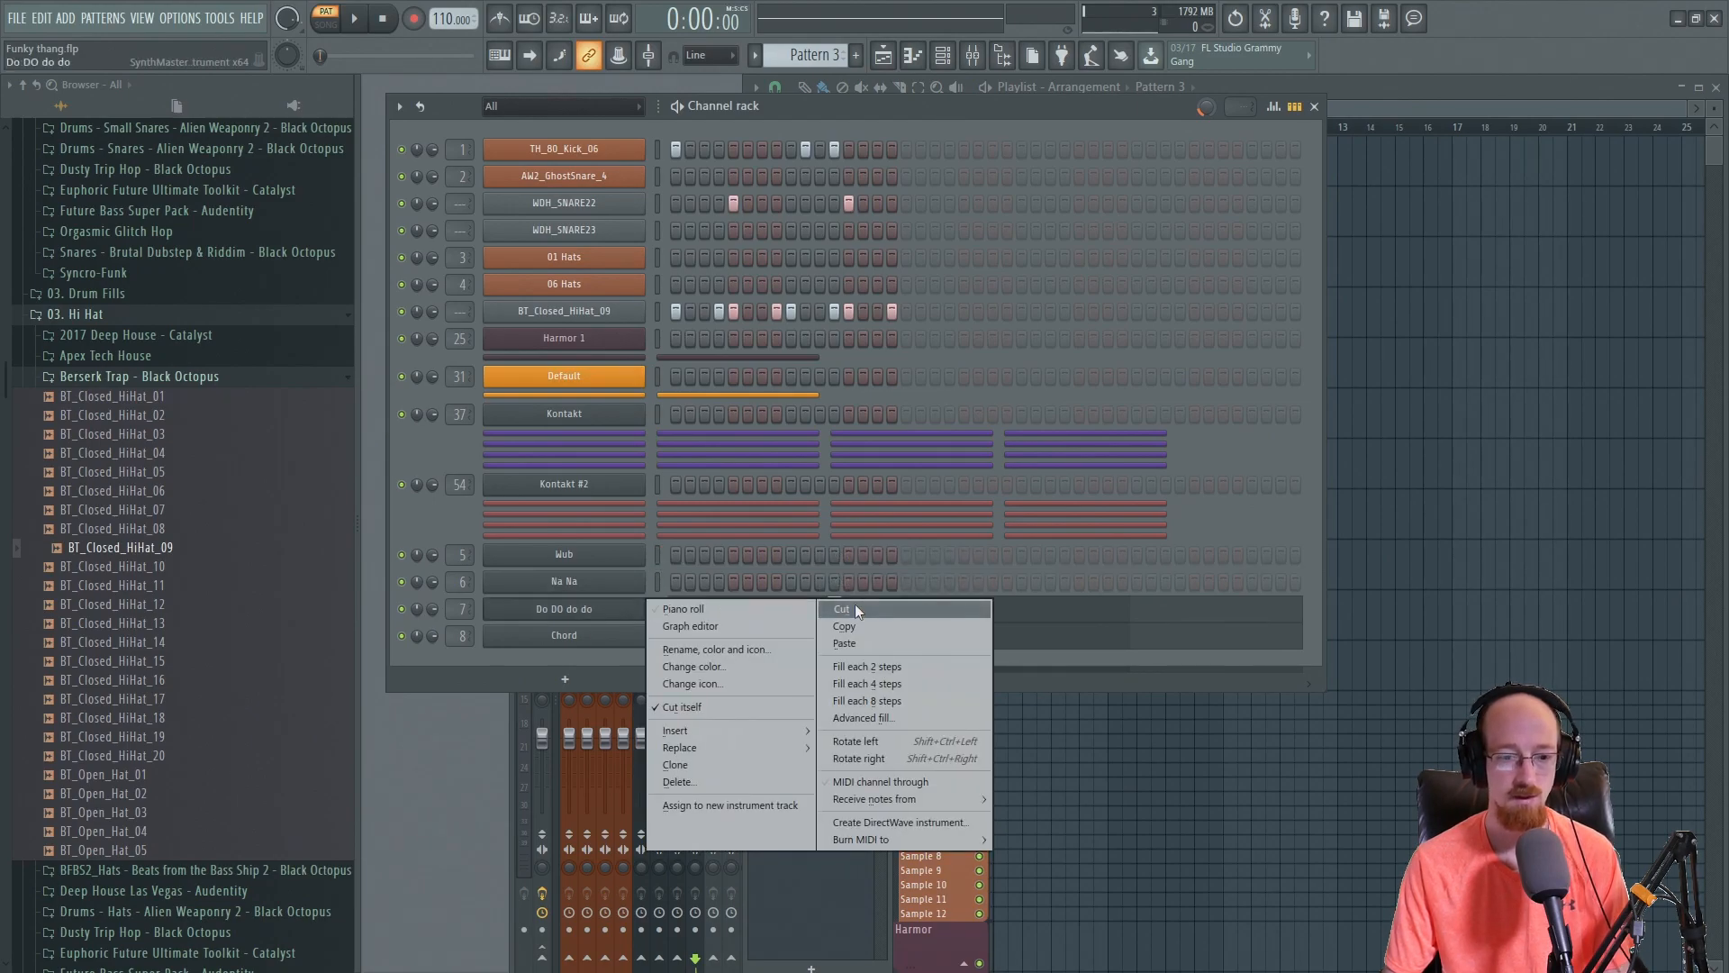
left_click(856, 605)
right_click(603, 640)
left_click(865, 635)
- Add 06 Hats hits on steps 3, 7, 11 and 15 of Pattern 3, checking the beat in playback from bar 6
left_click(1386, 102)
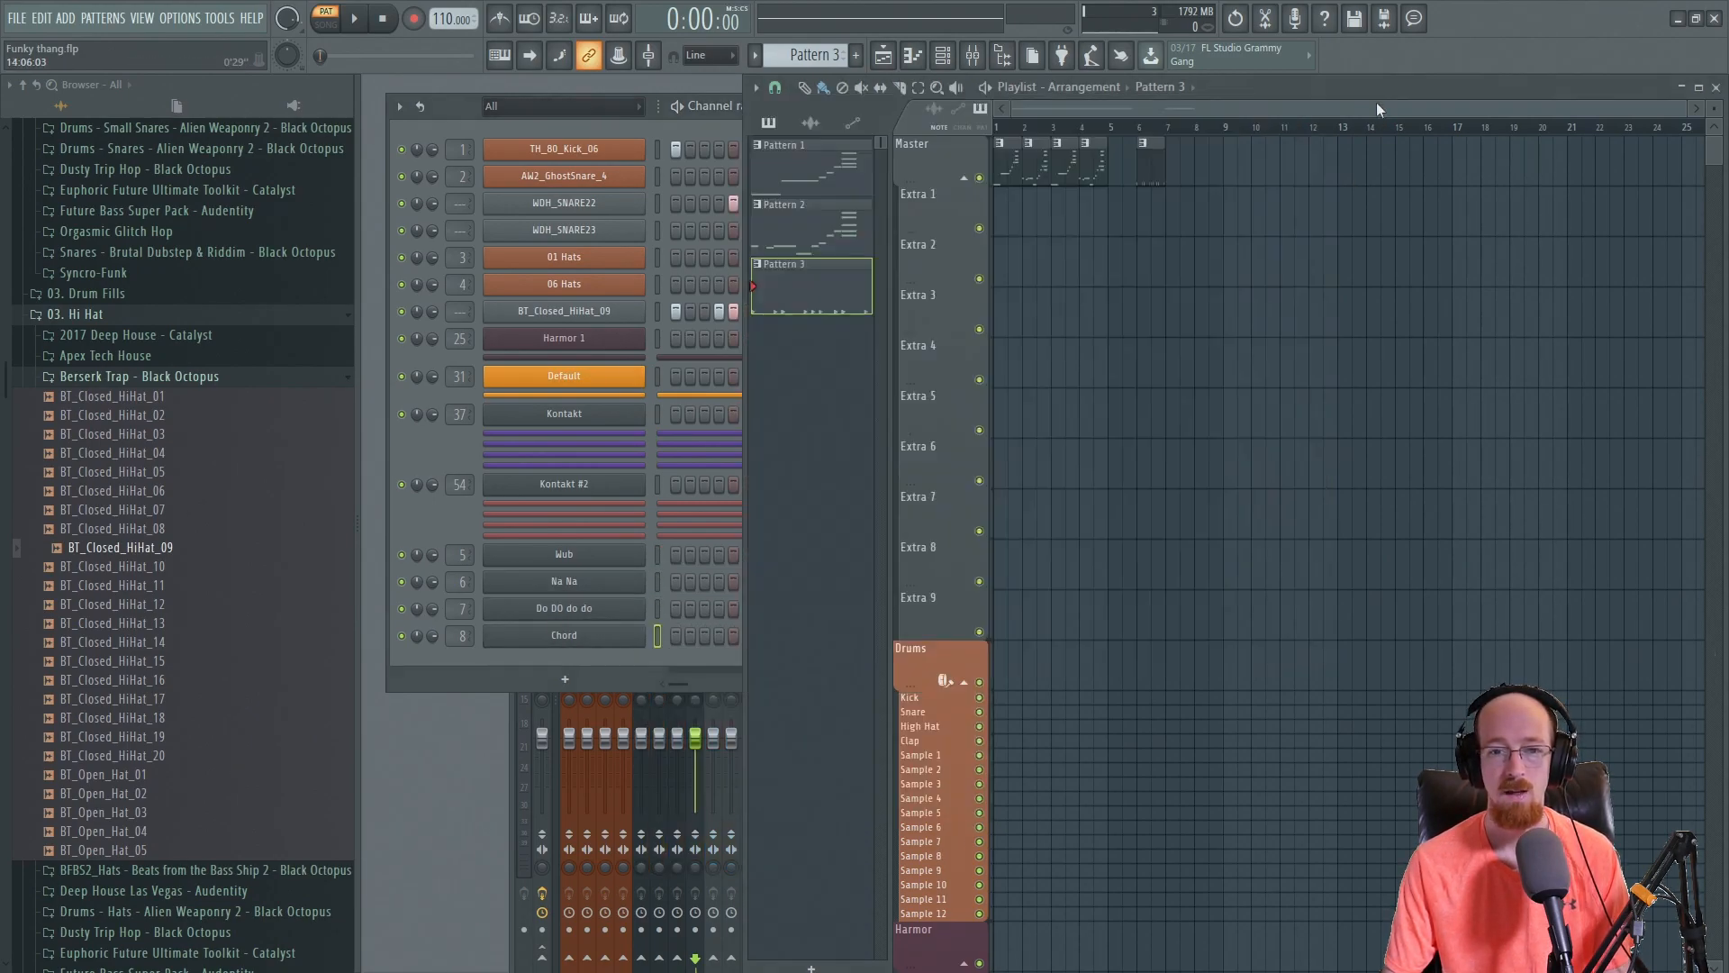
left_click(1149, 130)
key("space")
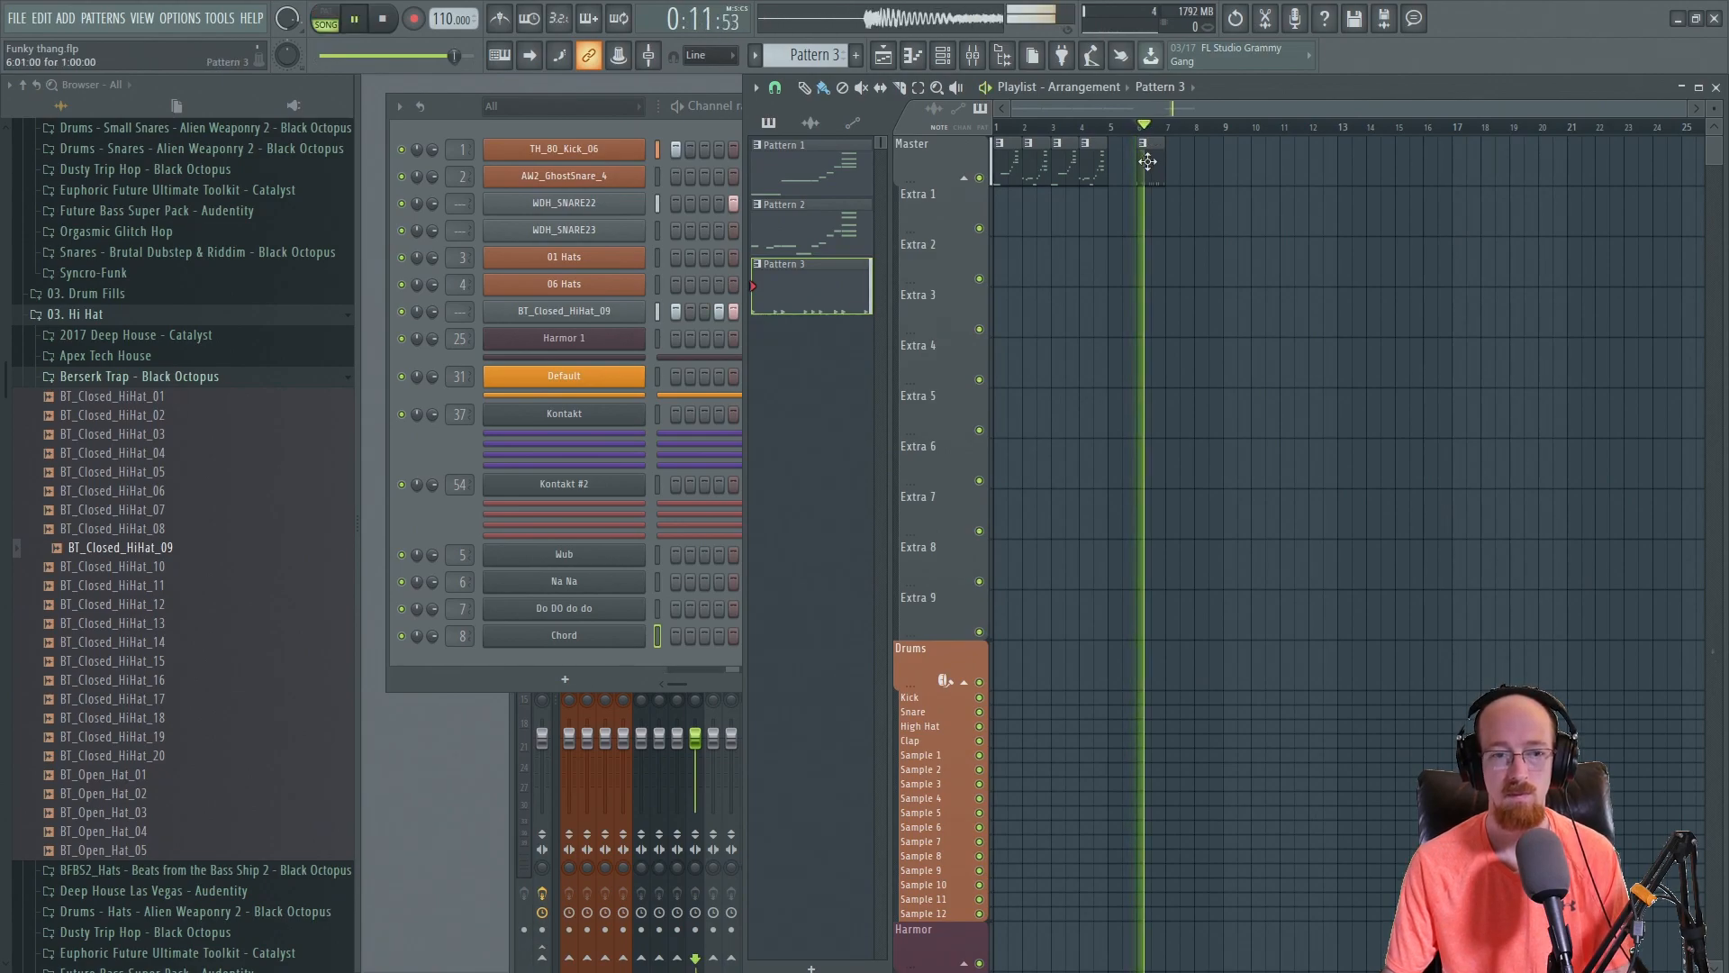
left_click(690, 127)
key("space")
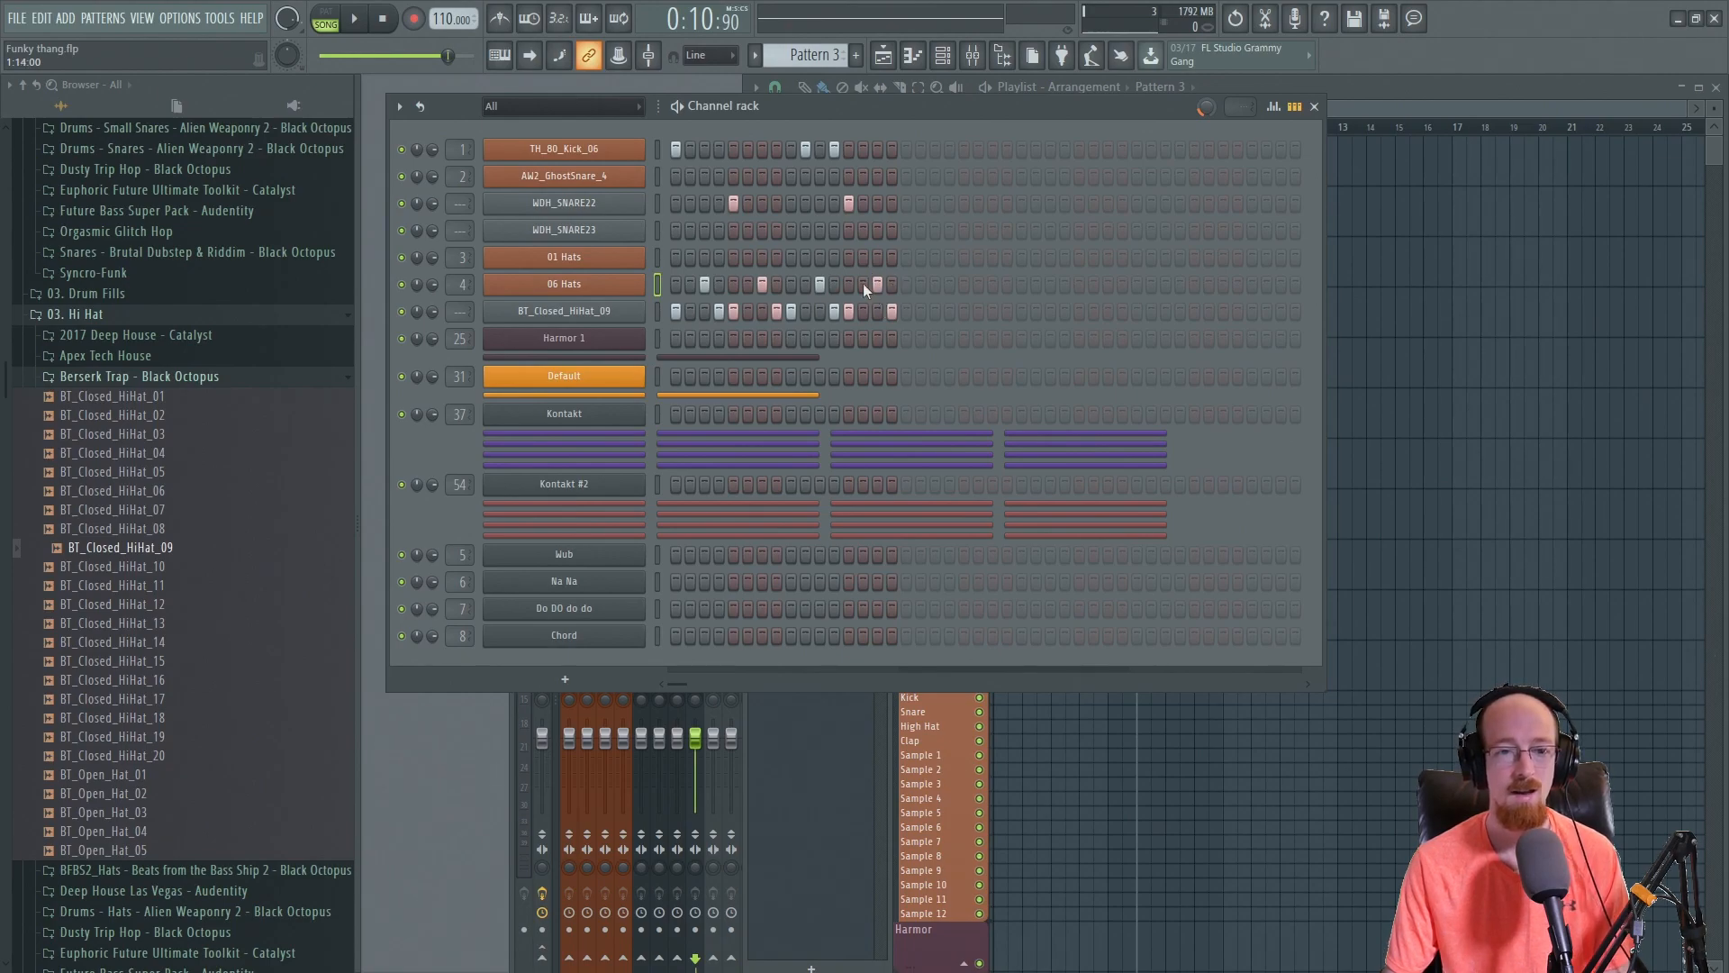
key("space")
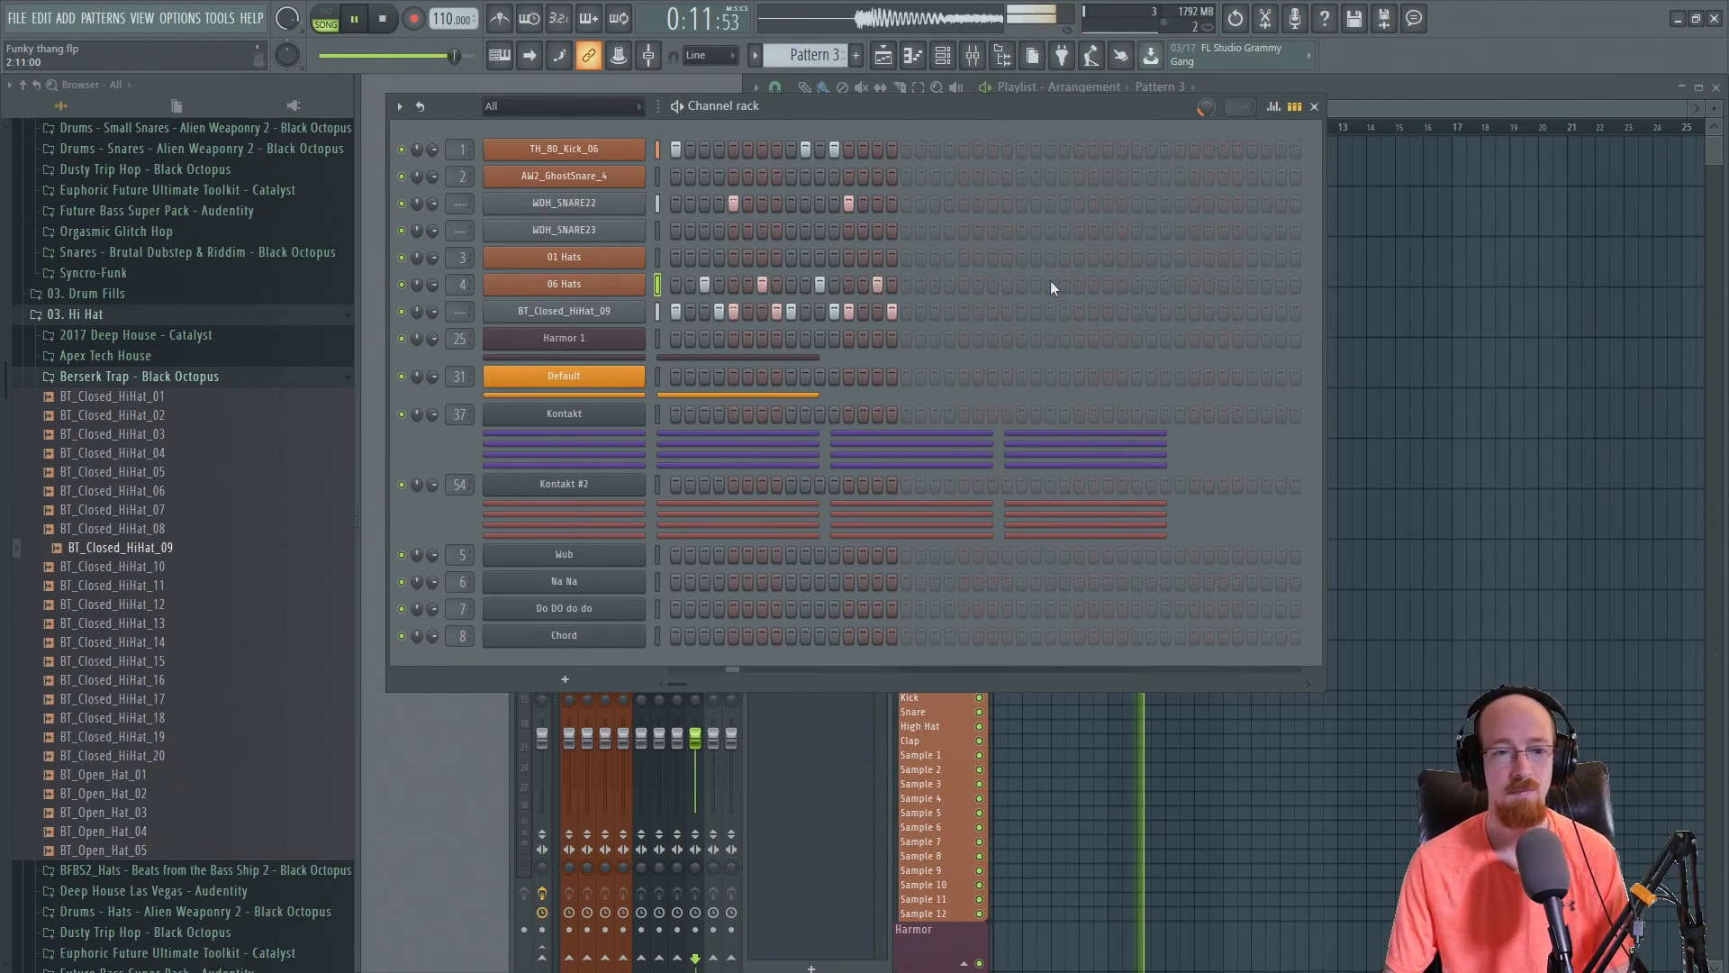
key("space")
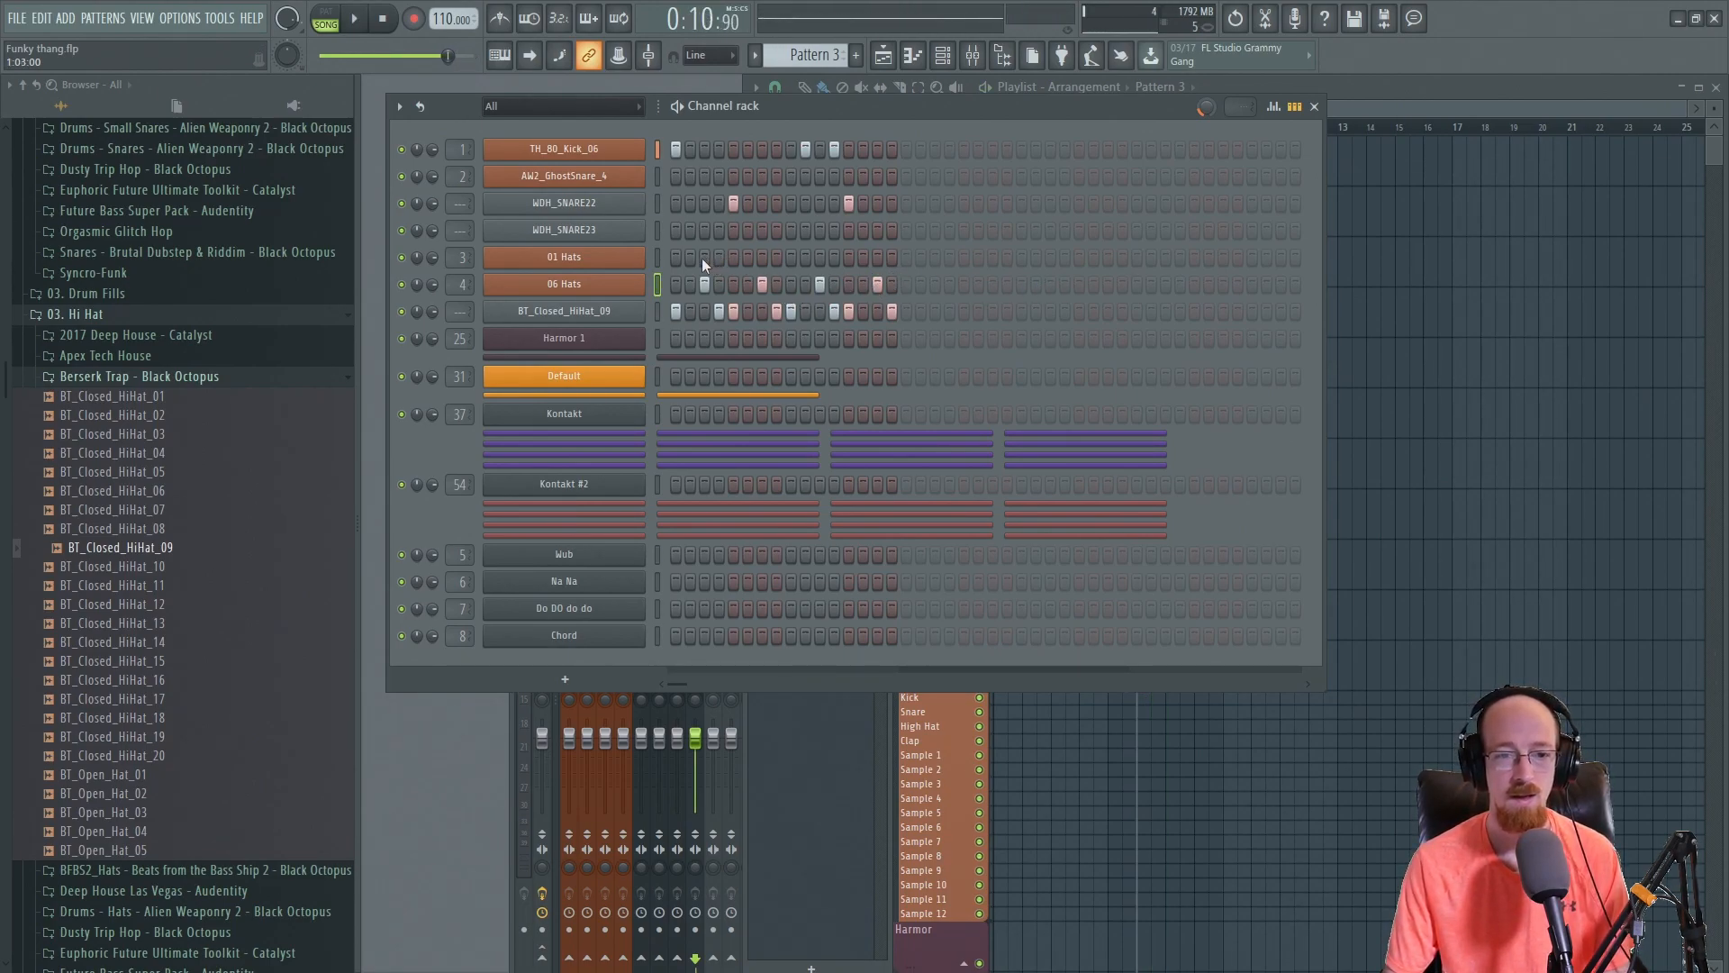
- Normalize the 01 Hats sample, raise its volume multiplier to about 123%, and add an 01 Hats hit on step 1, checking it in playback
left_click(630, 259)
left_click(684, 616)
left_click(962, 263)
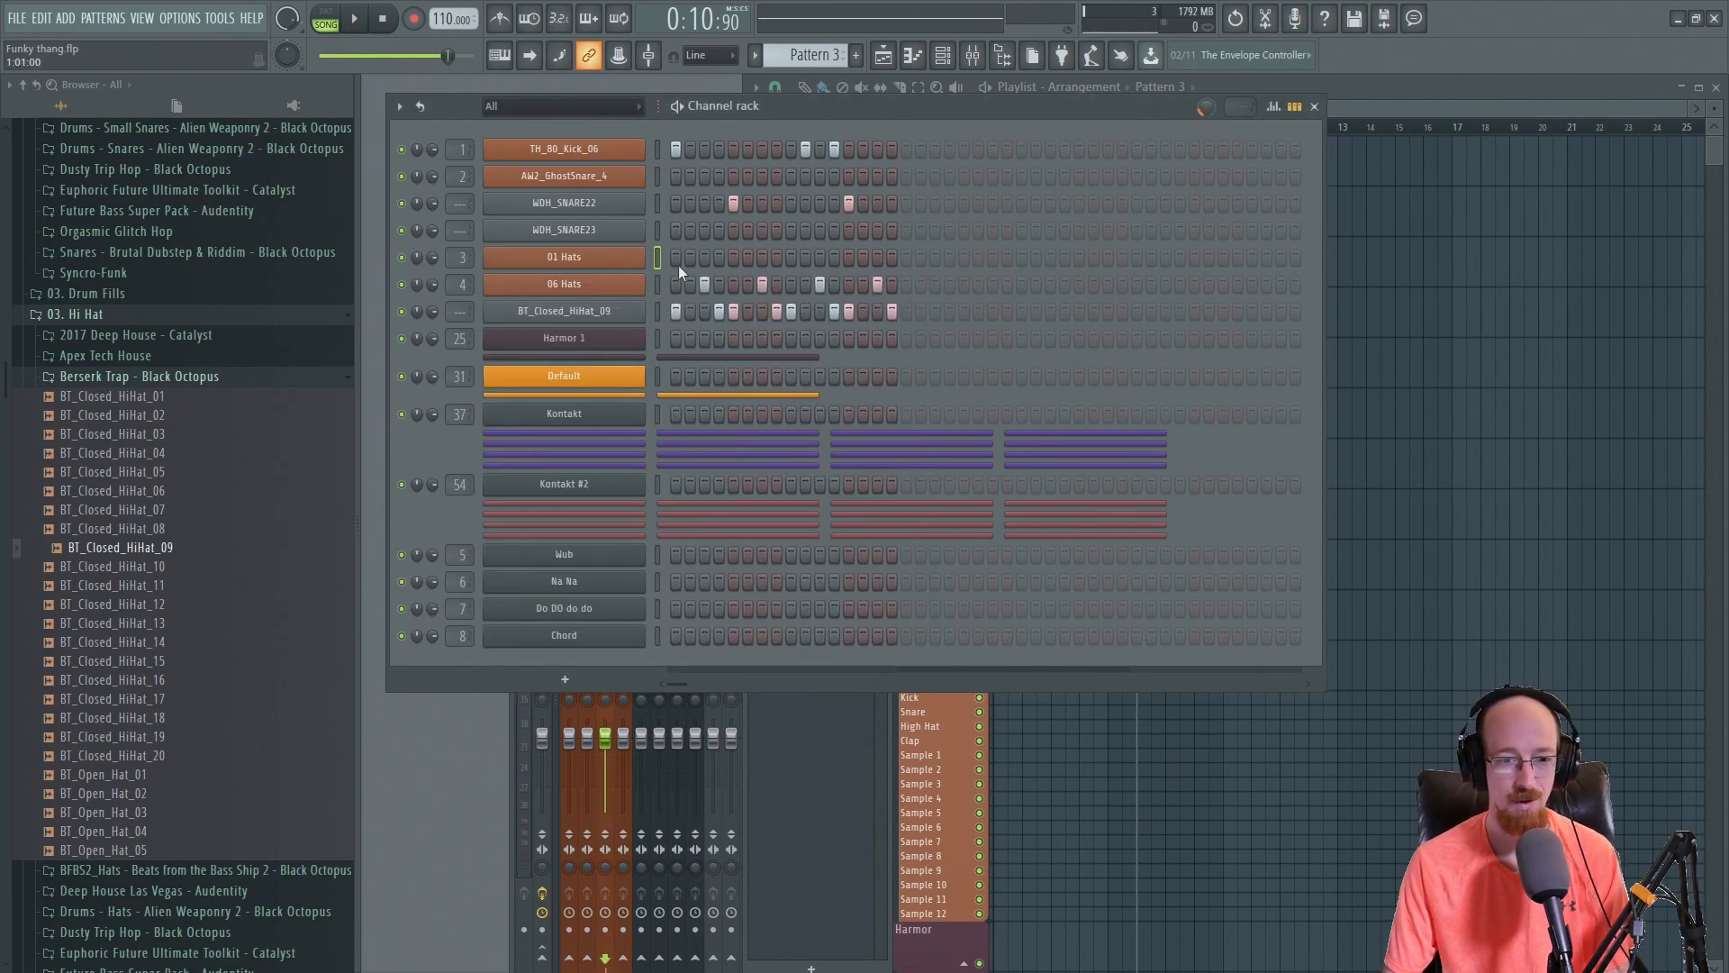
left_click(599, 266)
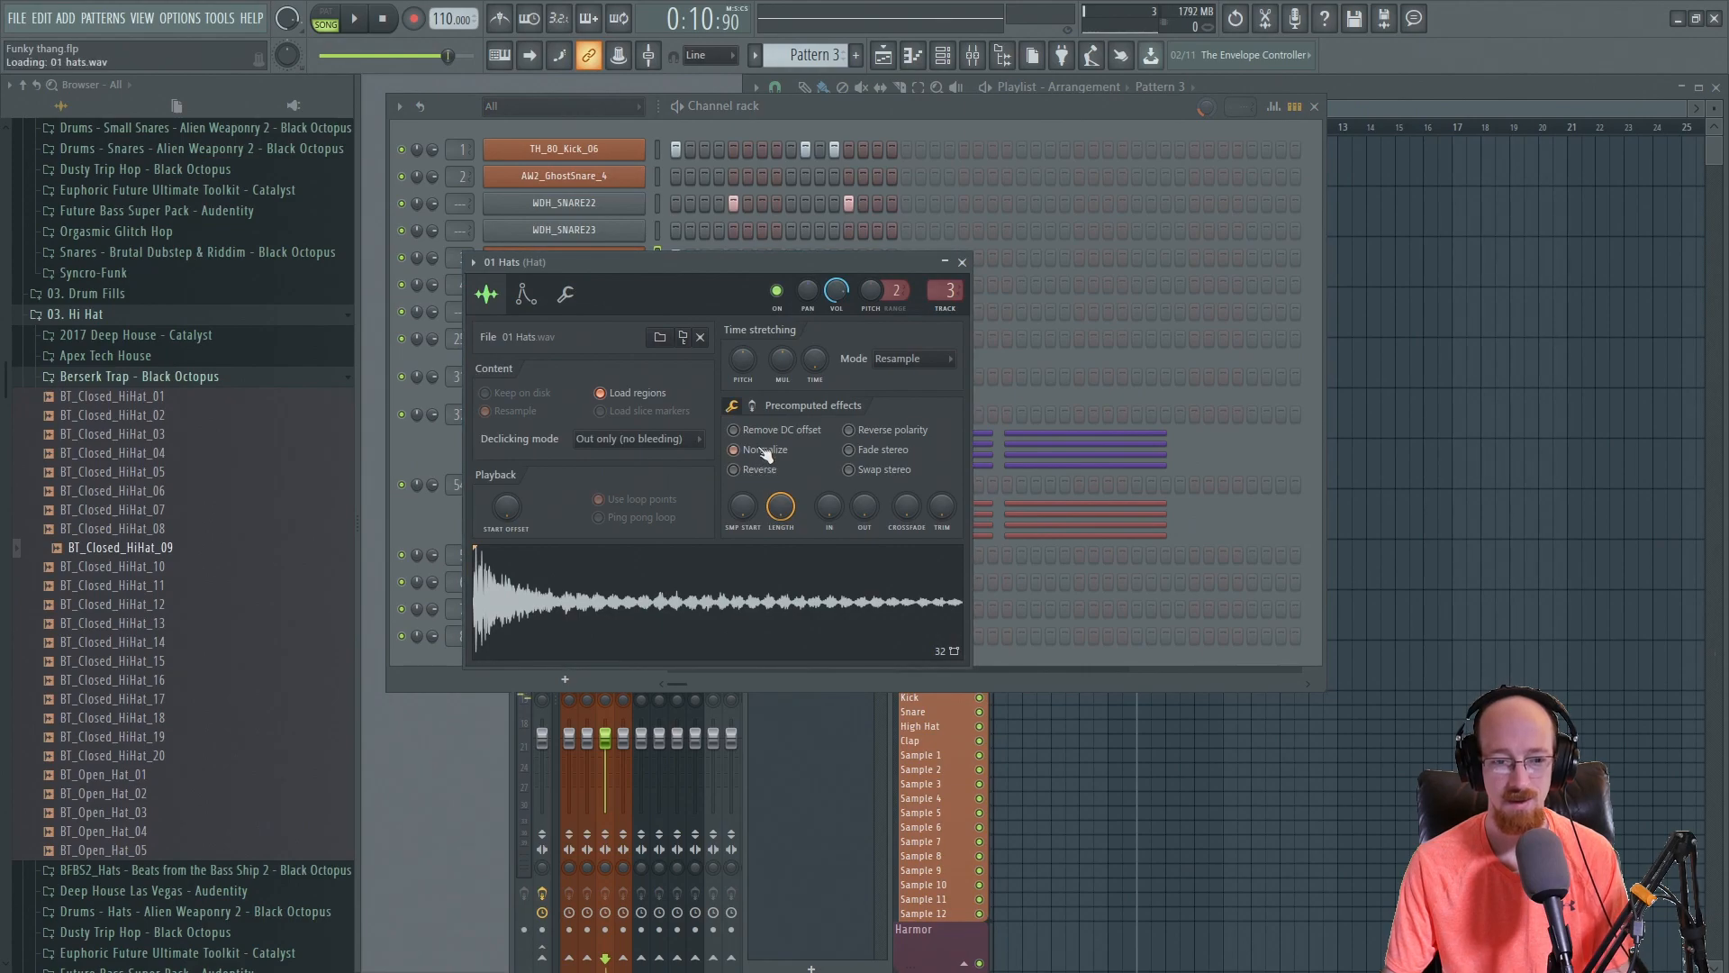
left_click(527, 295)
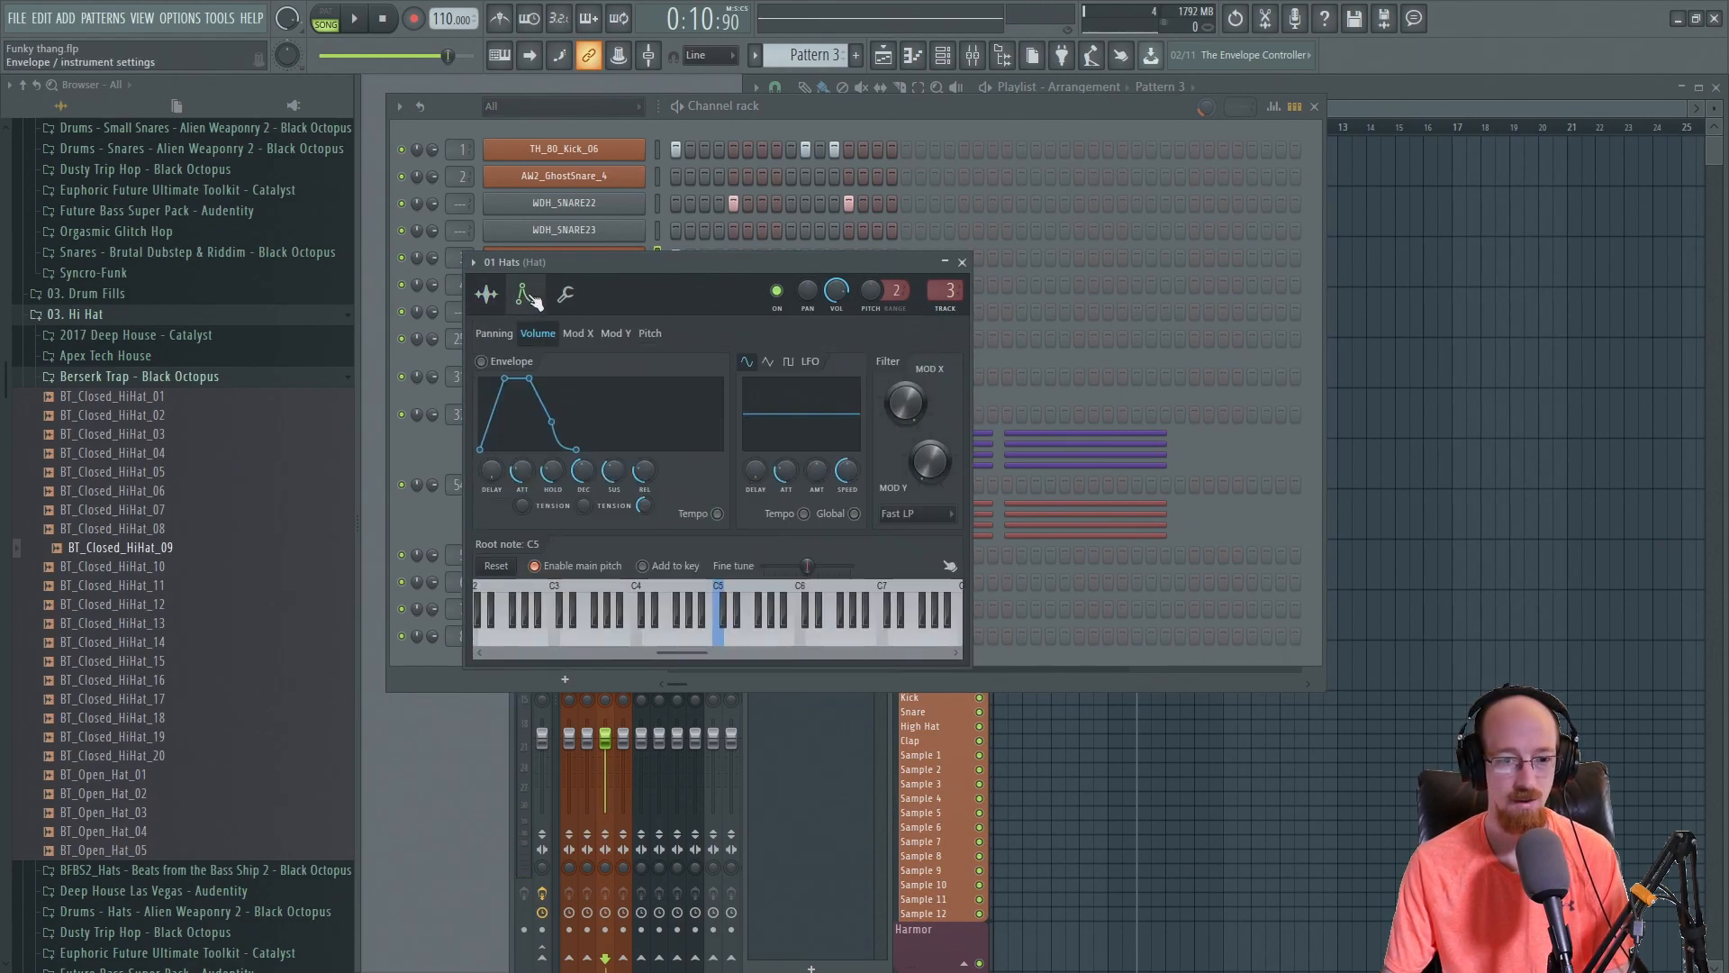
left_click(573, 304)
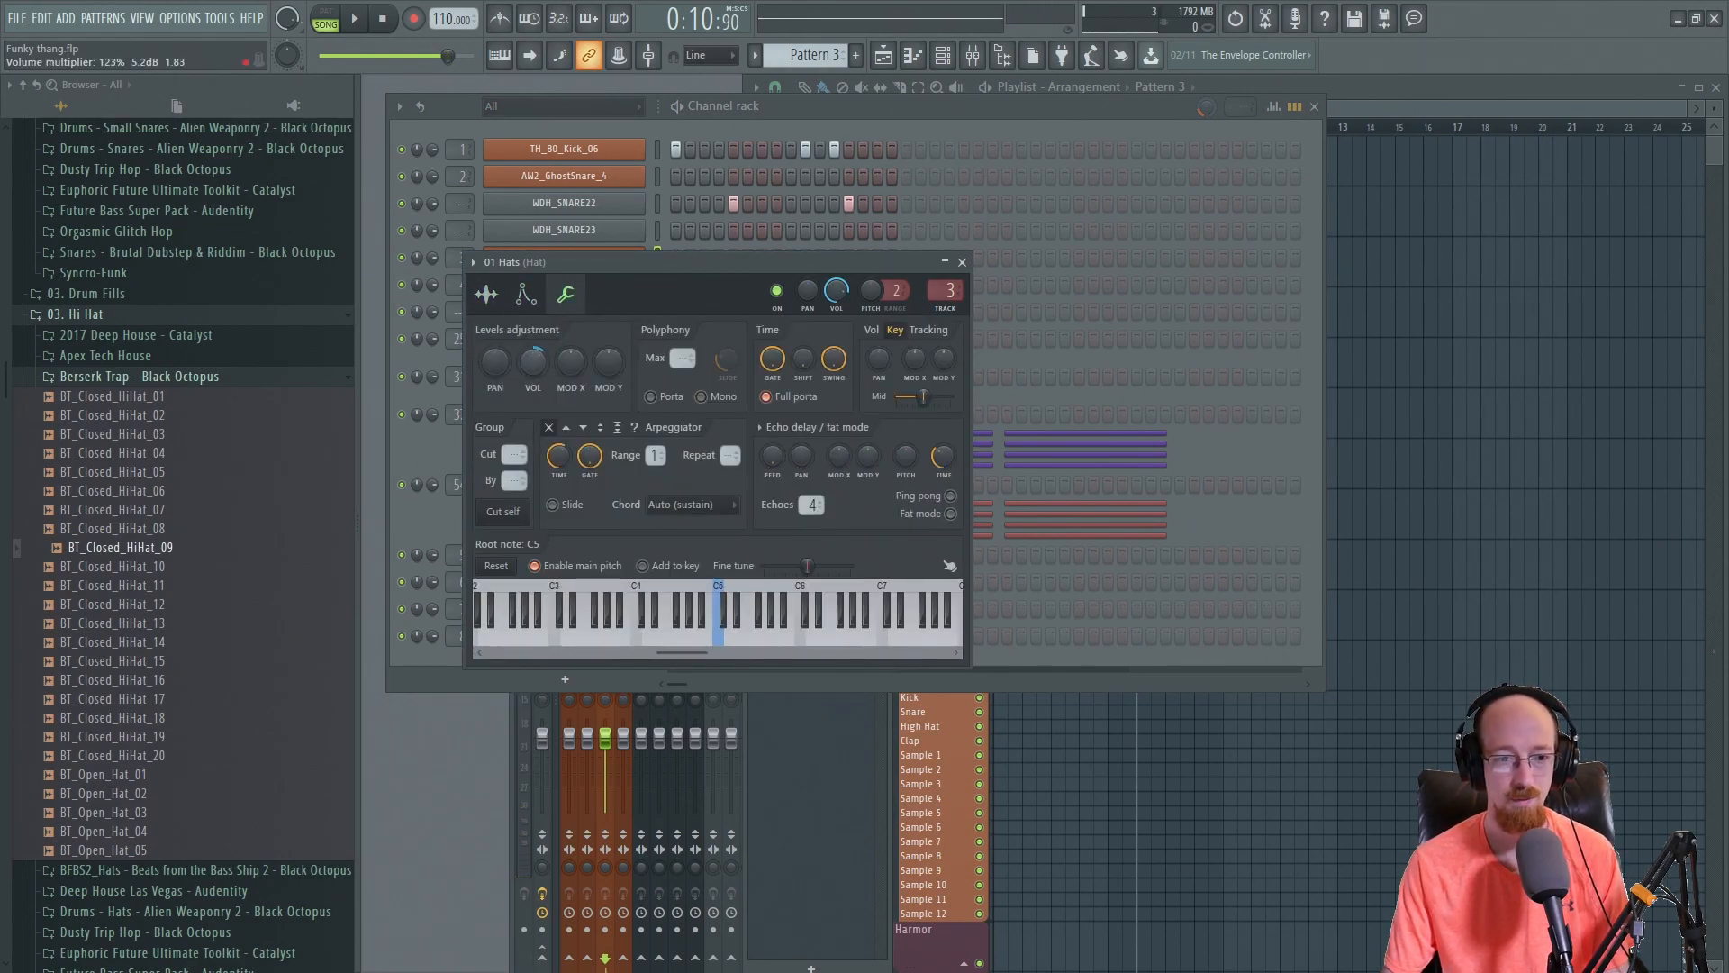
left_click(963, 263)
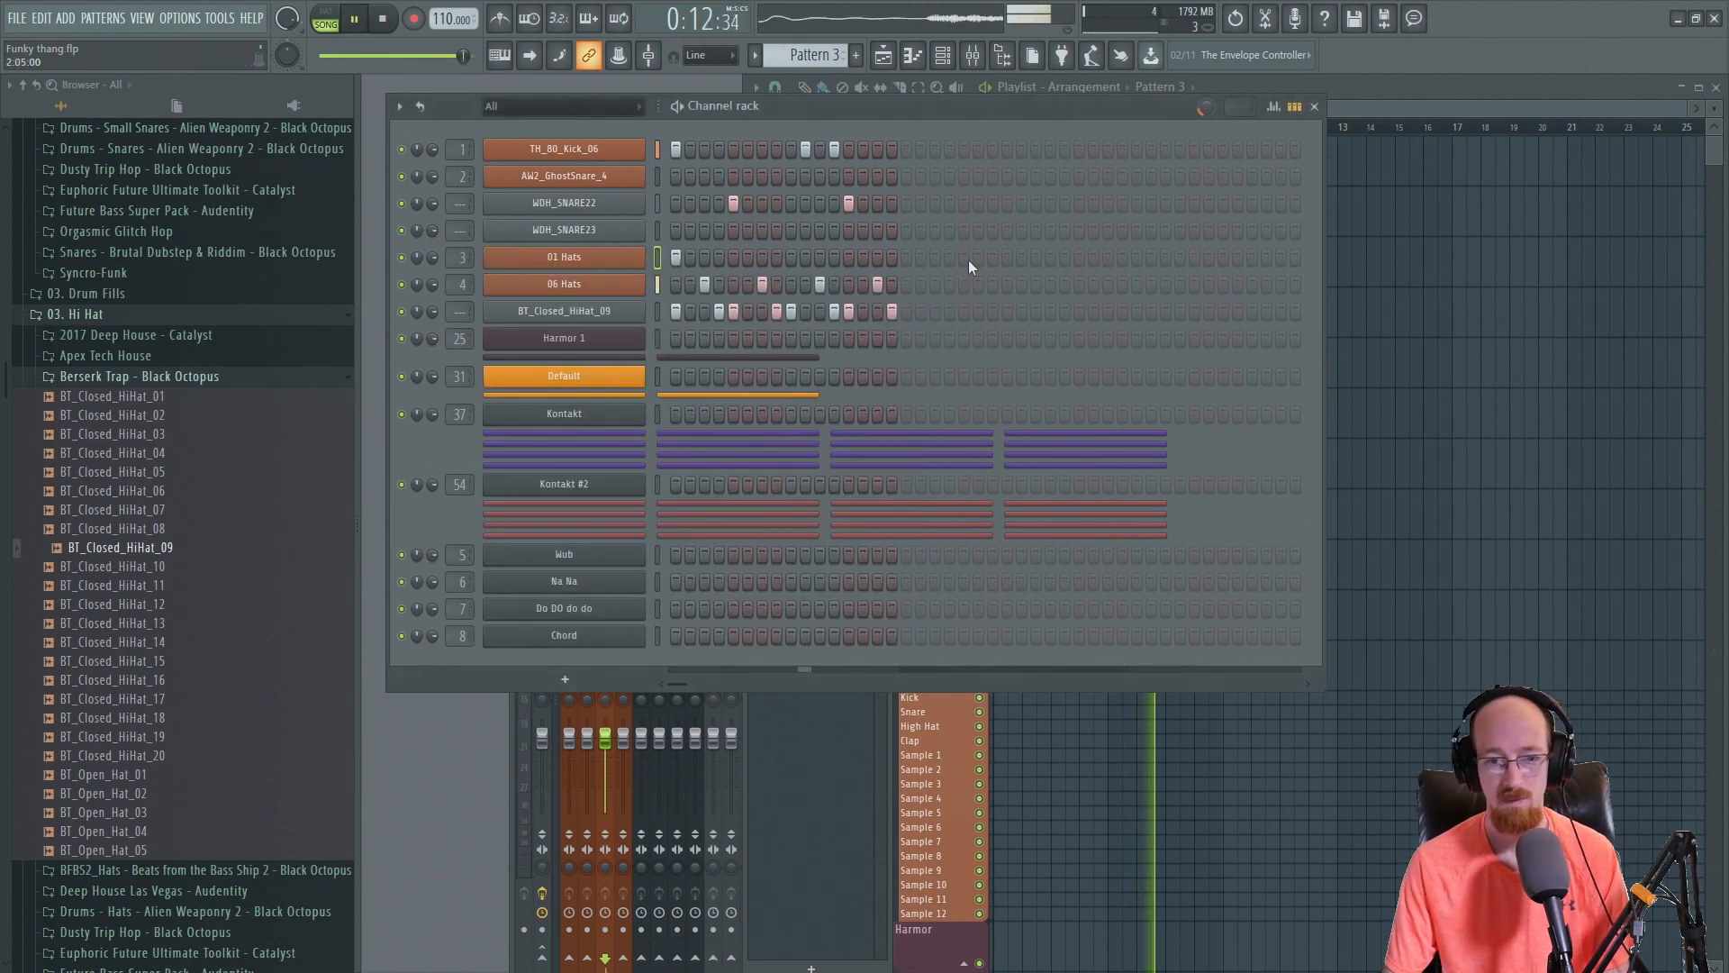
key("space")
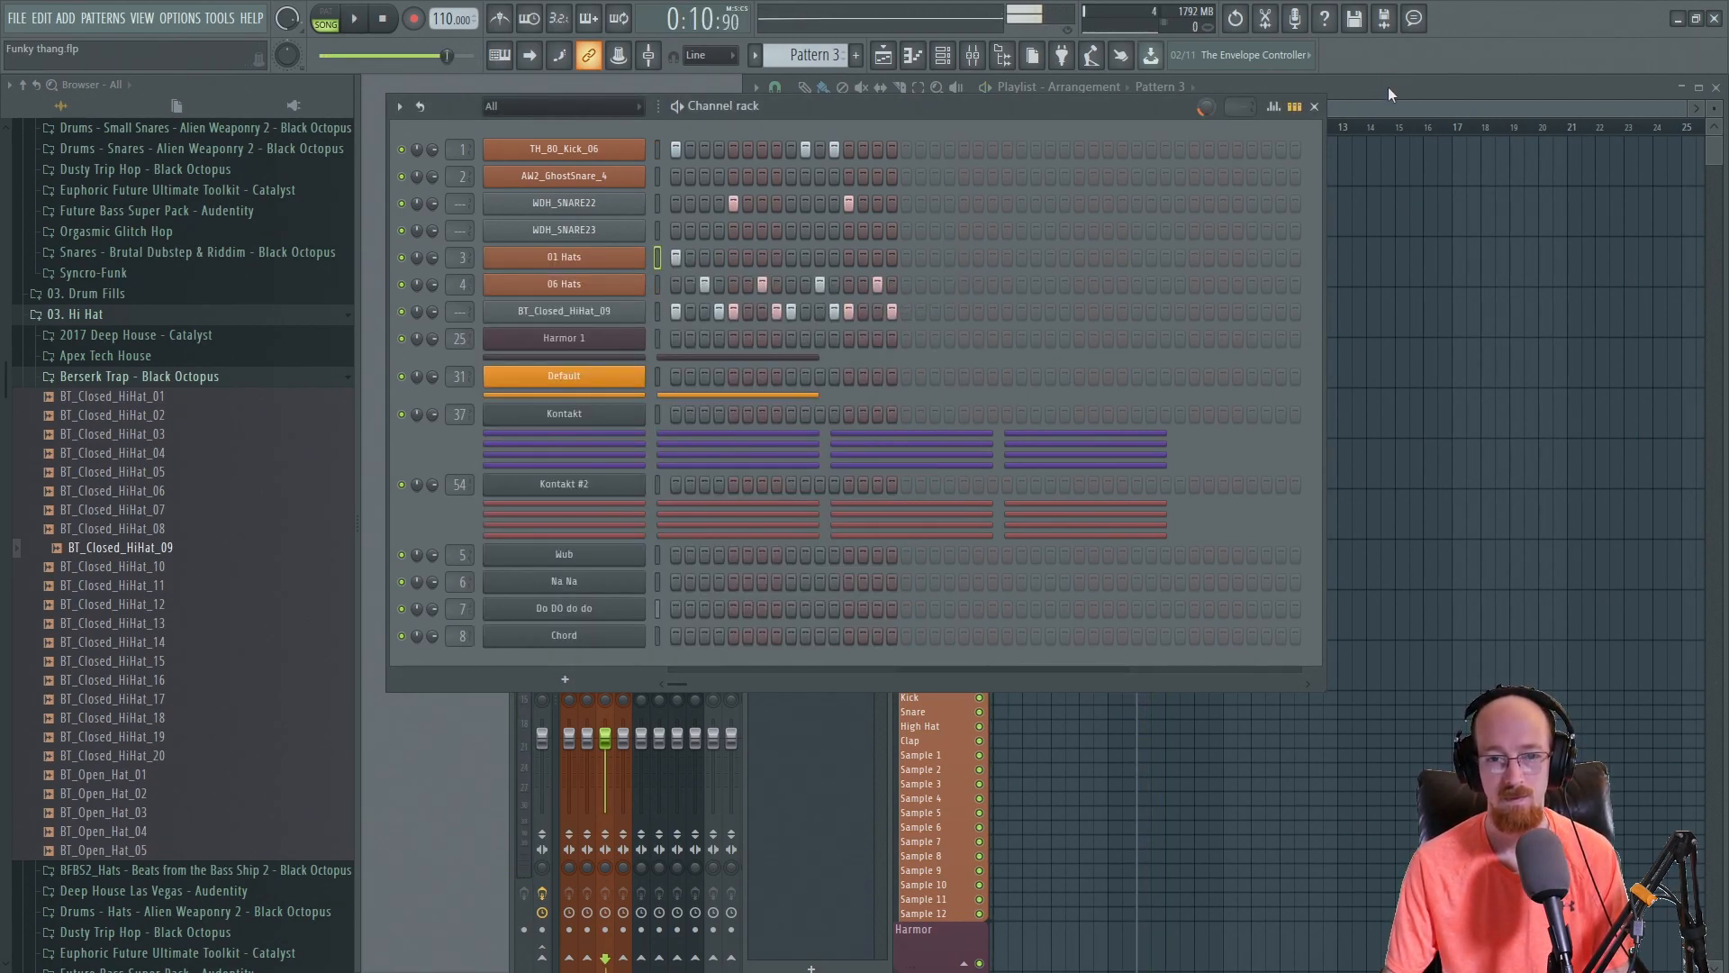
- Play back the drum pattern from bar 6 and audition the WDH_SNARE23 sample
left_click(1389, 84)
key("space")
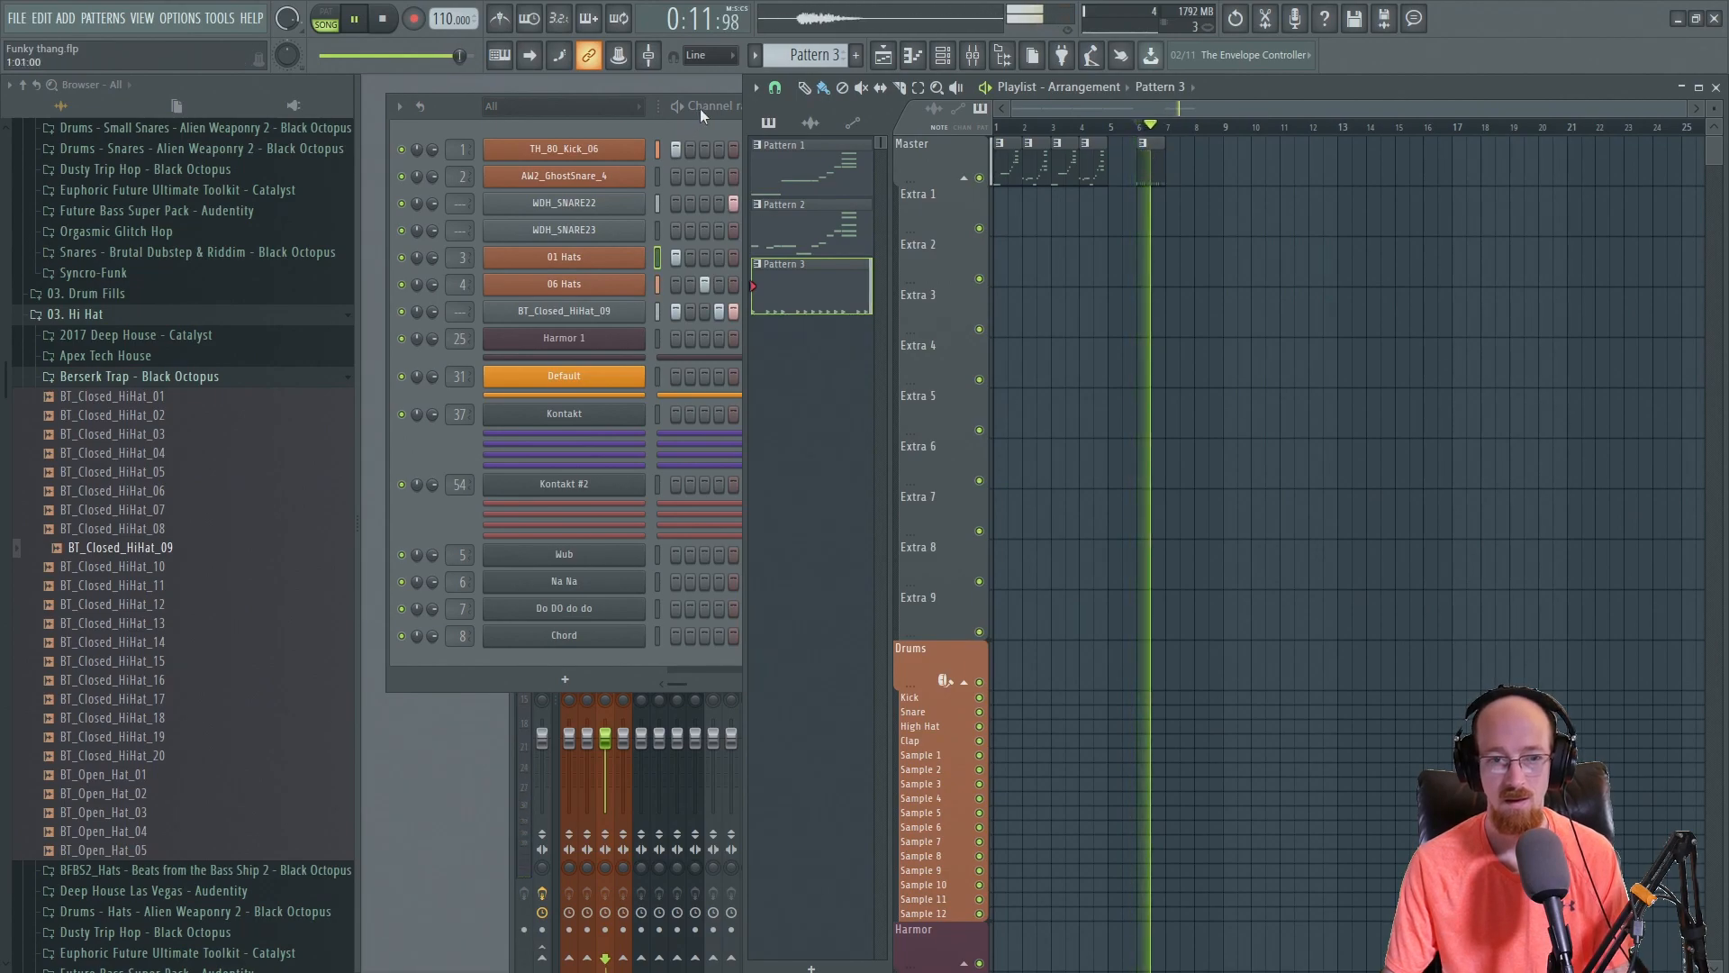
left_click(694, 133)
key("space")
left_click(602, 231)
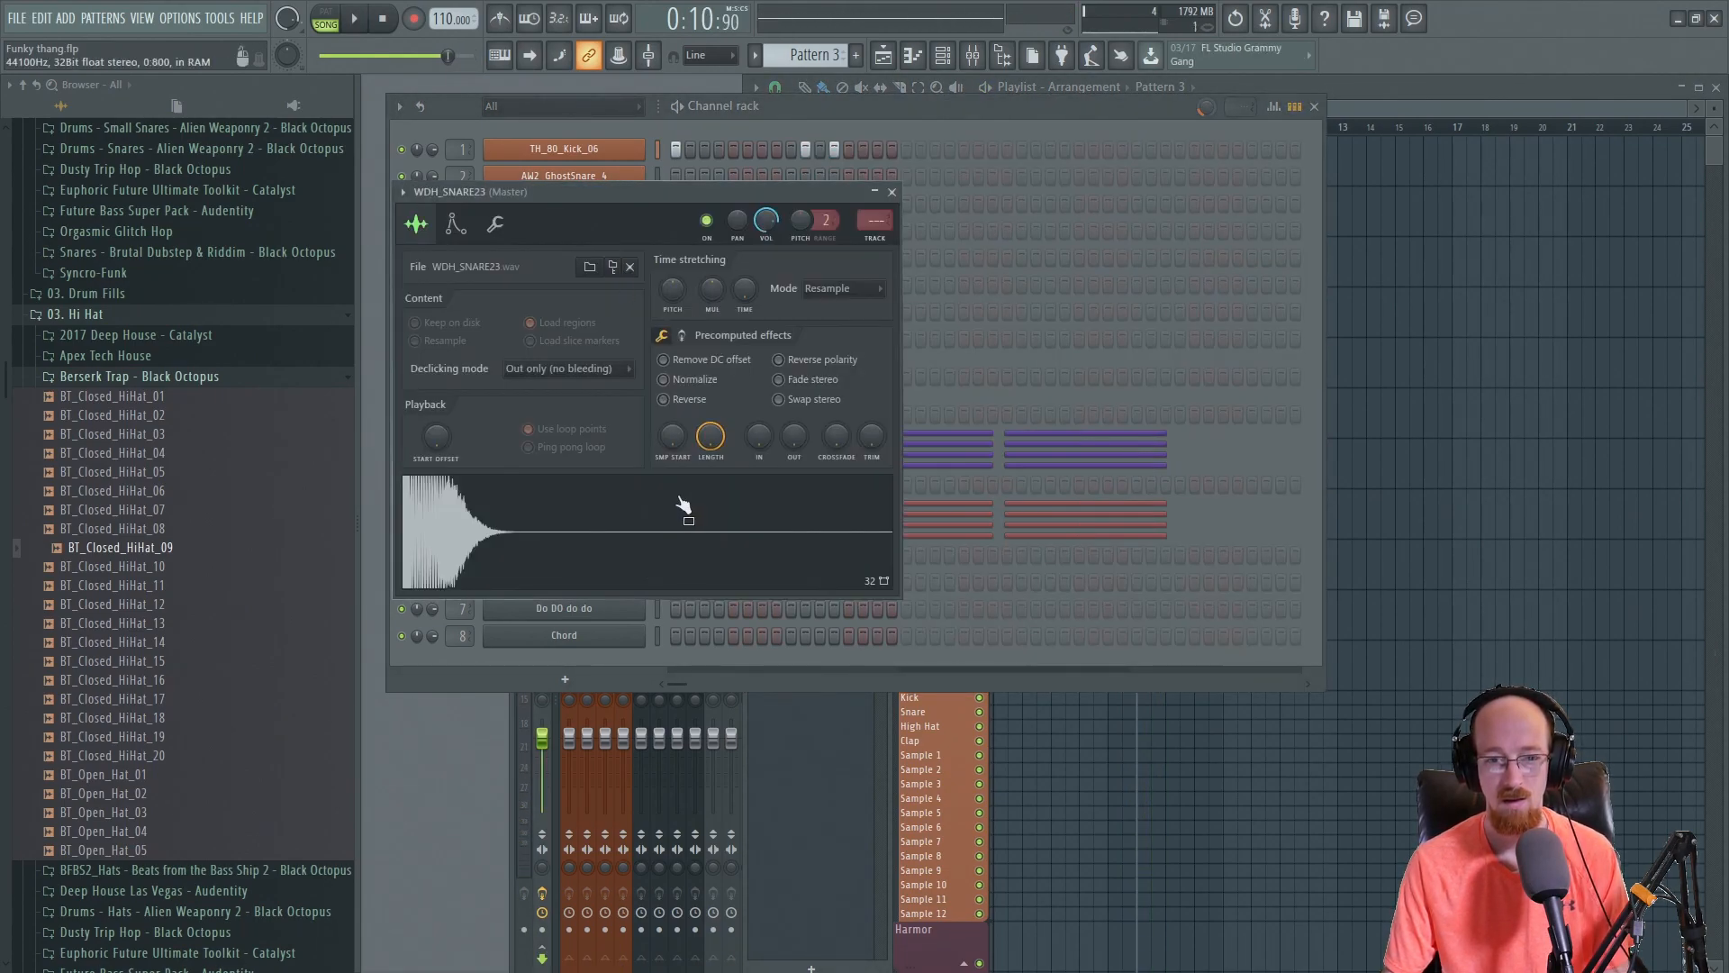
left_click(893, 192)
left_click(1441, 87)
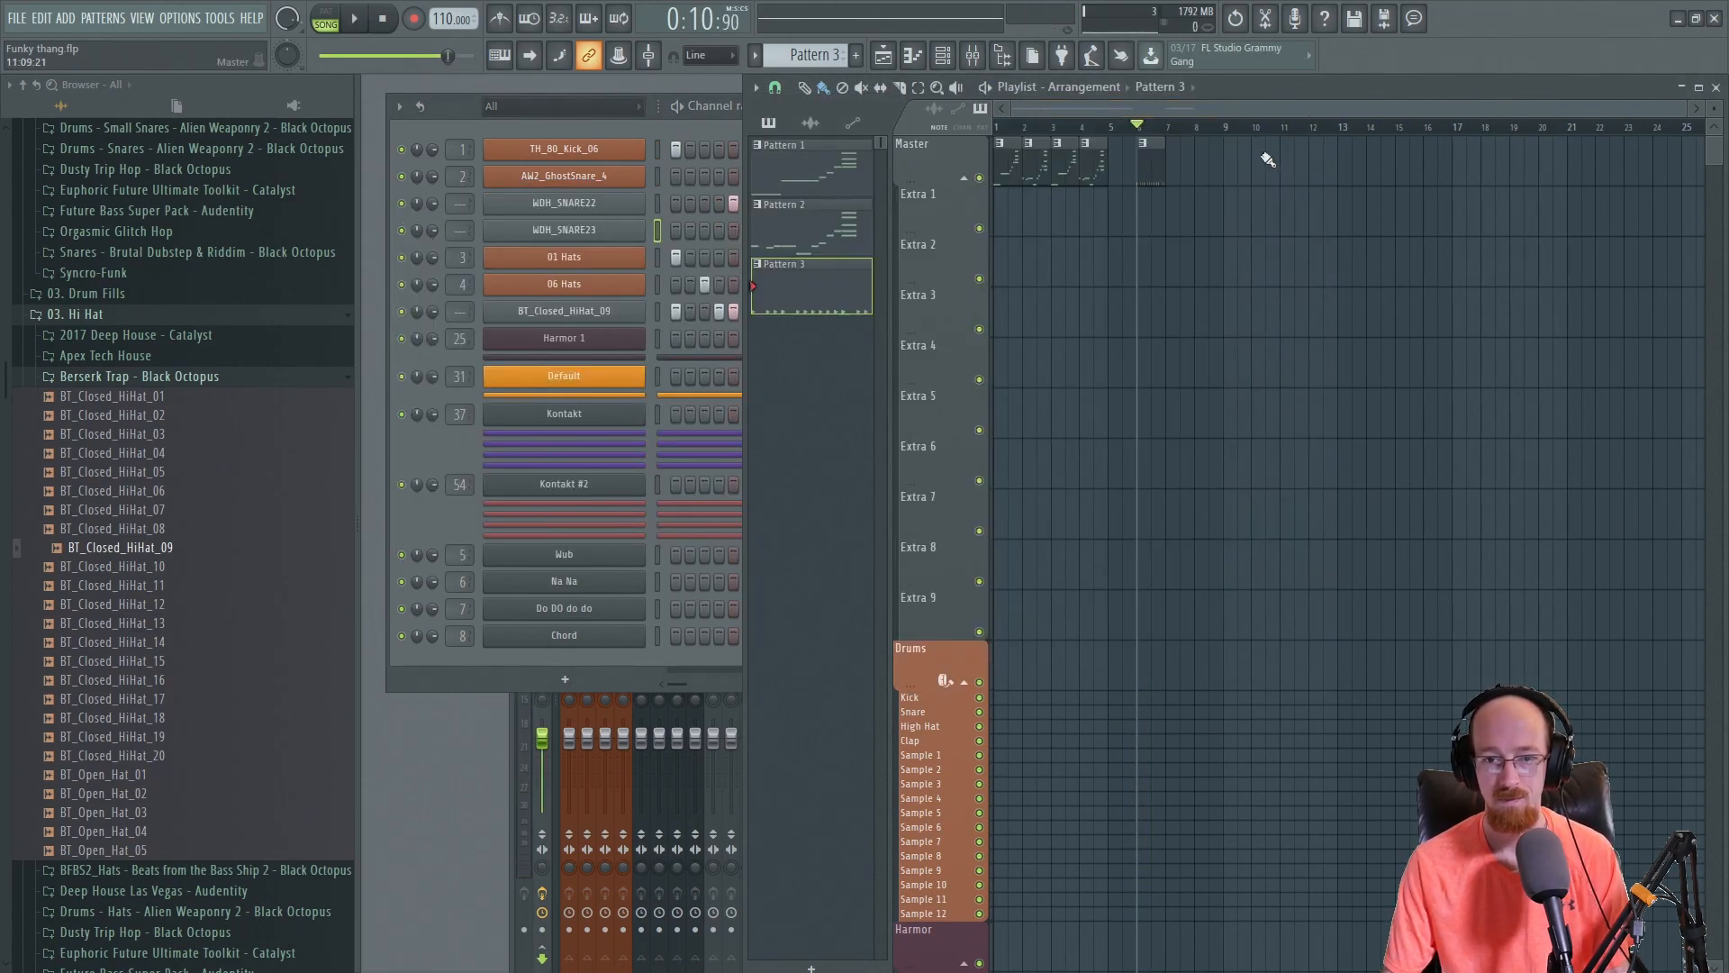
- Move the Pattern 3 drums to the Extra 1 track, fill bars 1 to 4 with clips, and make the bar 4 clip unique
left_click_drag(1155, 165, 1077, 216)
left_click(1087, 198)
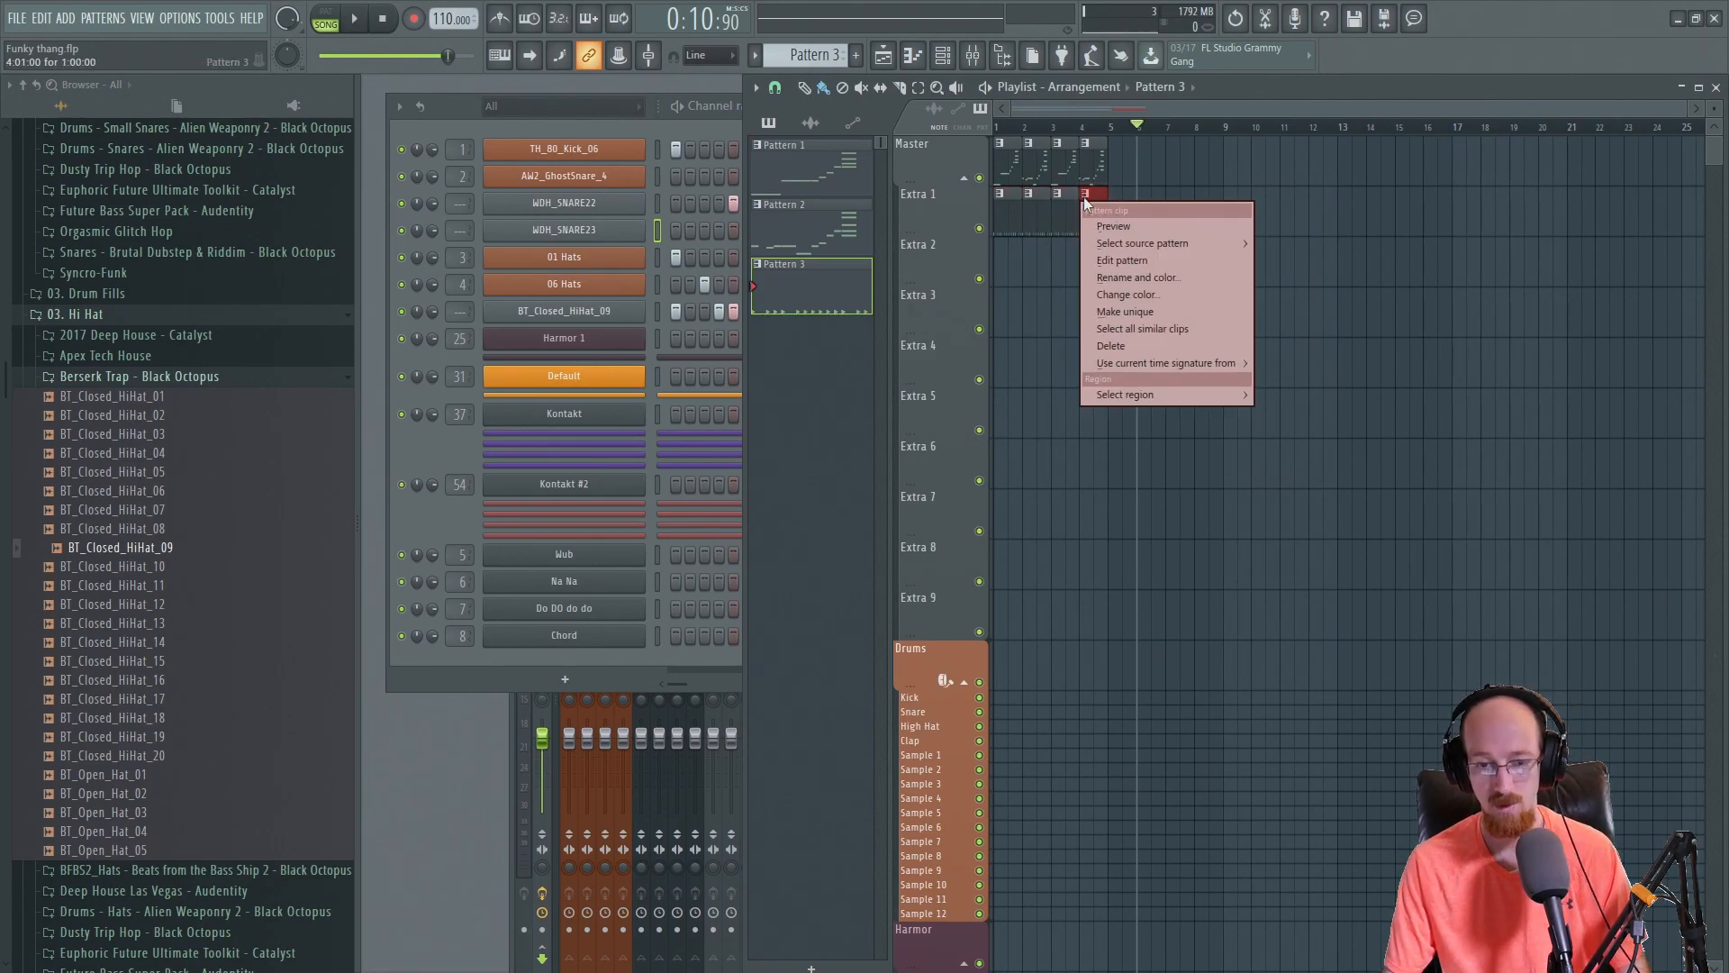
left_click(1126, 312)
- Write a rising WDH_SNARE23 fill in Pattern 4 with notes G#5, A#5, D6 and G6 on steps 13 to 16
left_click(661, 121)
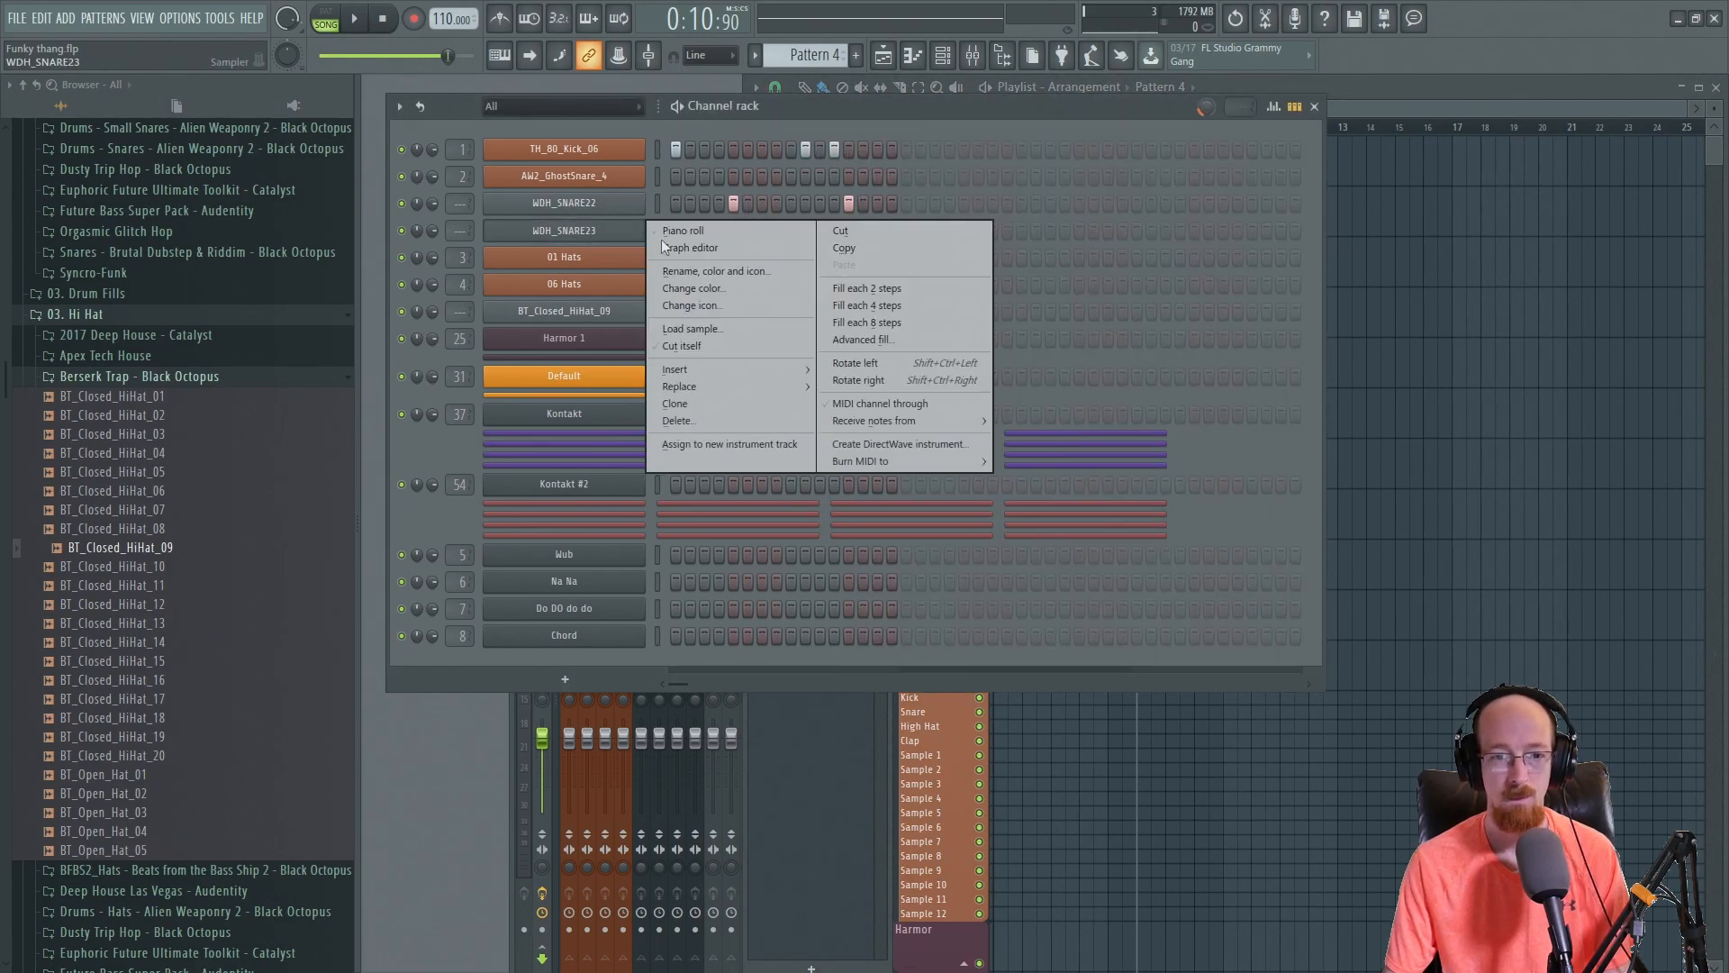
left_click(705, 226)
left_click(973, 447)
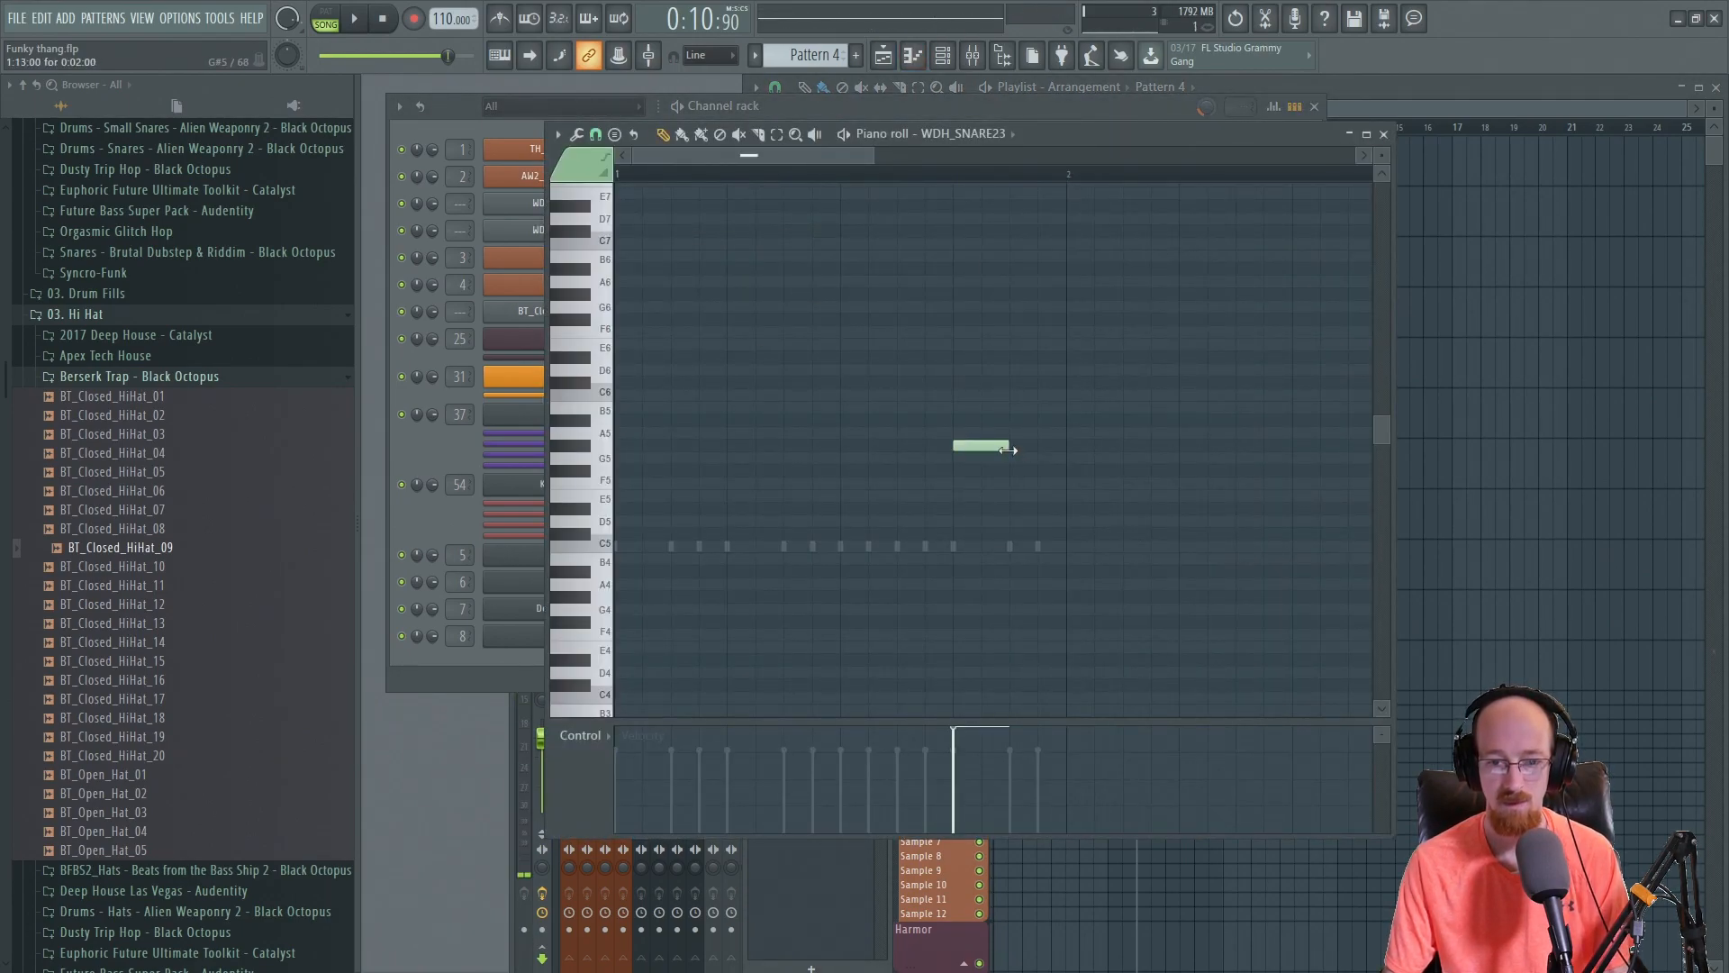
left_click(994, 421)
left_click(1023, 370)
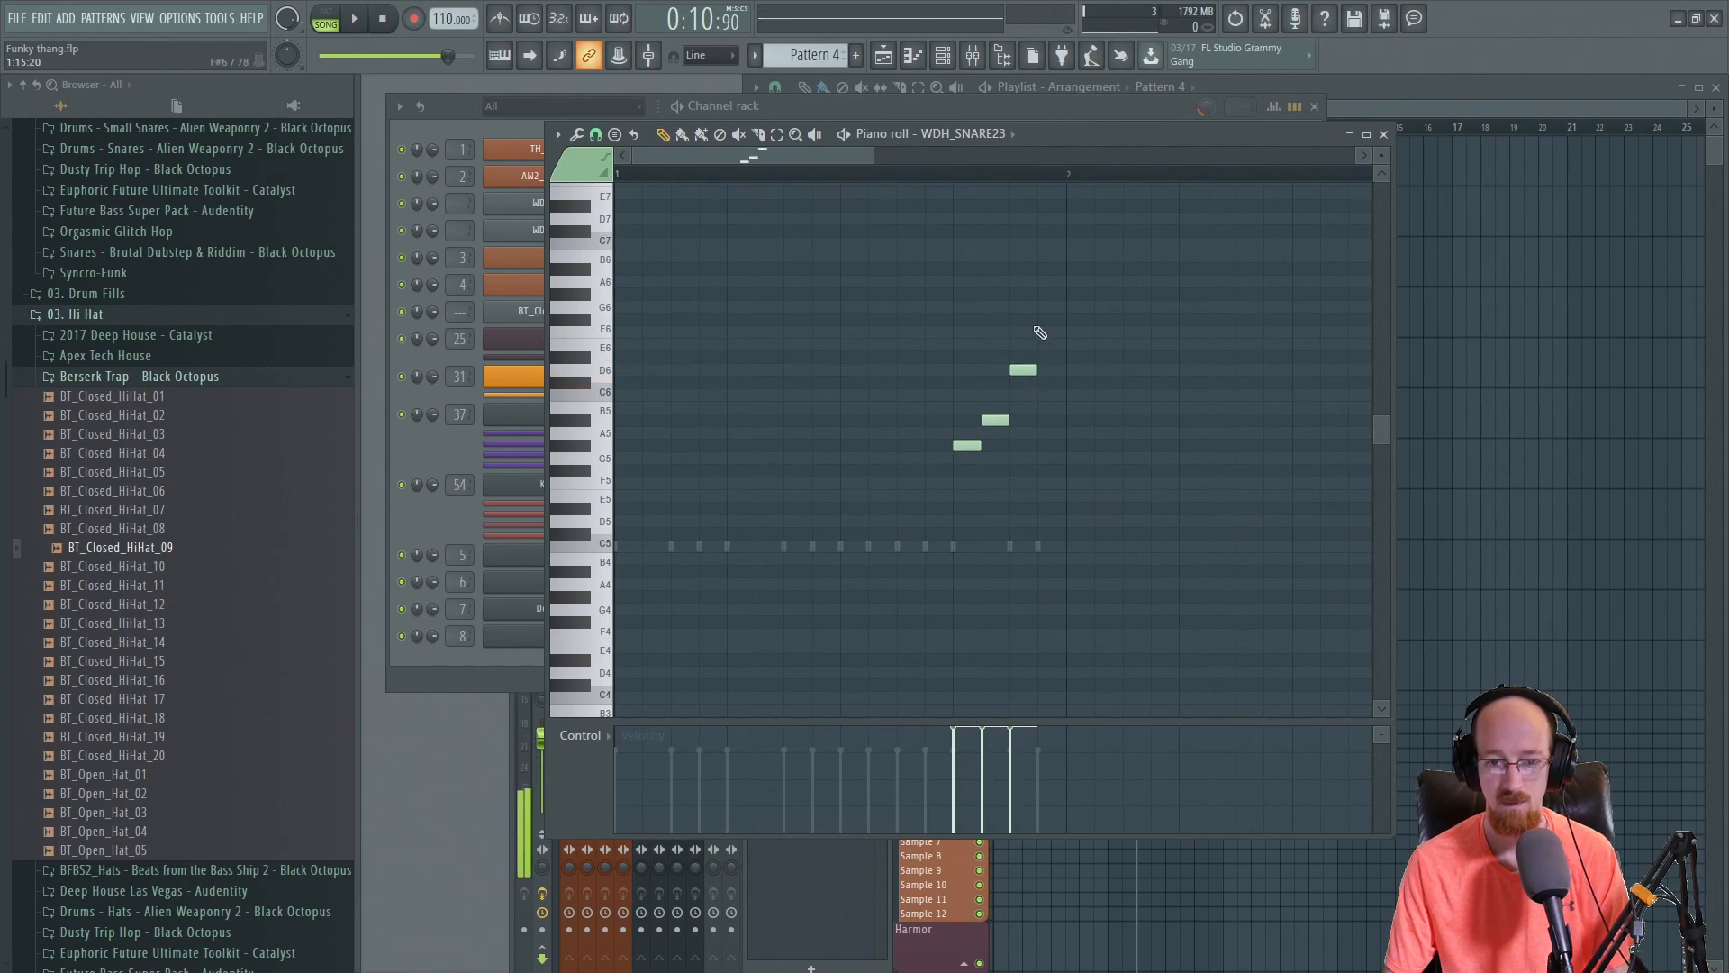
left_click(1049, 307)
- Play back the four-bar arrangement in the playlist to review the synth patterns, drums and snare fill together
key("space")
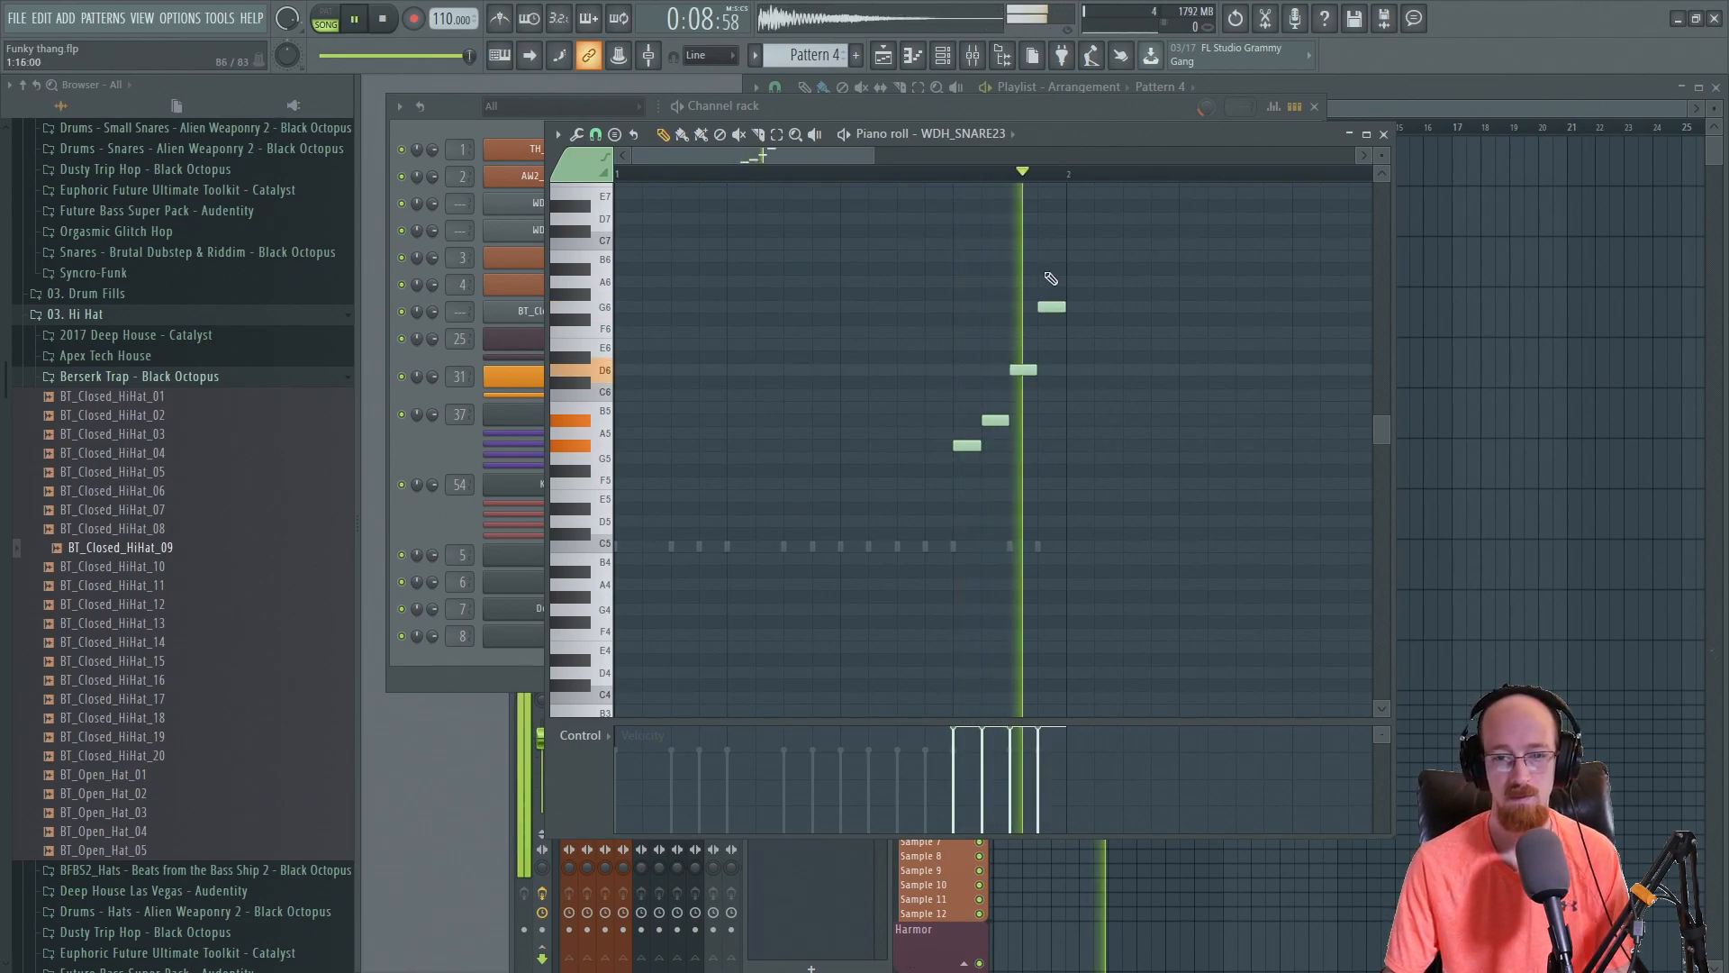
left_click(1384, 134)
left_click(1402, 101)
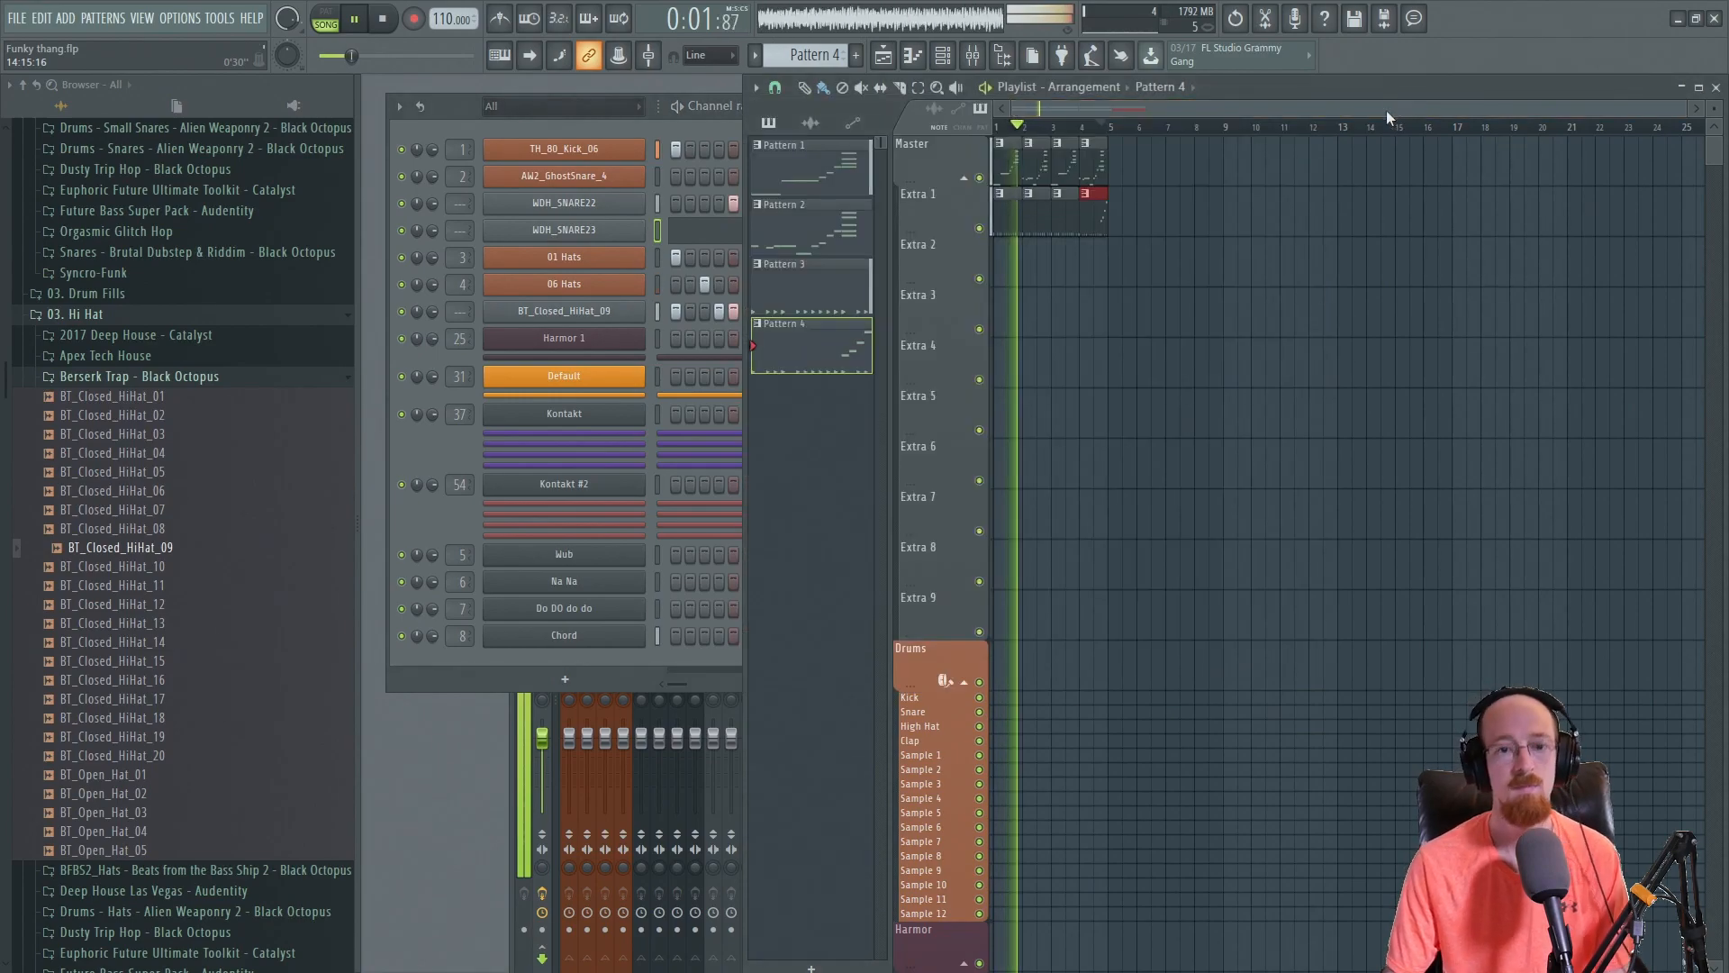
scroll(1074, 313, "up", 2)
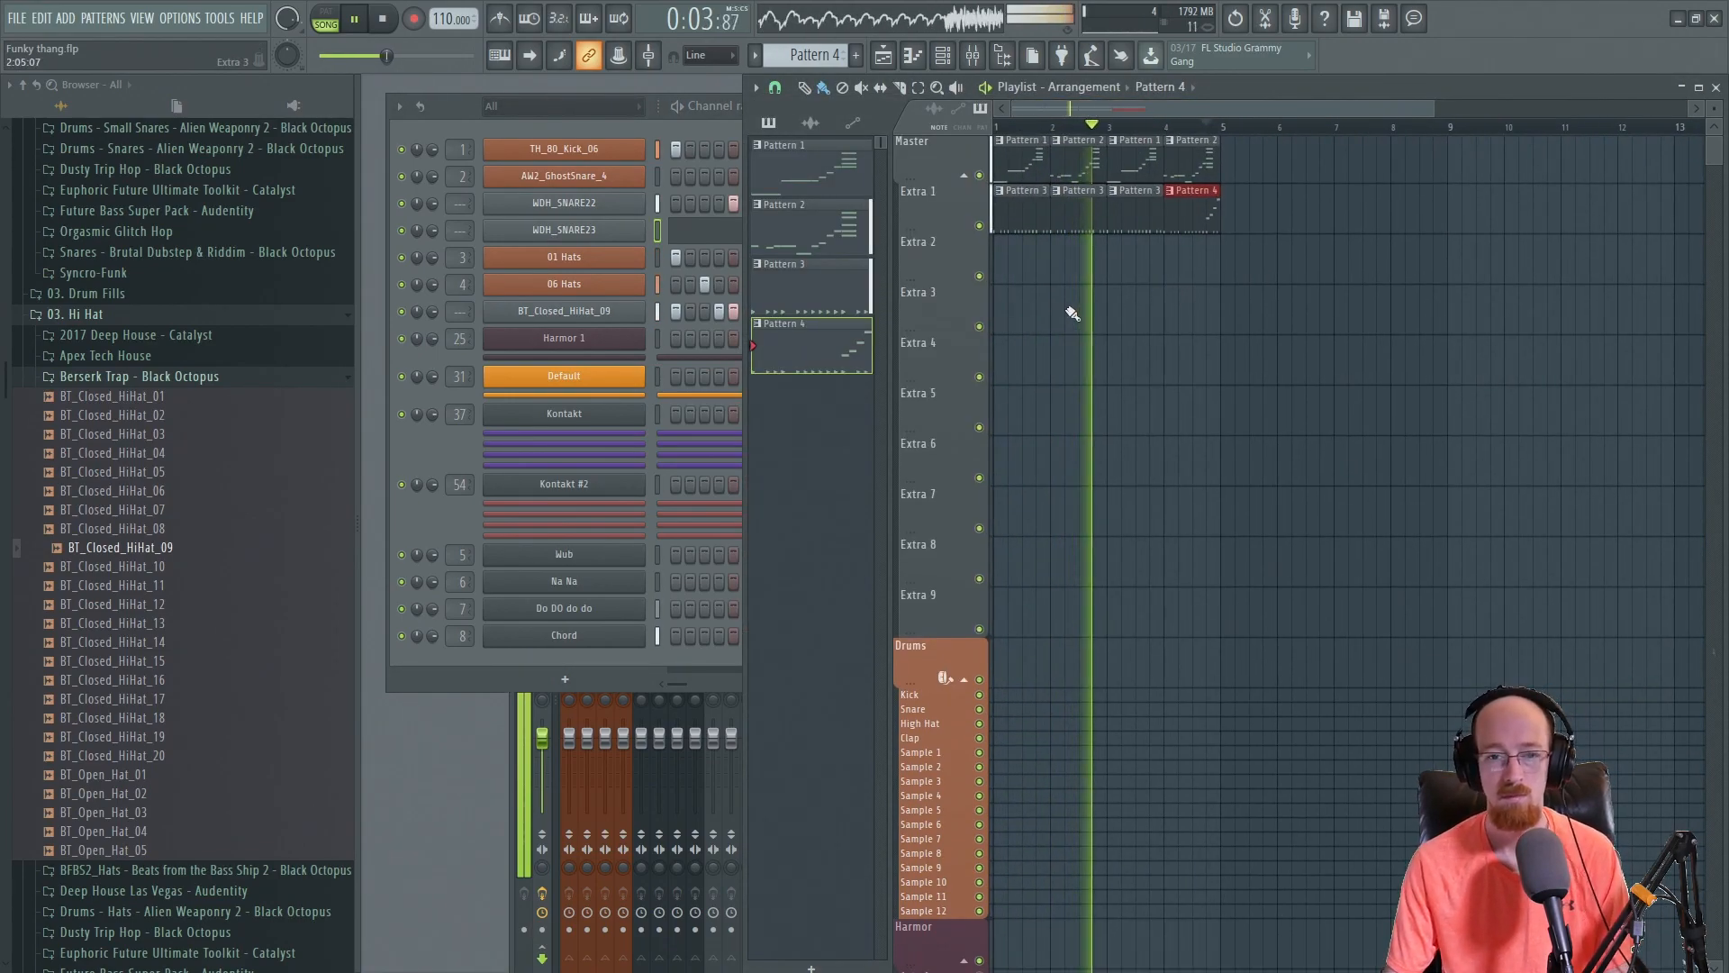
scroll(1306, 415, "up", 1)
scroll(1216, 383, "down", 2)
scroll(1195, 349, "up", 1)
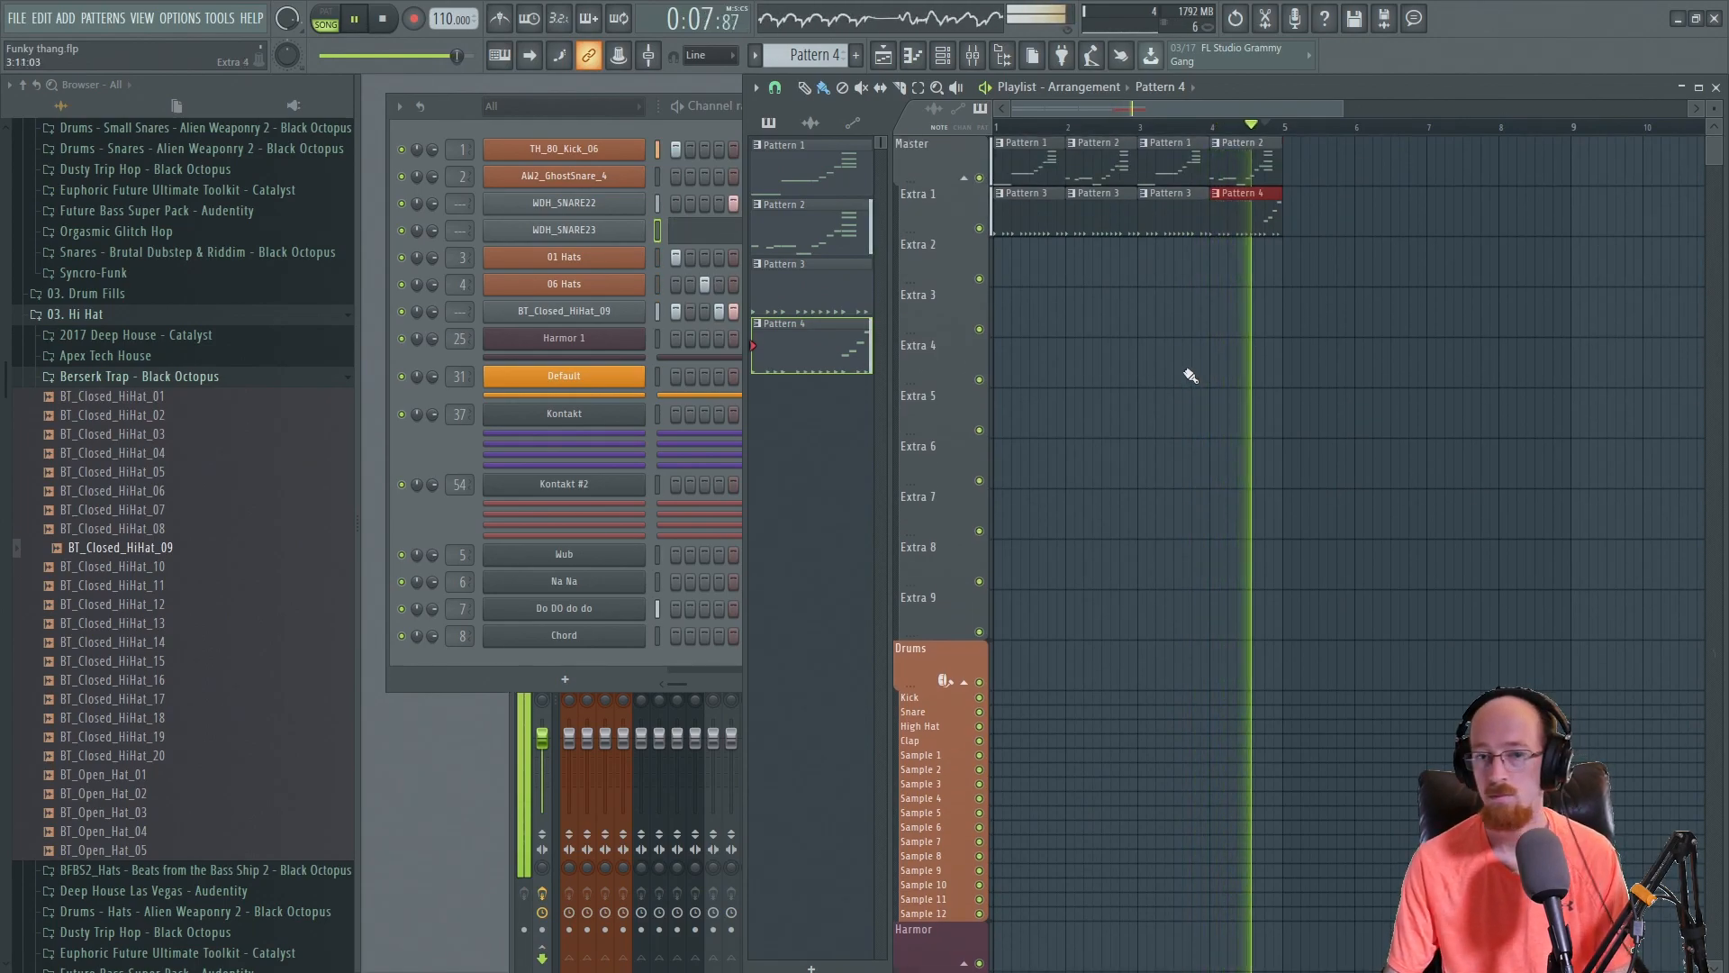
- Stop playback and raise the volume multiplier of the TH_80_Kick_06 channel to 135%
key("space")
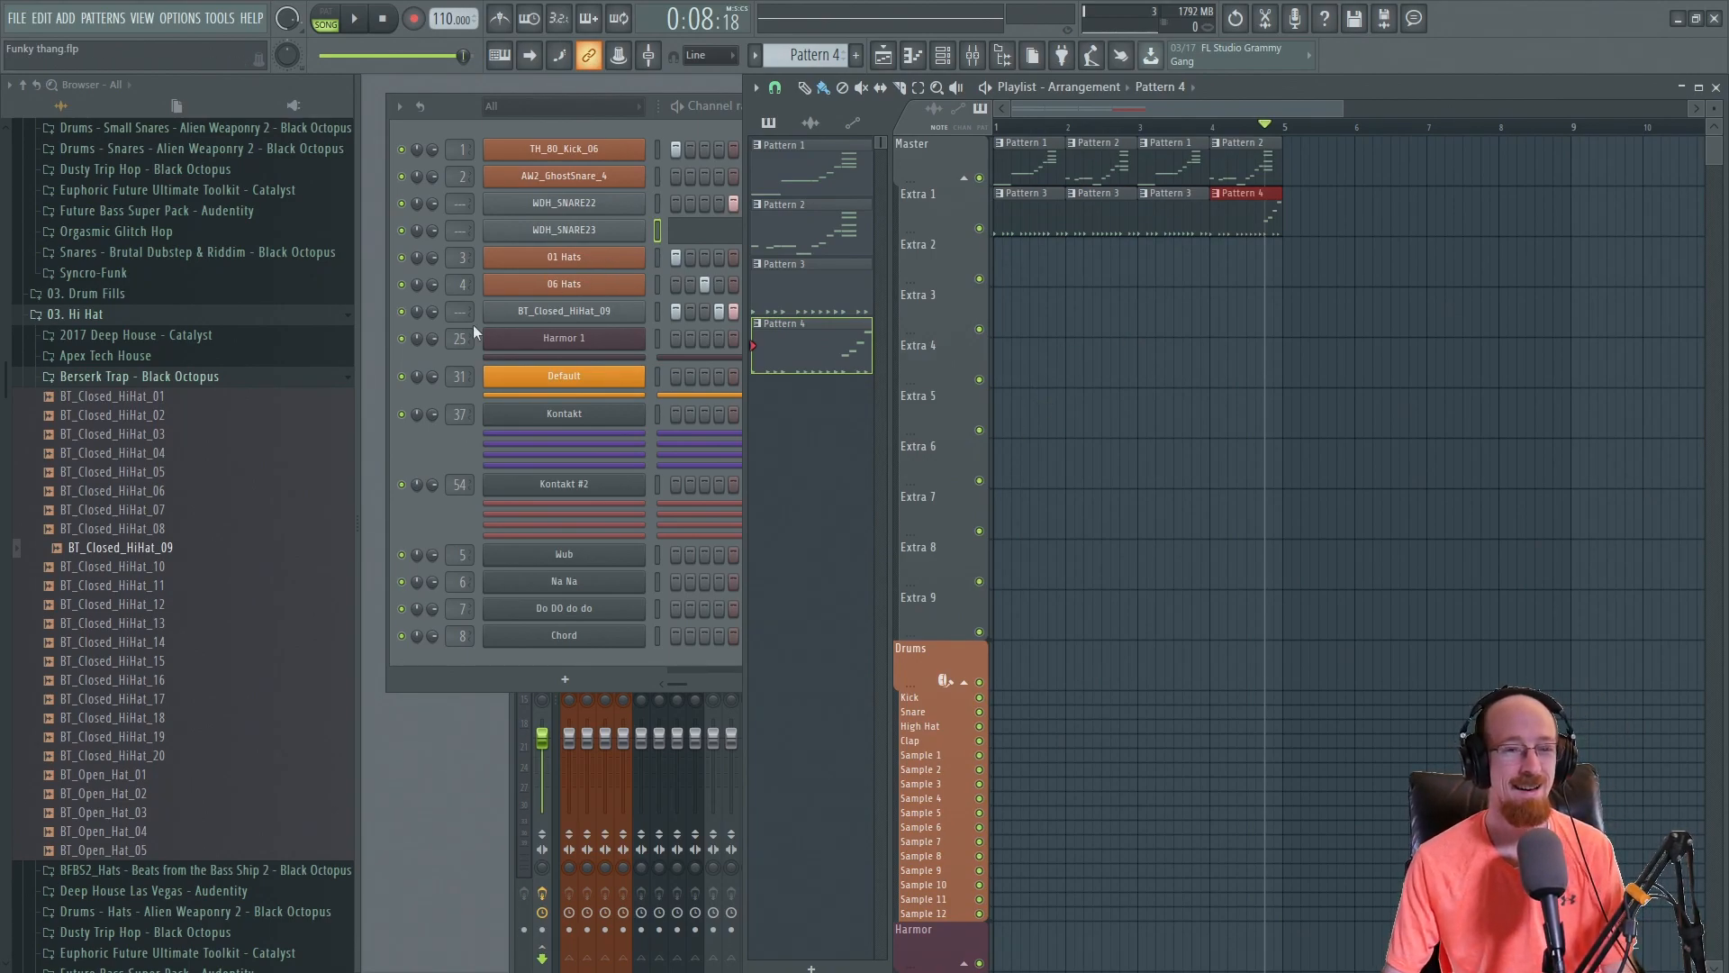
left_click(450, 108)
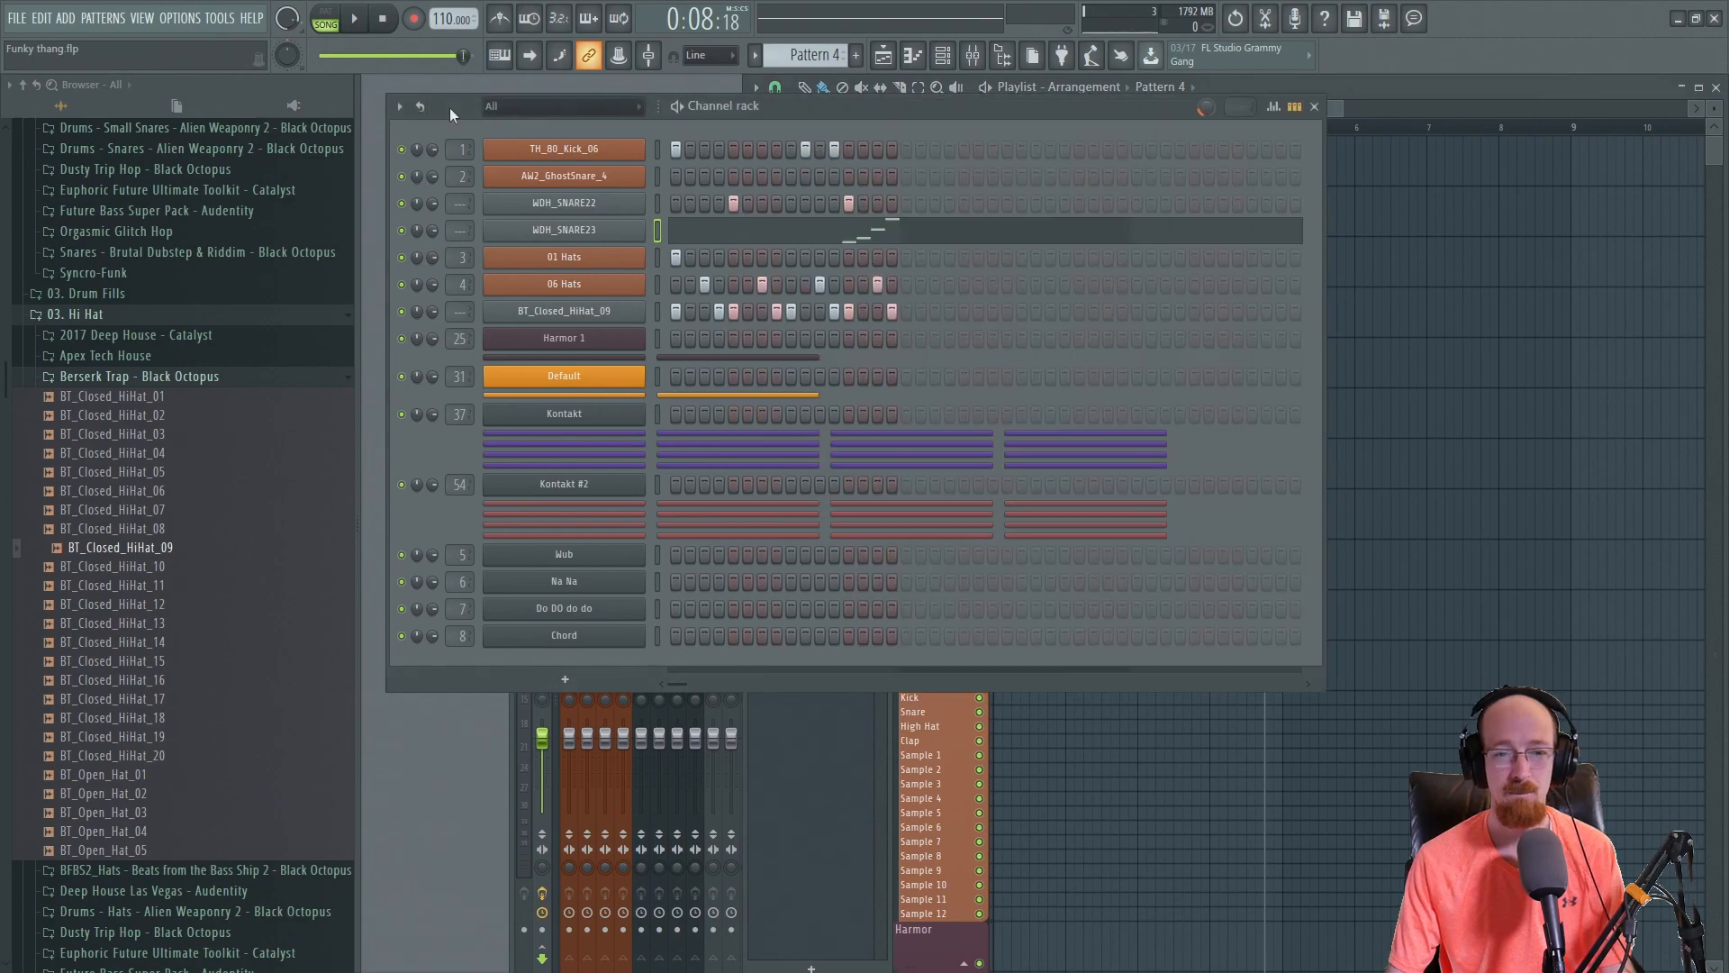
left_click(1426, 110)
left_click(1040, 126)
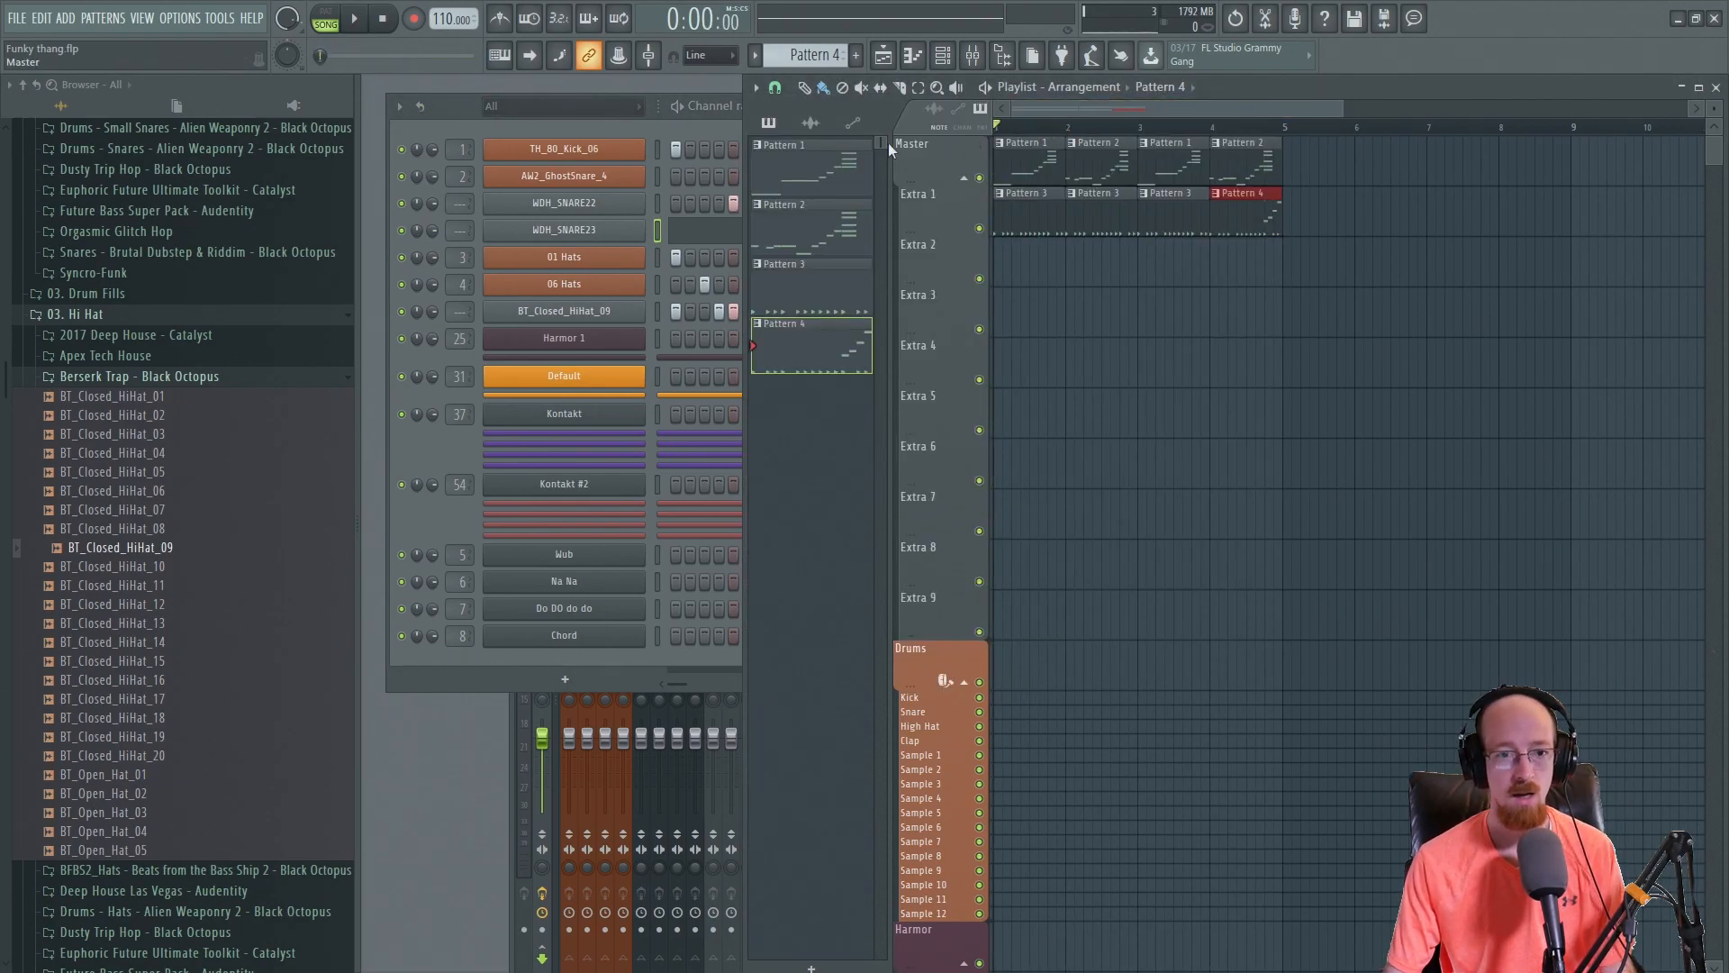
left_click(576, 150)
left_click(515, 304)
left_click(526, 344)
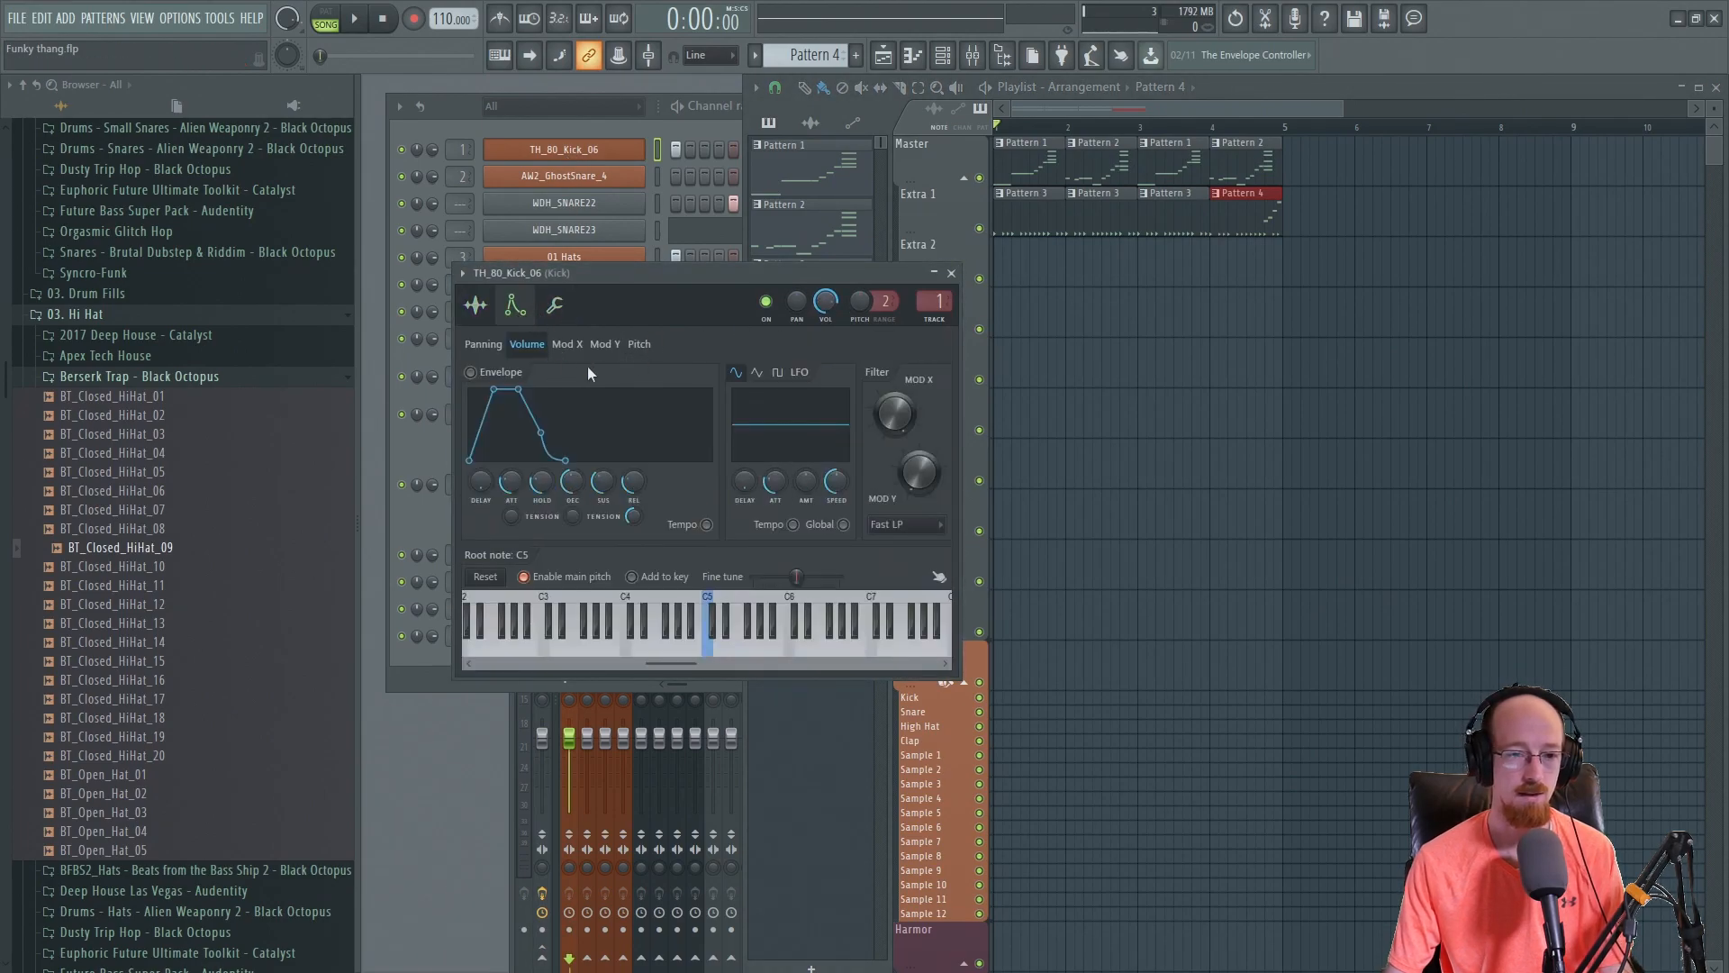
left_click(555, 304)
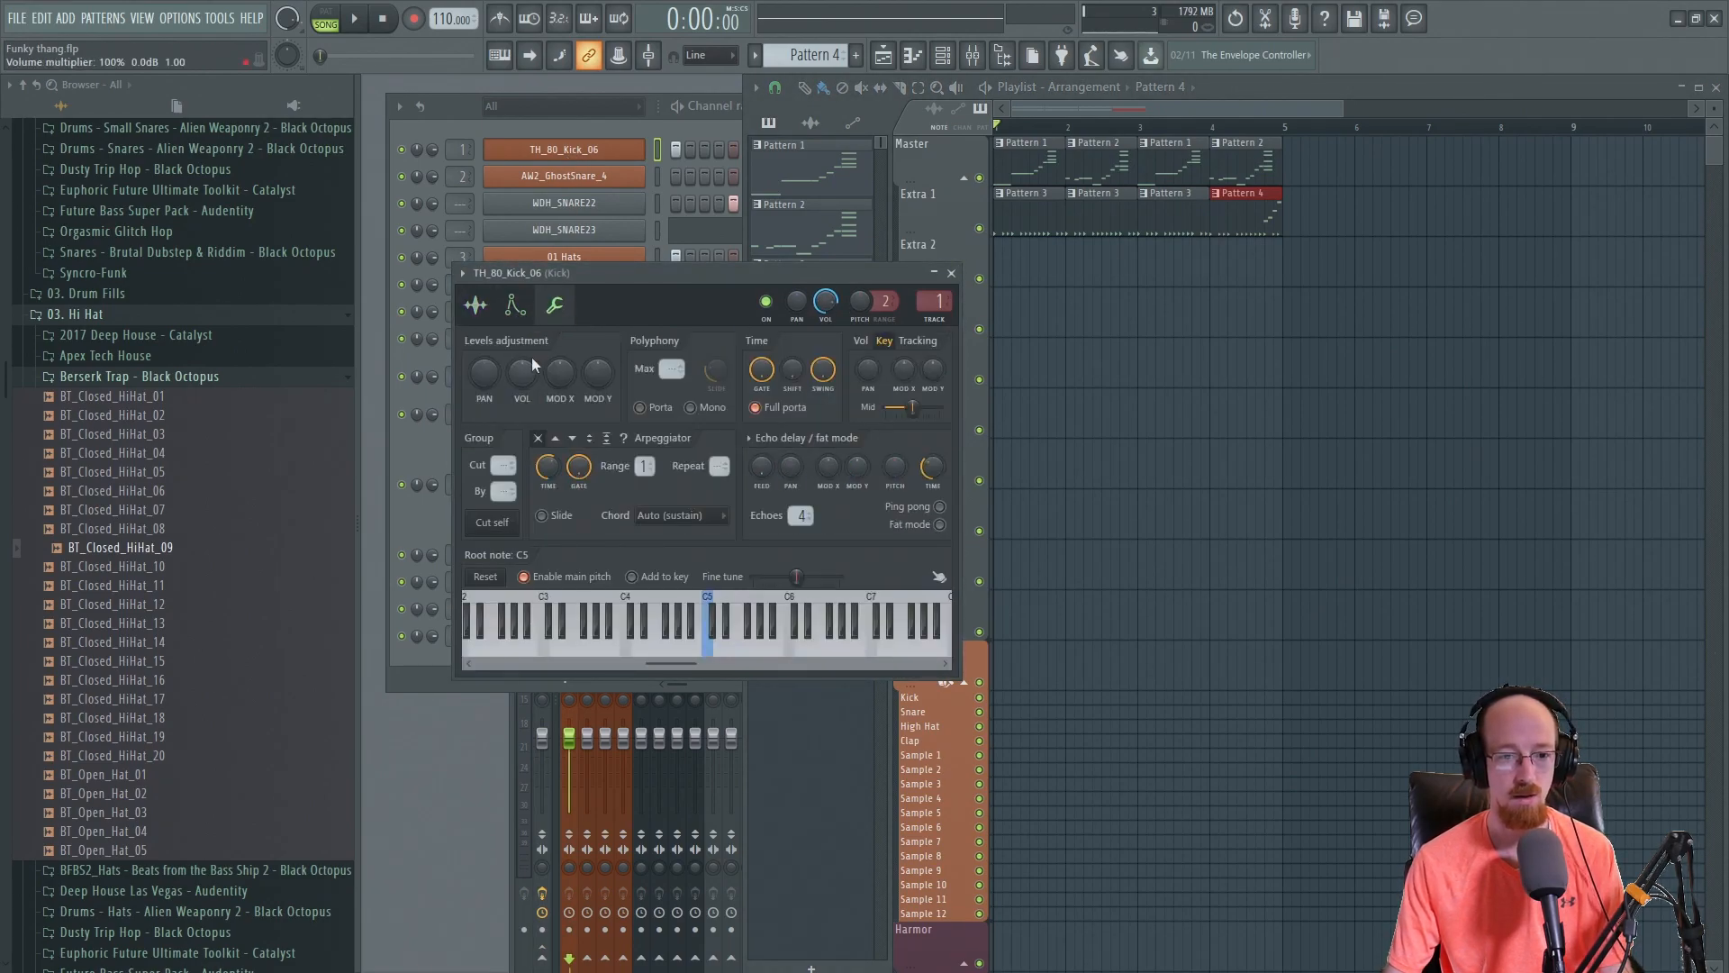
left_click_drag(529, 390, 528, 378)
- Play back the arrangement from the start to check the kick level against the synth and drum patterns
key("space")
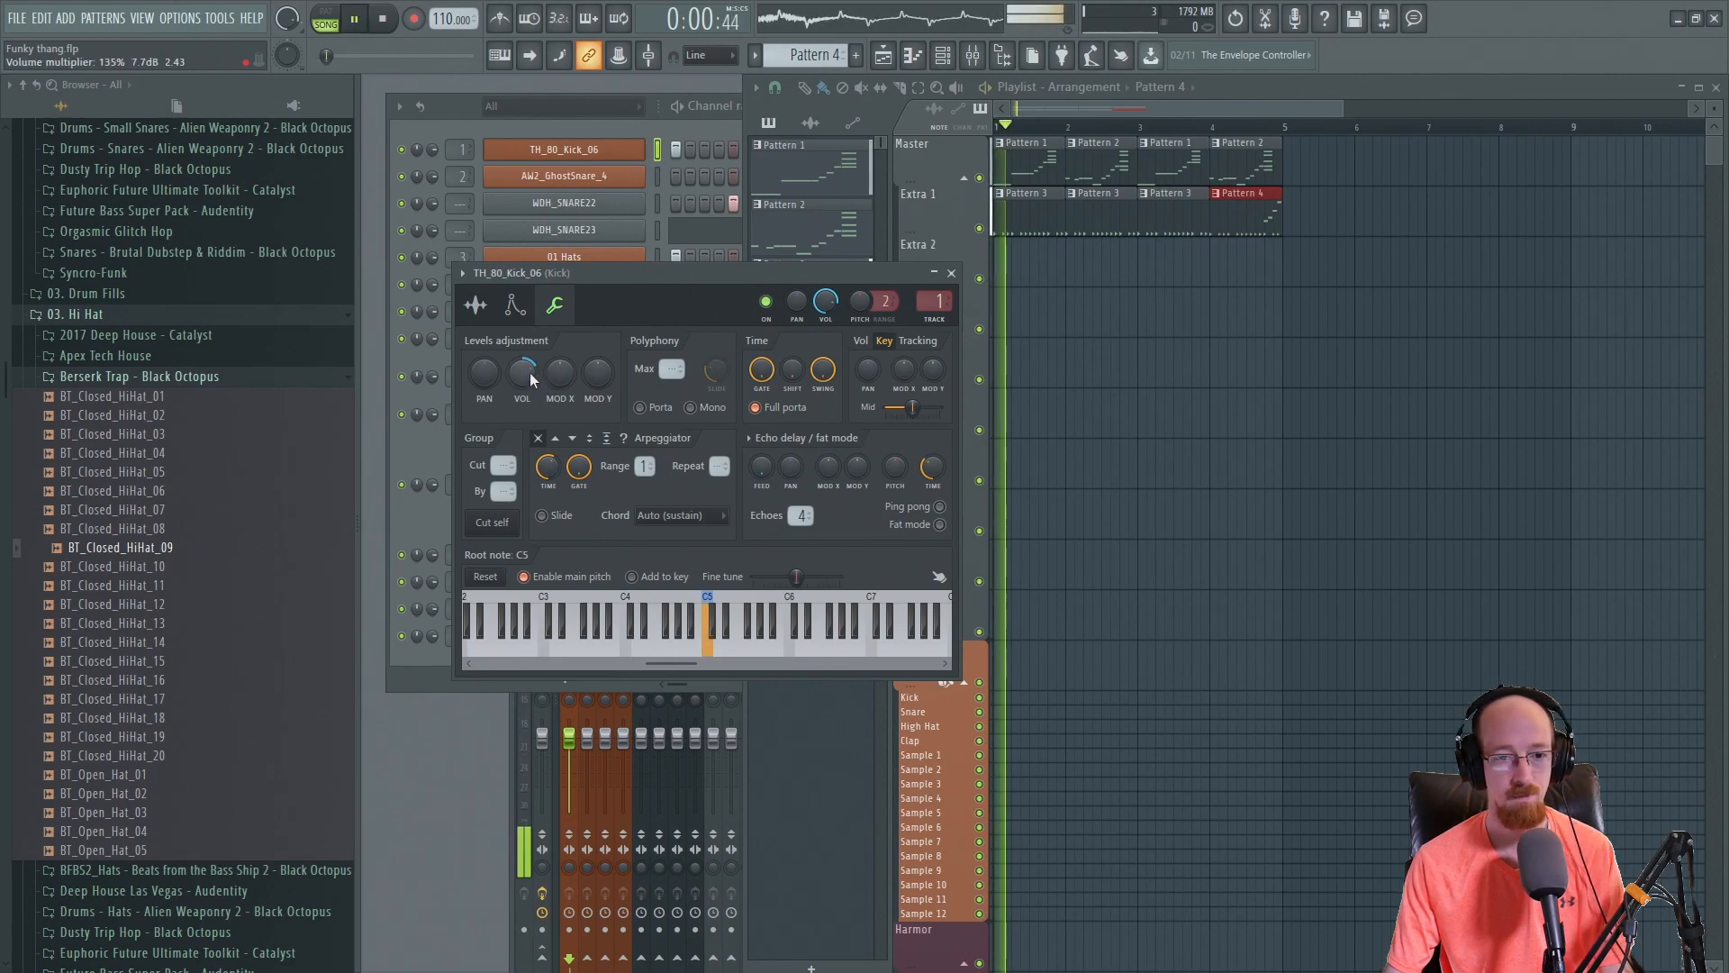
scroll(528, 378, "down", 3)
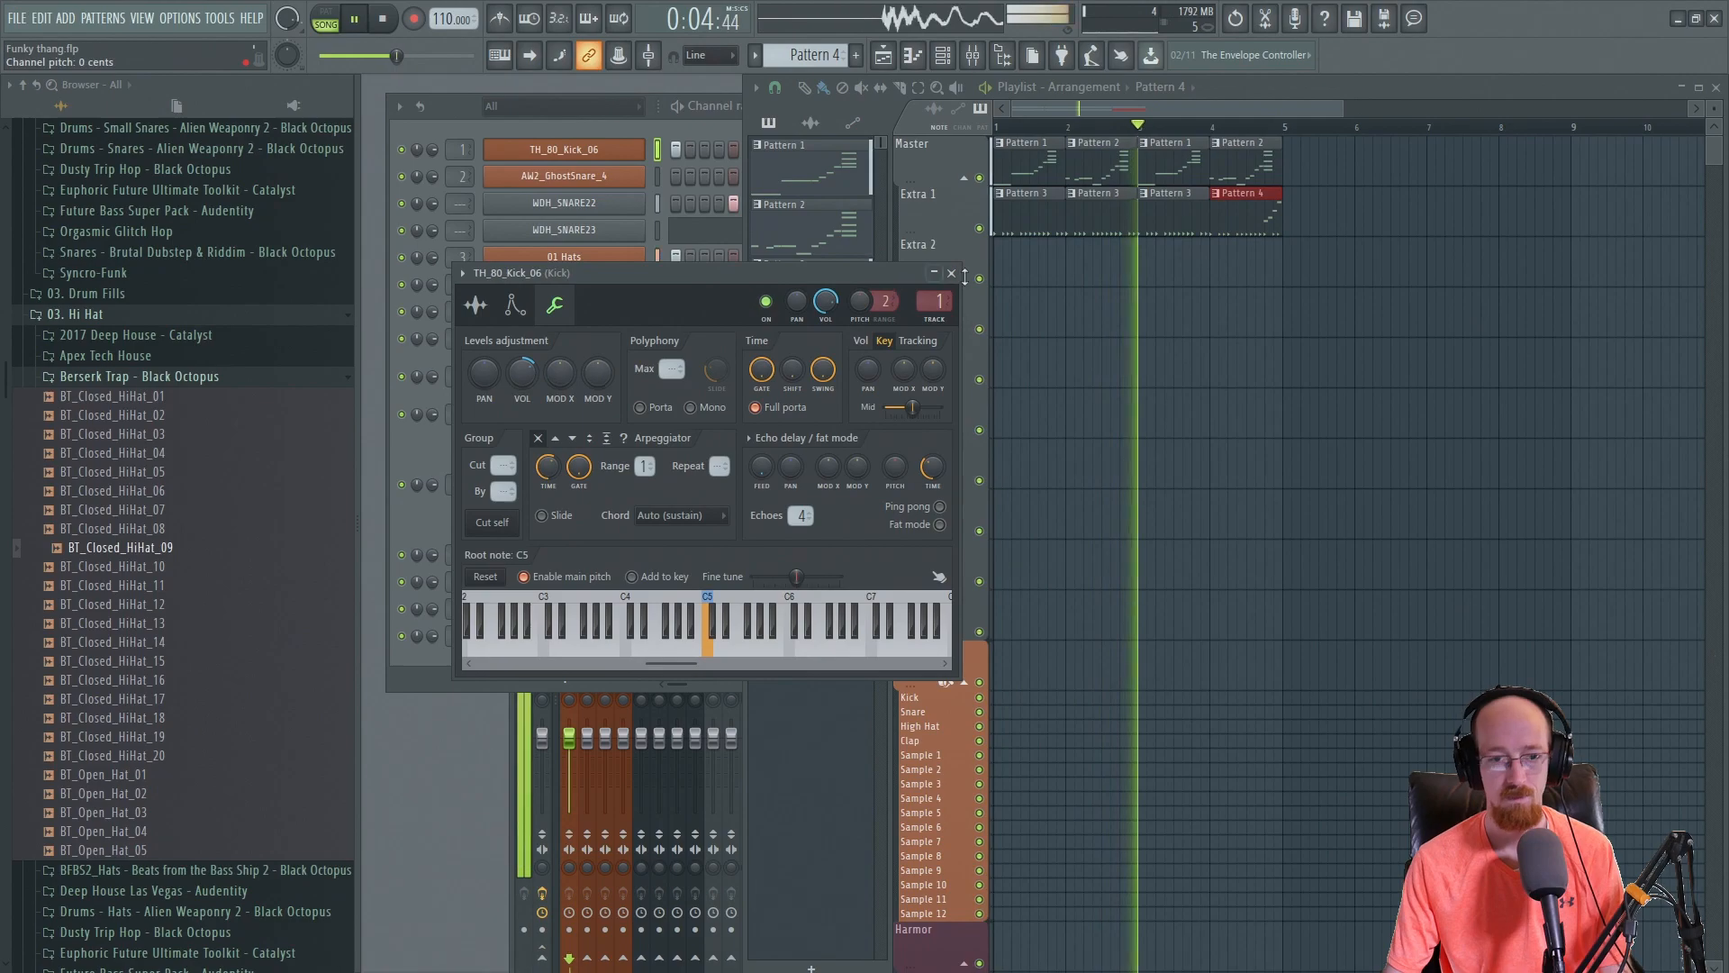
left_click(951, 274)
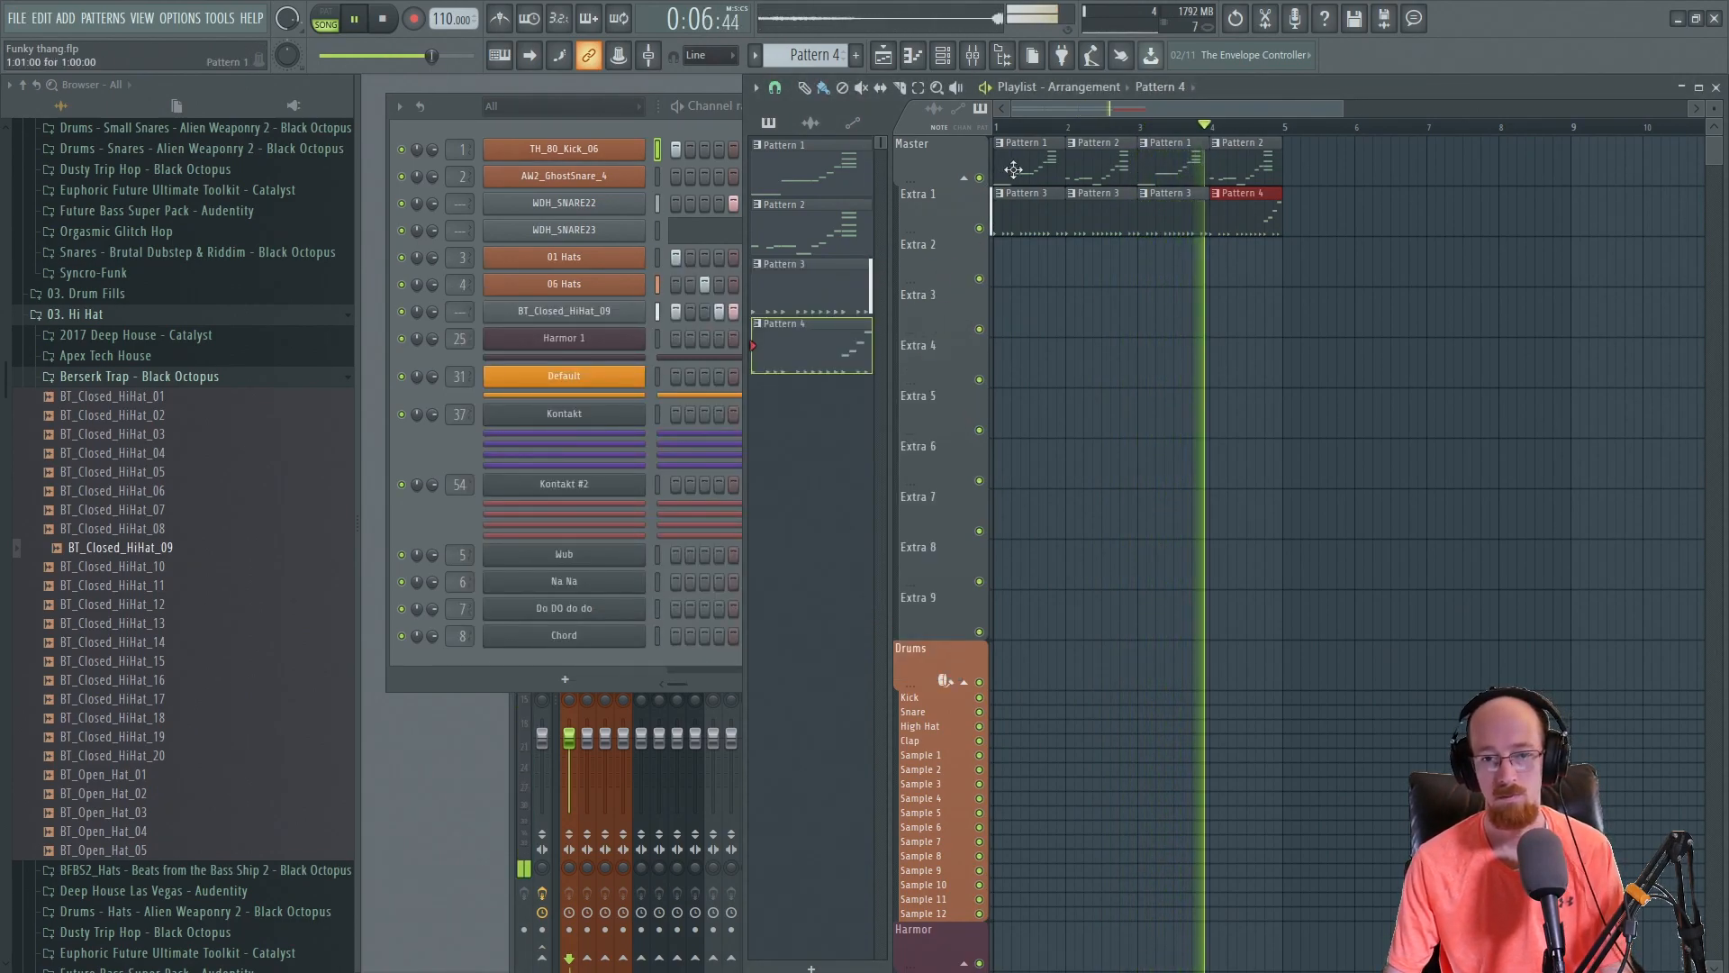
left_click(445, 542)
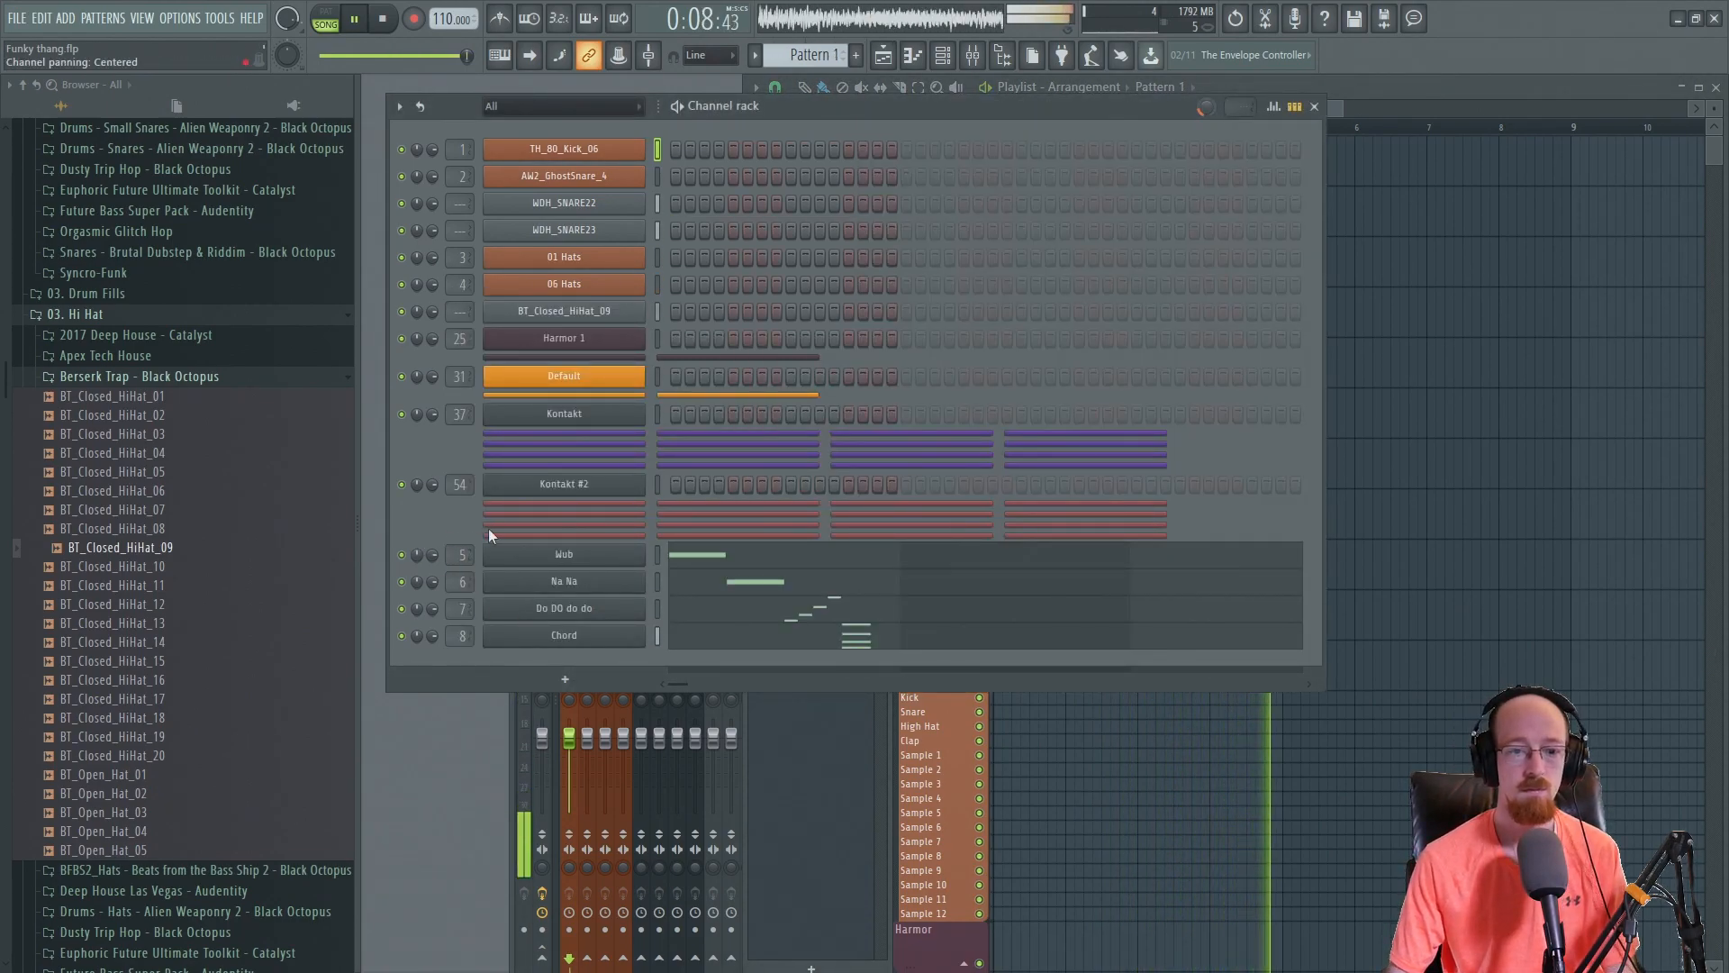
key("space")
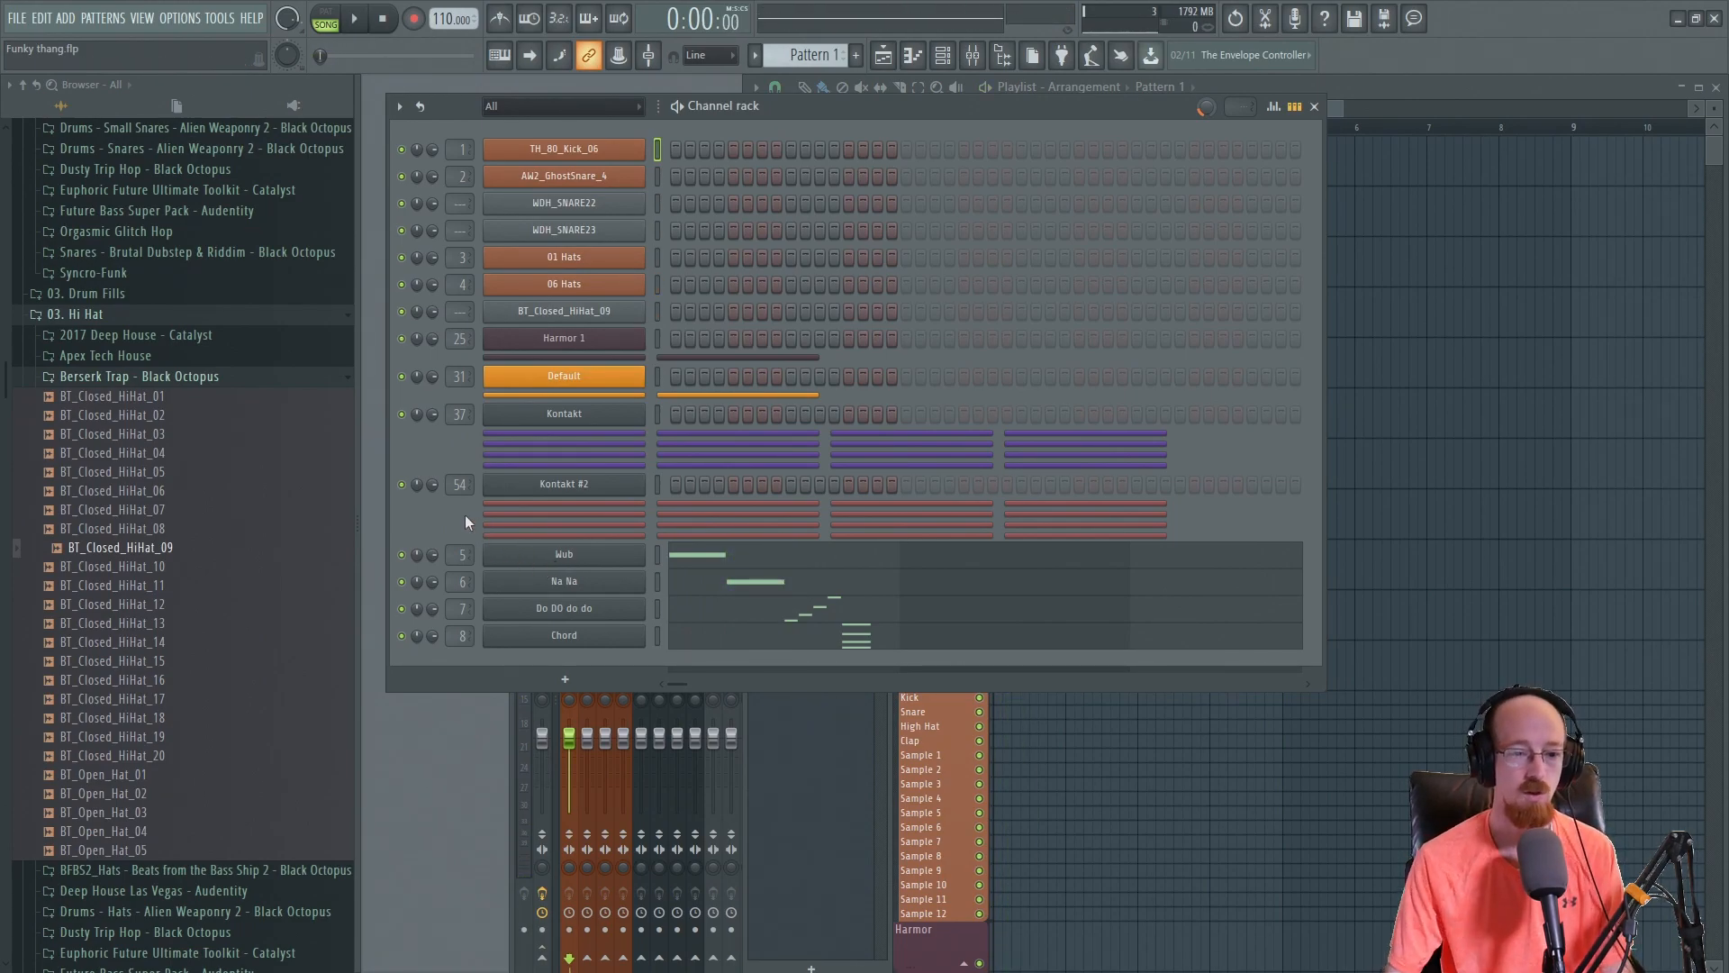
- Add a new SynthMaster2 instrument to the channel rack
right_click(573, 682)
type("synth")
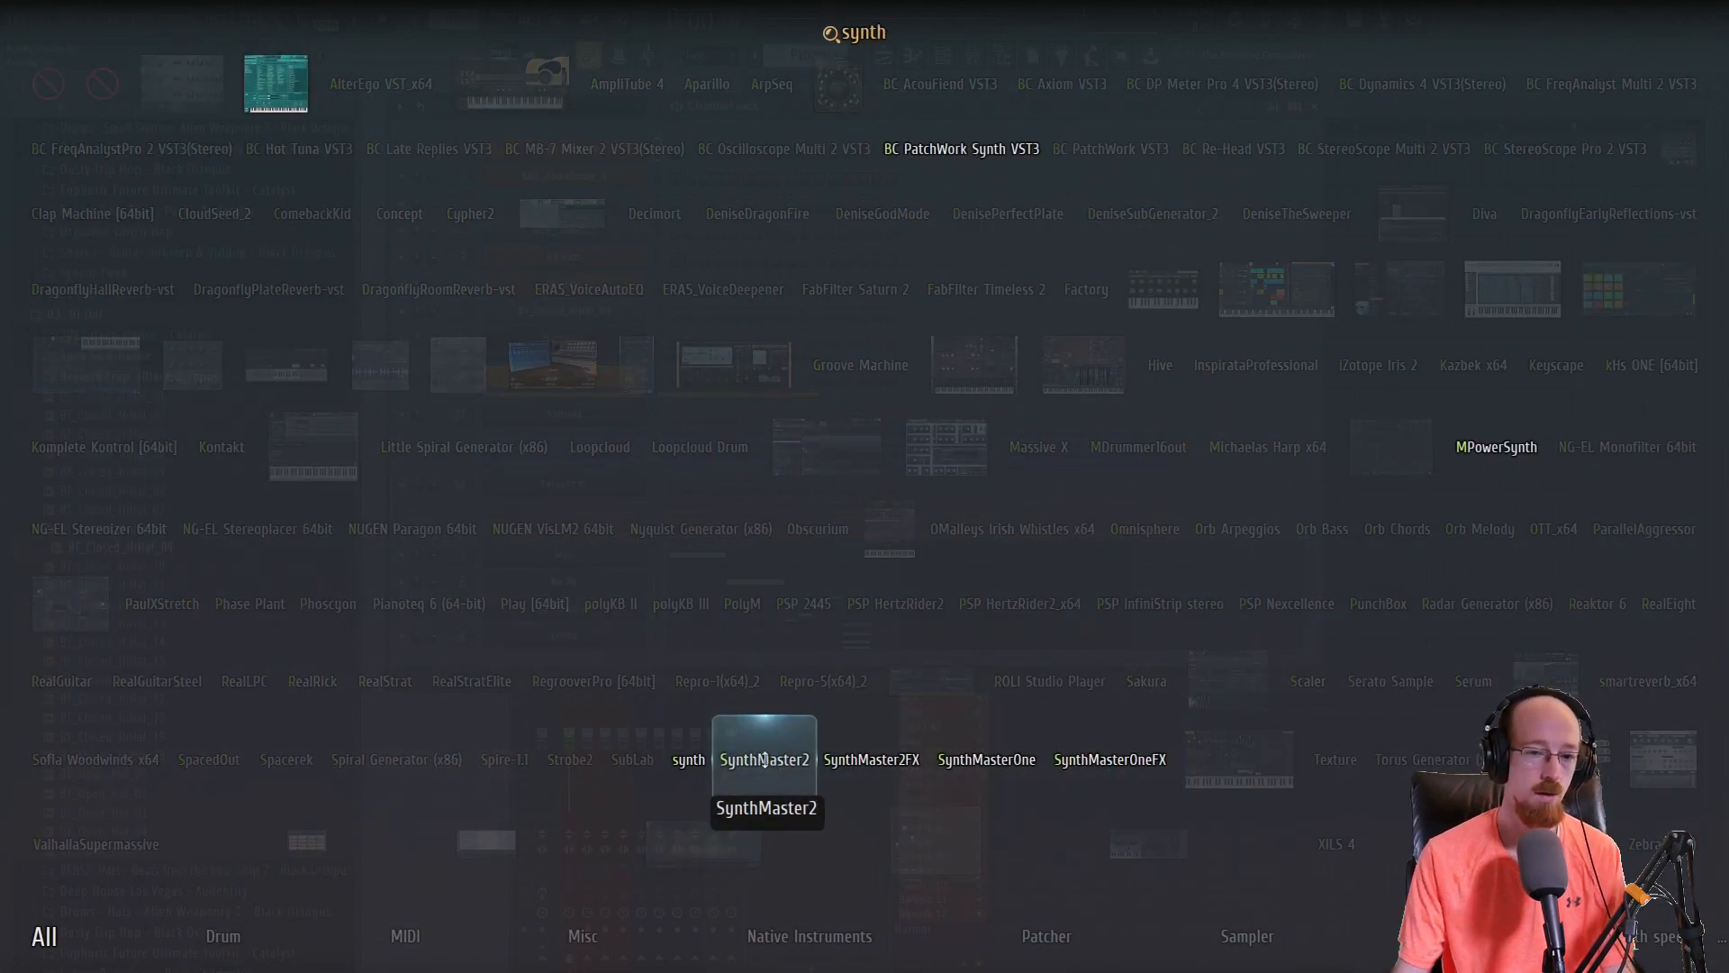
left_click(764, 761)
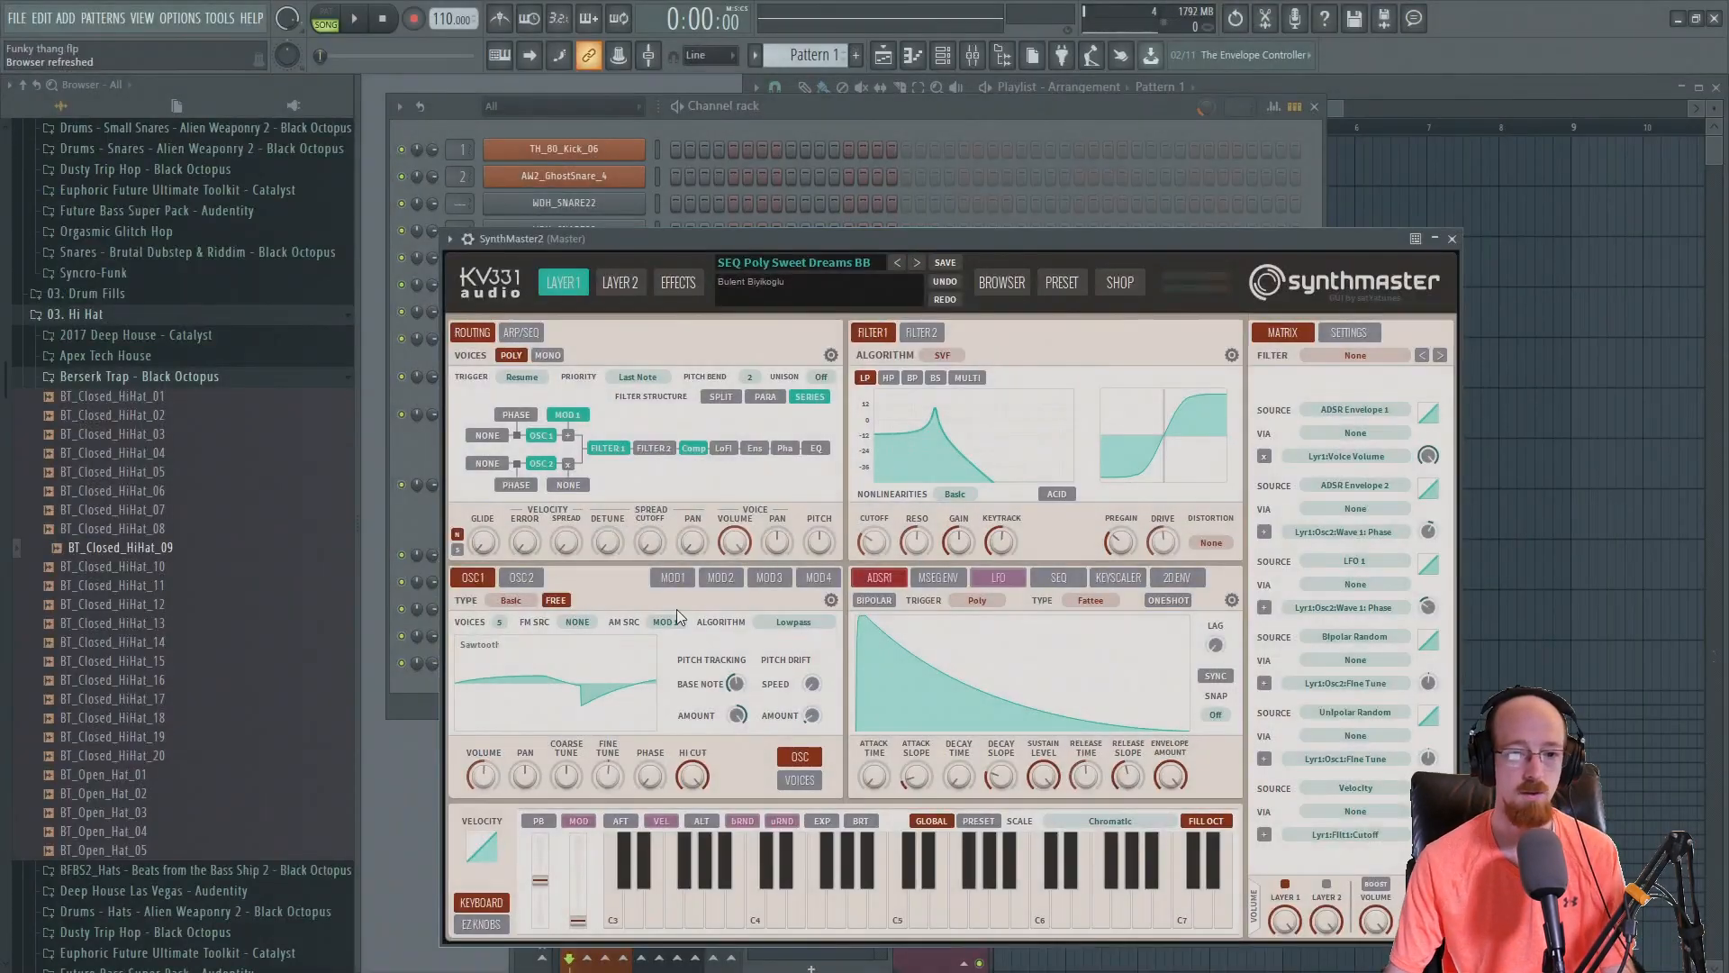
left_click_drag(717, 242, 692, 192)
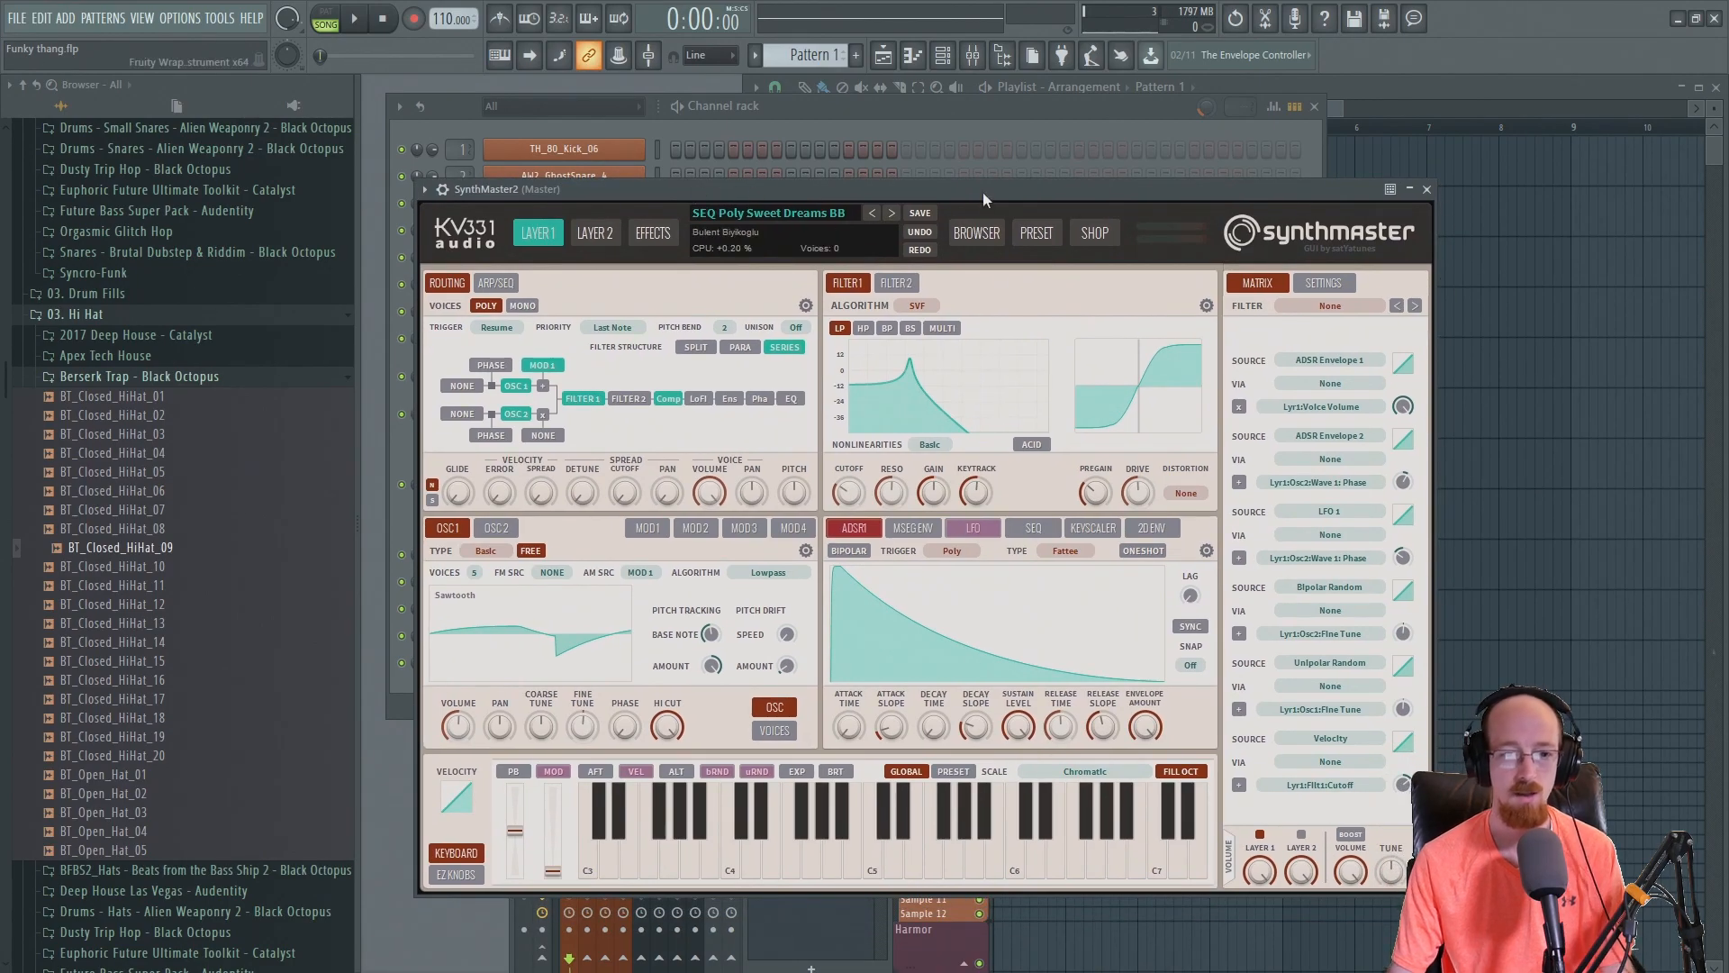
- Filter the SynthMaster presets to the Drums type, audition several of them and load DL Master Clock KS
left_click(980, 234)
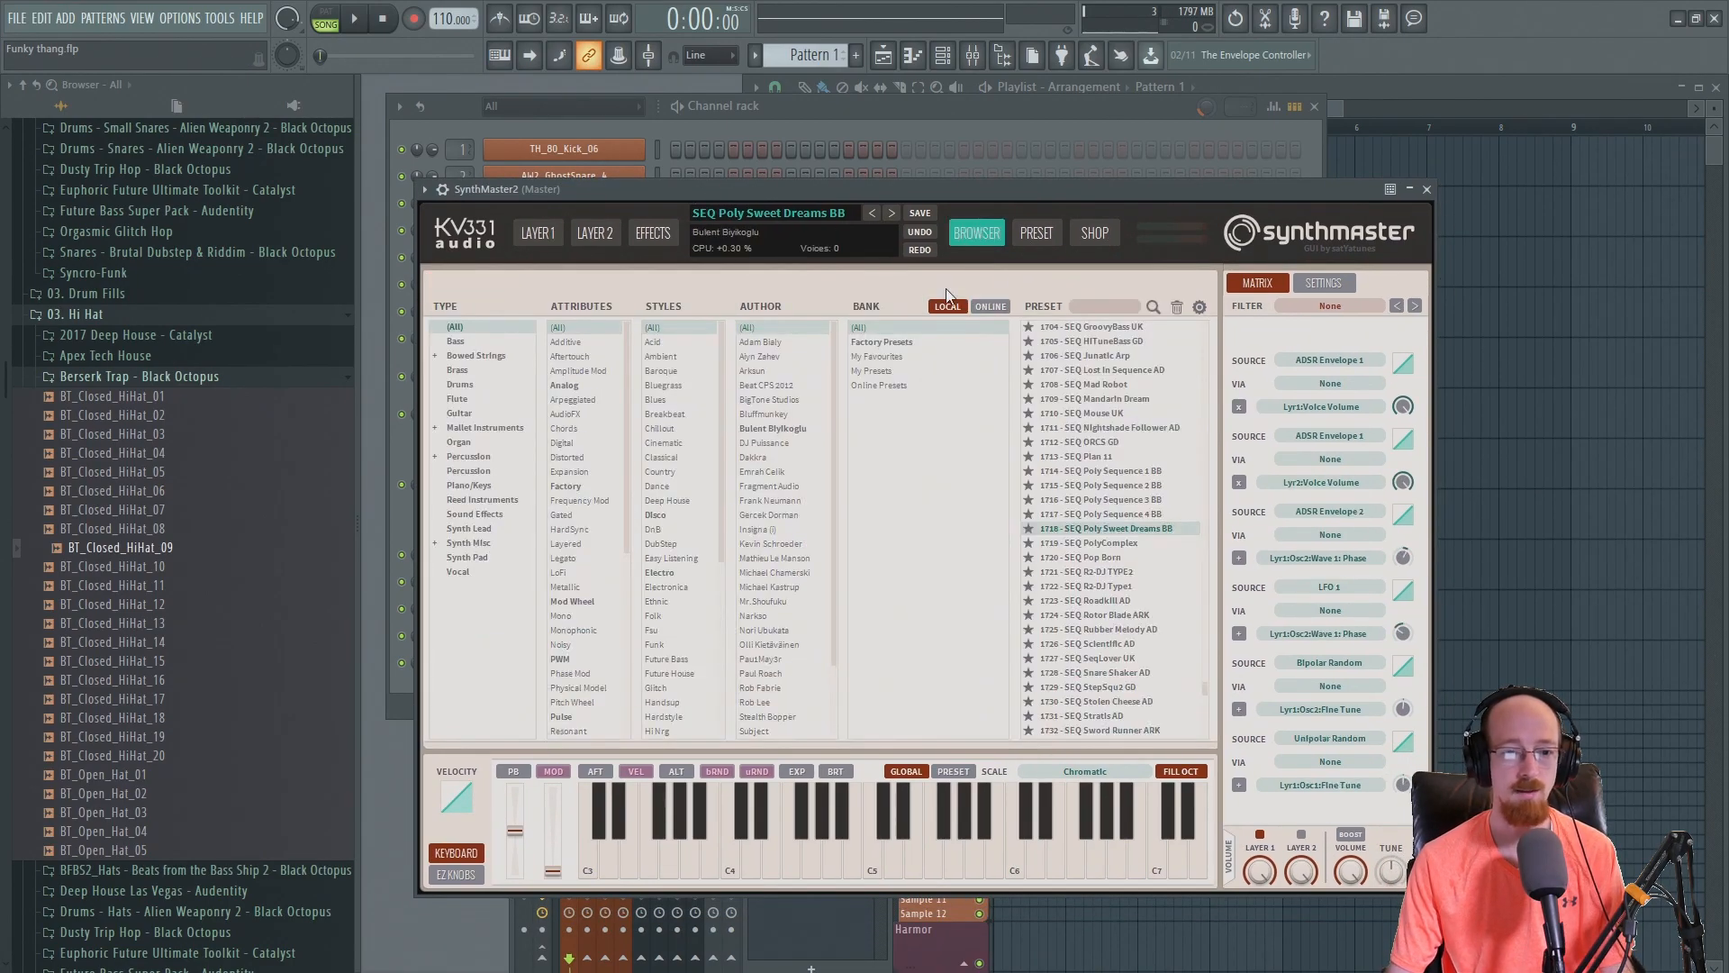
left_click(460, 385)
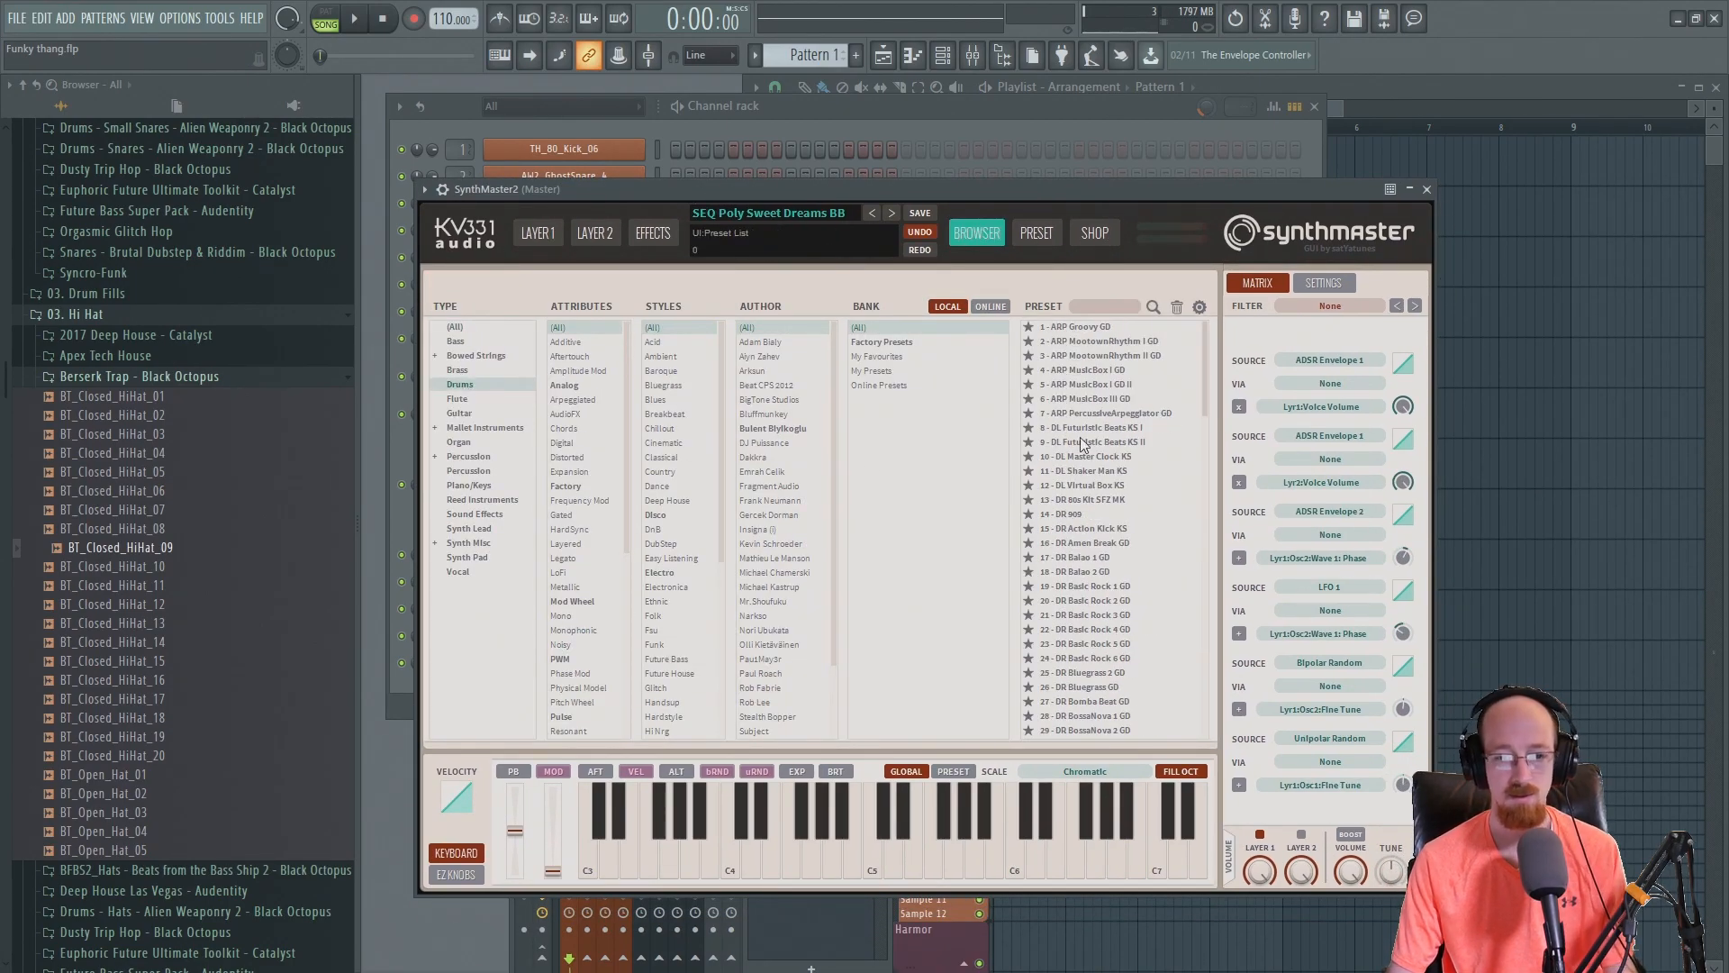
left_click(1097, 486)
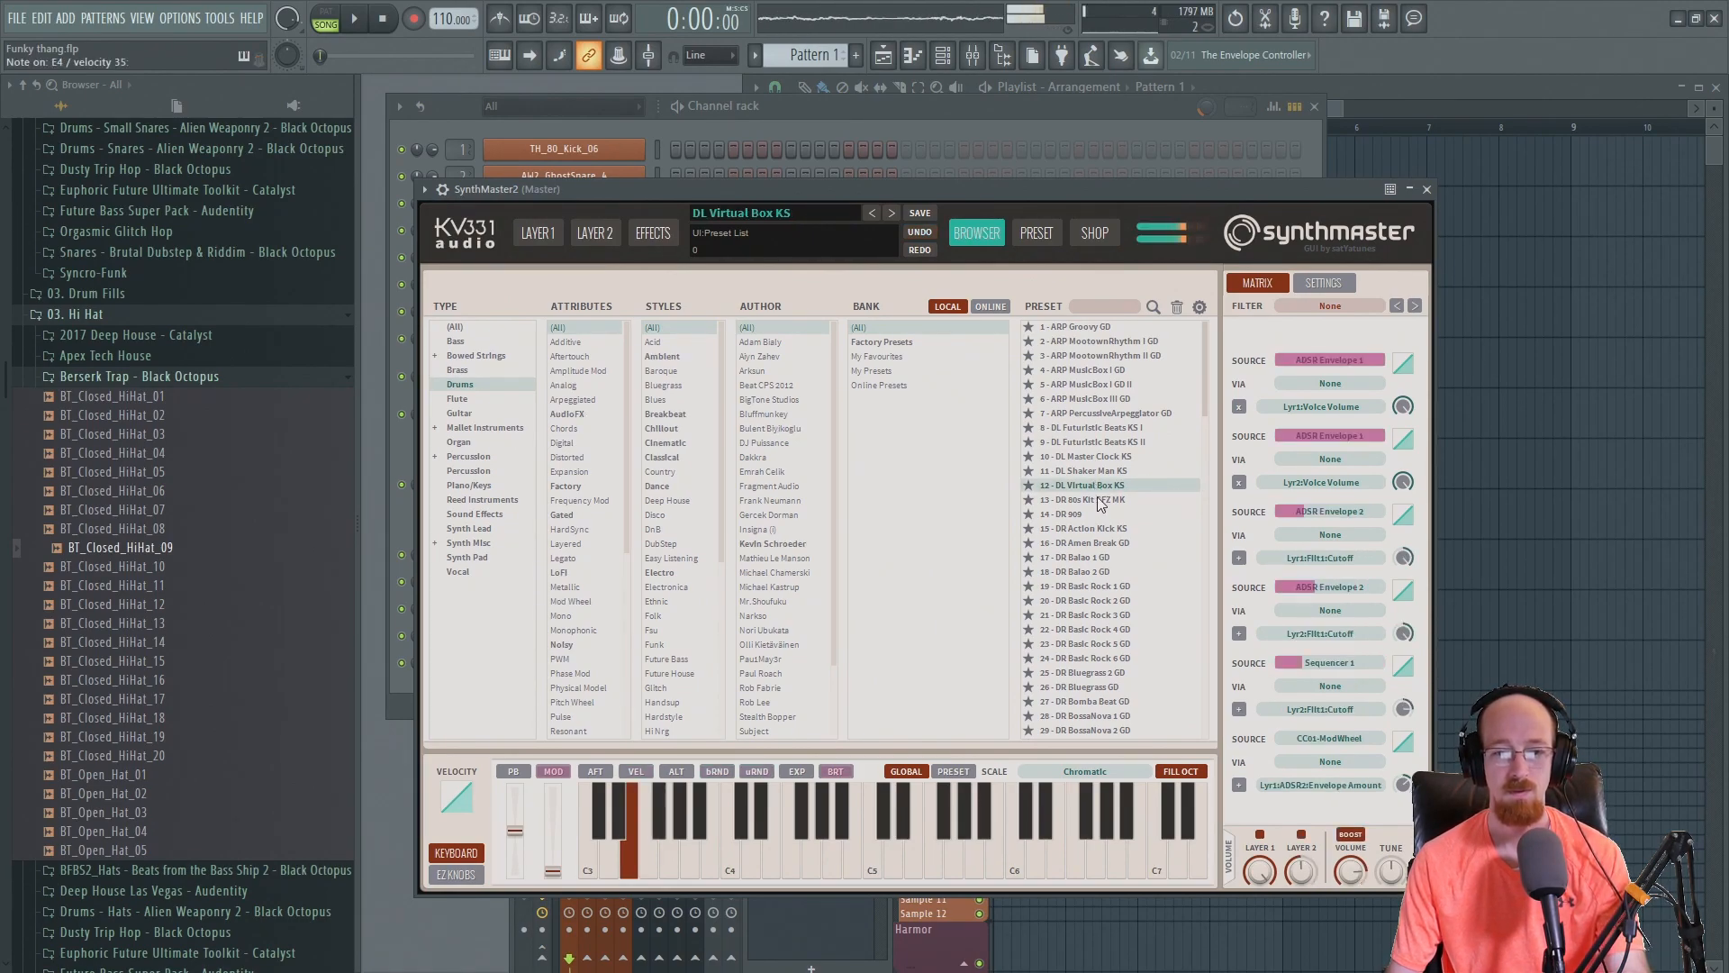
left_click(1097, 532)
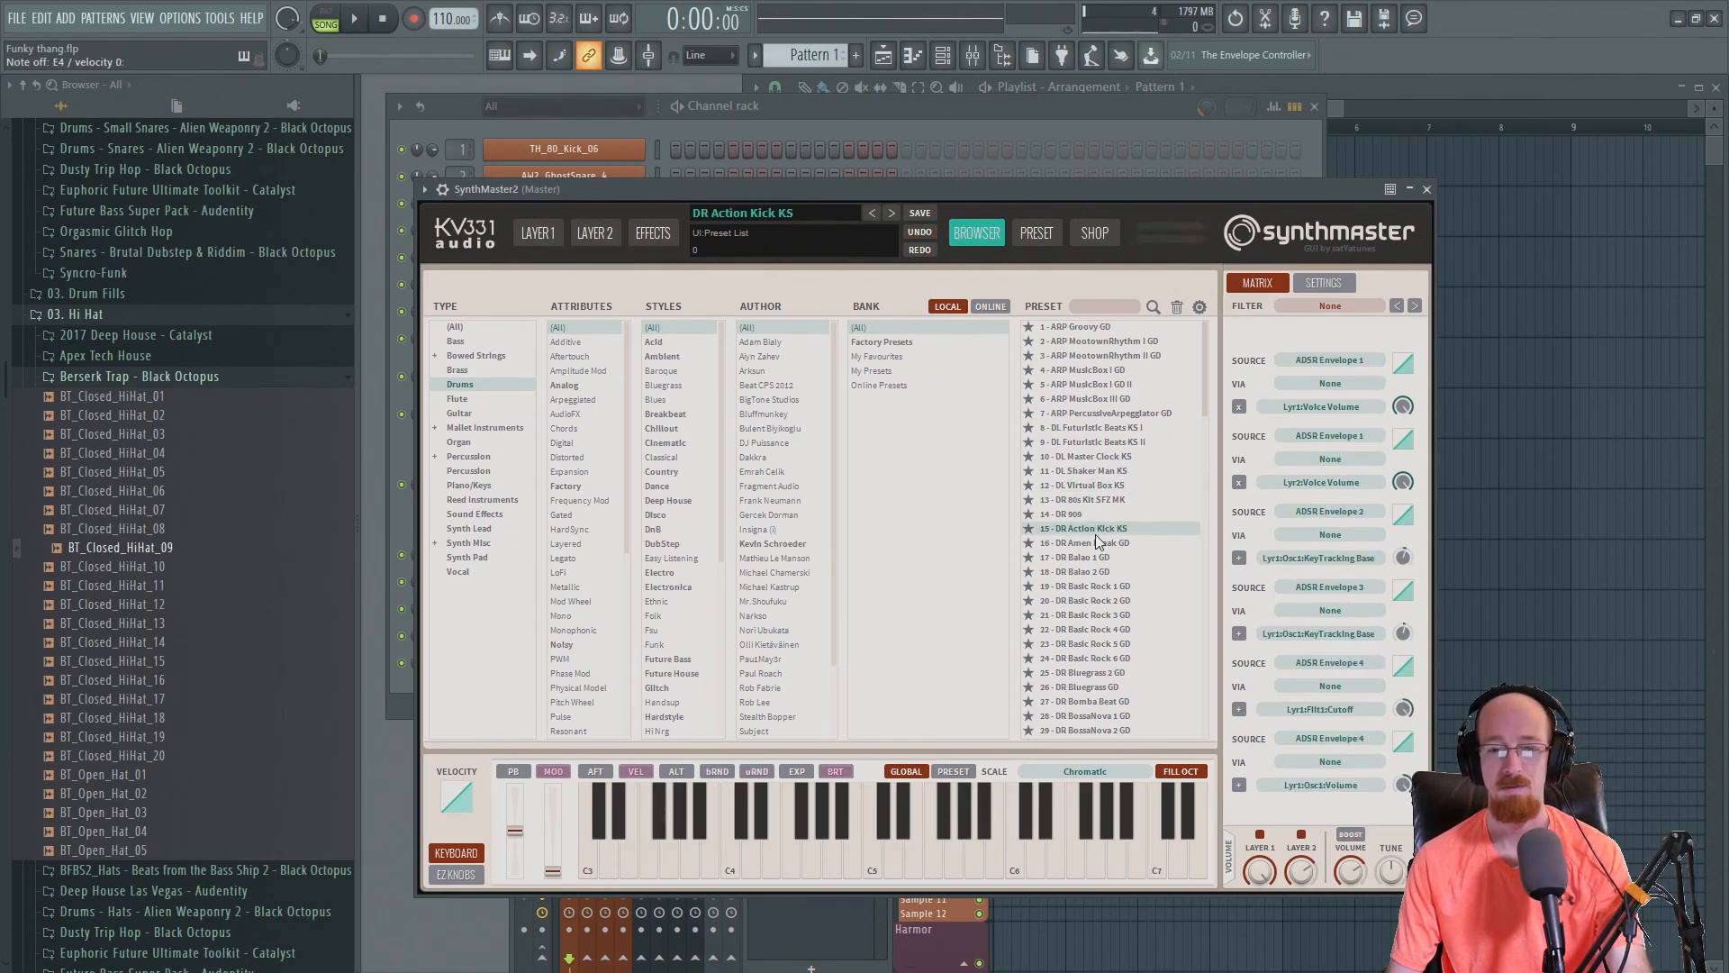
left_click(1108, 591)
scroll(1117, 581, "down", 3)
left_click(1085, 470)
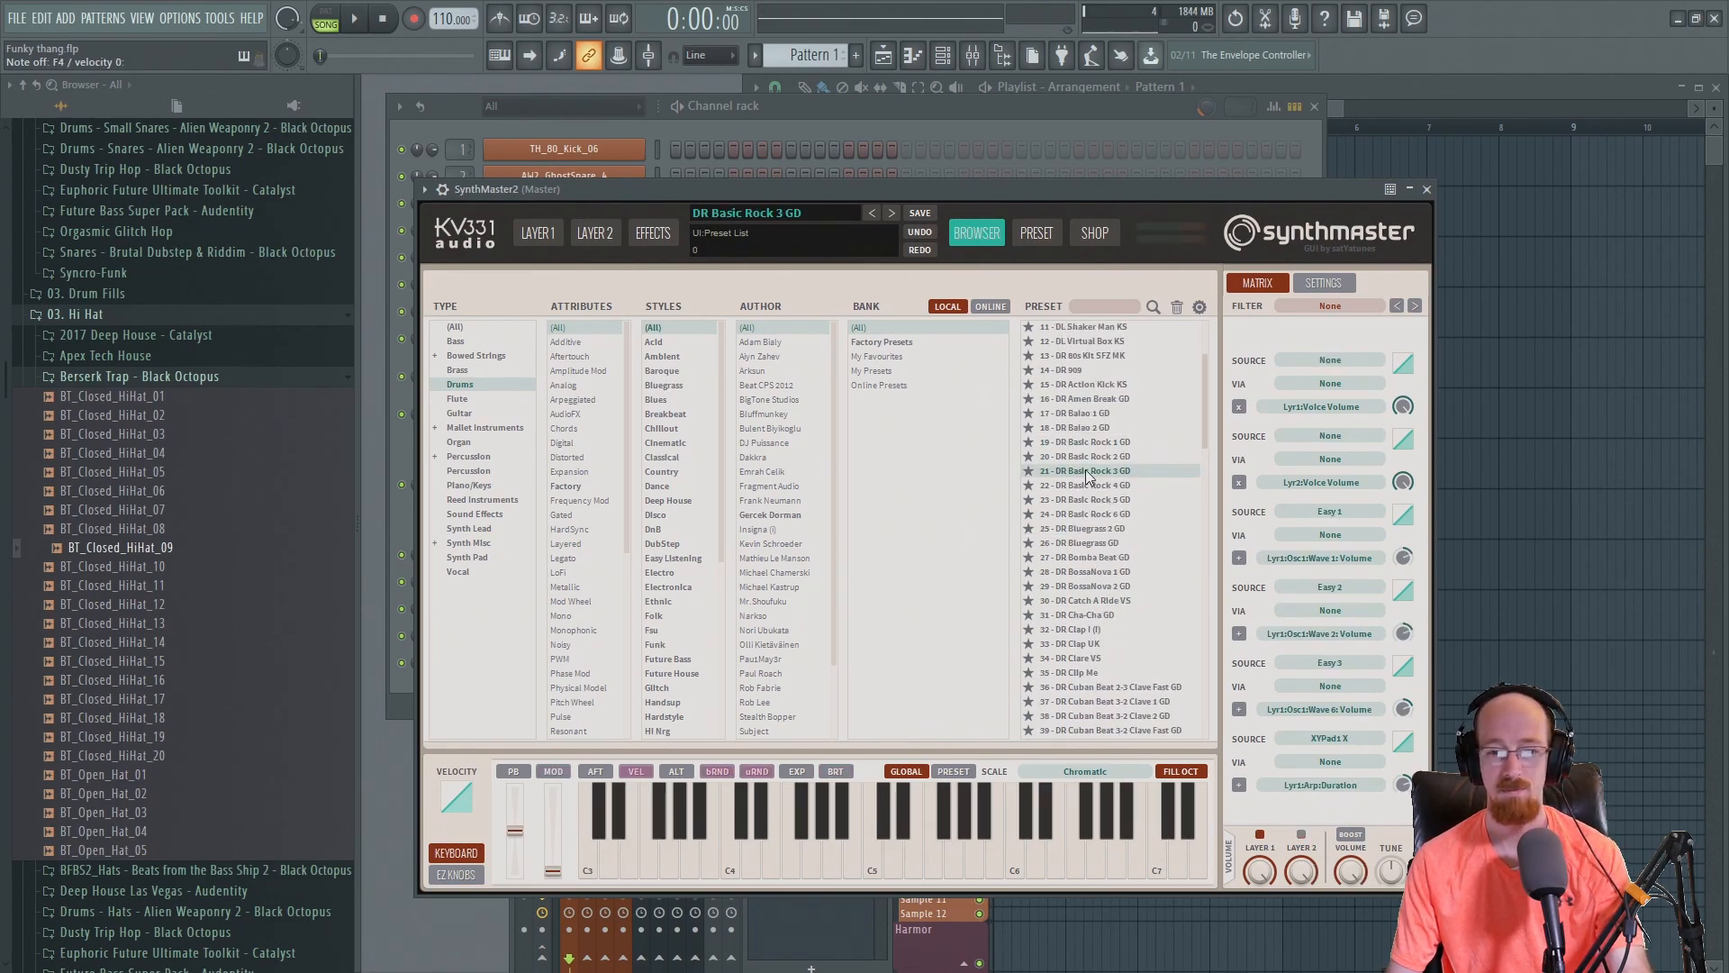
scroll(1108, 473, "down", 9)
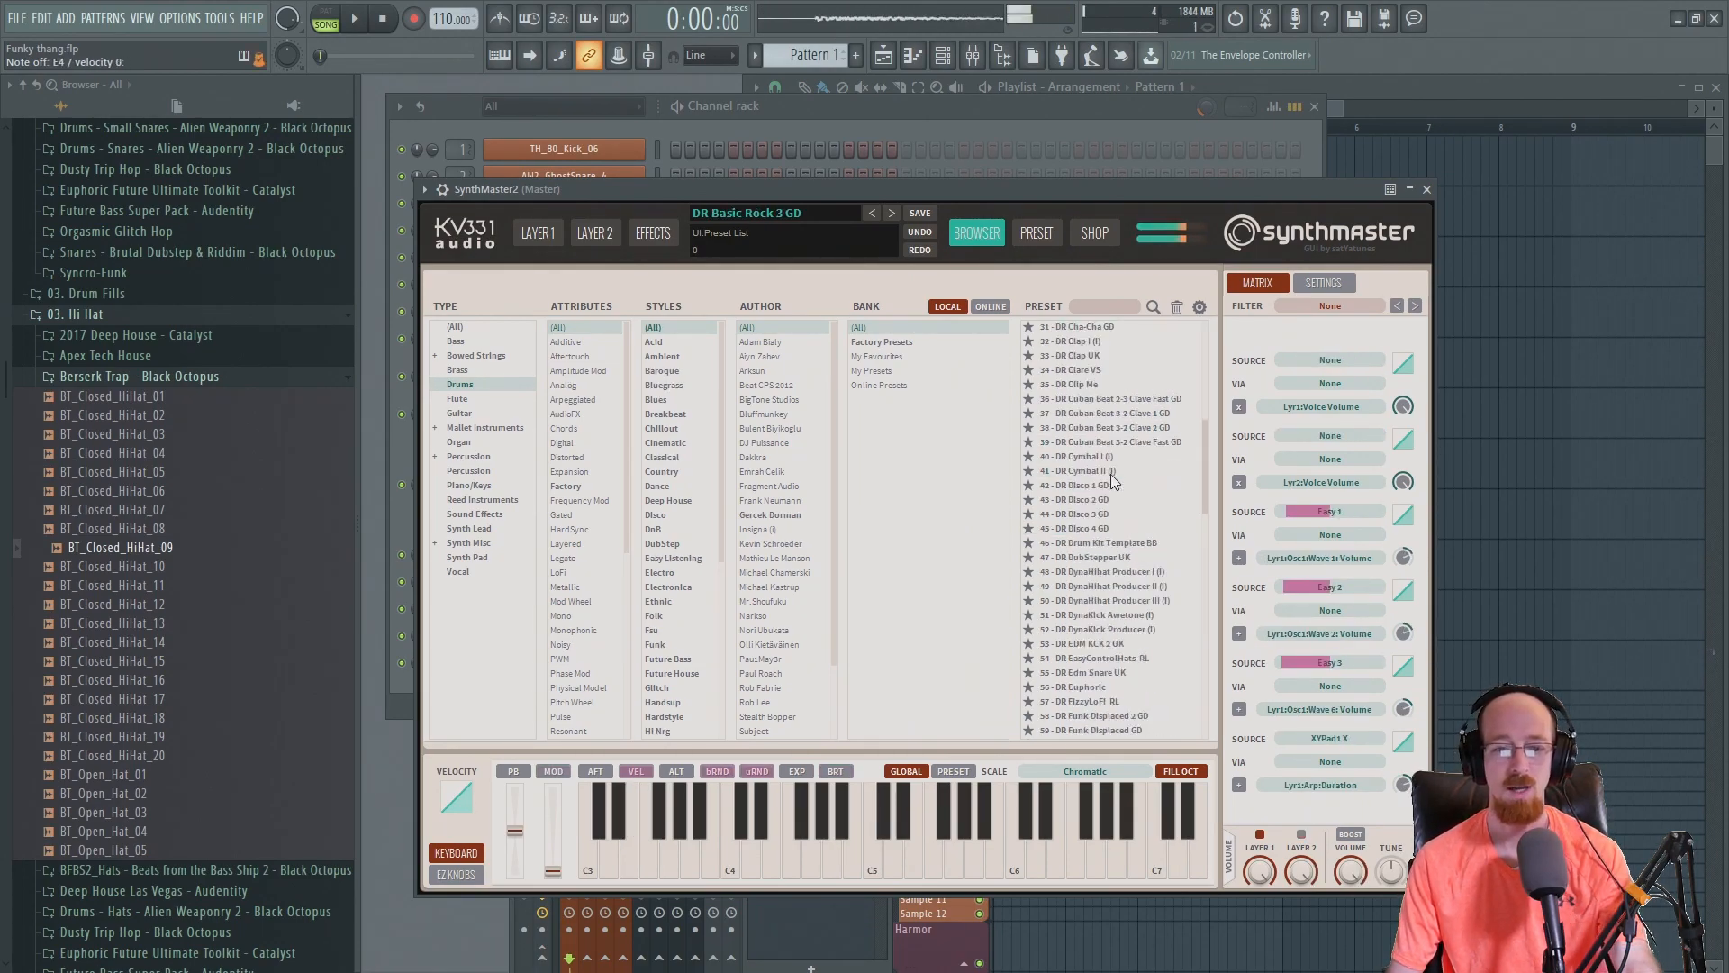
scroll(1107, 469, "up", 12)
left_click(1090, 457)
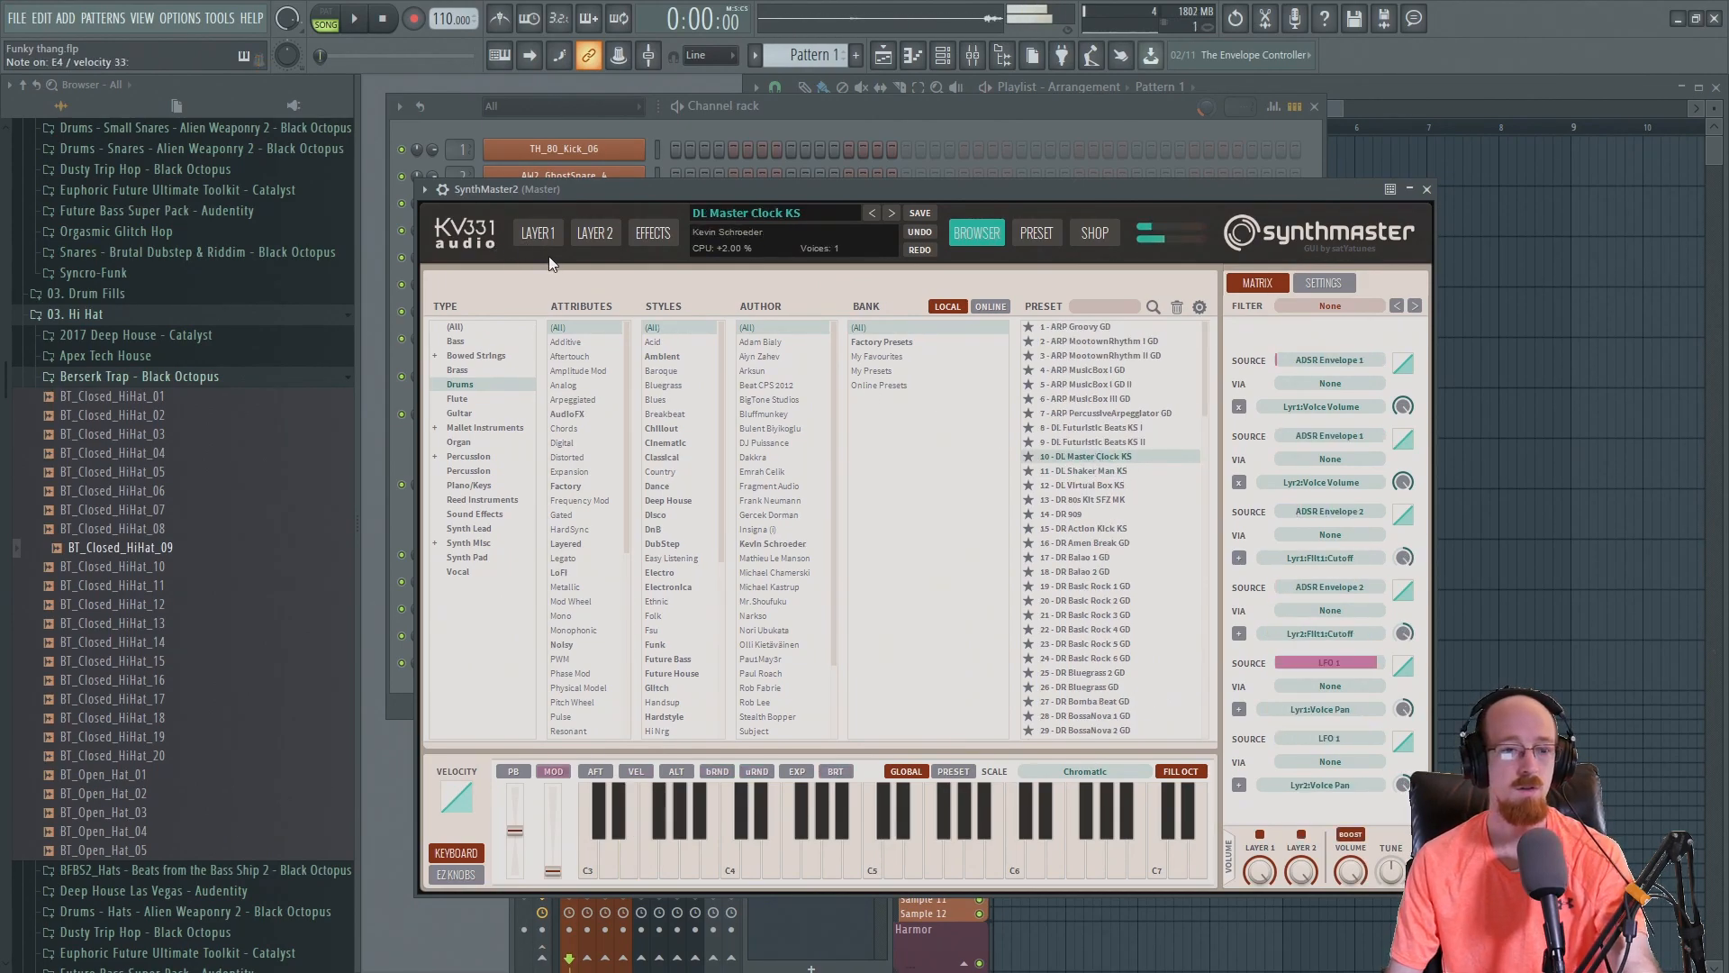
- Examine the Layer 1 envelope, LFO 1 and Sequencer 1 modulators of the DL Master Clock KS preset
left_click(524, 237)
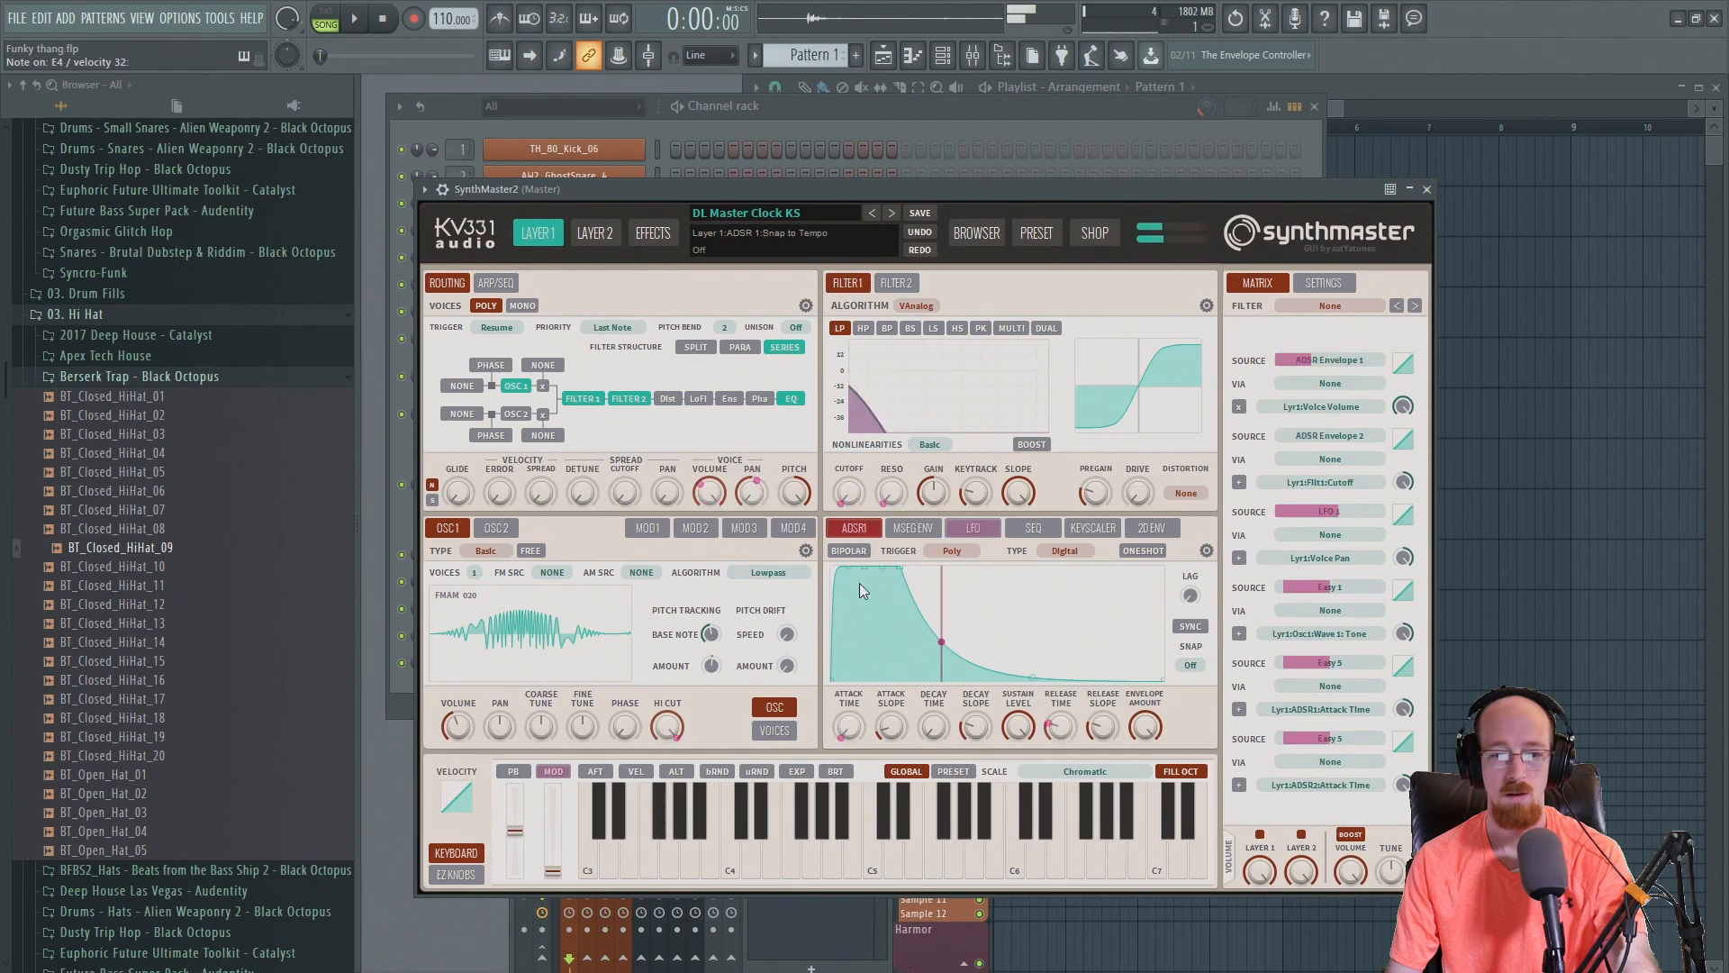
left_click(989, 536)
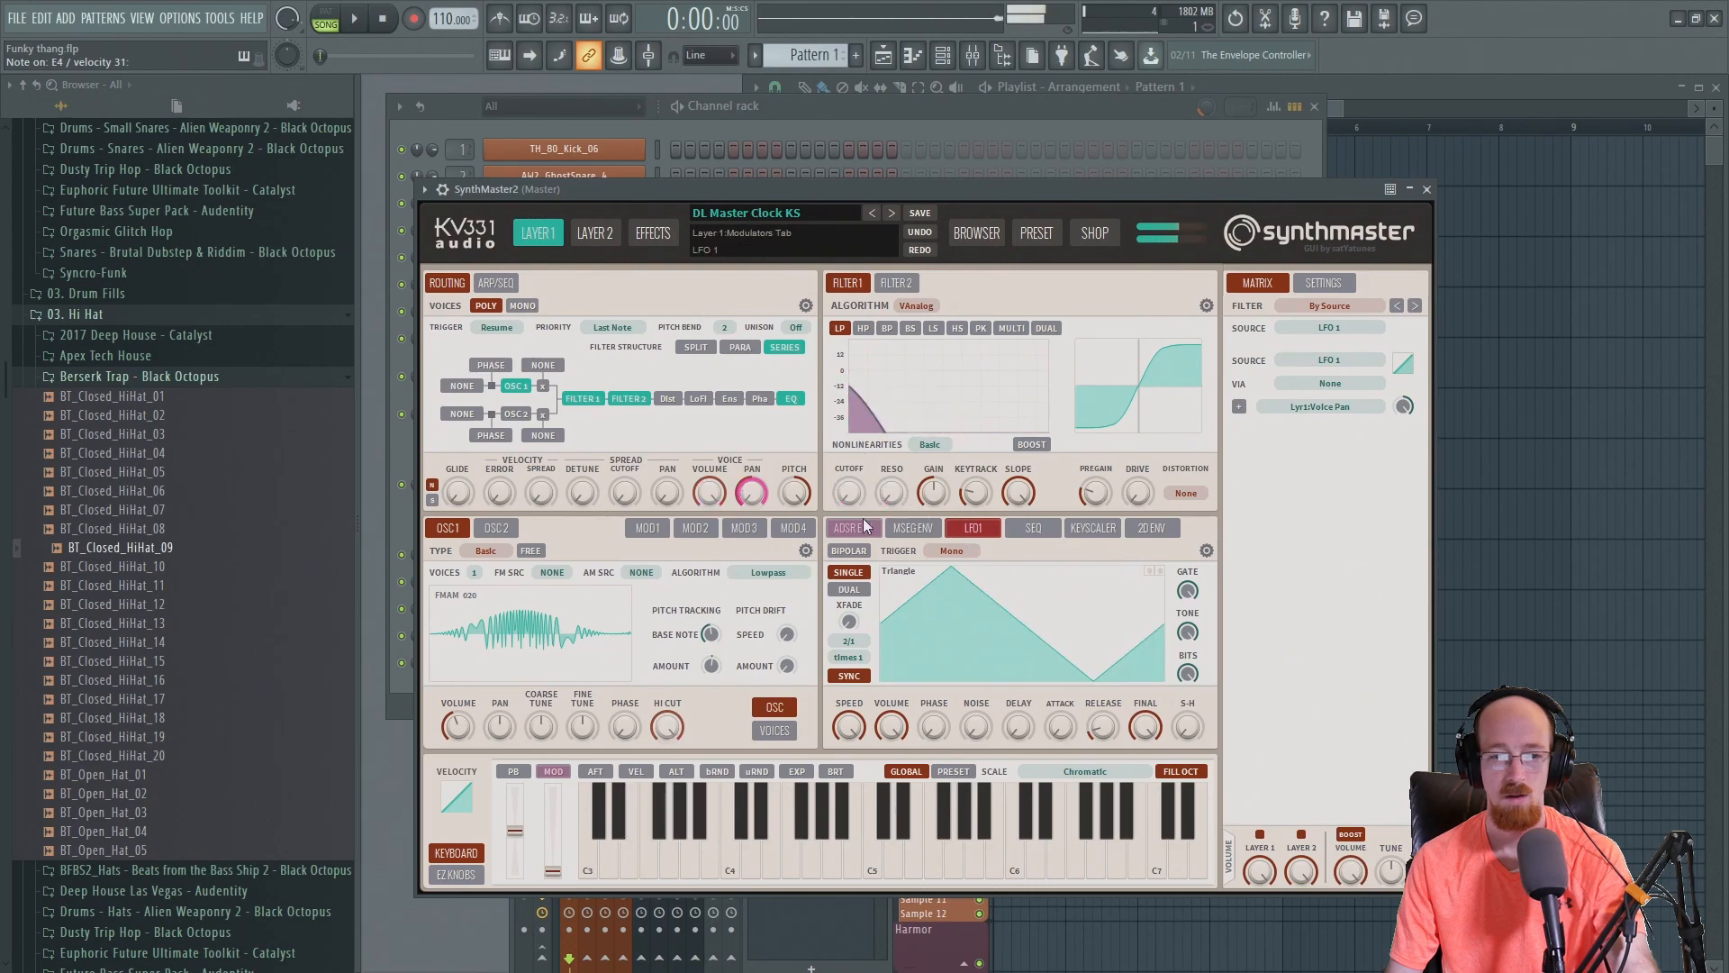
left_click(1039, 528)
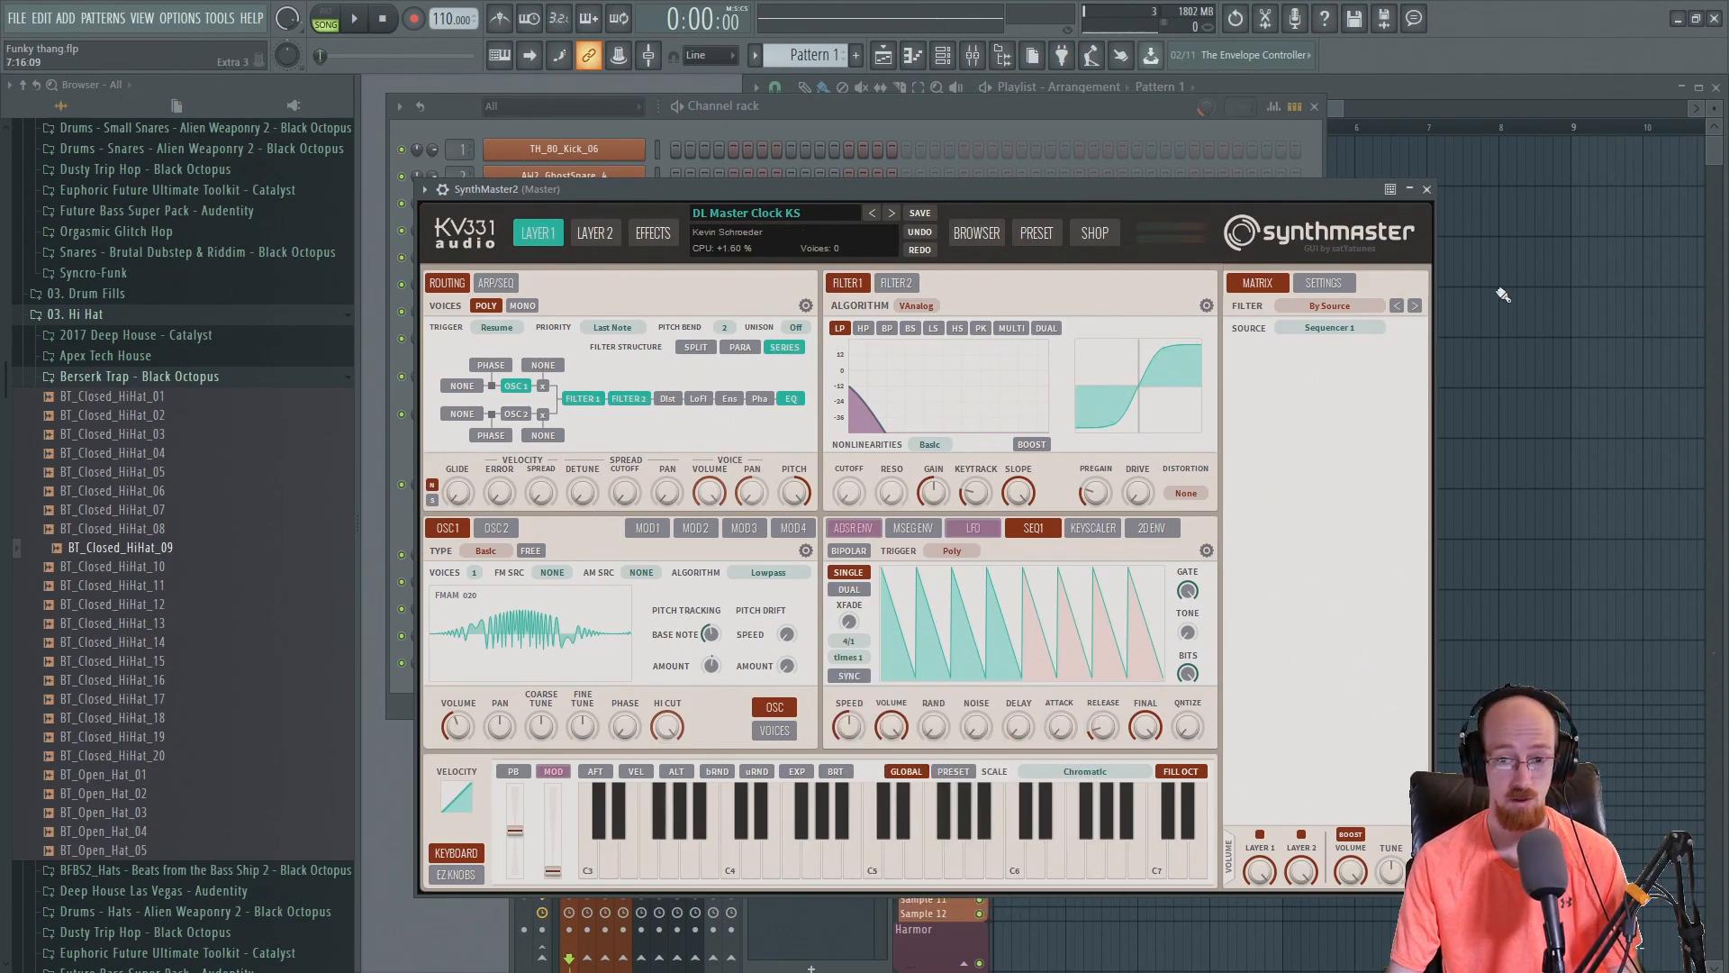
left_click(1426, 190)
right_click(587, 667)
left_click(704, 667)
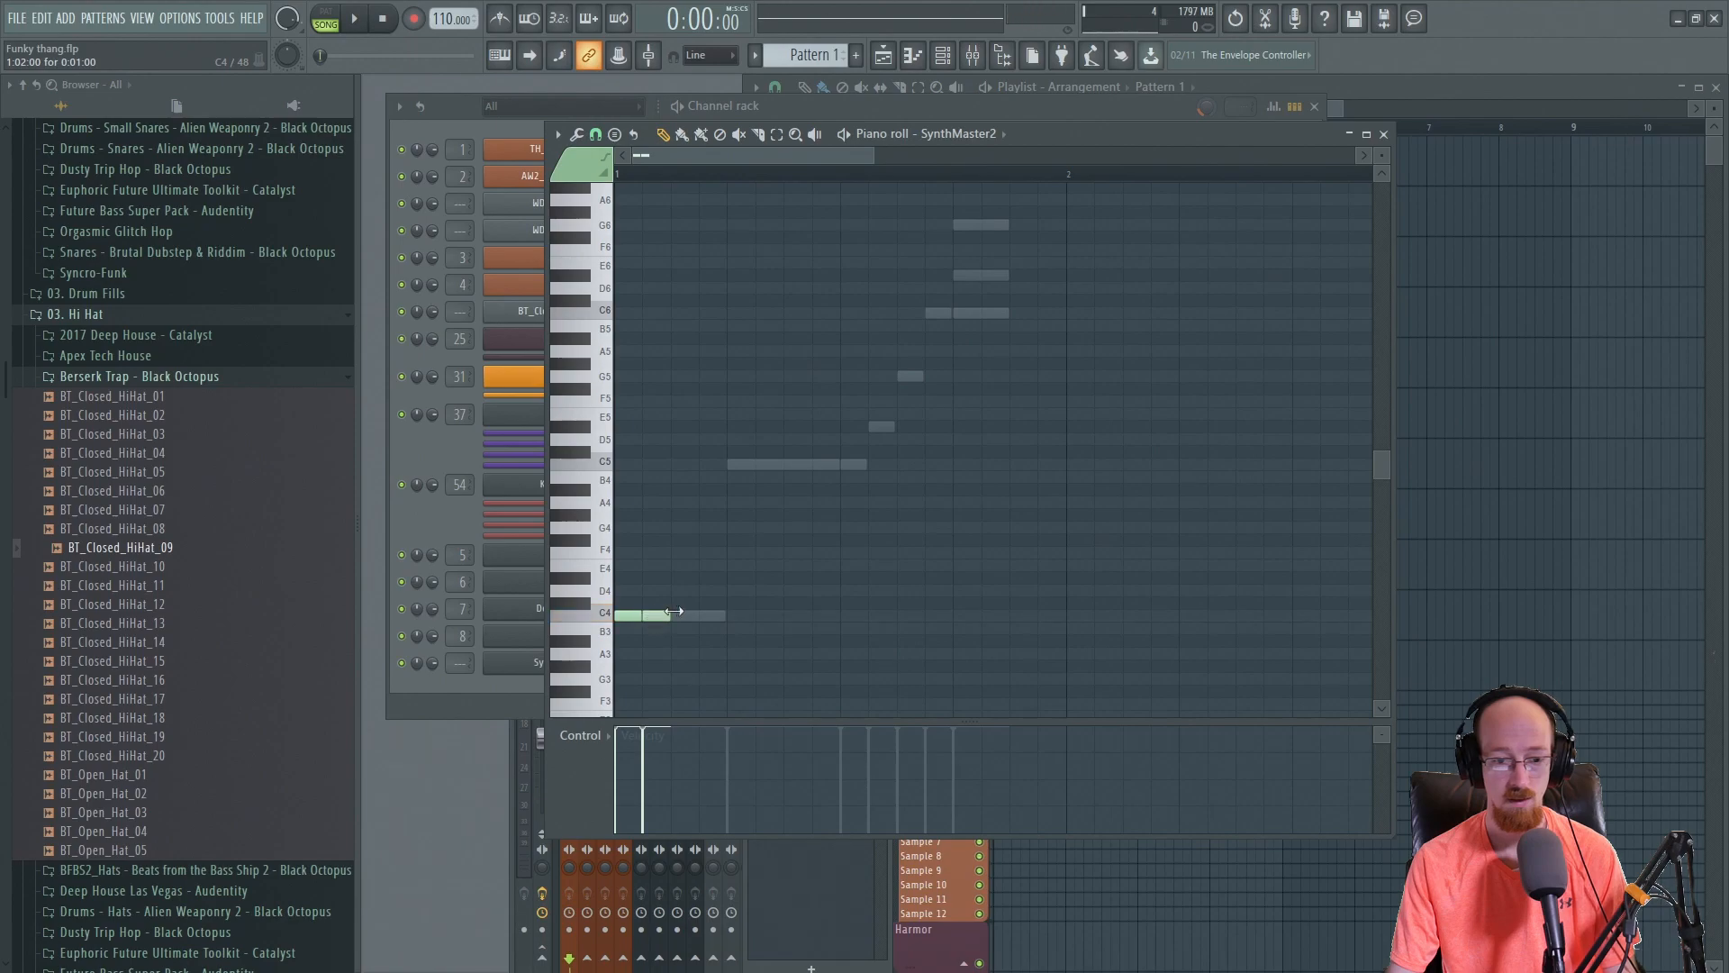
key("space")
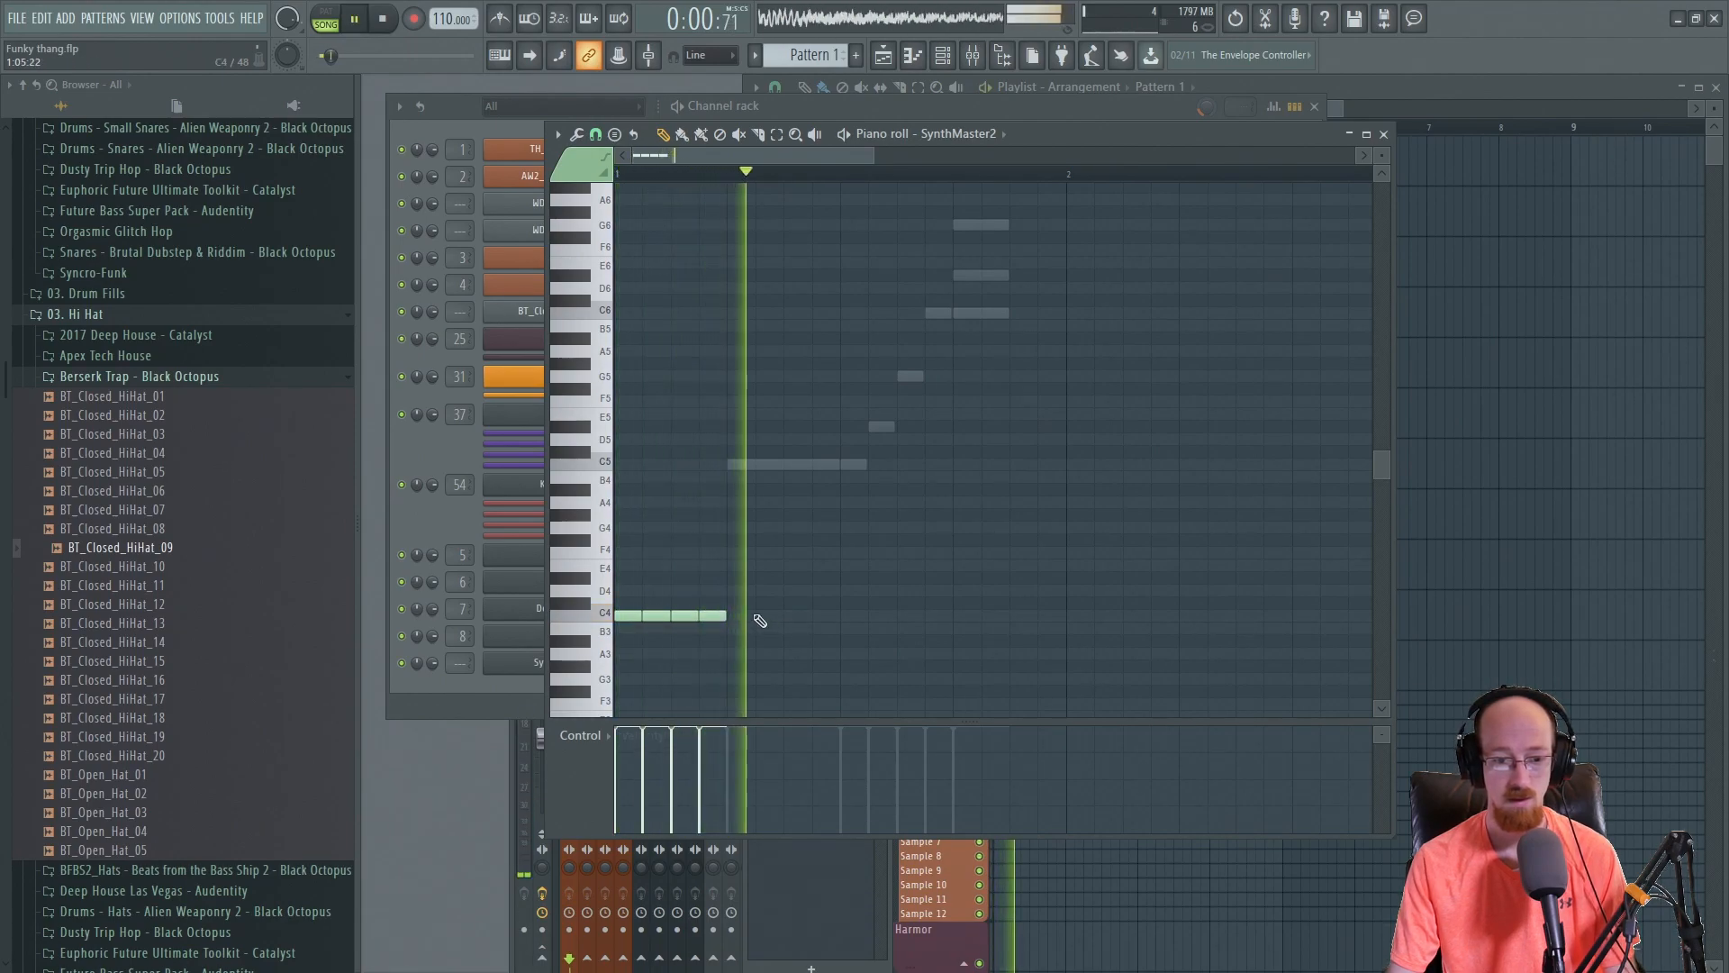
key("space")
left_click_drag(746, 592, 630, 634)
left_click_drag(738, 619, 570, 622)
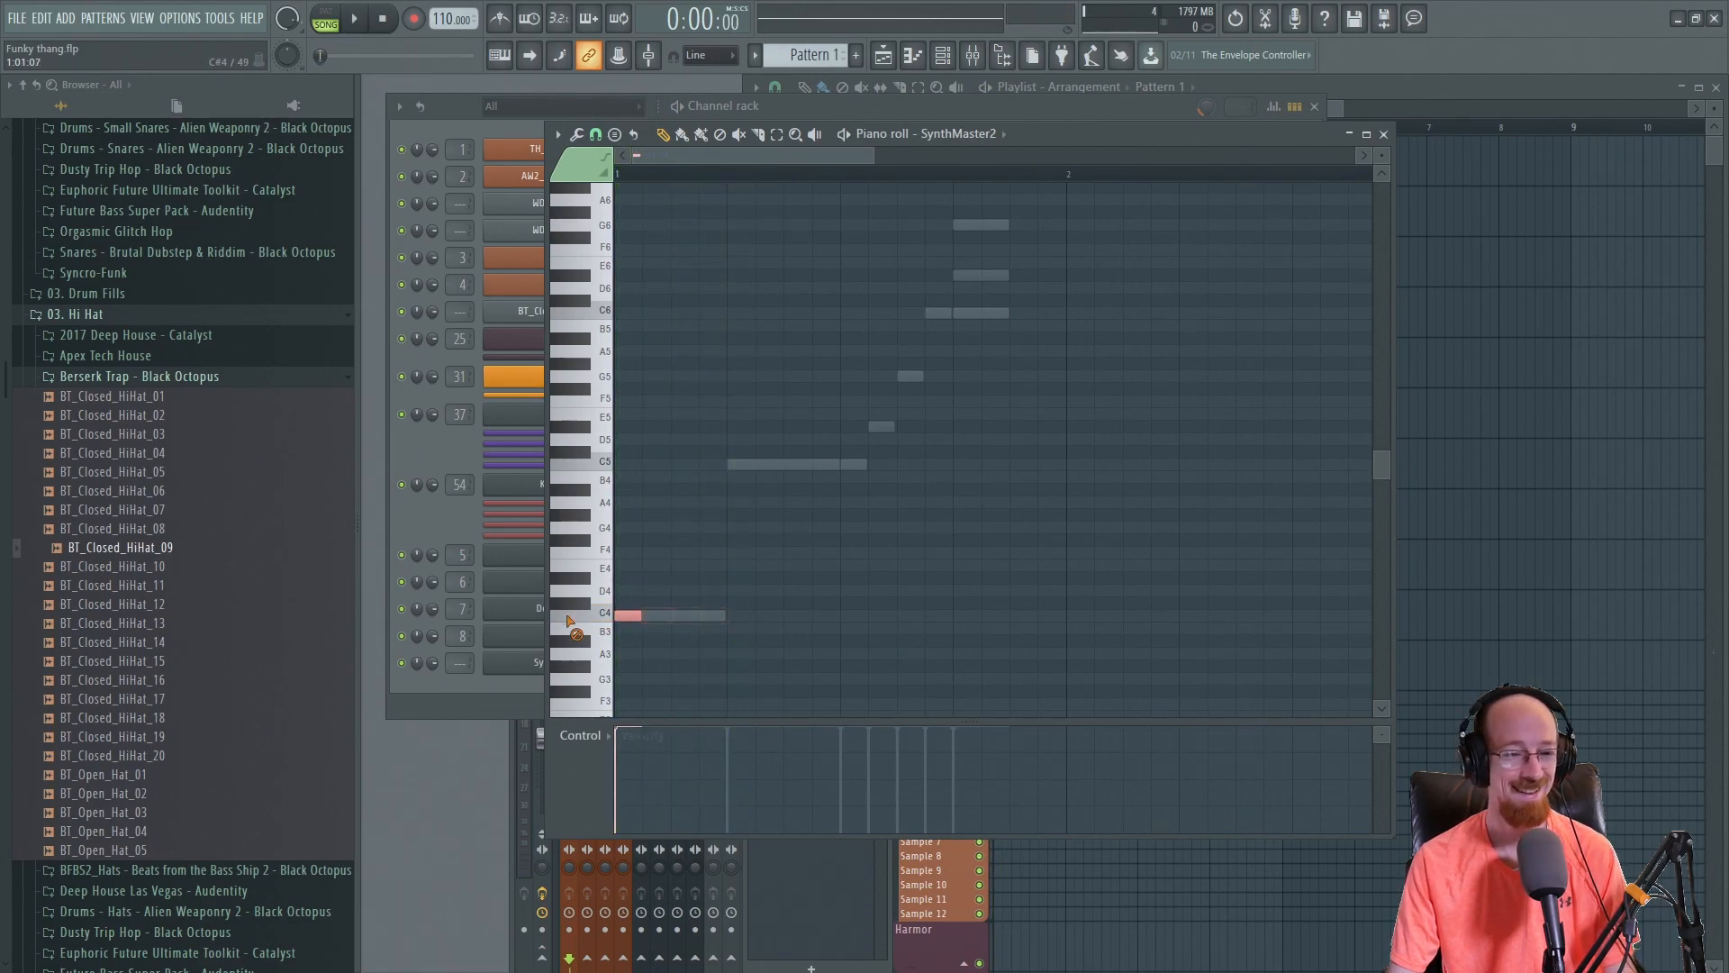
- Create a new pattern named Swqiung thang
left_click(441, 547)
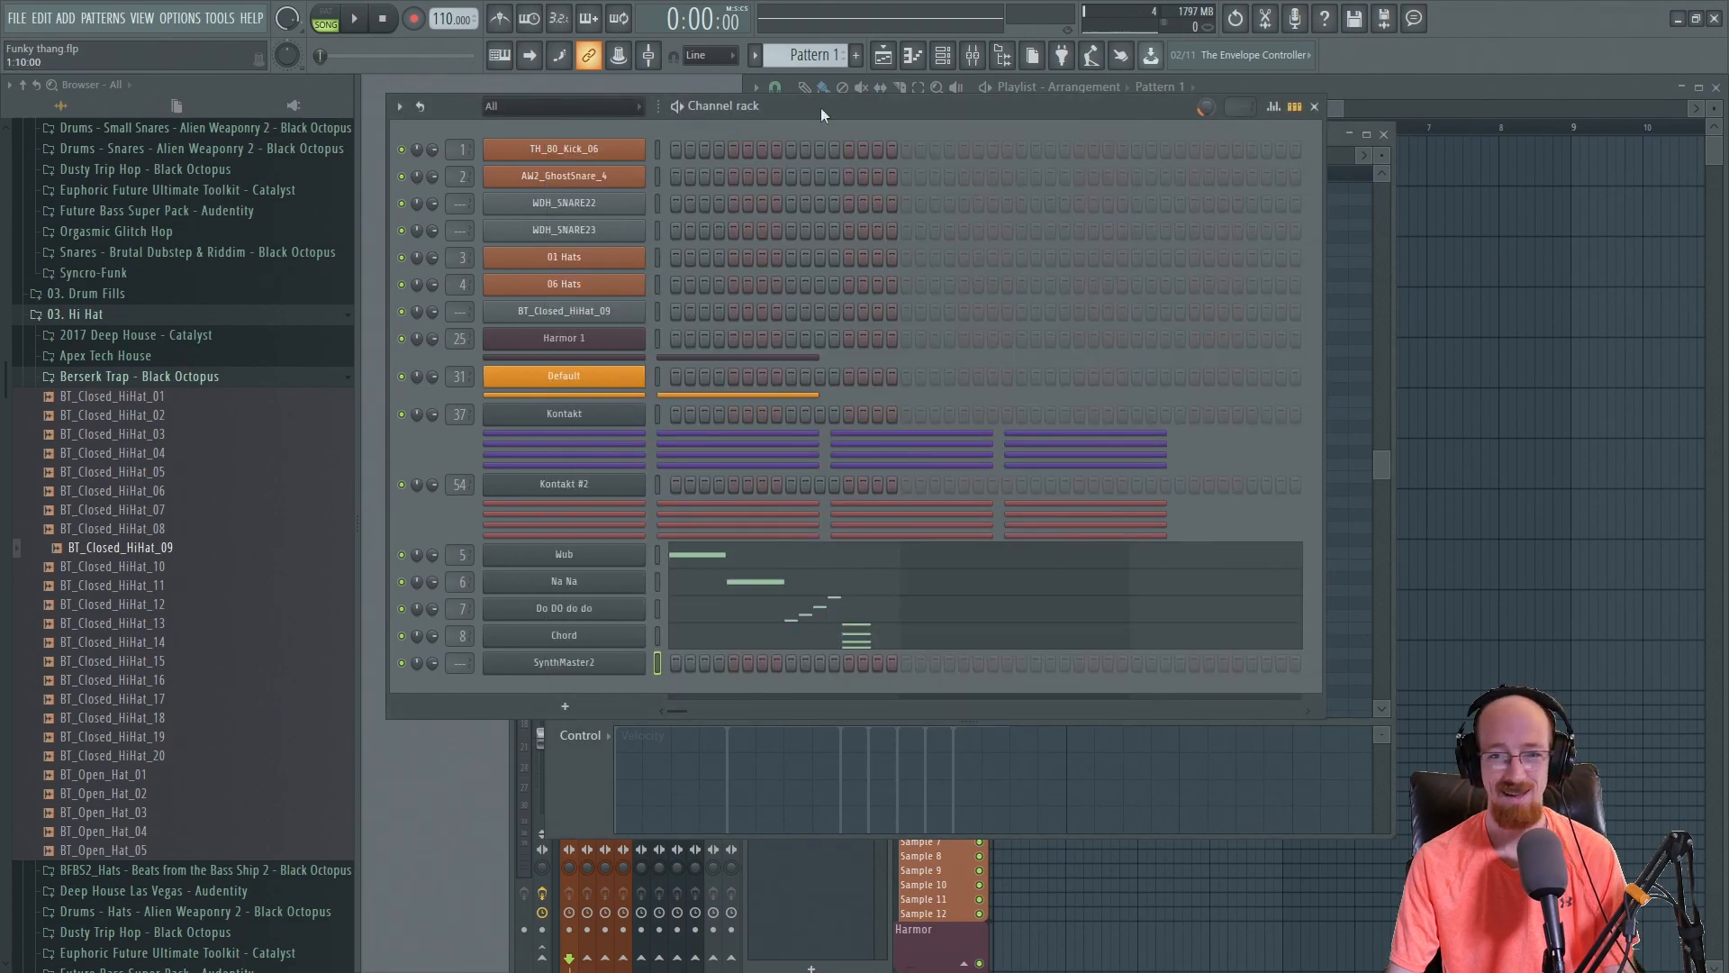
left_click(856, 57)
type("Swqiung t")
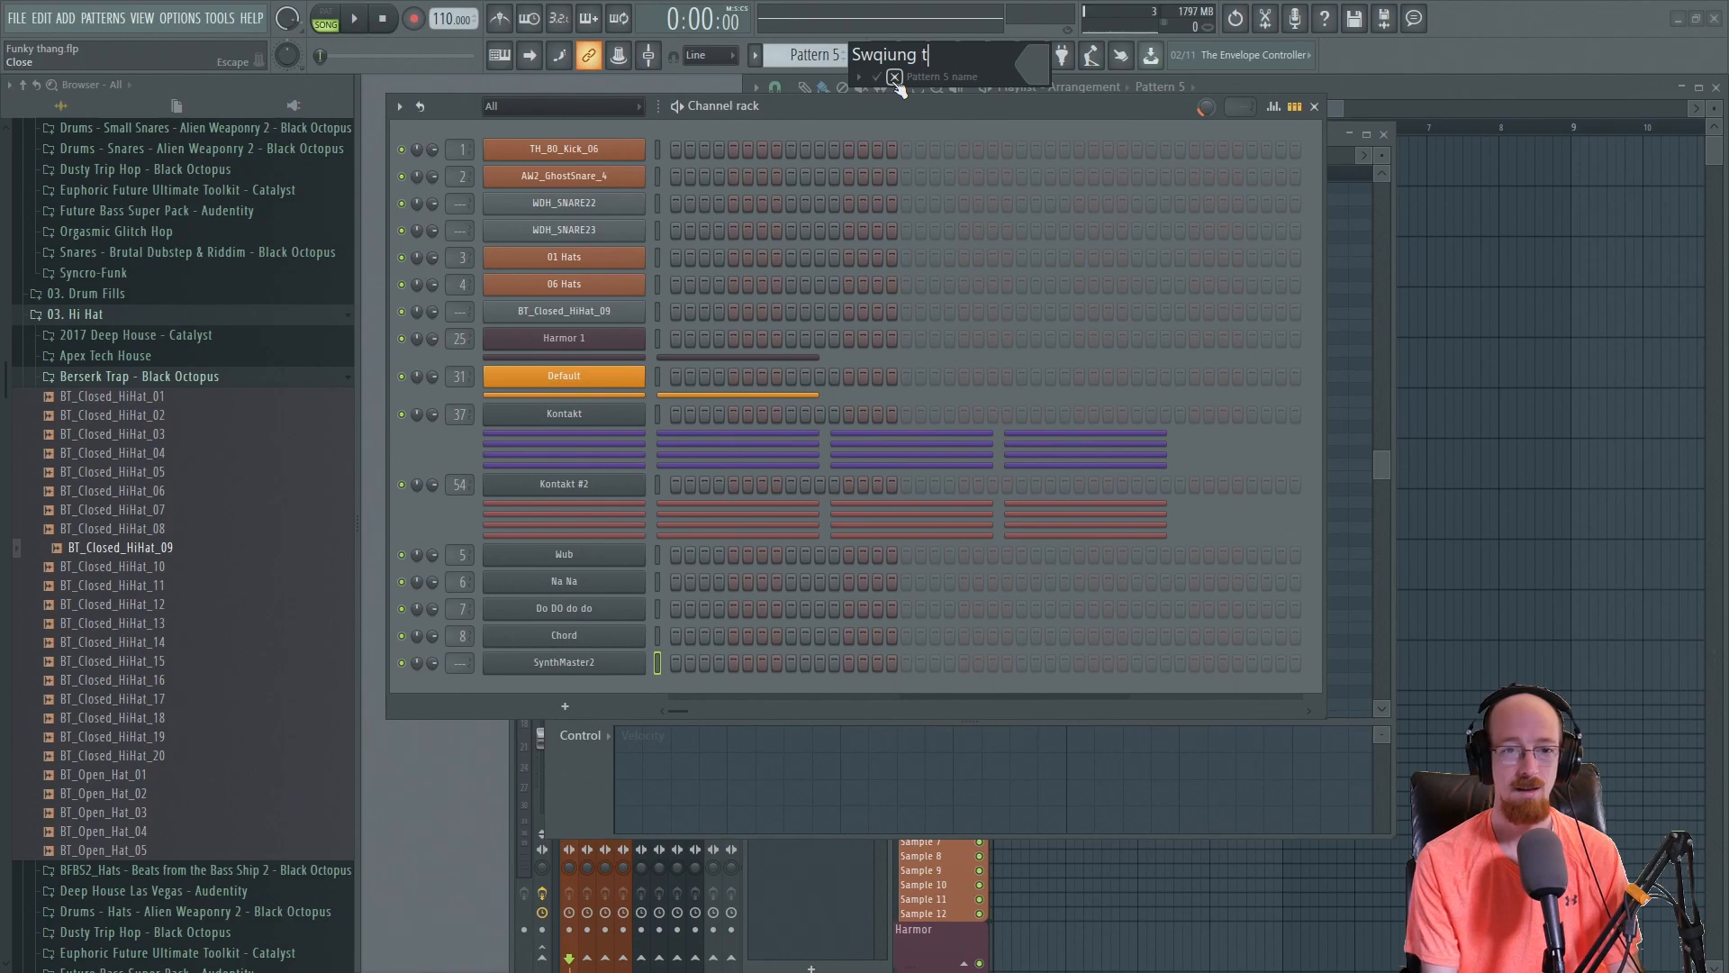
type("hang")
key("Return")
- Rename the SynthMaster2 channel as little pluck
right_click(599, 667)
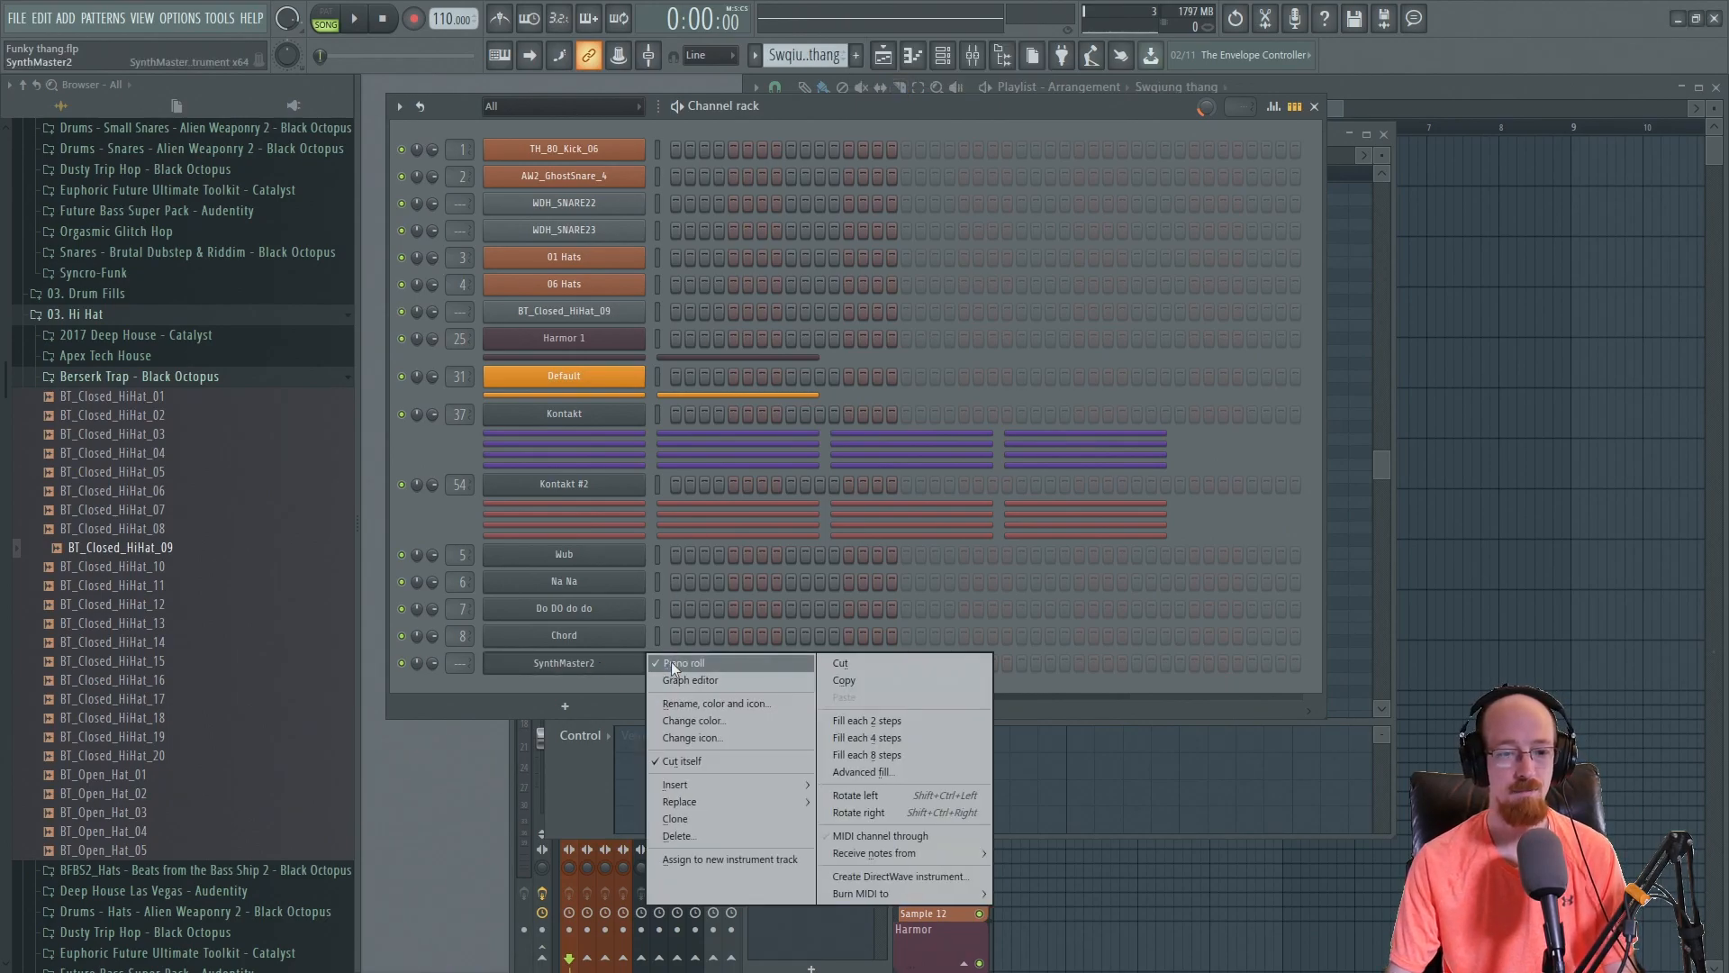
left_click(674, 661)
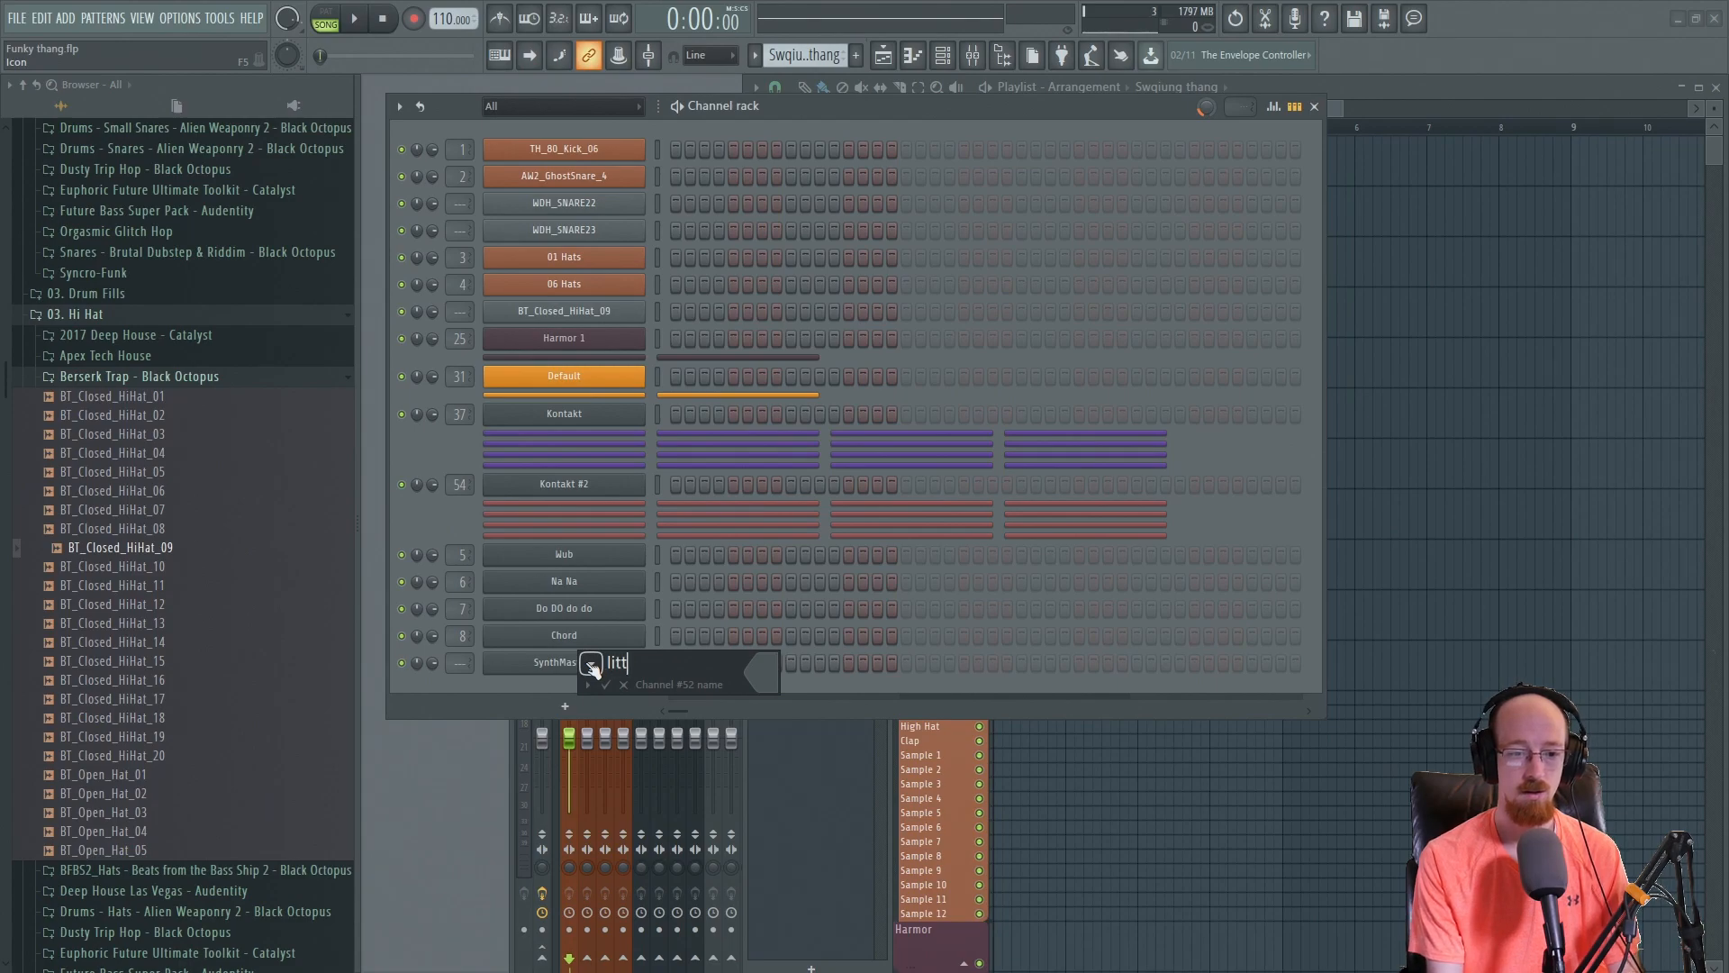
type("little pluck")
key("Return")
- Write one bar of single-step little pluck notes, four each on C5, D4, F6 and D5, and play it back
right_click(631, 661)
left_click(688, 659)
left_click(611, 613)
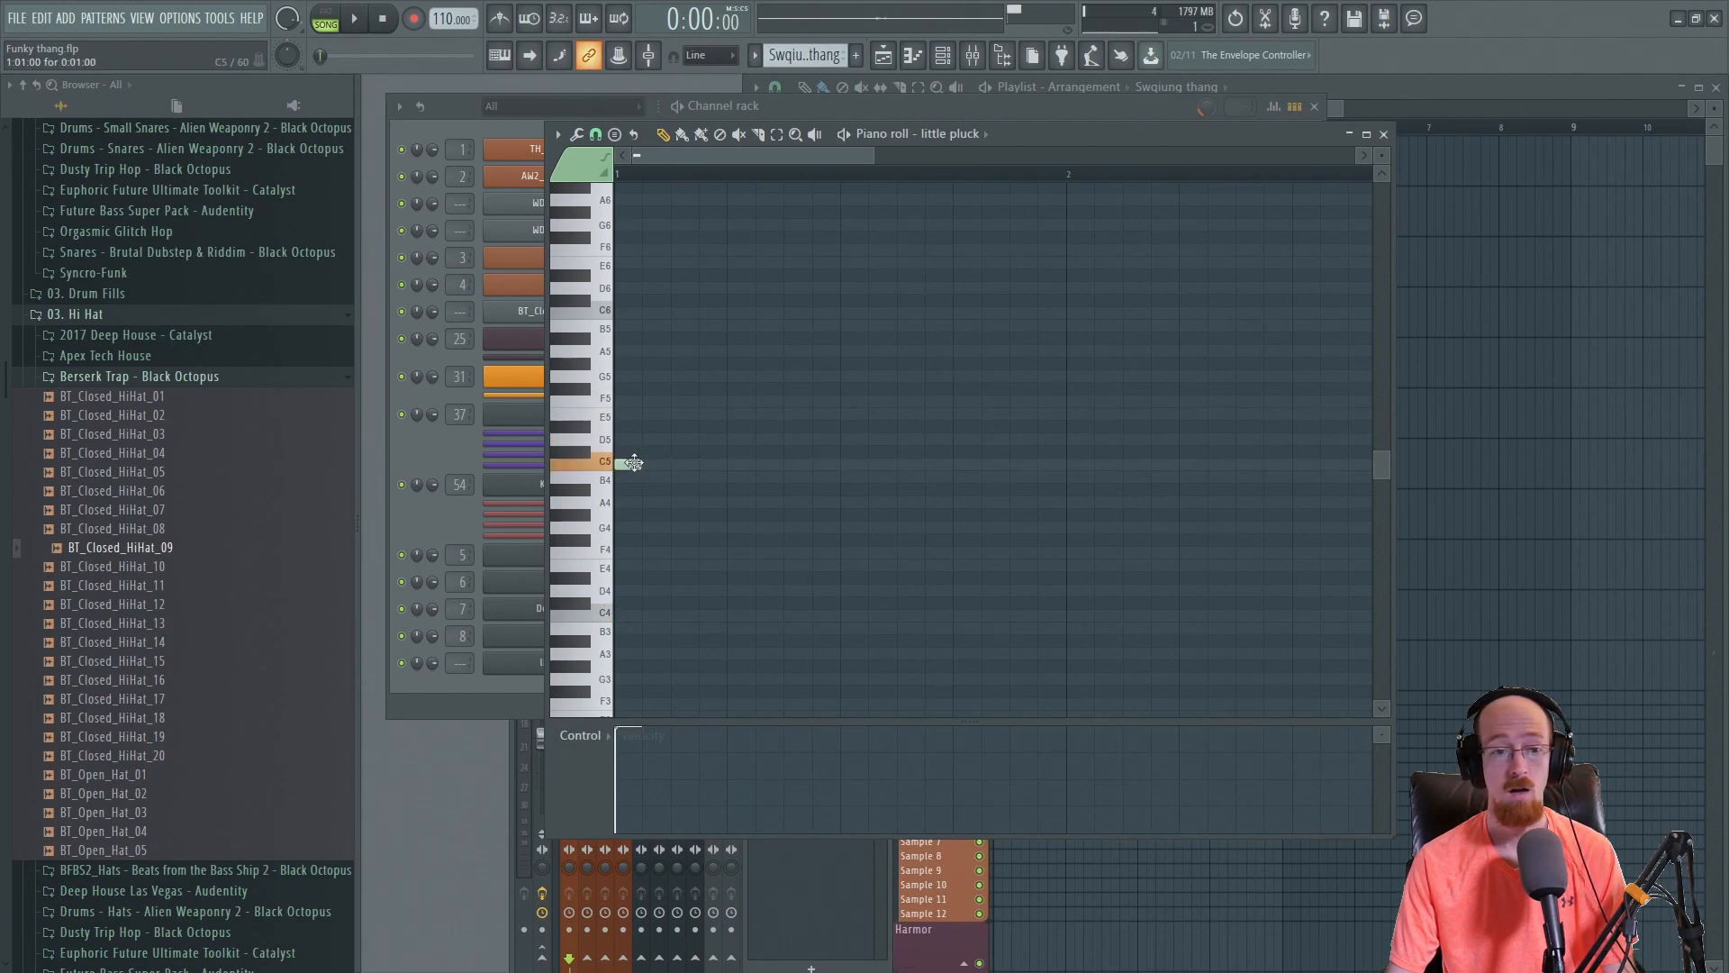
left_click(710, 464)
left_click_drag(753, 448, 978, 435)
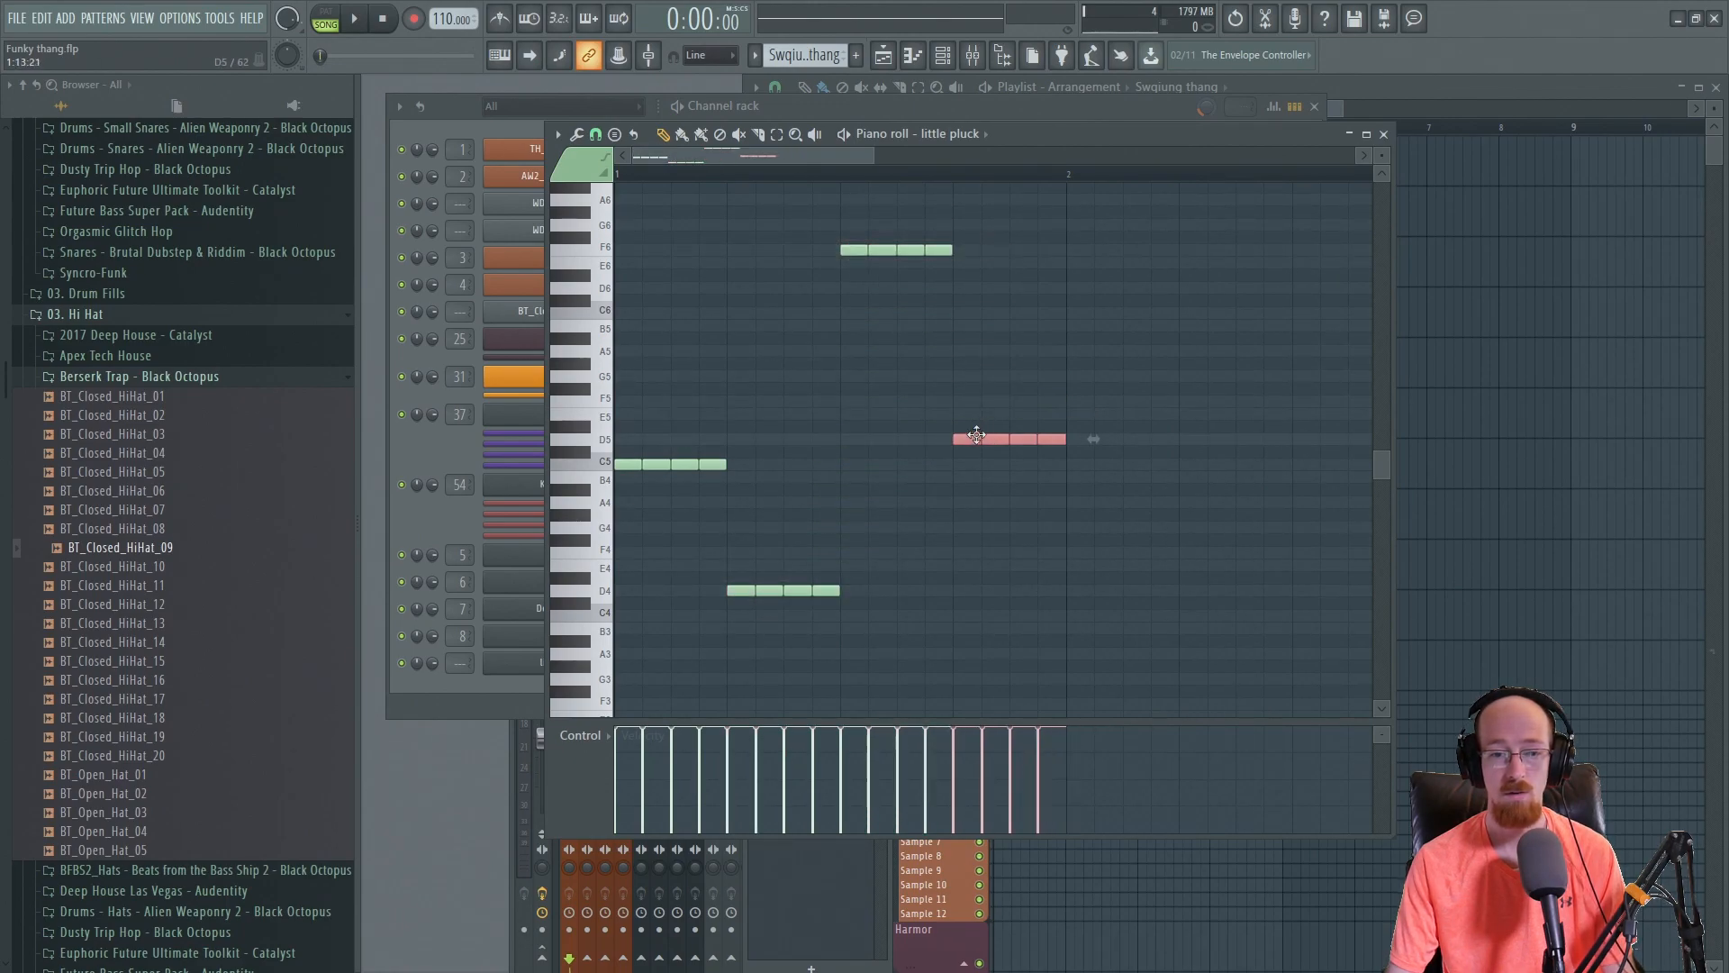
key("space")
key("space")
- Place the Swqiung thang pattern at bar 1 of the Extra 2 track and play back the arrangement
left_click(1460, 105)
left_click(1084, 270)
left_click_drag(1084, 270, 1029, 270)
key("space")
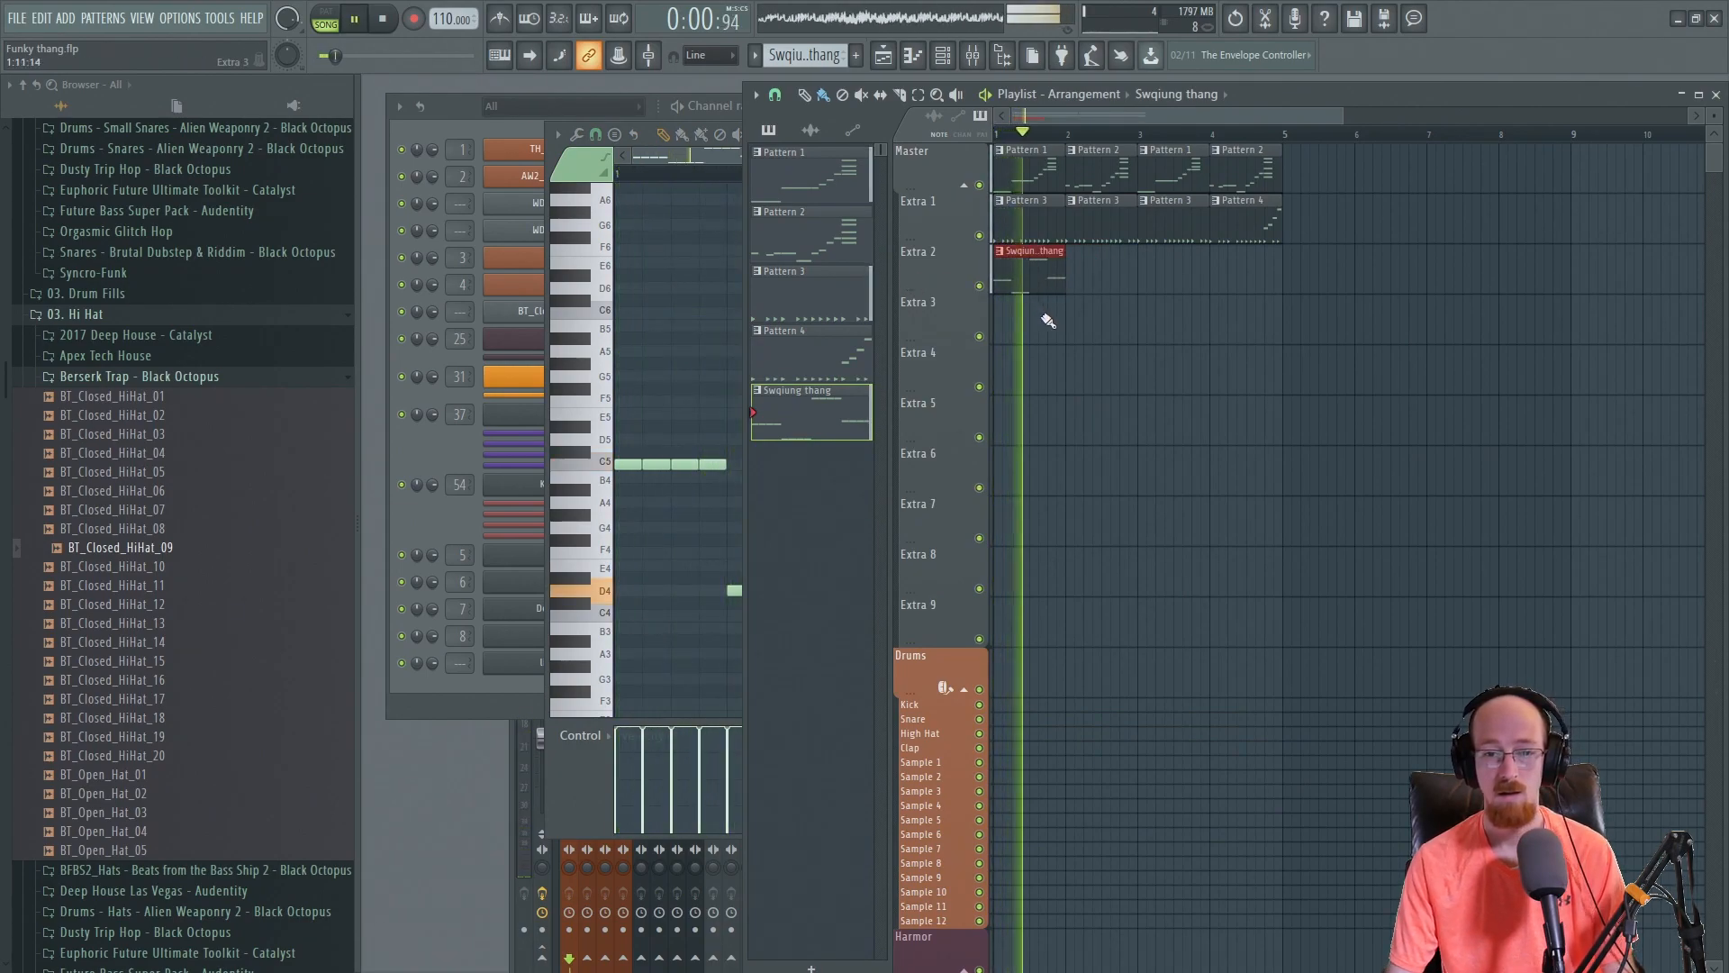
key("space")
- Place the Swqiung thang pattern at bars 2, 3 and 4 of the Extra 2 track and make the bar 4 clip unique
left_click(1092, 279)
left_click(1182, 278)
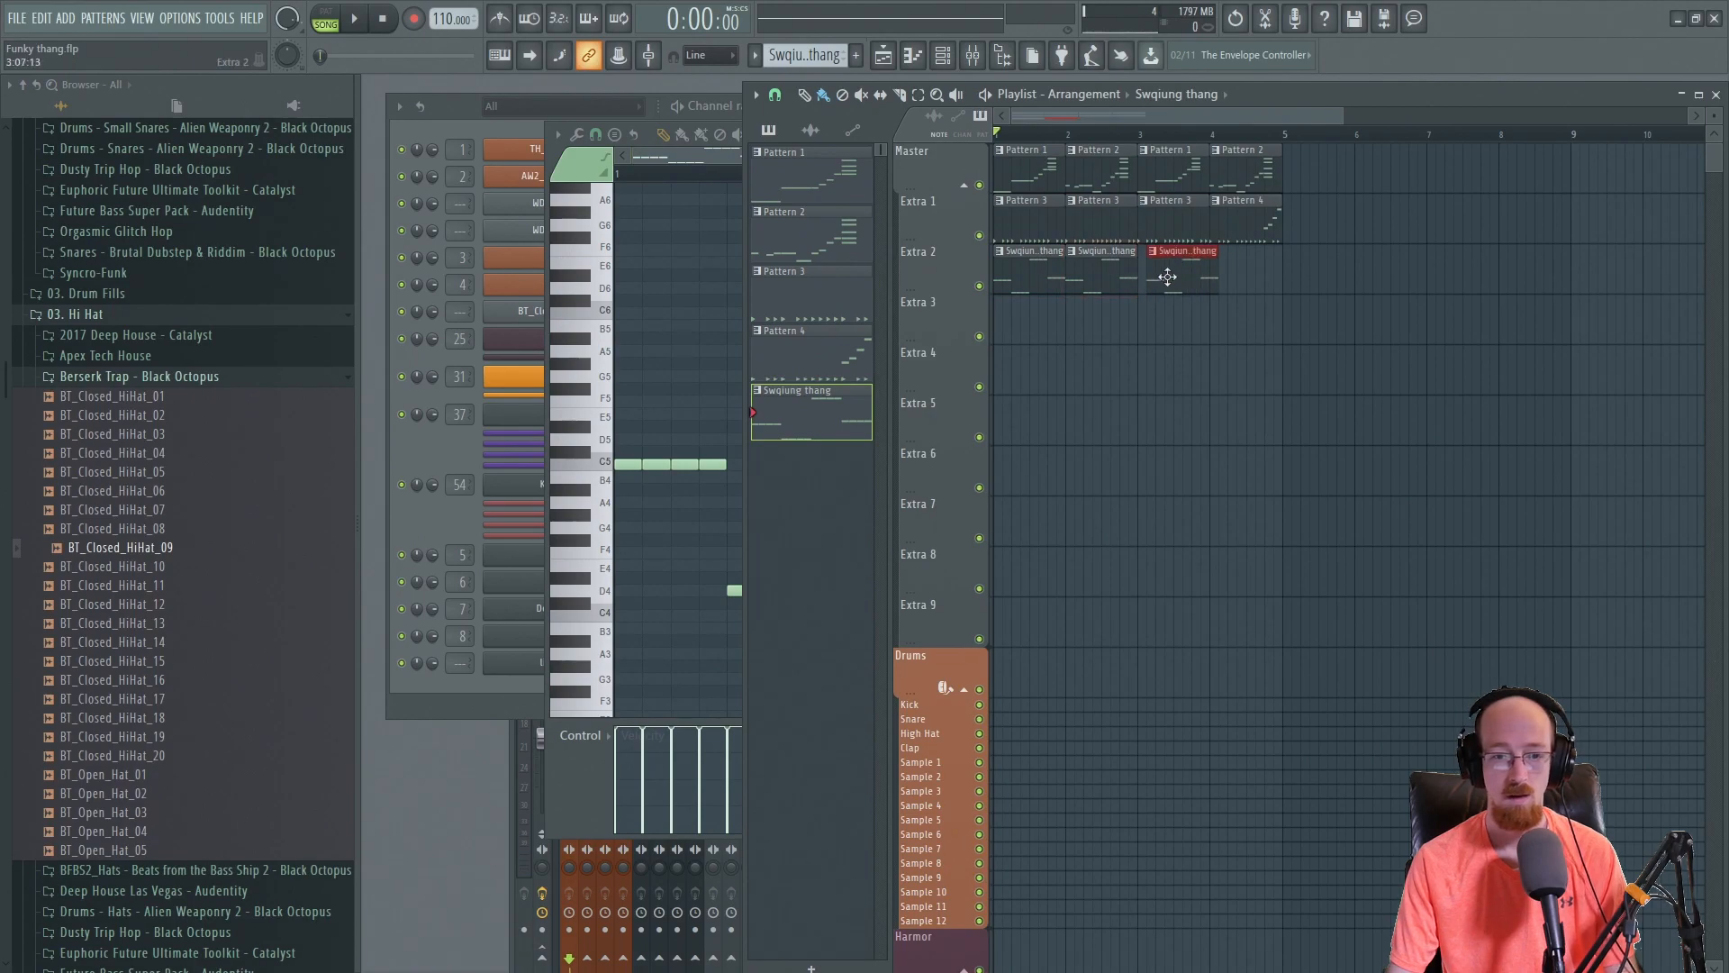
left_click(1237, 271)
left_click(1216, 251)
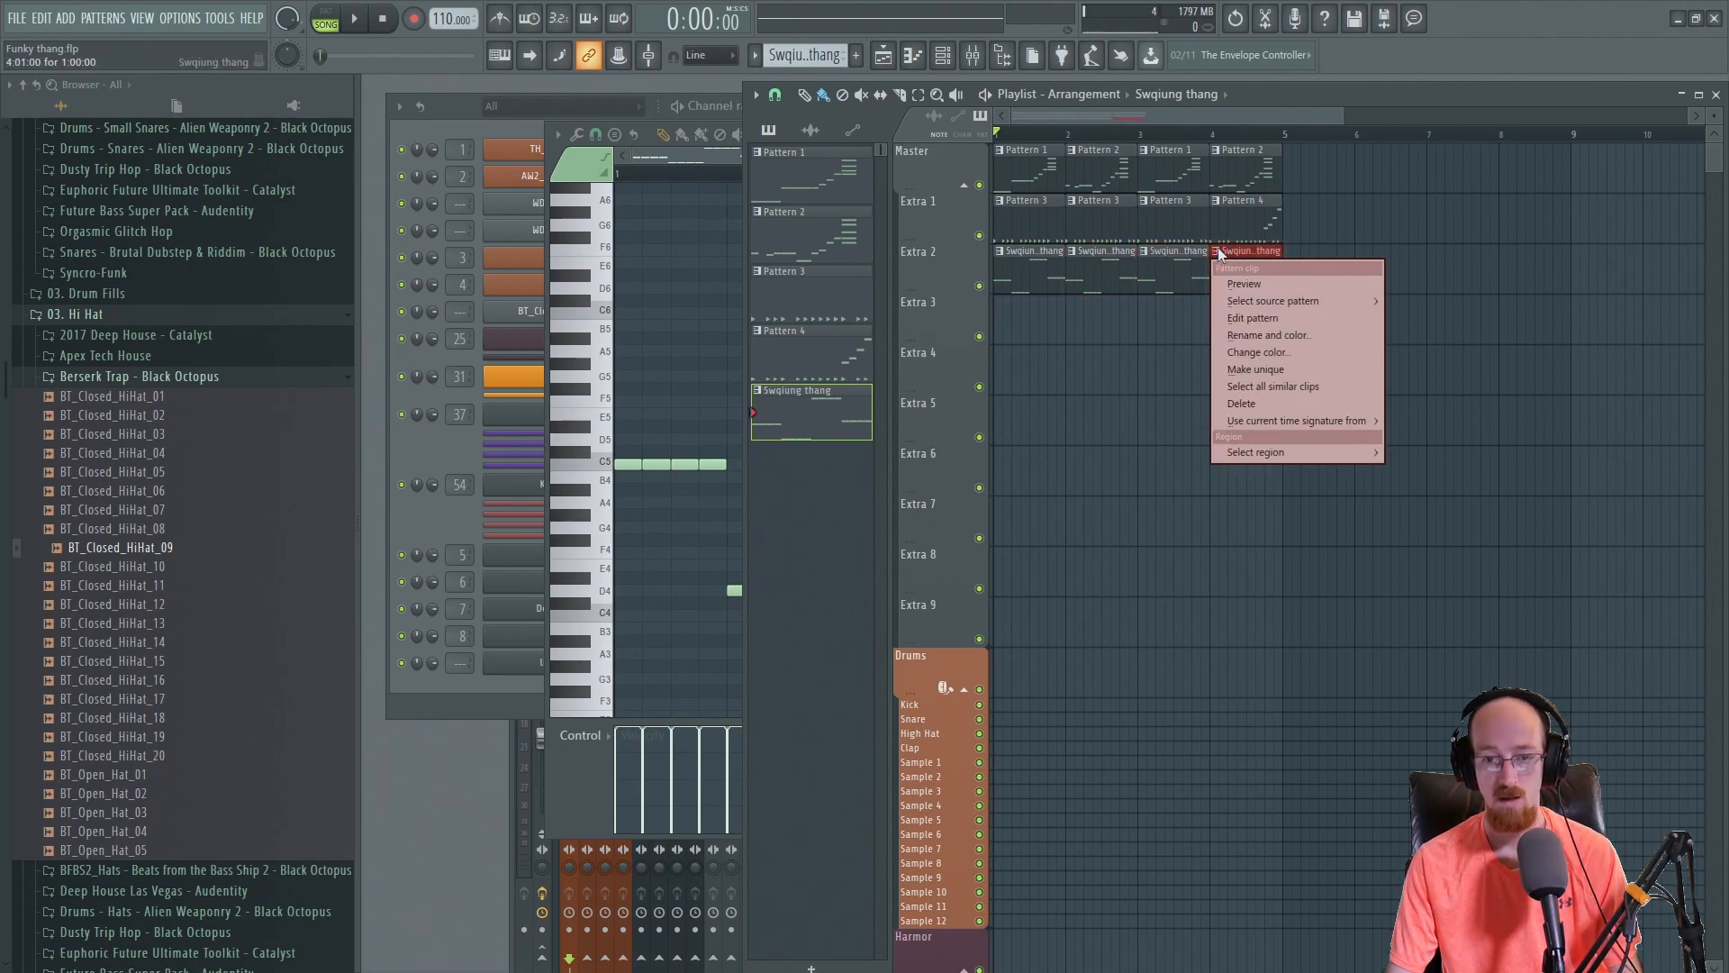
left_click(1252, 370)
- Move the last four notes, on D5, to a lower pitch in the unique bar 4 clip's little pluck part
double_click(1237, 283)
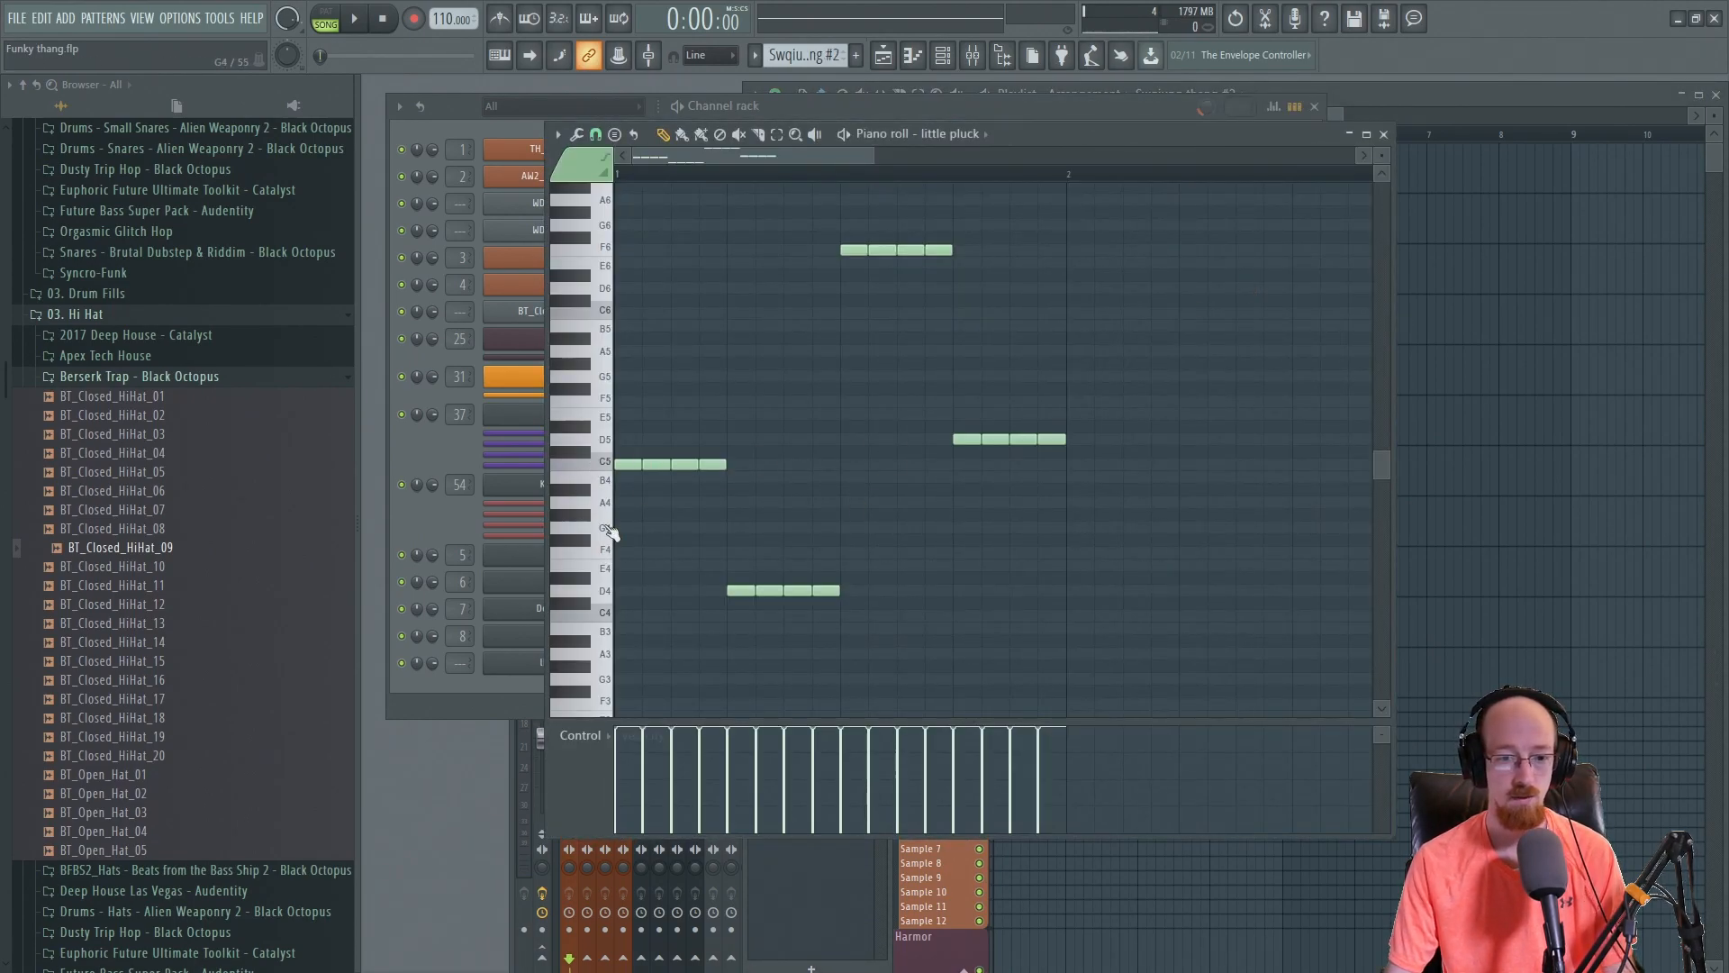
scroll(599, 551, "down", 3)
left_click_drag(595, 591, 588, 662)
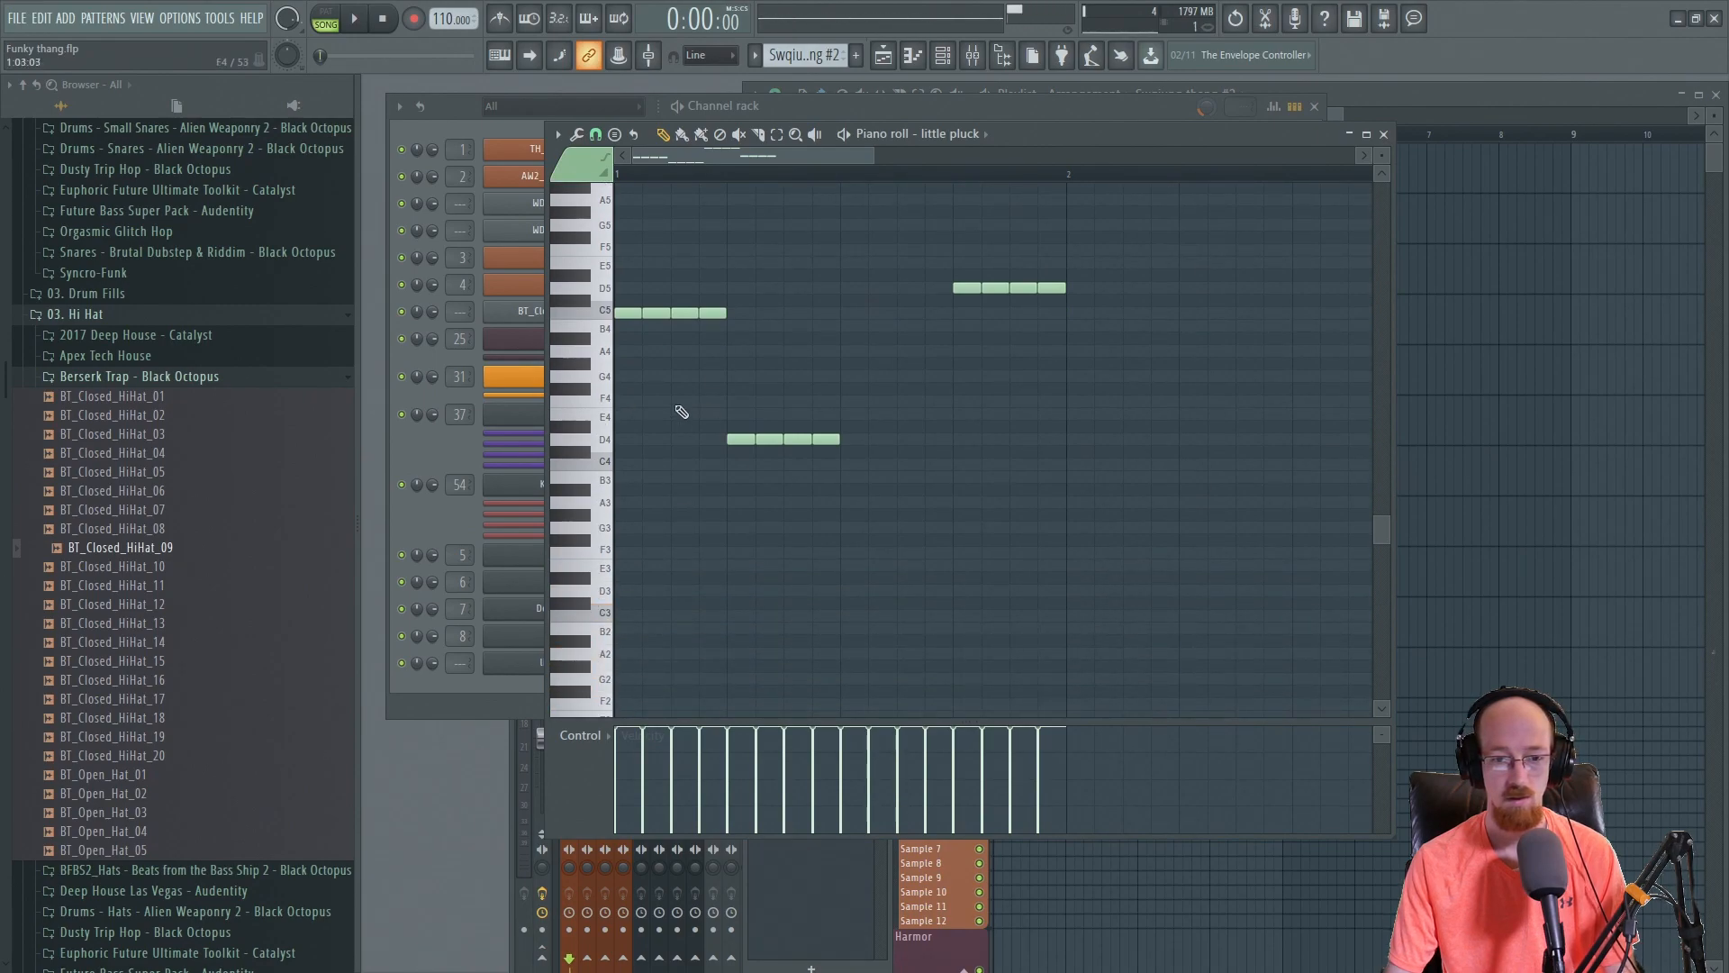
scroll(682, 413, "up", 1)
left_click_drag(1112, 309, 861, 581)
scroll(964, 590, "down", 5)
scroll(915, 468, "up", 8)
- Move the four F6 notes of the bar 4 variation to a much lower pitch and play back the arrangement
key("space")
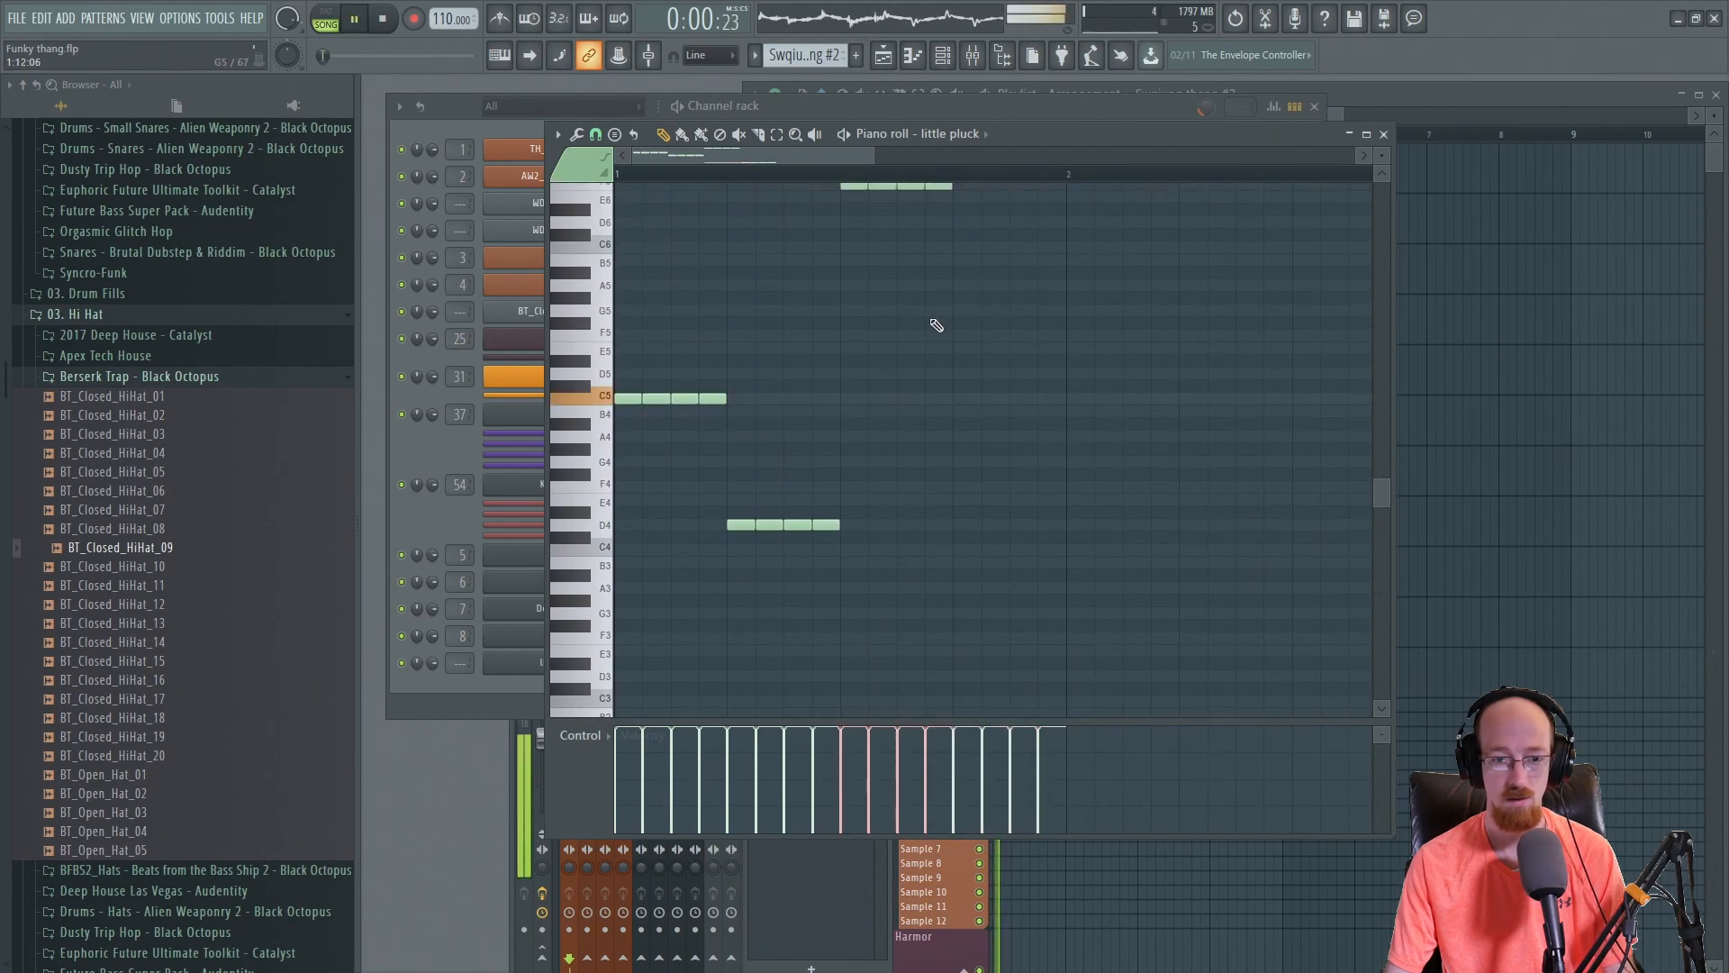
right_click(853, 298)
right_click(882, 298)
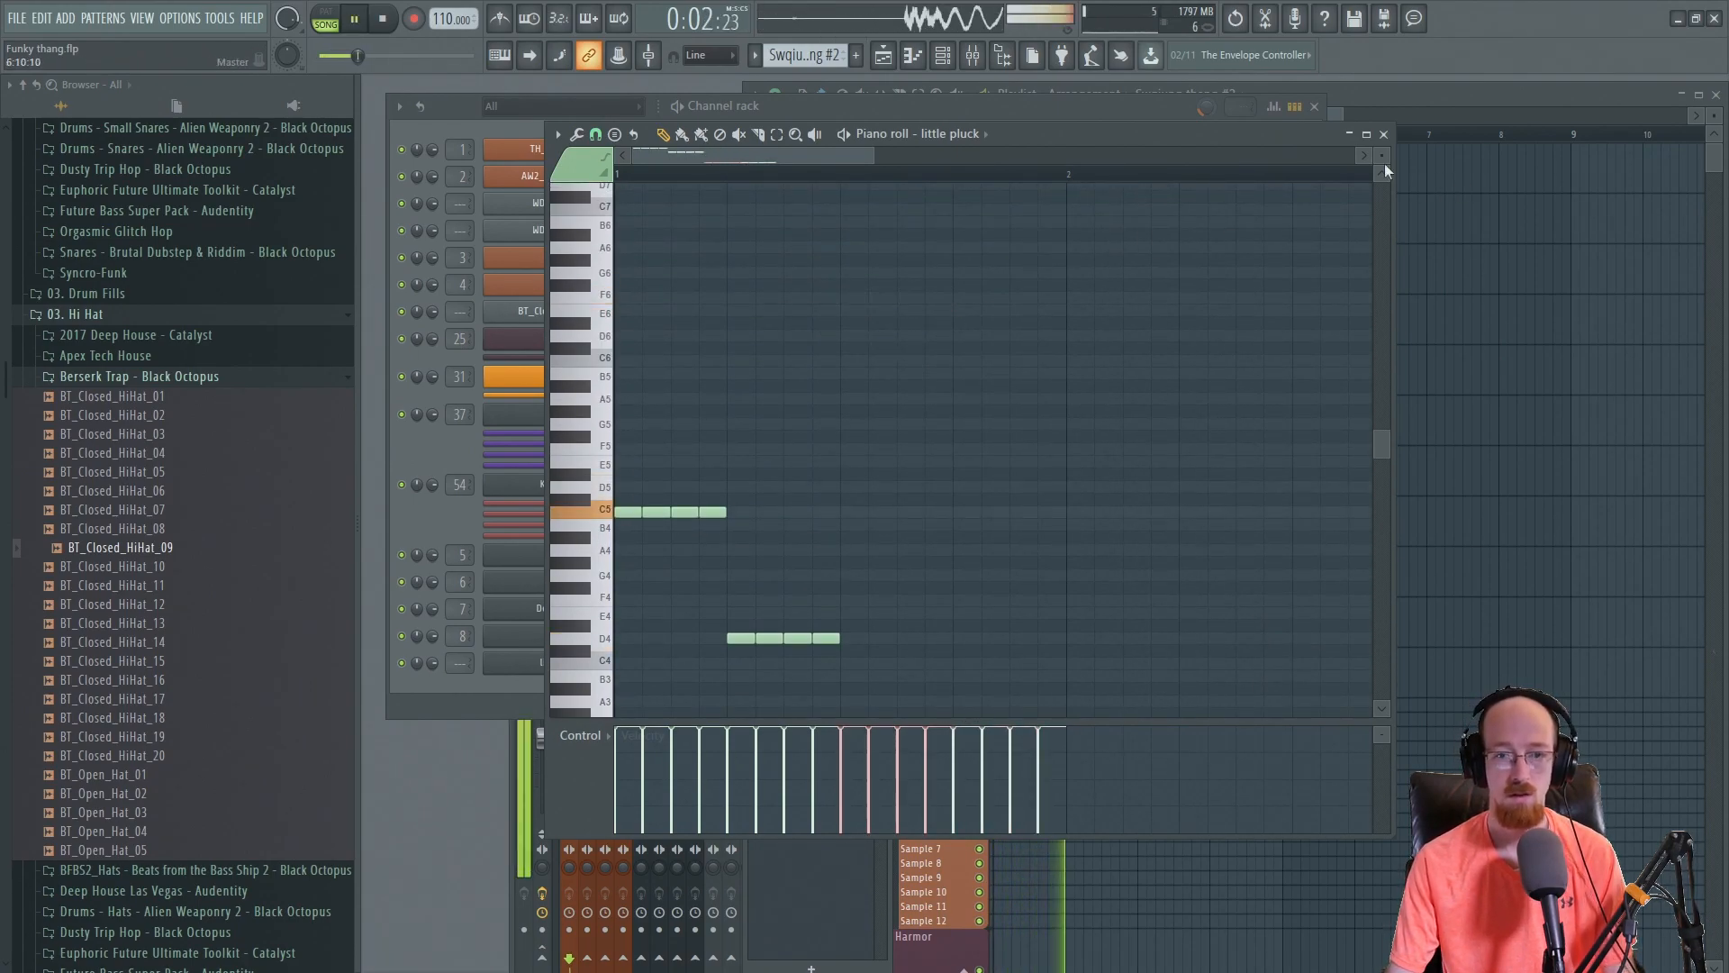
left_click_drag(1257, 131, 1238, 112)
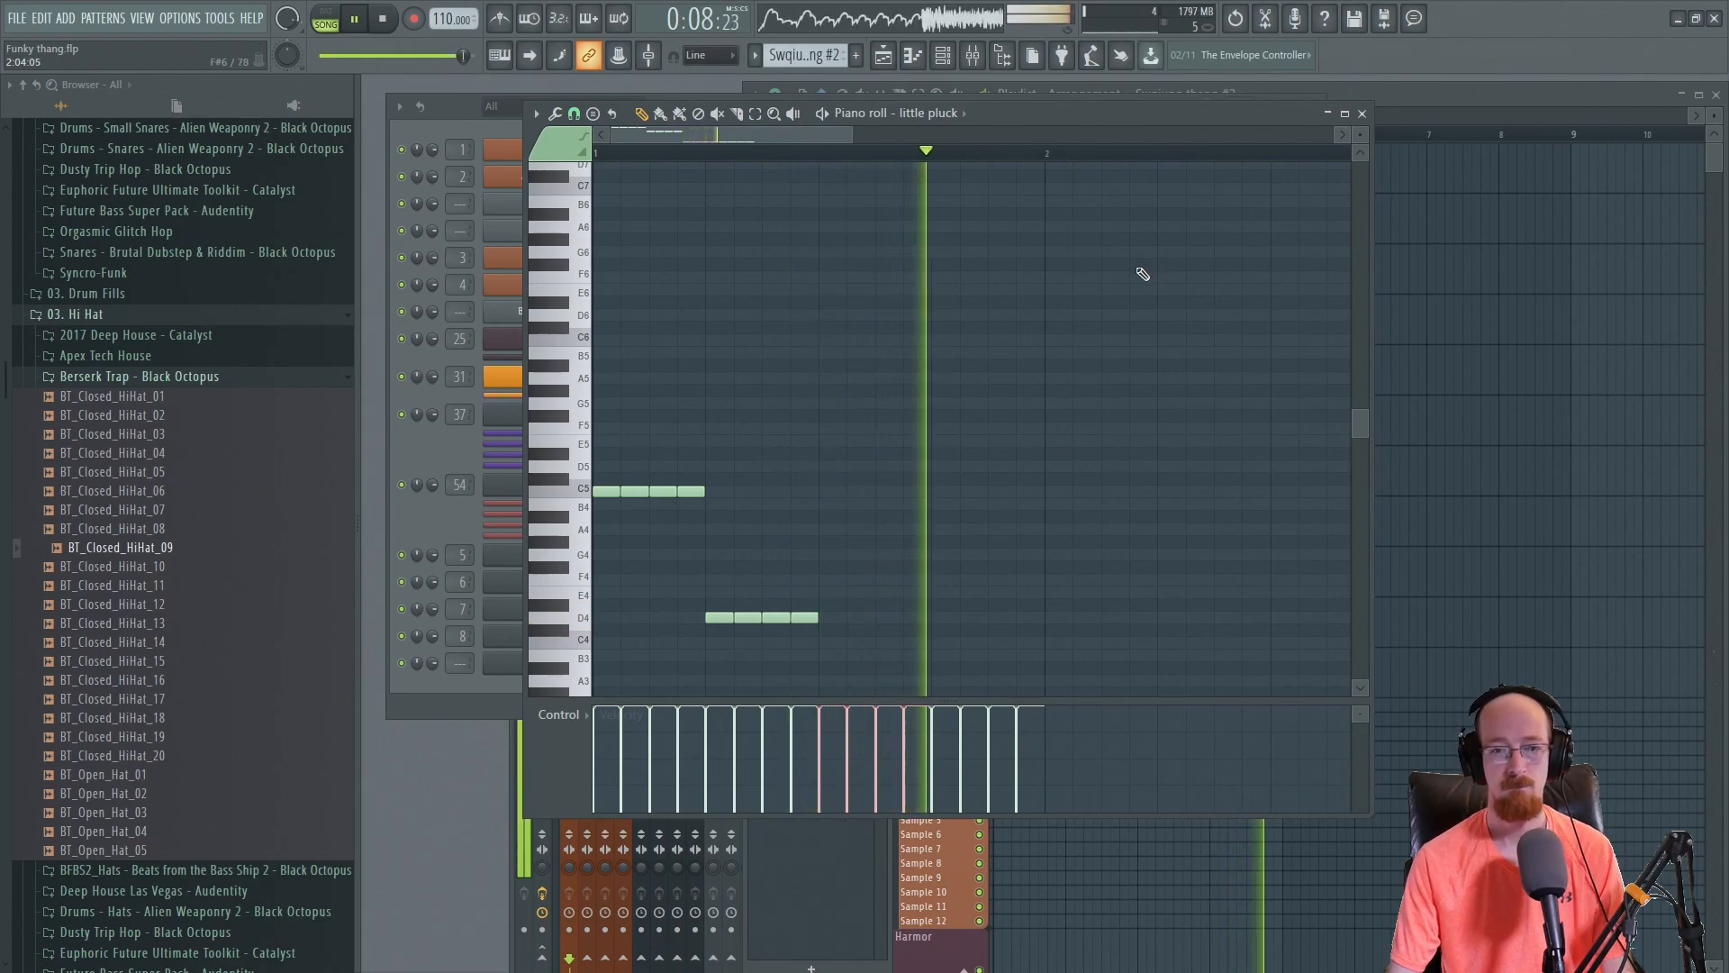
left_click(1361, 114)
left_click(1387, 101)
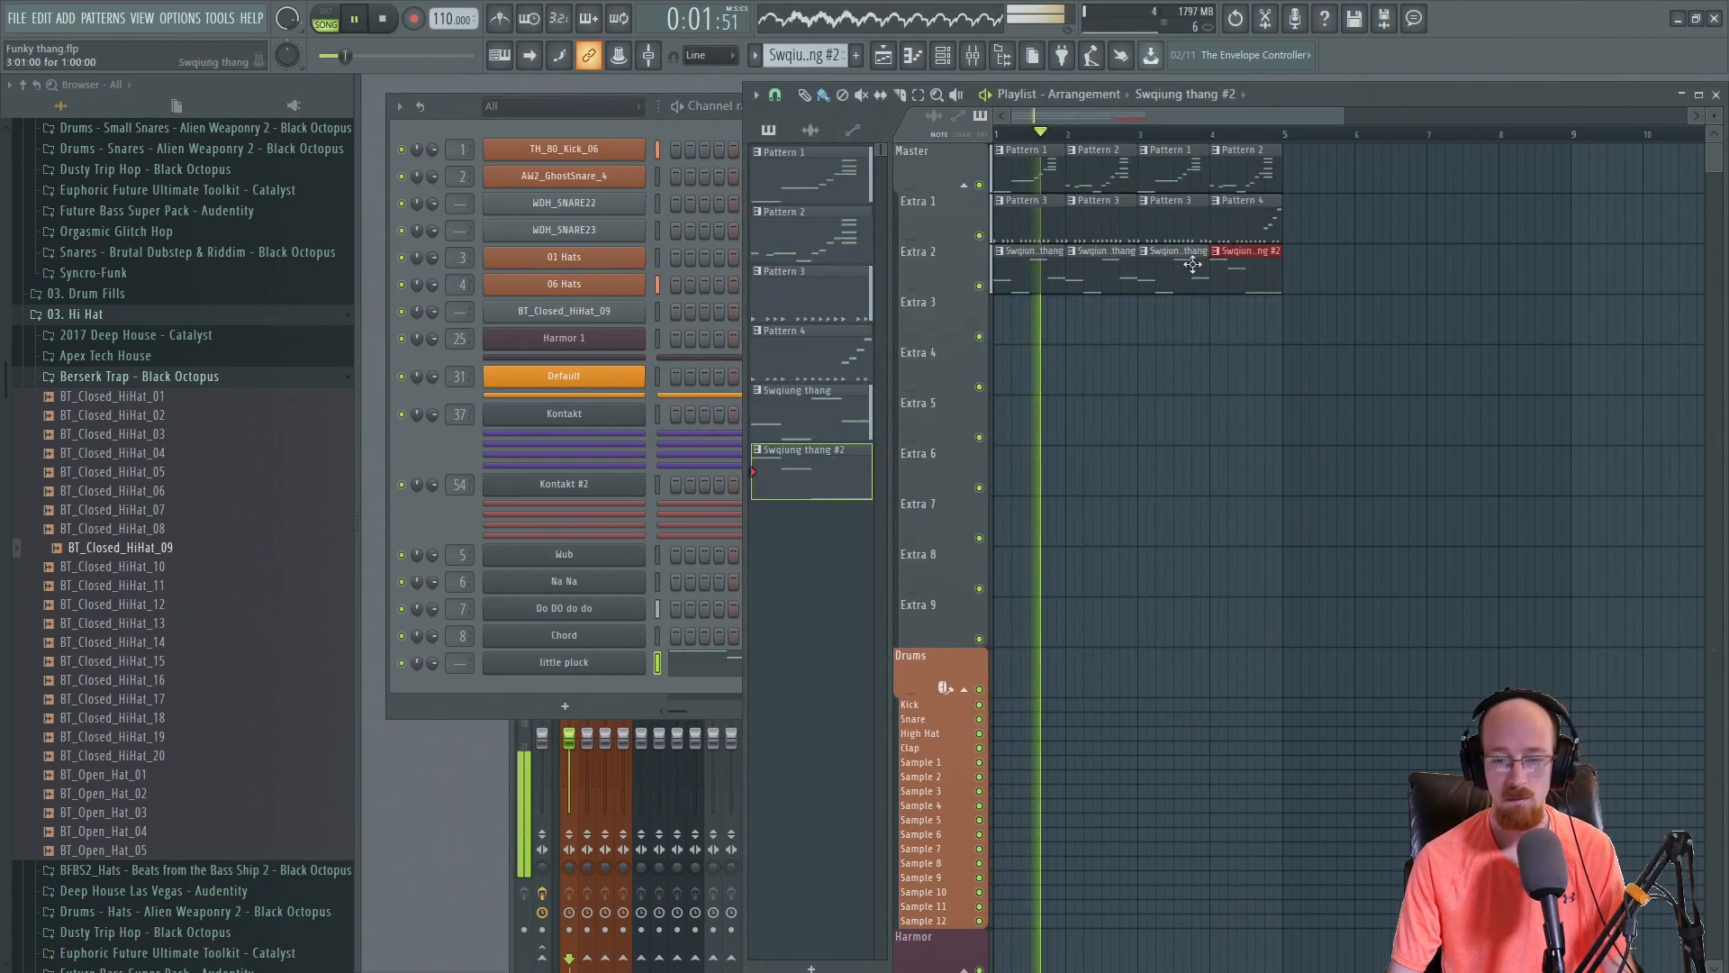
left_click(1035, 135)
key("space")
- Make the original Swqiung thang pattern active and route the little pluck channel to its own mixer track 9
left_click(1025, 286)
left_click(436, 527)
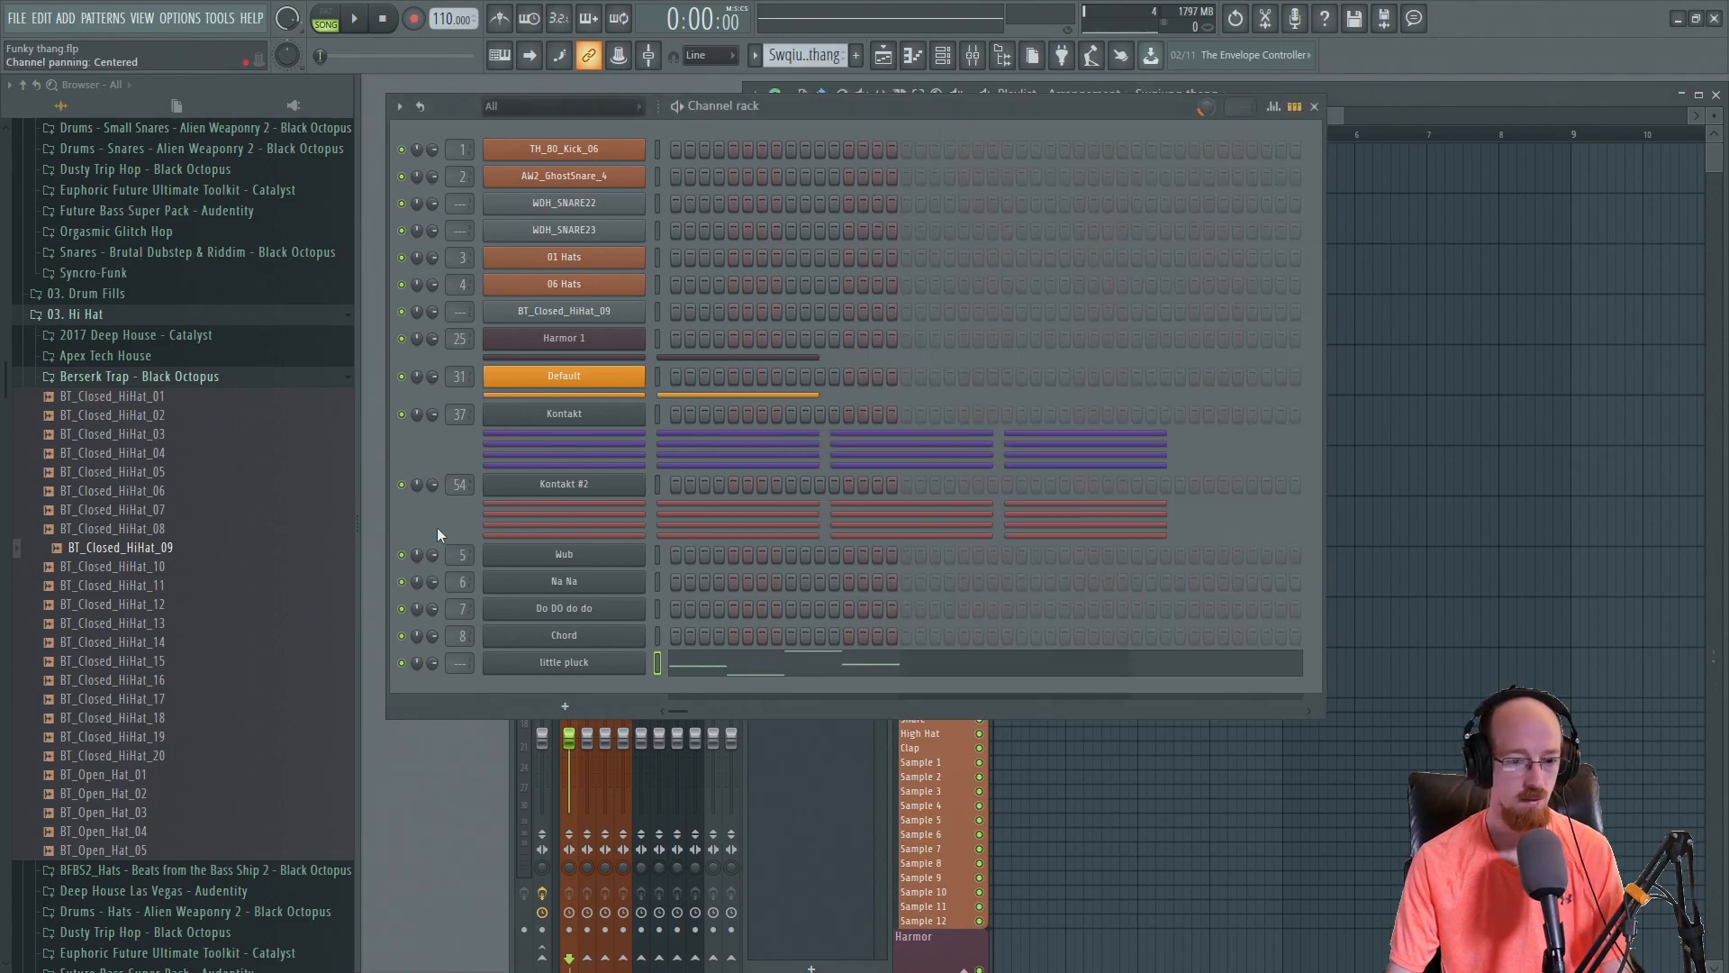
left_click(569, 664)
key("ctrl+l")
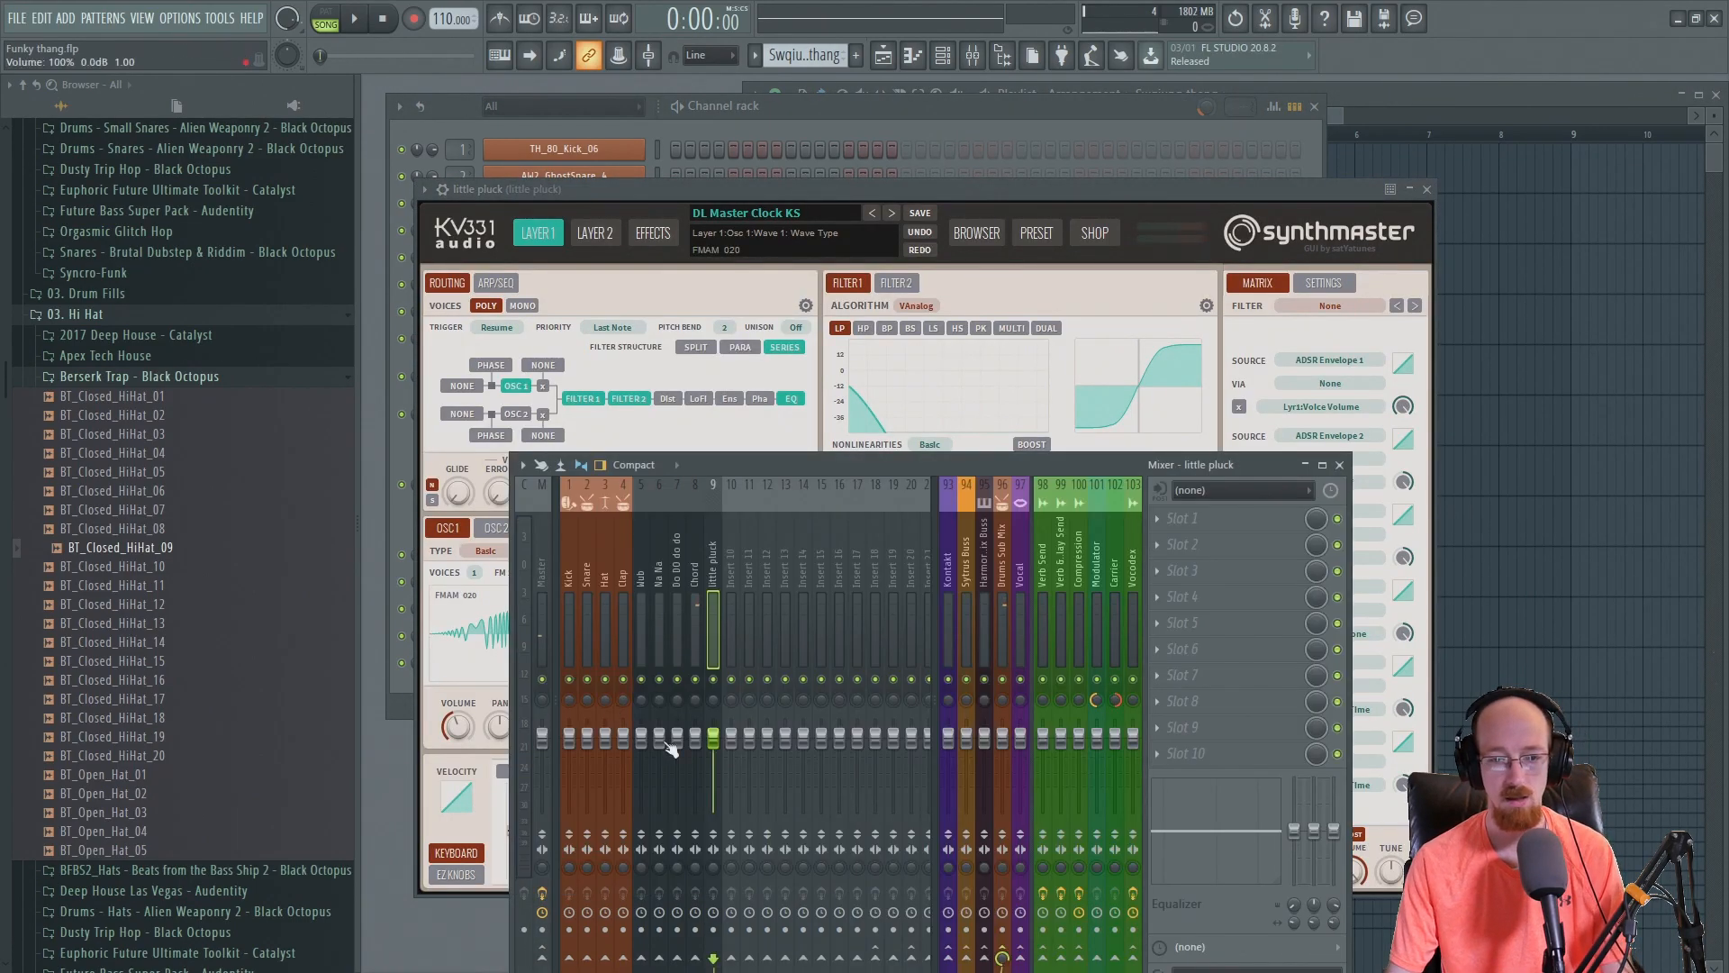
- Insert the PanCake2 effect on the little pluck mixer track
key("F8")
type("auto")
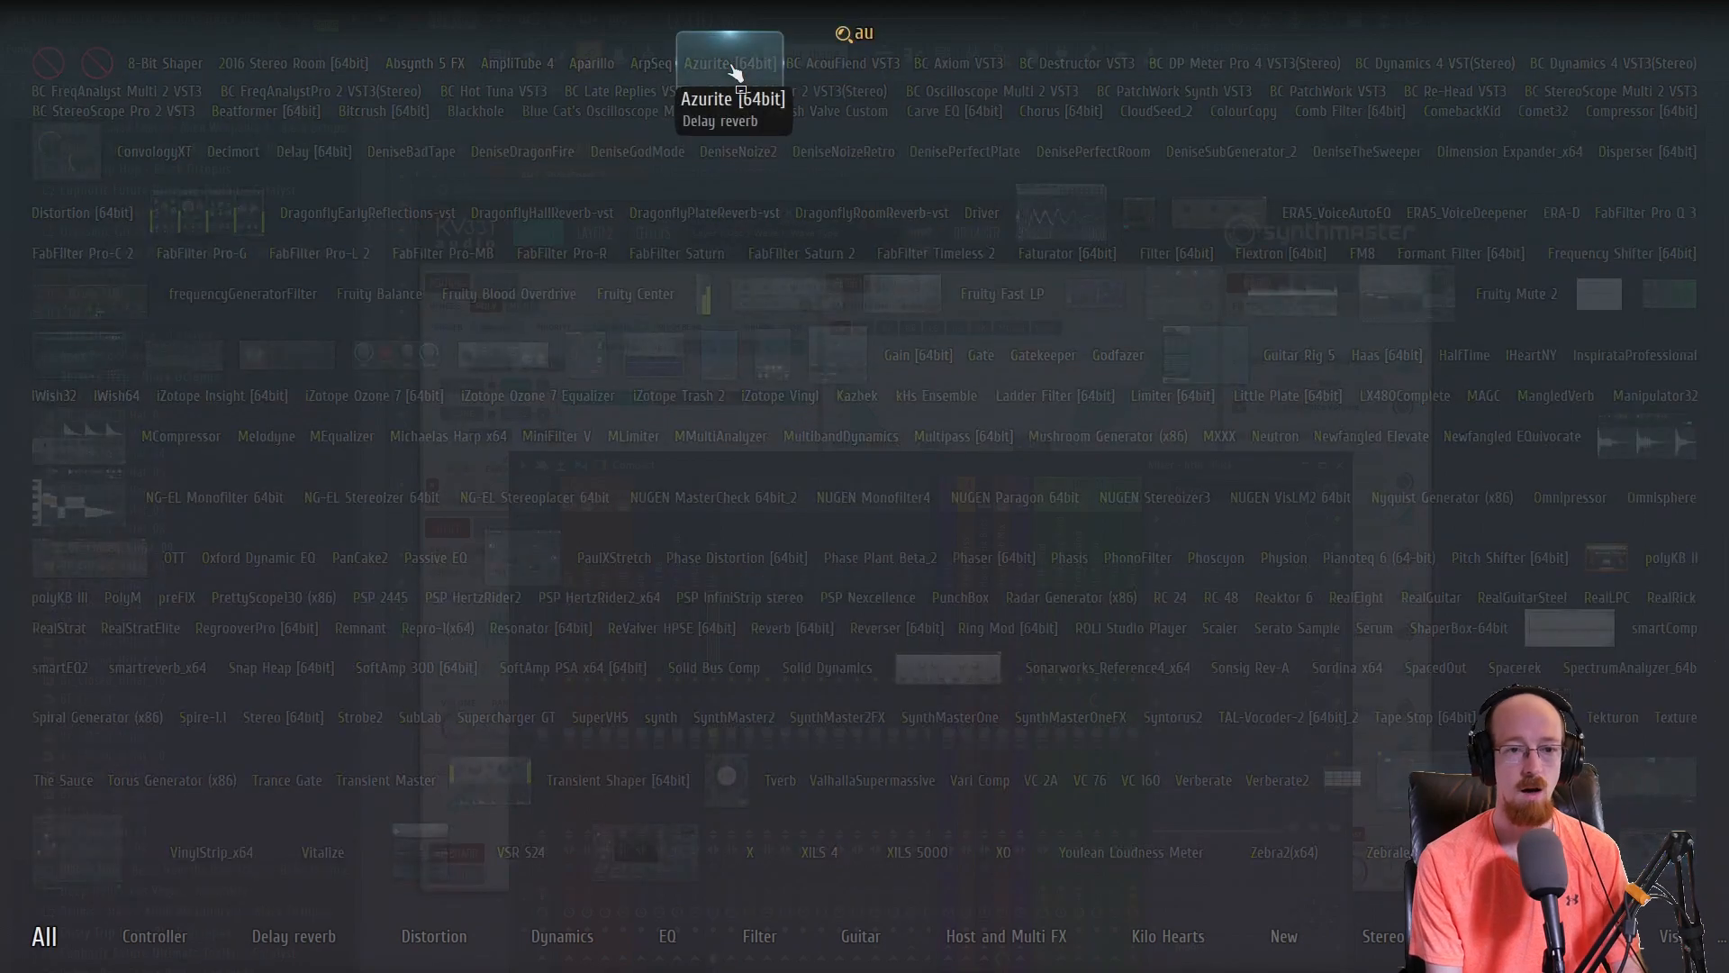
key("BackSpace")
key("BackSpace")
key("BackSpace")
key("BackSpace")
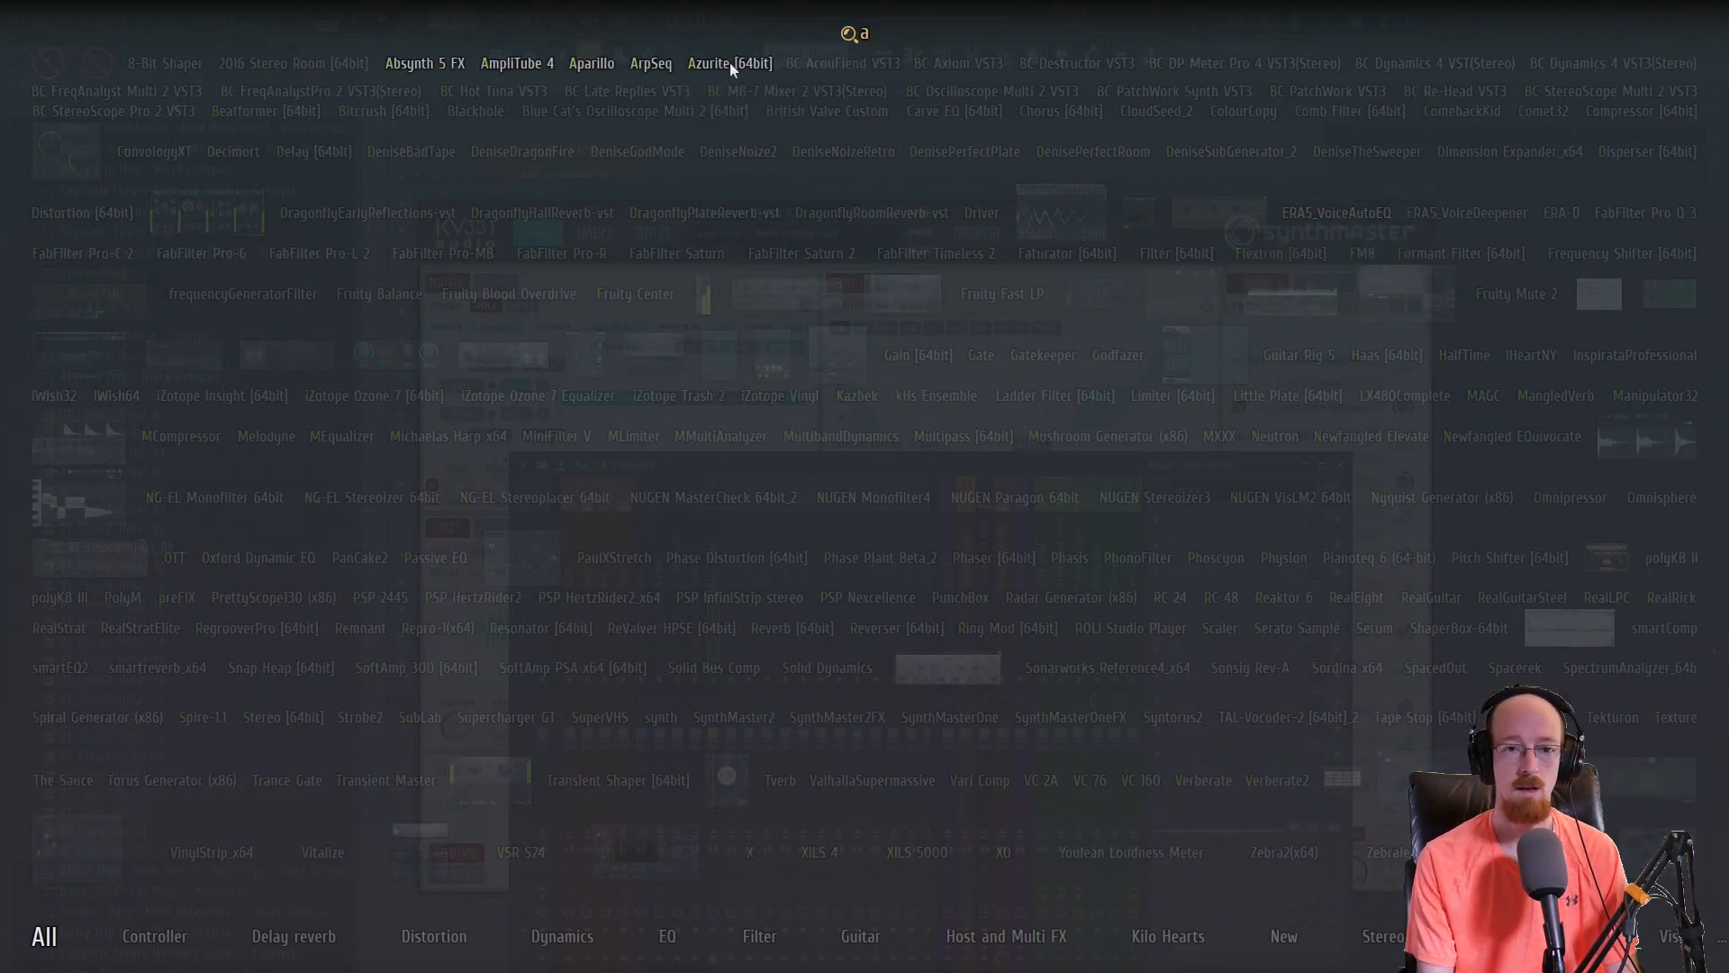
type("pan")
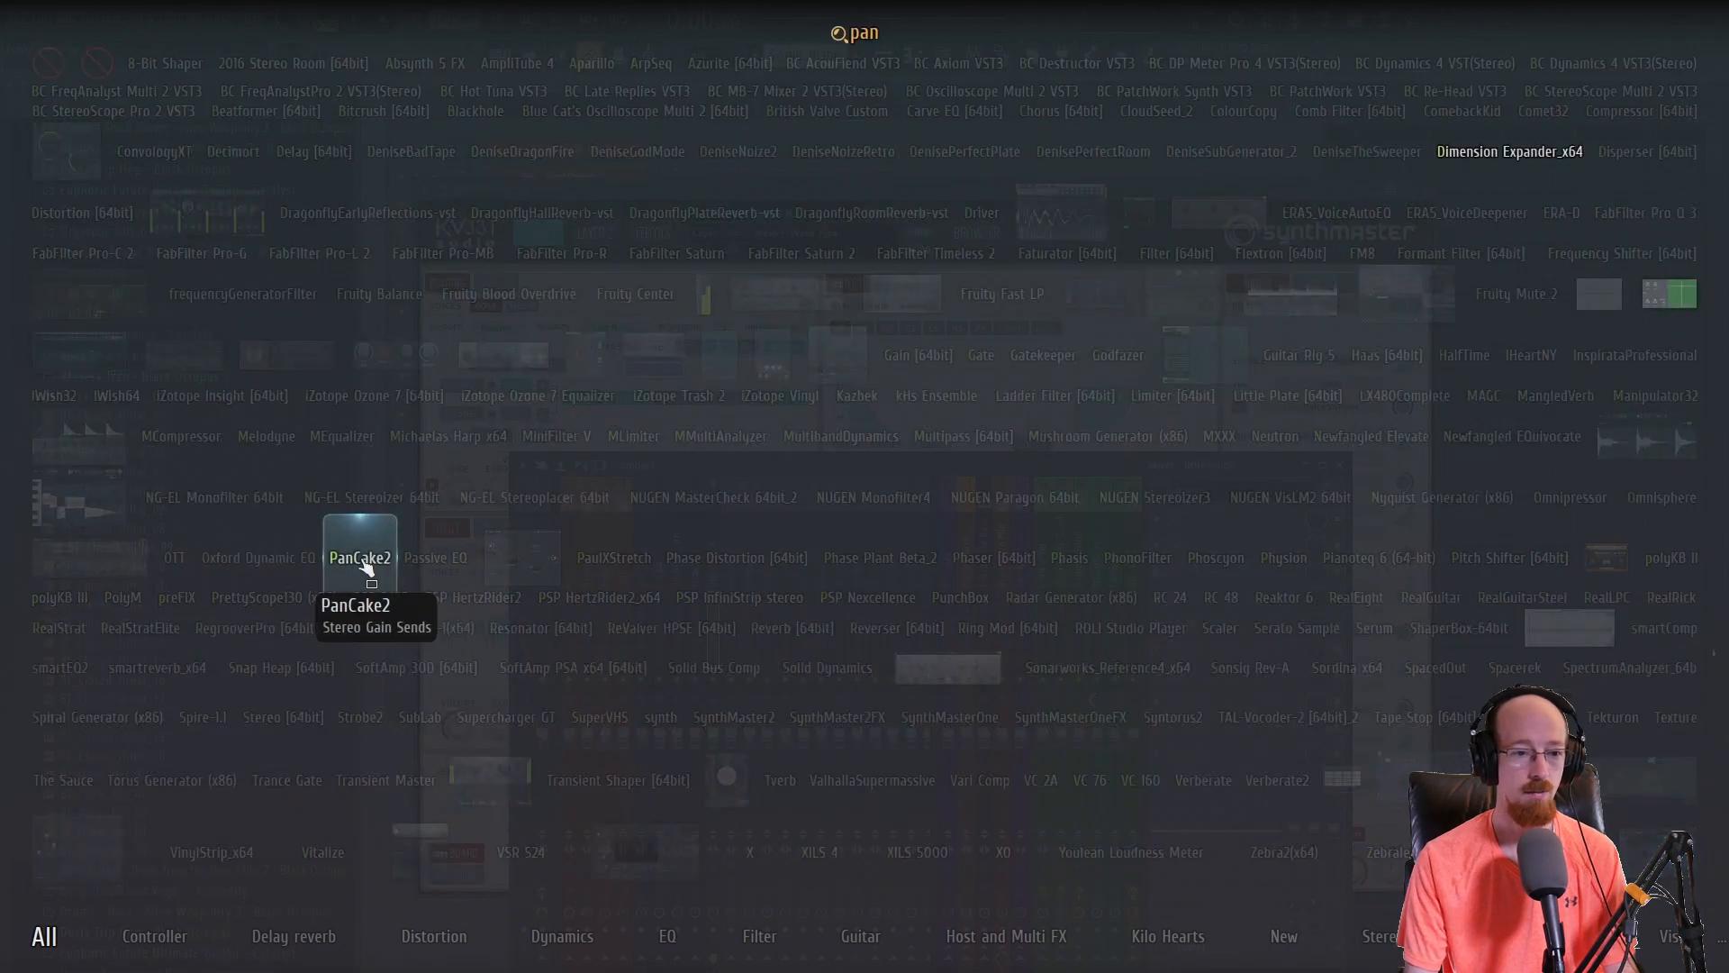
left_click(362, 560)
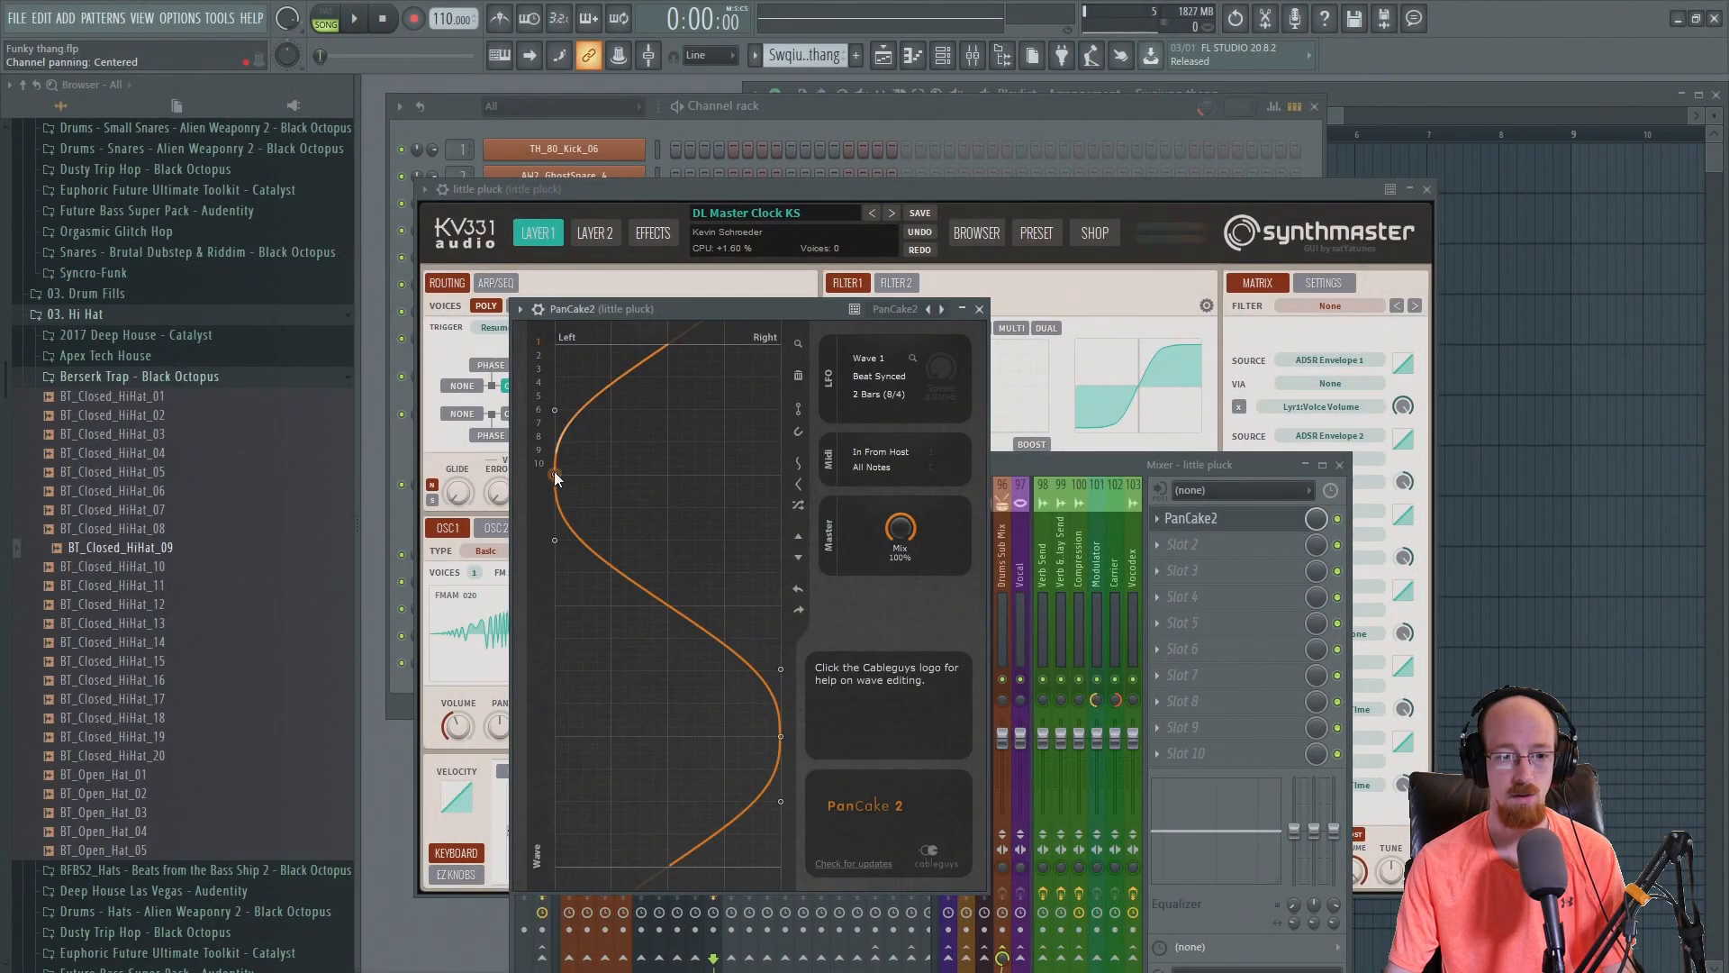
- Add extra swings to the later part of PanCake2's panning curve and set its mix to about 39% during playback
left_click_drag(777, 751, 555, 752)
left_click_drag(775, 701, 564, 679)
left_click_drag(917, 537, 917, 551)
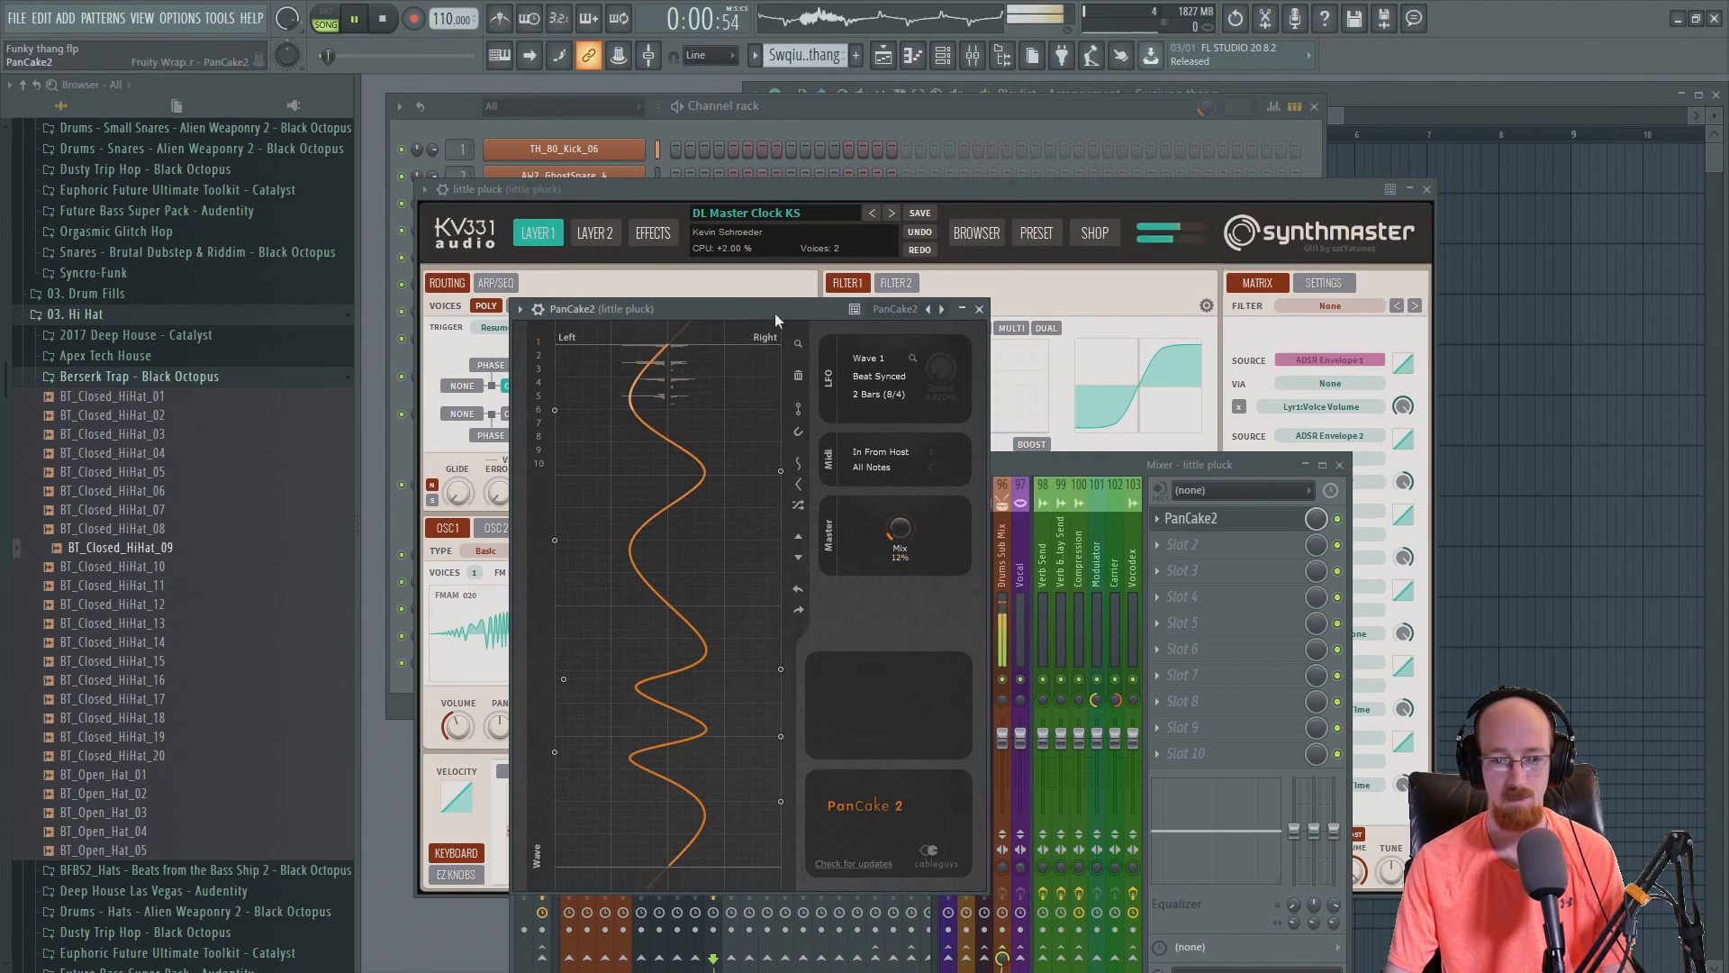
left_click_drag(906, 547, 905, 531)
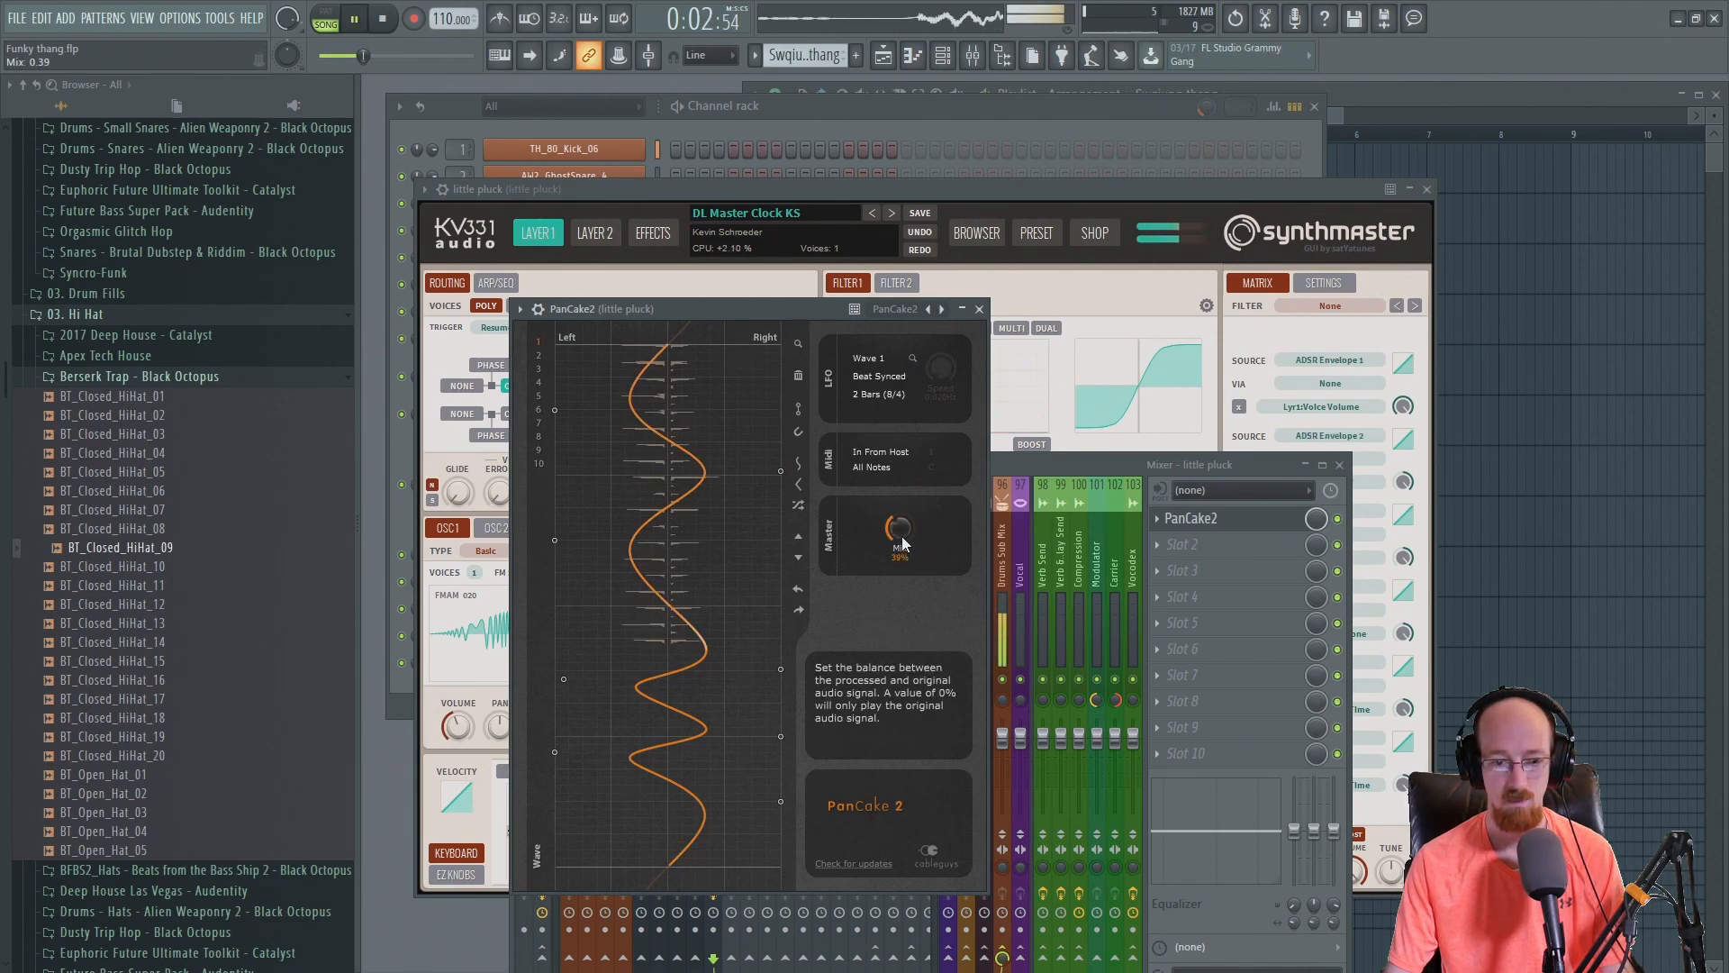
left_click(979, 309)
key("space")
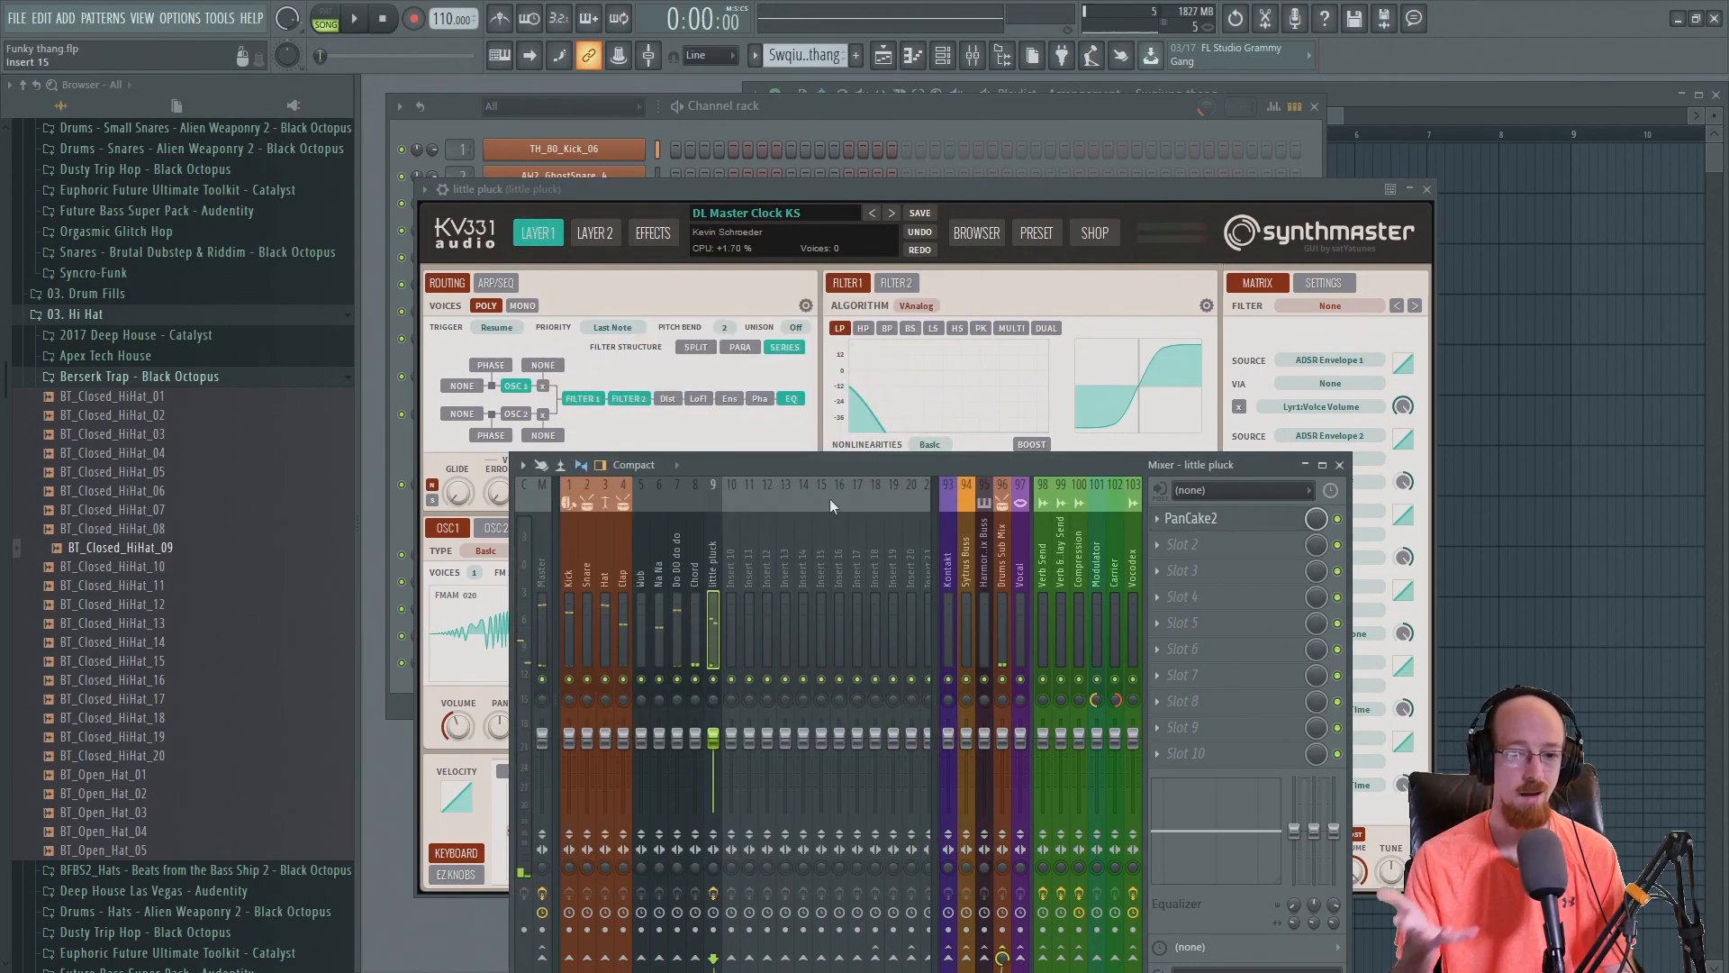
- Insert FabFilter Pro-R on the little pluck mixer track and set its Space to about 2.99 s
key("F8")
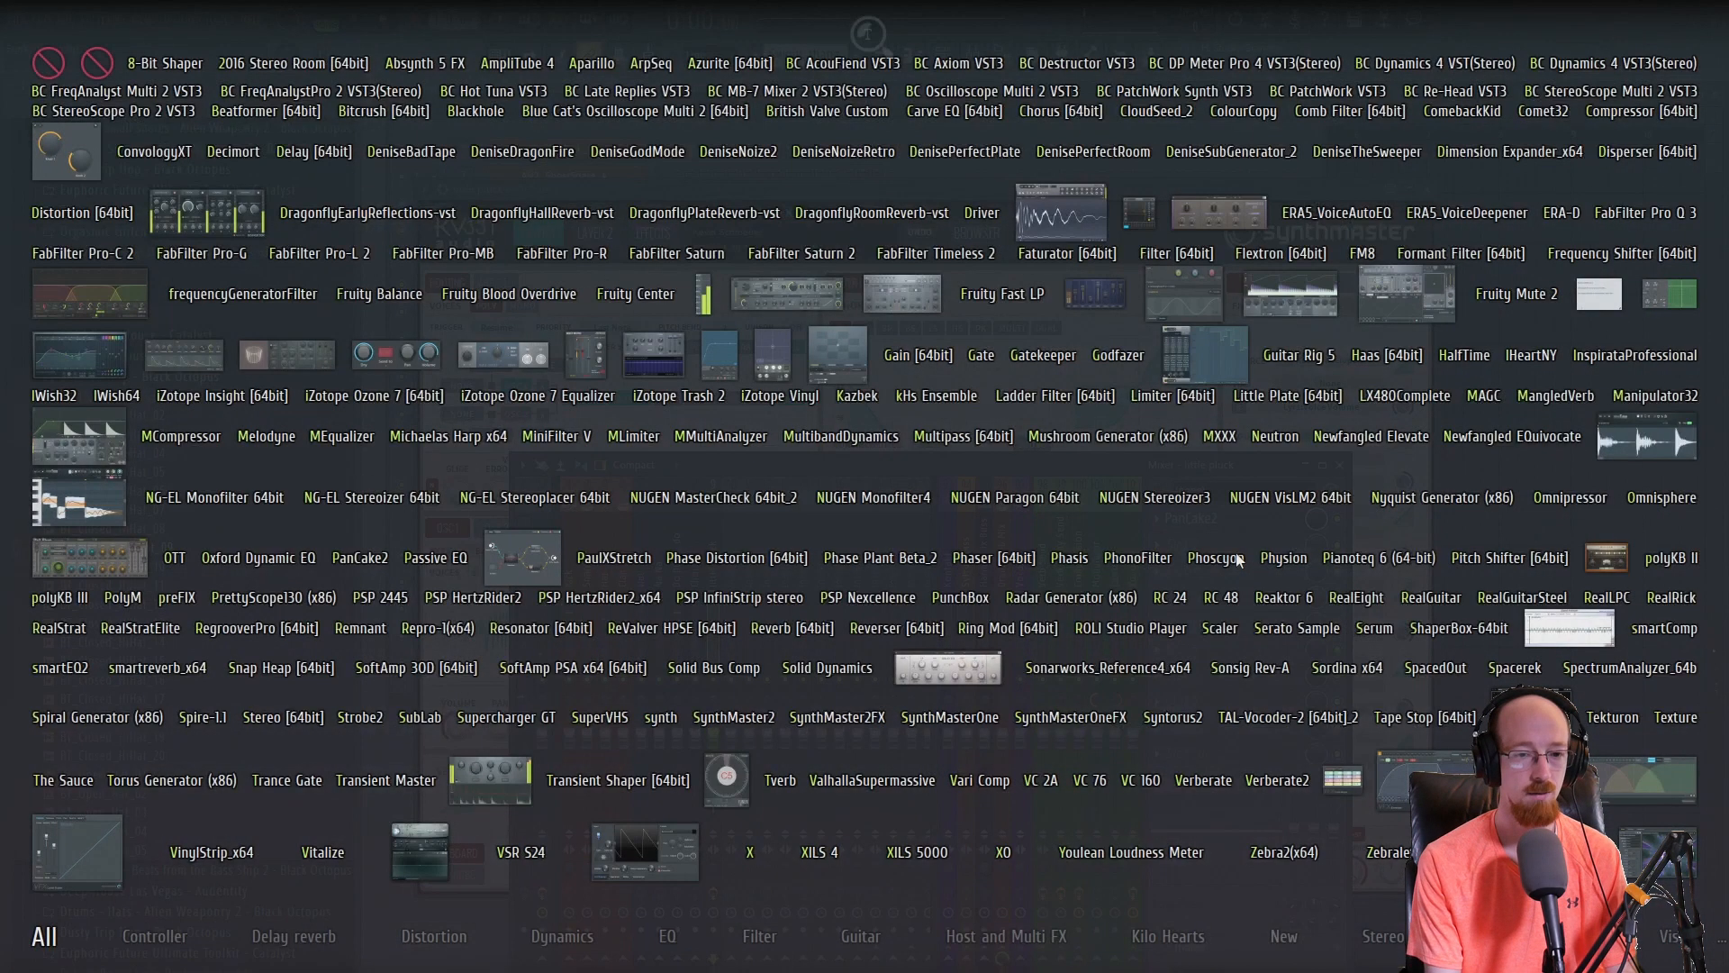
type("pro")
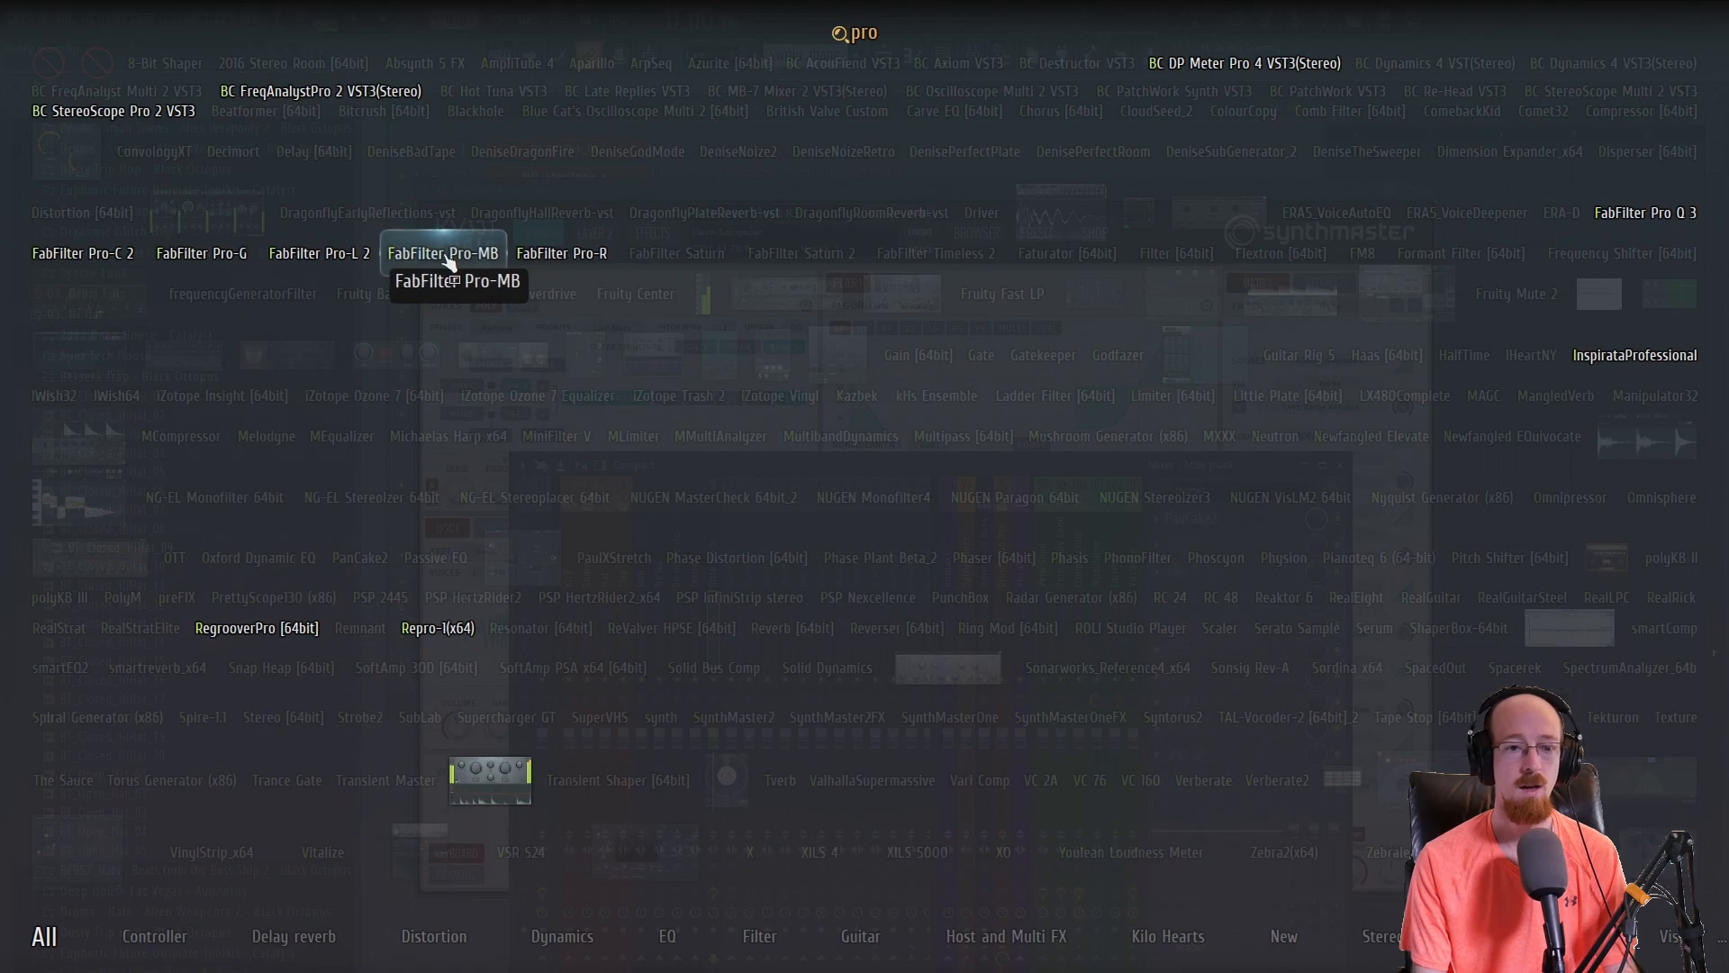
left_click(567, 256)
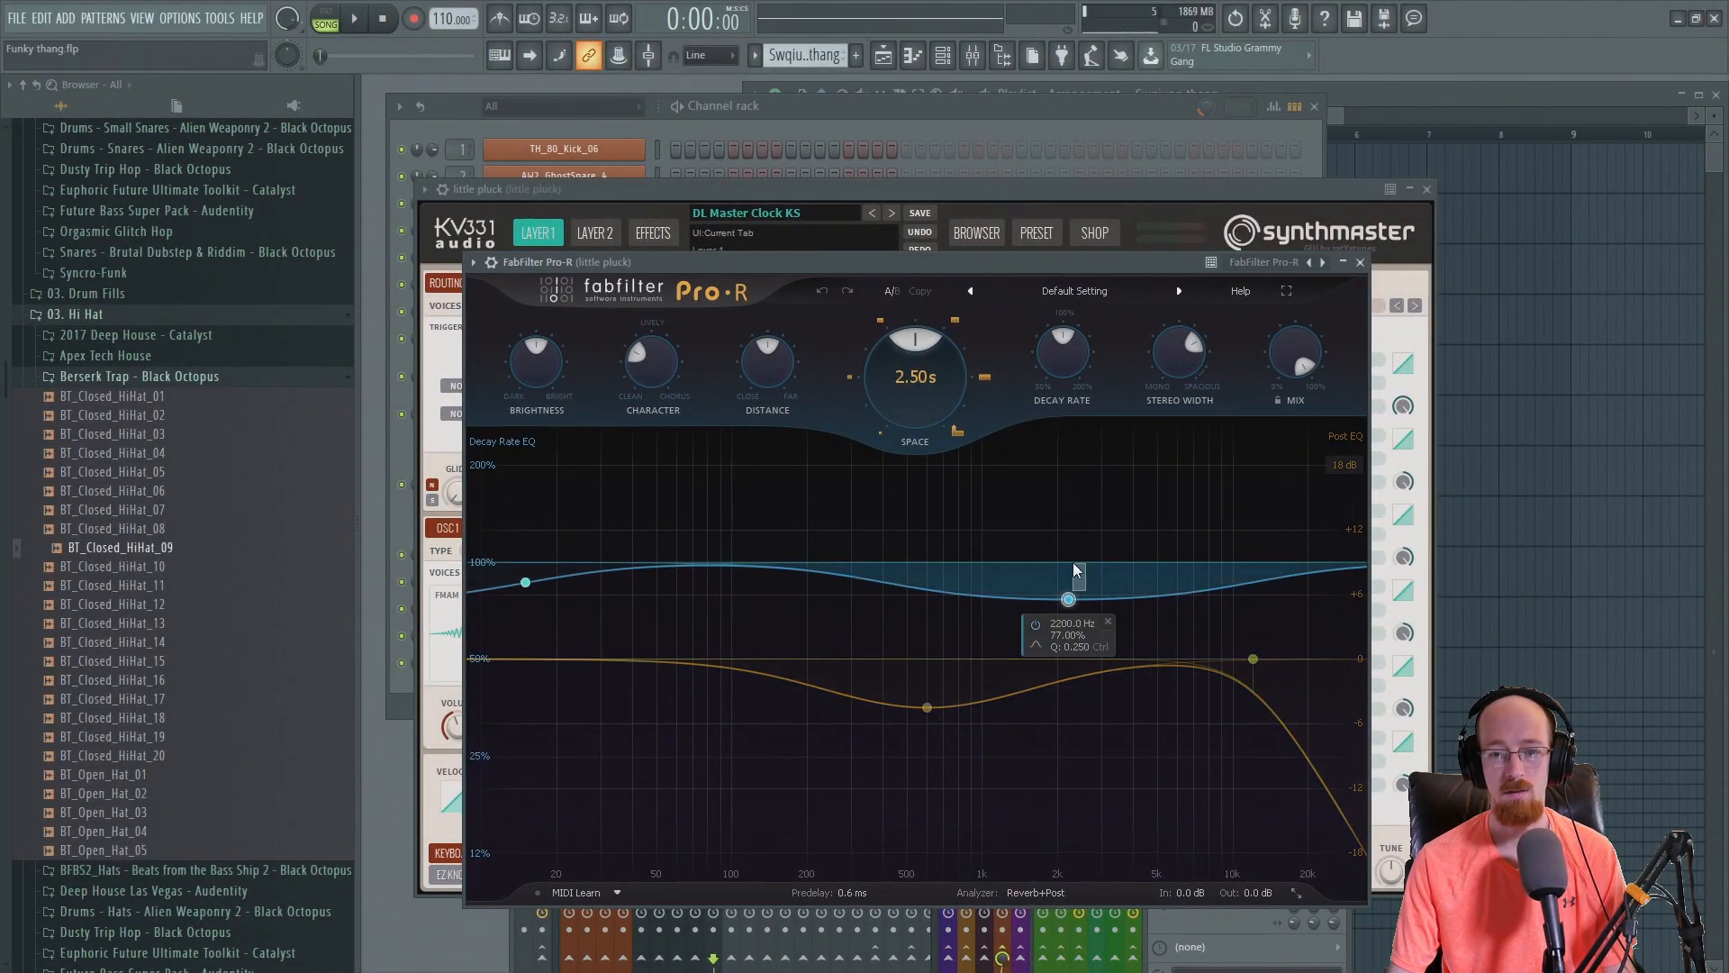
left_click_drag(909, 368, 909, 360)
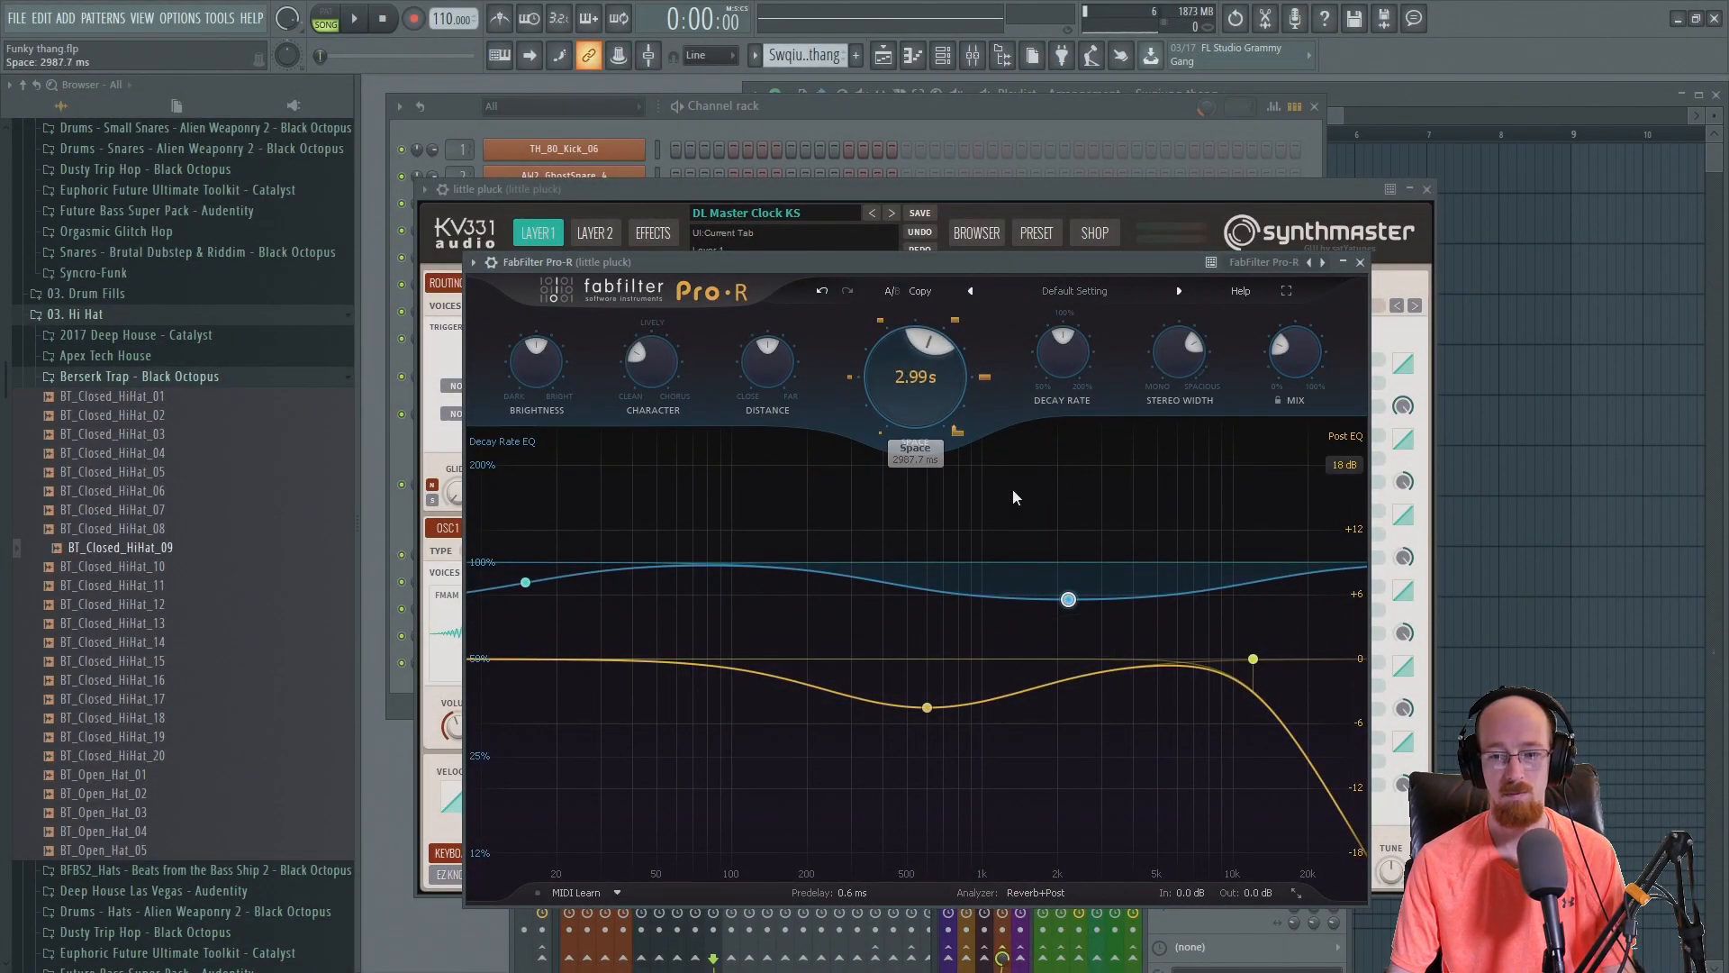
- Add a boosting decay rate band near 2.2 kHz and a post EQ band of +3.18 dB at about 633 Hz during playback
key("space")
left_click_drag(1070, 598, 1071, 553)
left_click_drag(931, 707, 932, 673)
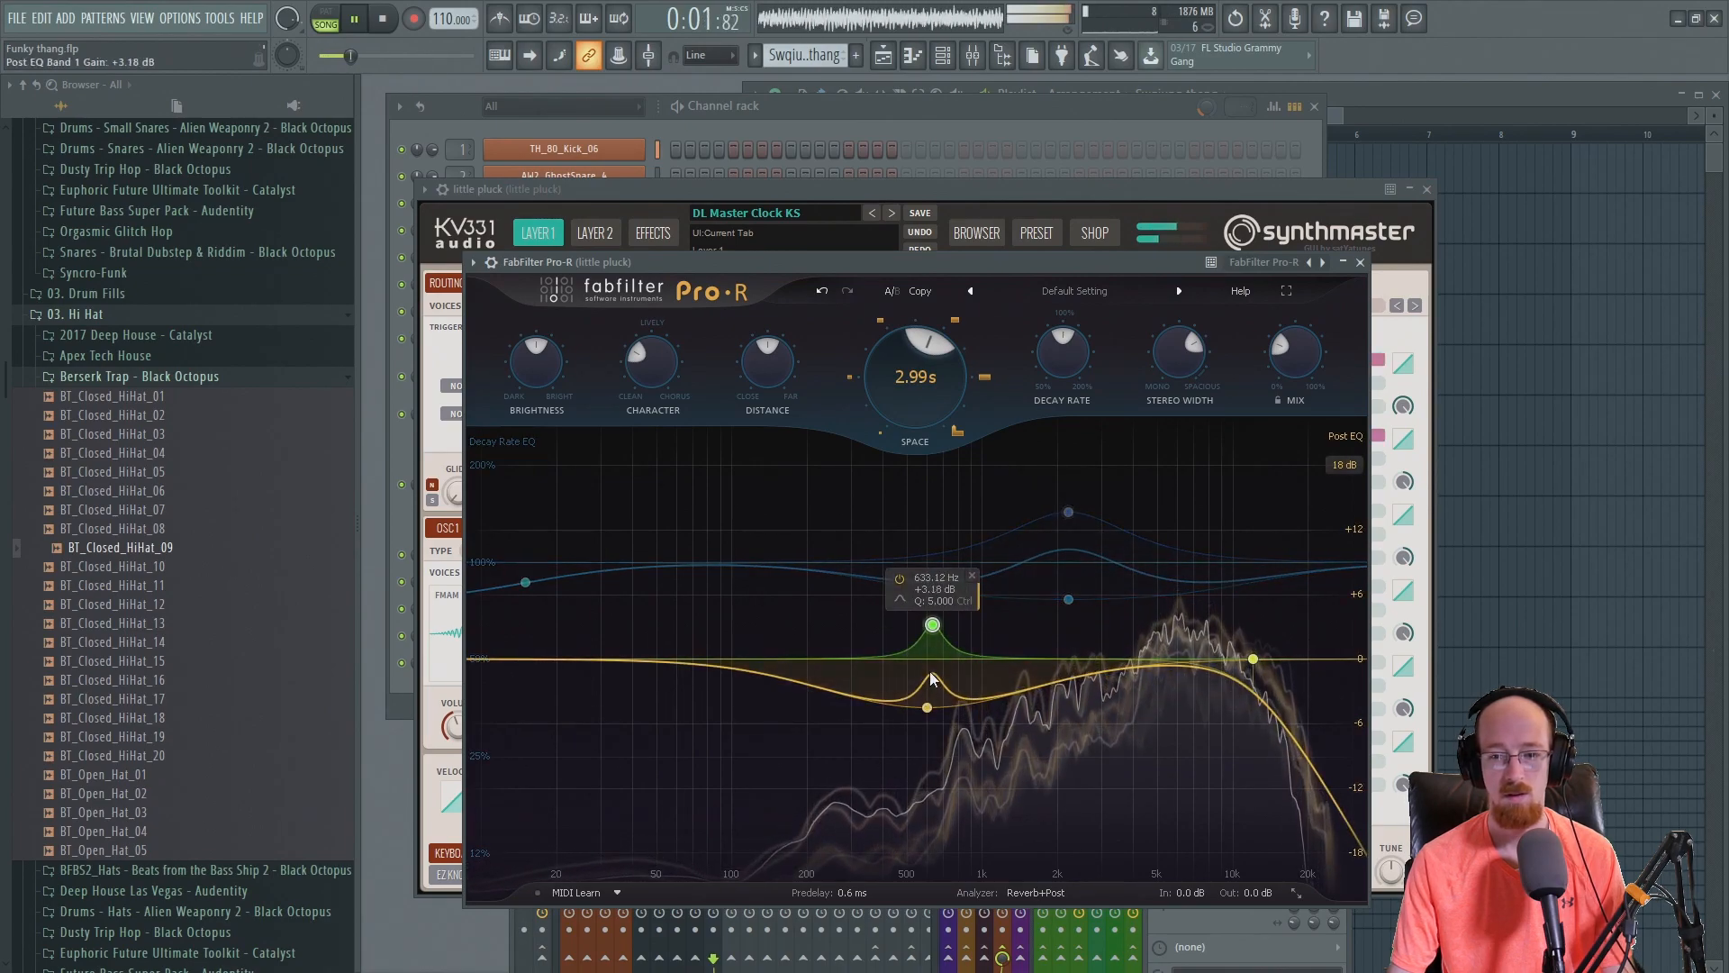
key("space")
- Set Pro-R's Space to about 0.28 s, lower its Decay Rate and set Distance to about 22%
left_click_drag(915, 379, 892, 508)
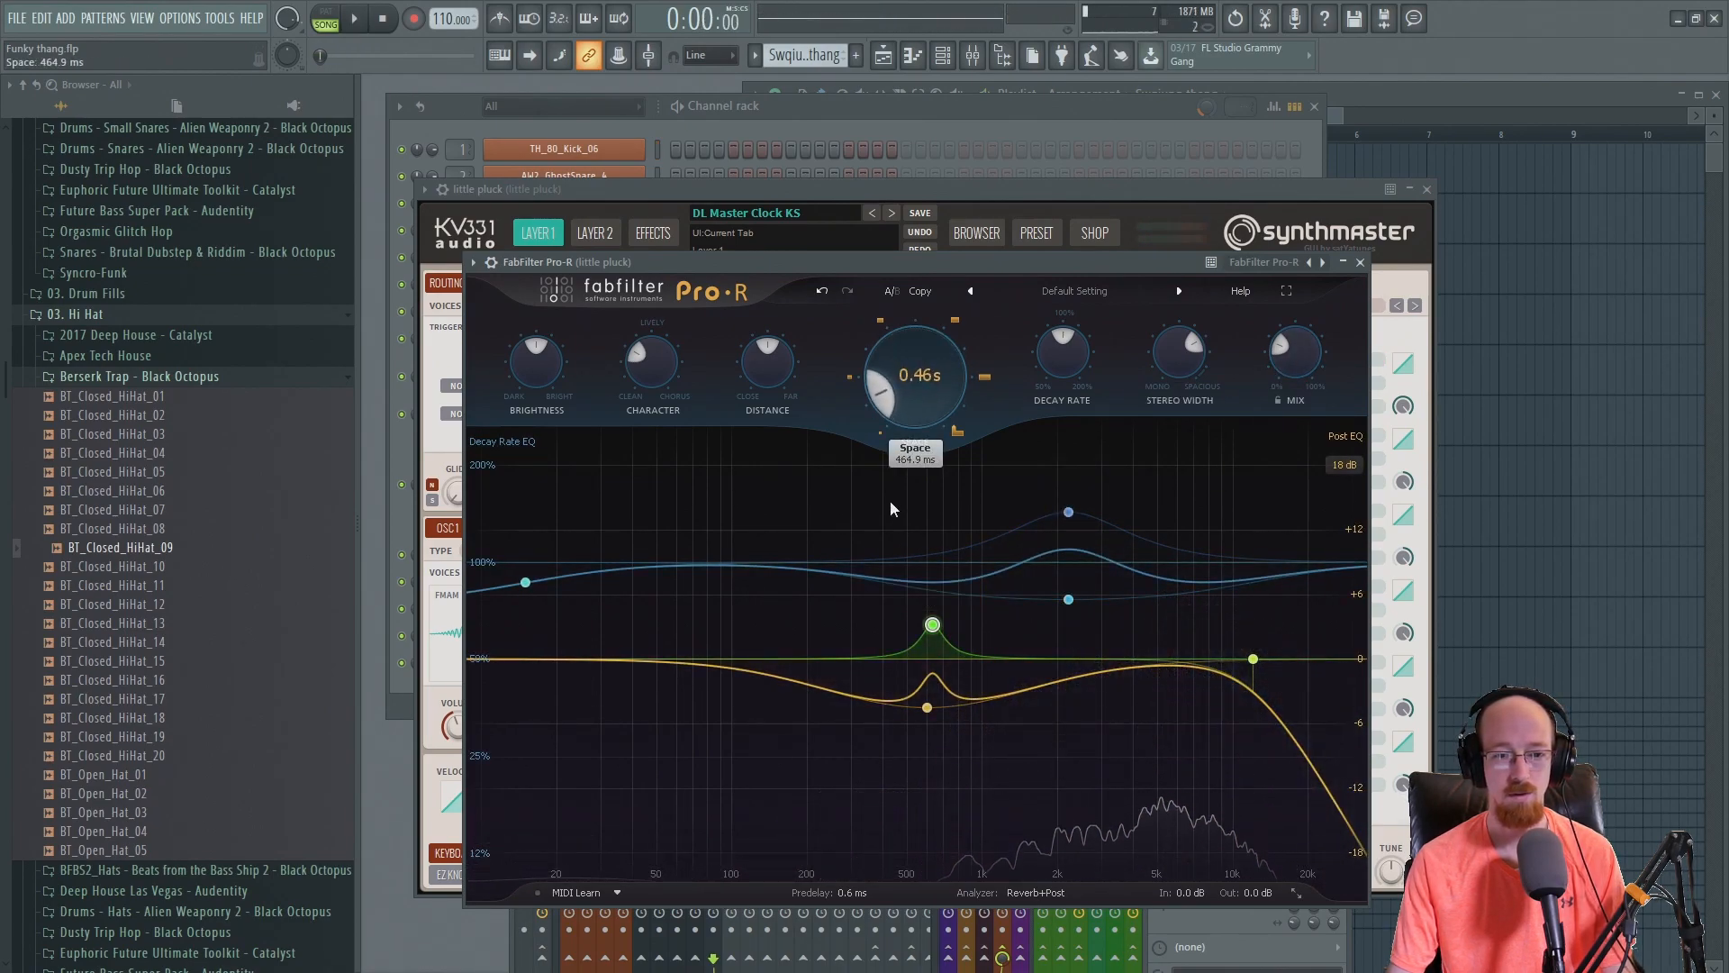
key("space")
left_click_drag(881, 389, 899, 416)
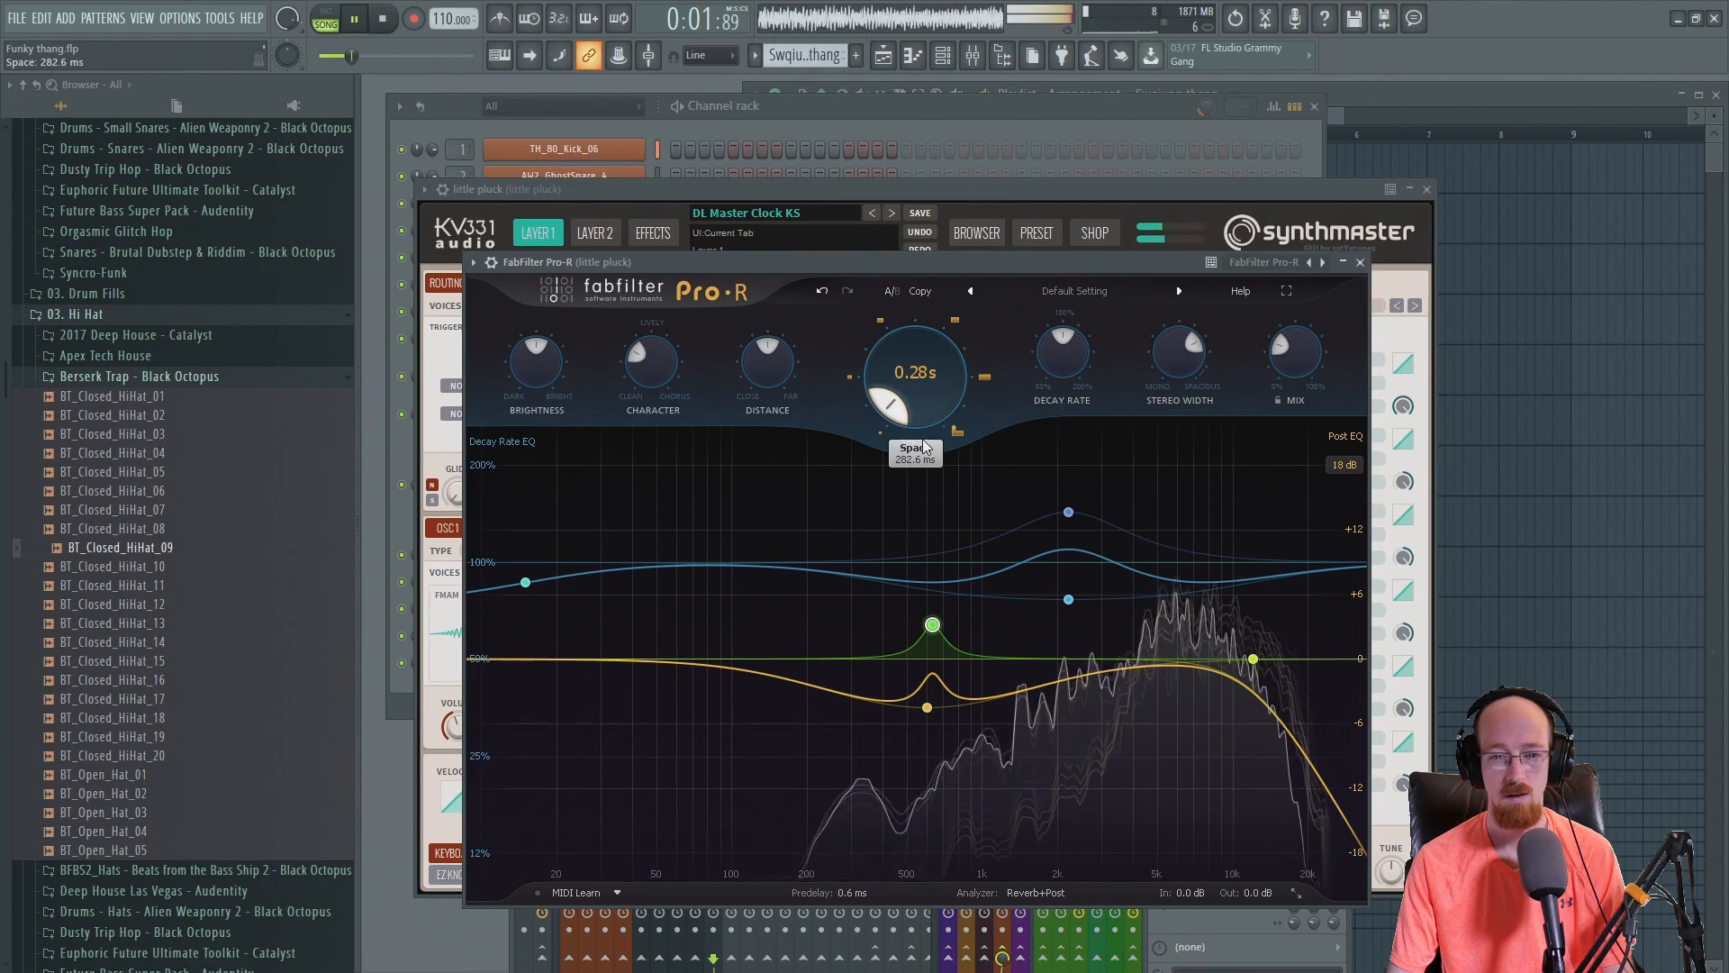
left_click_drag(1062, 356, 1064, 396)
left_click_drag(773, 379, 766, 406)
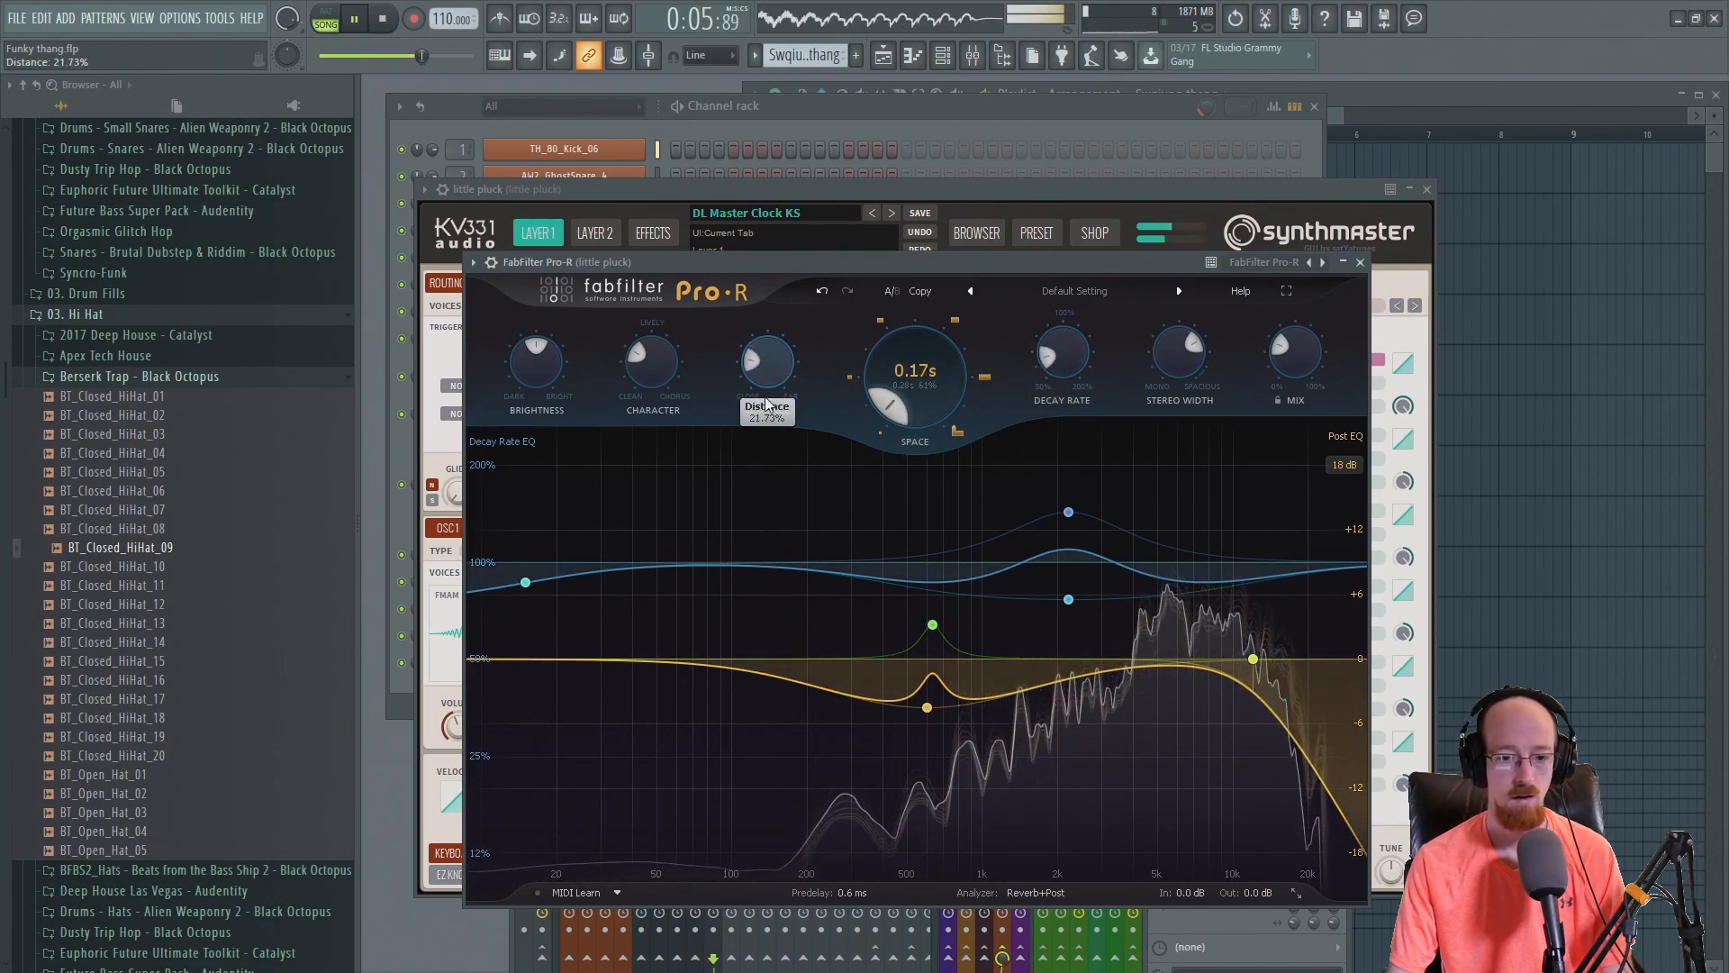
- Lower the added decay rate band to about 87% and reshape the reverb's mid and high post EQ bands during playback
left_click_drag(1068, 512, 1074, 581)
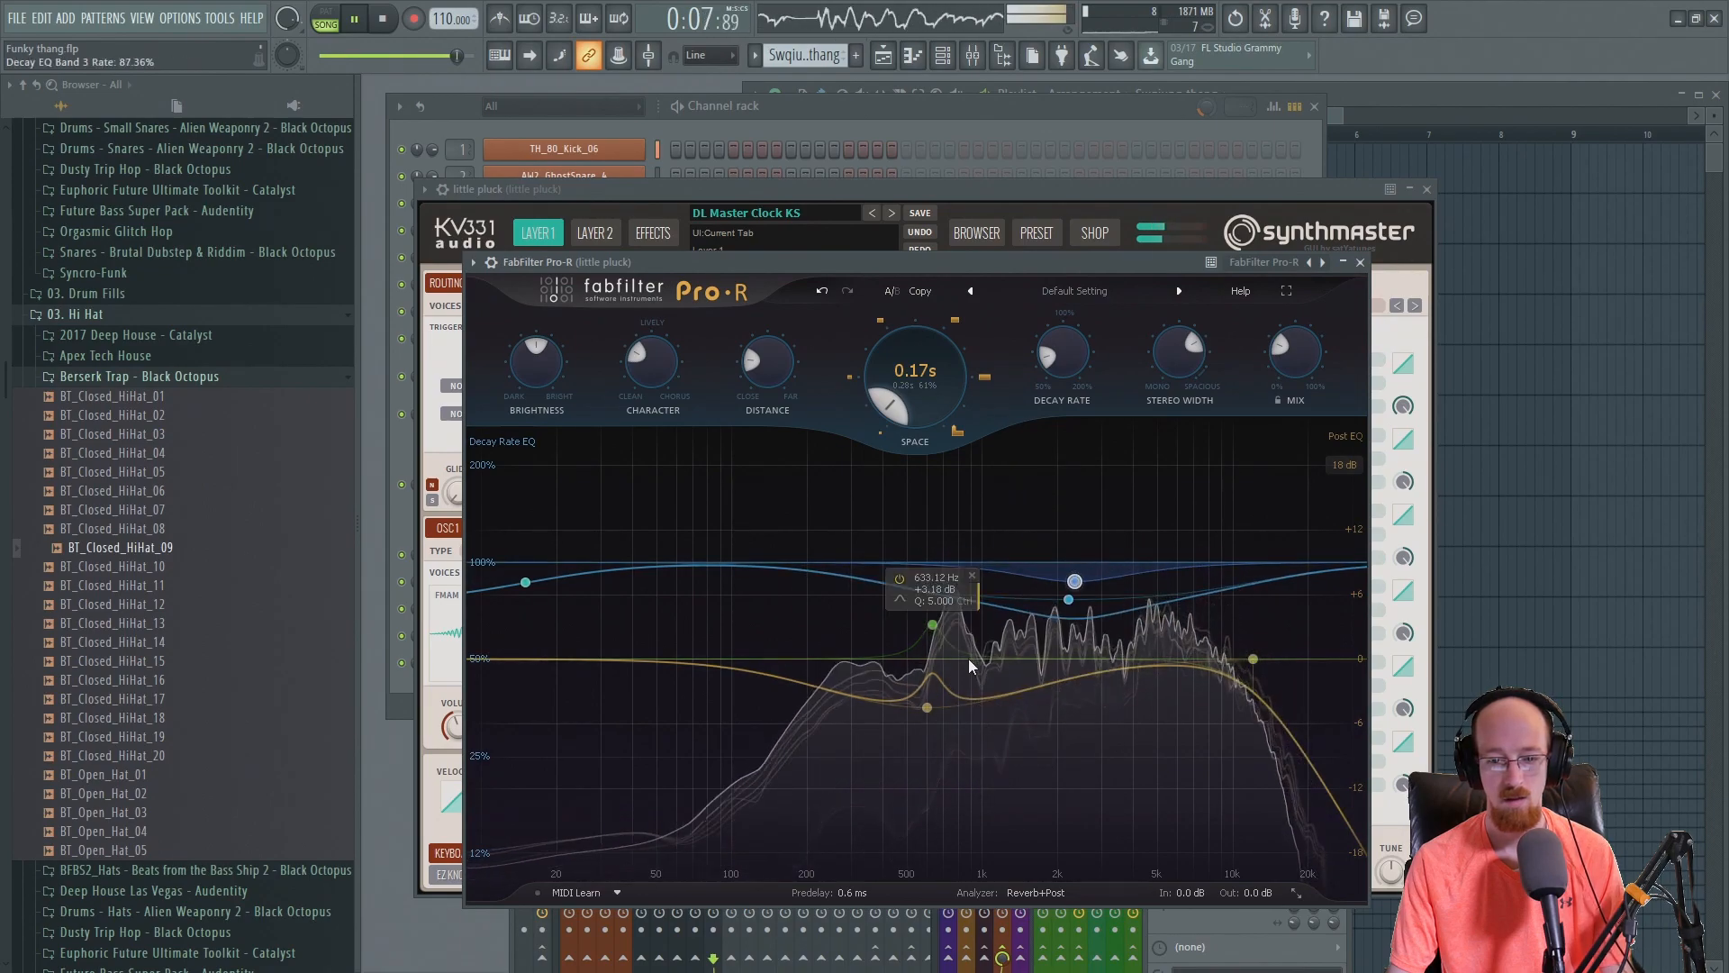
left_click_drag(928, 707, 925, 651)
left_click_drag(1254, 662, 1229, 686)
left_click_drag(1258, 502, 1246, 658)
key("space")
left_click(1360, 262)
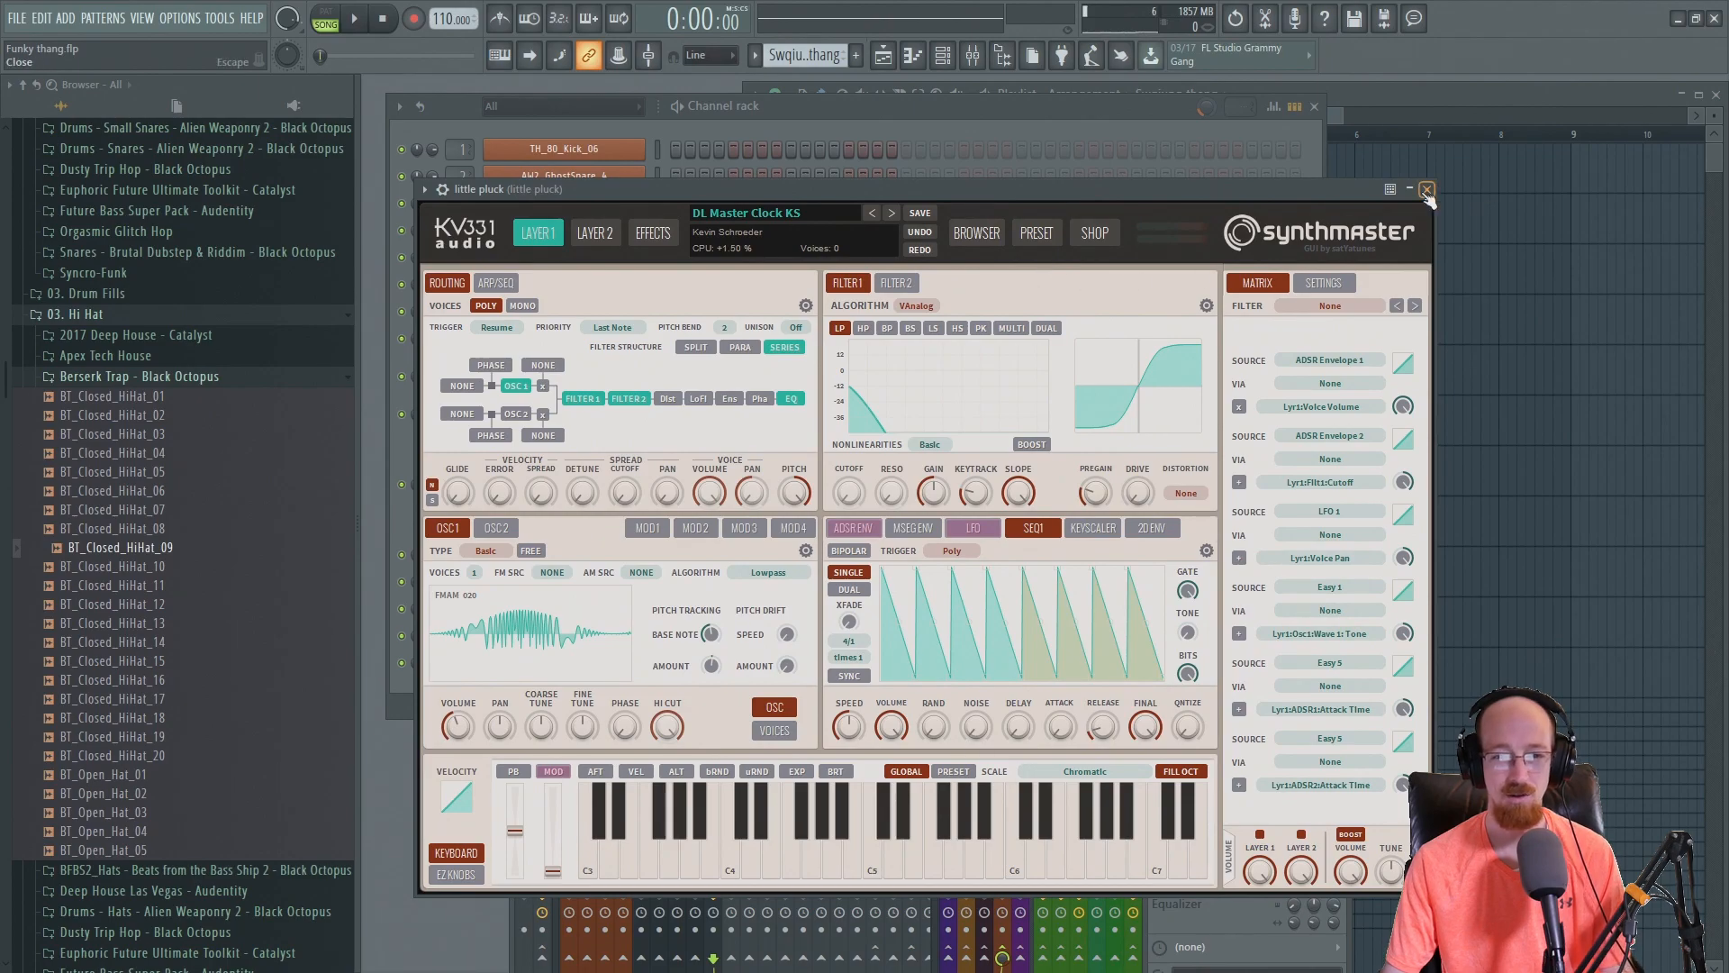
- Close the little pluck synth and add another SynthMaster2 instance to the channel rack
left_click(968, 236)
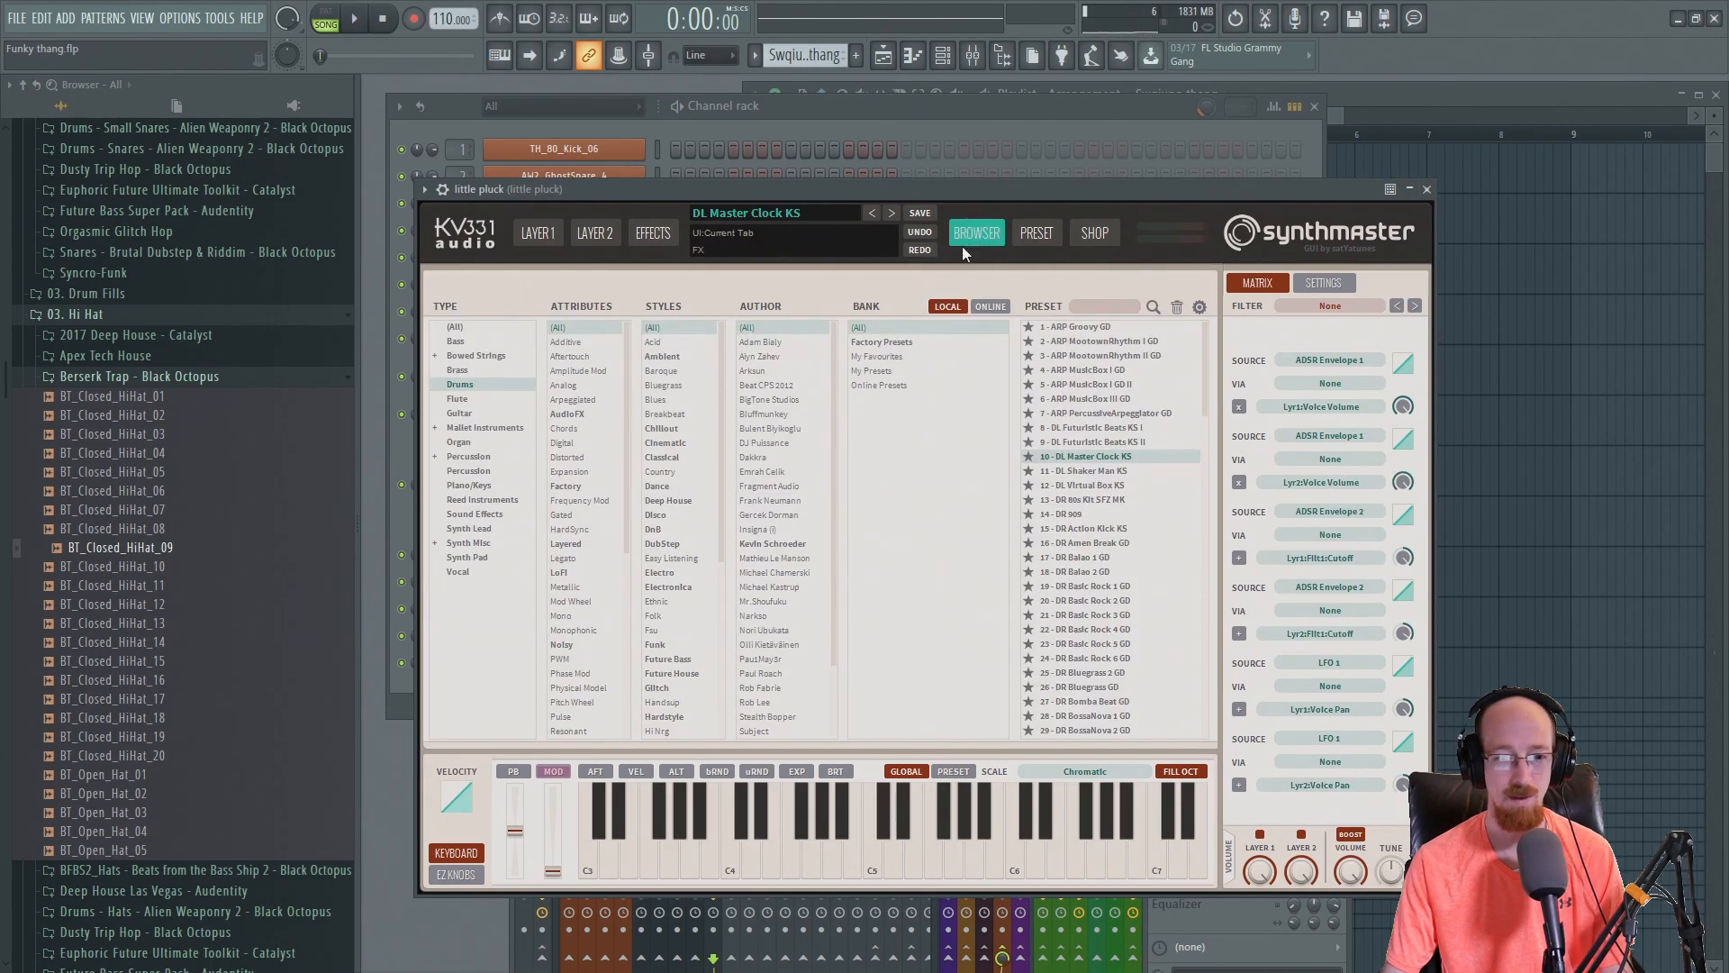
left_click(1428, 190)
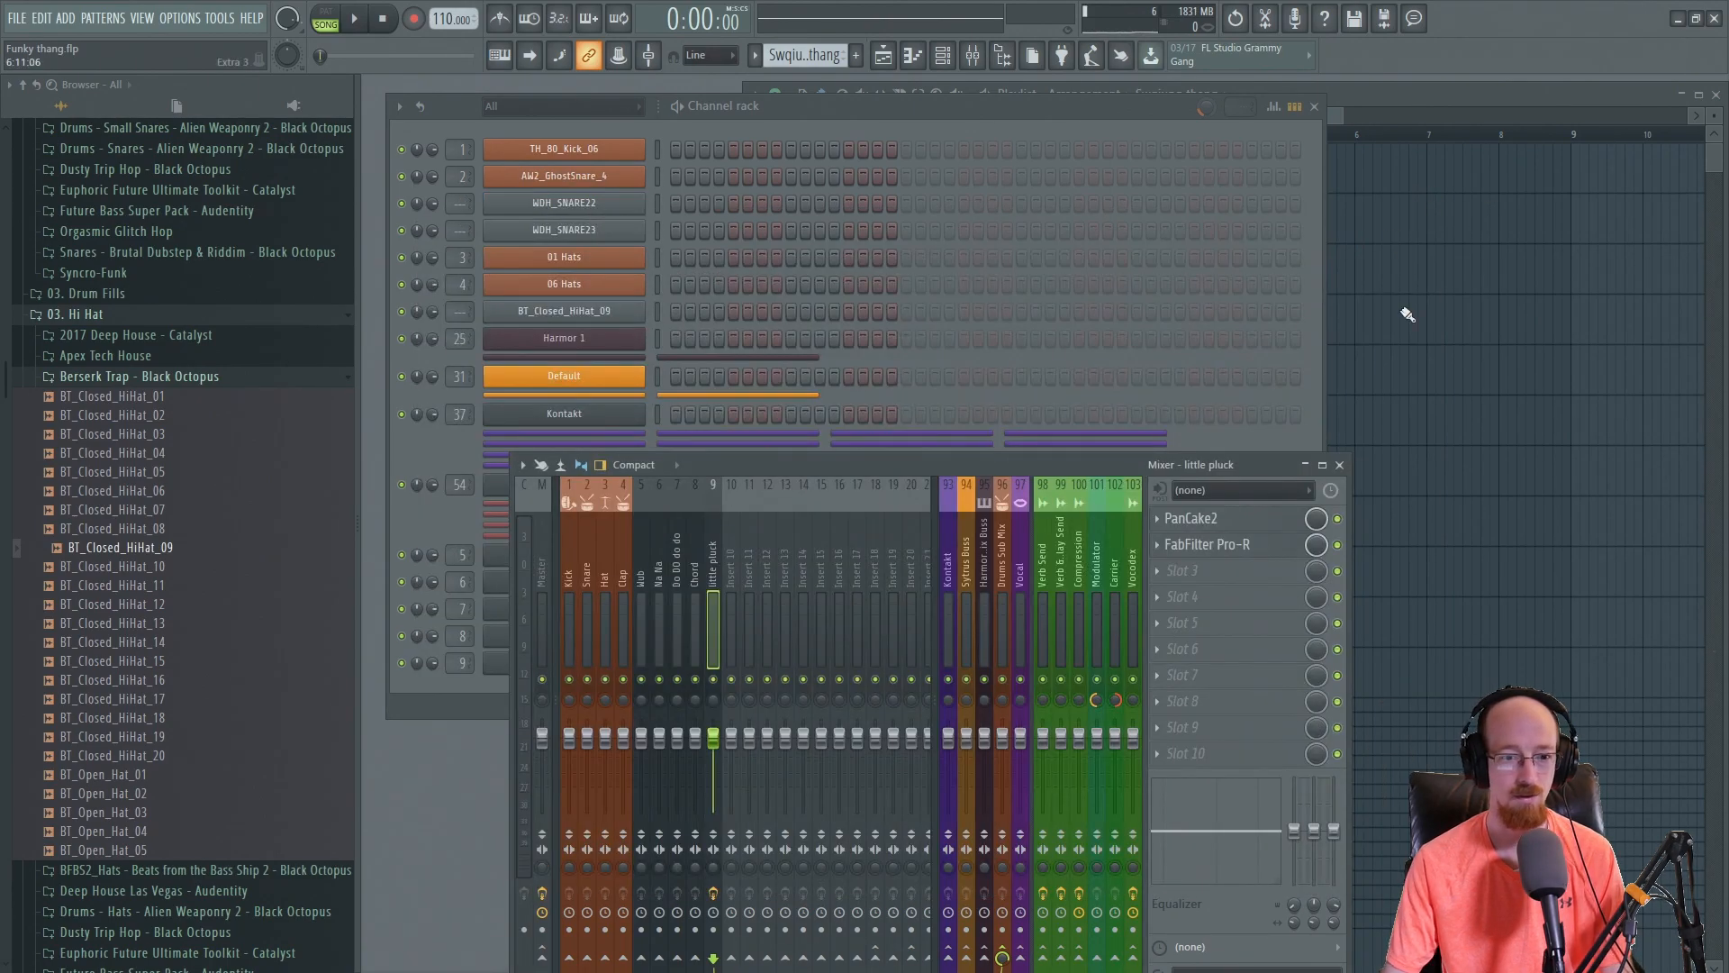
left_click(469, 527)
left_click(566, 707)
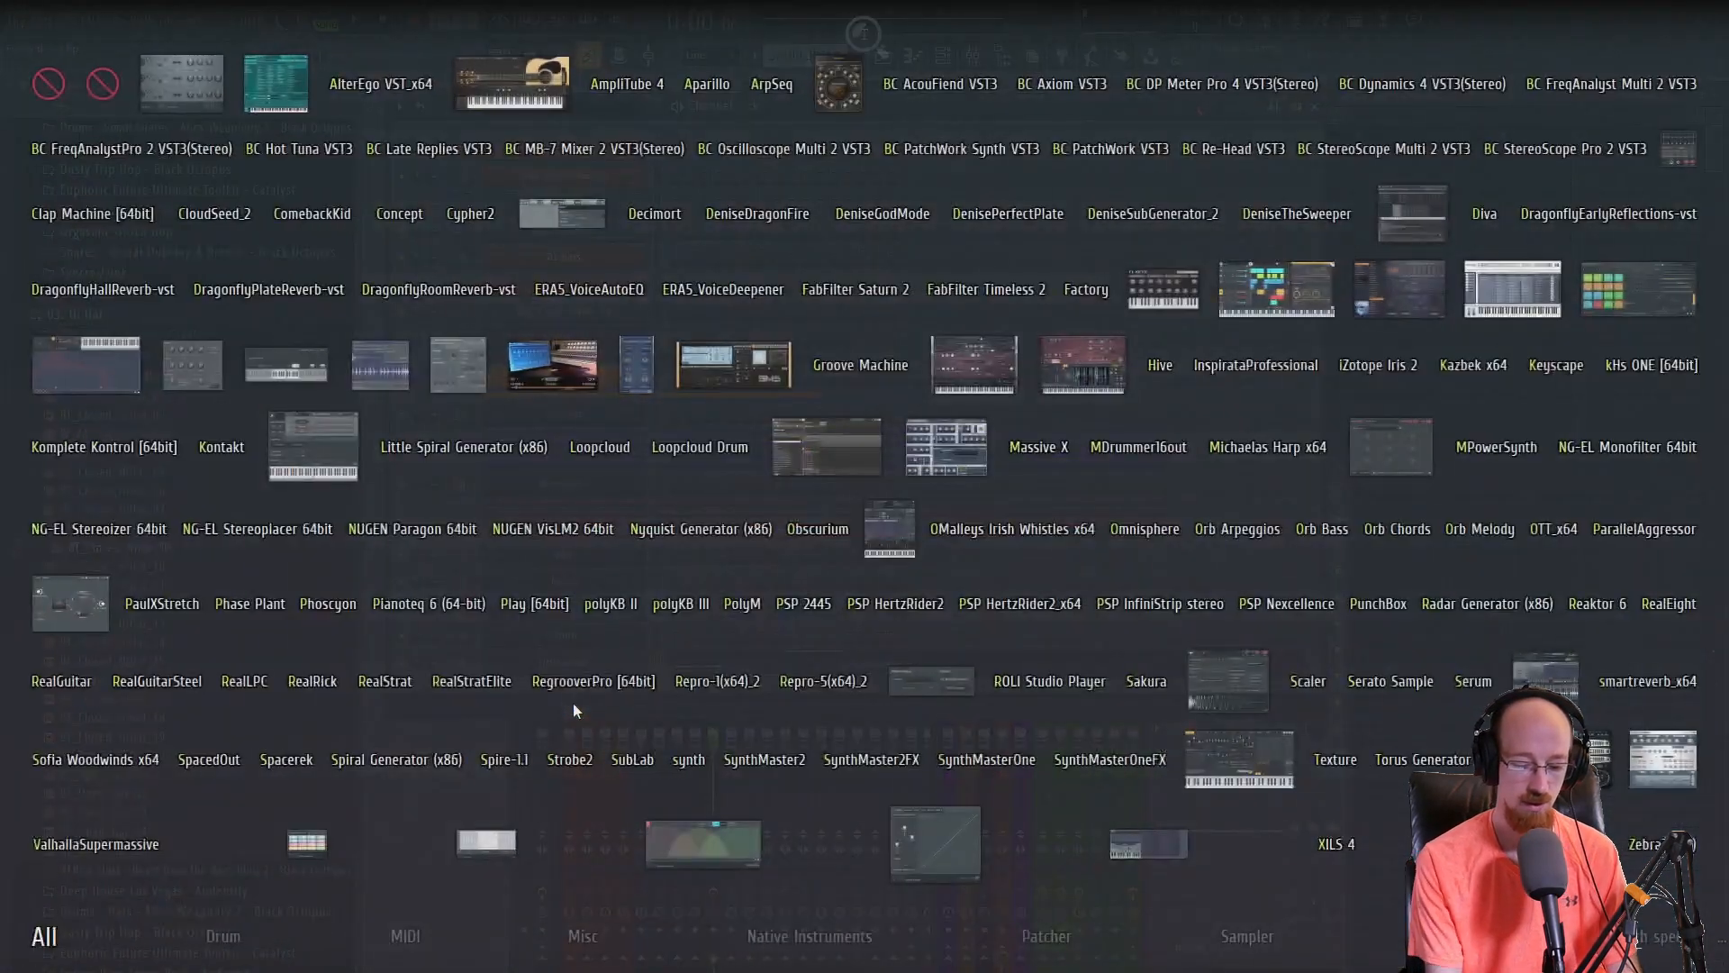
type("sy")
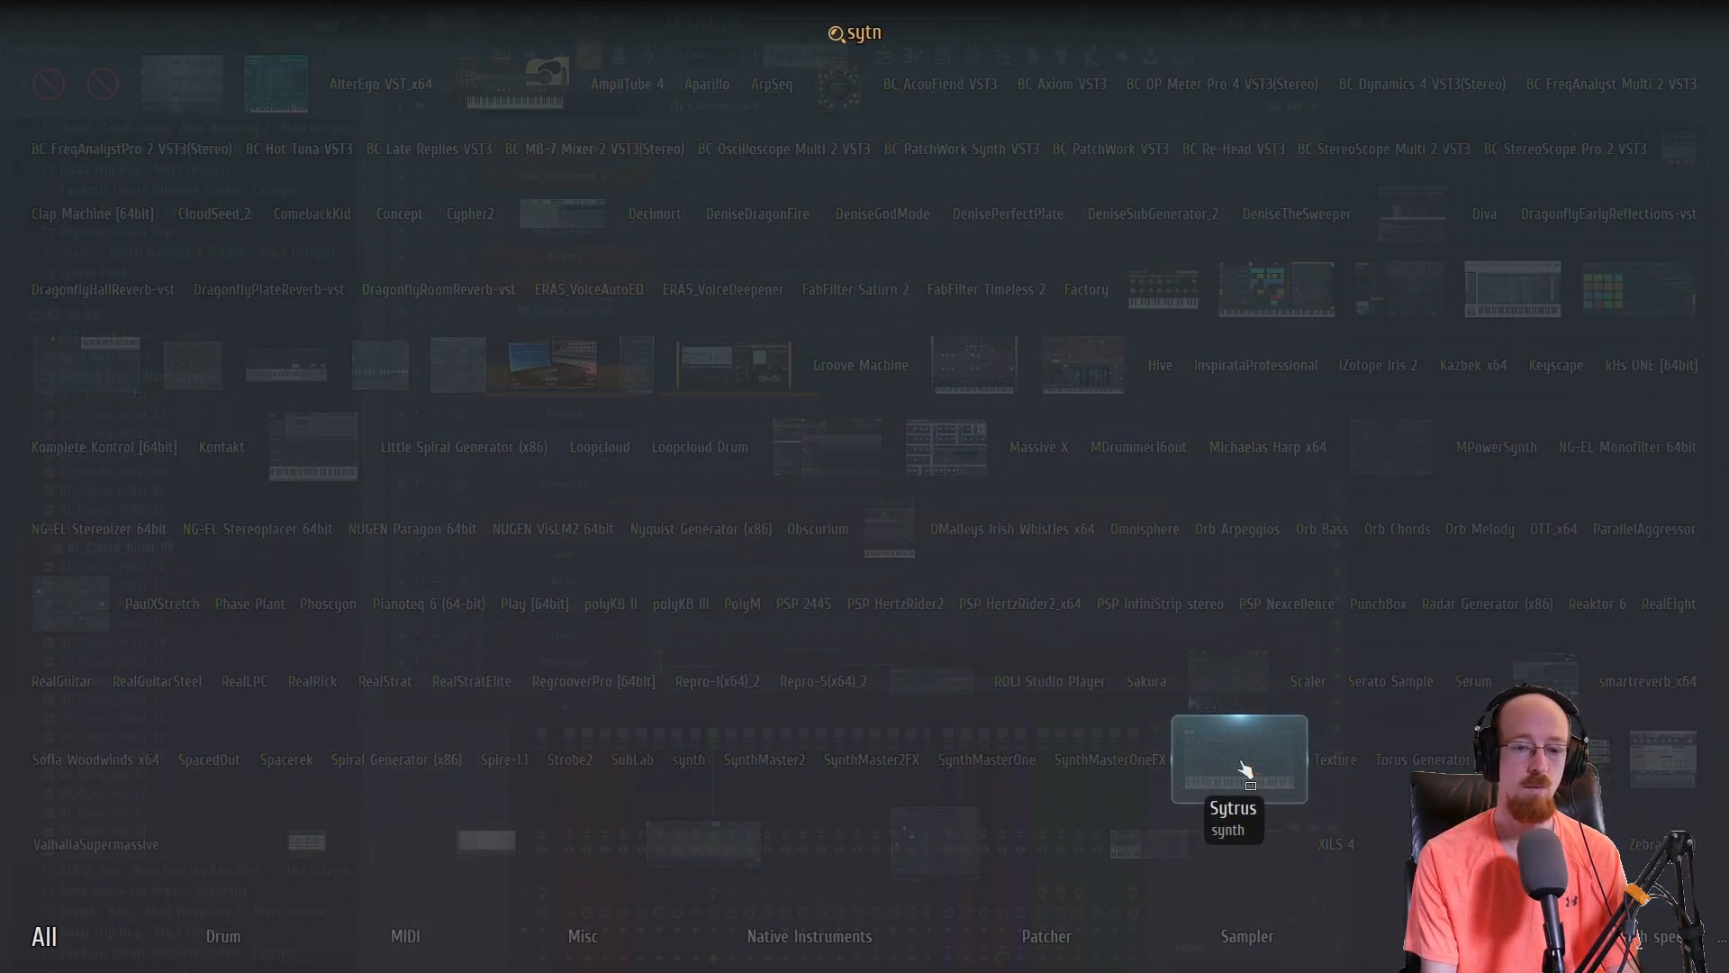
key("BackSpace")
type("y")
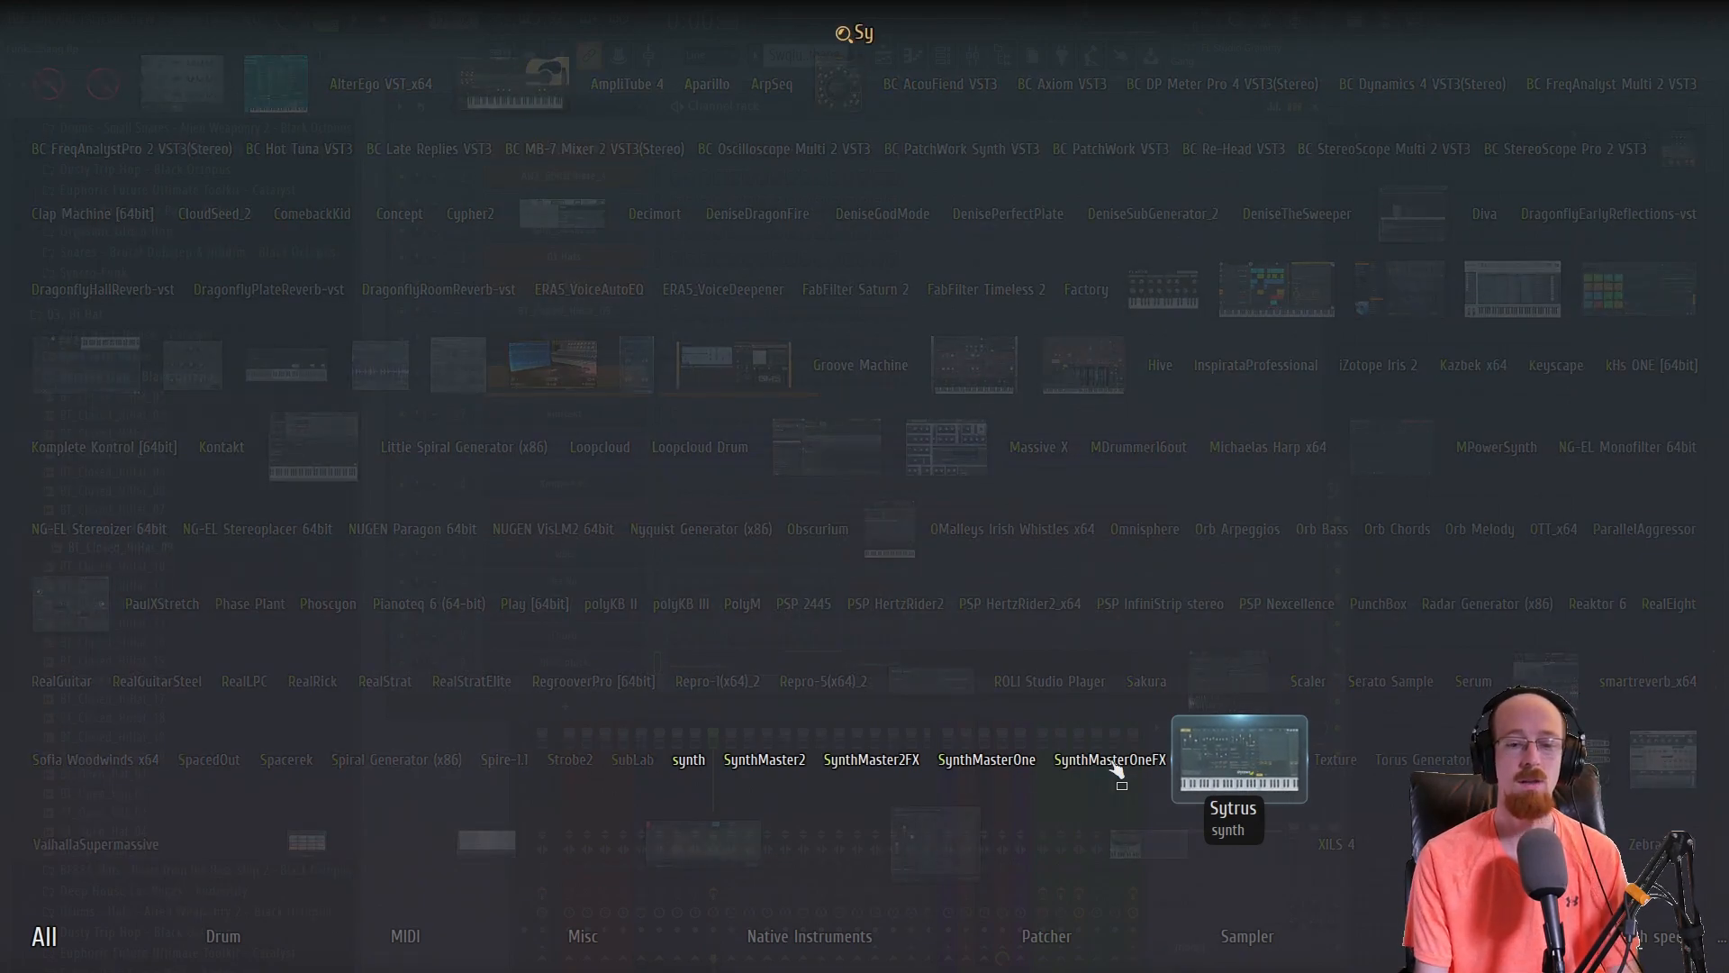
left_click(764, 761)
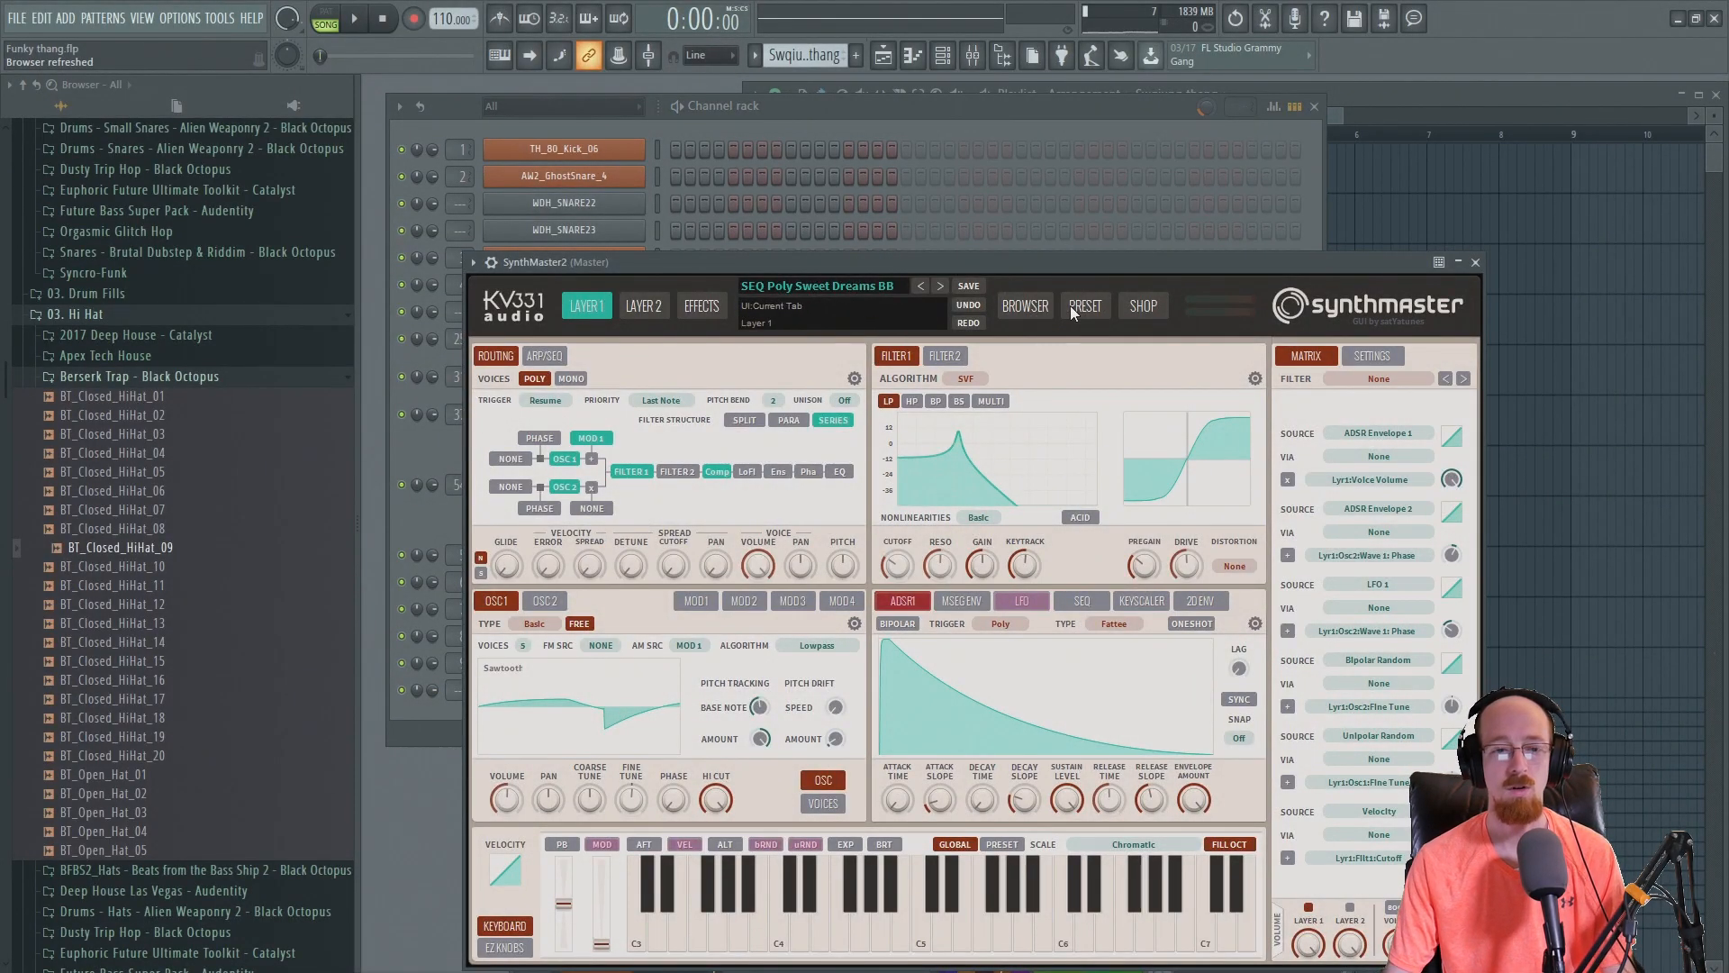
- Filter SynthMaster's presets to the Deep House style and audition DL Master Clock KS, returning to the new synth channel
left_click(1024, 306)
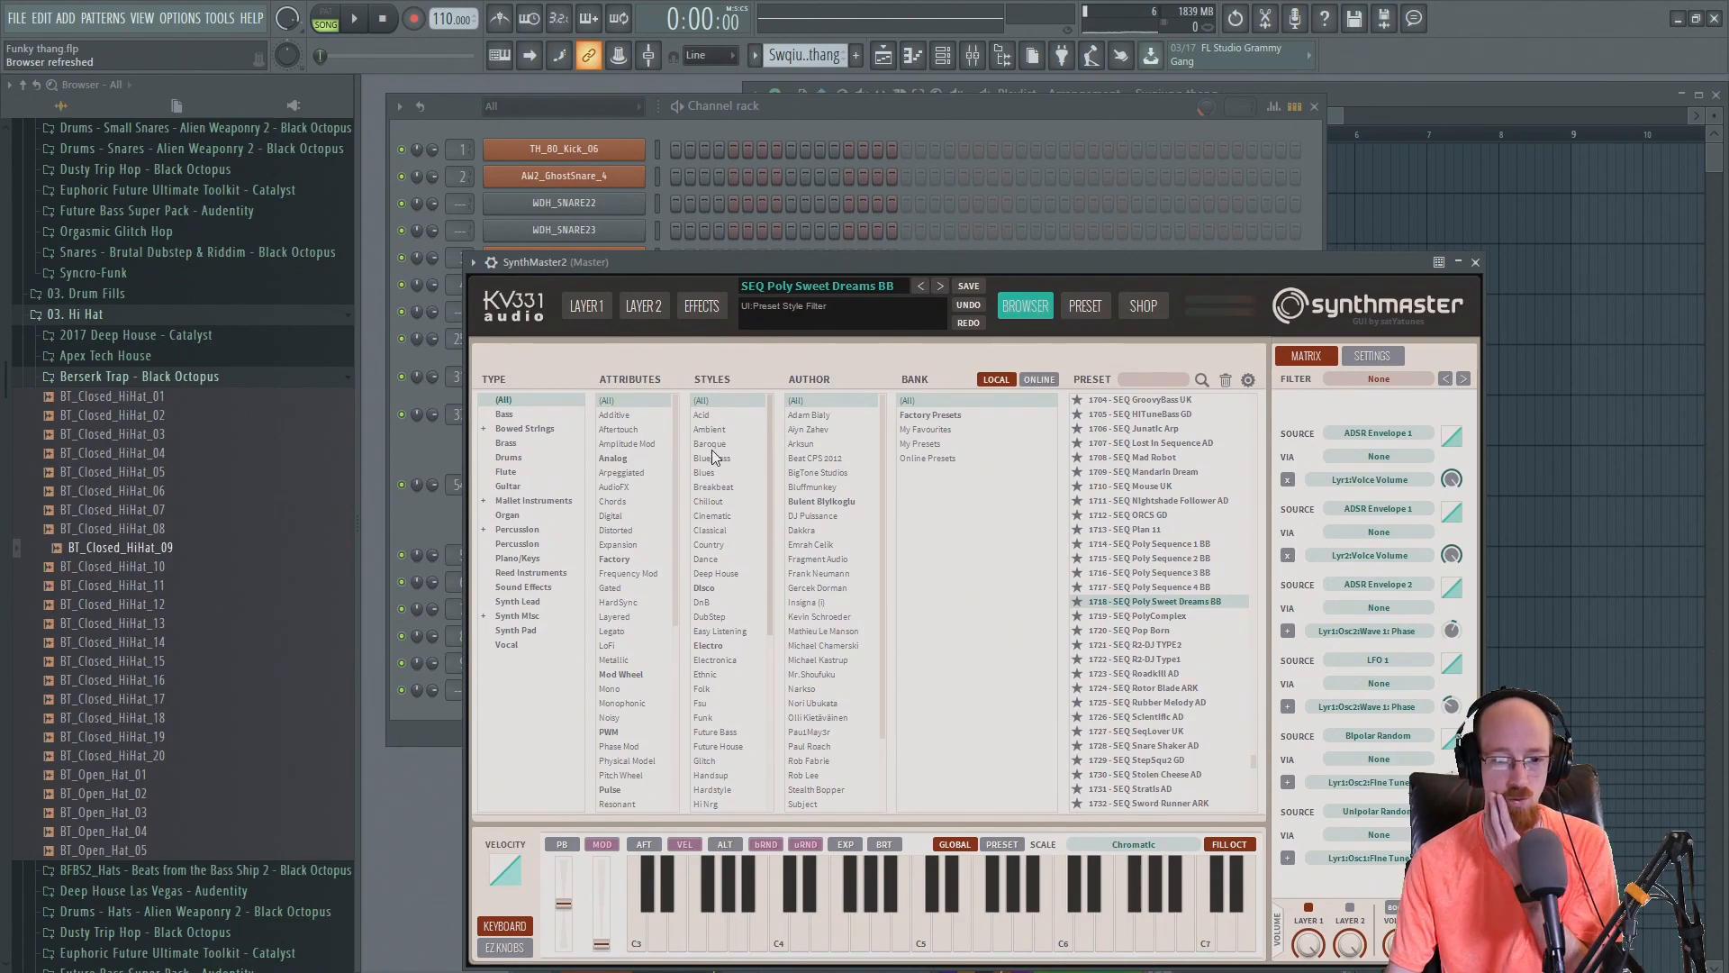
left_click(720, 573)
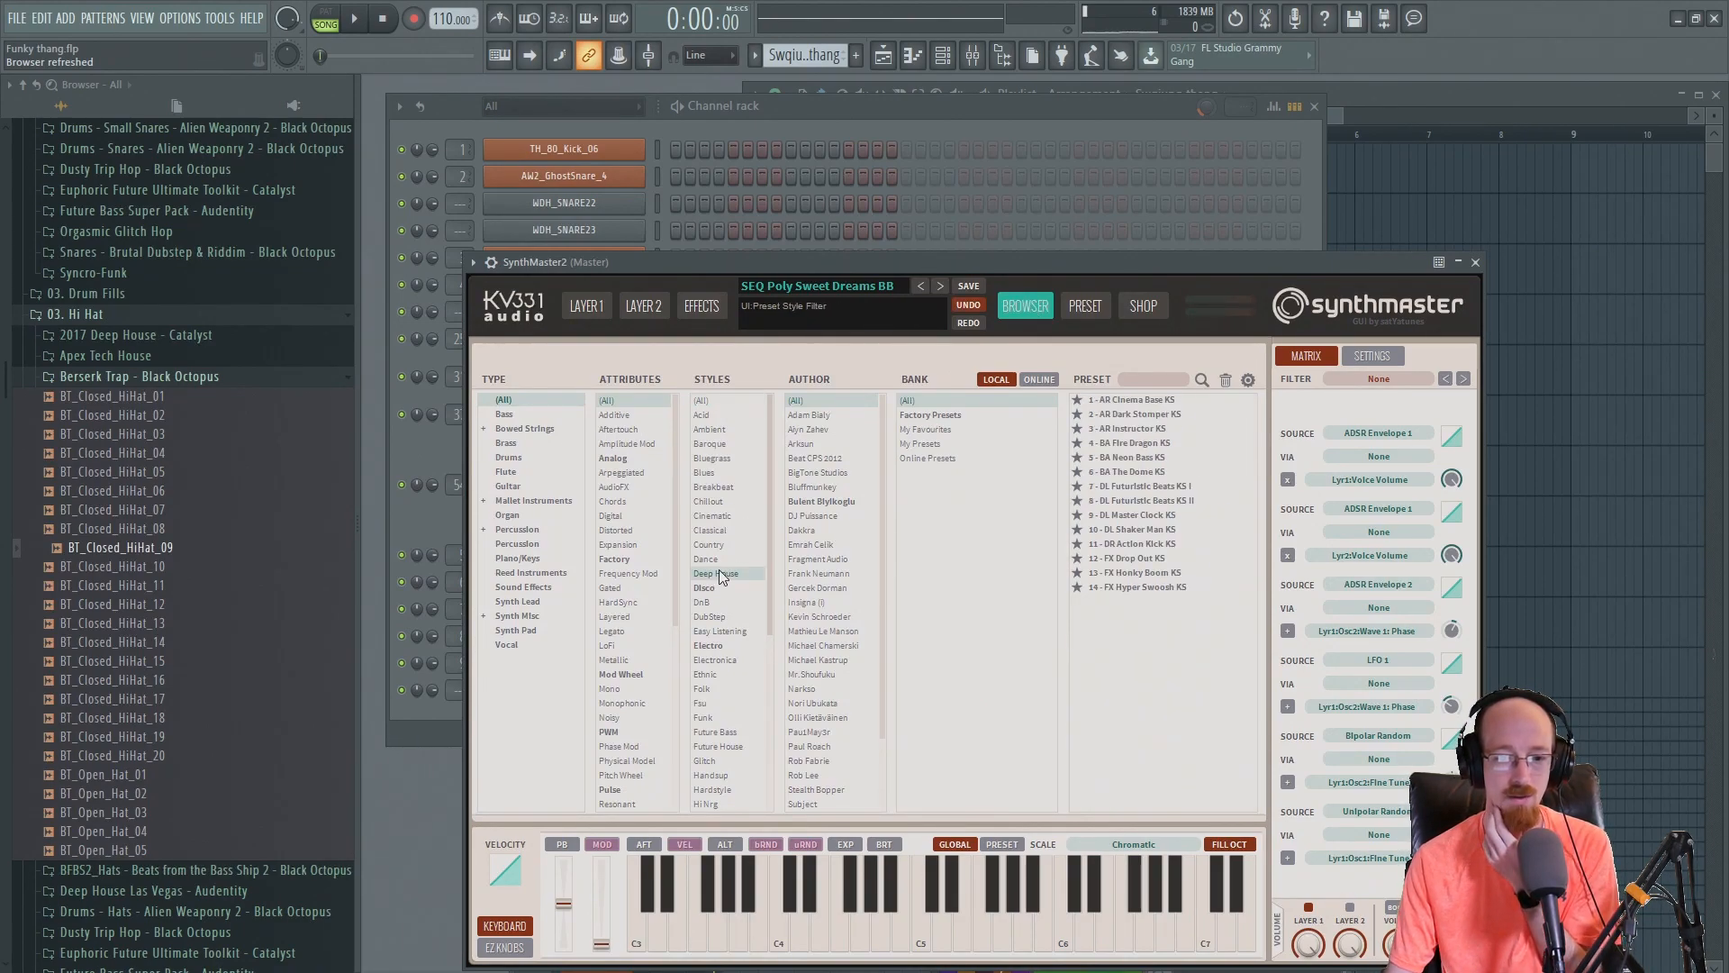
left_click(1158, 512)
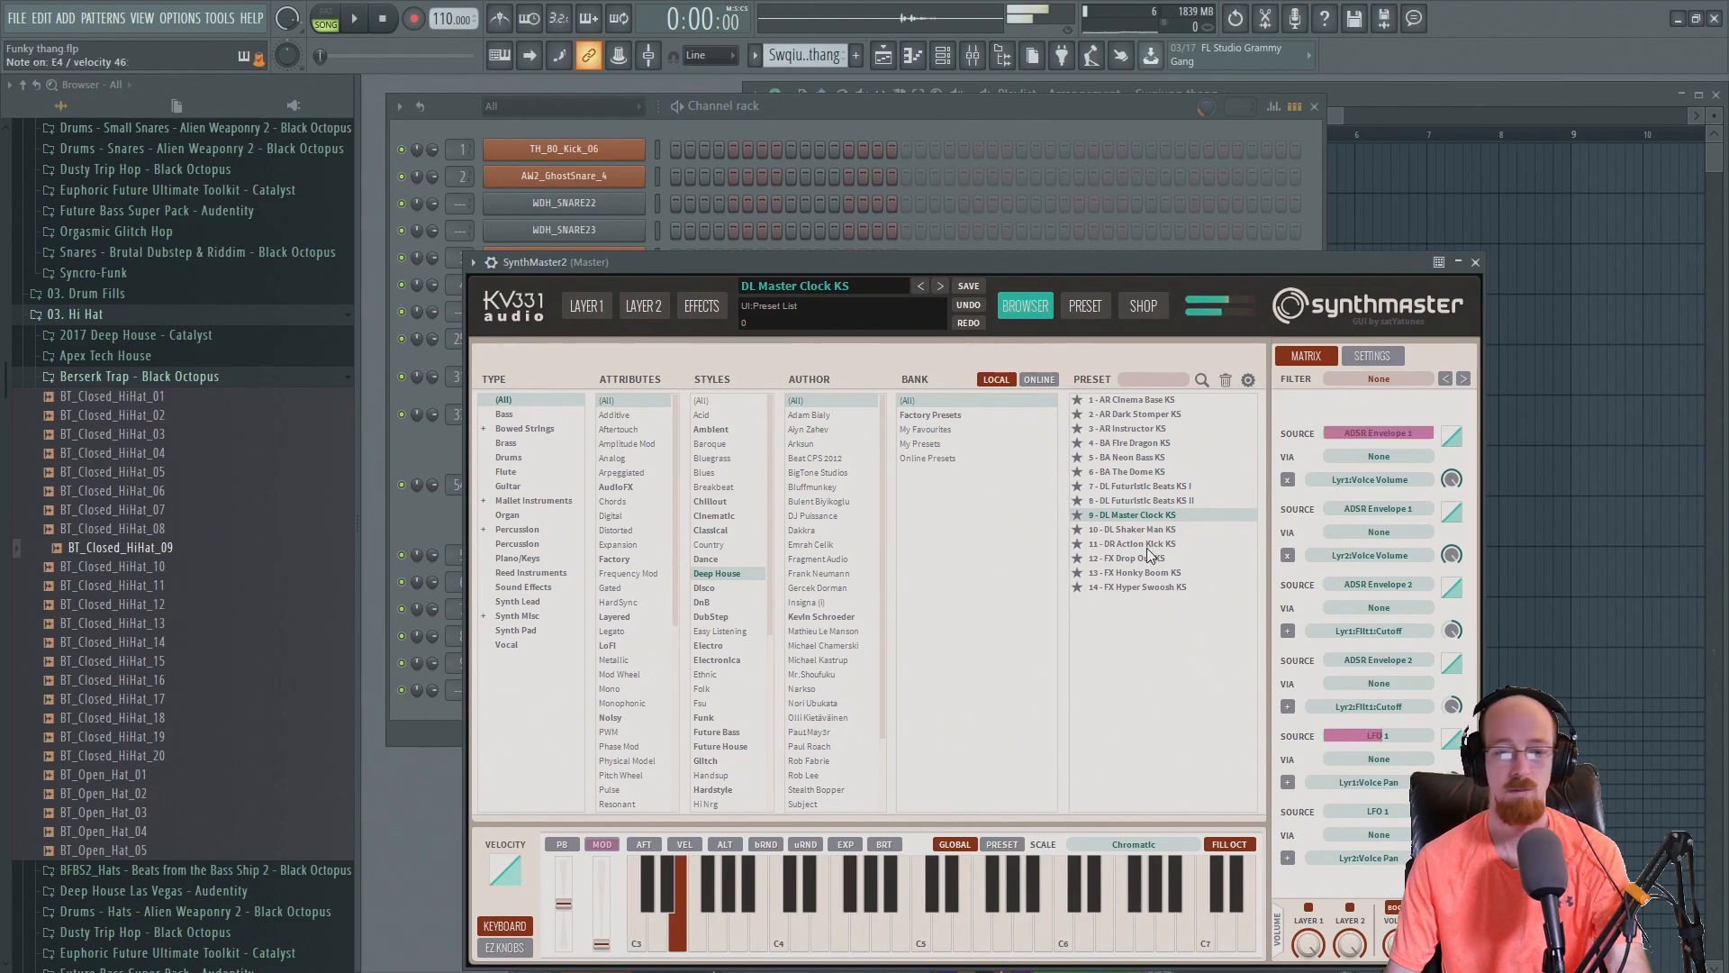
left_click(422, 510)
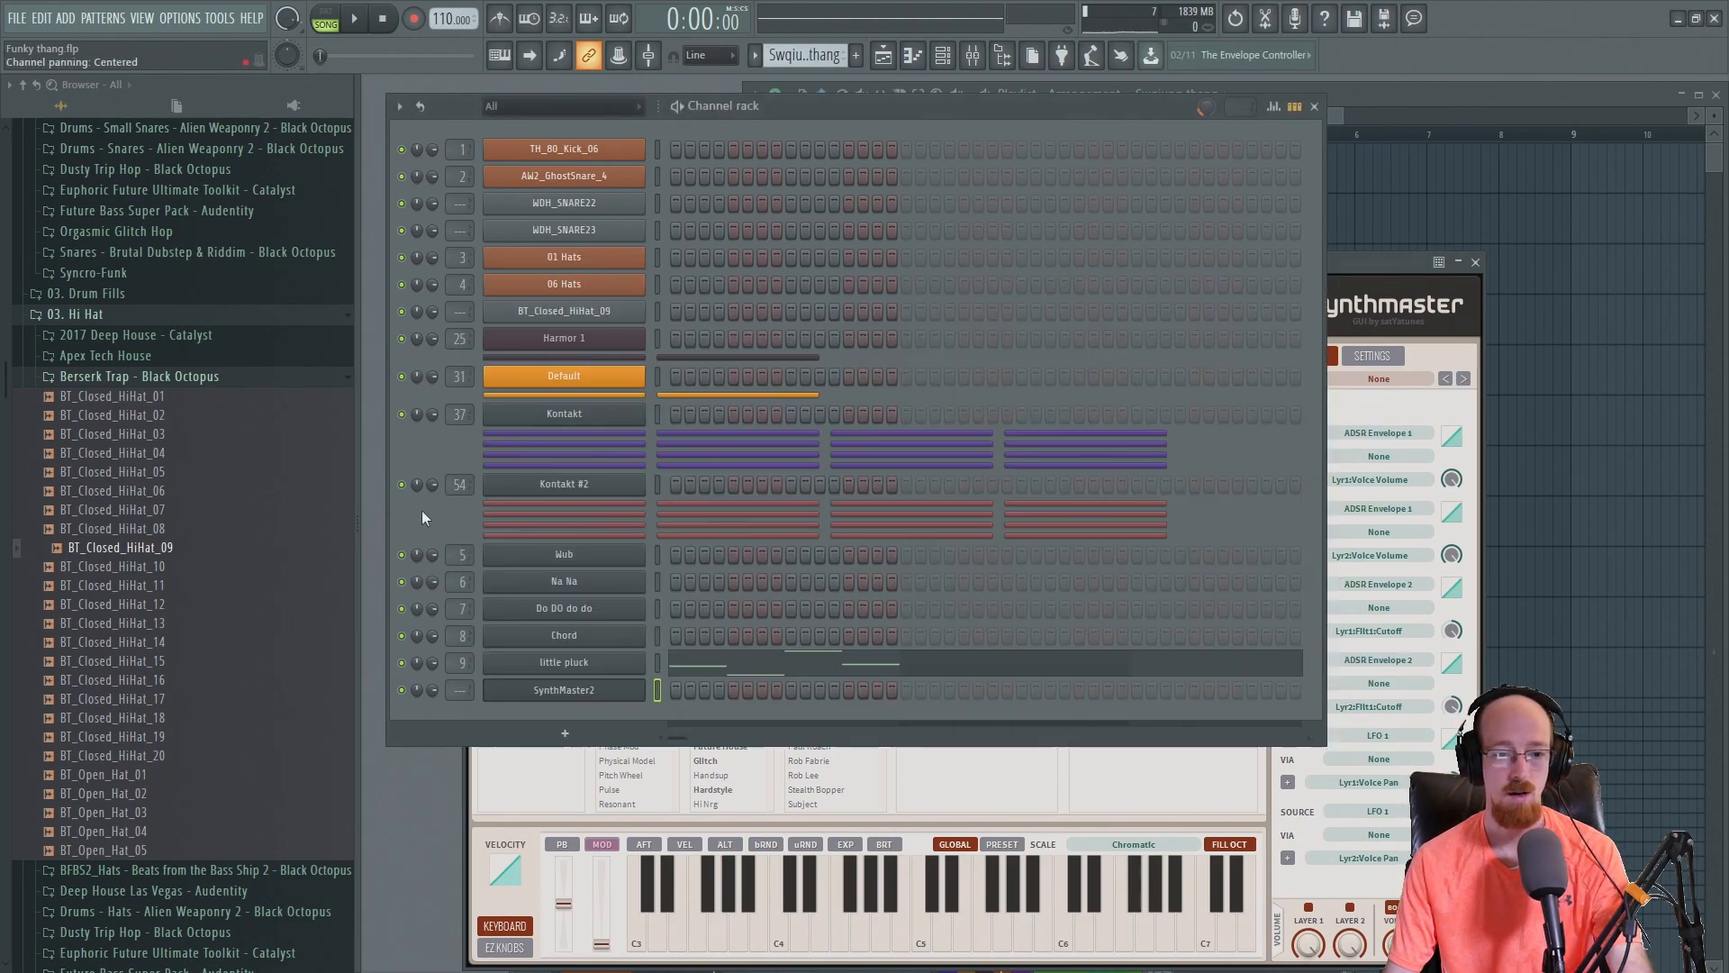
left_click(559, 686)
left_click(559, 687)
- Audition BA Neon Bass KS and other Deep House presets, load AR Cinema Base KS and close the synth
left_click(1132, 530)
left_click(1144, 460)
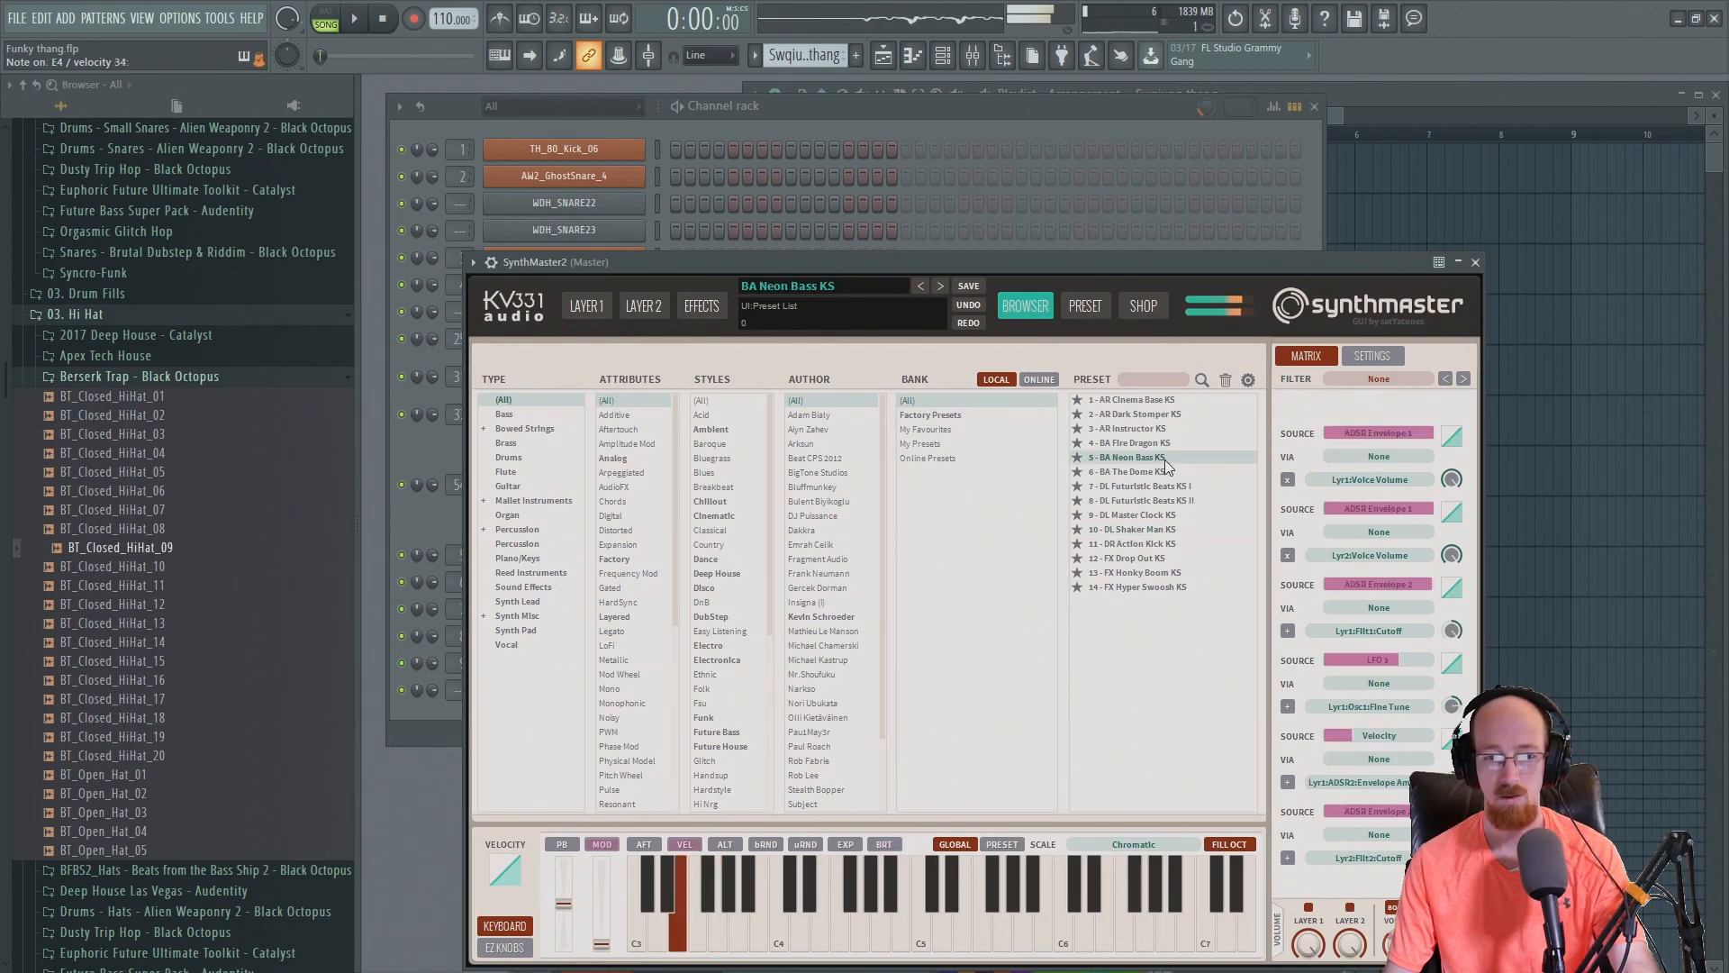
left_click(1128, 474)
left_click(1145, 413)
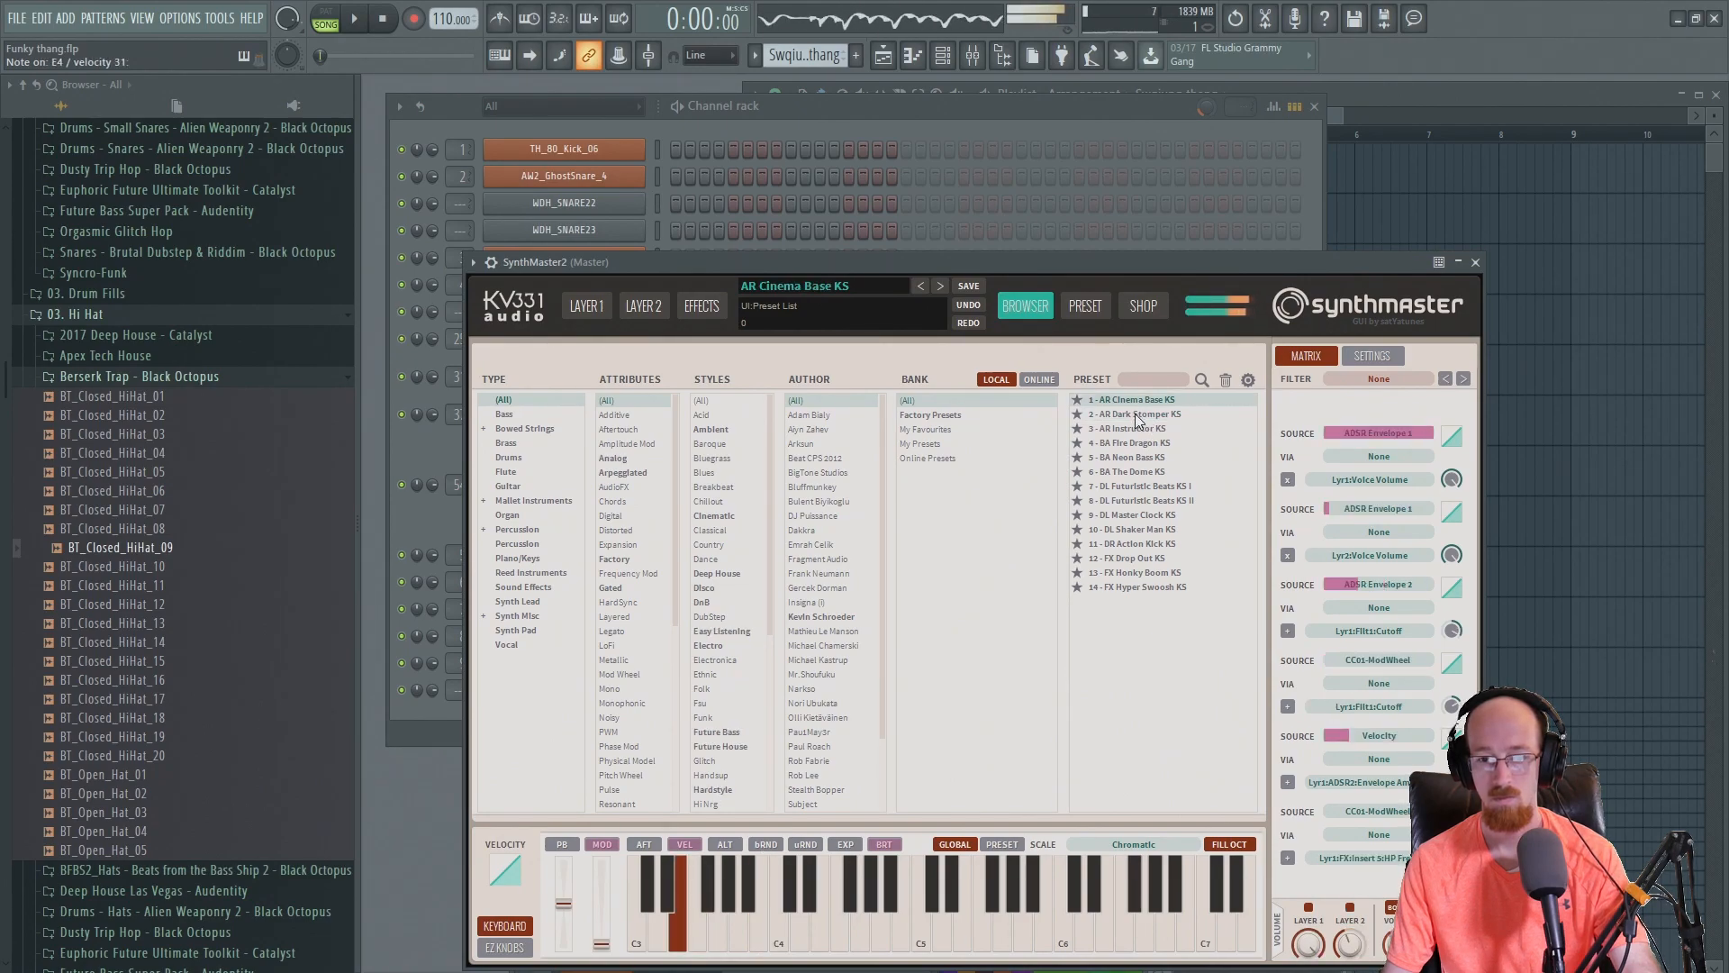
left_click(1132, 399)
left_click(1475, 262)
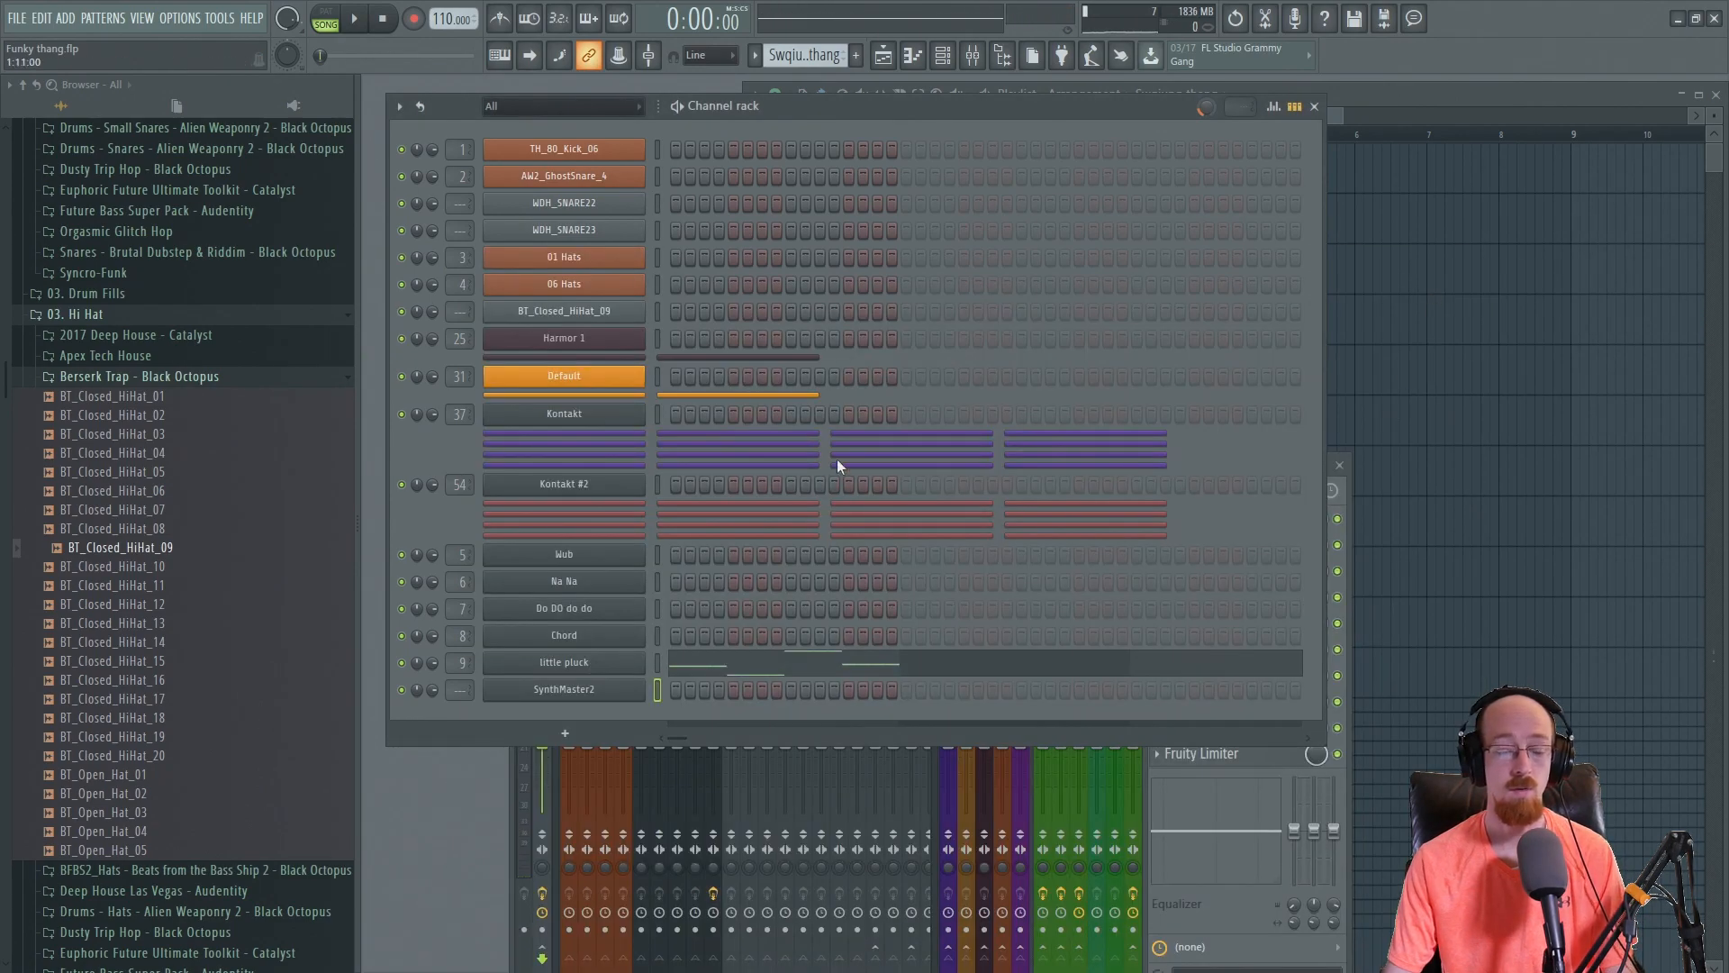
- Add four short ascending notes starting at C5 to the new SynthMaster2 part in Pattern 3, following the ghost notes
left_click(1401, 97)
left_click(1044, 133)
key("space")
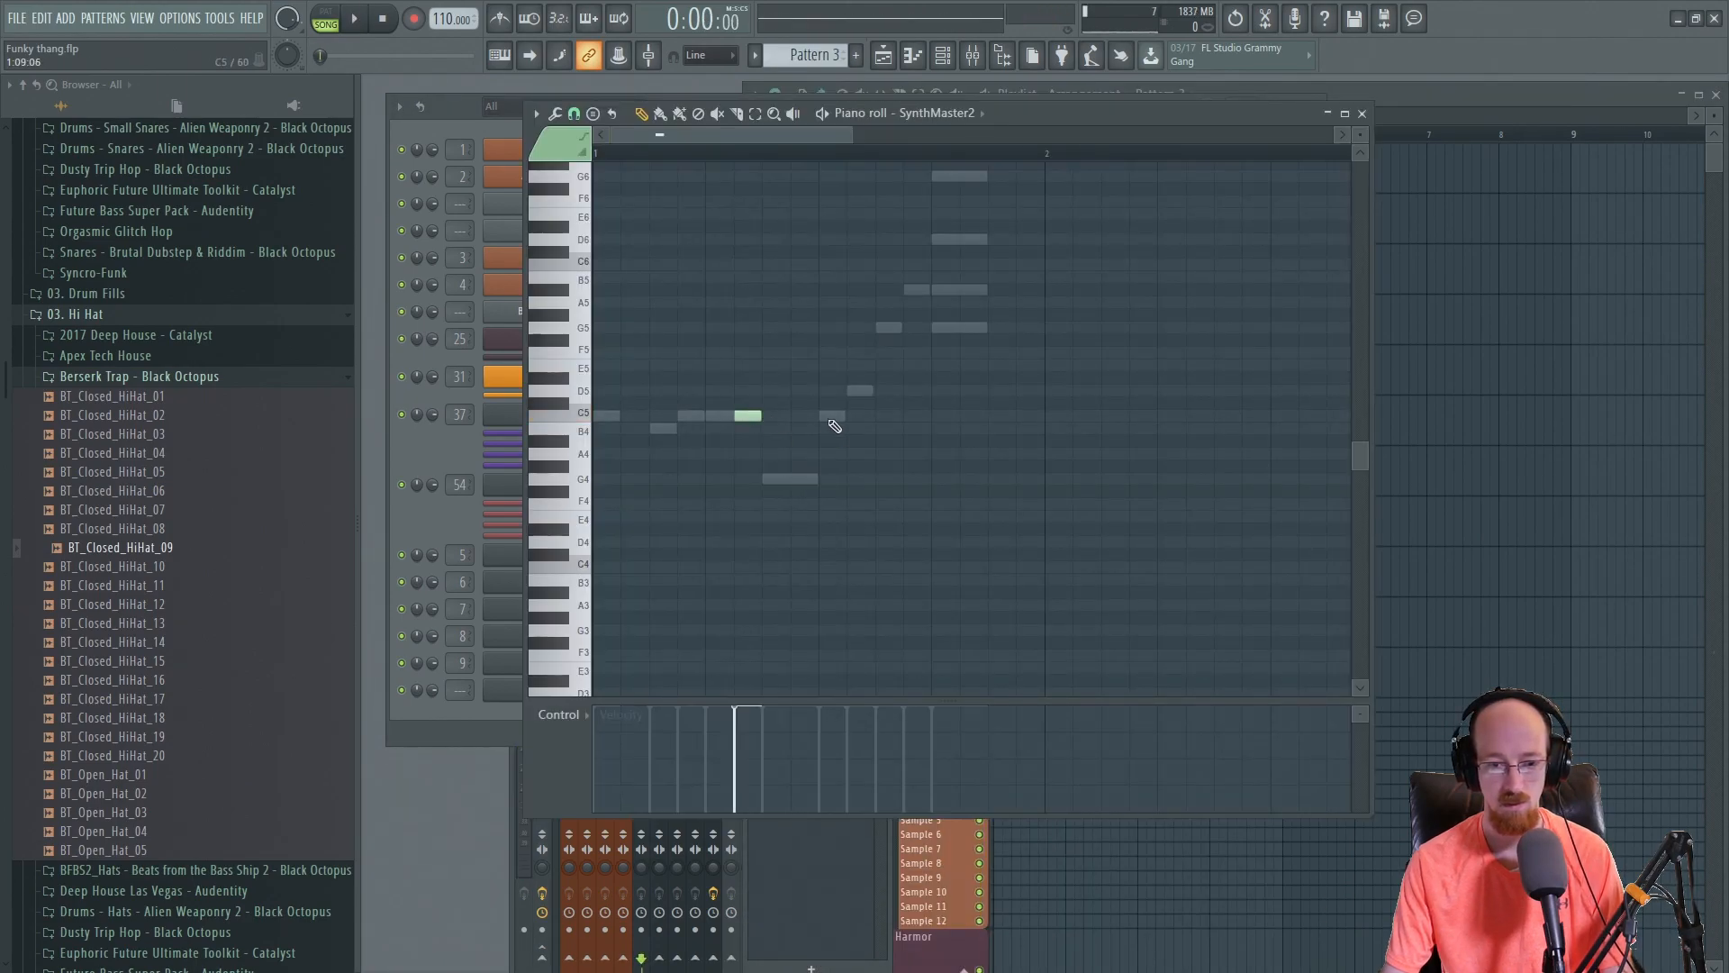
left_click(830, 418)
left_click(857, 390)
left_click(888, 327)
left_click(915, 290)
- Transpose the four ascending notes down two octaves, checking them in playback, and return to the playlist
left_click_drag(924, 235, 808, 458)
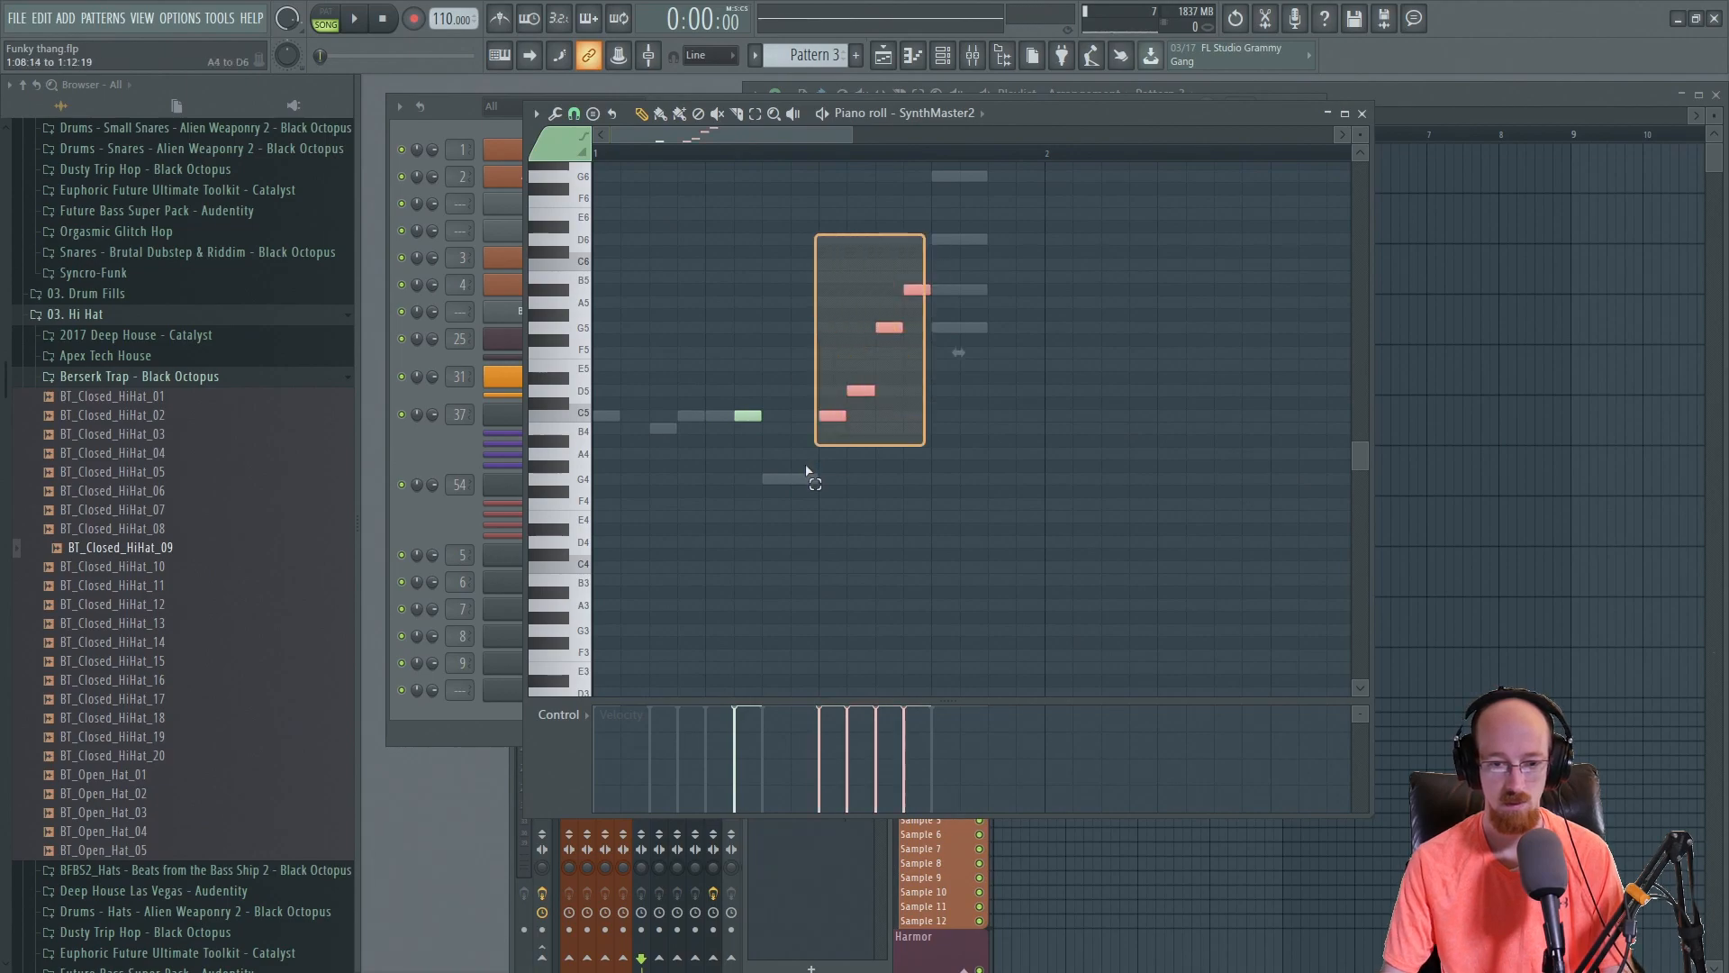
key("shift+Down")
key("space")
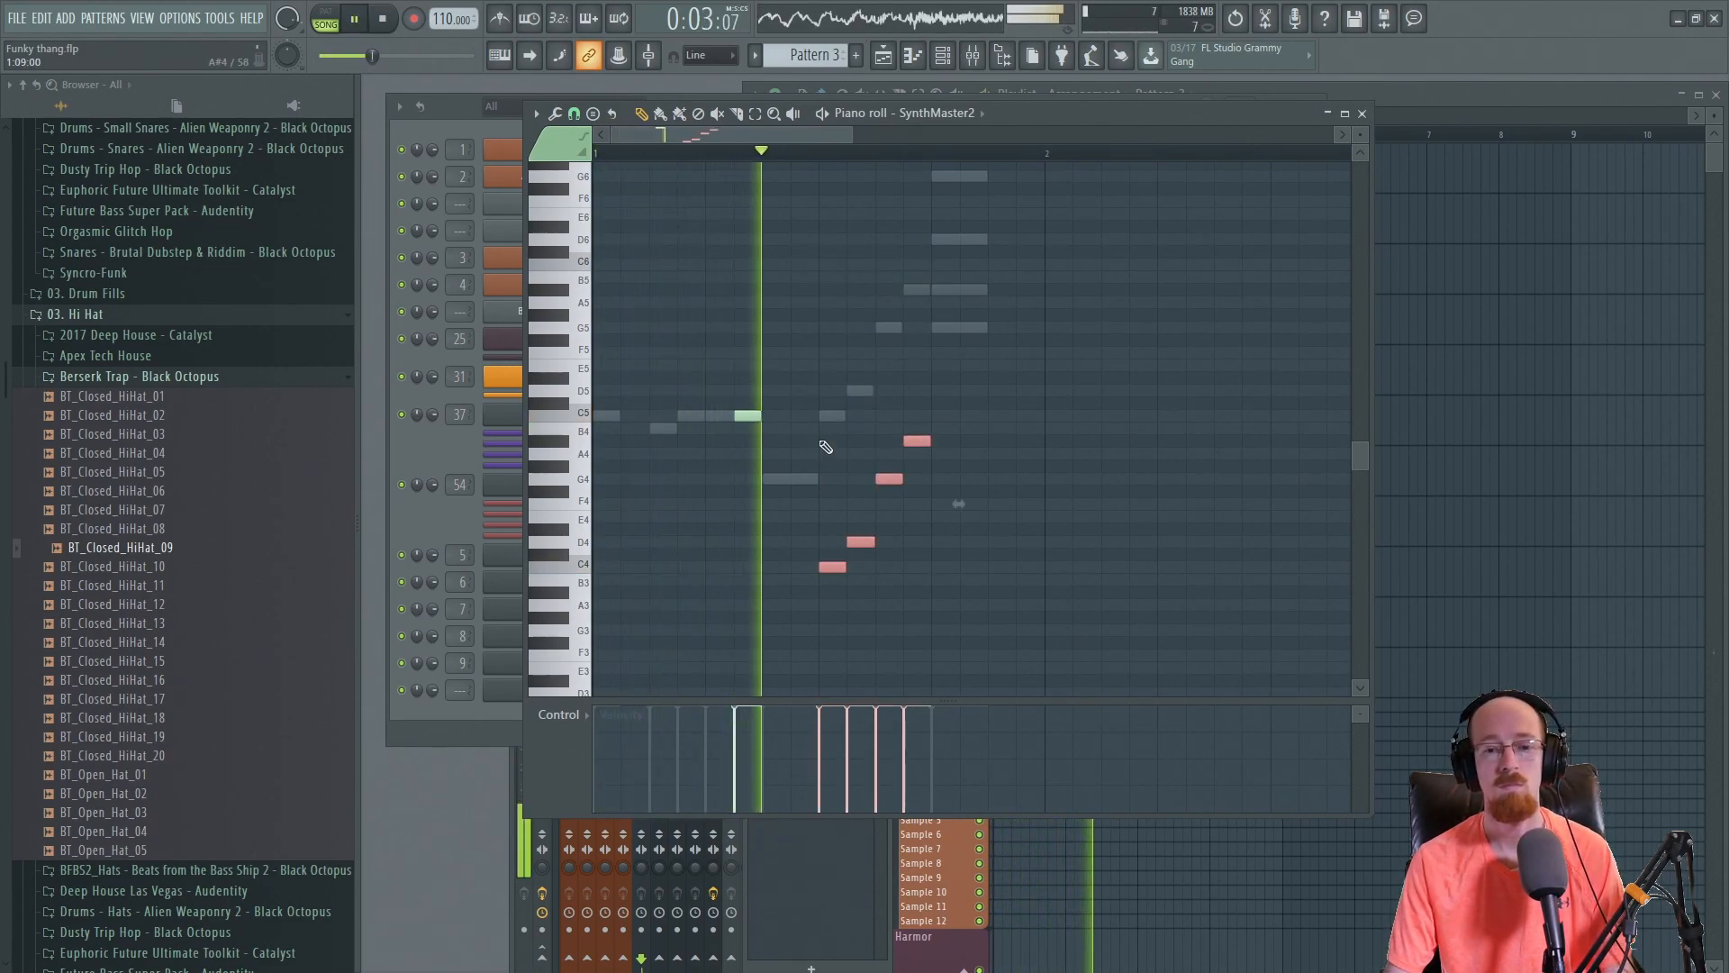
key("shift+Down")
key("space")
left_click(781, 437)
left_click(1461, 100)
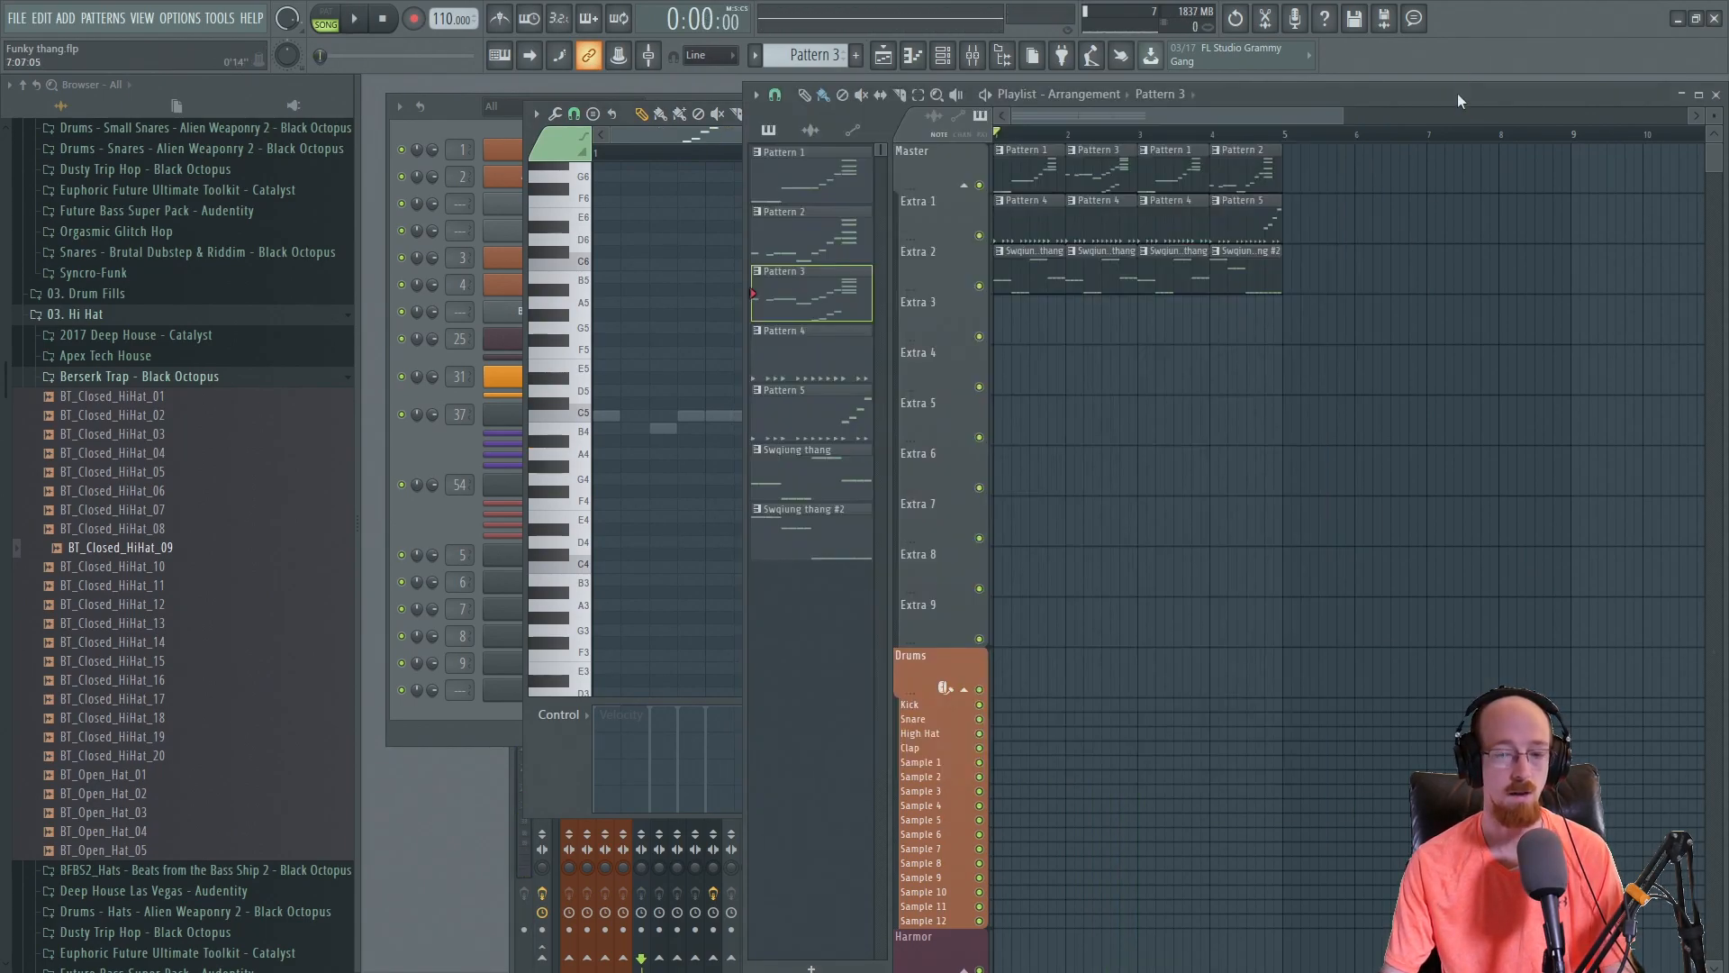
- Check Pattern 1's notes in the piano roll, play the arrangement and reselect Pattern 3
left_click(1021, 168)
left_click(653, 568)
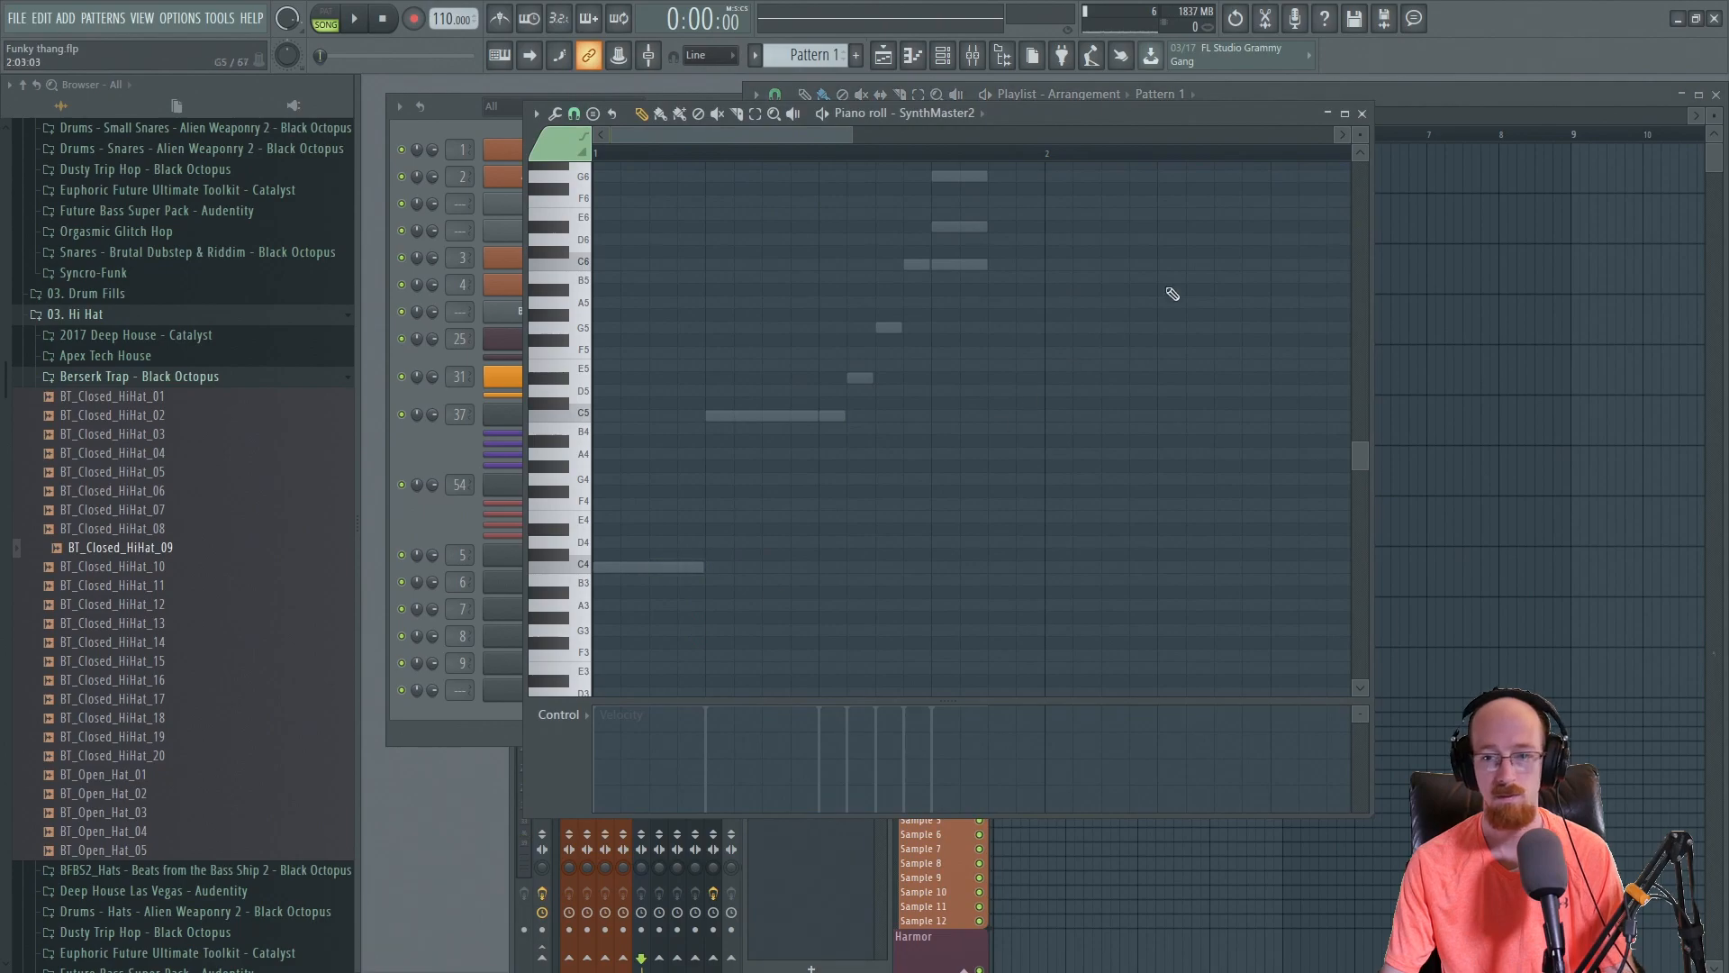
key("space")
left_click(1441, 113)
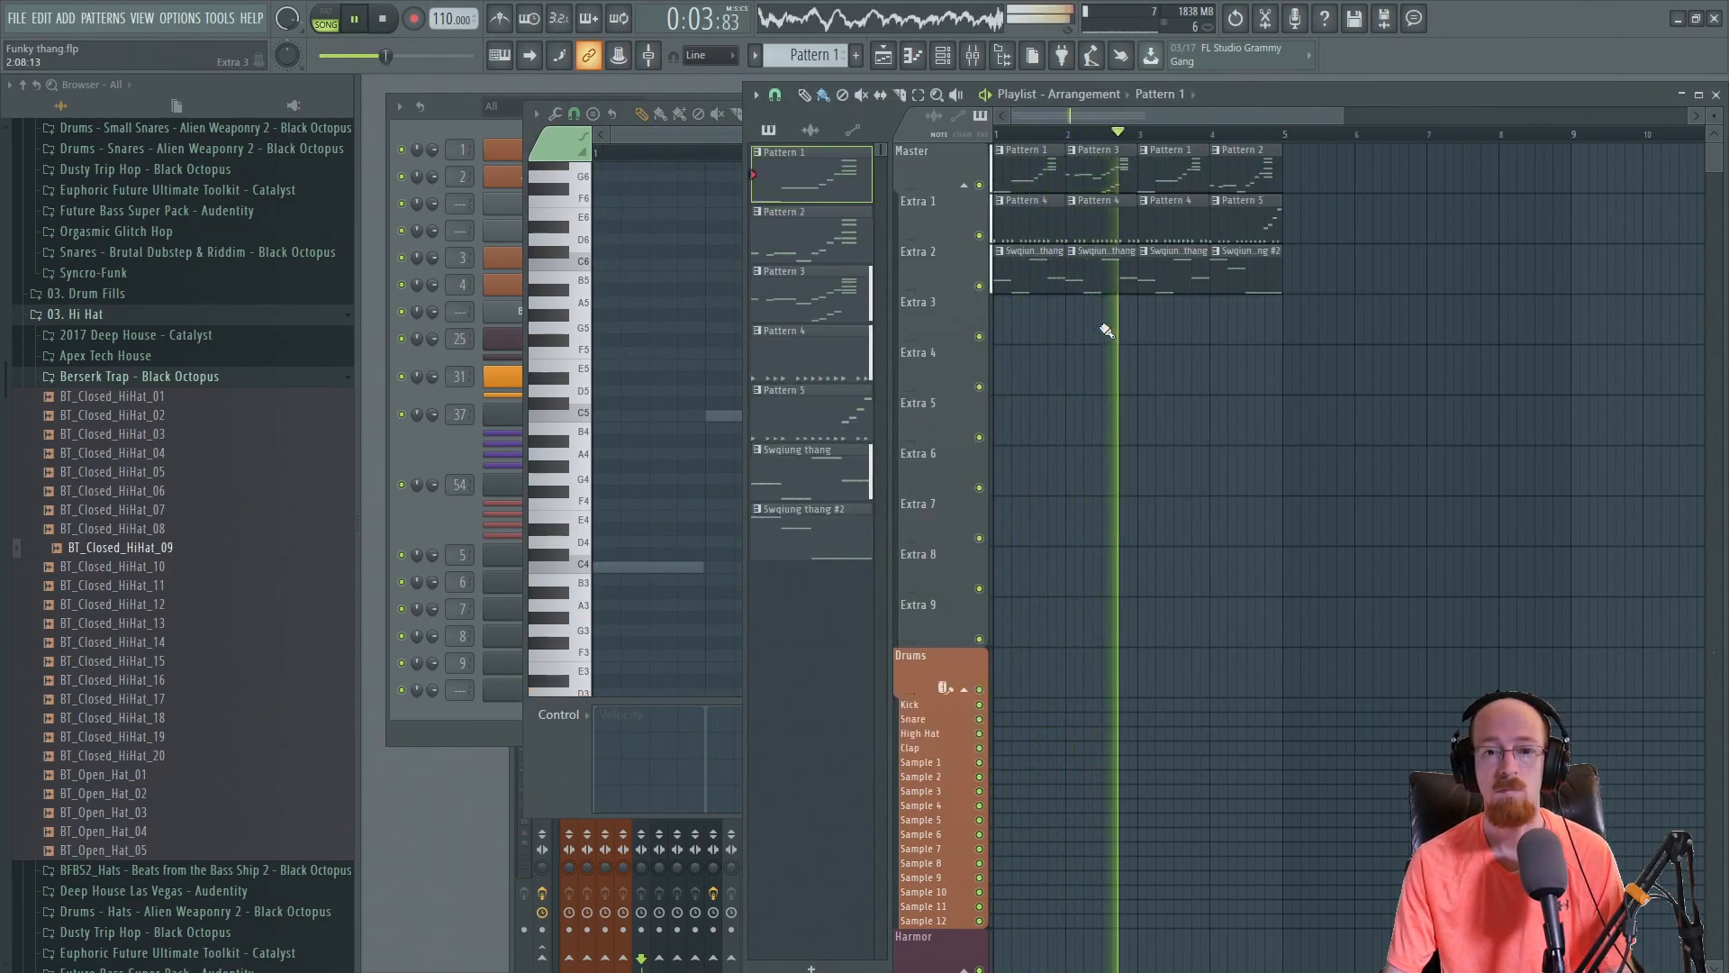
key("space")
left_click(1097, 176)
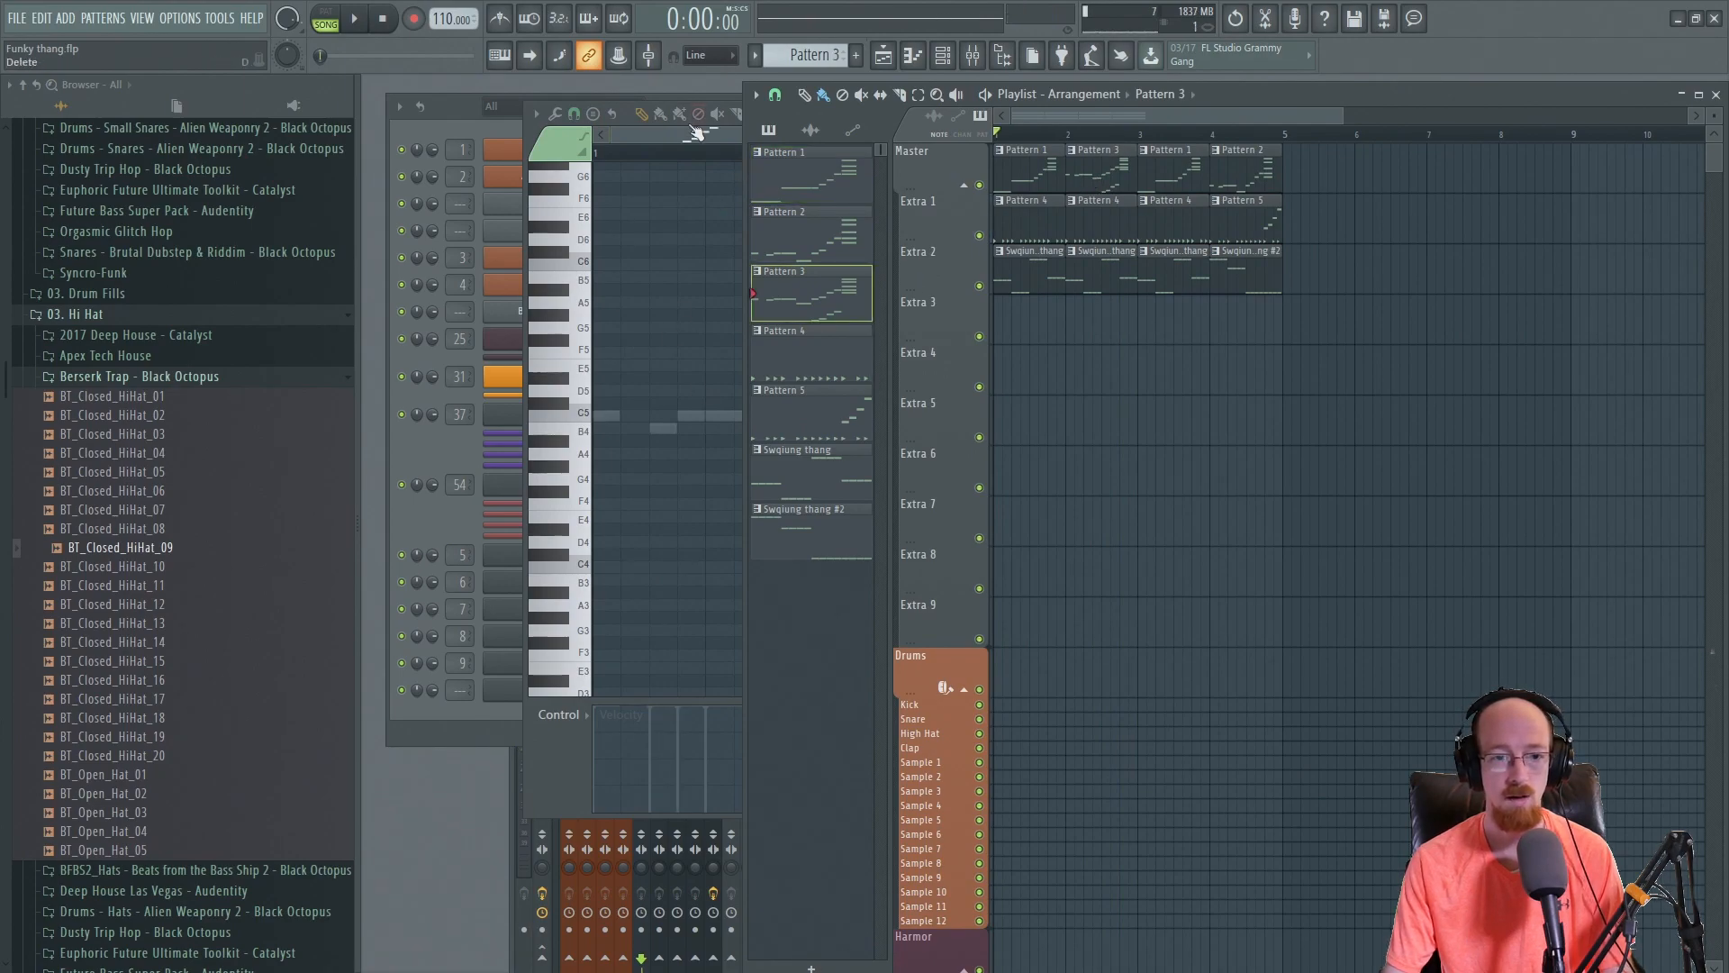
- Raise Pattern 3's four SynthMaster2 notes by one octave, play the arrangement and close the piano roll
left_click(691, 127)
scroll(860, 500, "down", 3)
left_click_drag(982, 399, 804, 630)
key("ctrl+Up")
key("space")
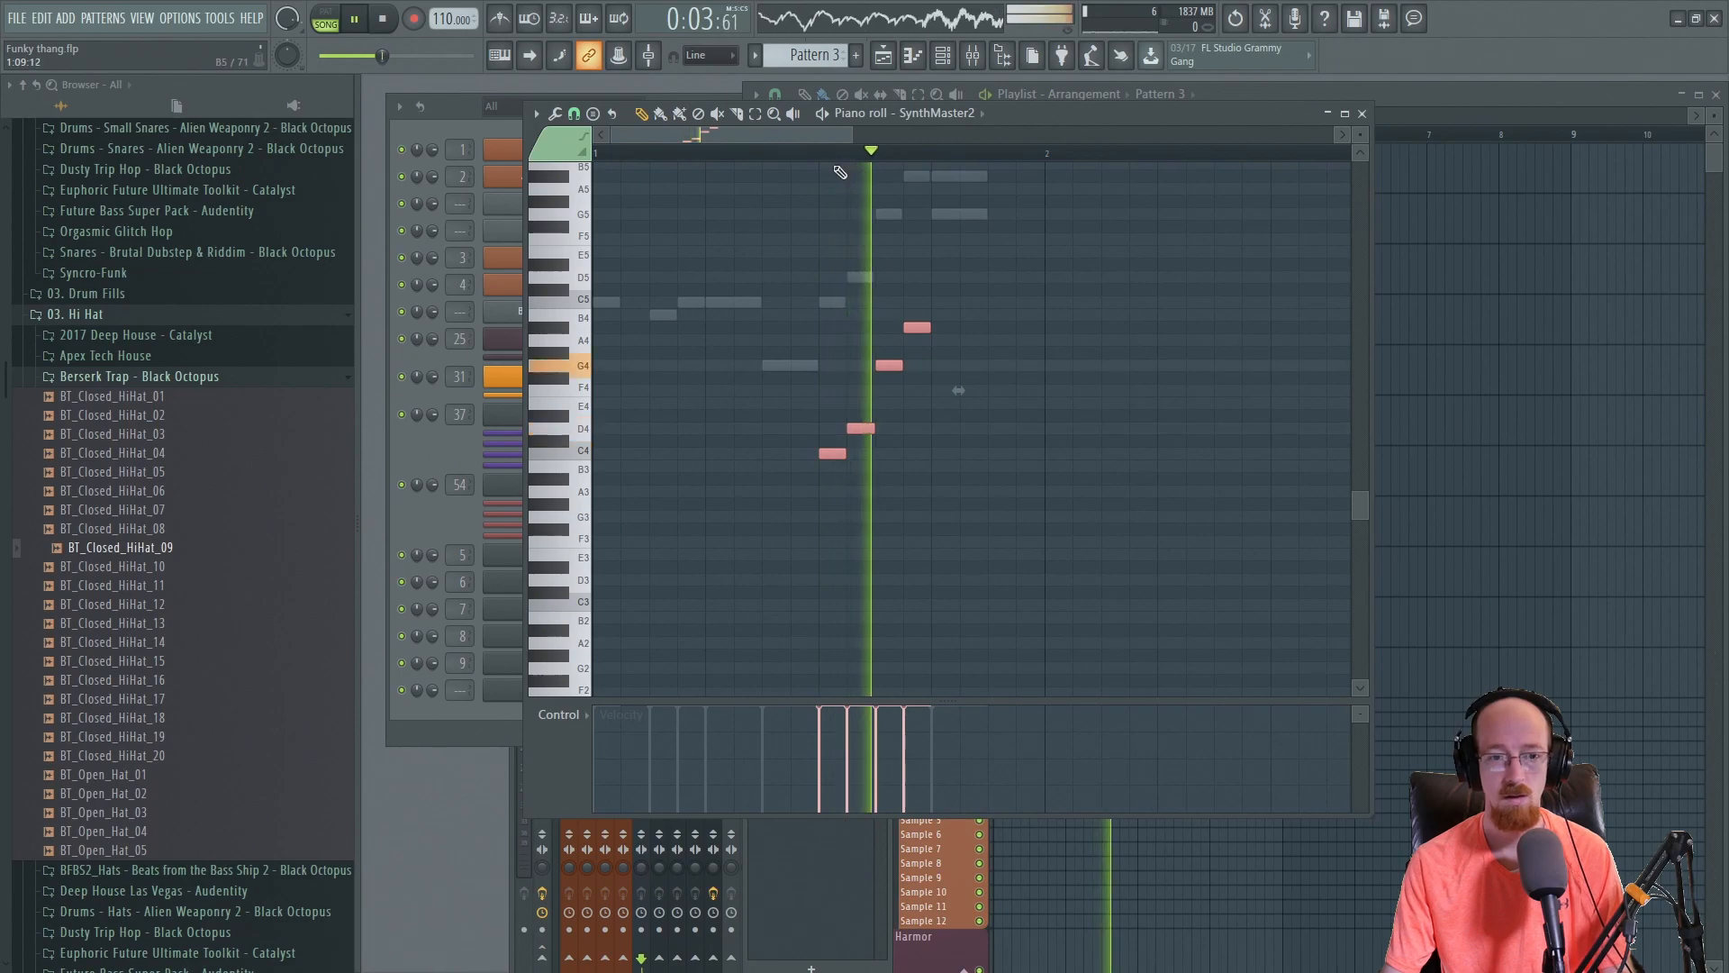
left_click(1362, 114)
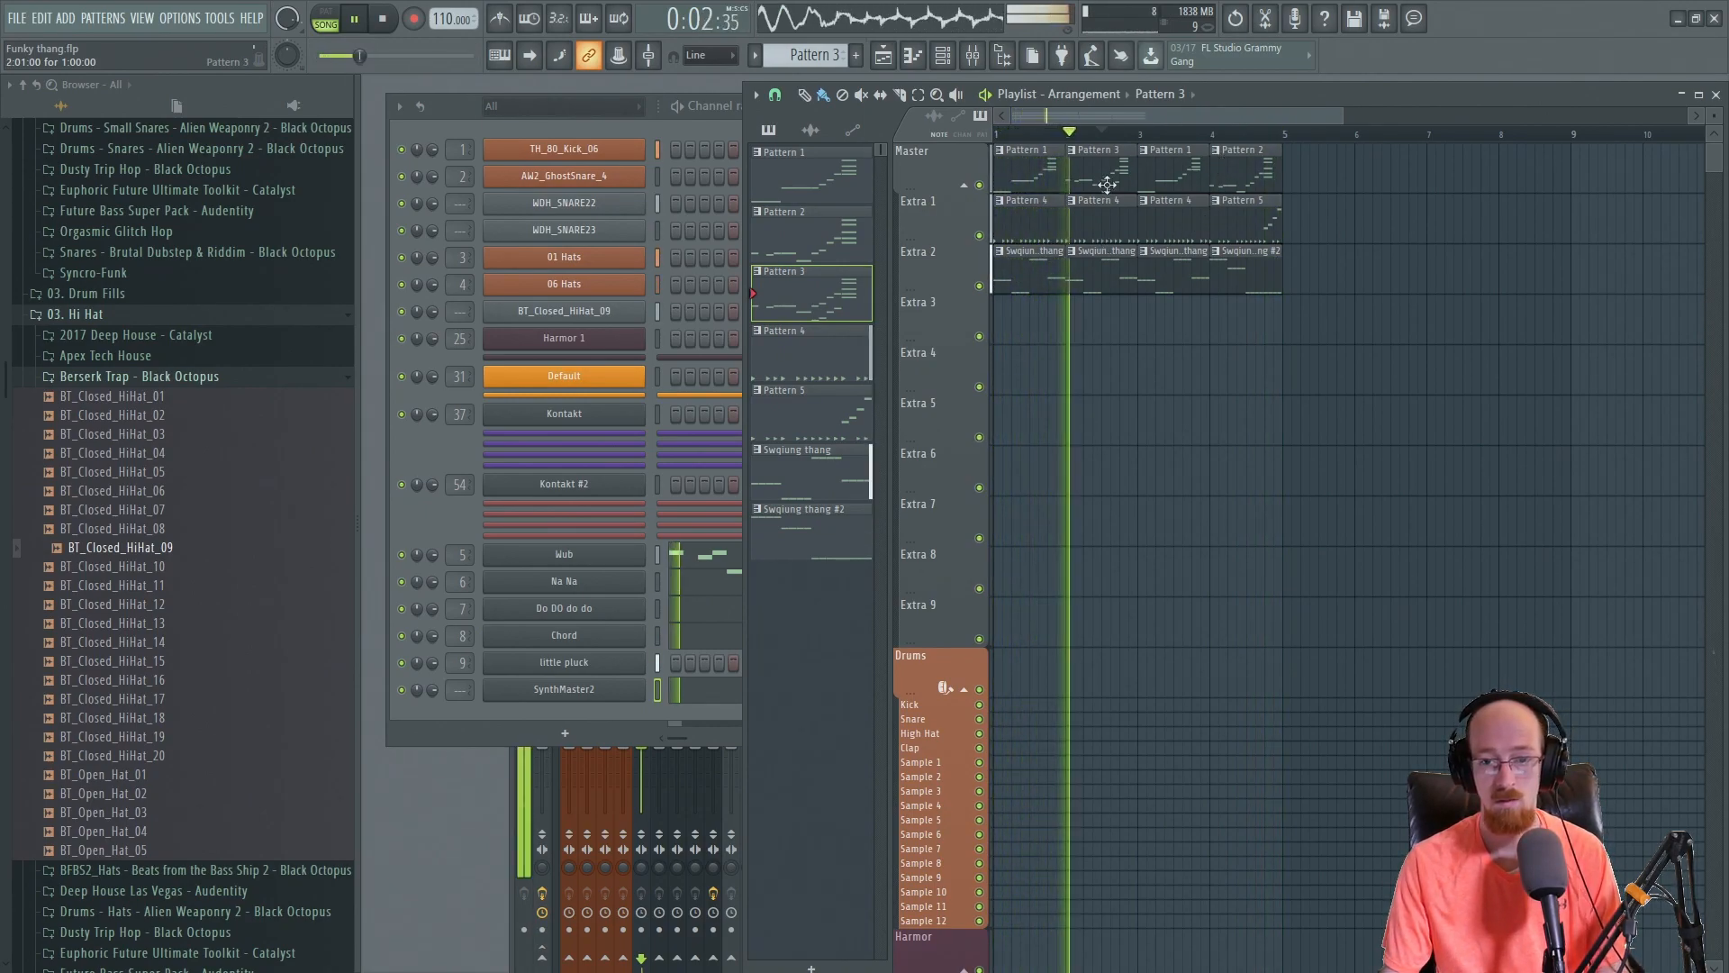
- Replace the Pattern 2 clip in bar 4 of the playlist with a Pattern 3 clip
left_click(1243, 174)
key("space")
right_click(1235, 185)
left_click(1090, 174)
left_click(1230, 167)
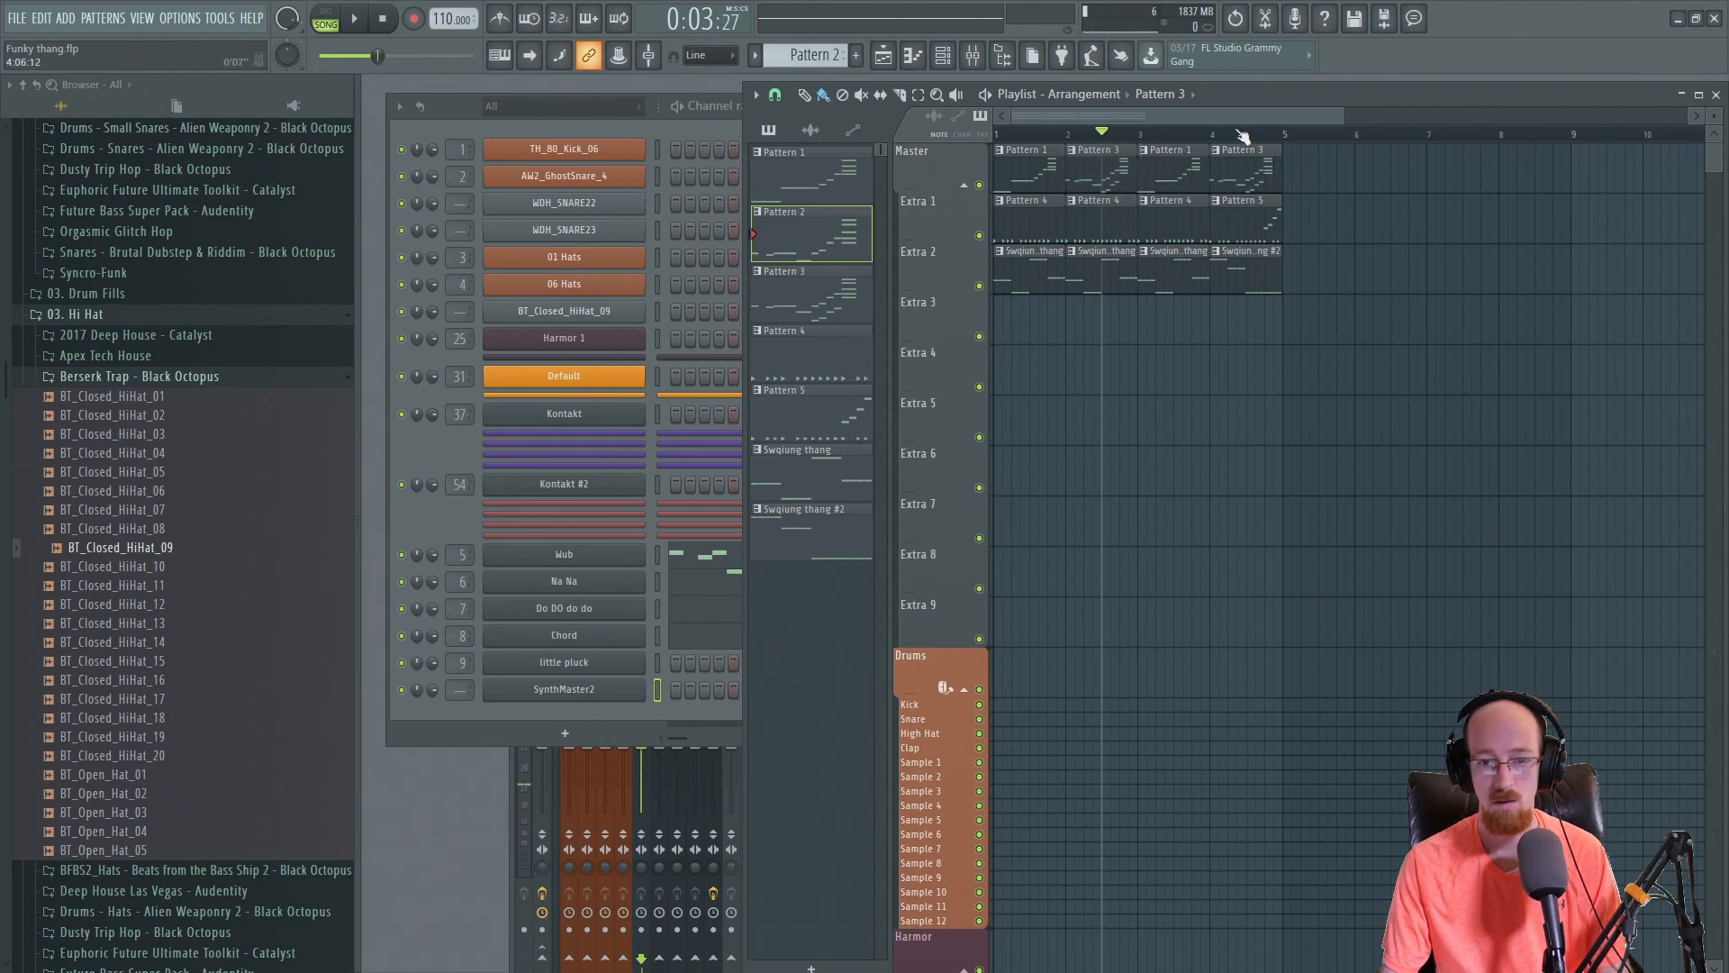
- Duplicate the four-bar arrangement and delete the copied clips from bars 5 to 8
left_click_drag(1248, 157, 1240, 165)
scroll(1250, 167, "down", 1)
key("ctrl+b")
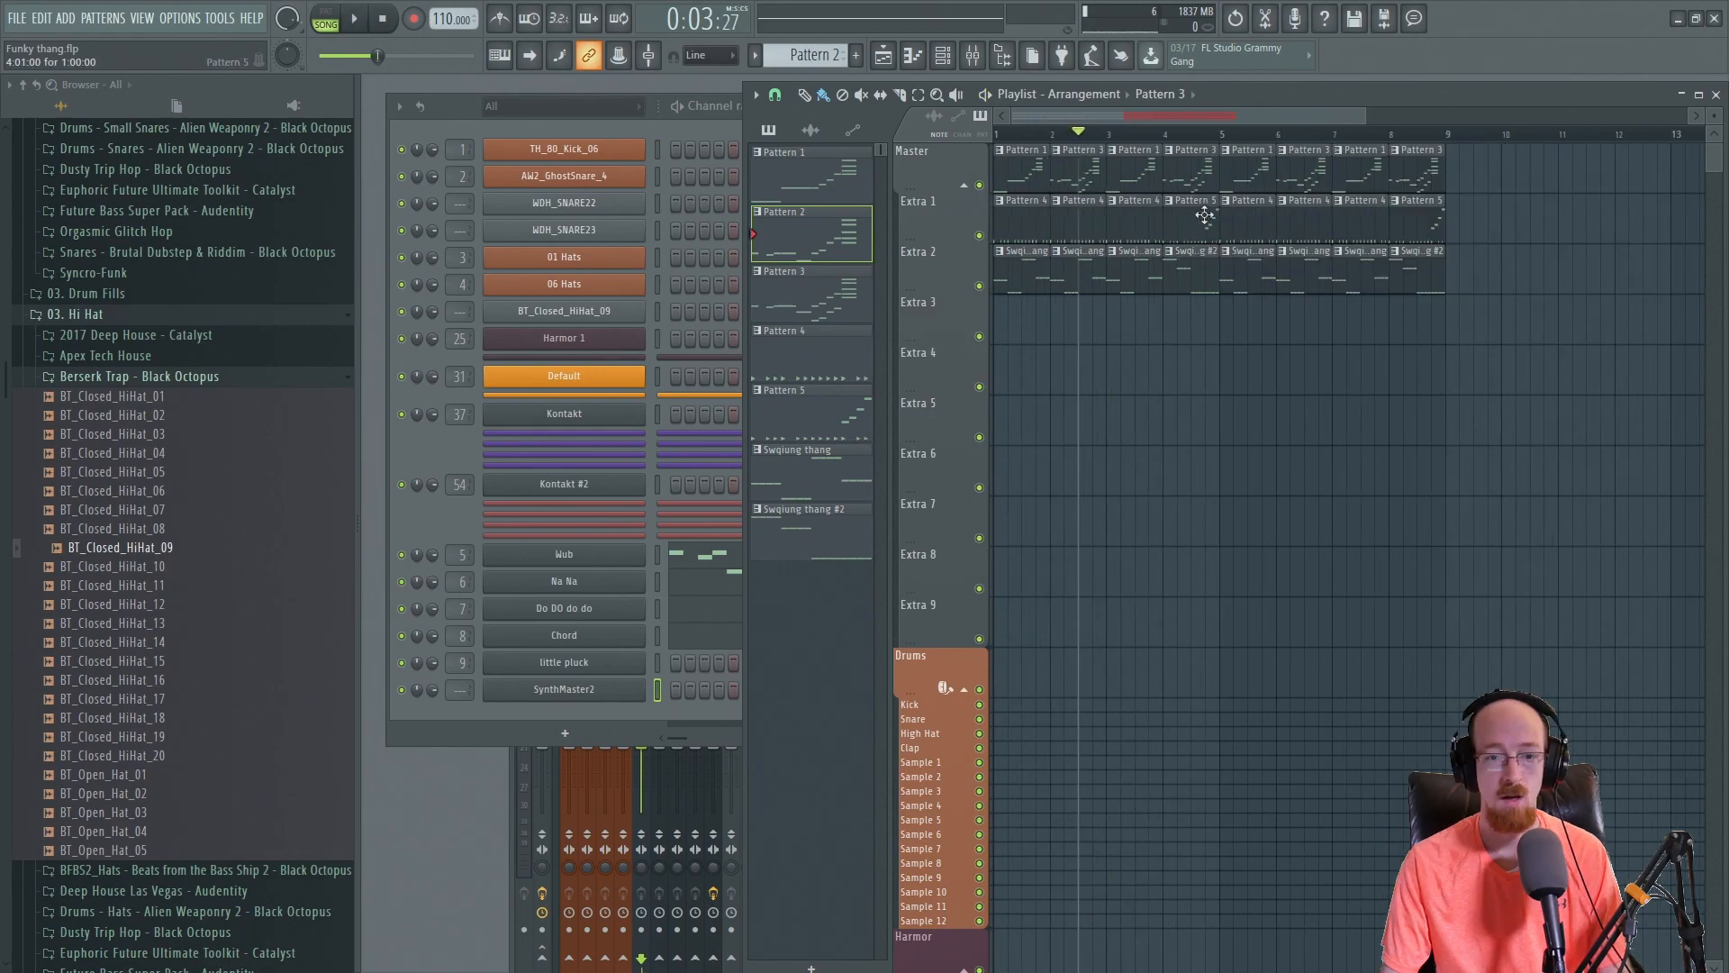
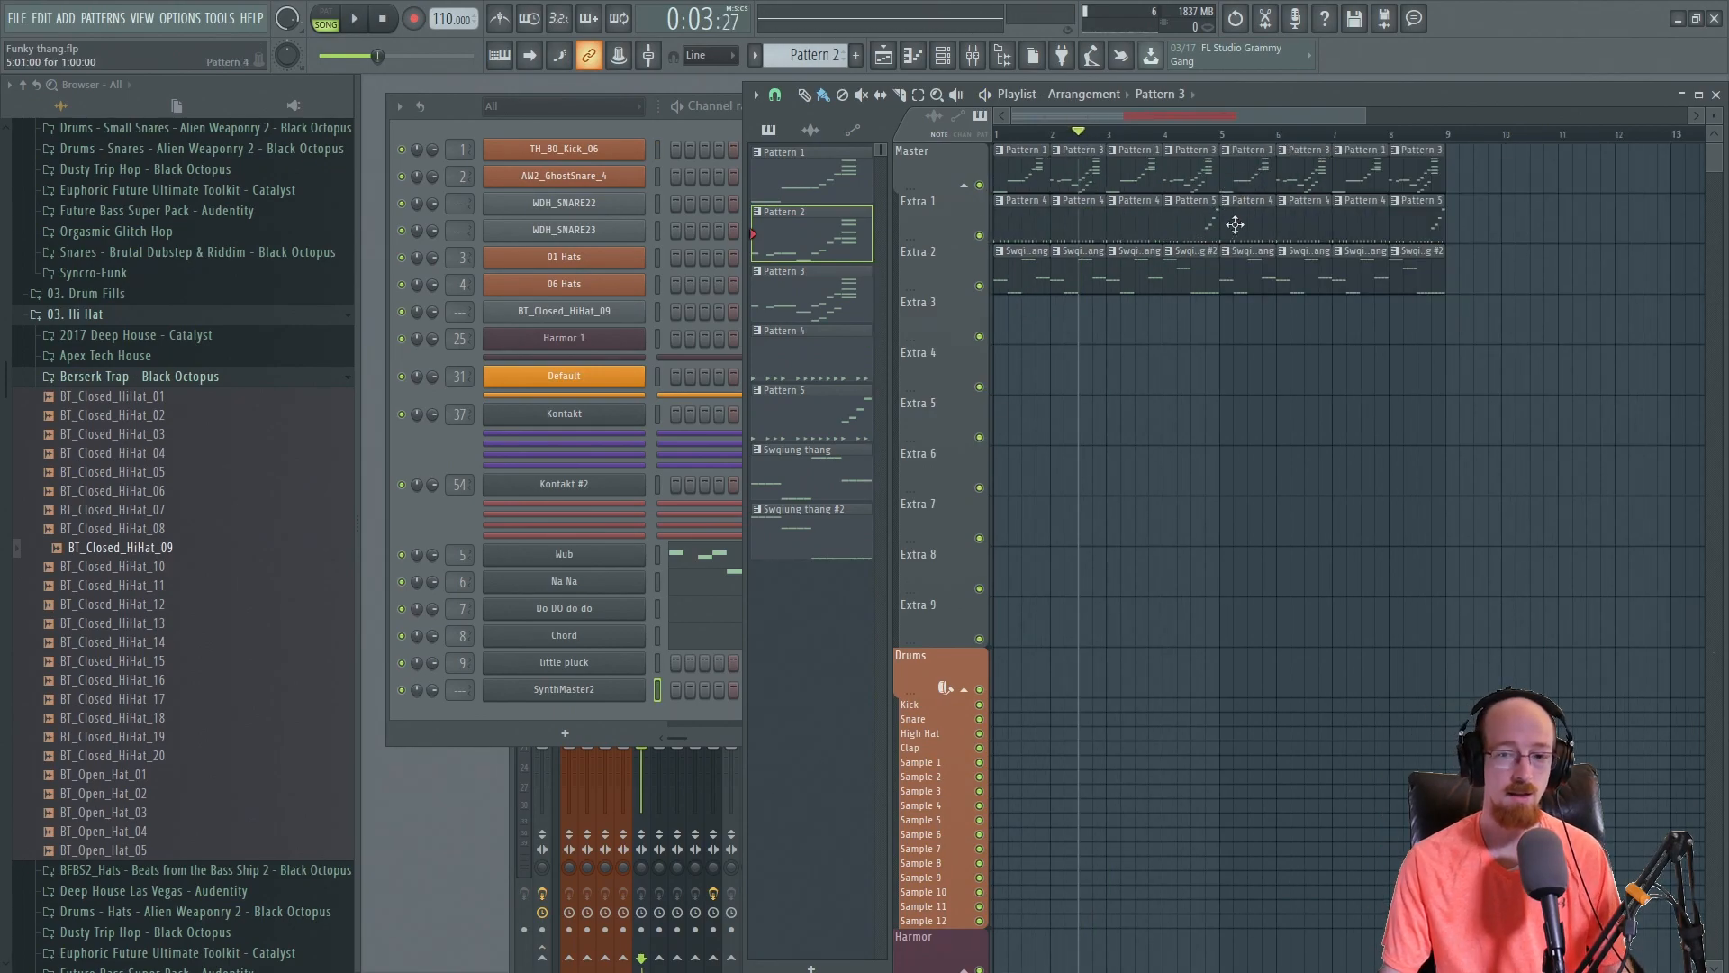
right_click(1240, 172)
right_click(1303, 268)
right_click(1416, 268)
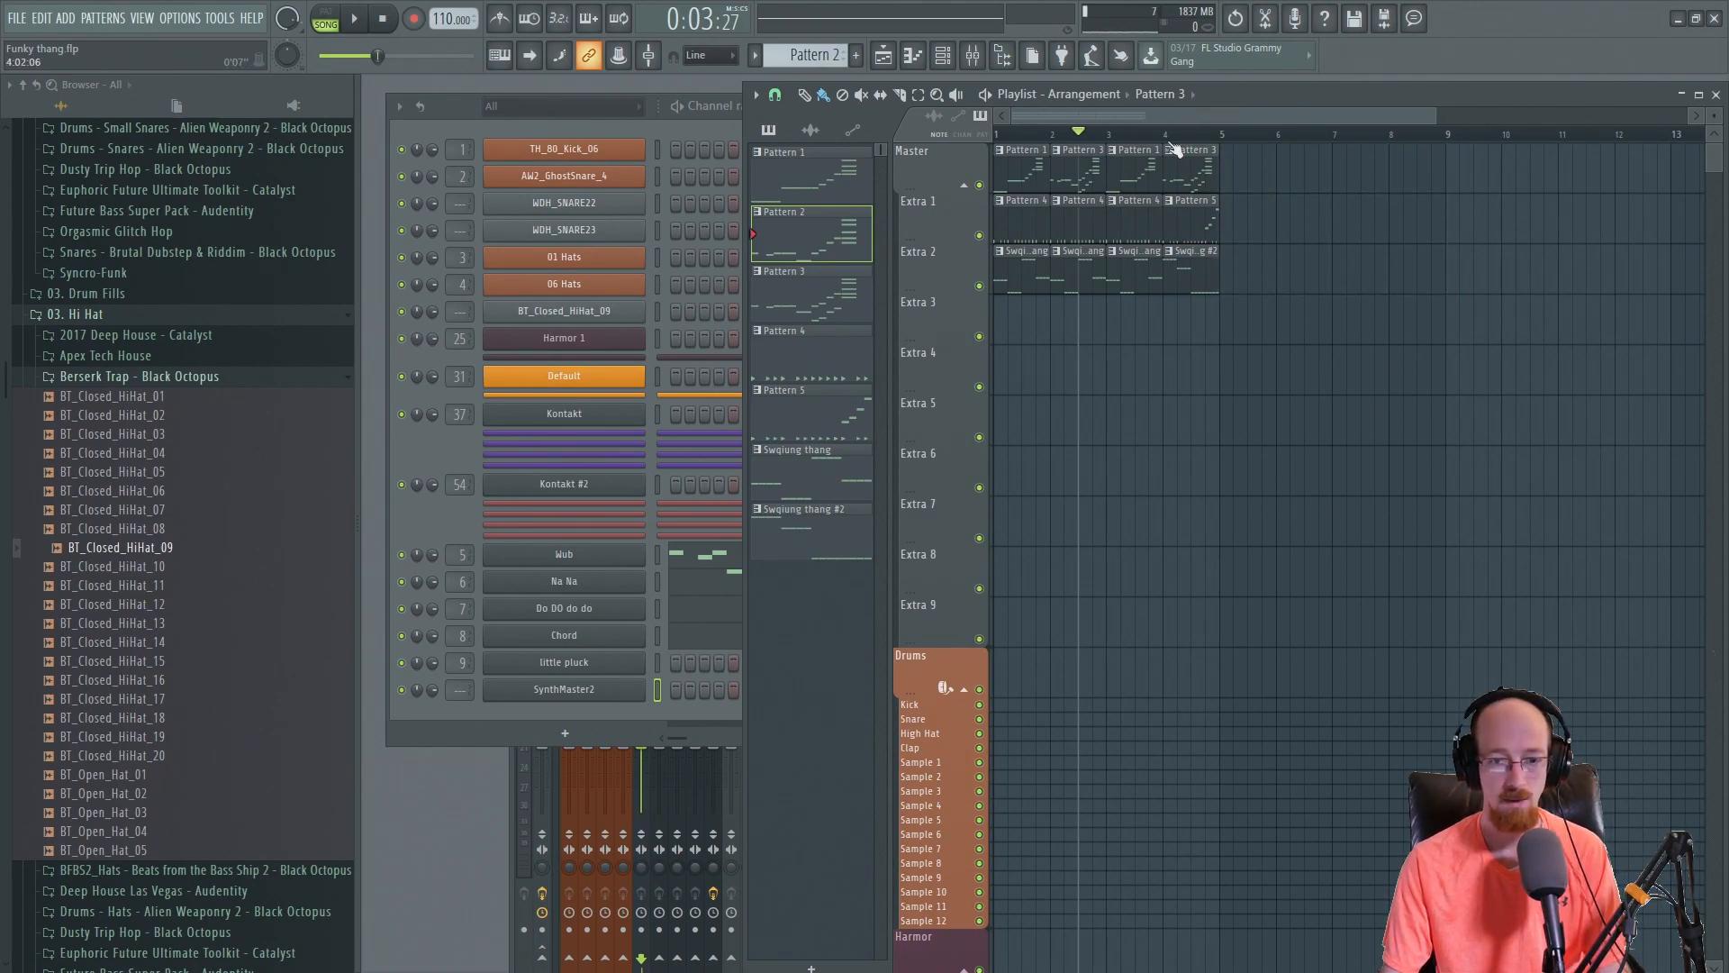
- Play back the arrangement and add another SynthMaster2 instance to the channel rack
key("space")
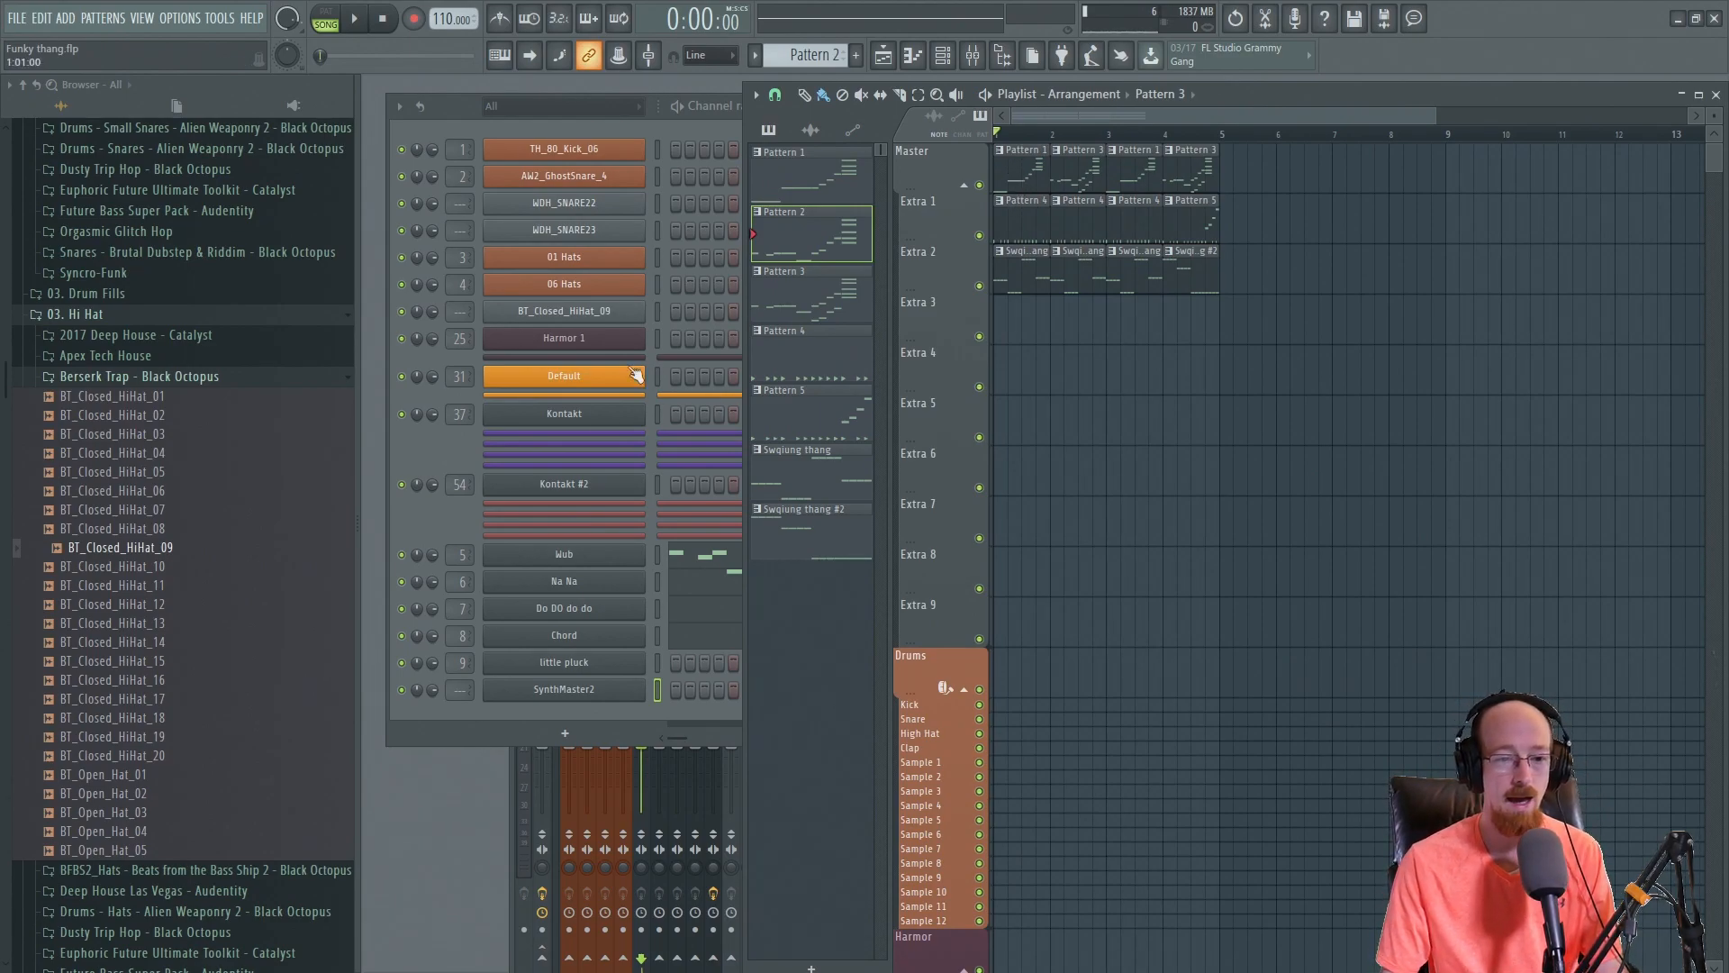
left_click(453, 528)
left_click(563, 734)
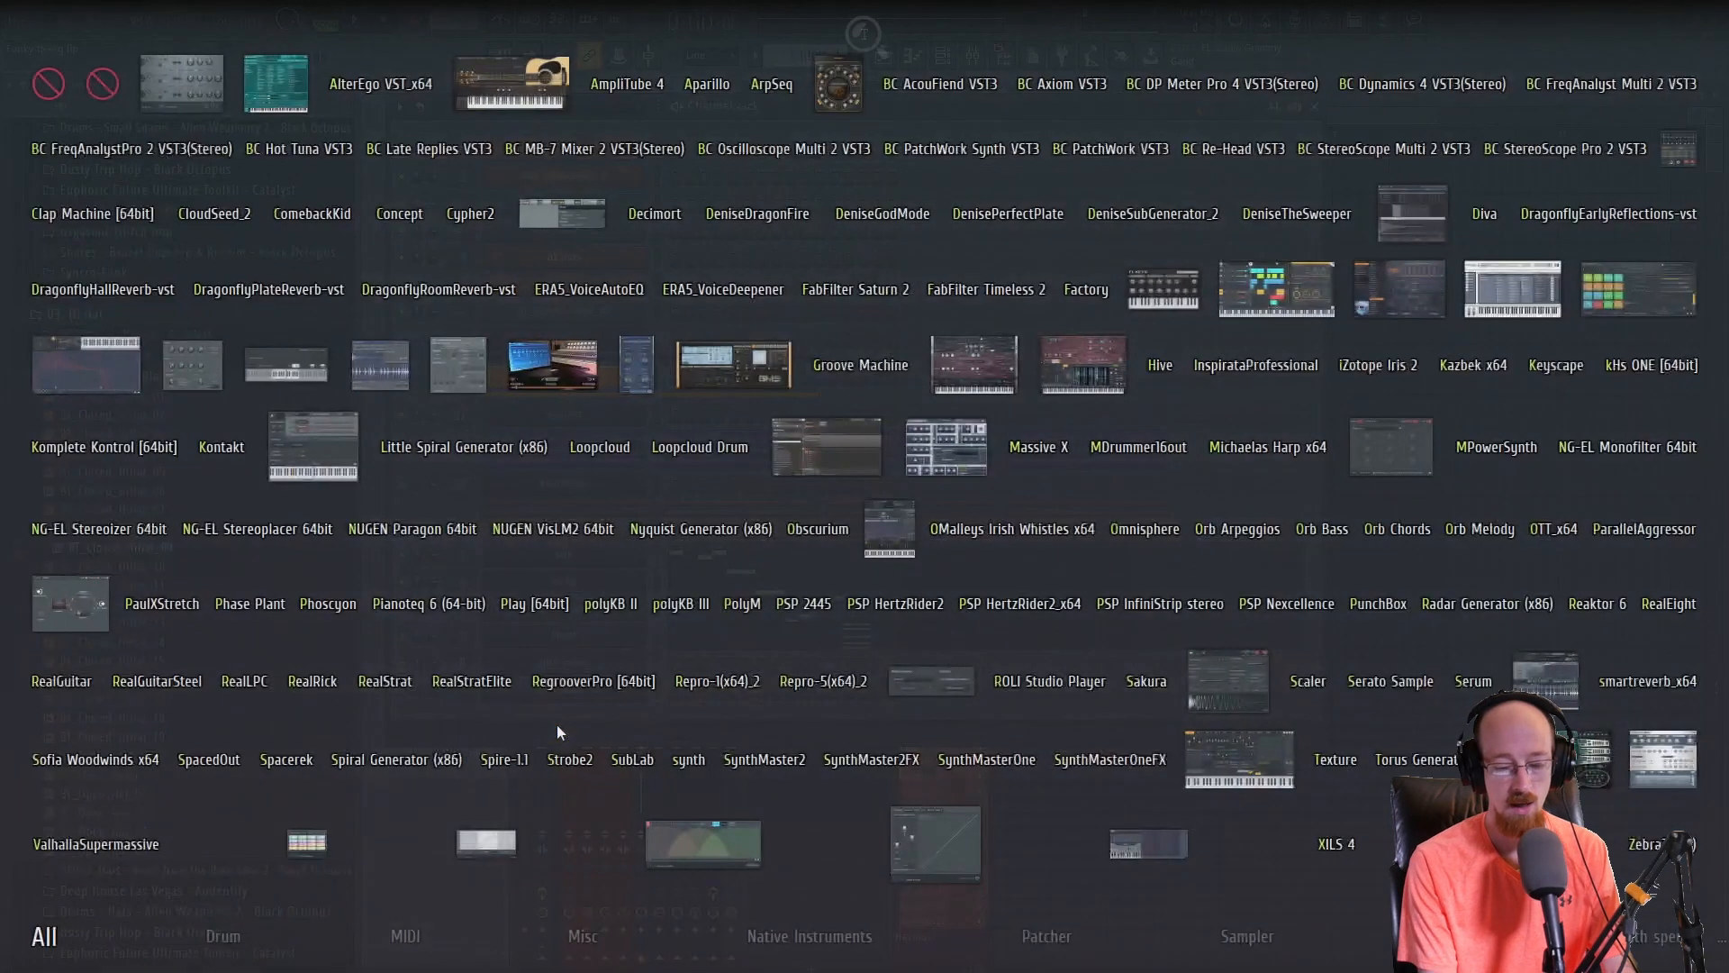
type("synth")
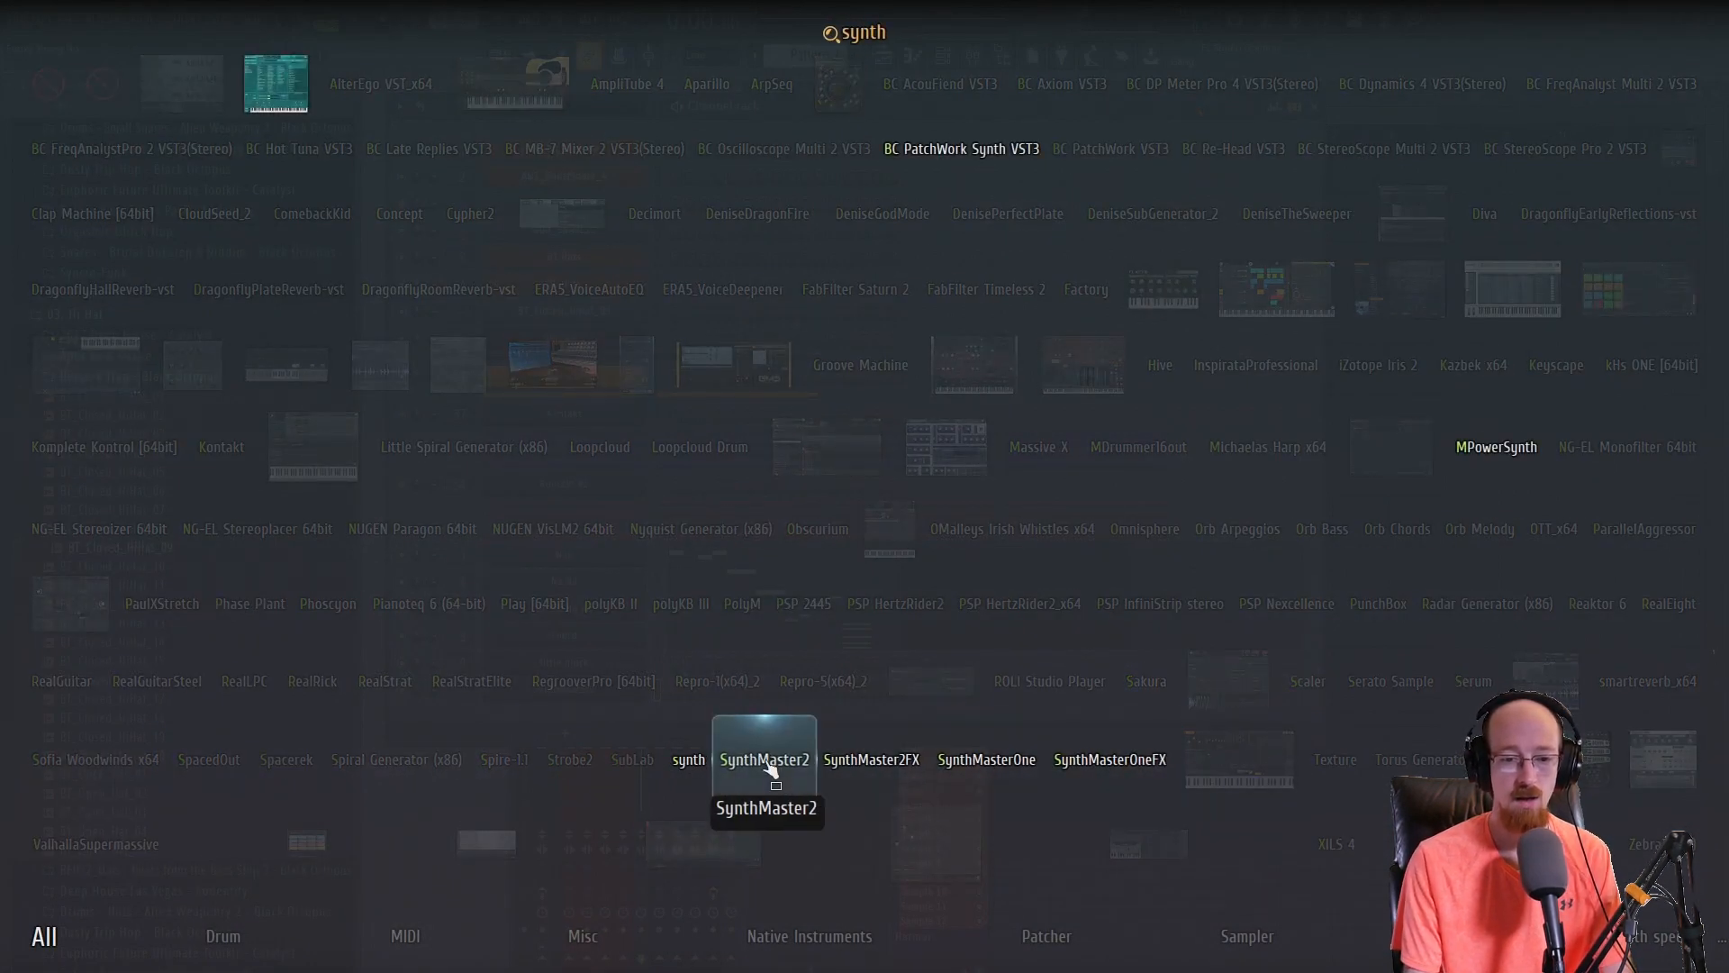
left_click(763, 759)
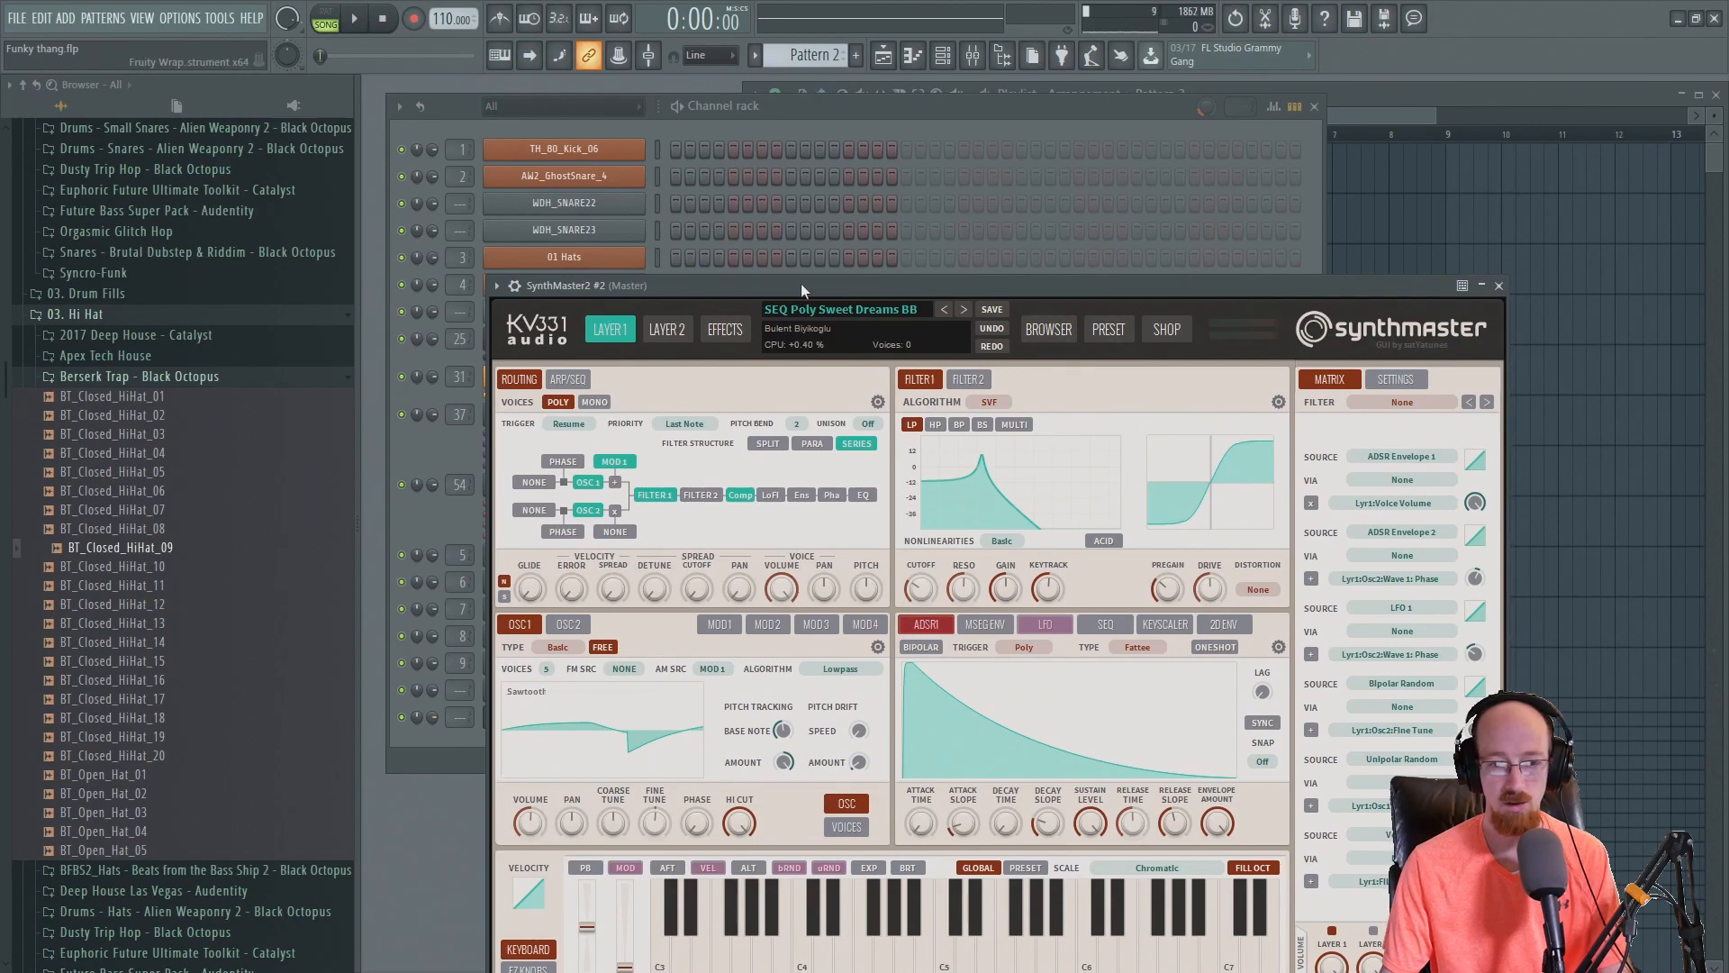
left_click_drag(802, 285, 757, 201)
- Filter the new instance's presets to Synth Pad, load PAD Dream within a Dream and close the synth
left_click(1045, 249)
left_click(1005, 250)
left_click(496, 554)
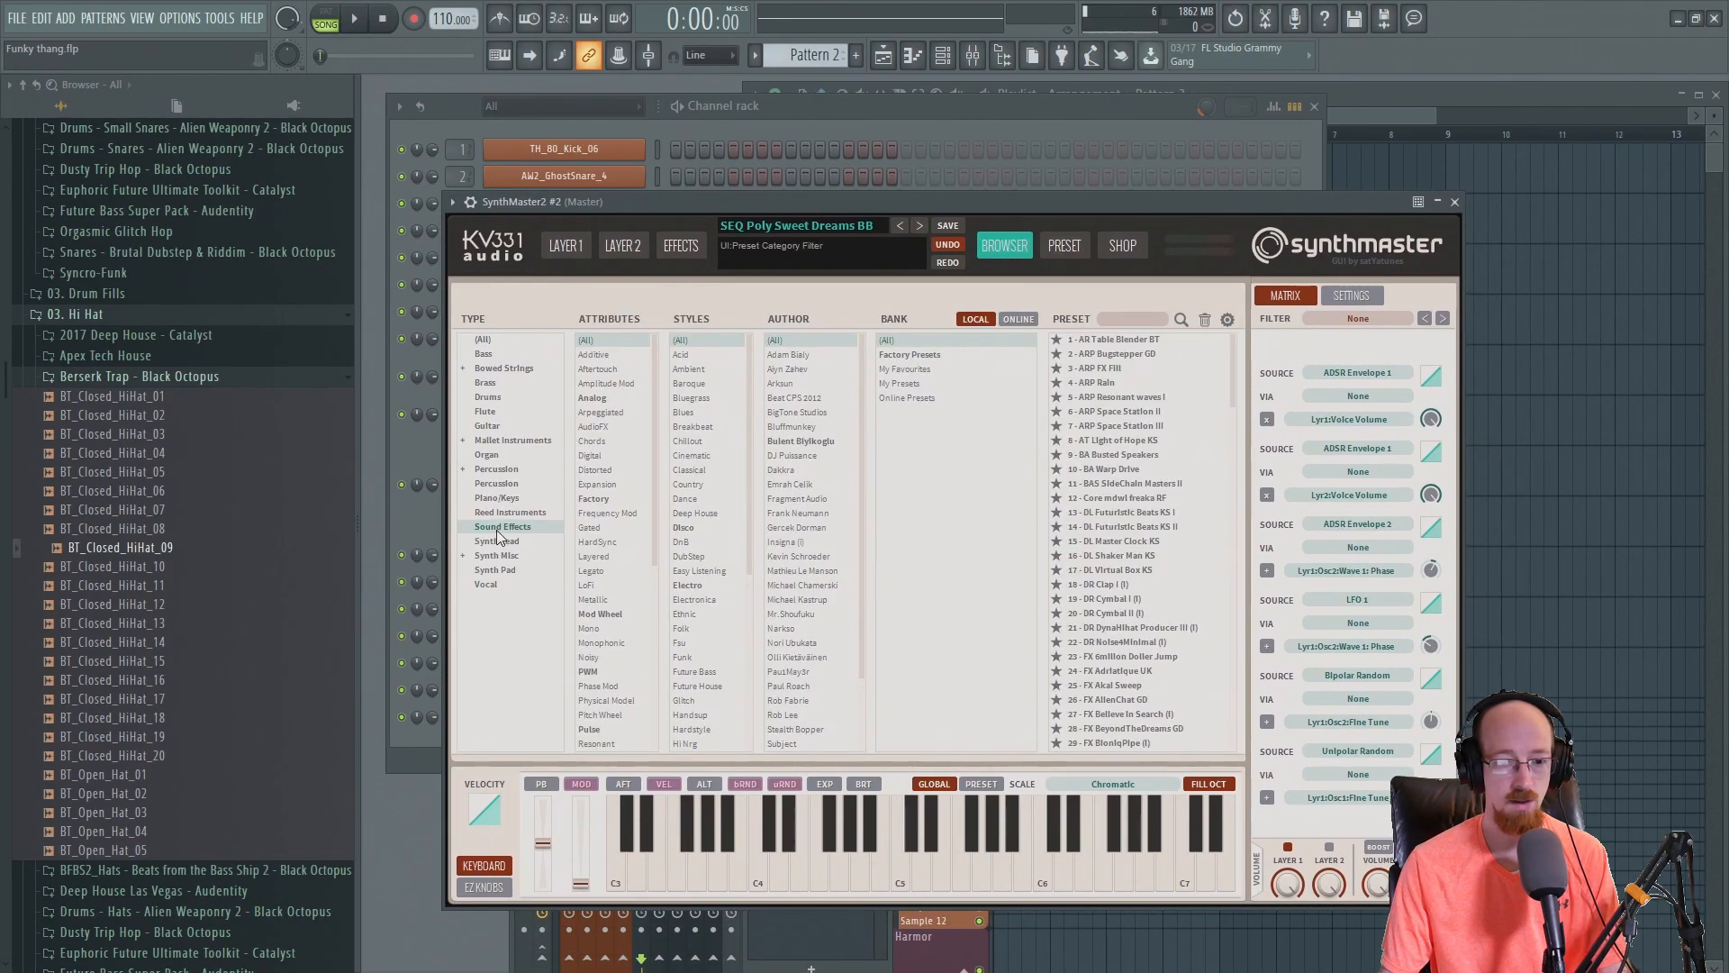
left_click(495, 569)
left_click(1112, 629)
left_click_drag(1227, 339, 1159, 441)
left_click(1159, 440)
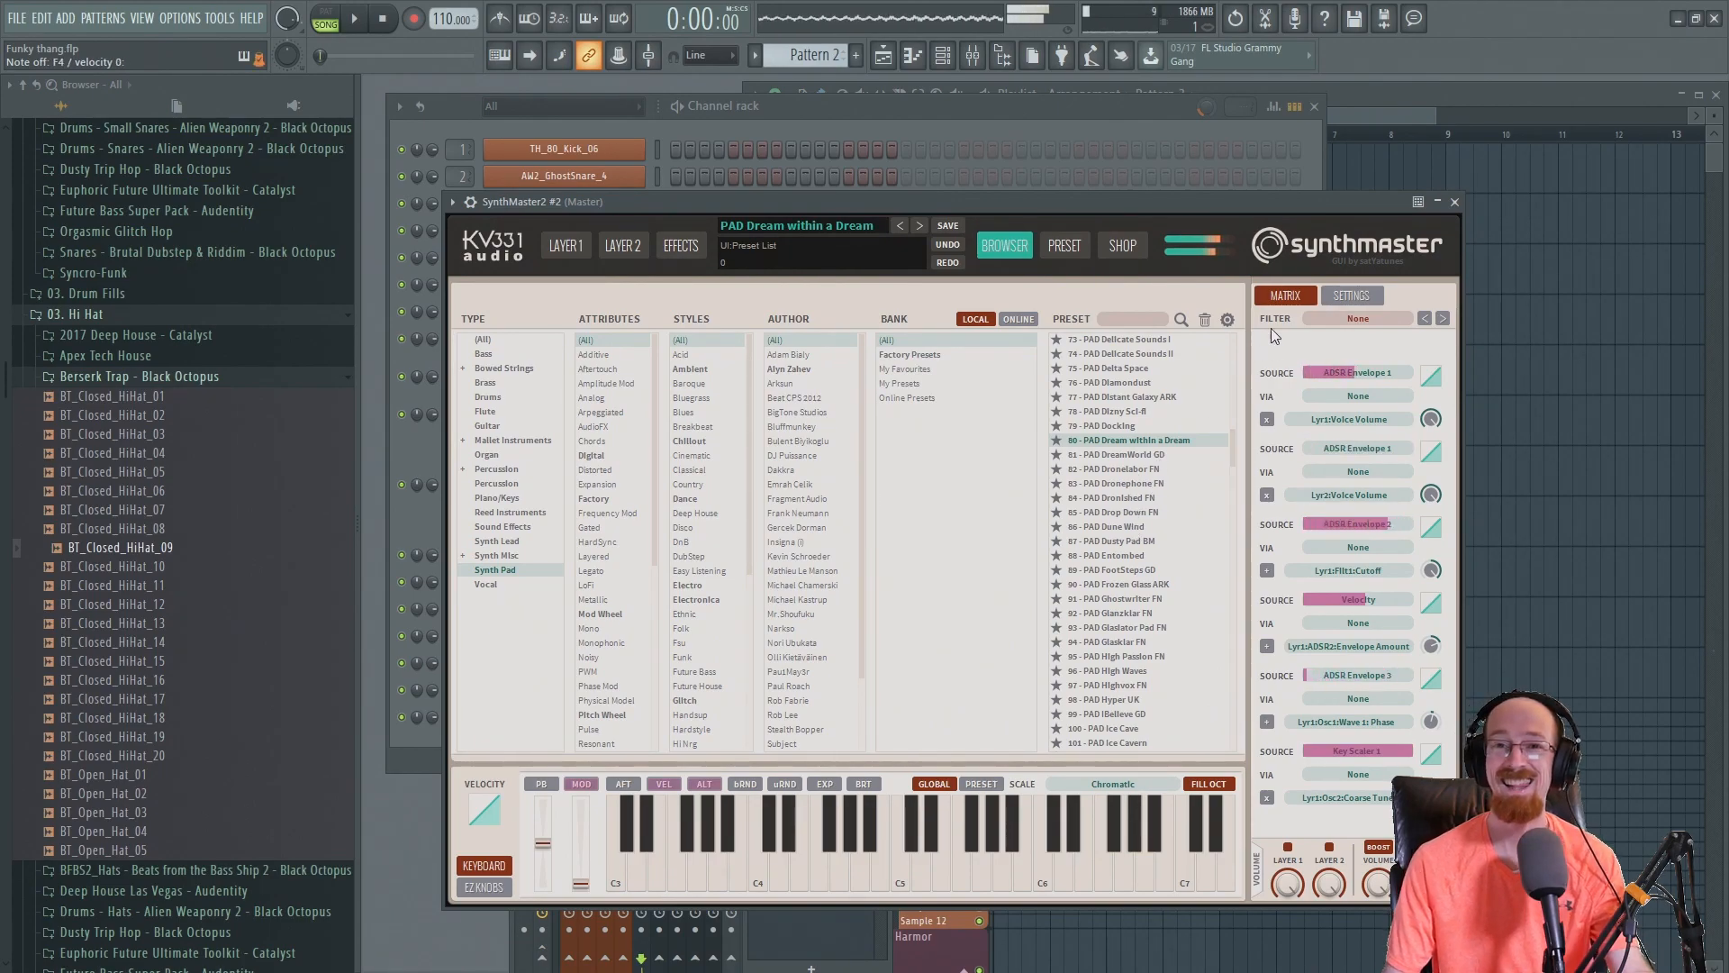
left_click(1454, 202)
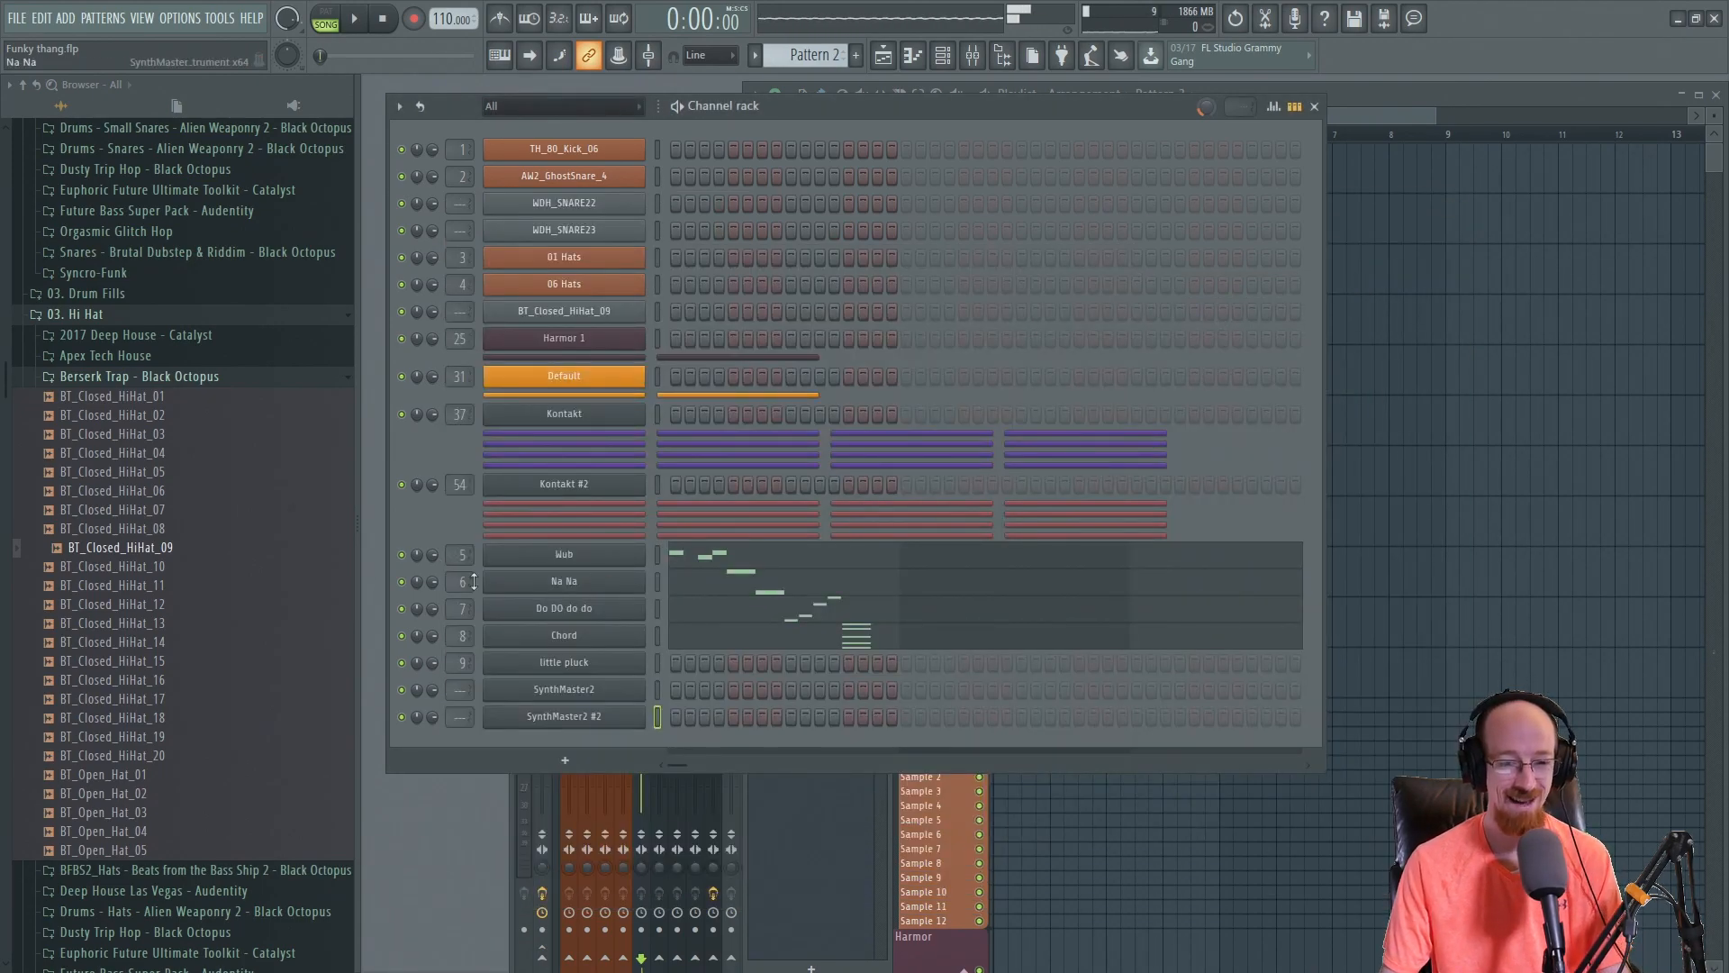
- In a new pattern, draw a one-bar C7 note for SynthMaster2 #2 and transpose it down an octave to C6
right_click(582, 717)
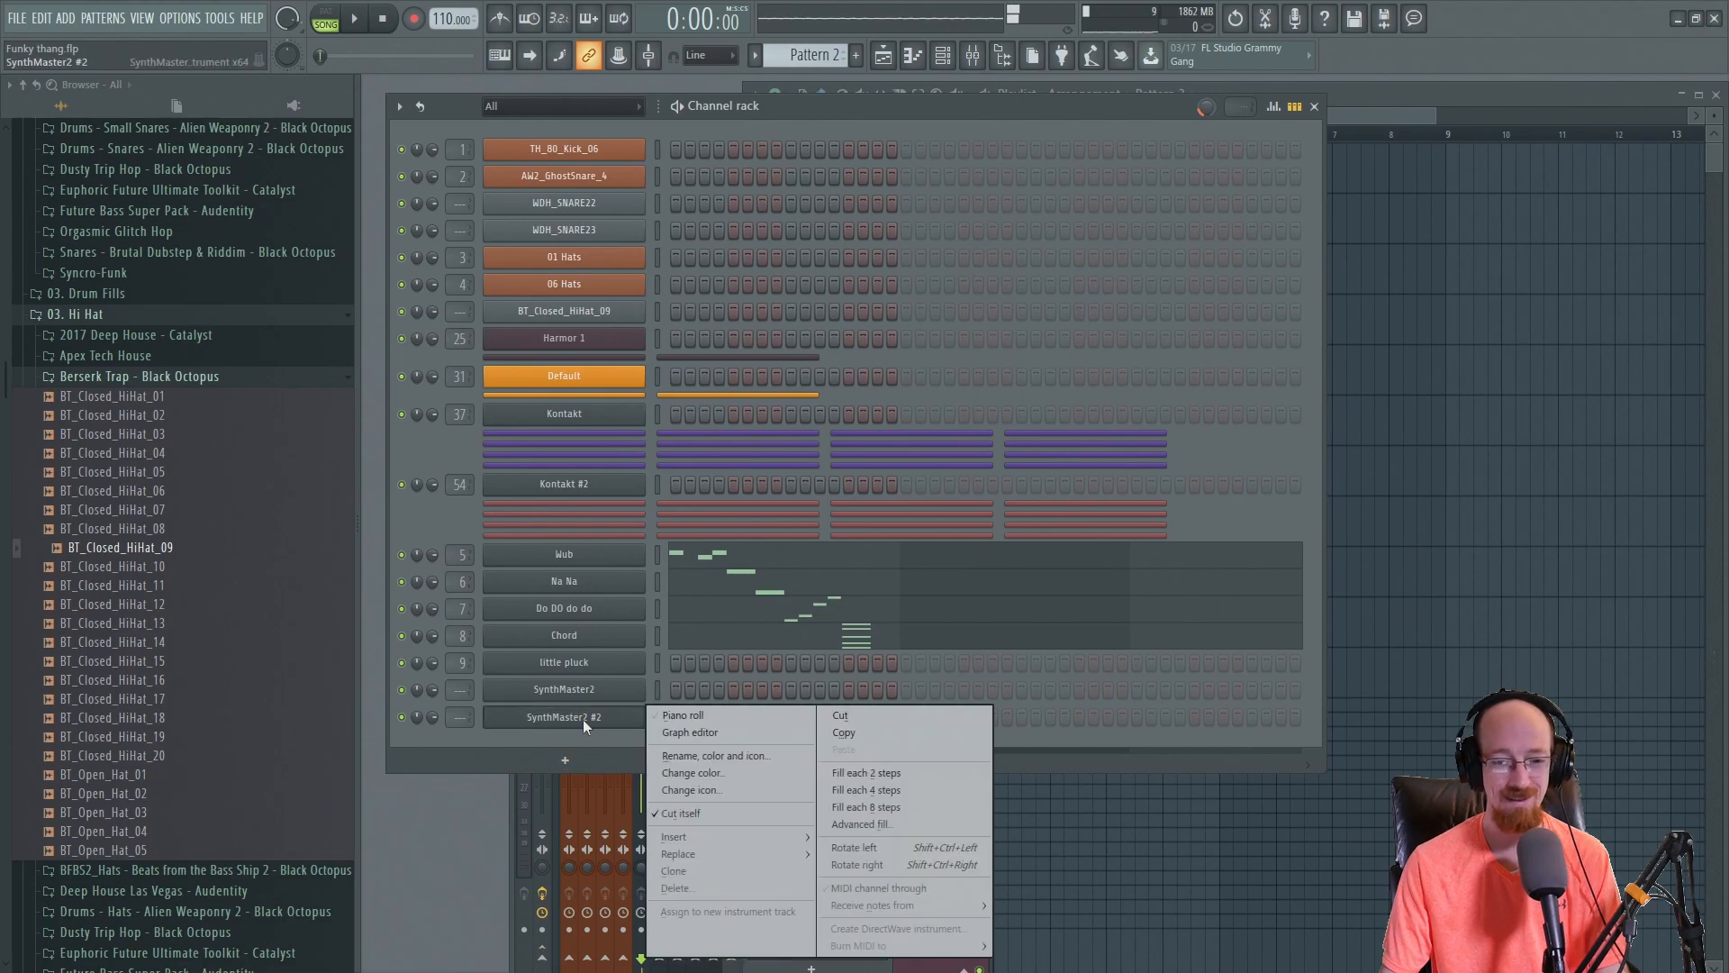
left_click(710, 715)
scroll(695, 428, "up", 5)
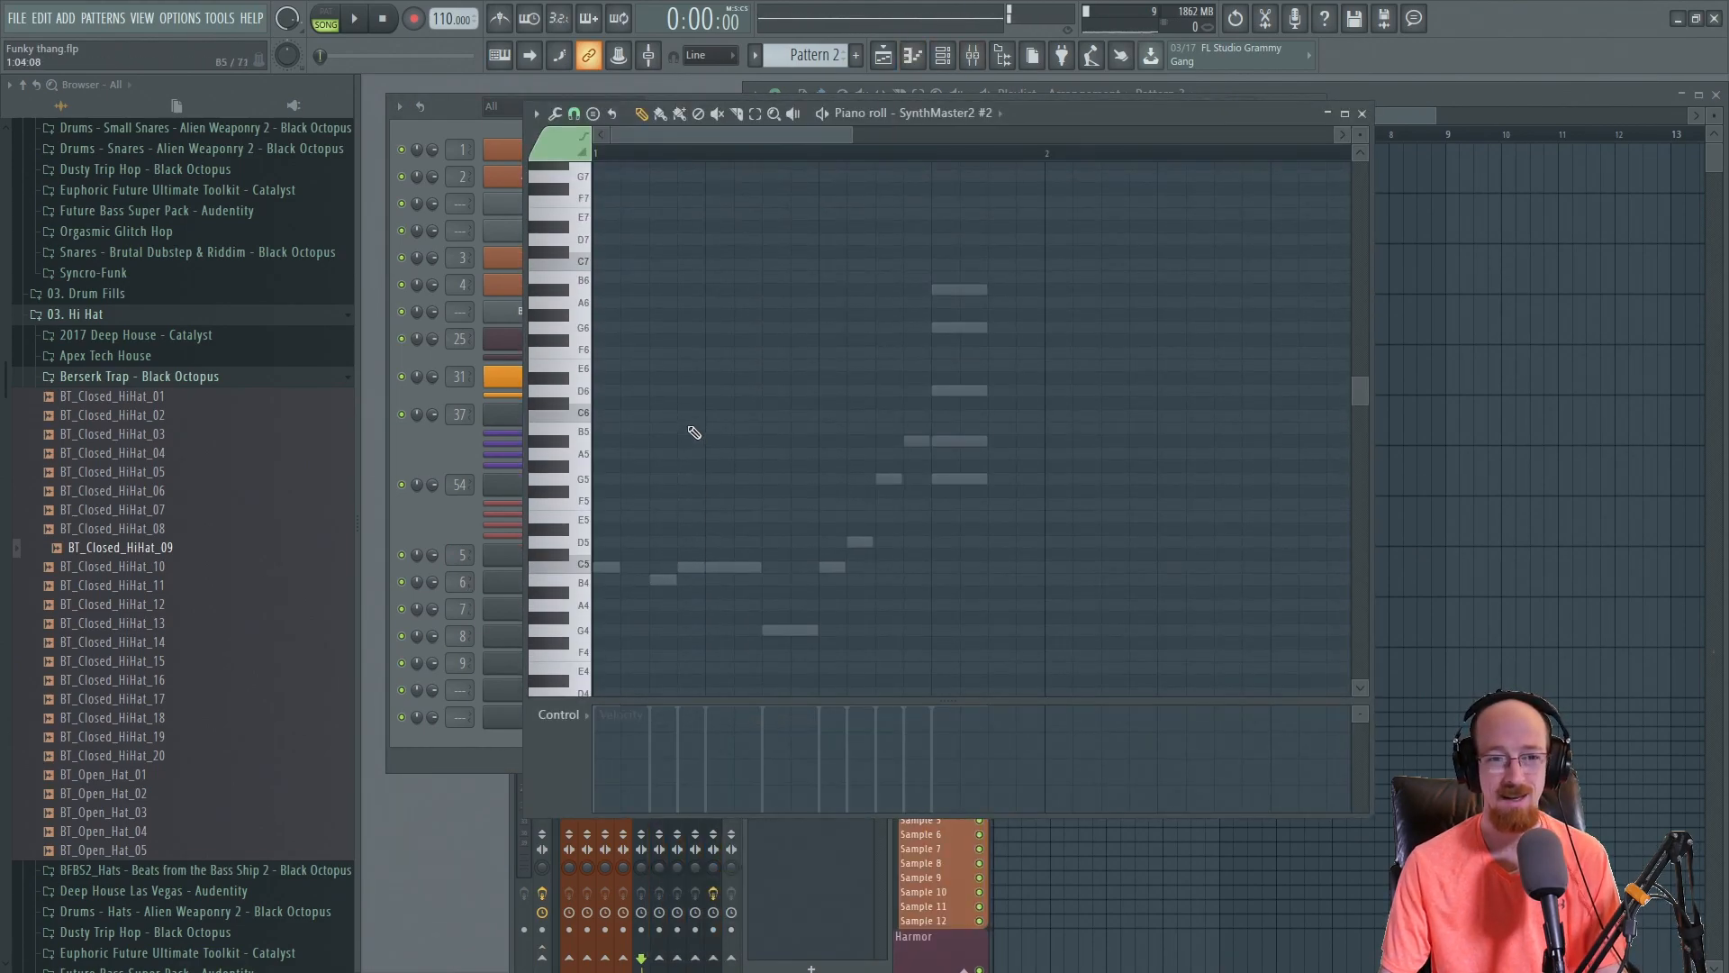
left_click(856, 56)
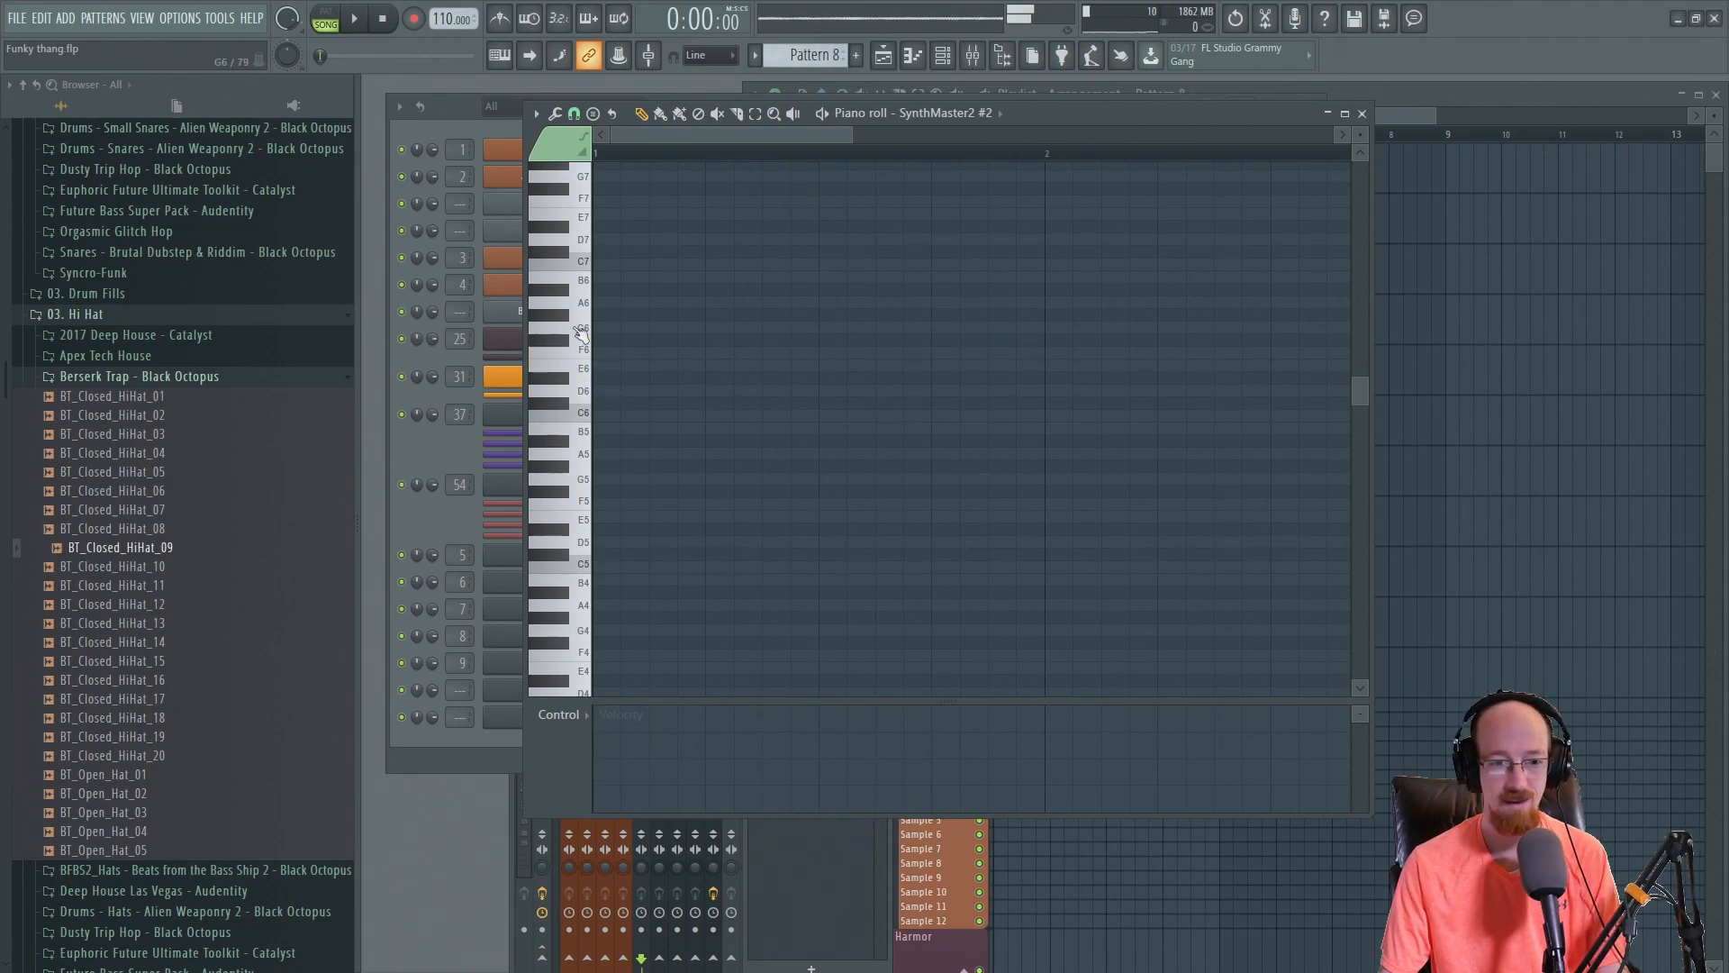
scroll(585, 336, "up", 1)
left_click_drag(616, 300, 1068, 322)
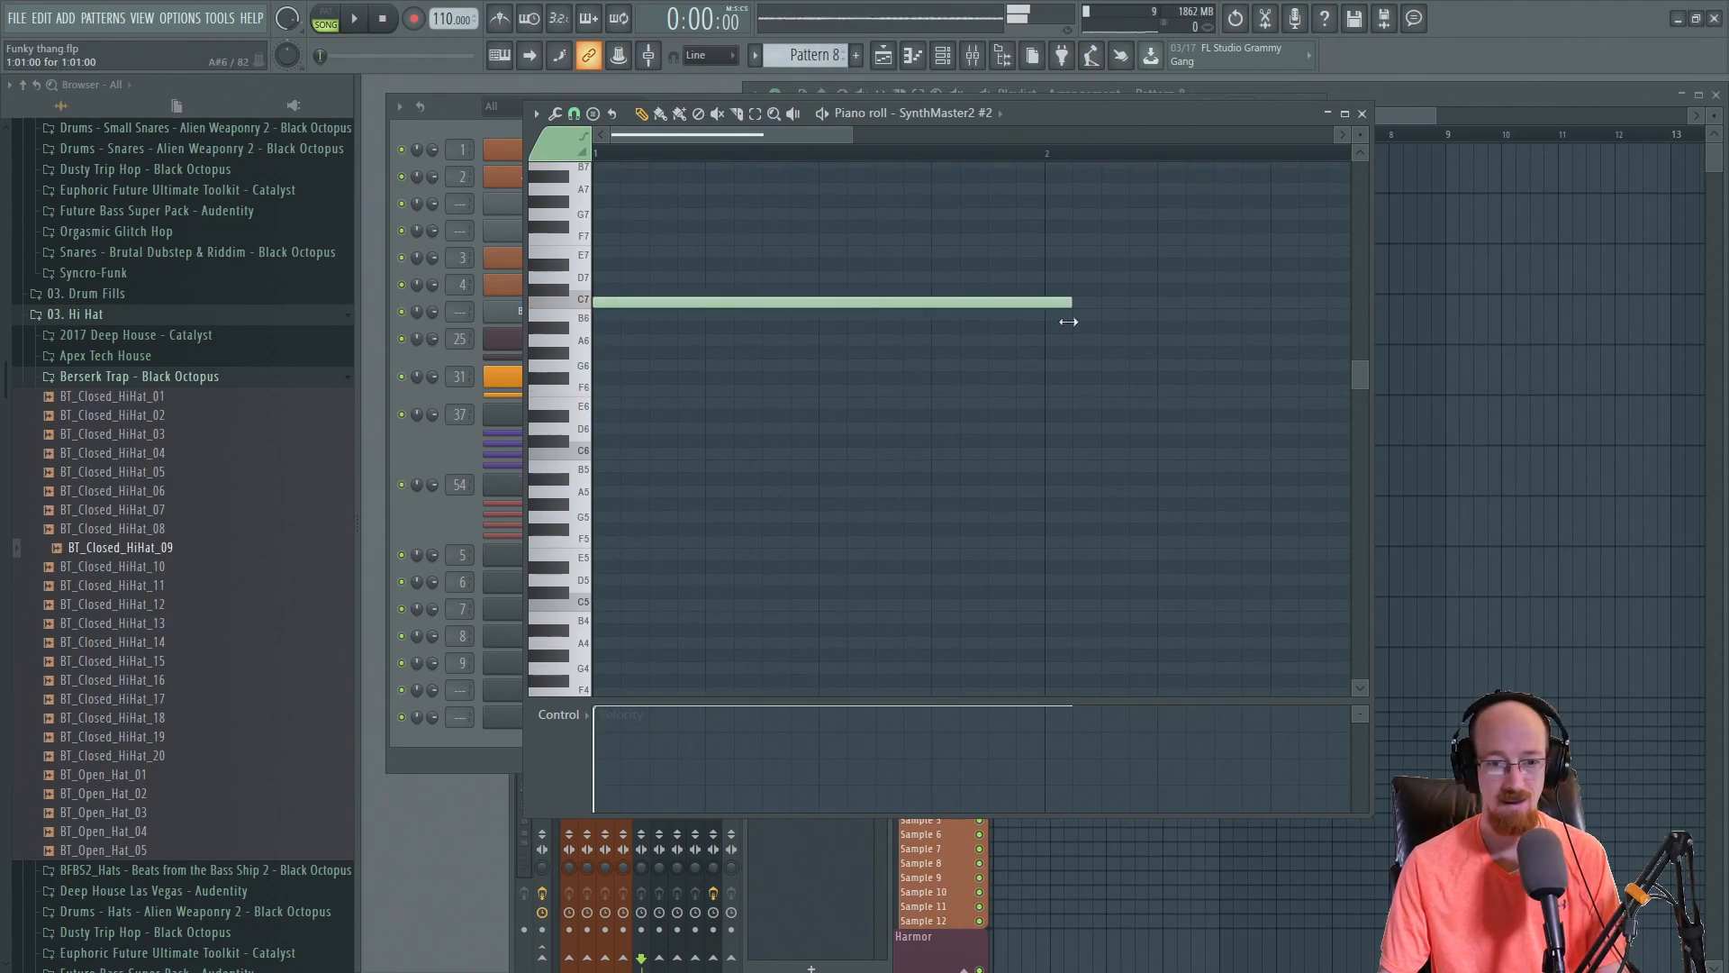
key("ctrl+a")
key("ctrl+Down")
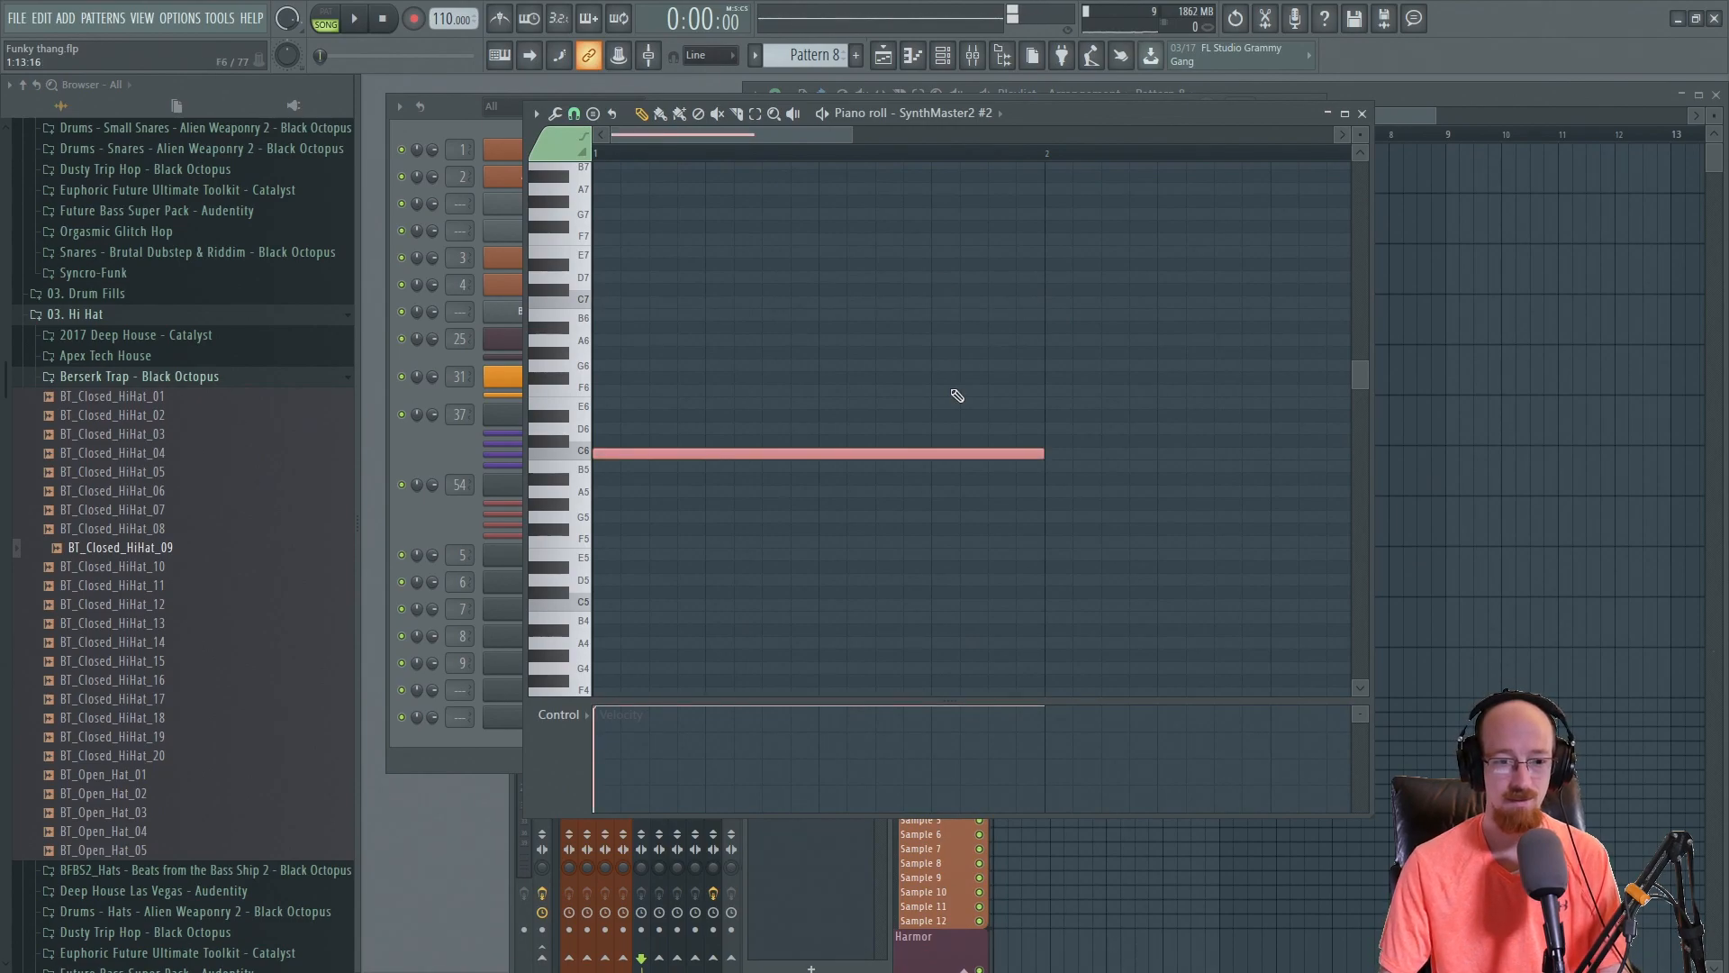
- Duplicate the four-bar arrangement into bars 5 to 8 and place Pattern 8 at bar 5 on the Extra 3 track
key("F5")
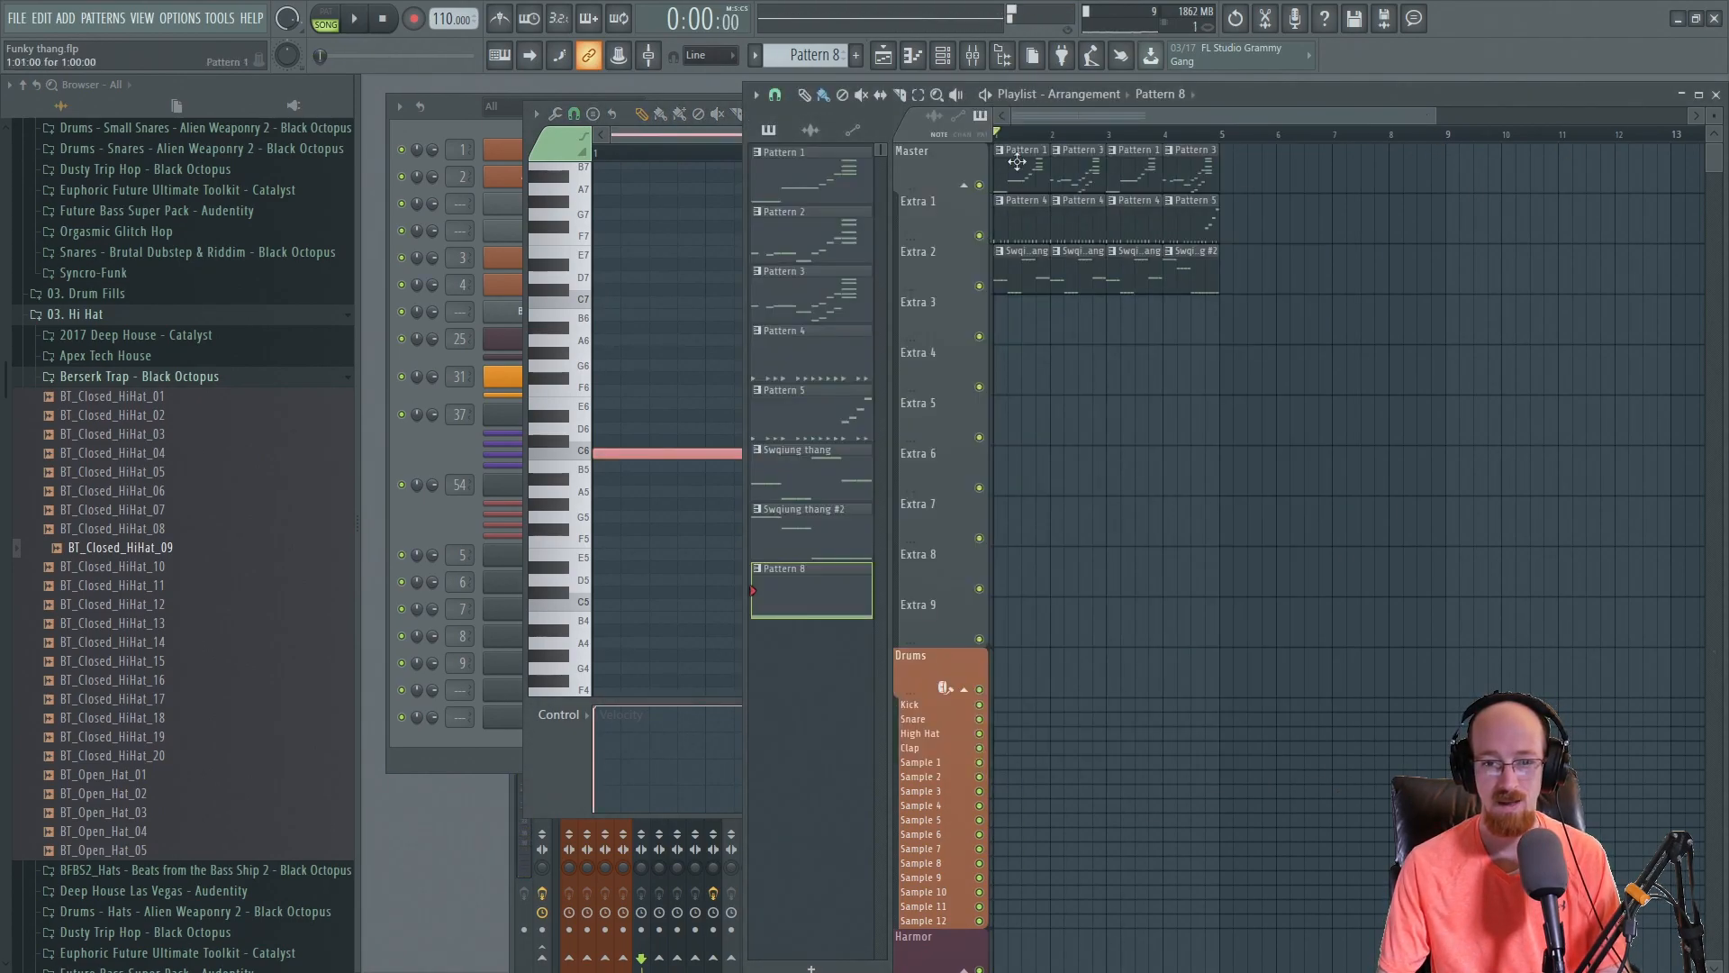
key("ctrl+a")
key("ctrl+b")
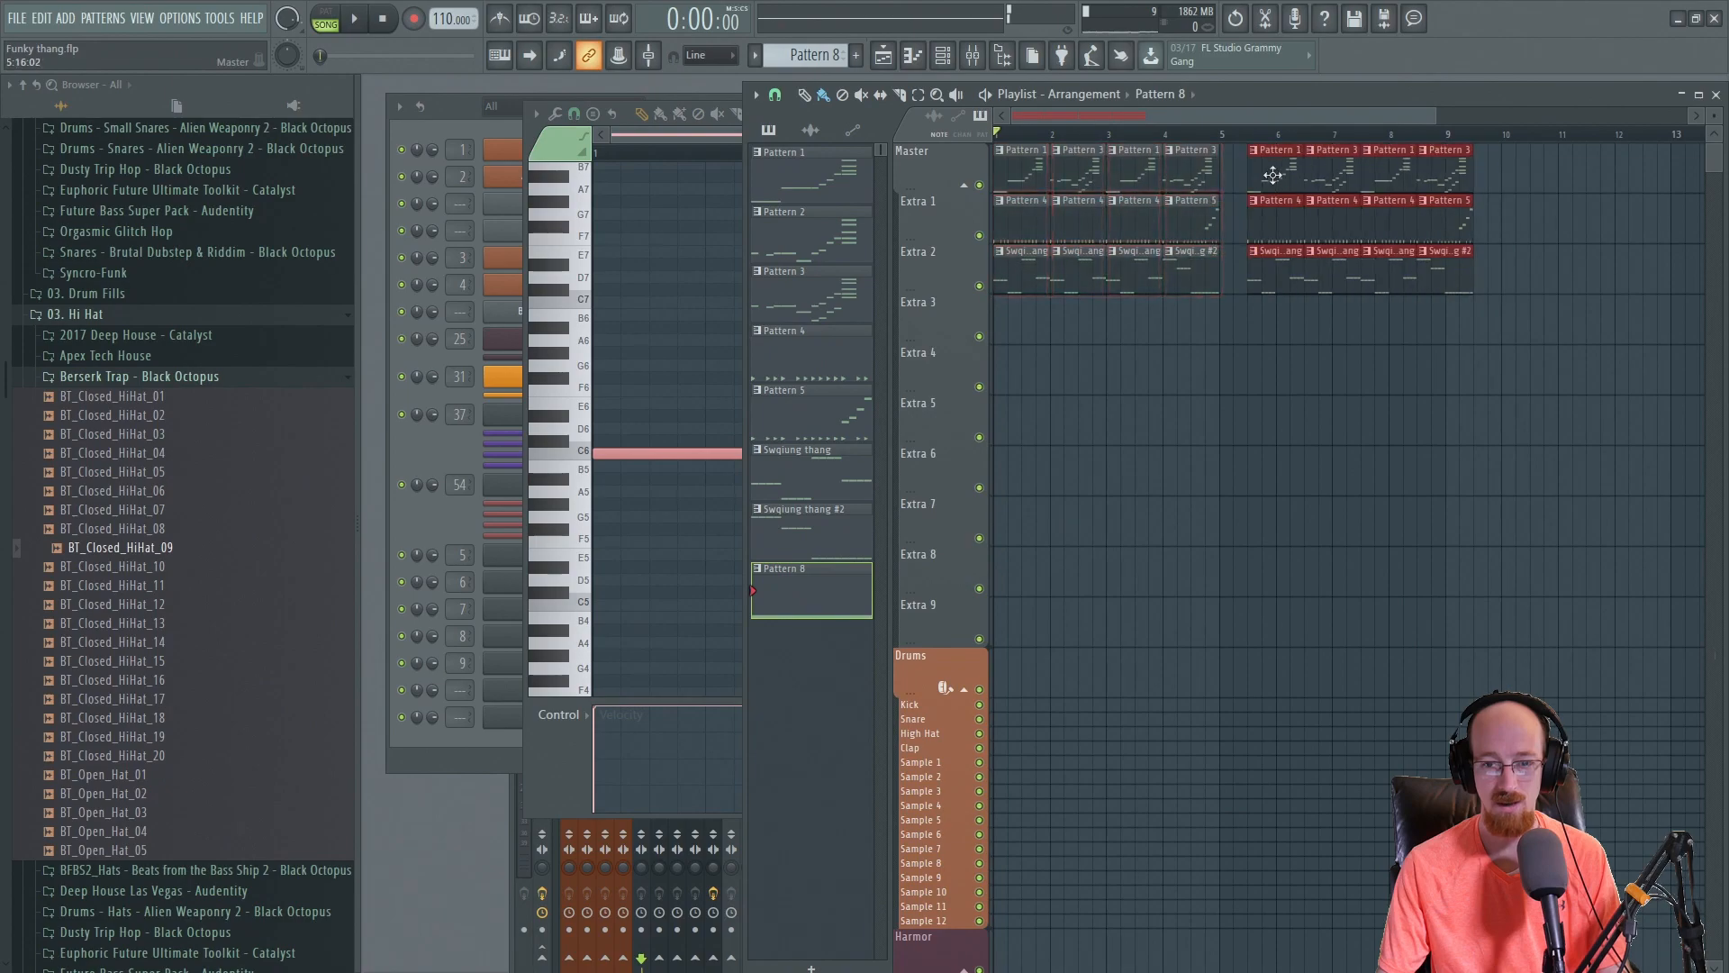
left_click(1241, 323)
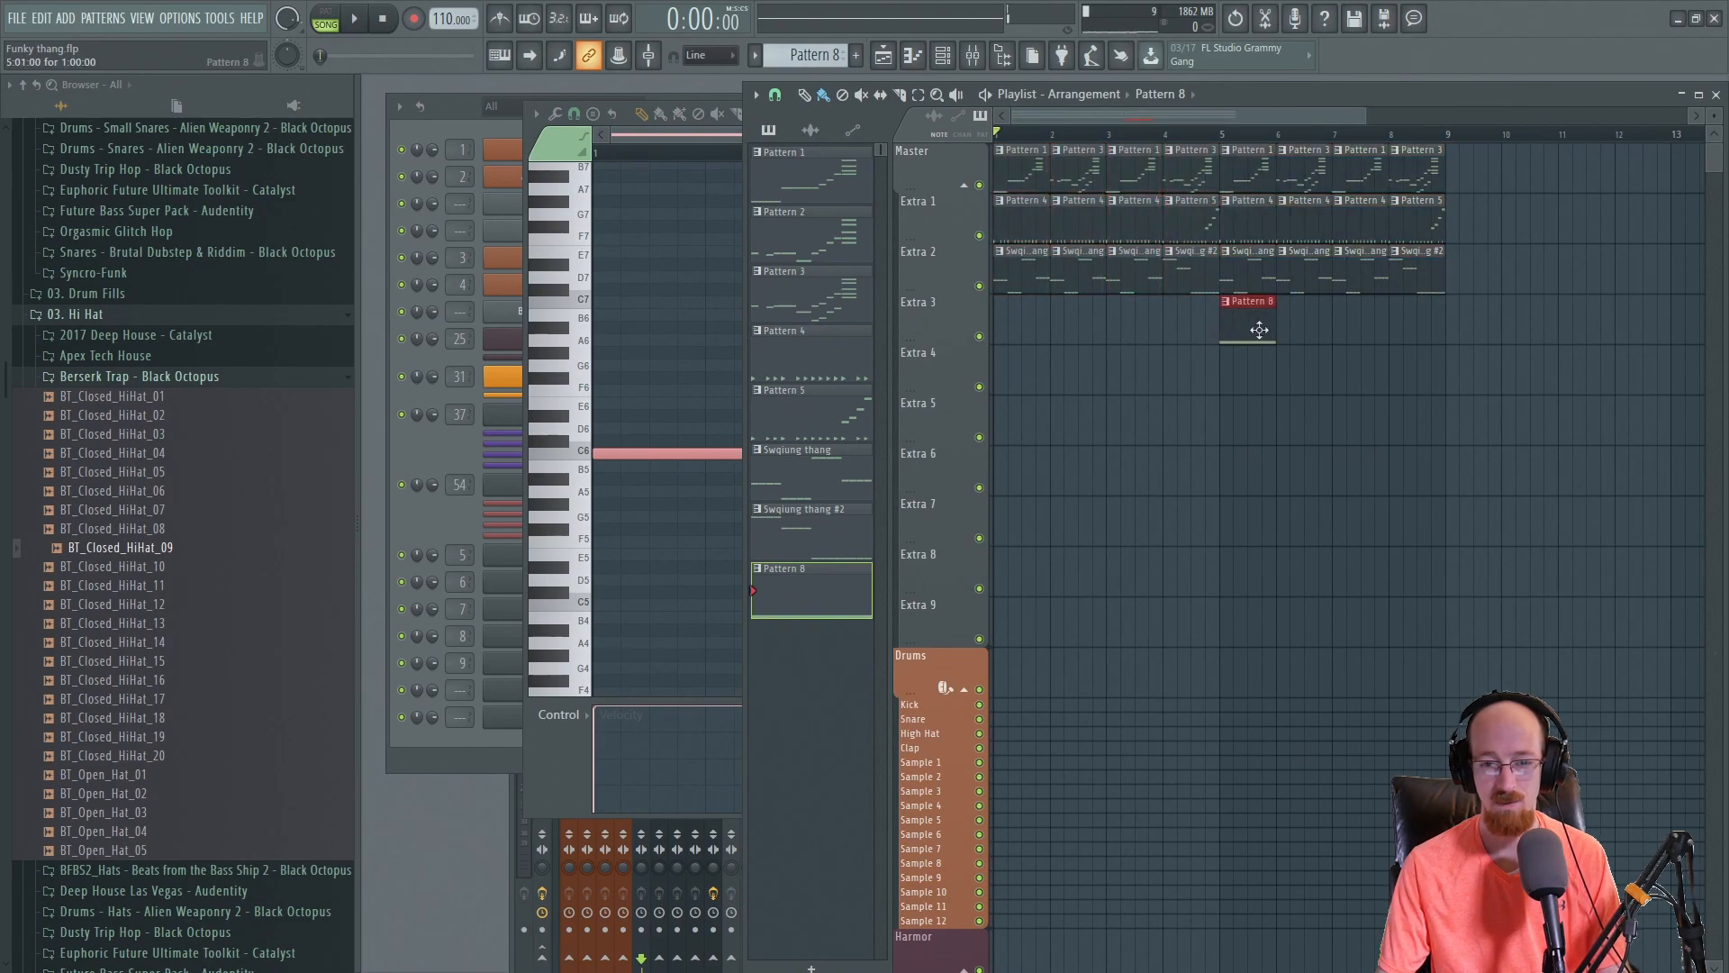
- Play the arrangement and transpose the SynthMaster2 #2 note in Pattern 8 down an octave to C5
key("space")
scroll(1207, 329, "down", 2)
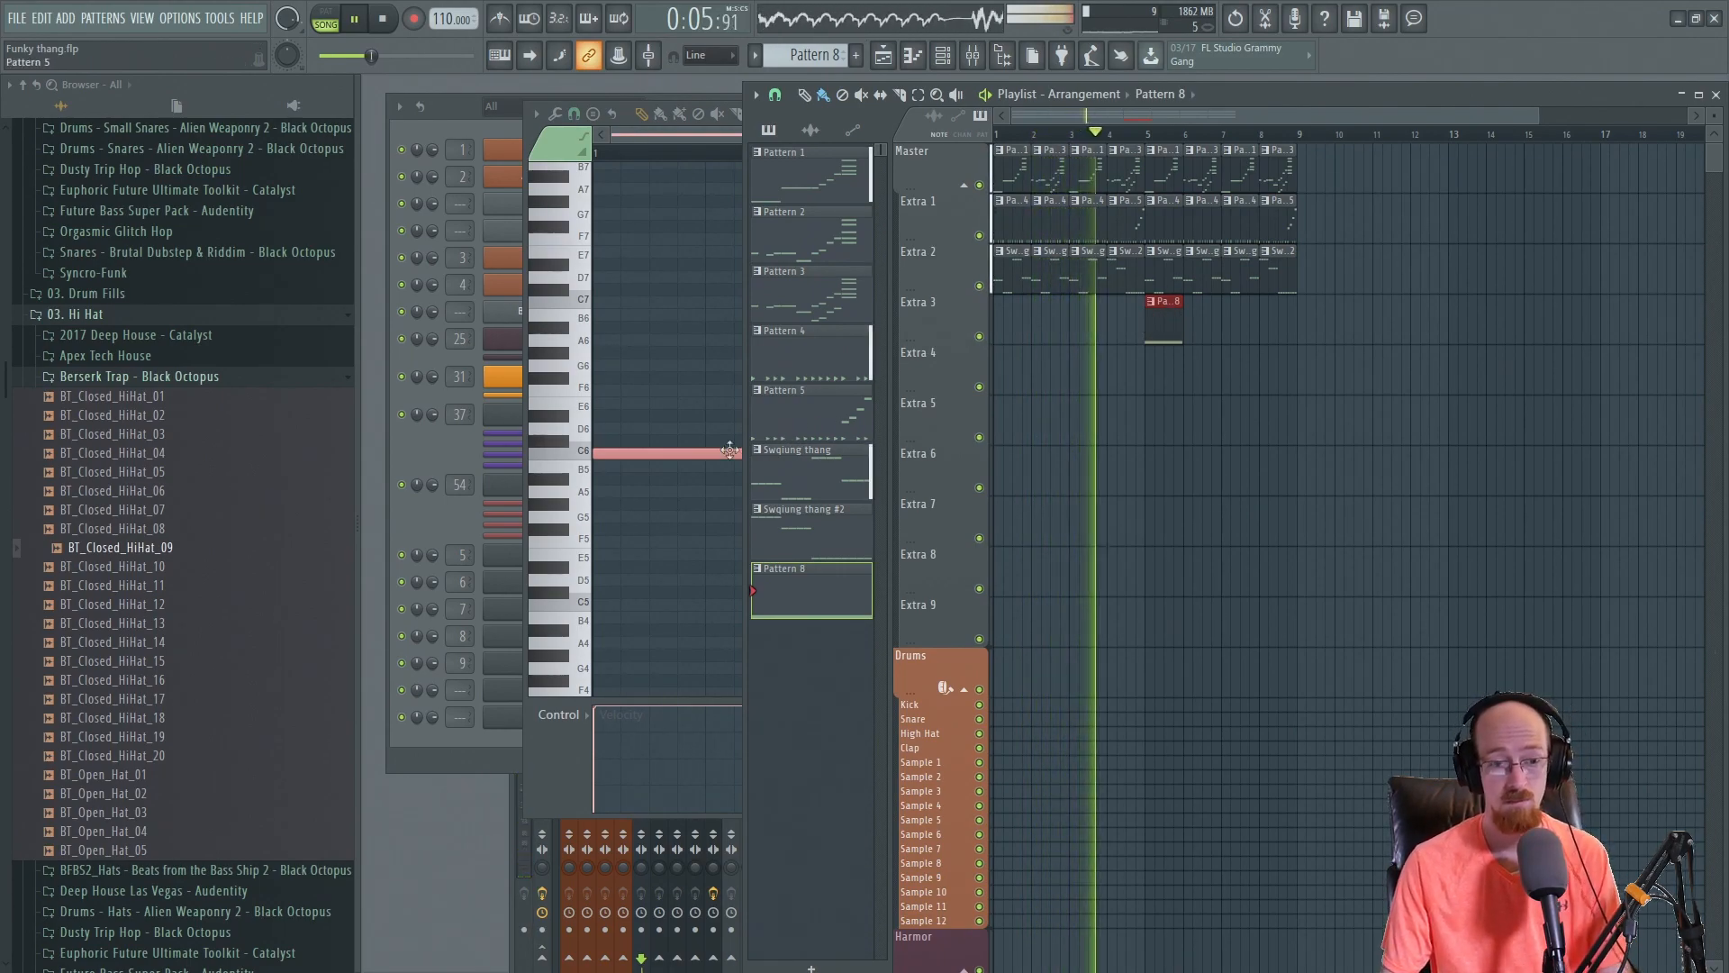
left_click(685, 484)
key("ctrl+Down")
scroll(832, 353, "down", 1)
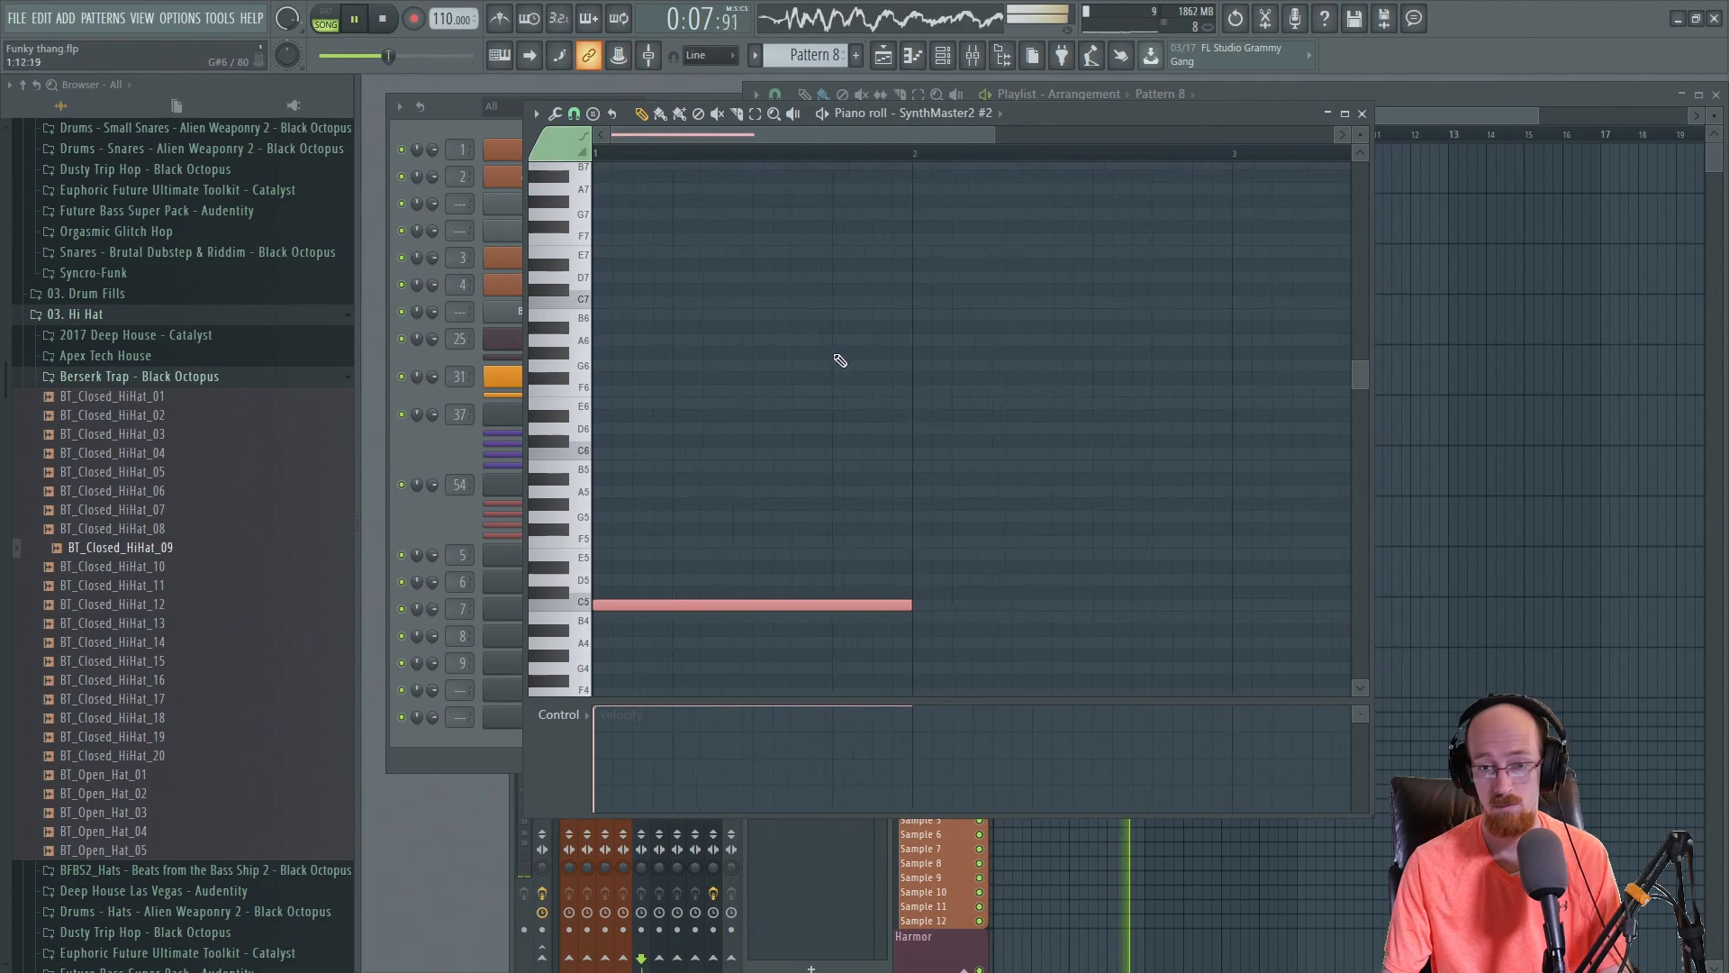
left_click(1405, 100)
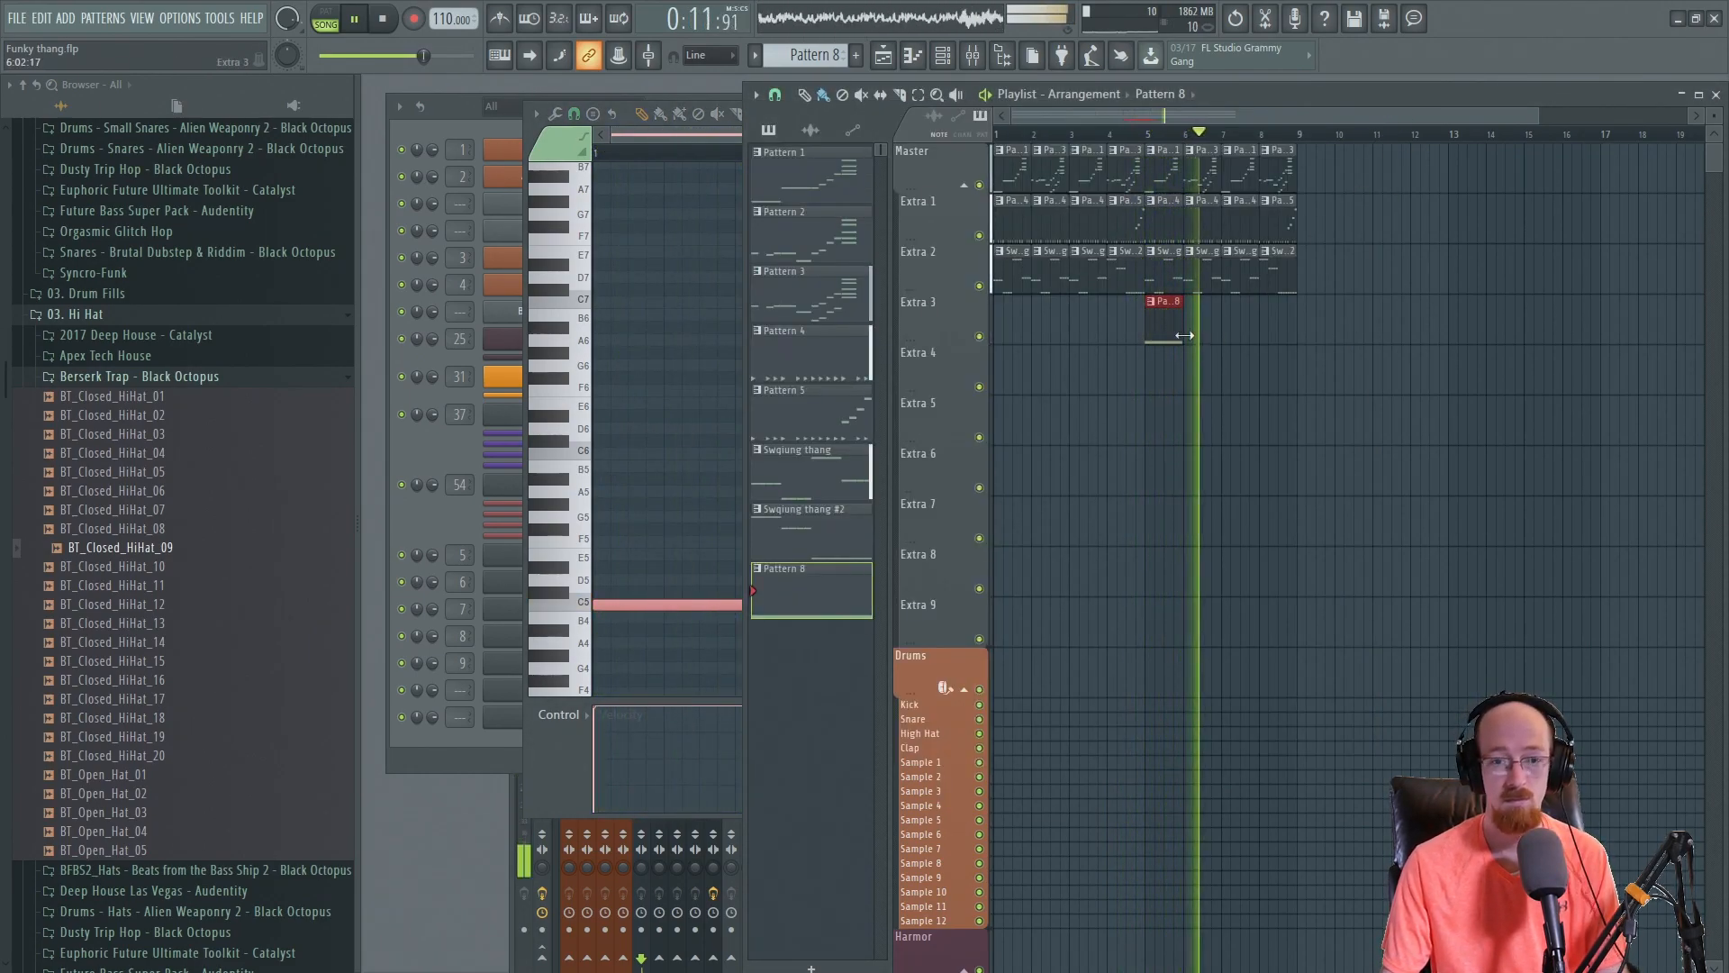
- Stop playback and lengthen the C5 note to four bars so that the Pattern 8 clip spans bars 5 to 8
key("space")
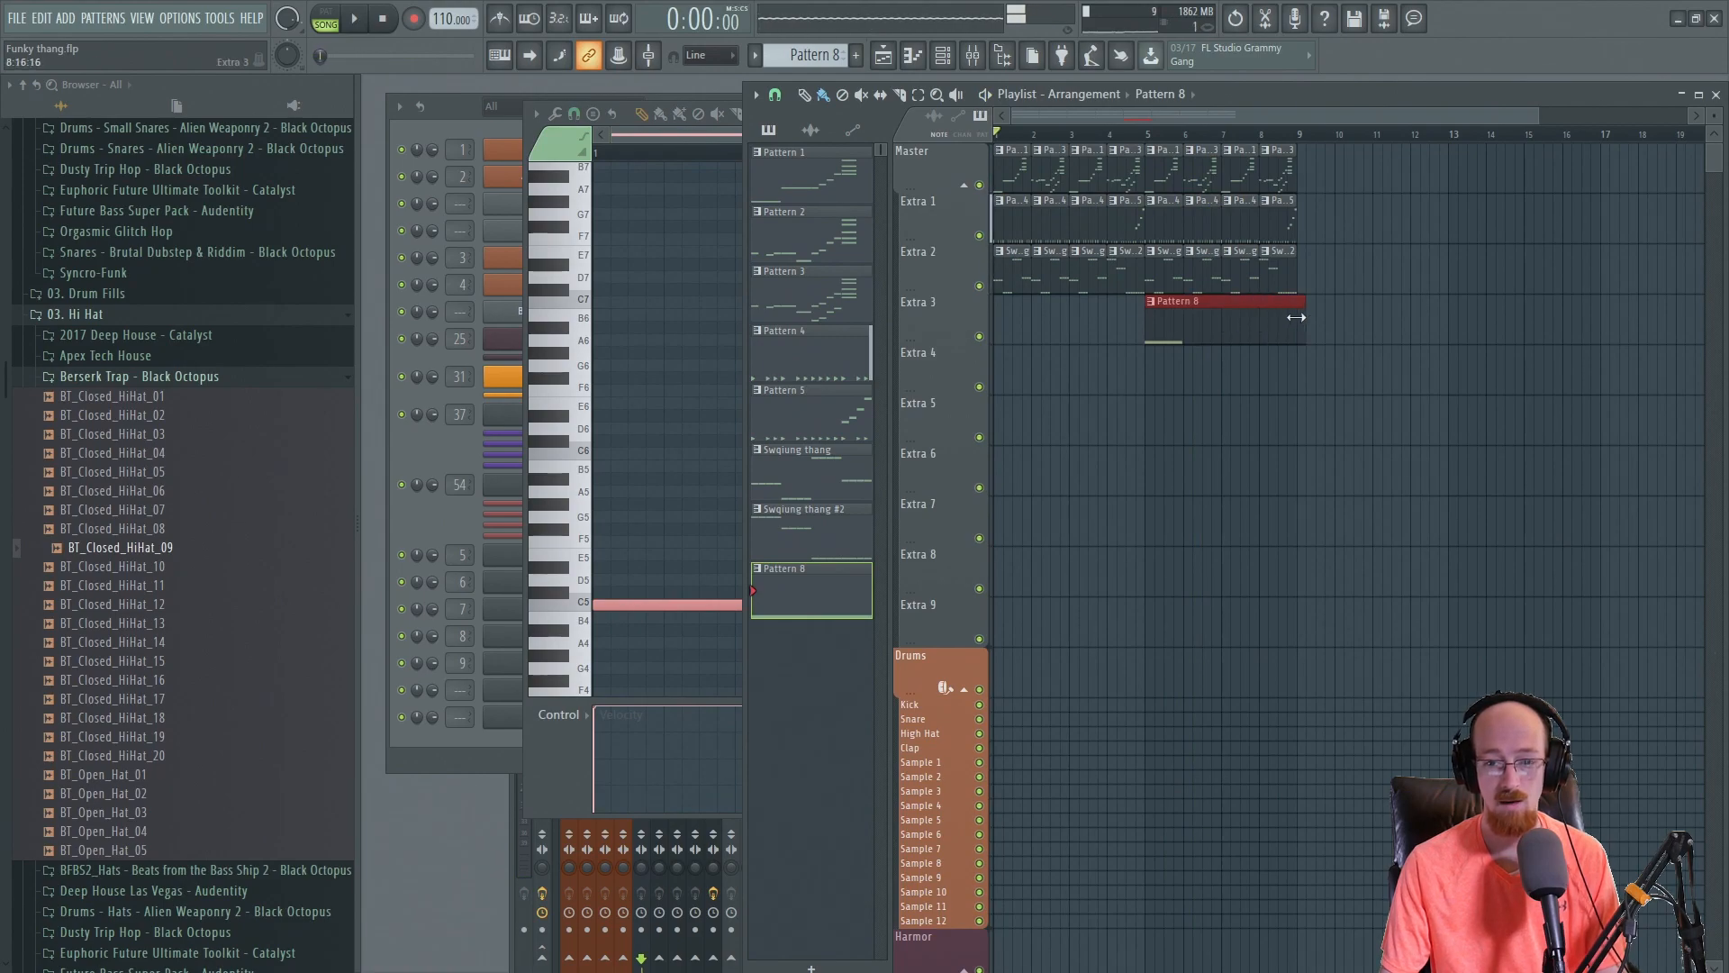
left_click(728, 136)
scroll(797, 621, "down", 2)
left_click_drag(764, 607, 1184, 604)
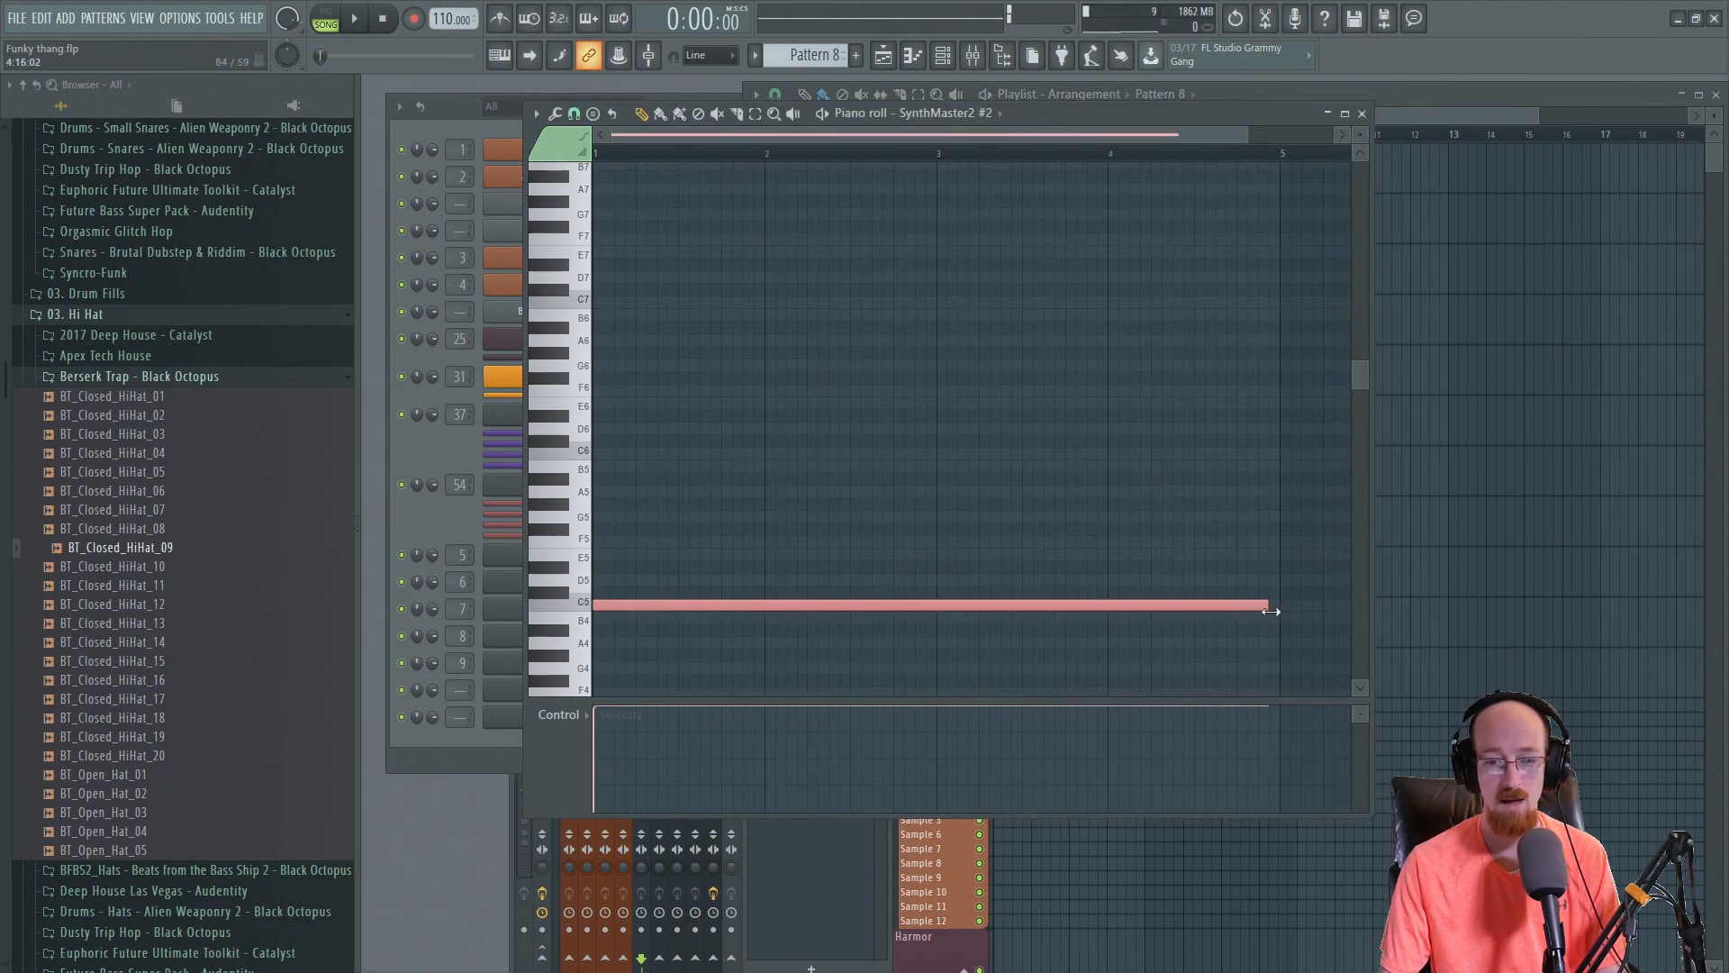
left_click(1362, 114)
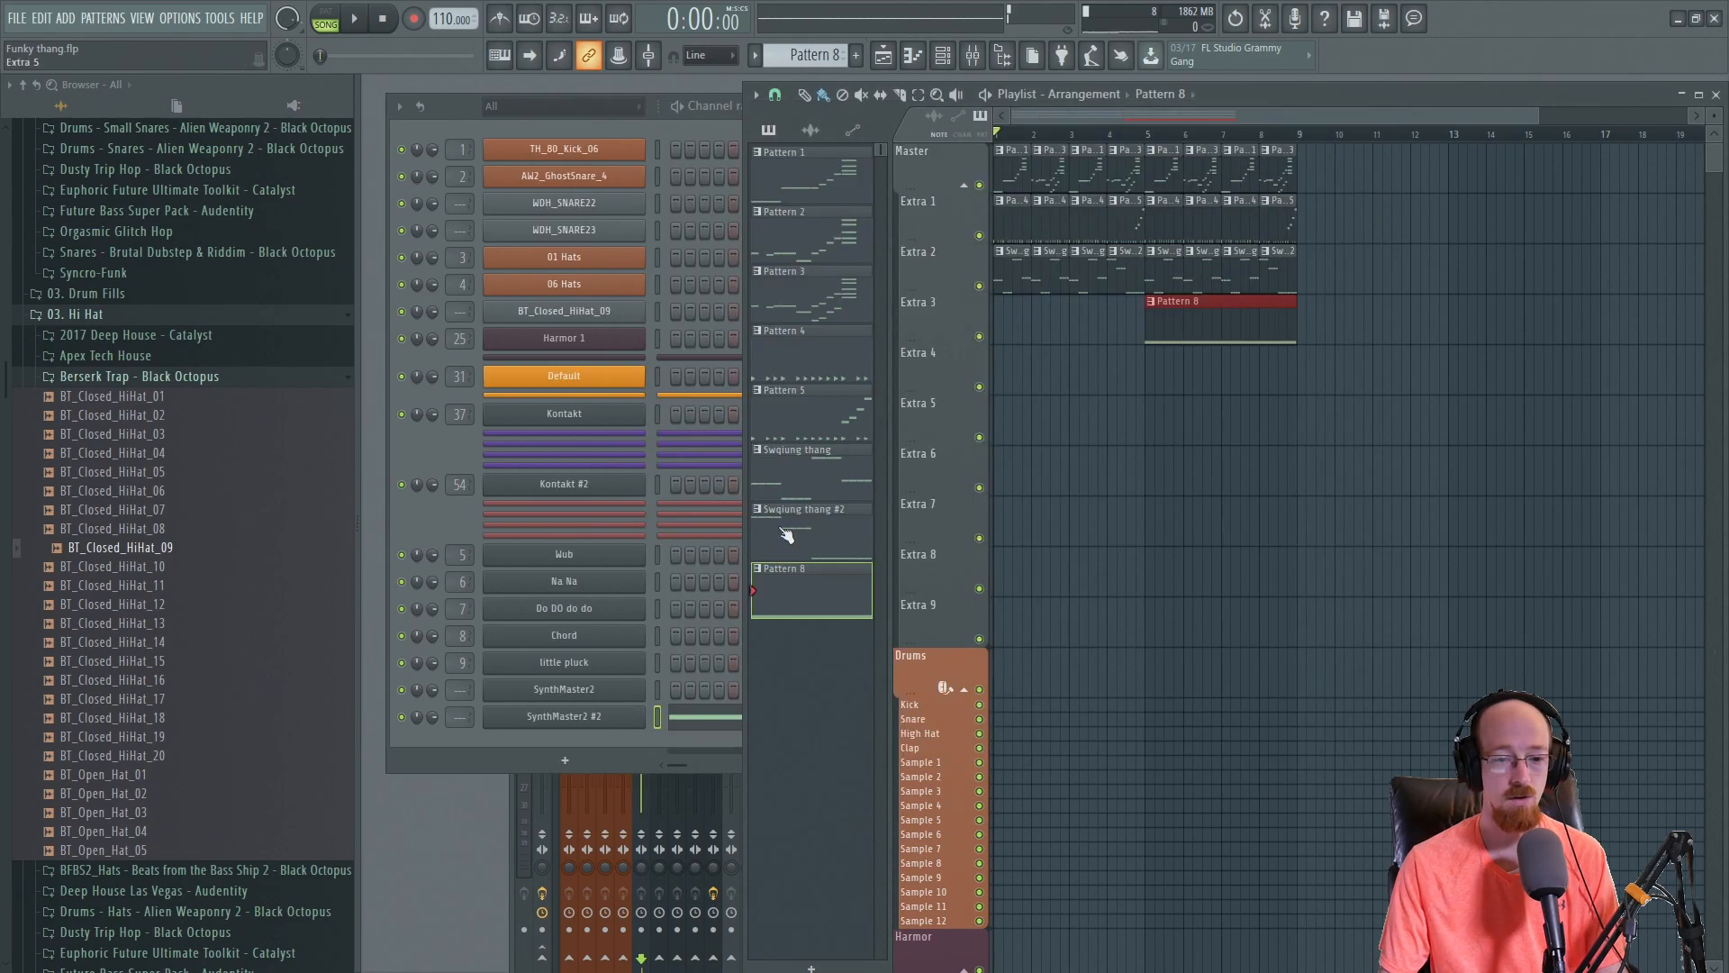
- Route SynthMaster2 #2 to mixer track 10 and load the Gatekeeper effect on that track
left_click(609, 716)
key("F9")
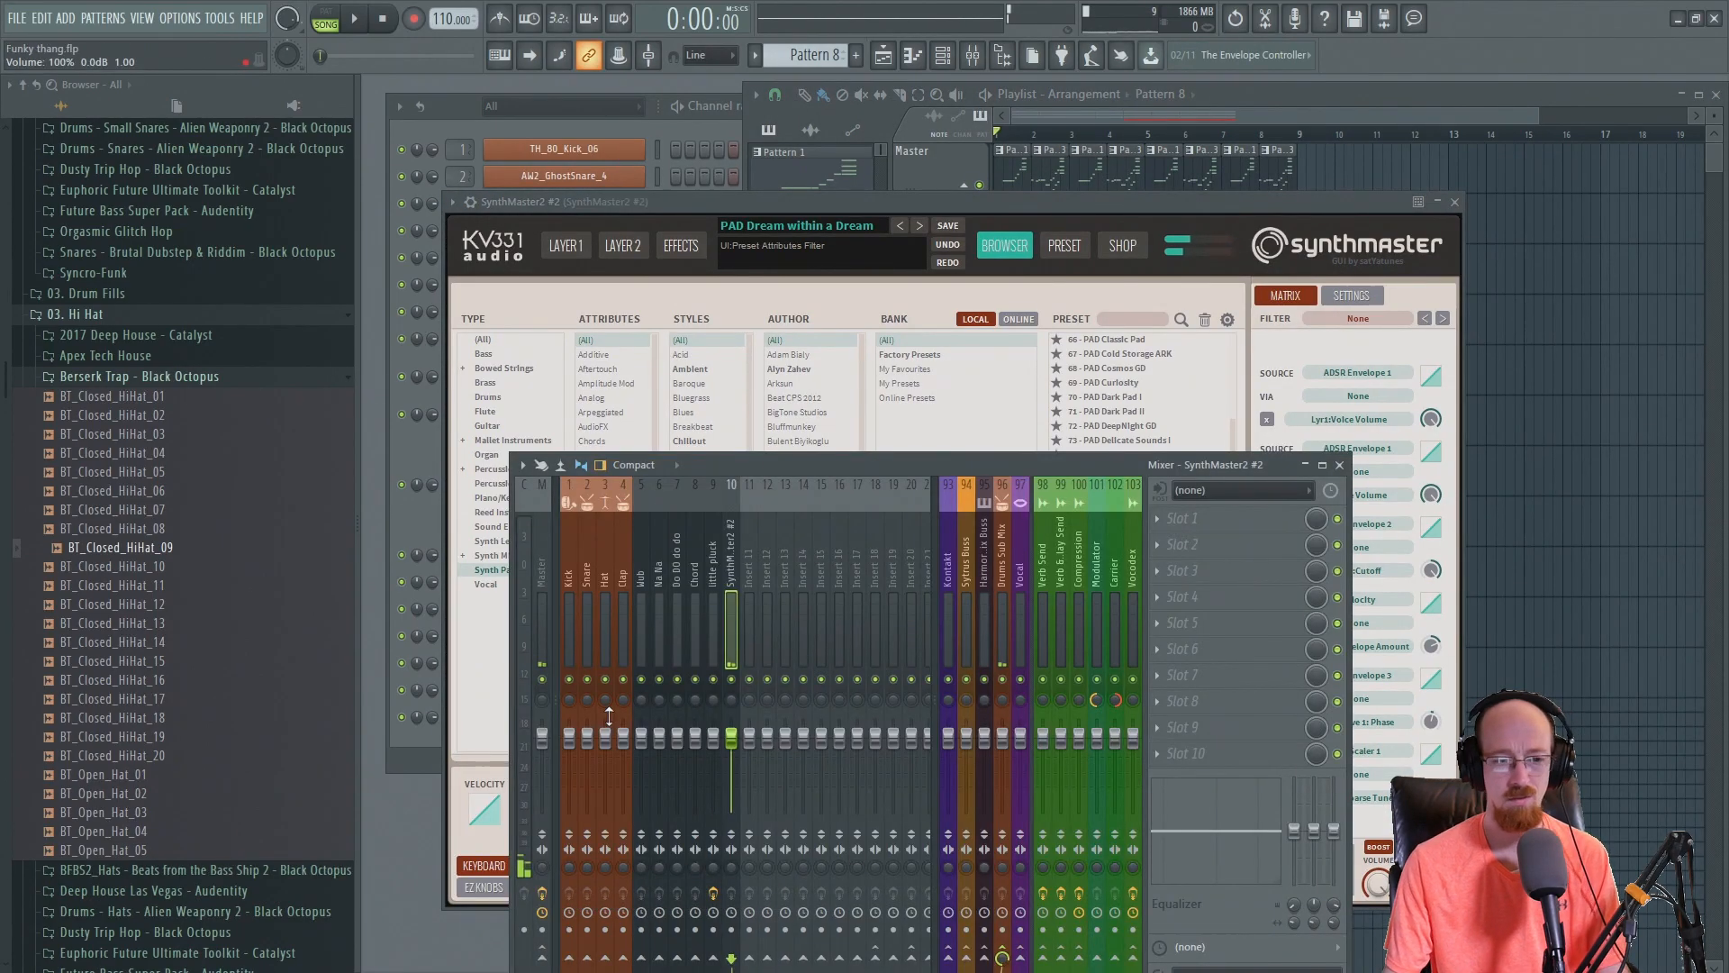
key("F8")
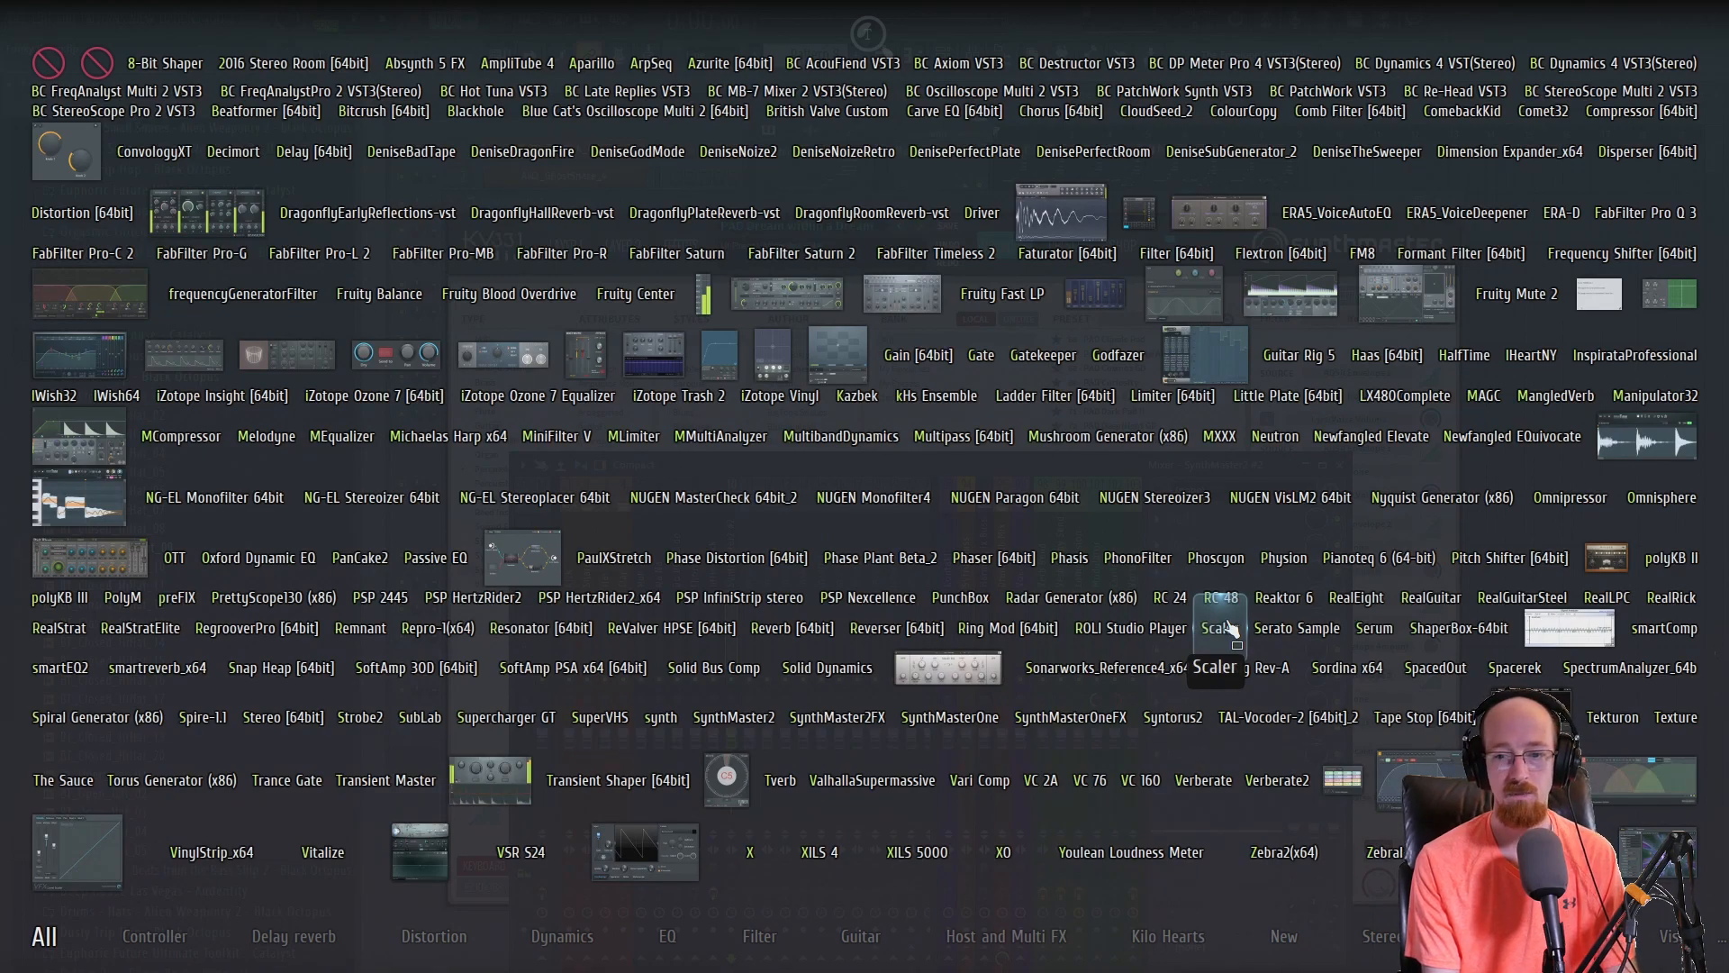
type("gate")
left_click(1045, 355)
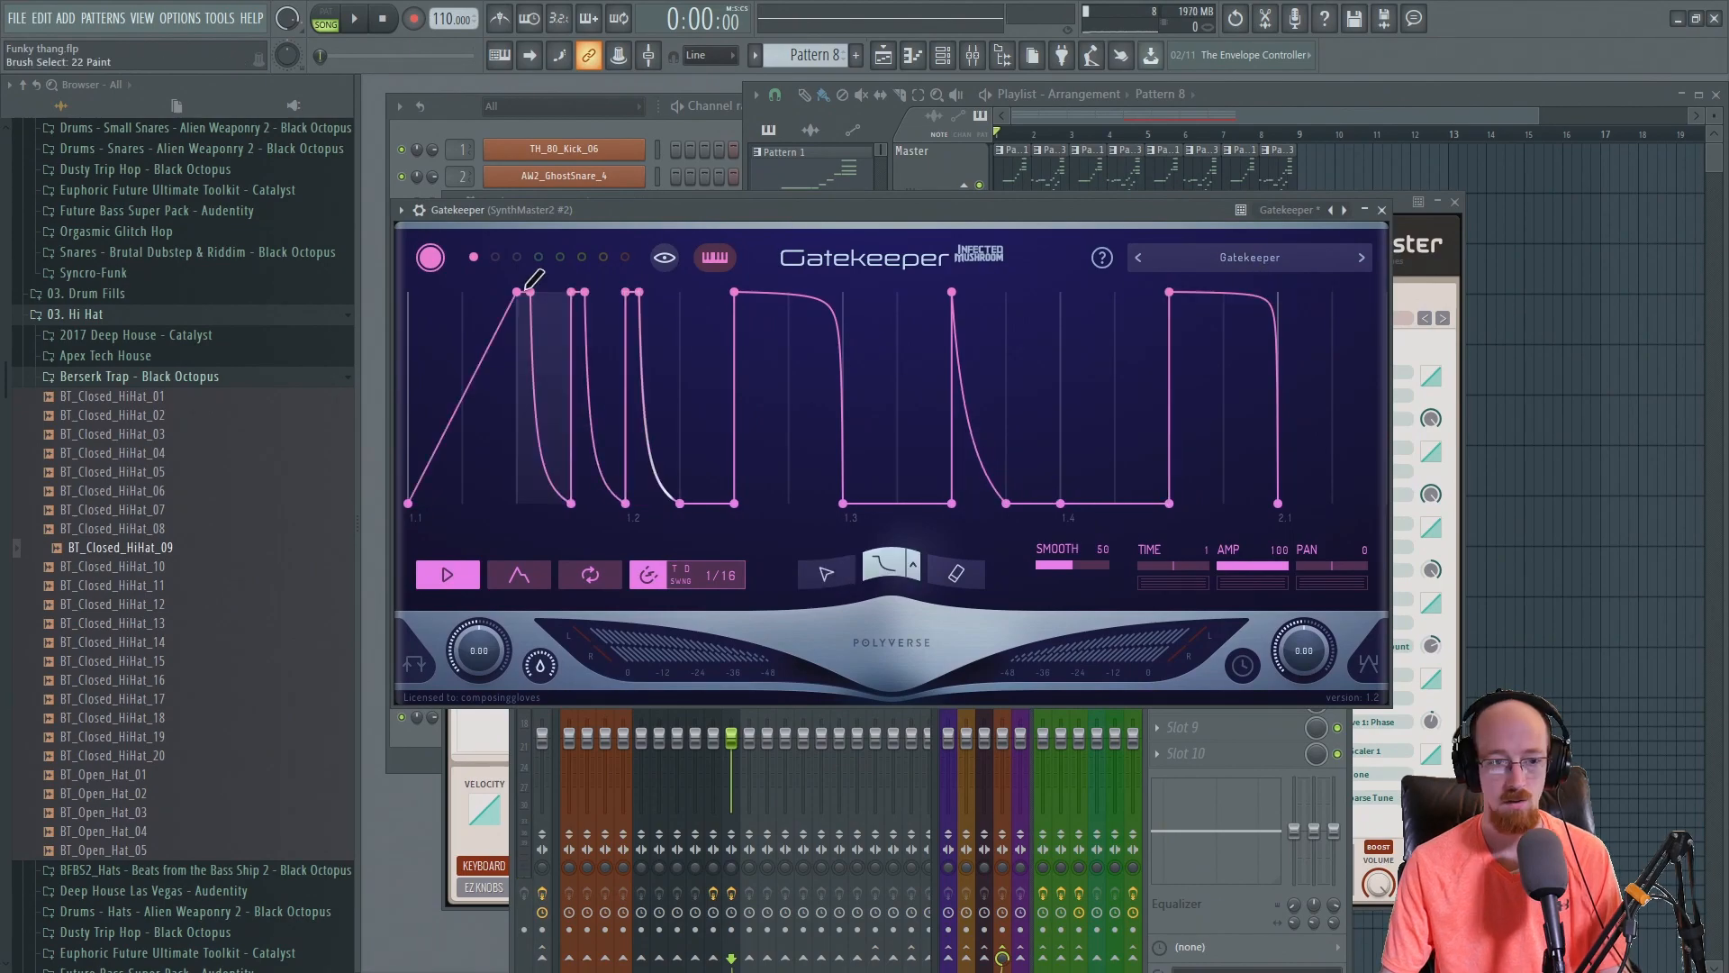
- Play the arrangement from bar 5 to audition the gated pad, close Gatekeeper and stop playback
key("space")
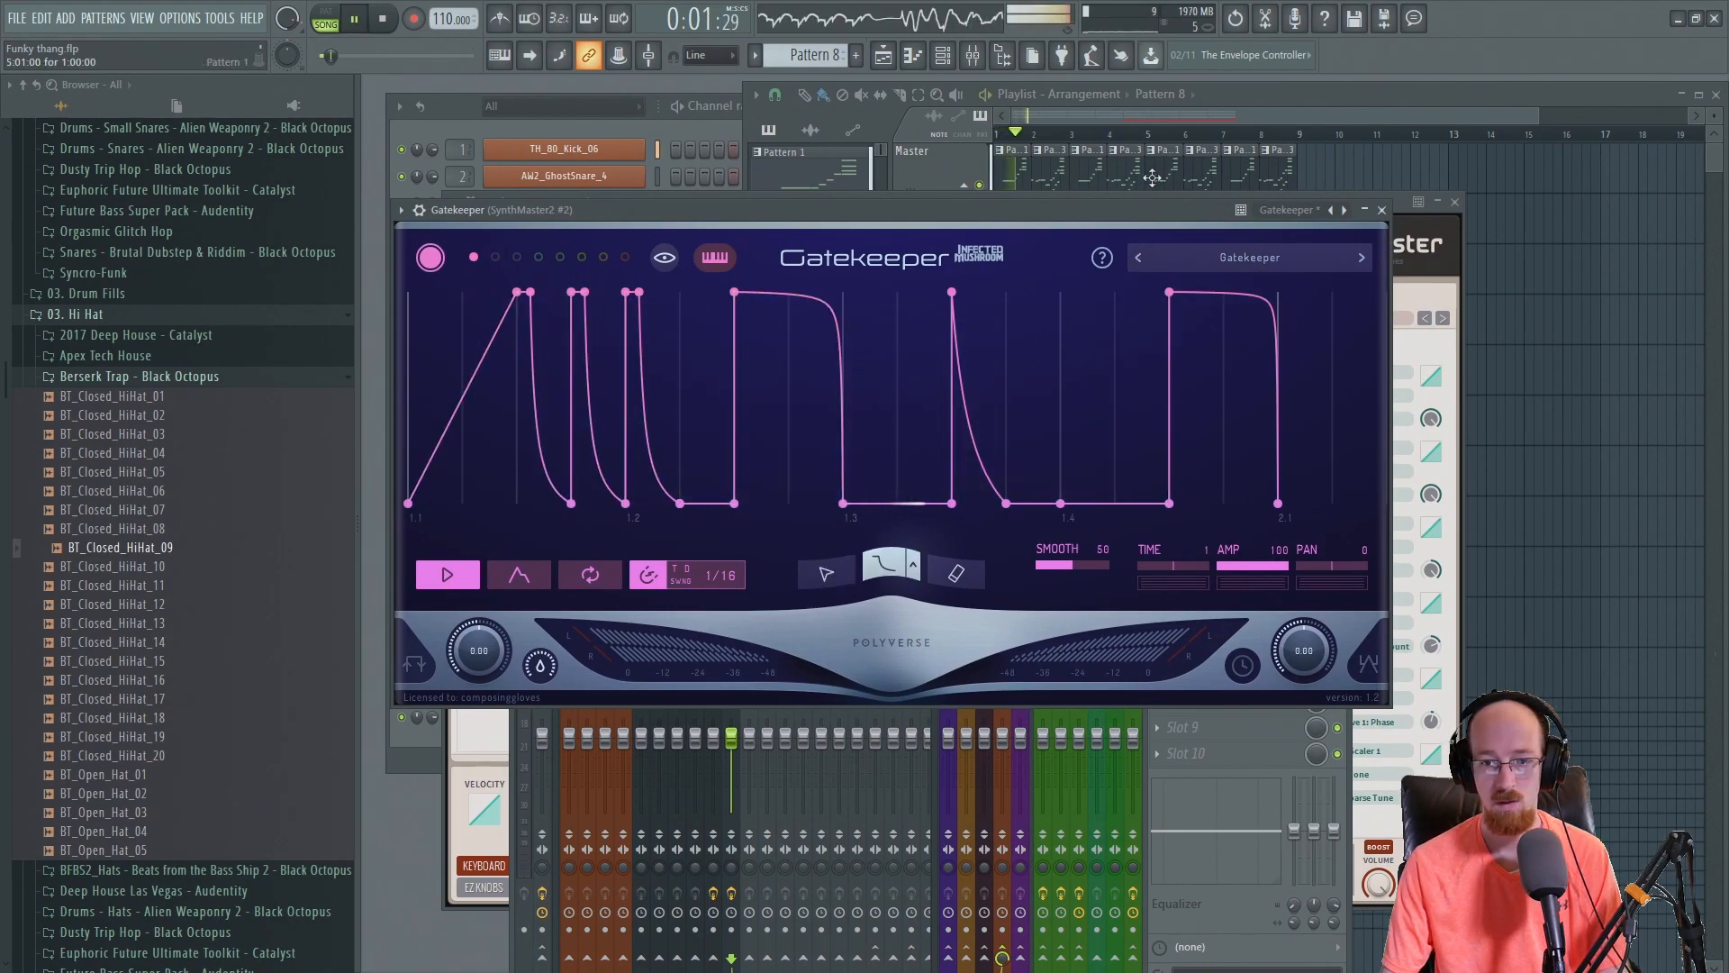
left_click(1152, 180)
left_click(1144, 133)
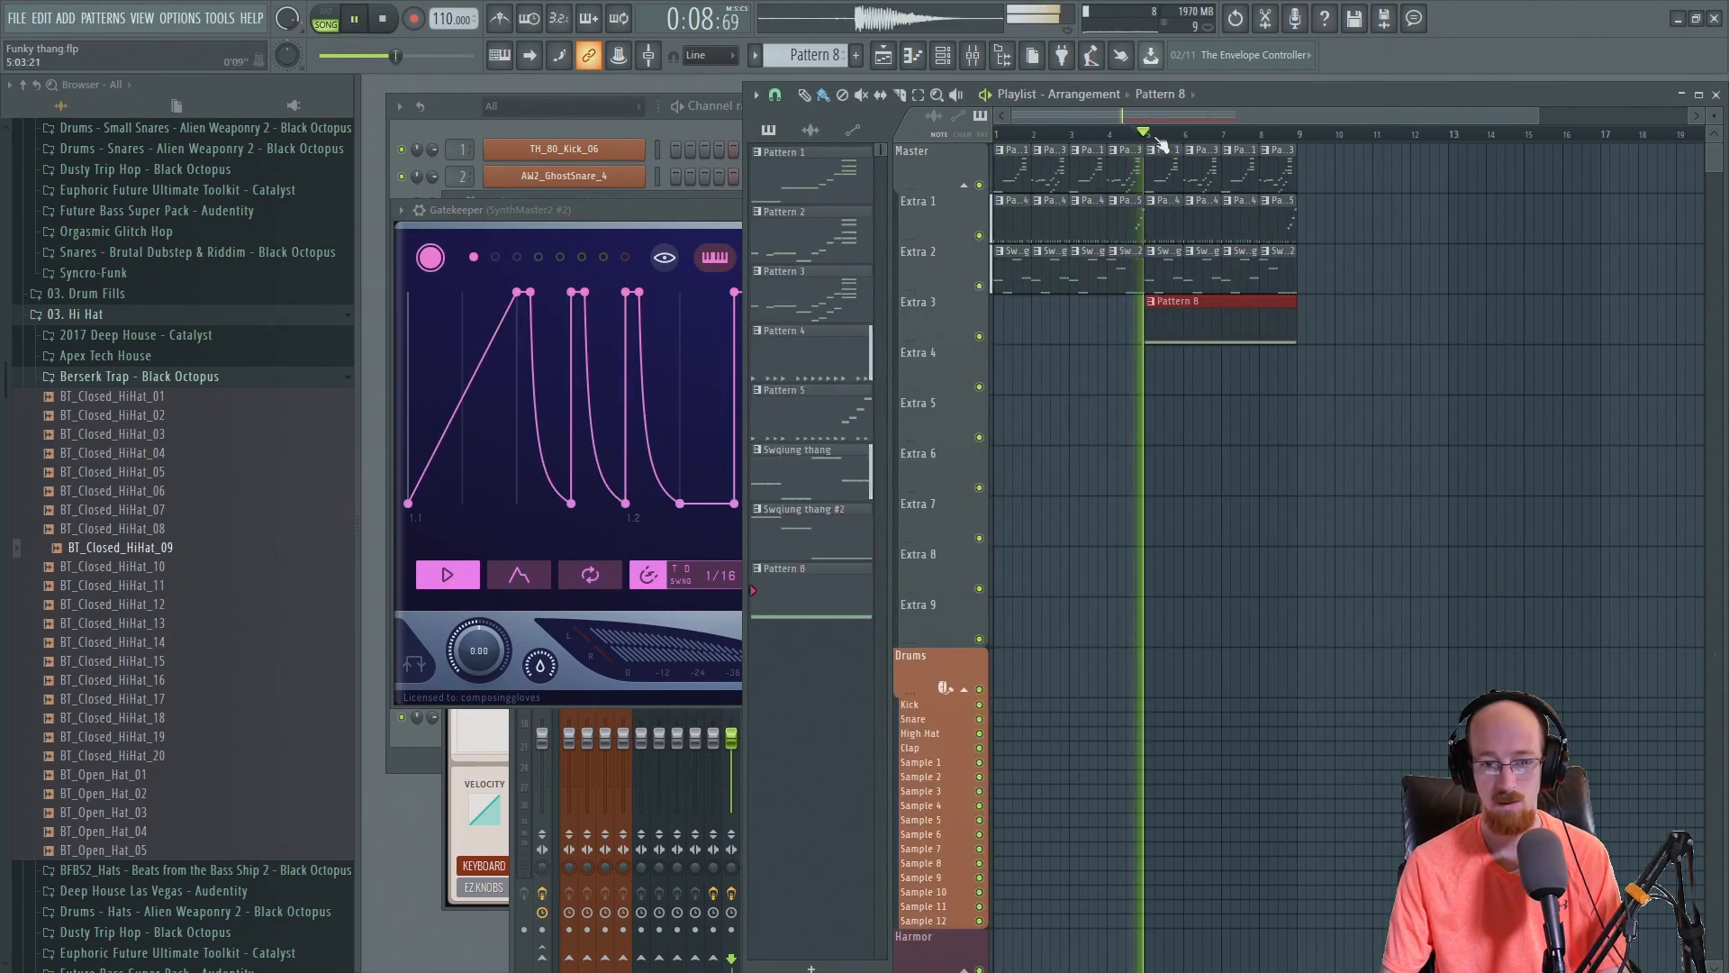
left_click(695, 217)
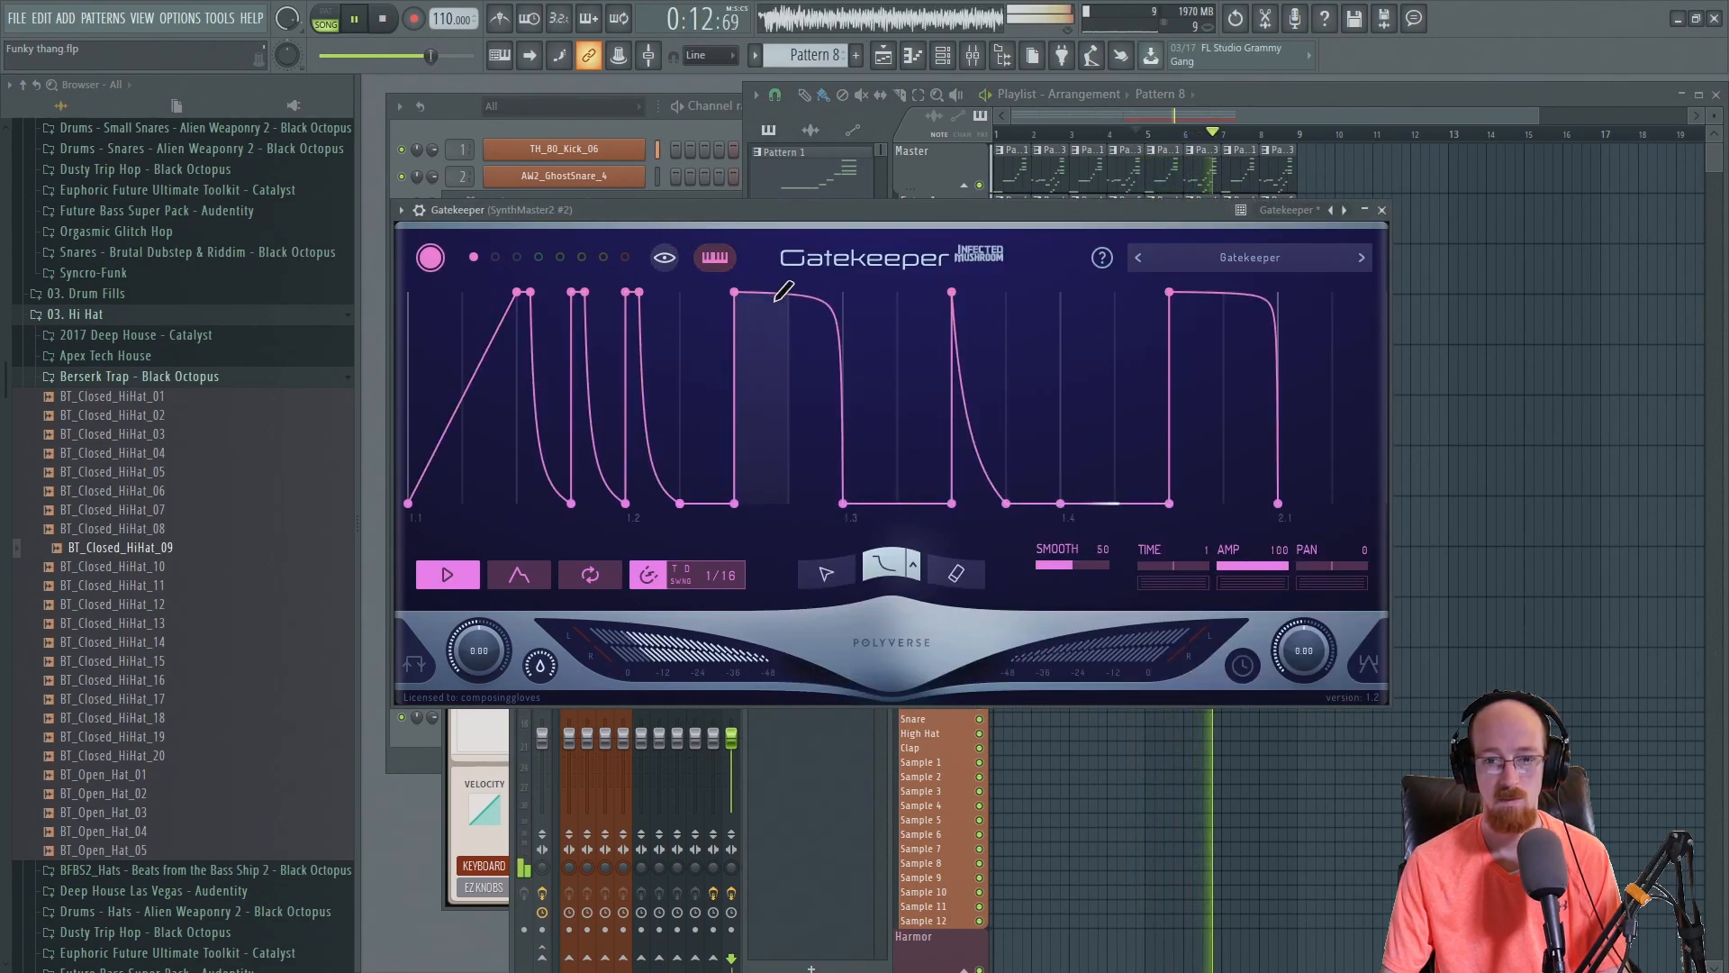
left_click(1382, 210)
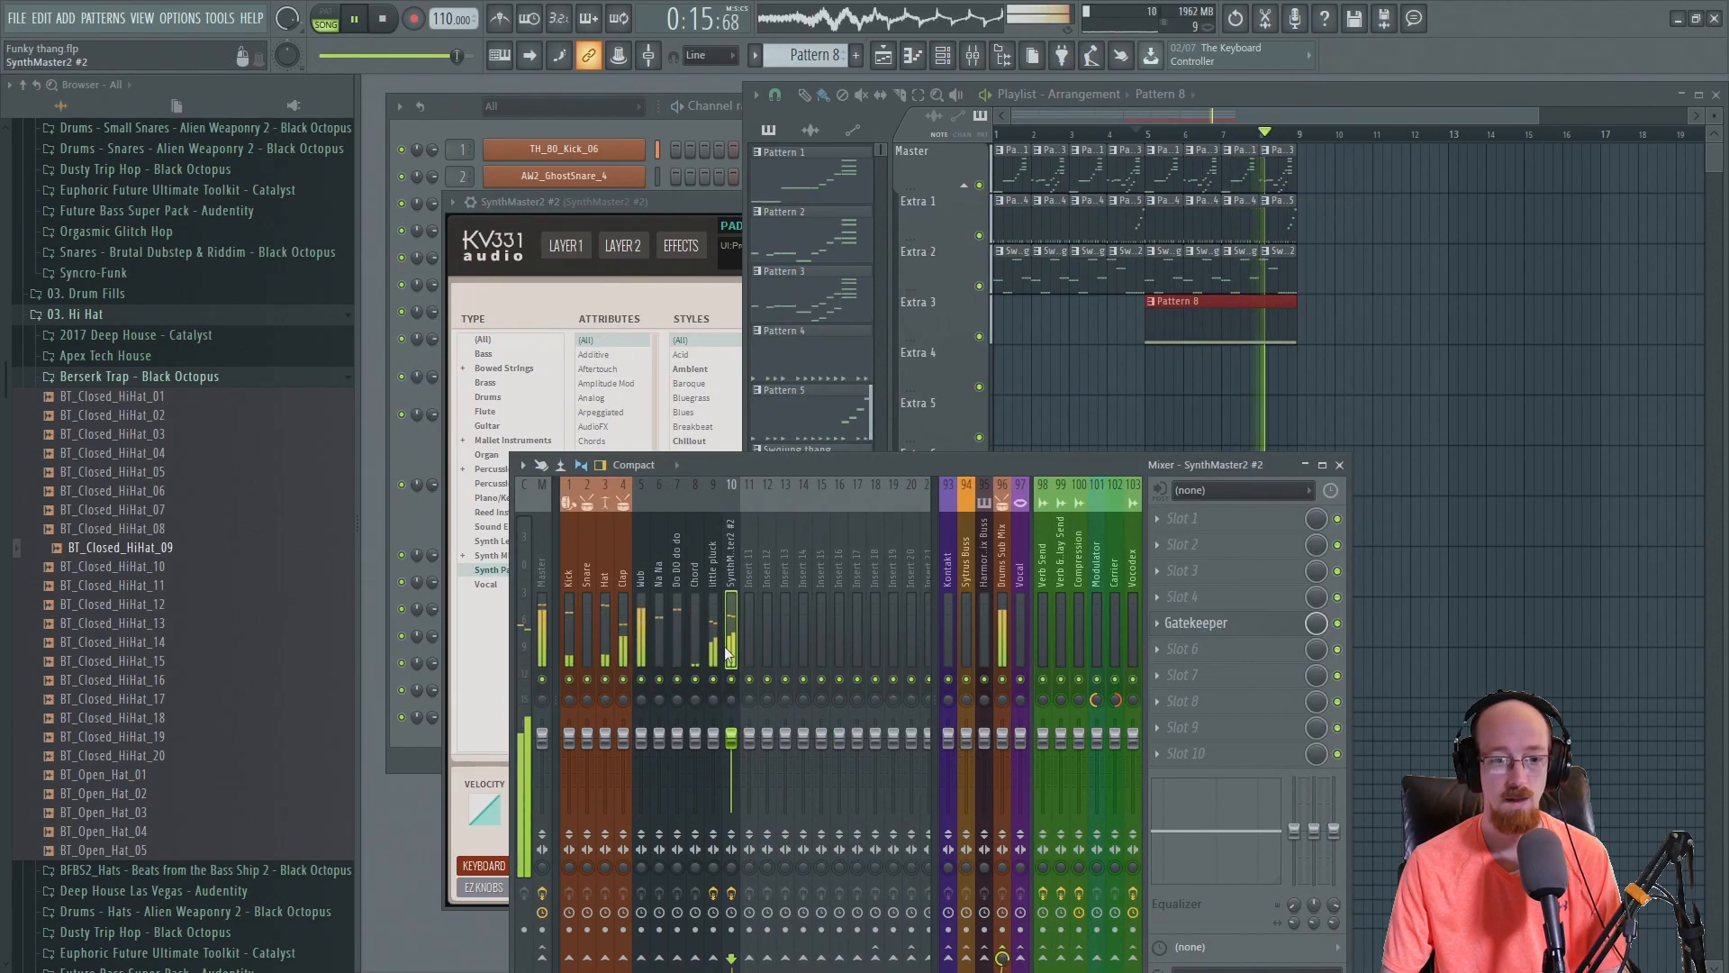
key("space")
- Lower the SynthMaster2 #2 mixer track volume to about -8 dB and raise it slightly after listening from bar 5
left_click(694, 582)
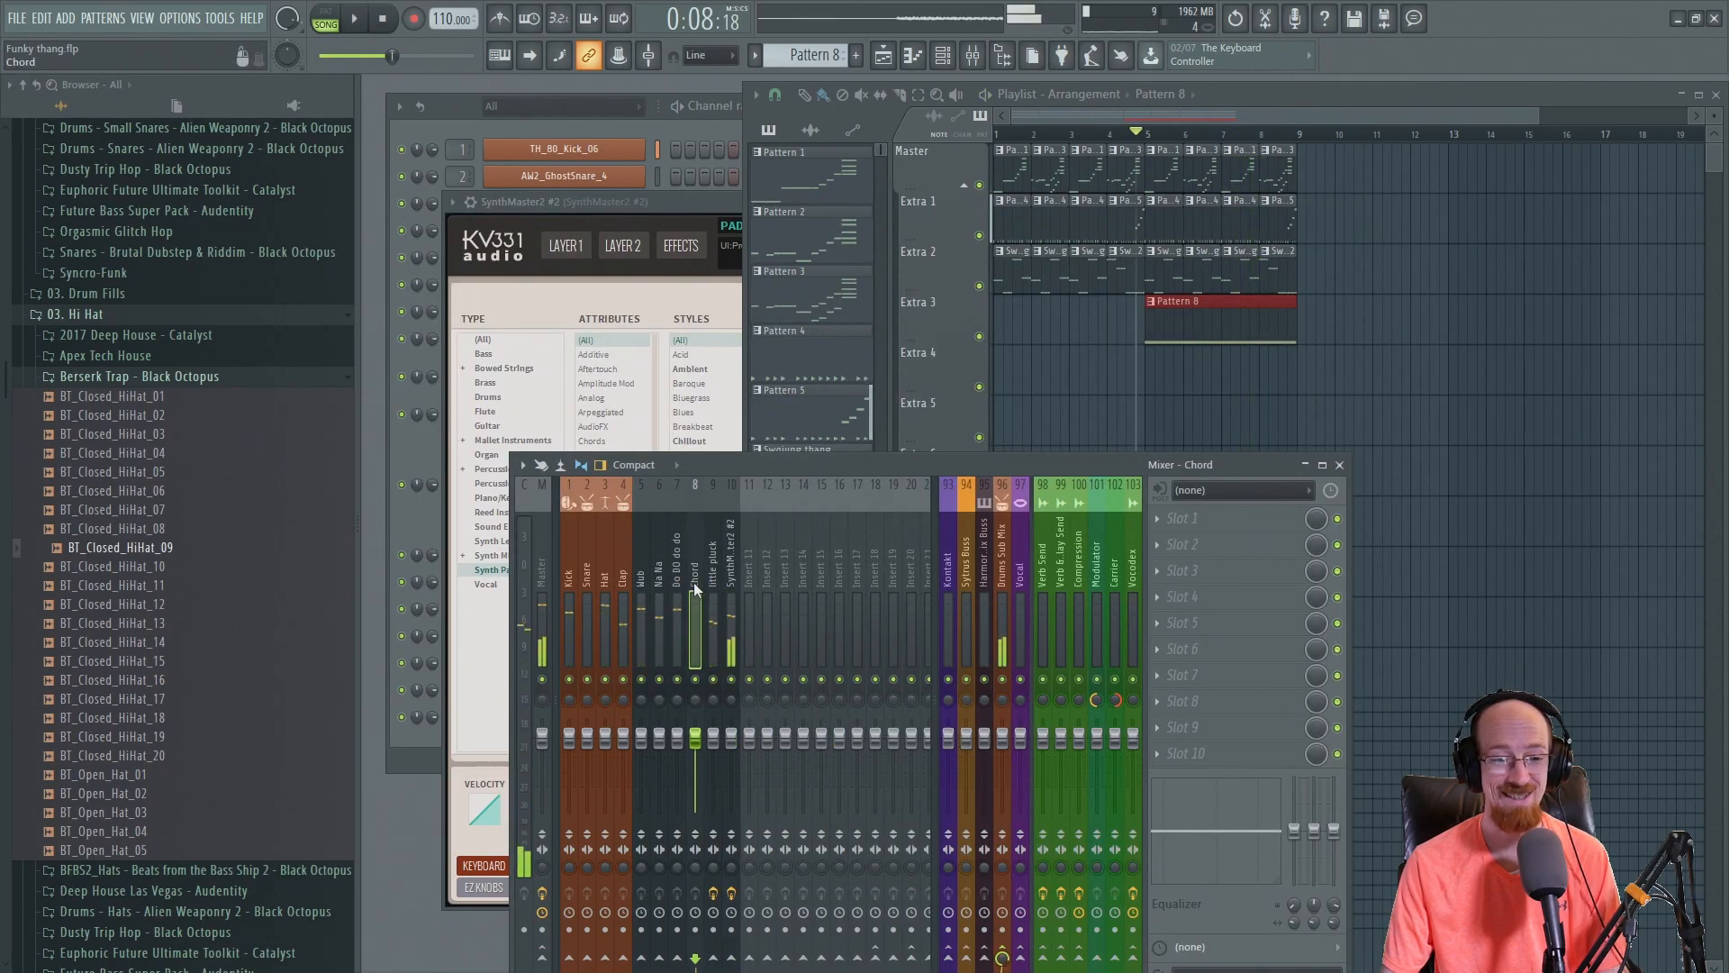
left_click_drag(695, 736, 737, 758)
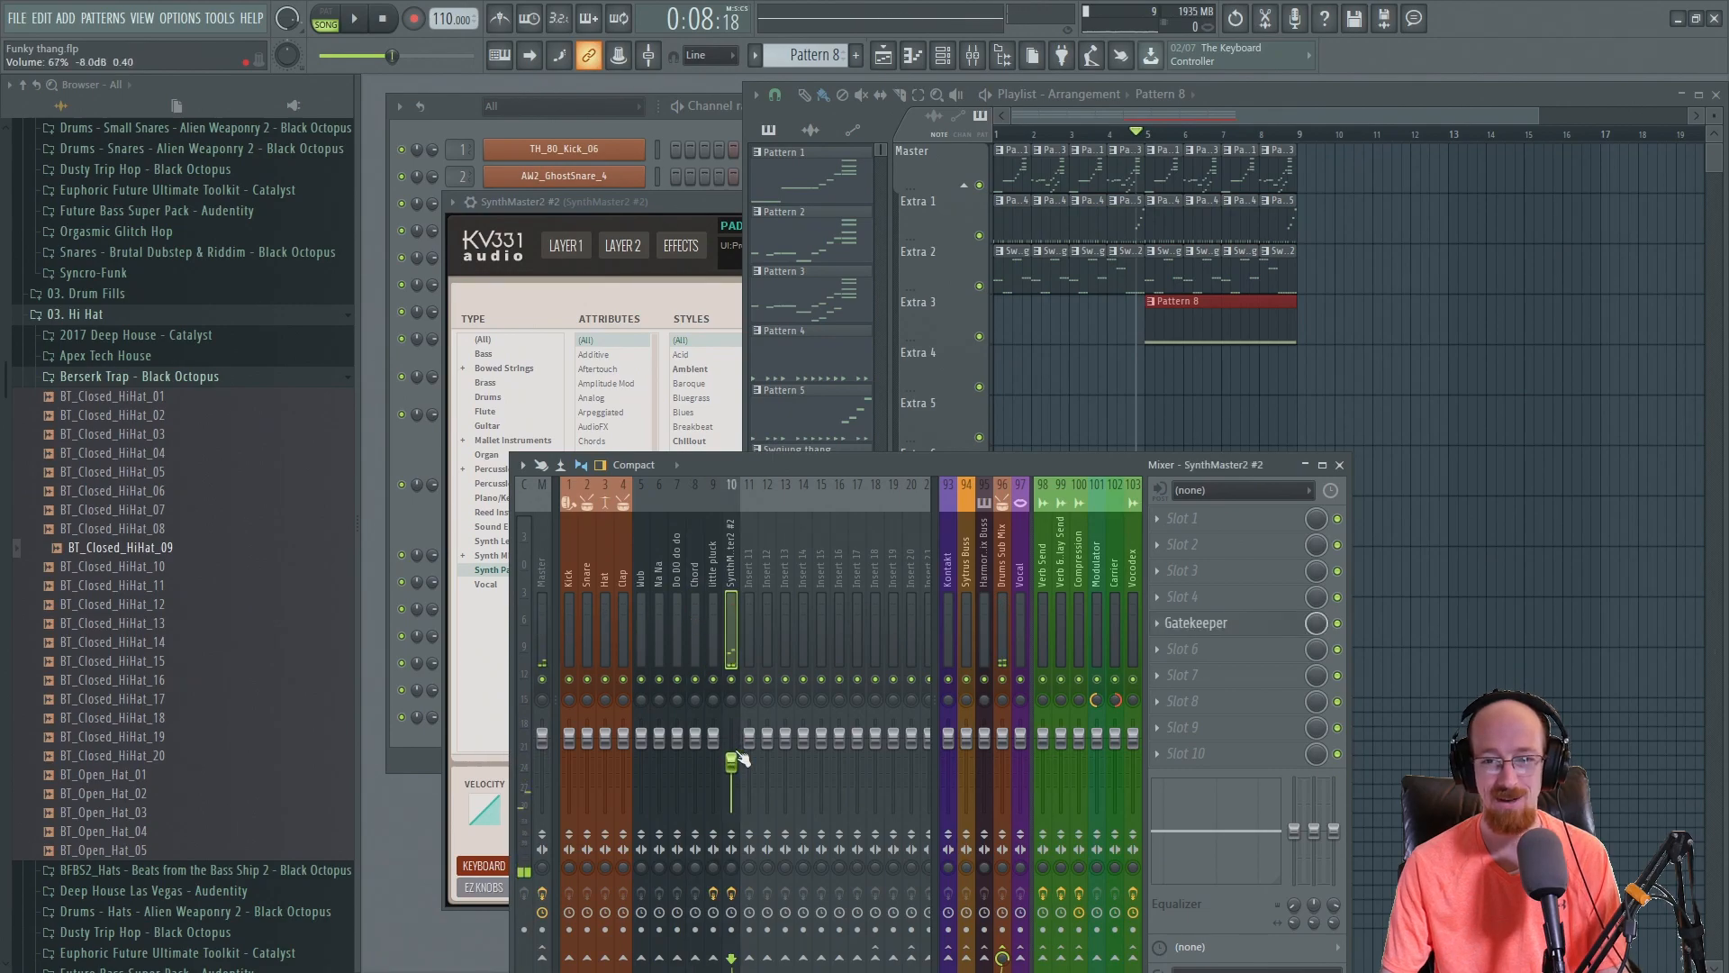
key("space")
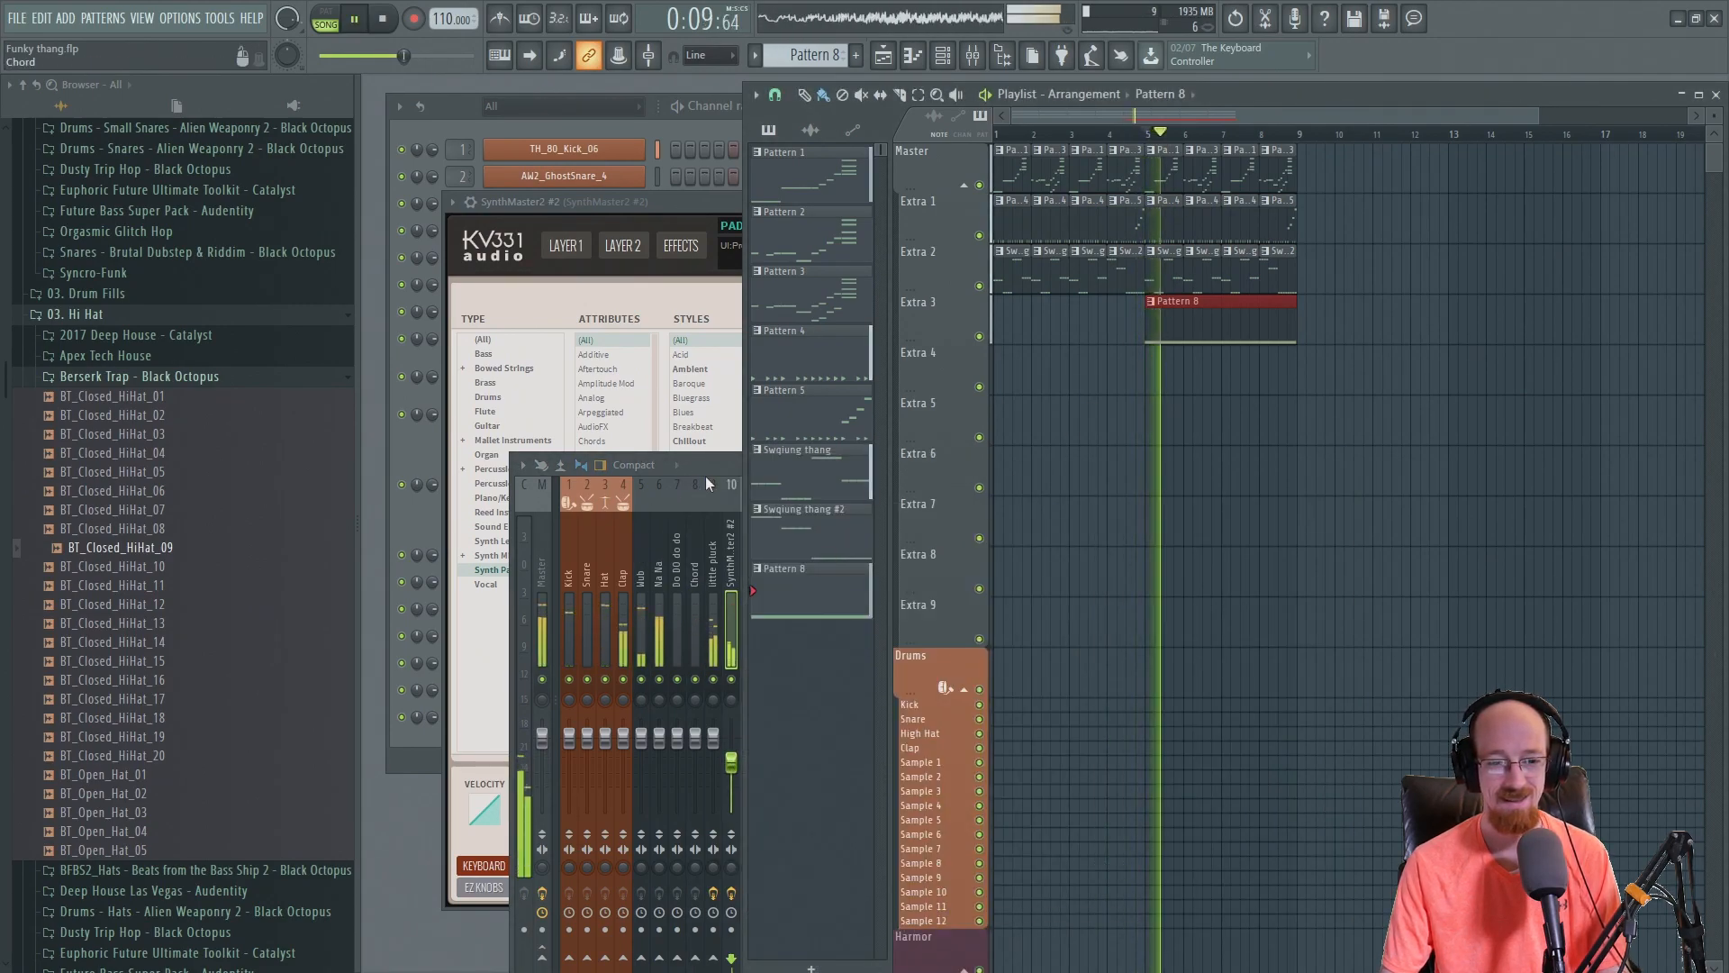
left_click_drag(732, 762, 732, 752)
key("space")
- Transpose the Pattern 8 note down two octaves to C3 and listen to it in the arrangement
double_click(1216, 312)
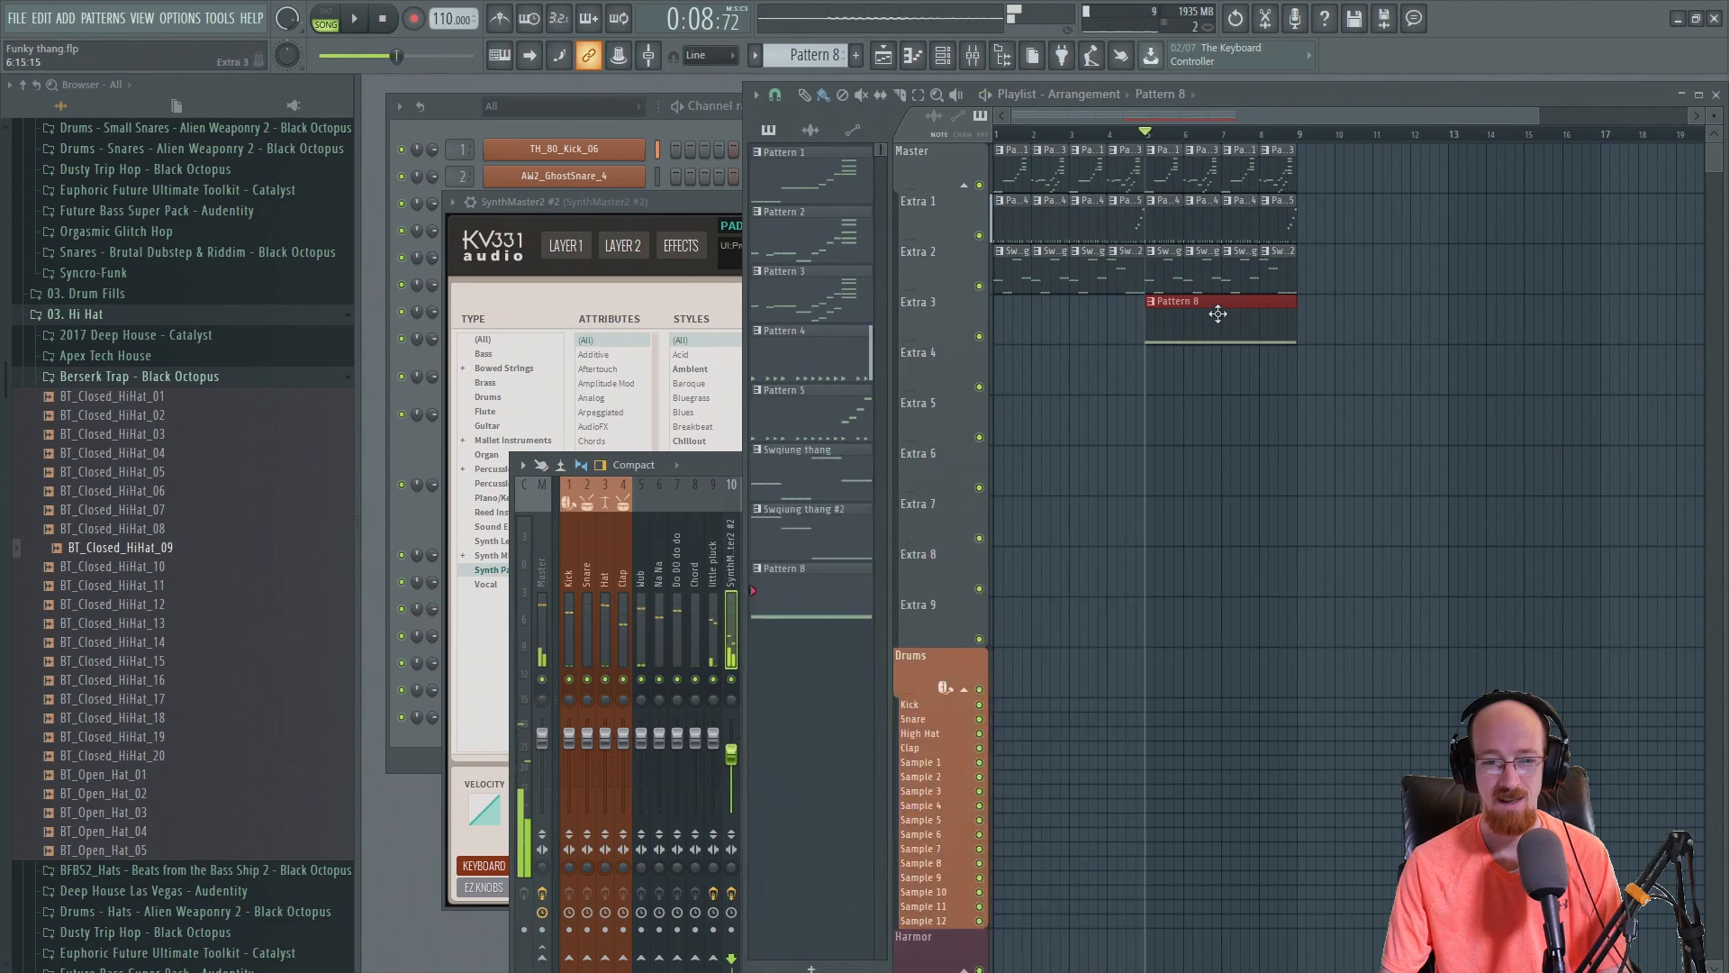
key("ctrl+a")
key("ctrl+Down")
key("ctrl+Down")
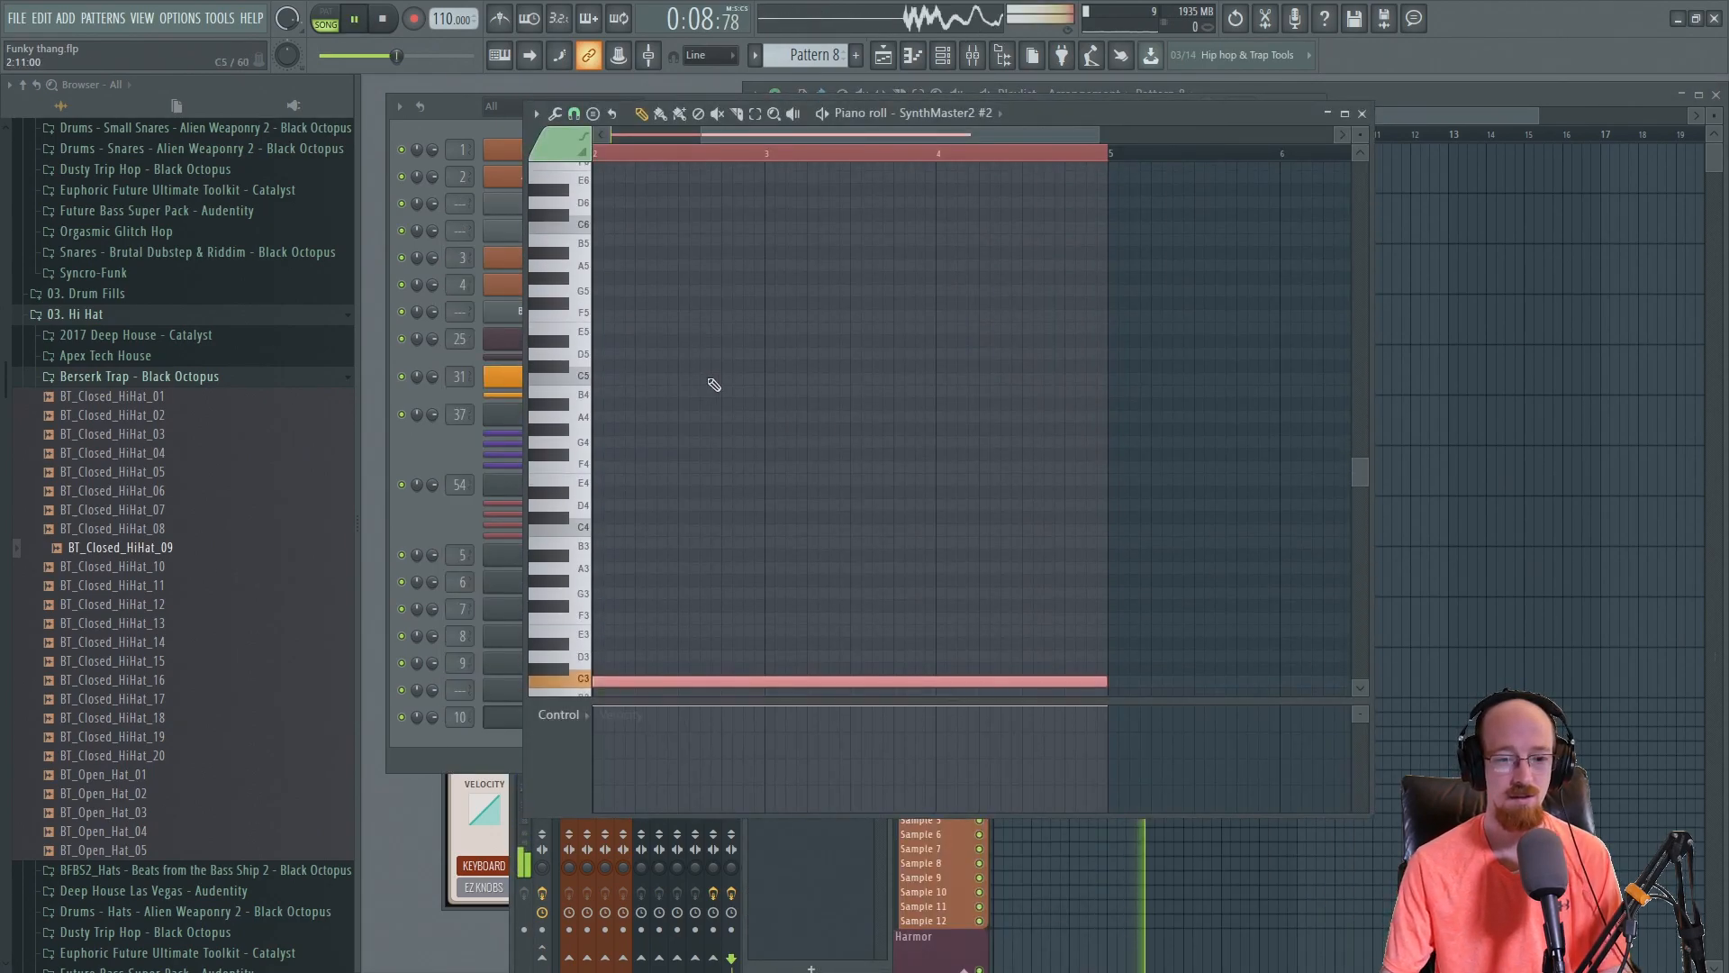
key("space")
left_click(1428, 104)
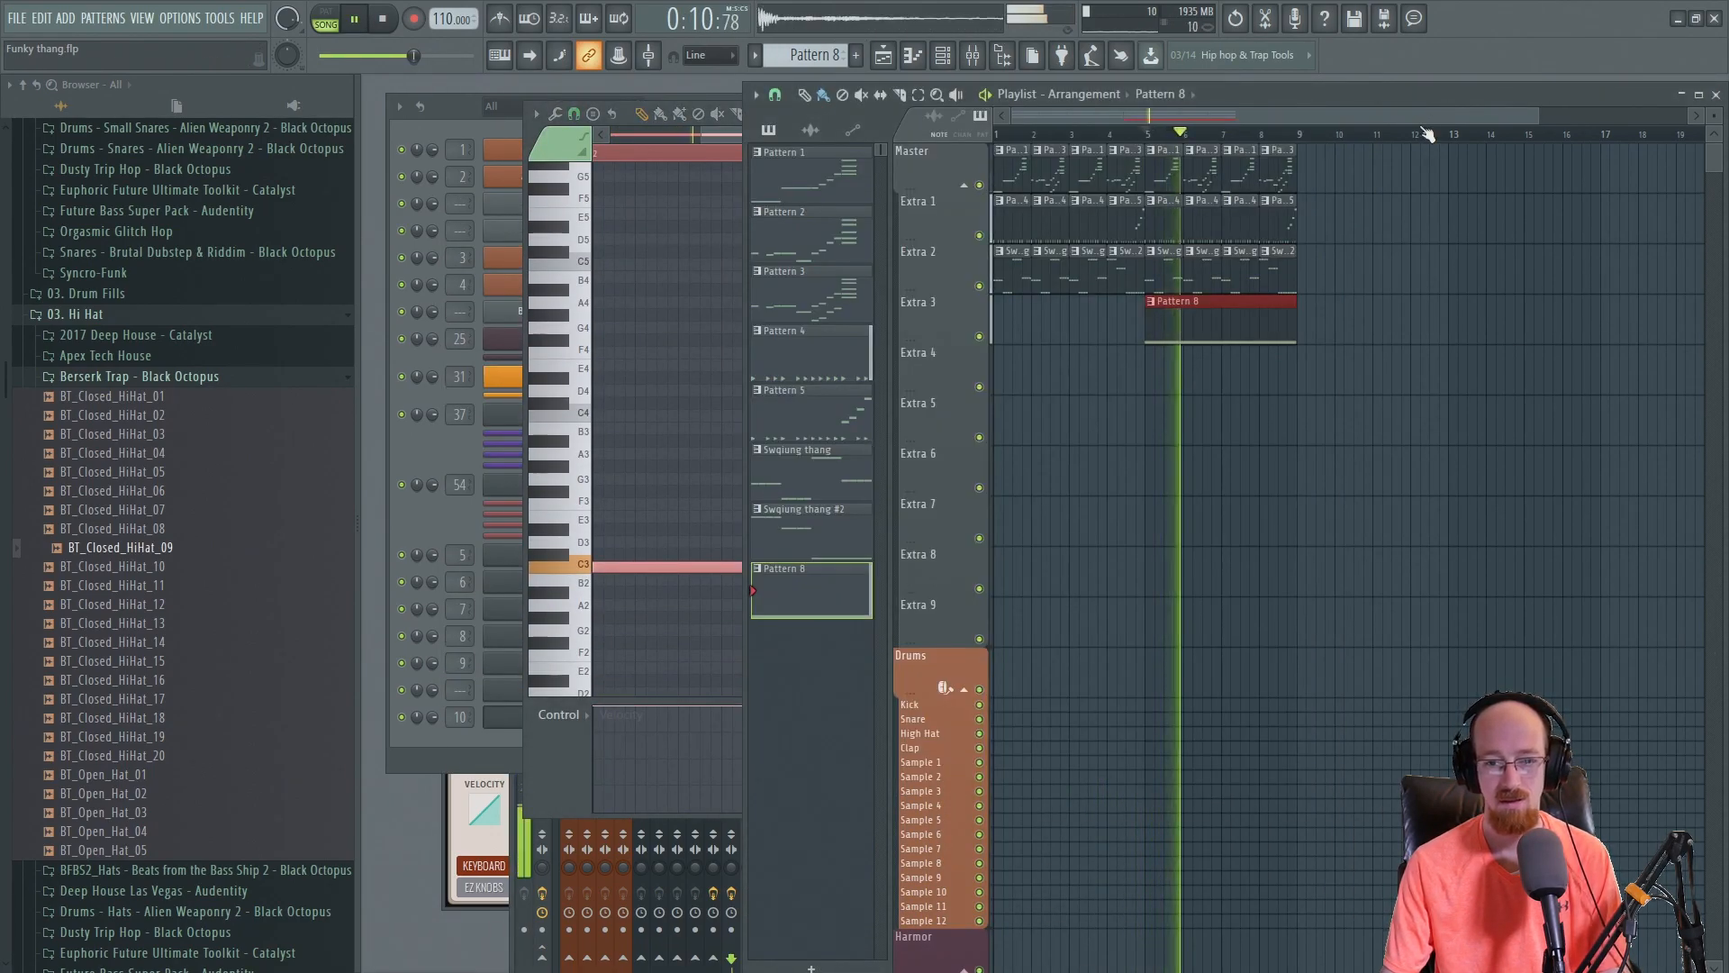
- Raise the SynthMaster2 #2 note in Pattern 8 by two octaves while listening to the arrangement
left_click(722, 137)
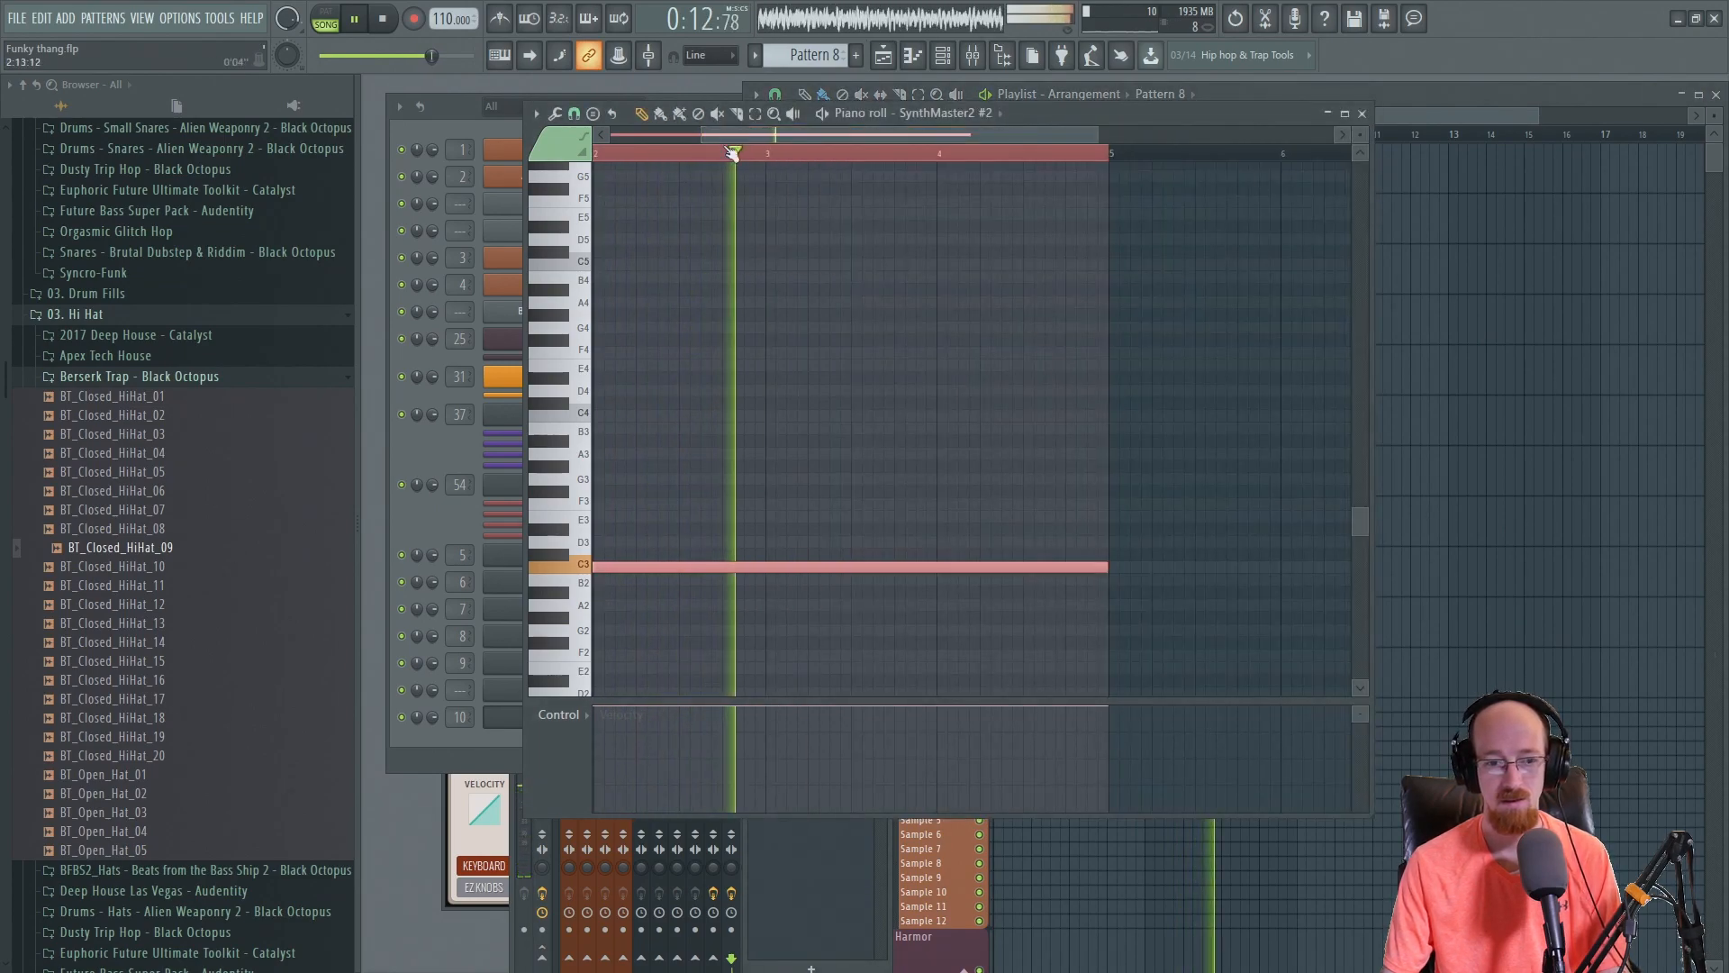
key("ctrl+Up")
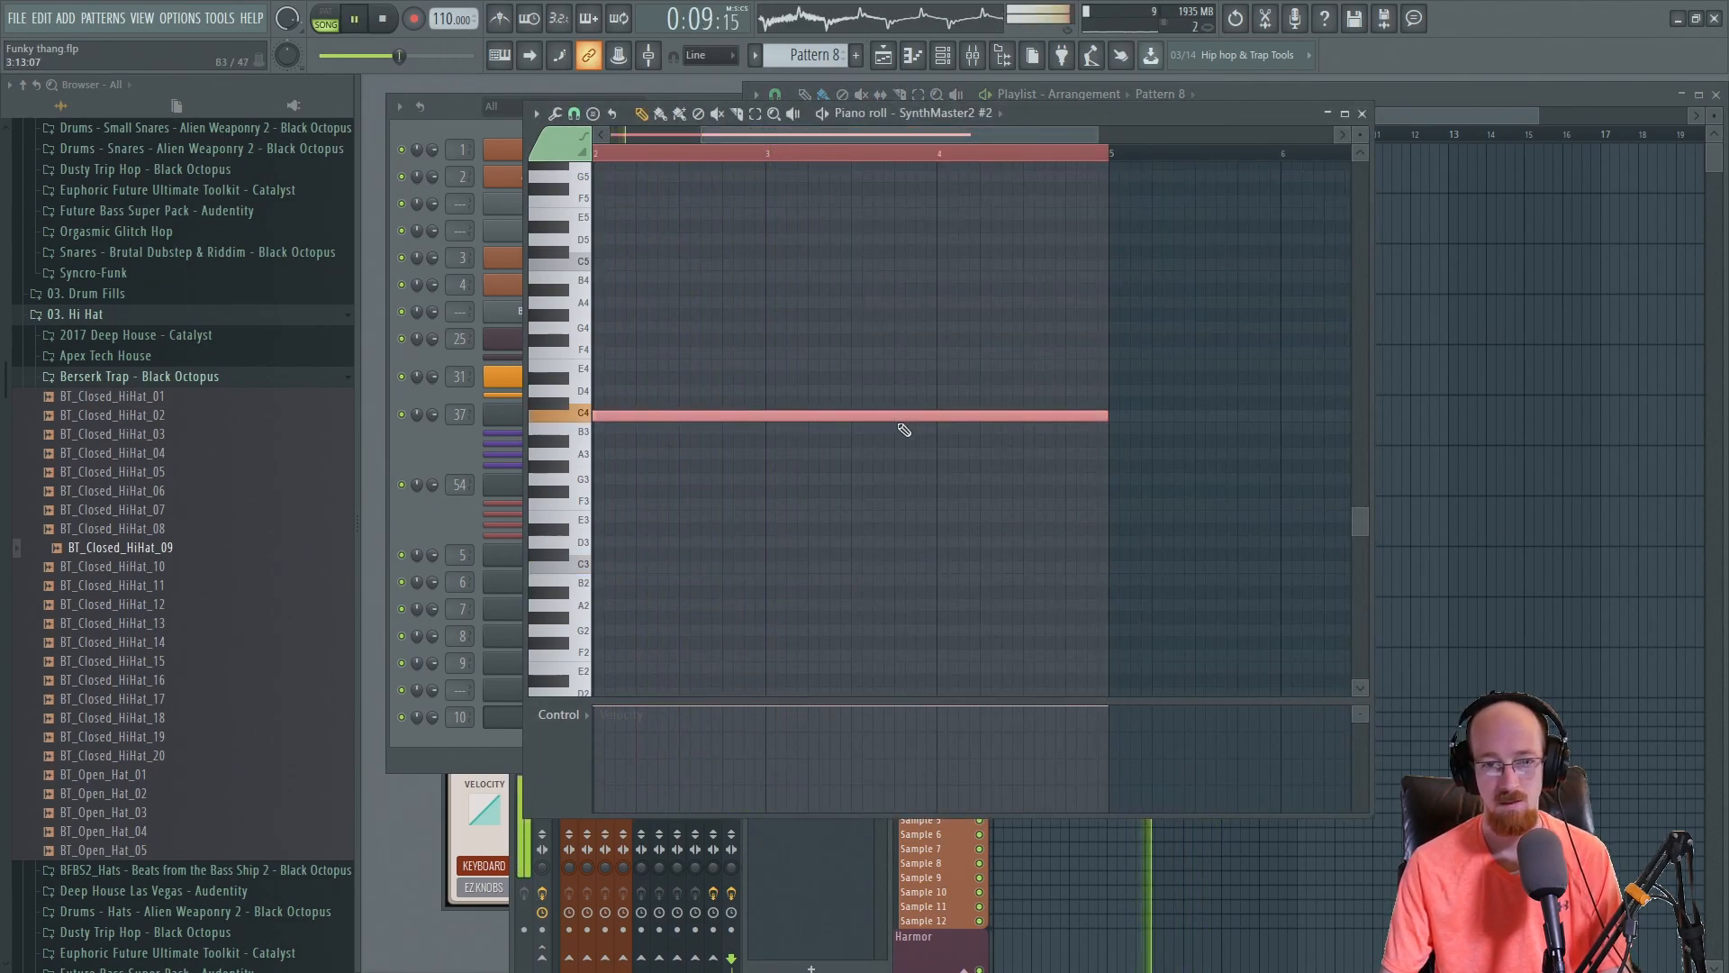
scroll(753, 436, "up", 3)
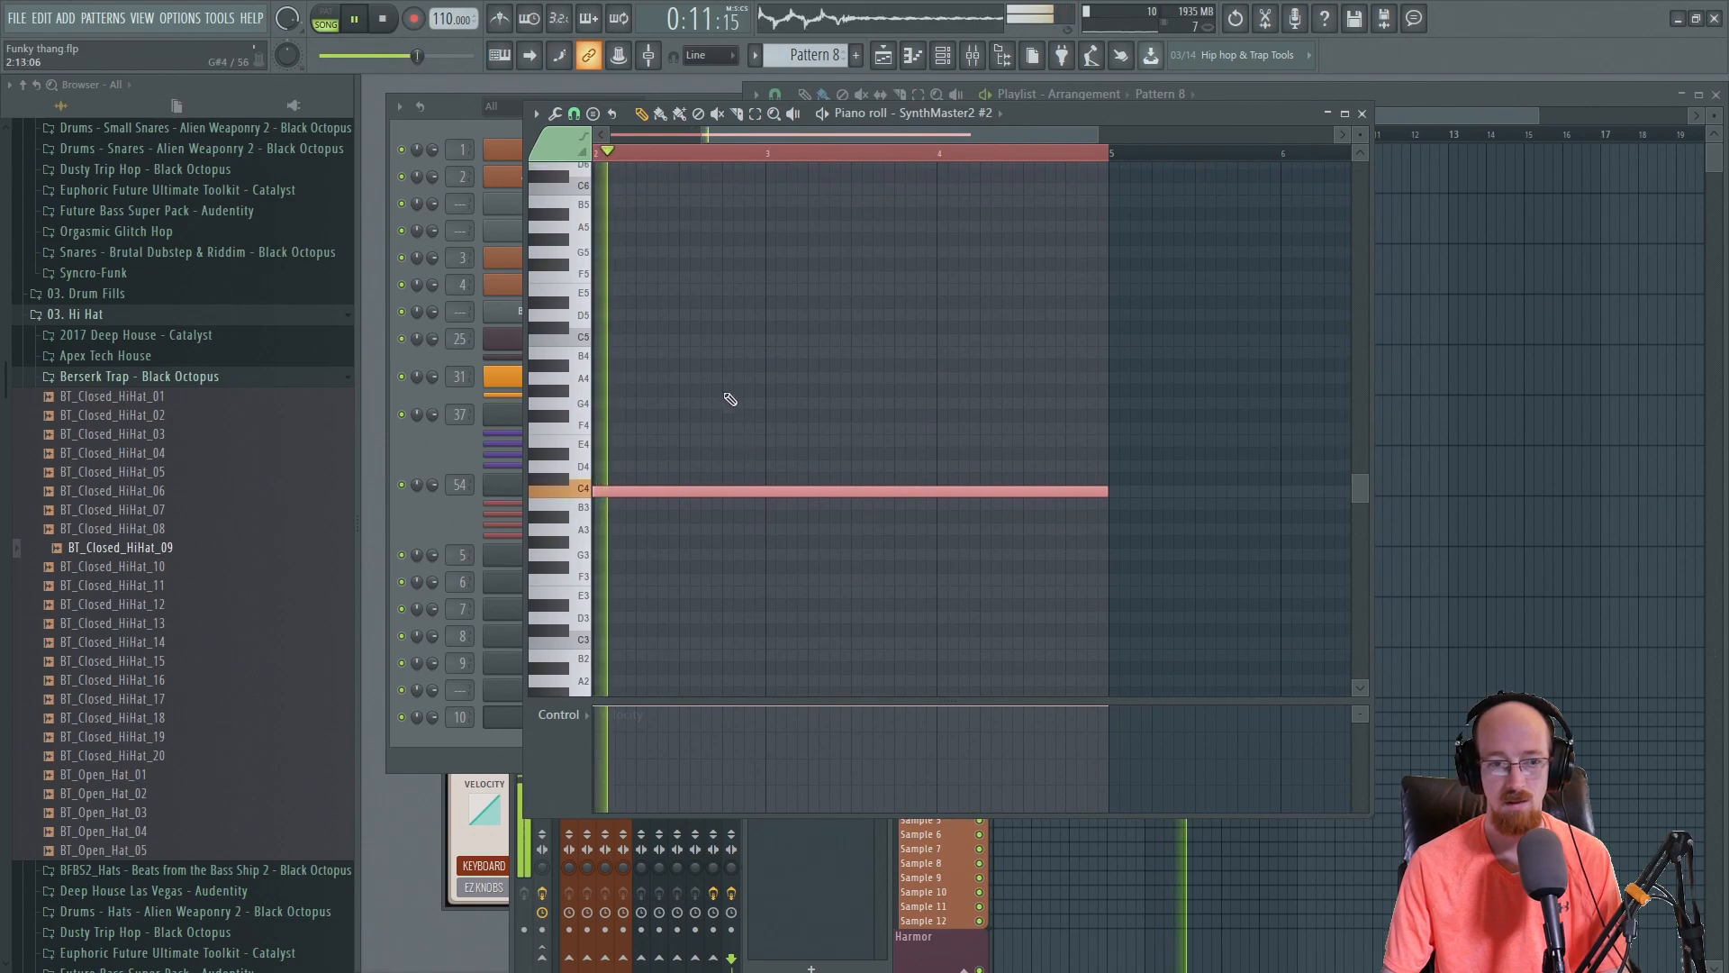
key("ctrl+Up")
key("space")
- Load the PAD Dronelabor FN preset in SynthMaster2 #2 and stop playback
left_click(442, 524)
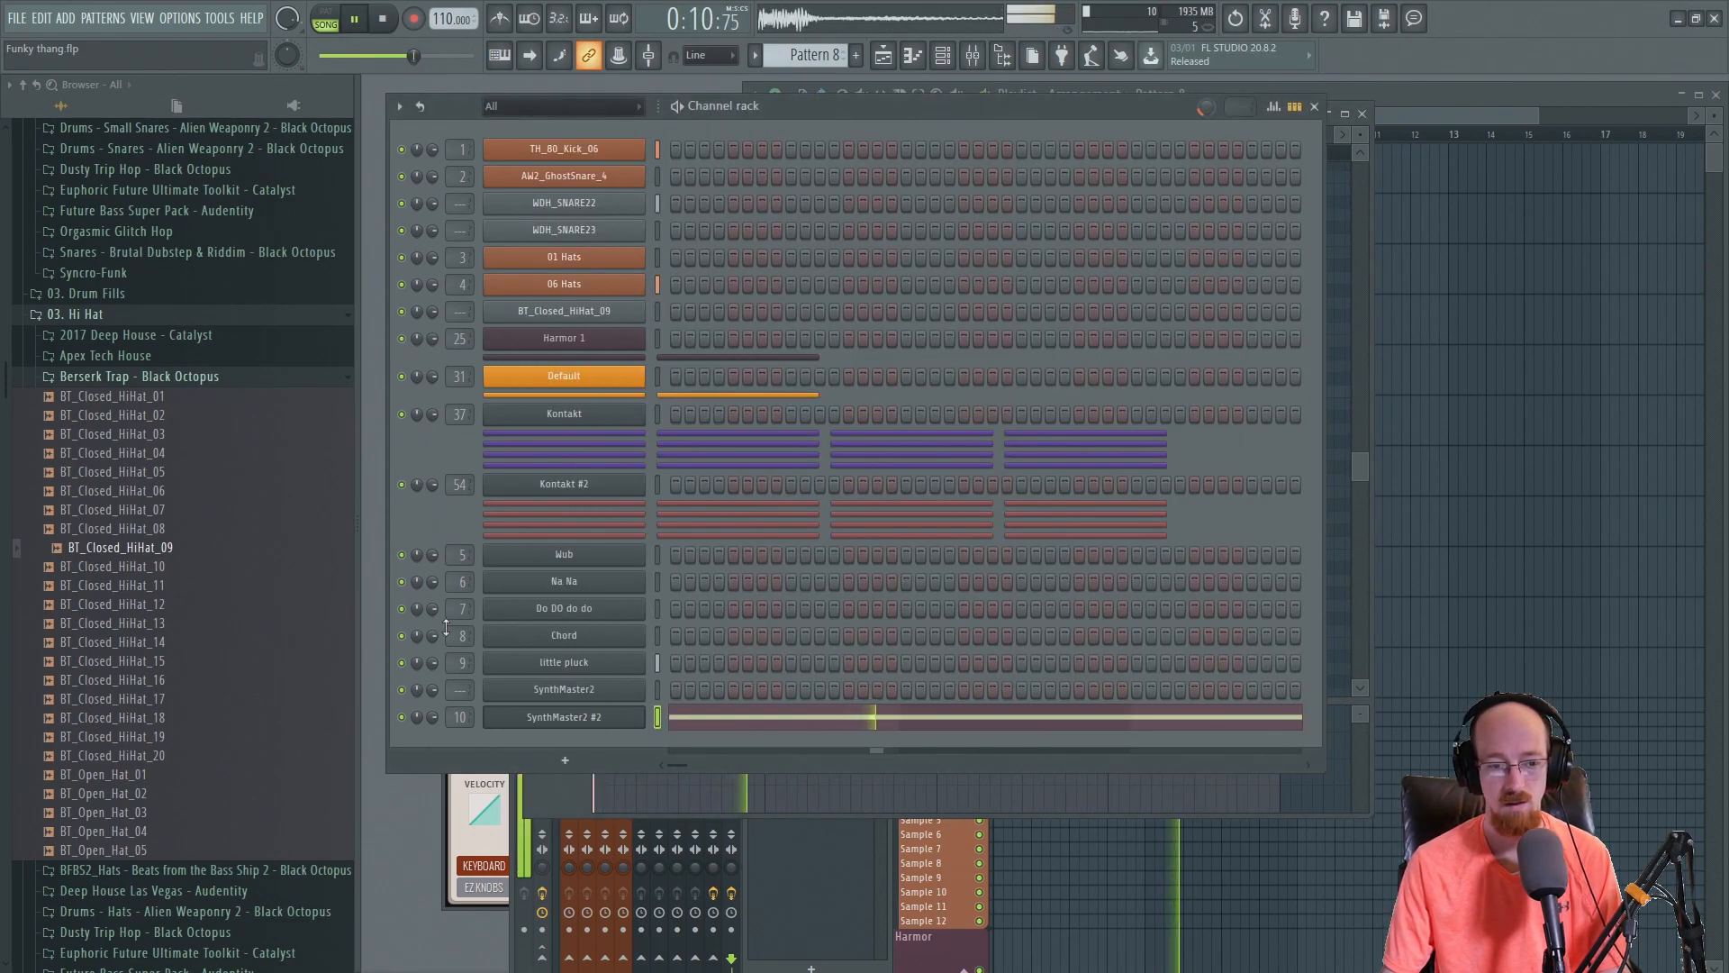
left_click(456, 834)
left_click(1116, 569)
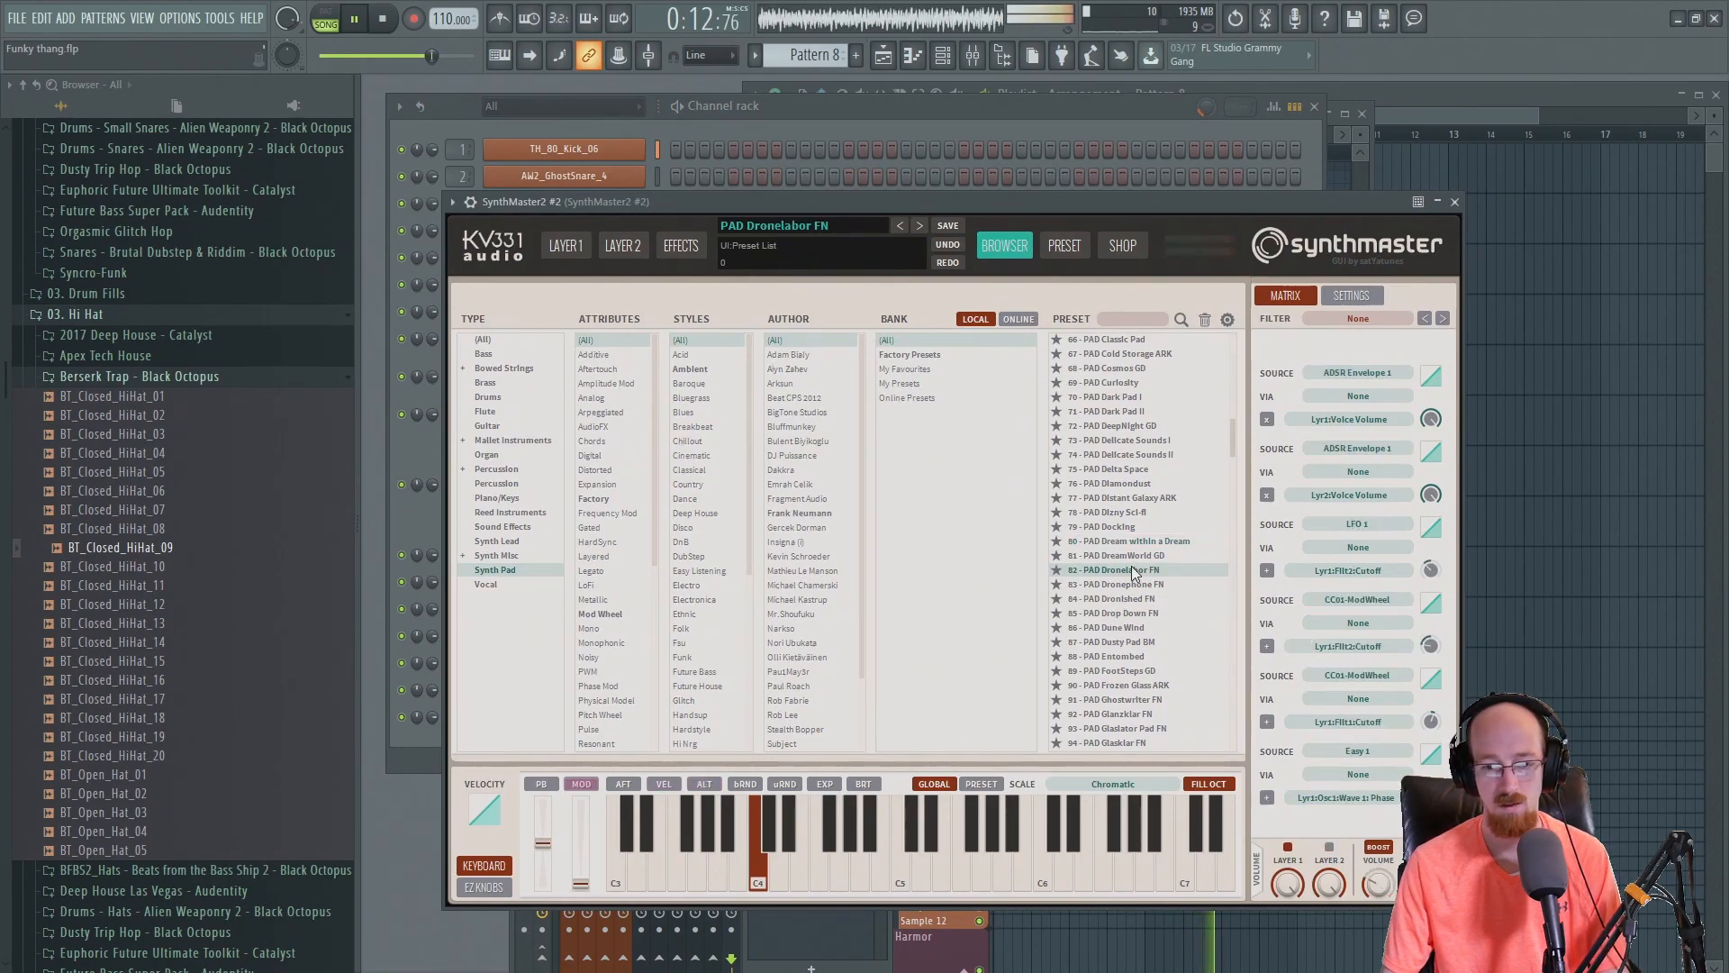
key("space")
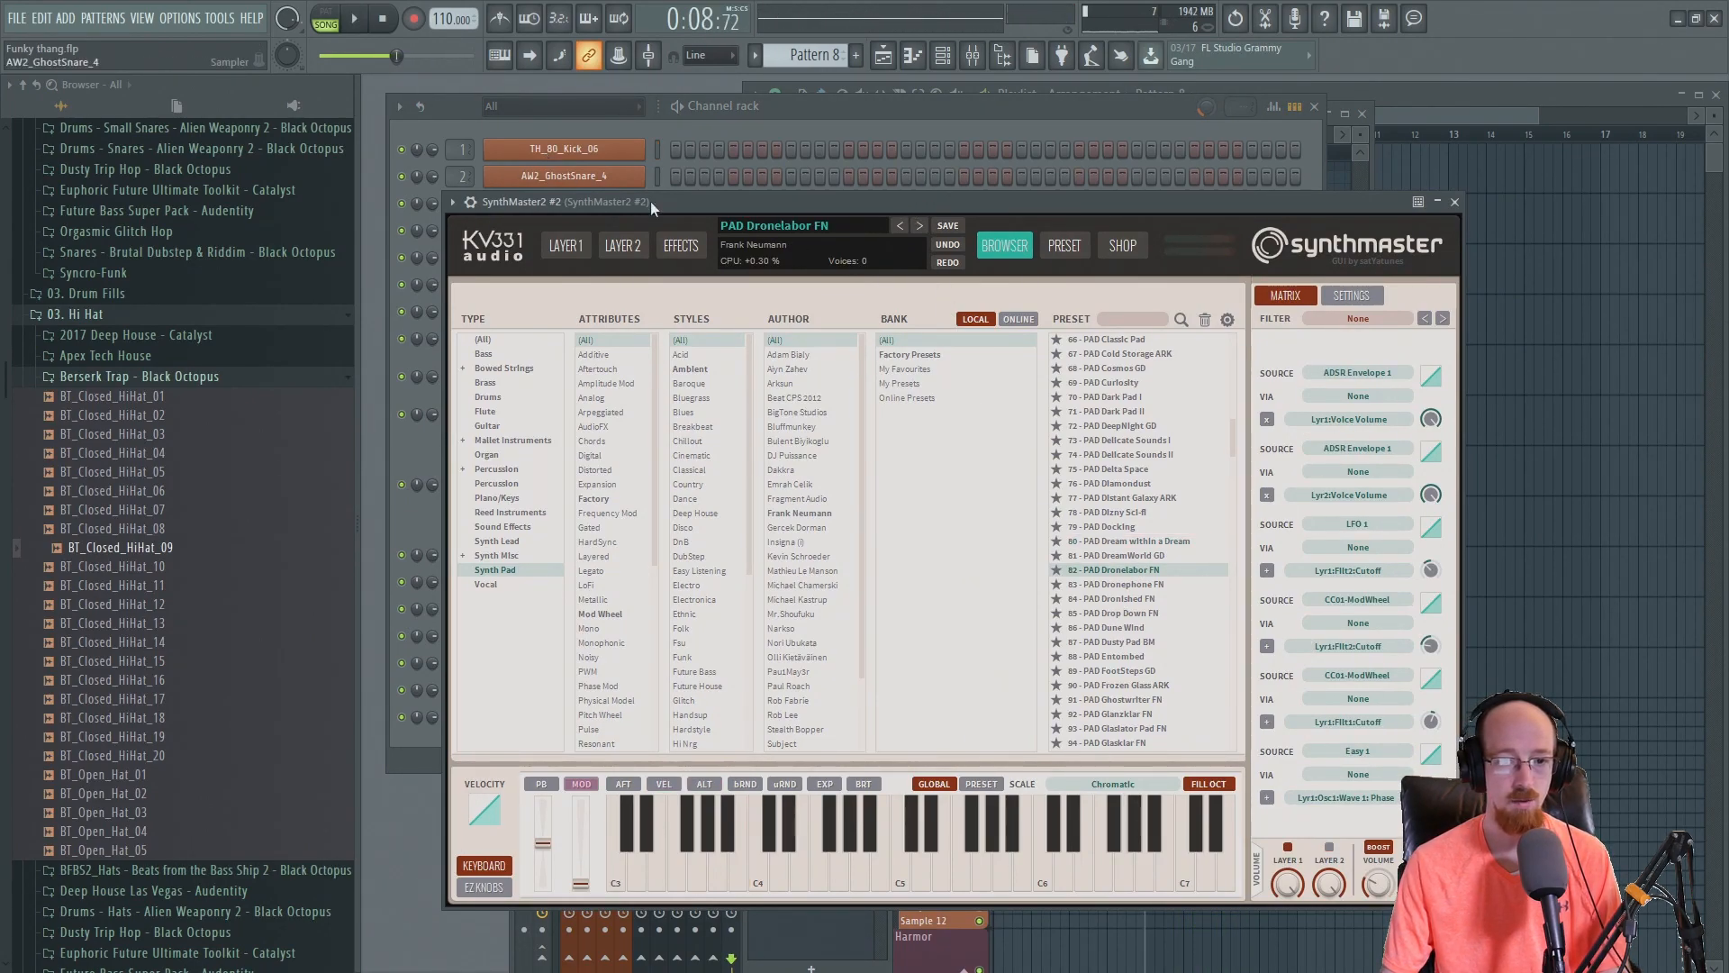
- Solo the Extra 3 track, play it from bar 5 and load the PAD Highvox FN preset in SynthMaster2 #2
left_click_drag(910, 208, 848, 180)
left_click(467, 115)
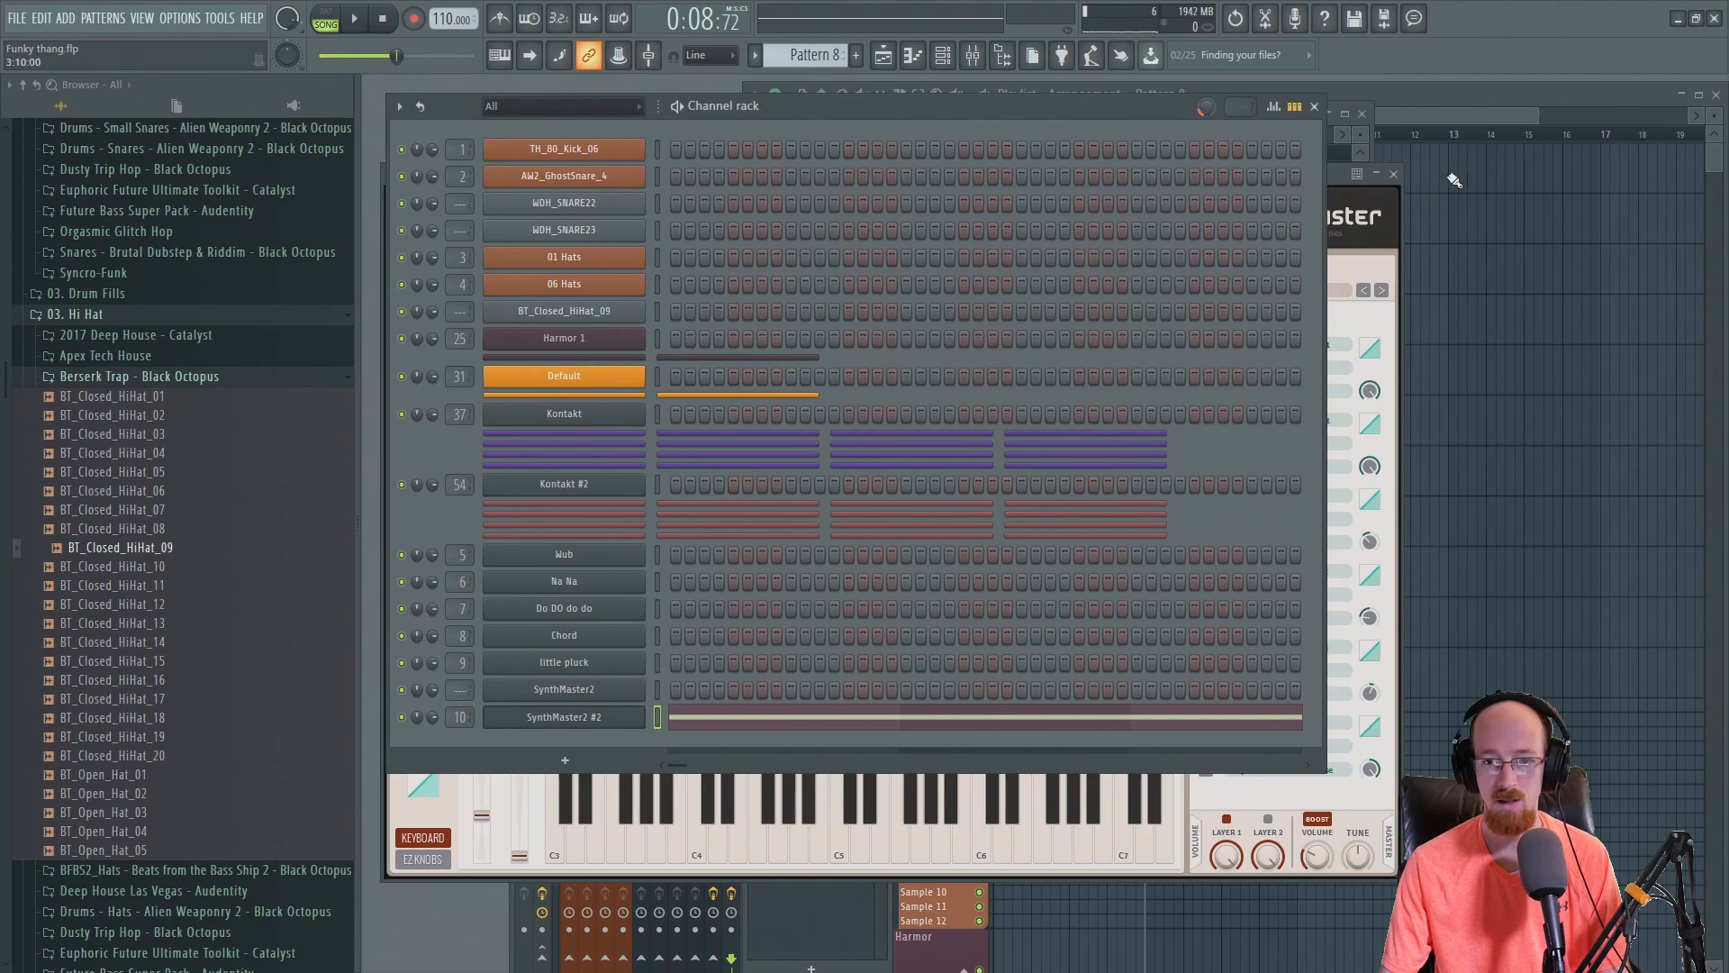
left_click(1445, 100)
key("space")
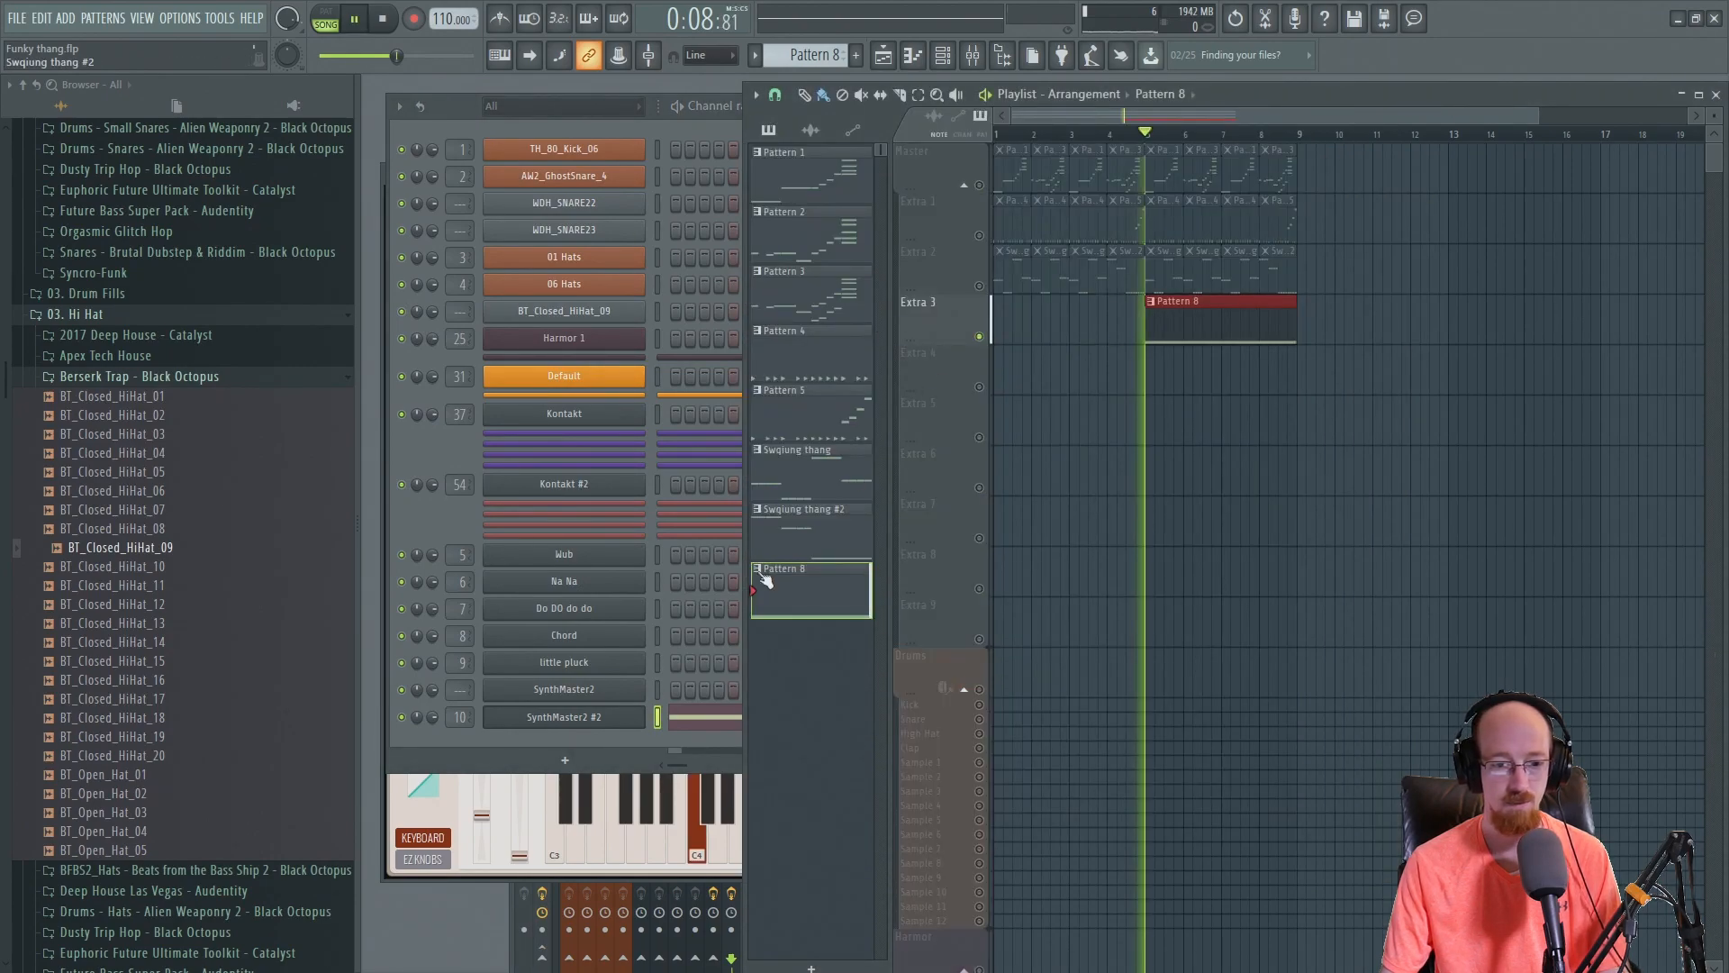
left_click(461, 875)
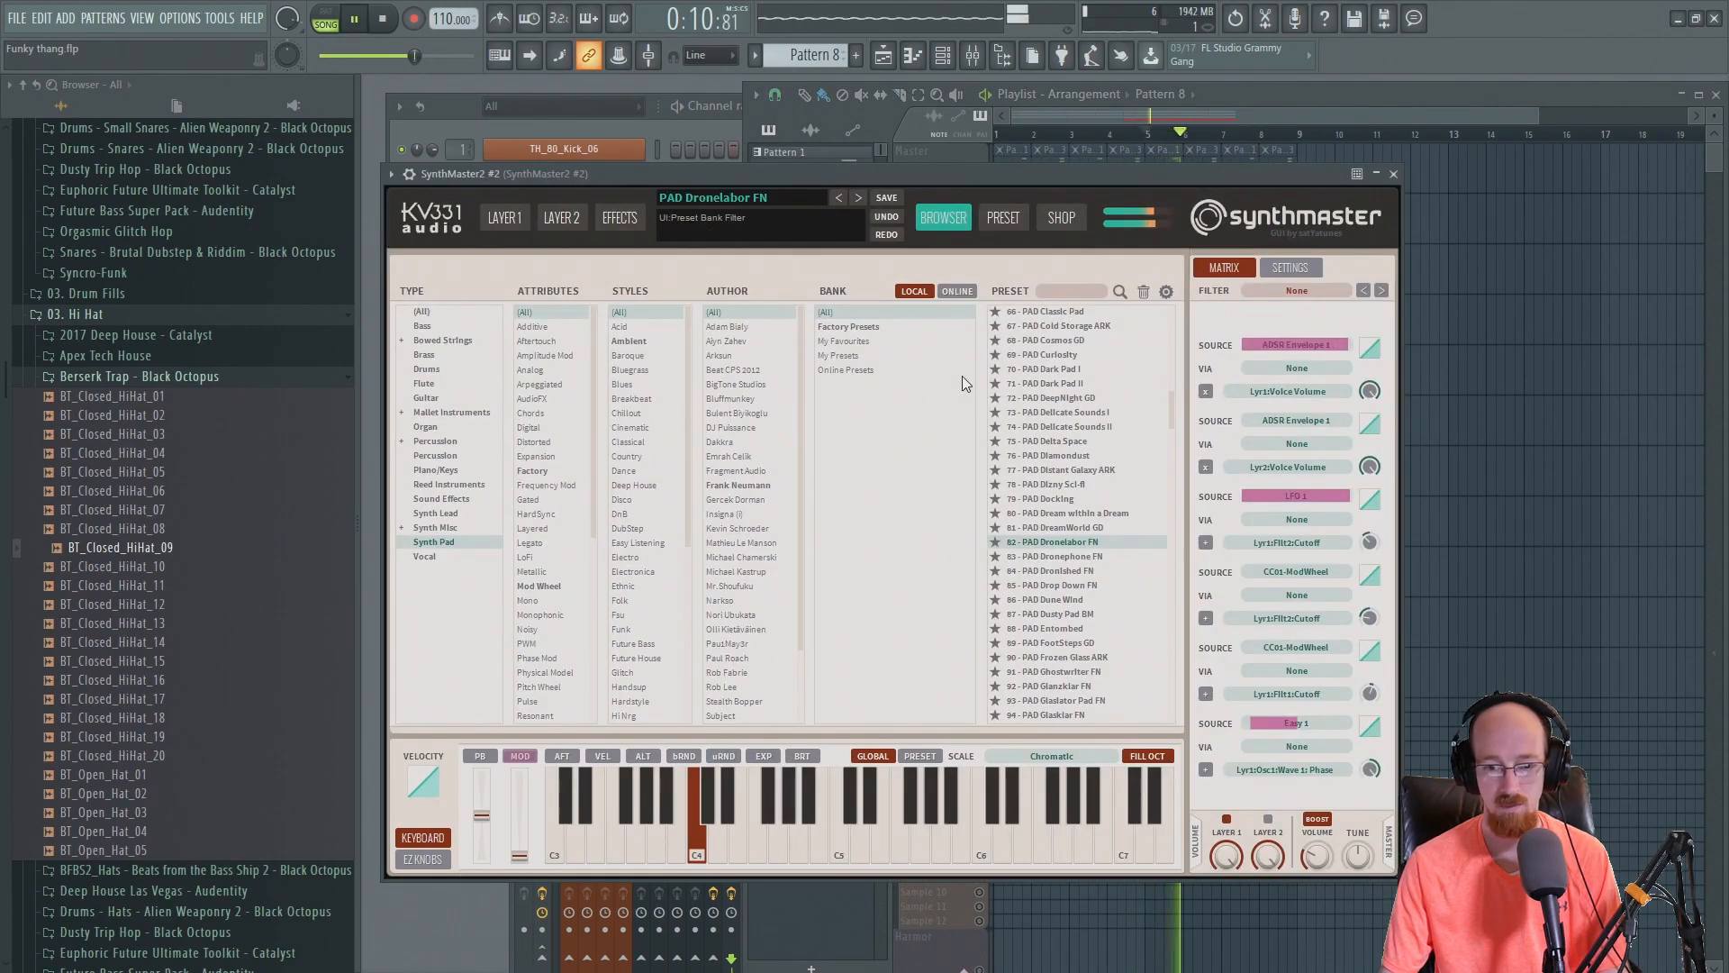
left_click(1074, 587)
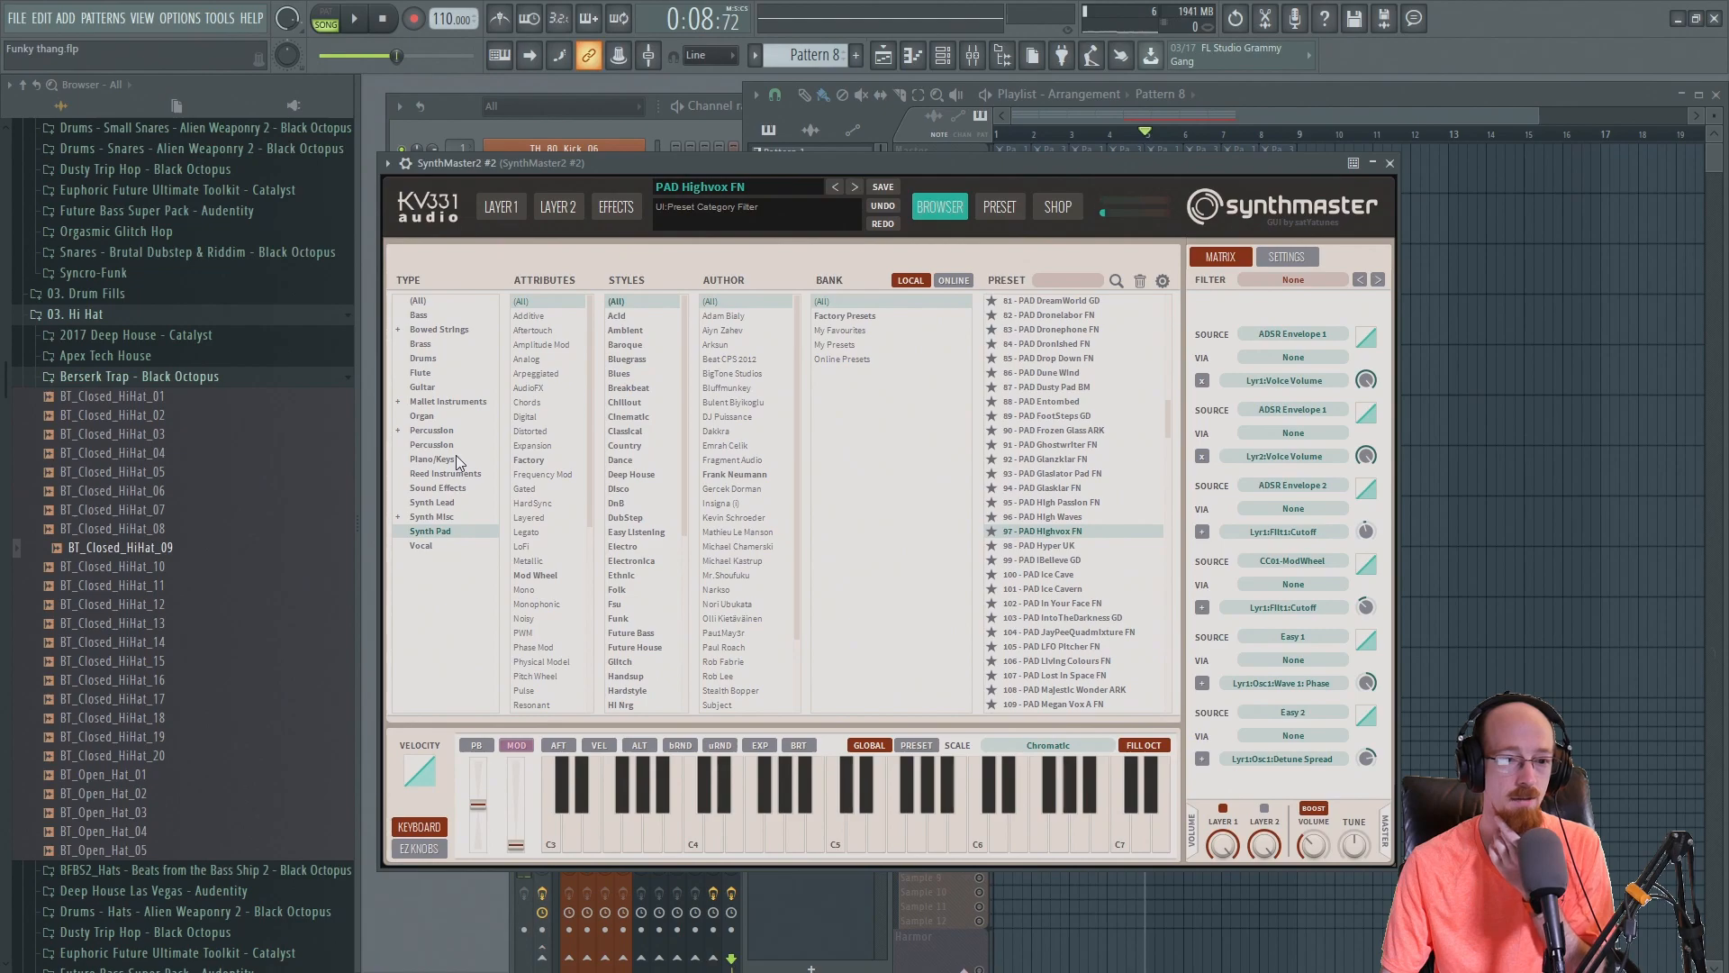
- Filter the SynthMaster2 #2 presets to Bass and audition ARP Bass Berlin Style MK
left_click(429, 345)
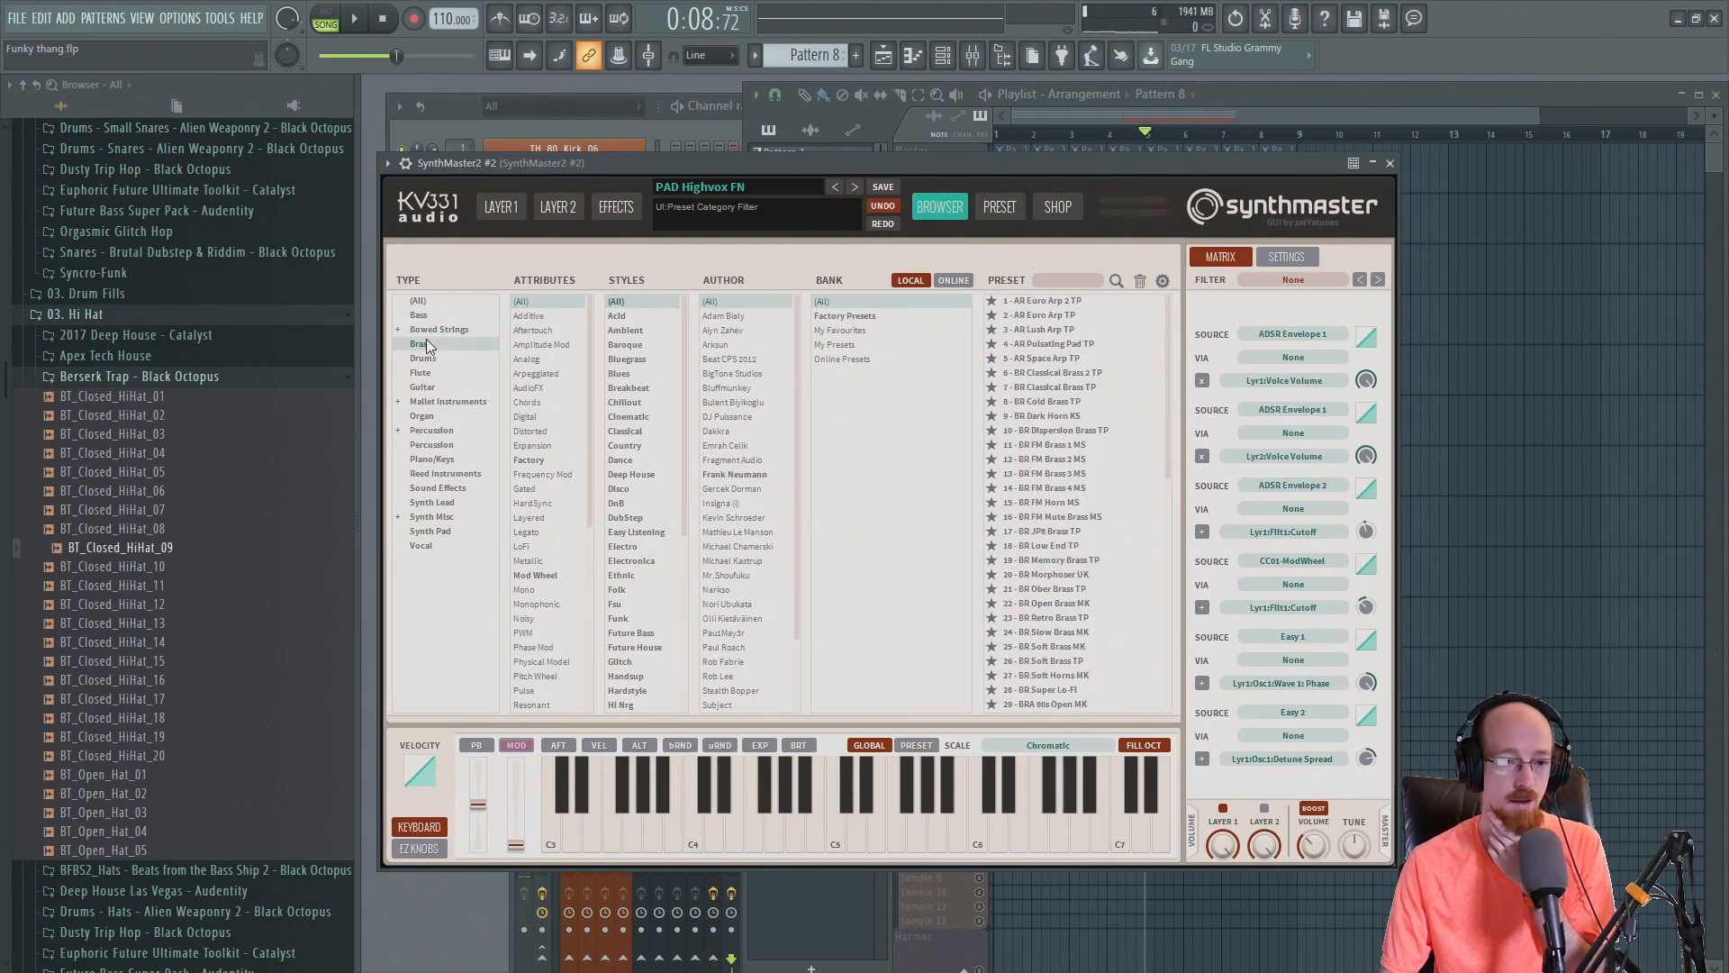
left_click(421, 315)
left_click(1066, 431)
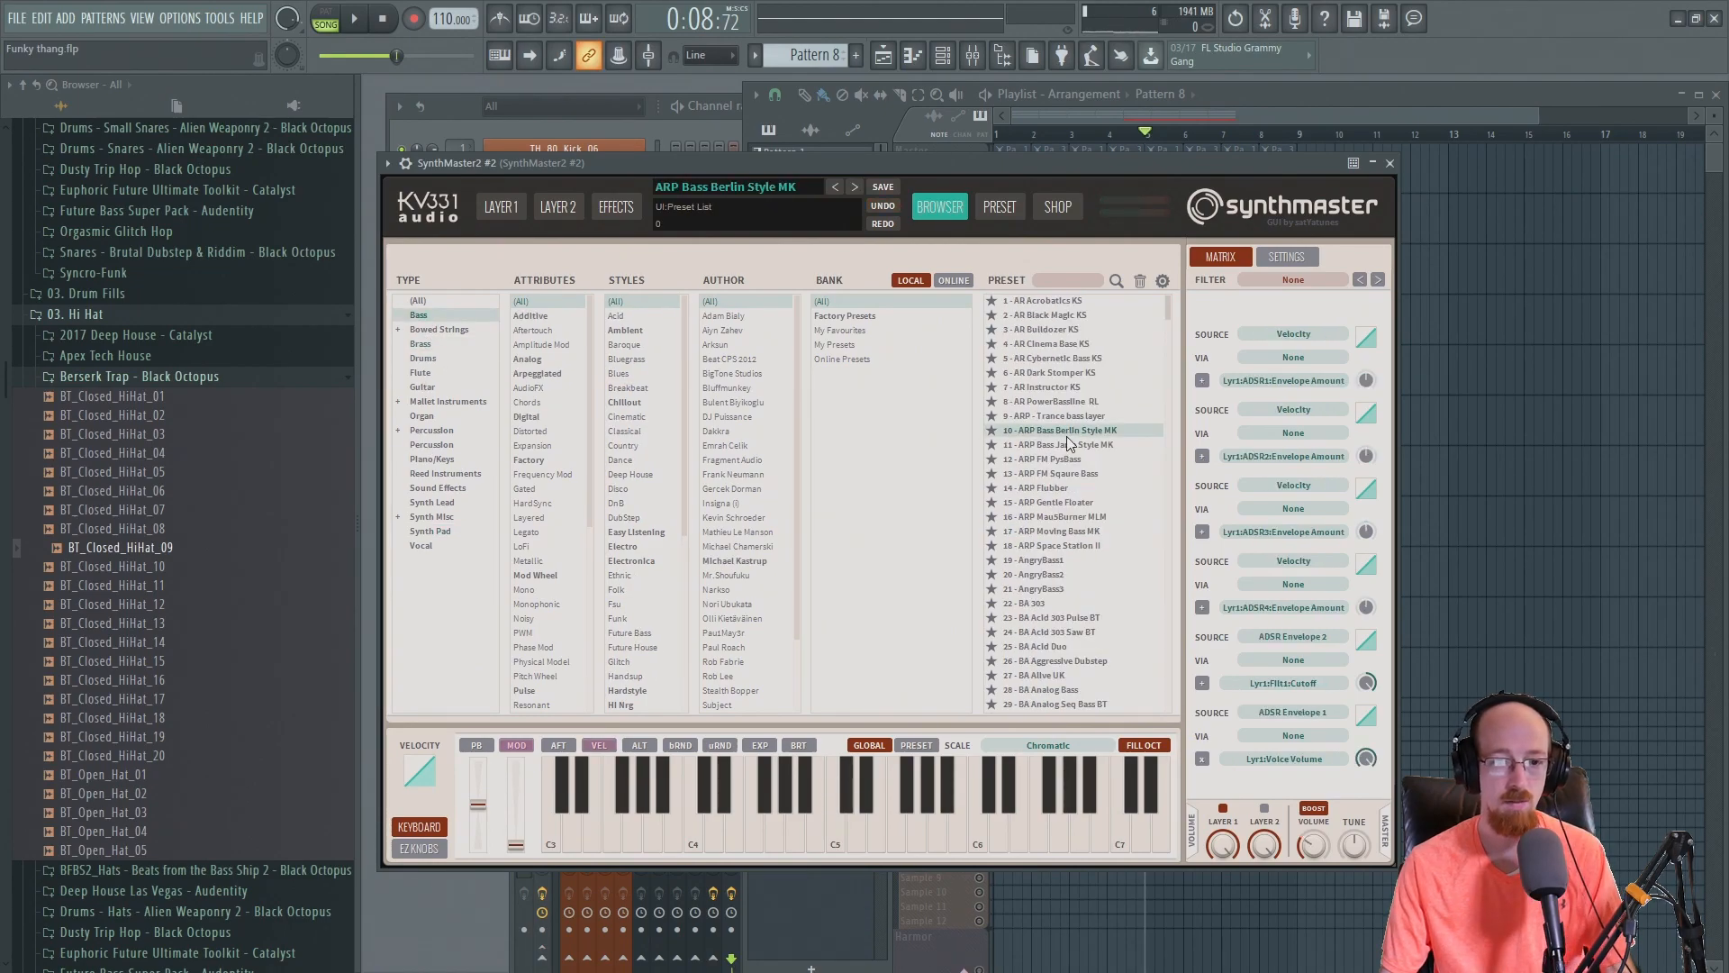
key("space")
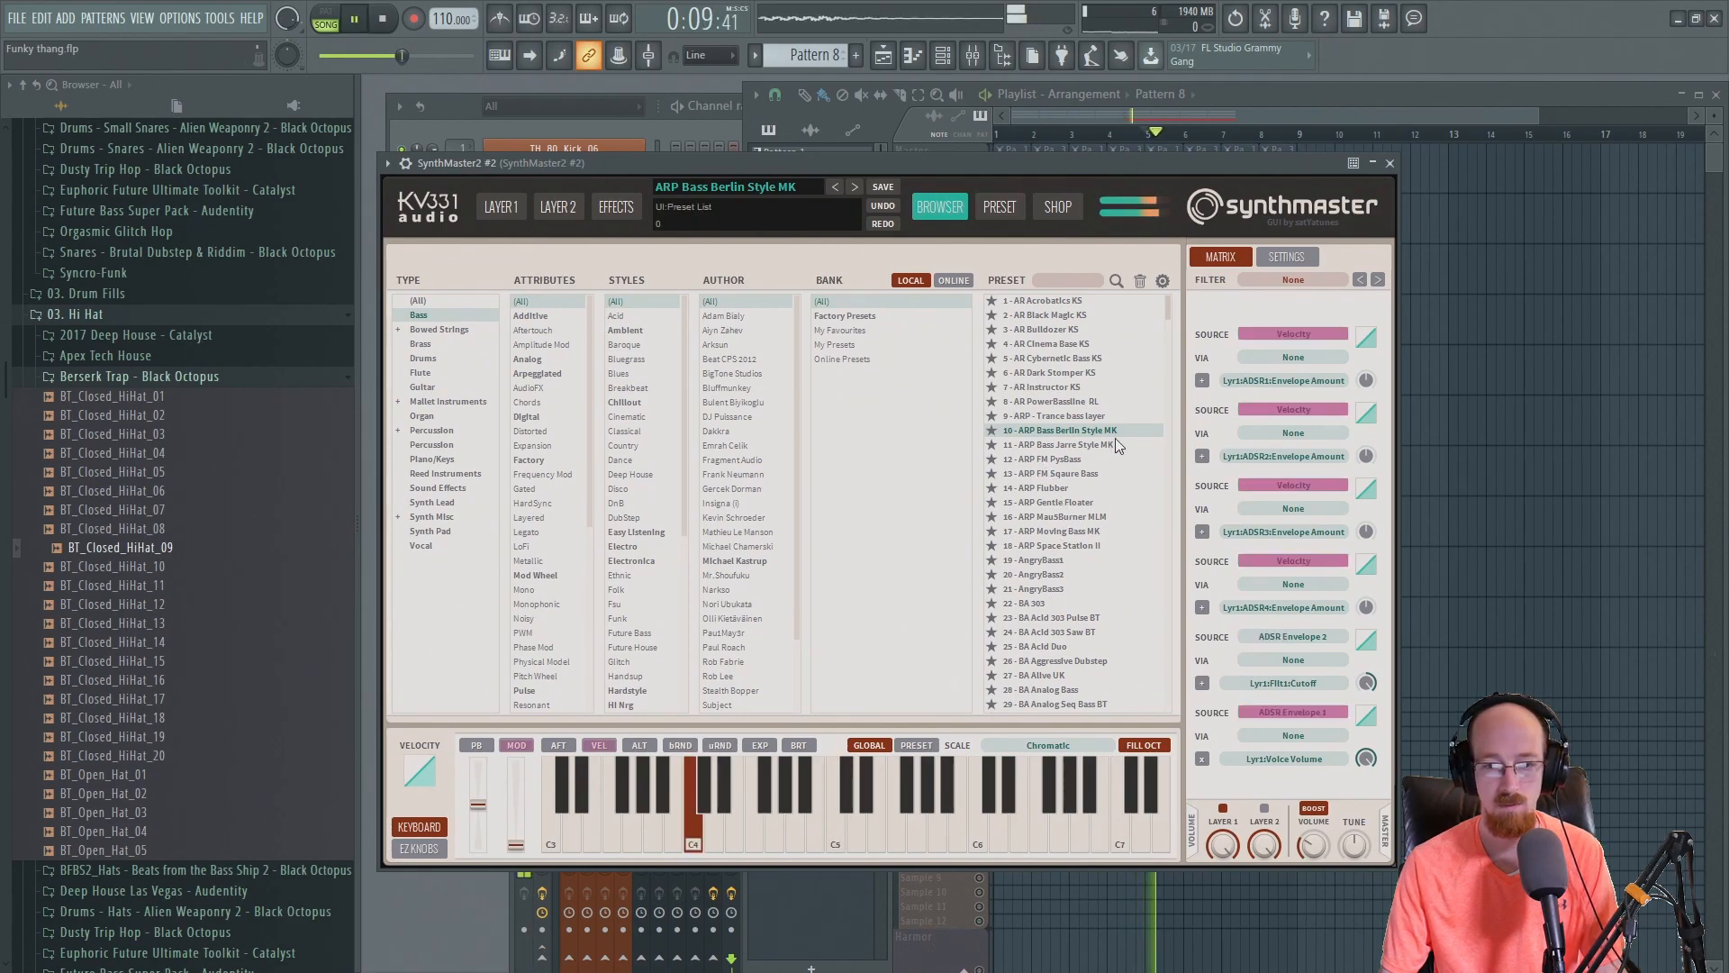
left_click(1168, 313)
key("space")
- Load the AR Bulldozer KS preset, close the synth and play the full arrangement from bar 5 with Extra 3 unsoloed
left_click_drag(954, 154, 916, 173)
key("space")
left_click(1068, 336)
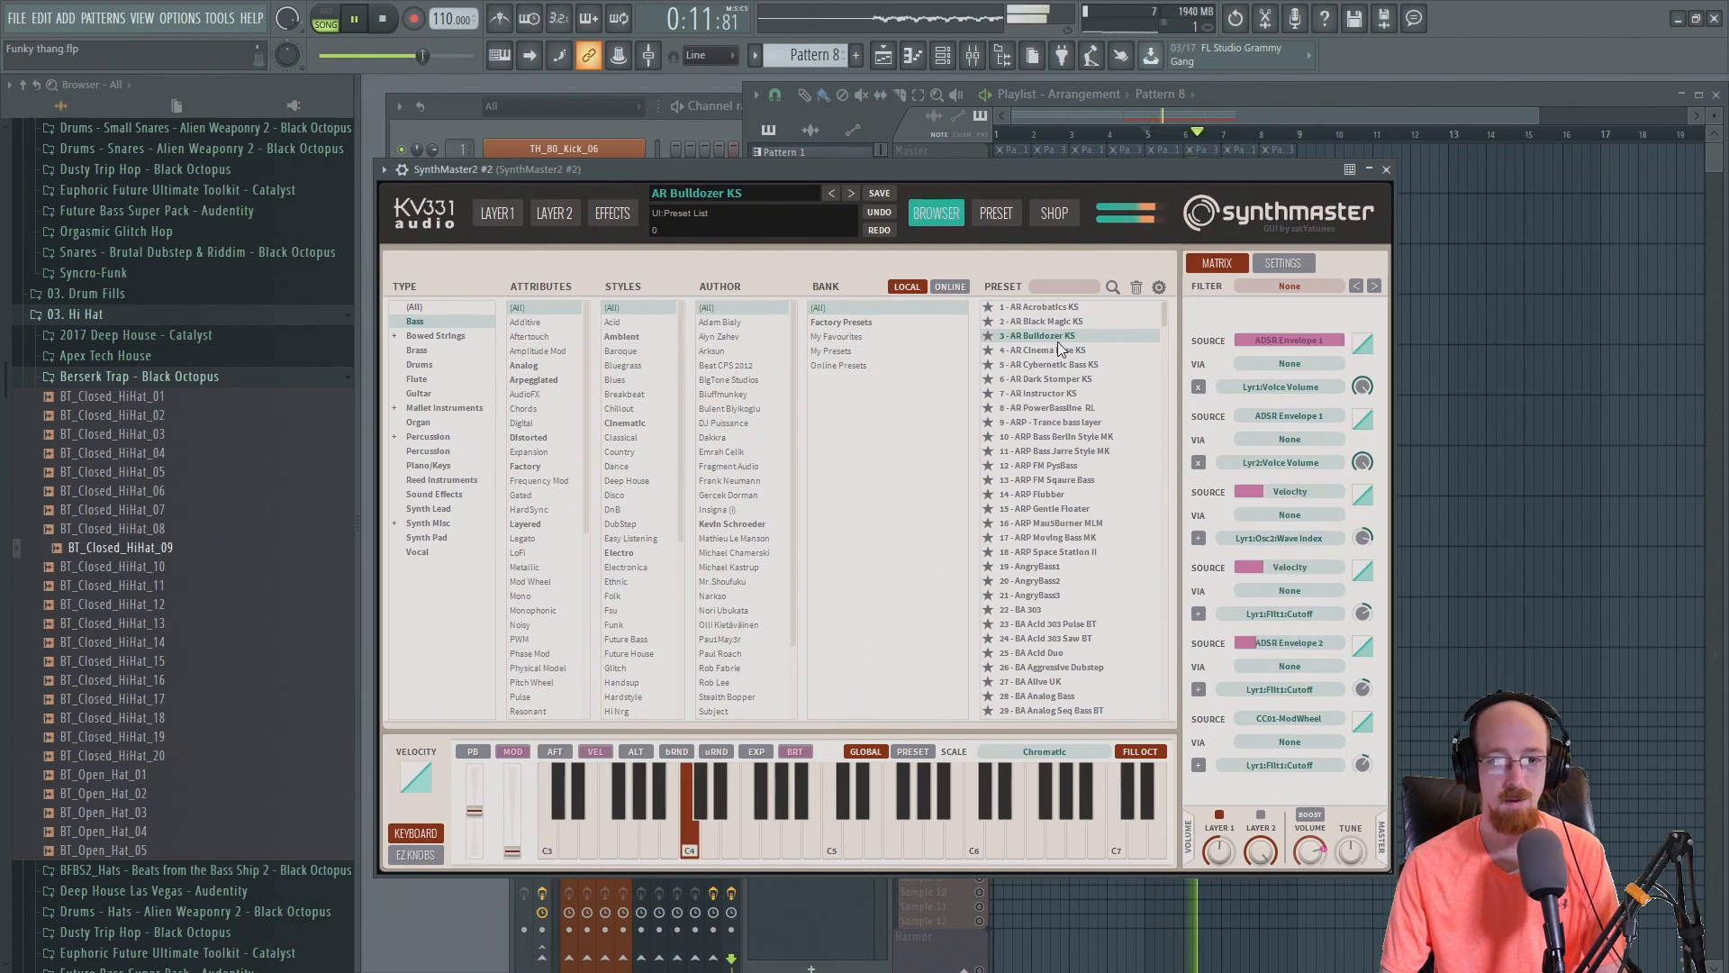
left_click(1388, 171)
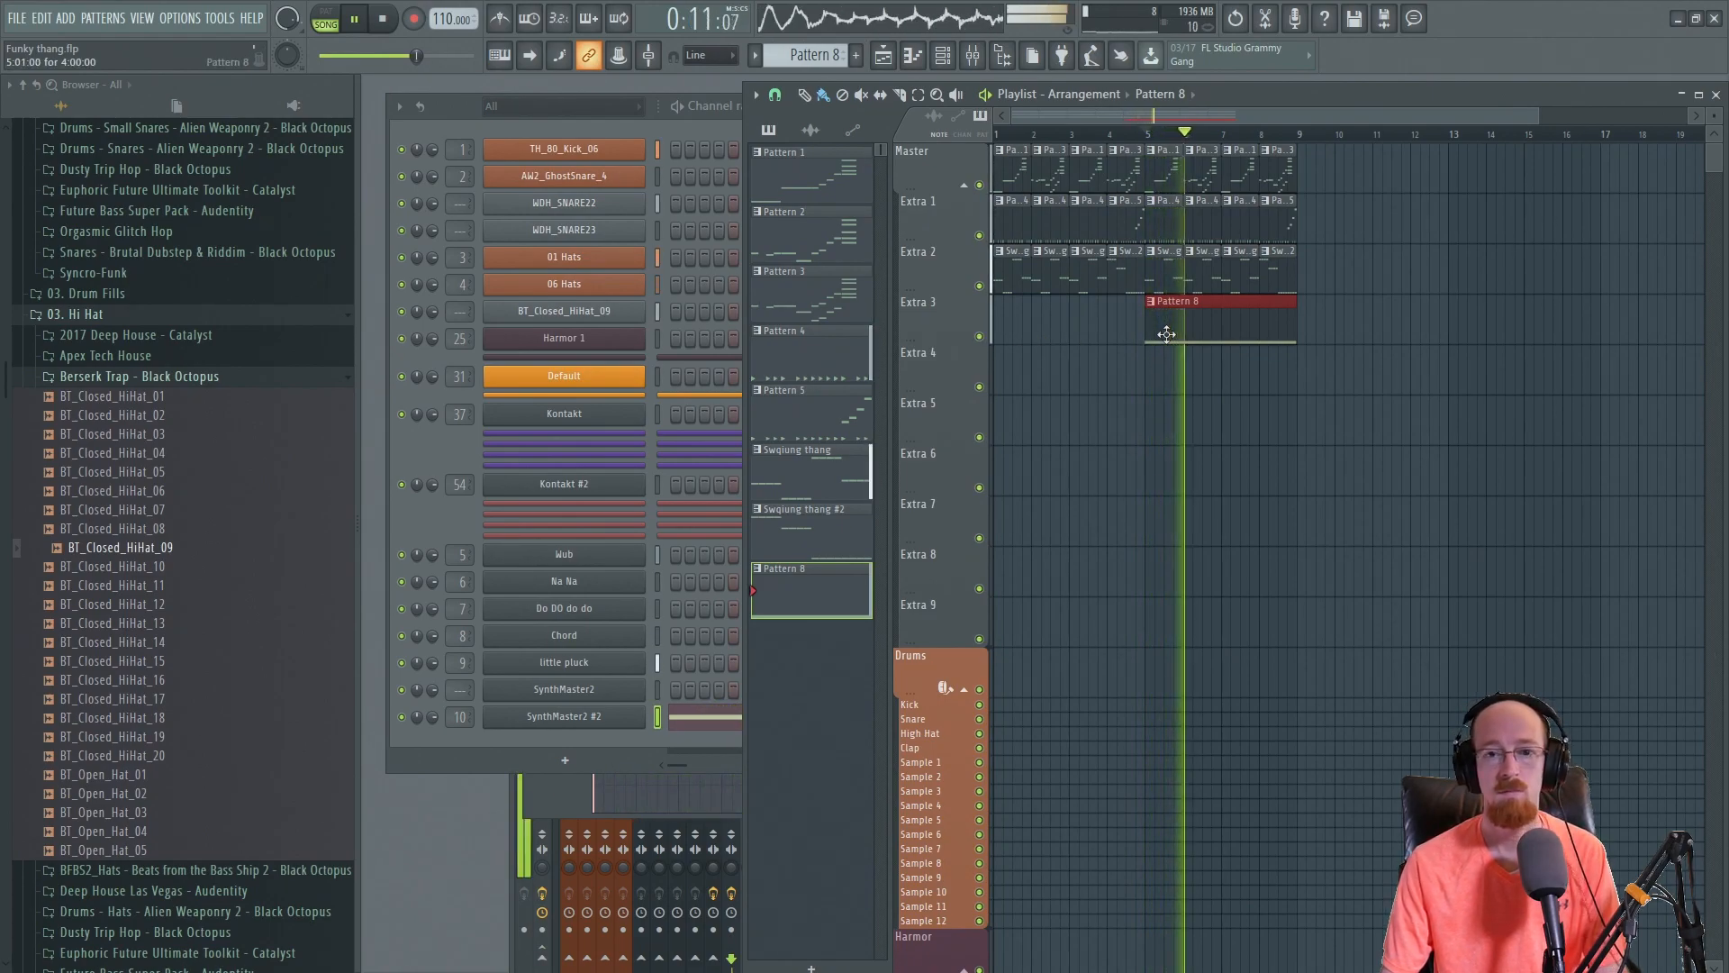
key("space")
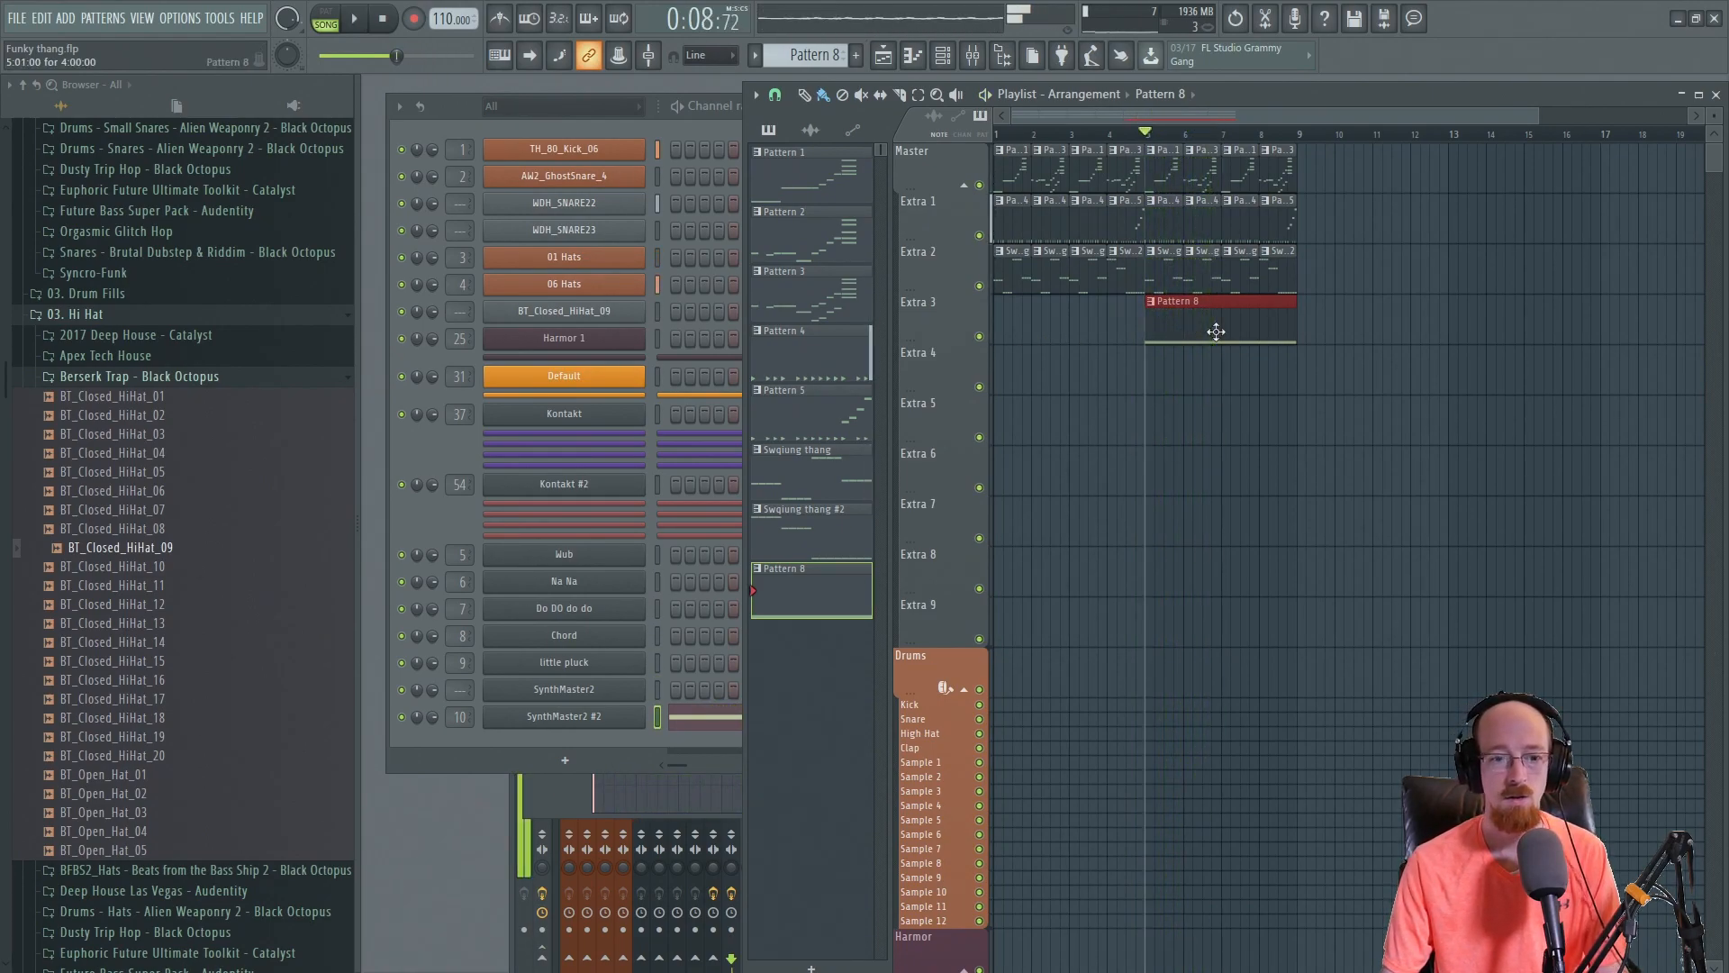
- Replace Pattern 8's long C5 note with one-bar notes alternating between C5 and G4 across four bars, with the arrangement playing
double_click(1216, 329)
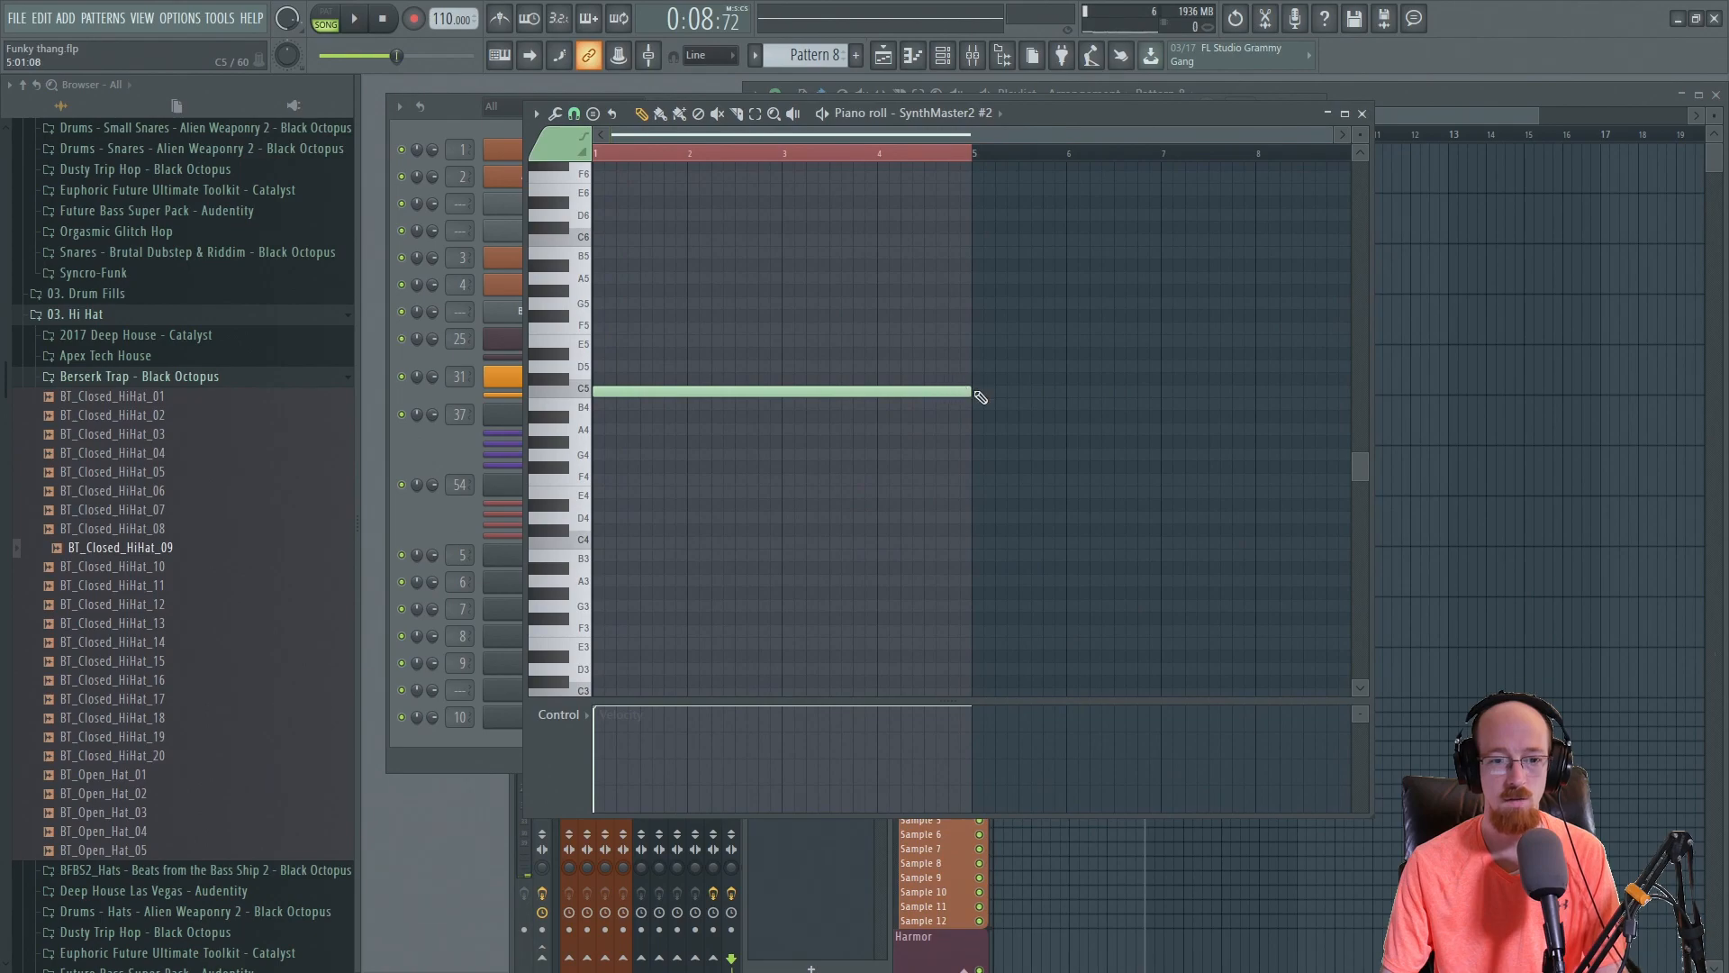
mouse_move(965, 392)
left_mouse_down()
mouse_move(682, 395)
mouse_move(742, 409)
mouse_move(744, 446)
mouse_move(773, 461)
left_mouse_up()
left_click_drag(606, 351, 833, 500)
left_click_drag(658, 391, 845, 395)
key("space")
key("ctrl+d")
scroll(726, 379, "up", 3)
left_click_drag(742, 370, 1058, 444)
scroll(1059, 432, "down", 2)
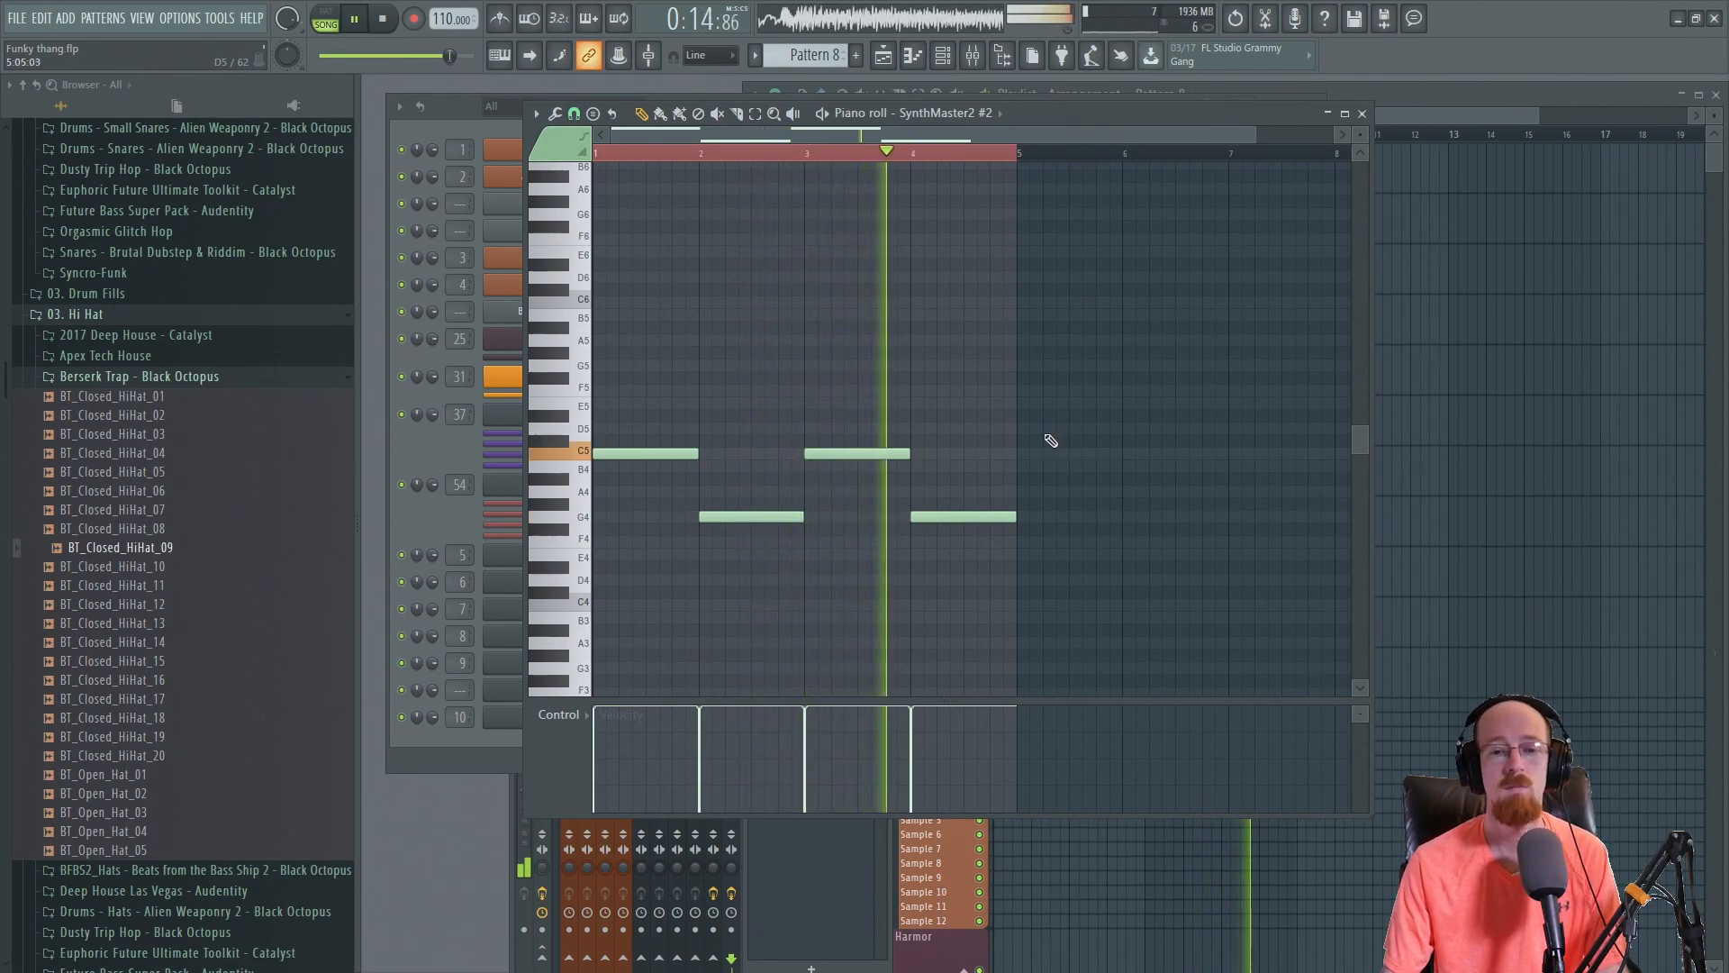
- Raise both G4 notes in Pattern 8 by one octave to G5 and restart playback
key("space")
left_click_drag(748, 517, 1044, 547)
key("ctrl+z")
key("ctrl+Up")
key("space")
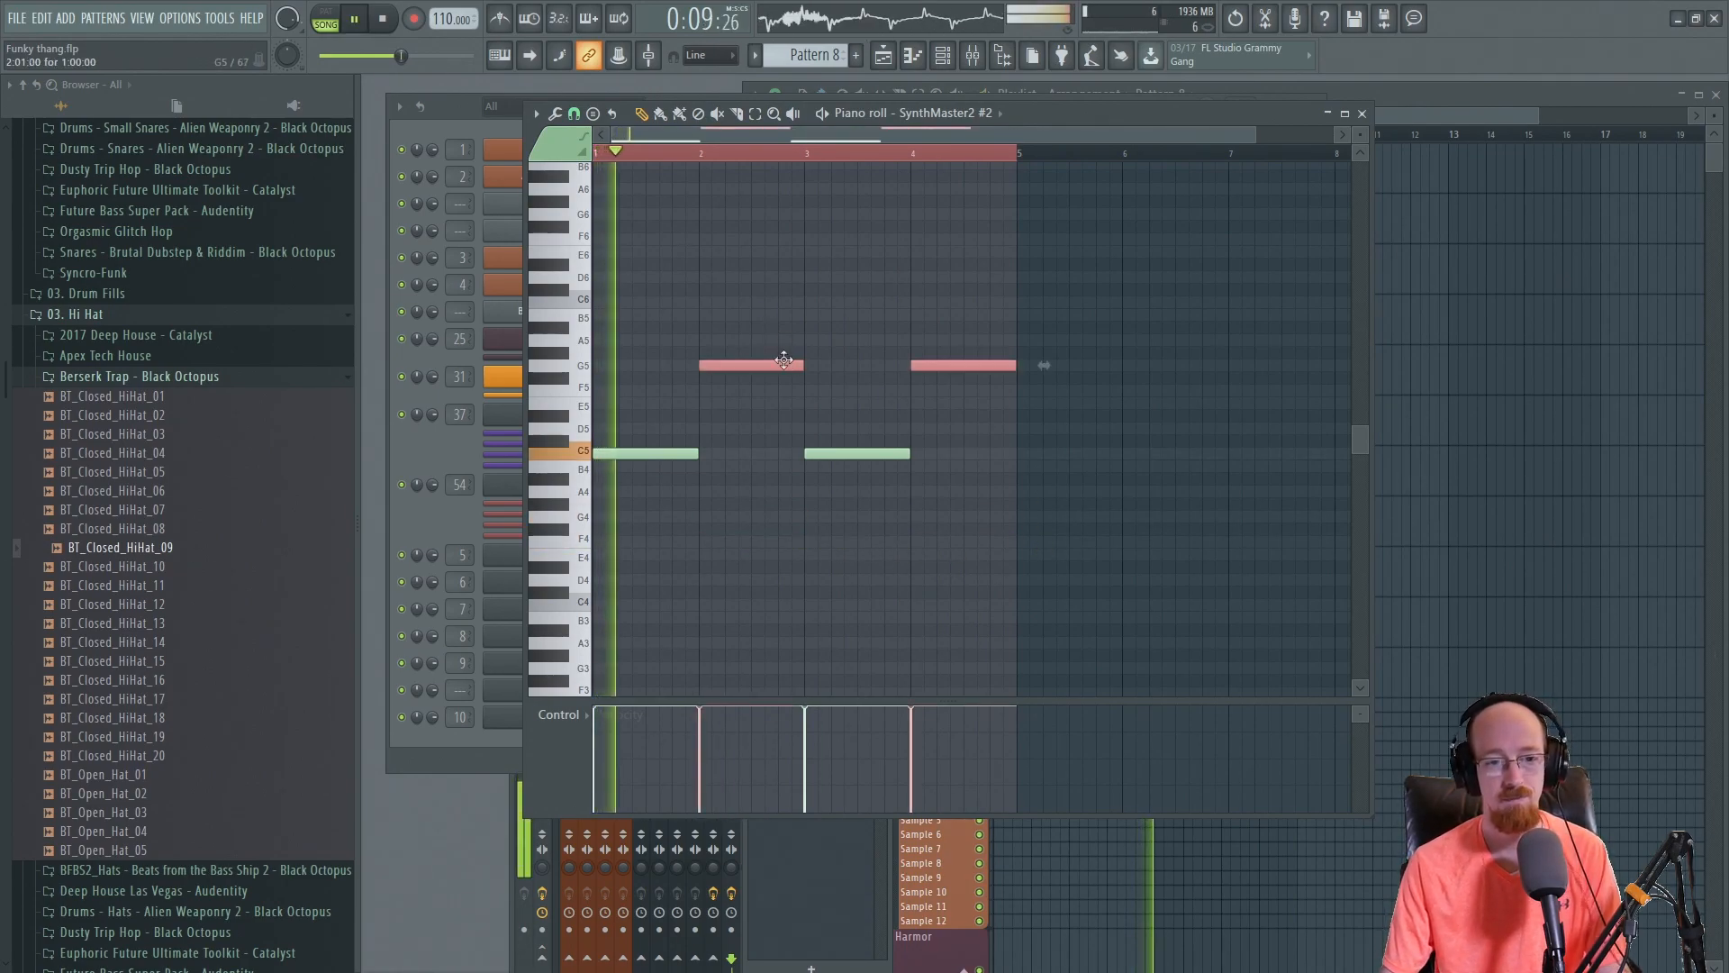
- Lower only the bar 4 note in Pattern 8 by one octave to G4 and close the piano roll
scroll(755, 477, "up", 3)
left_click_drag(756, 479, 1106, 537)
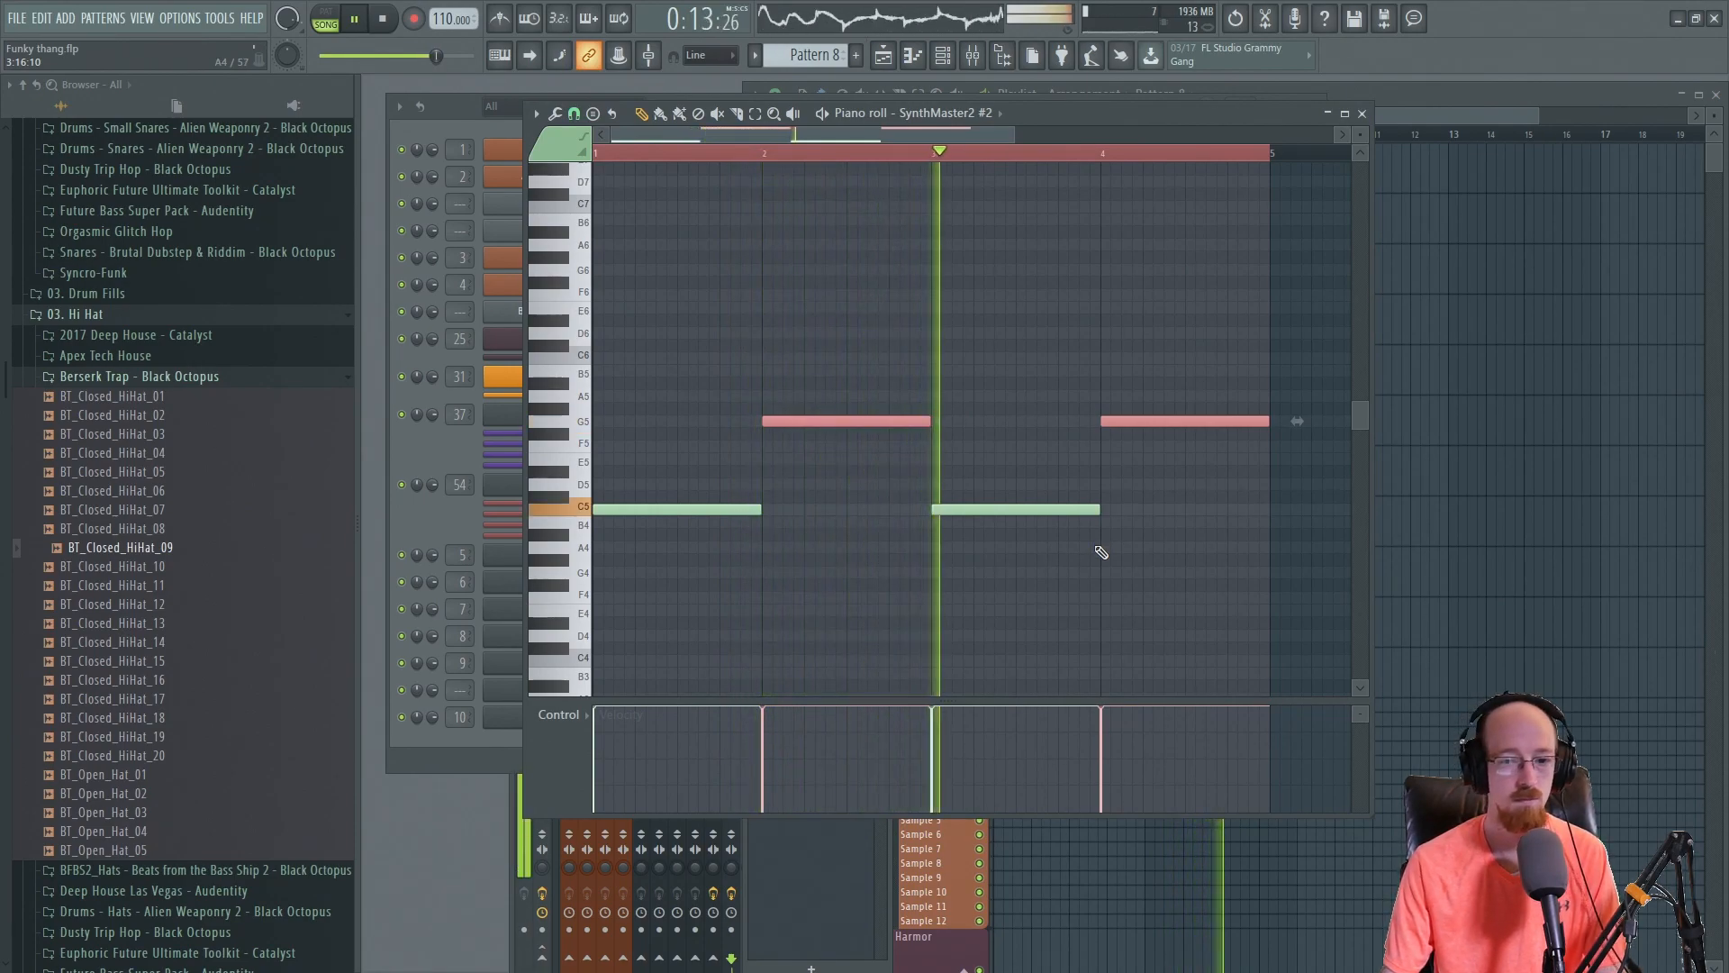
left_click(1207, 422, "ctrl")
key("ctrl+Down")
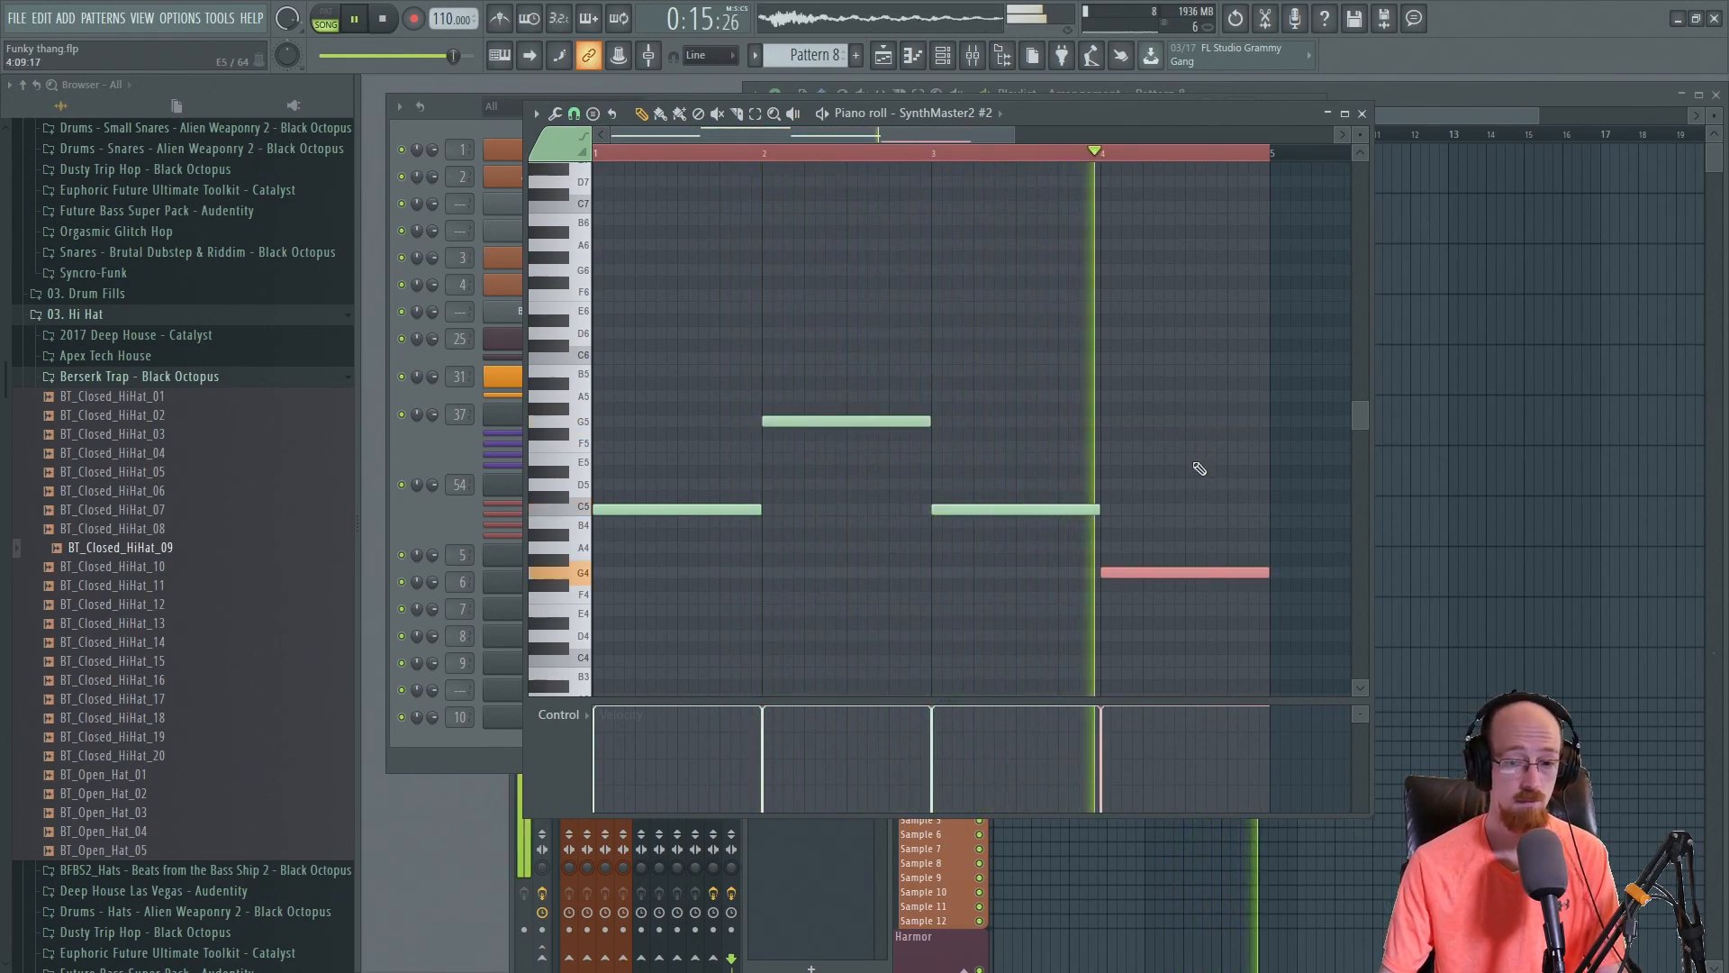
left_click(1362, 113)
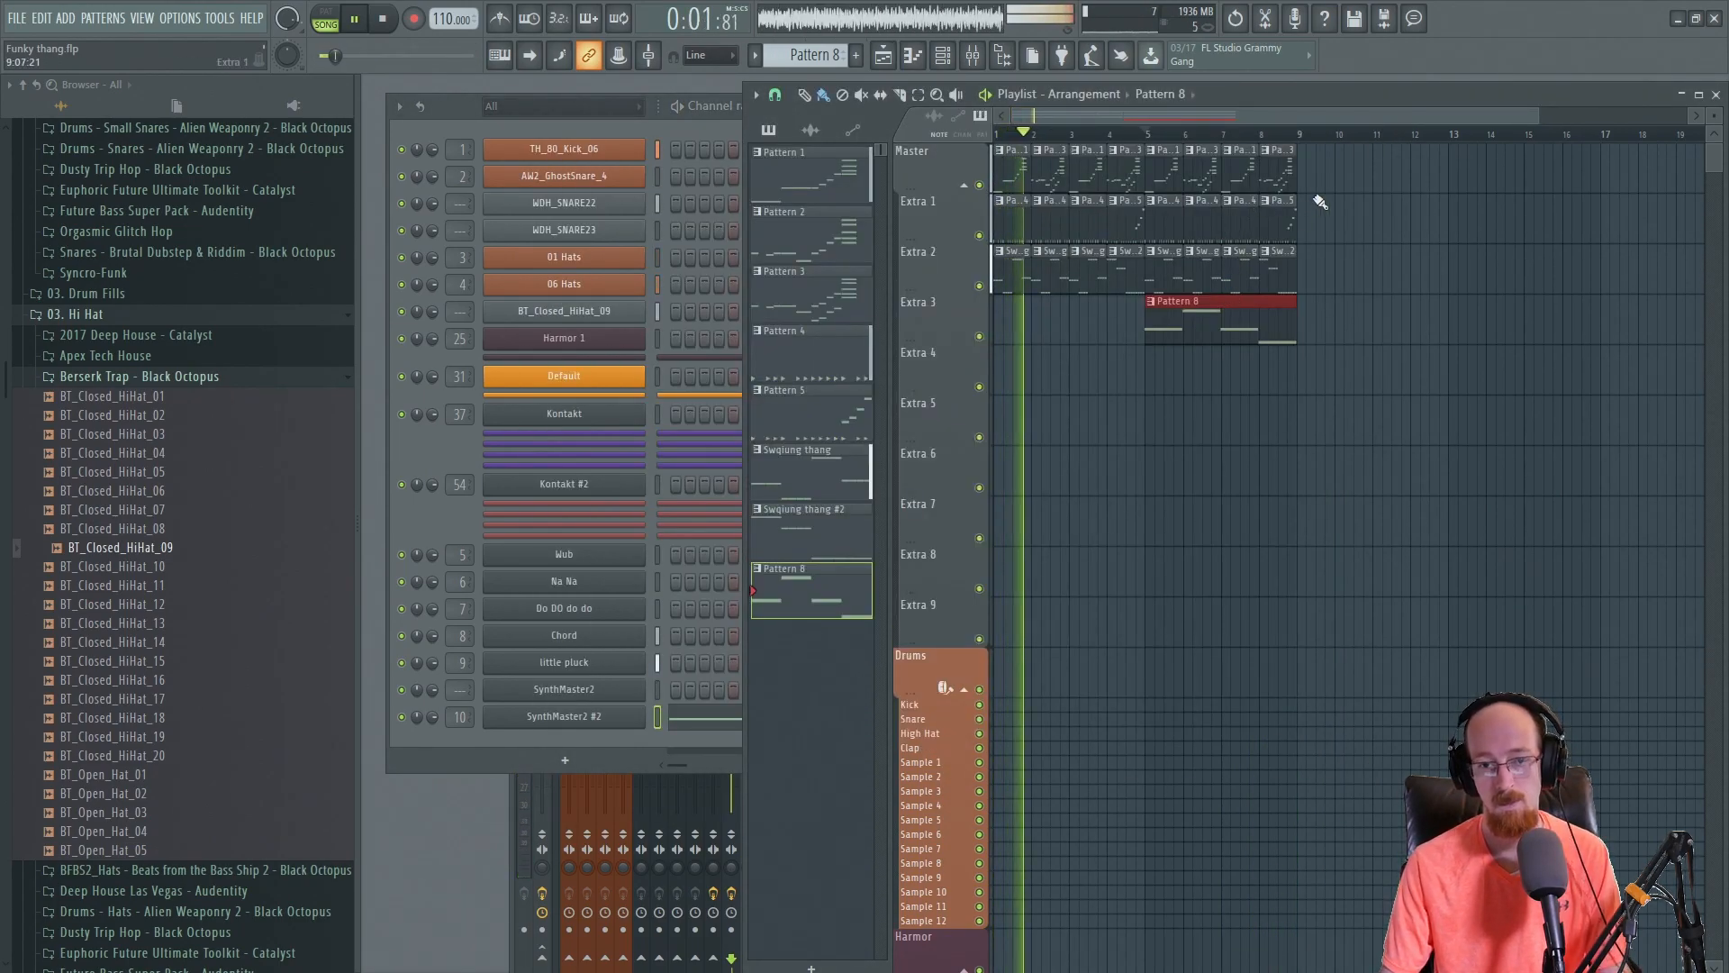
- Stop playback and return the playlist position to the start of bar 1
key("space")
scroll(1261, 194, "down", 2)
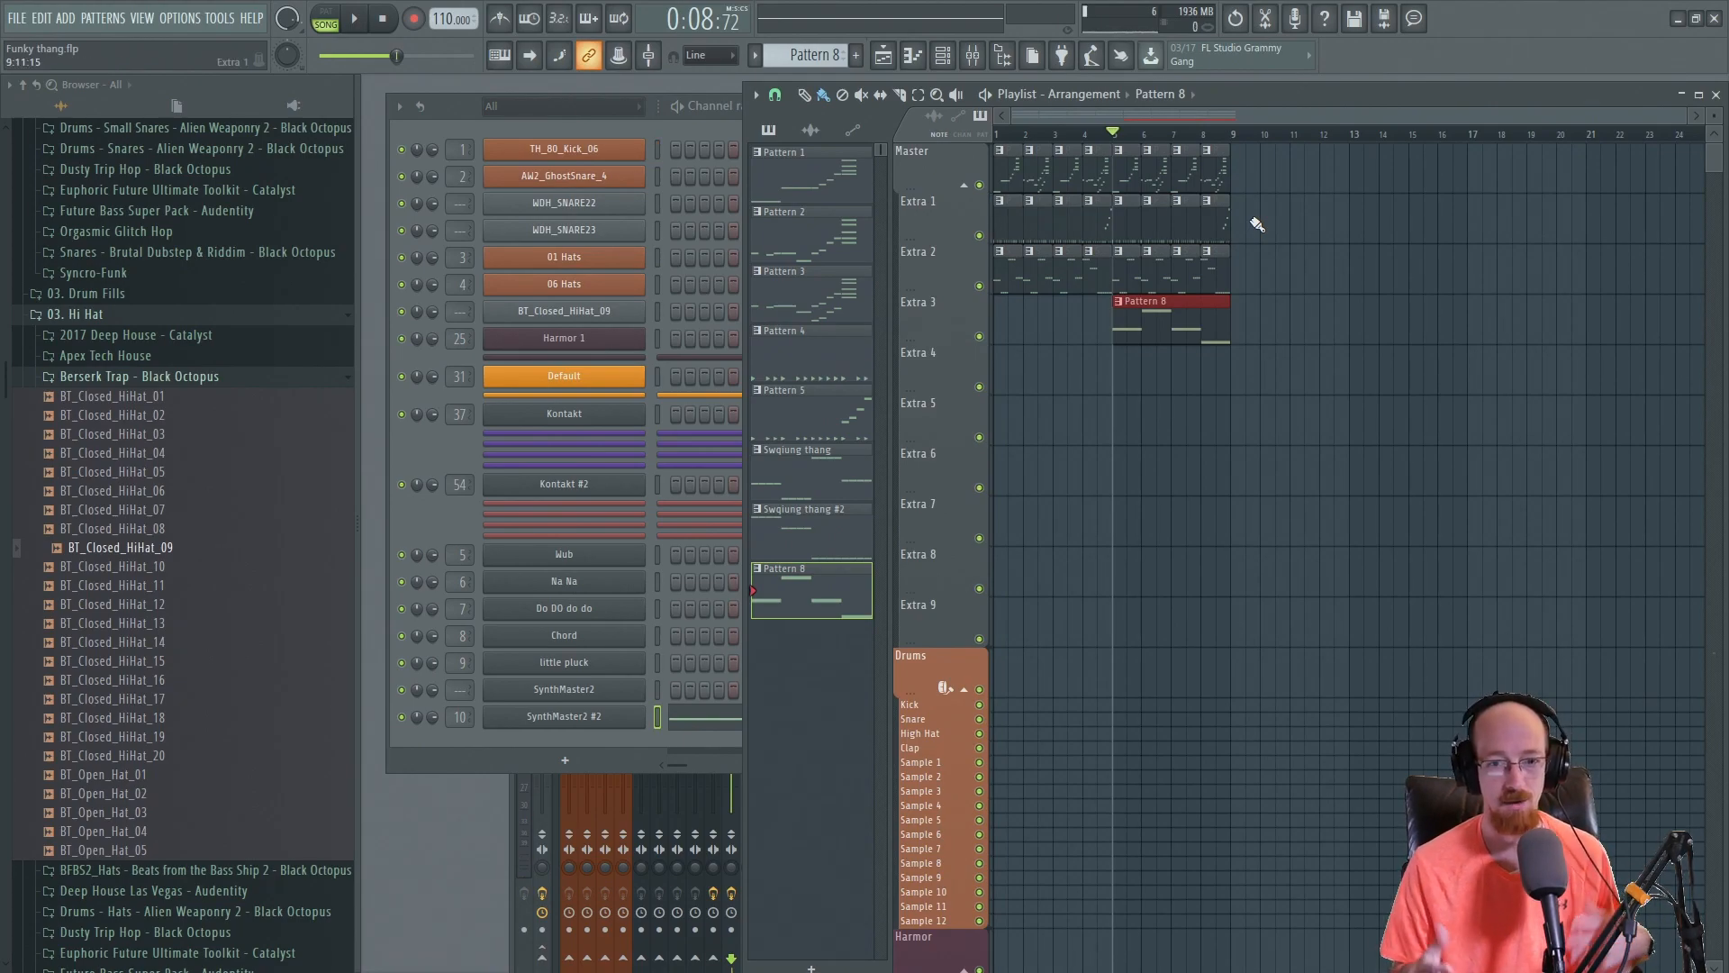
left_click_drag(1146, 131, 872, 140)
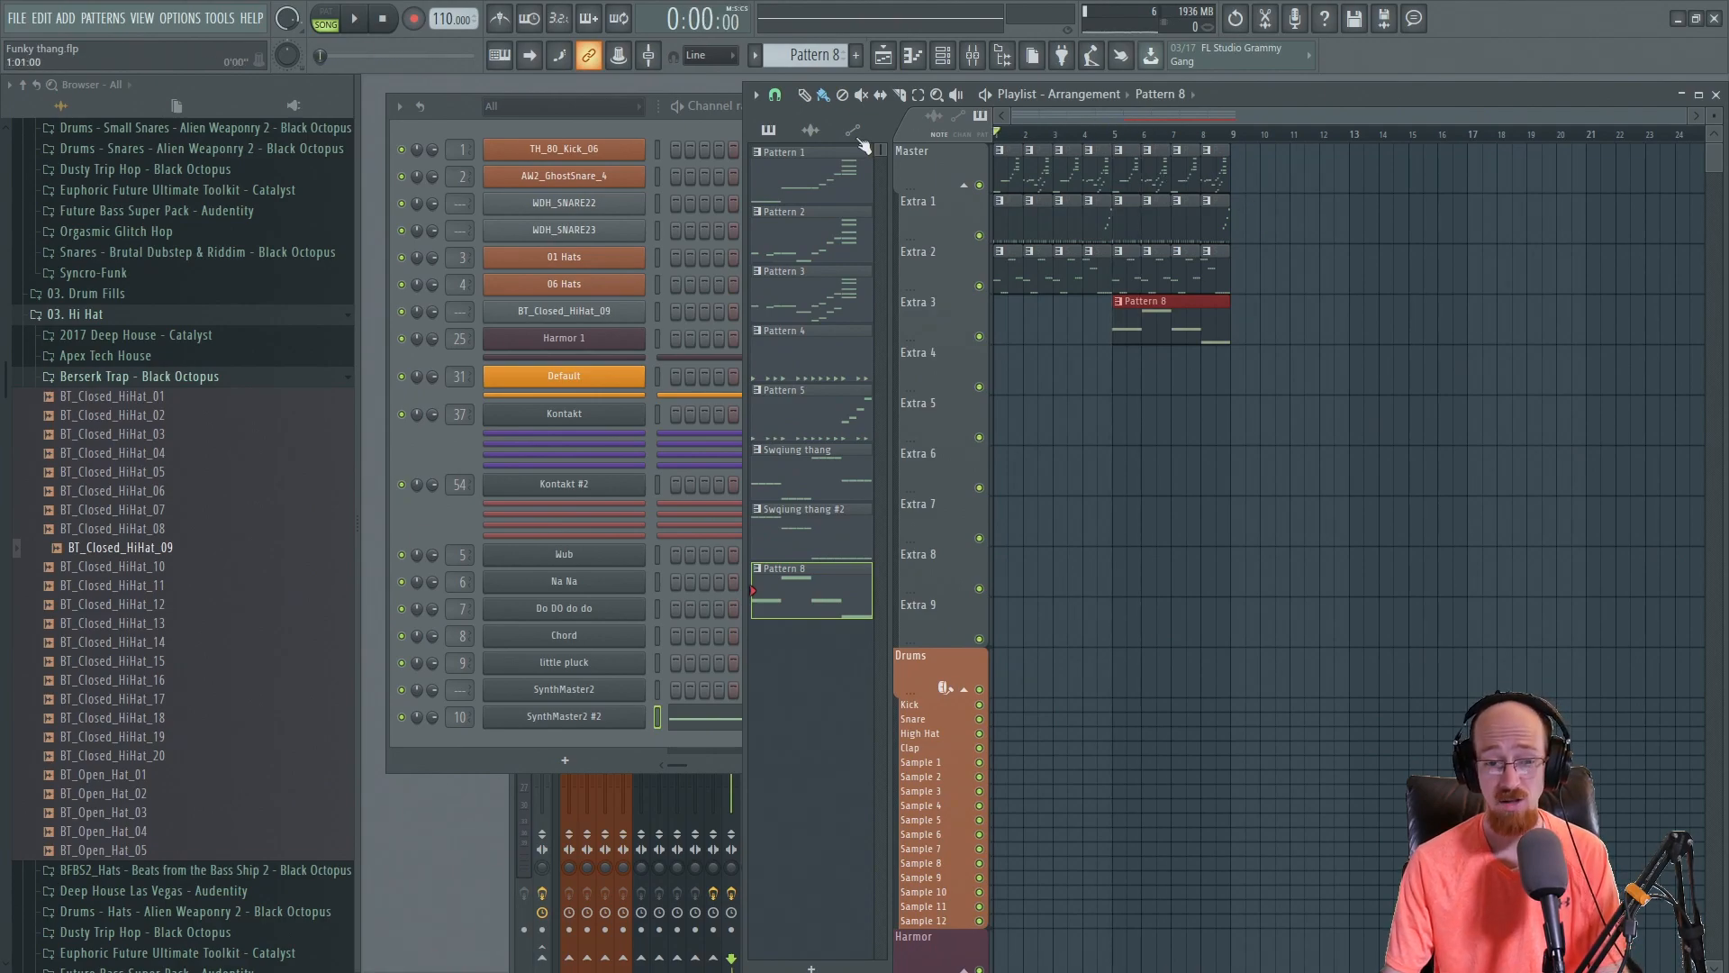
- Open the Wub channel and show its SynthMaster plugin interface
left_click(441, 504)
left_click(562, 554)
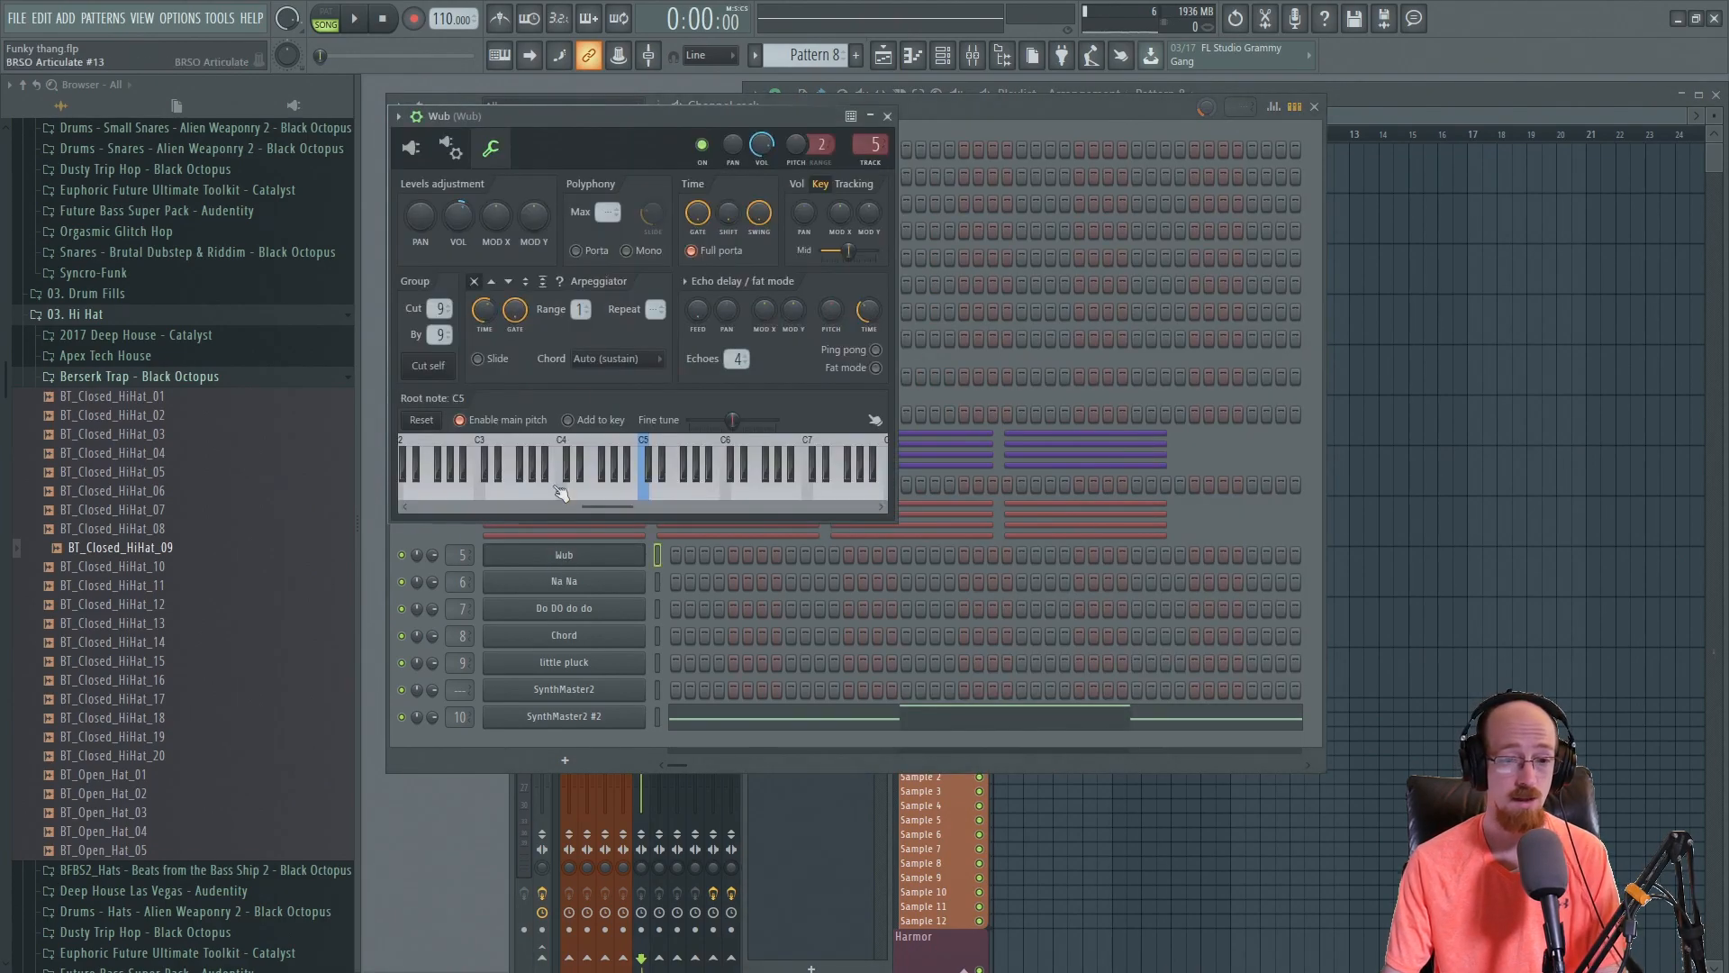
left_click(571, 556)
left_click(571, 557)
left_click(398, 117)
left_click(401, 119)
left_click(412, 147)
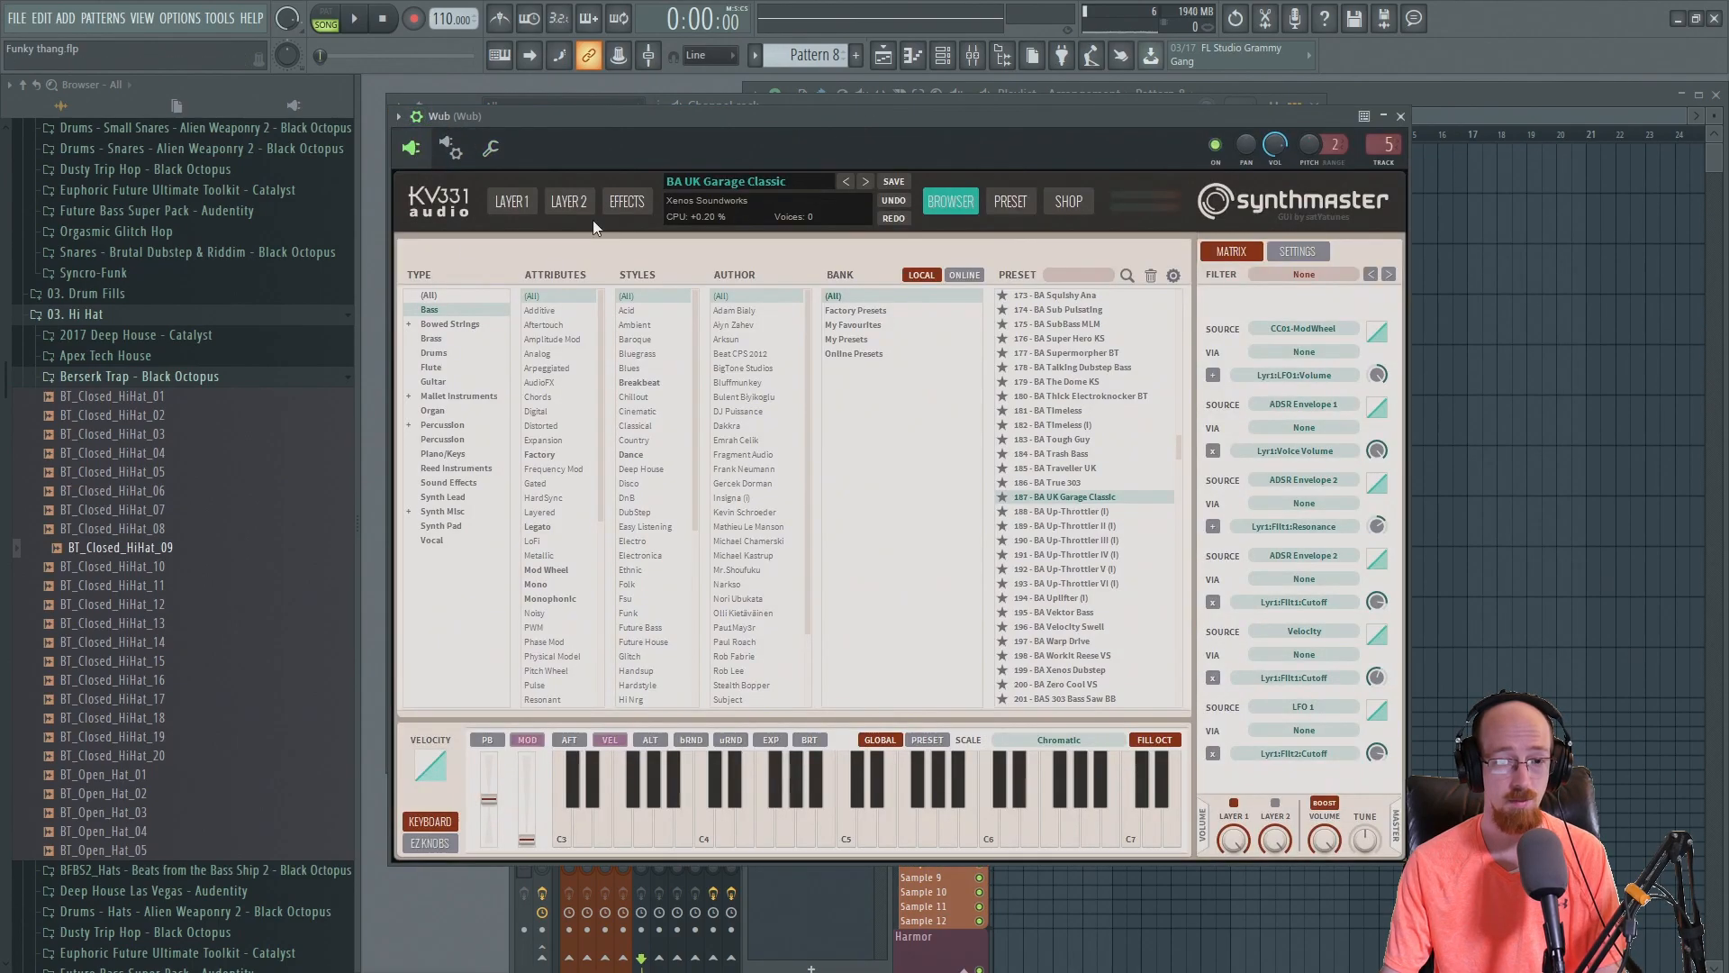
- Examine the Wub synth's preset browser, Layer 1 controls and effects section, finishing on Layer 1
left_click(1052, 201)
left_click(969, 209)
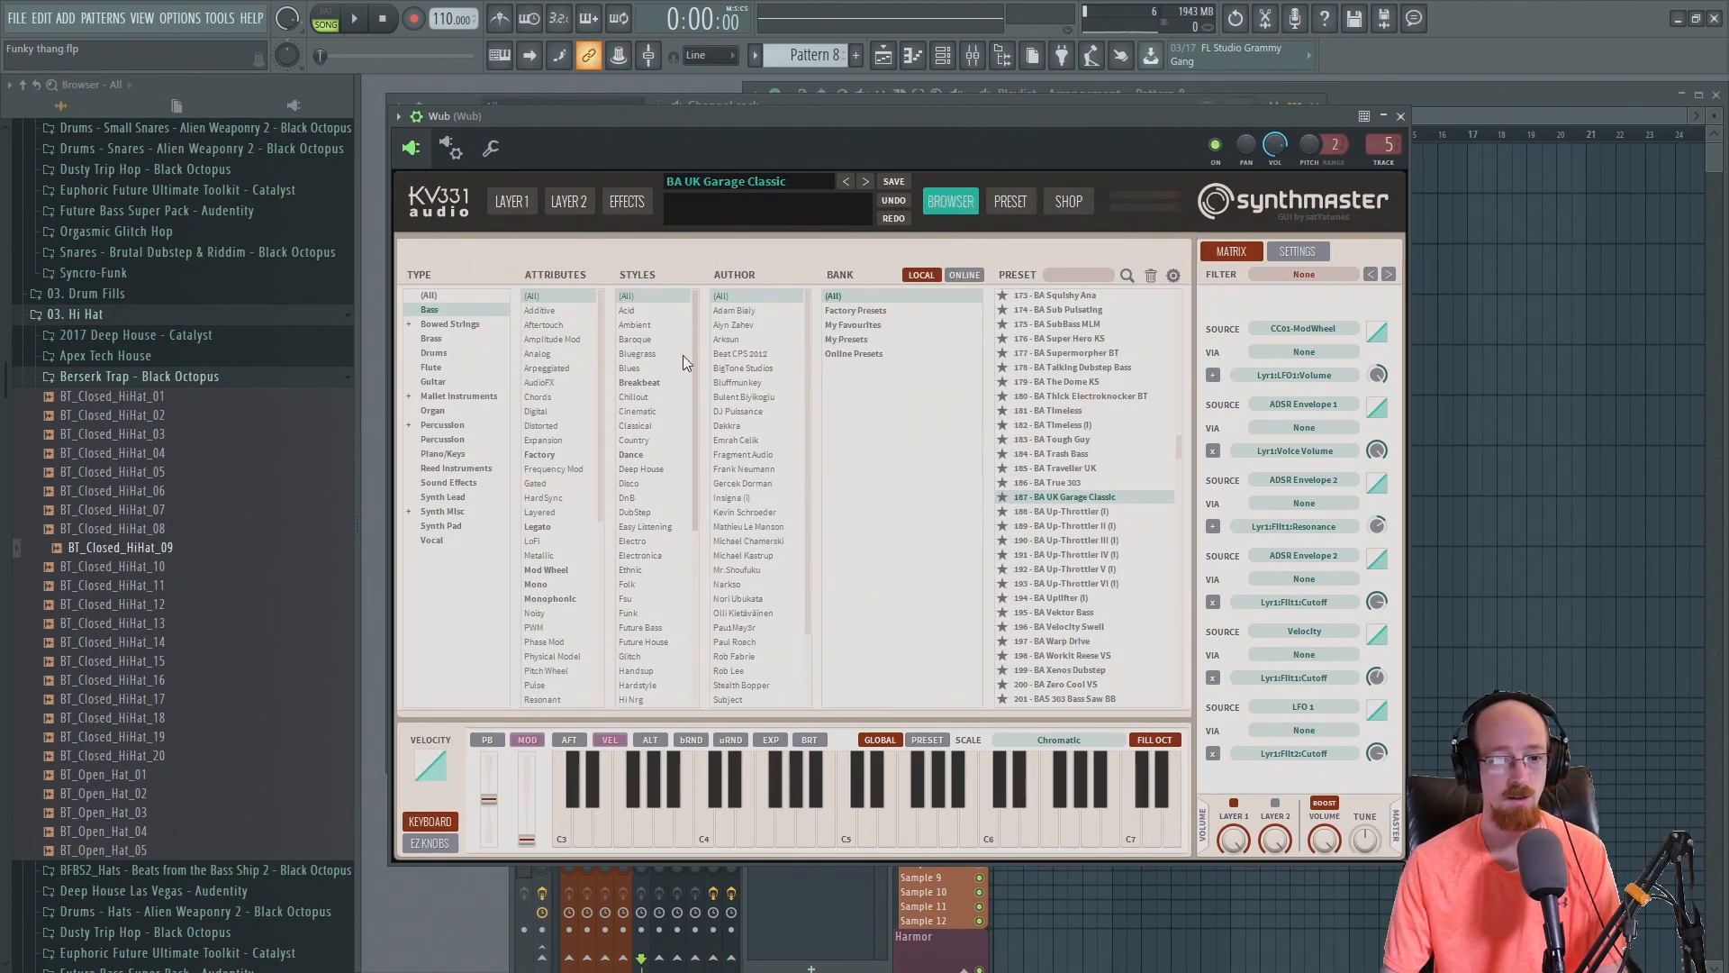
left_click(512, 202)
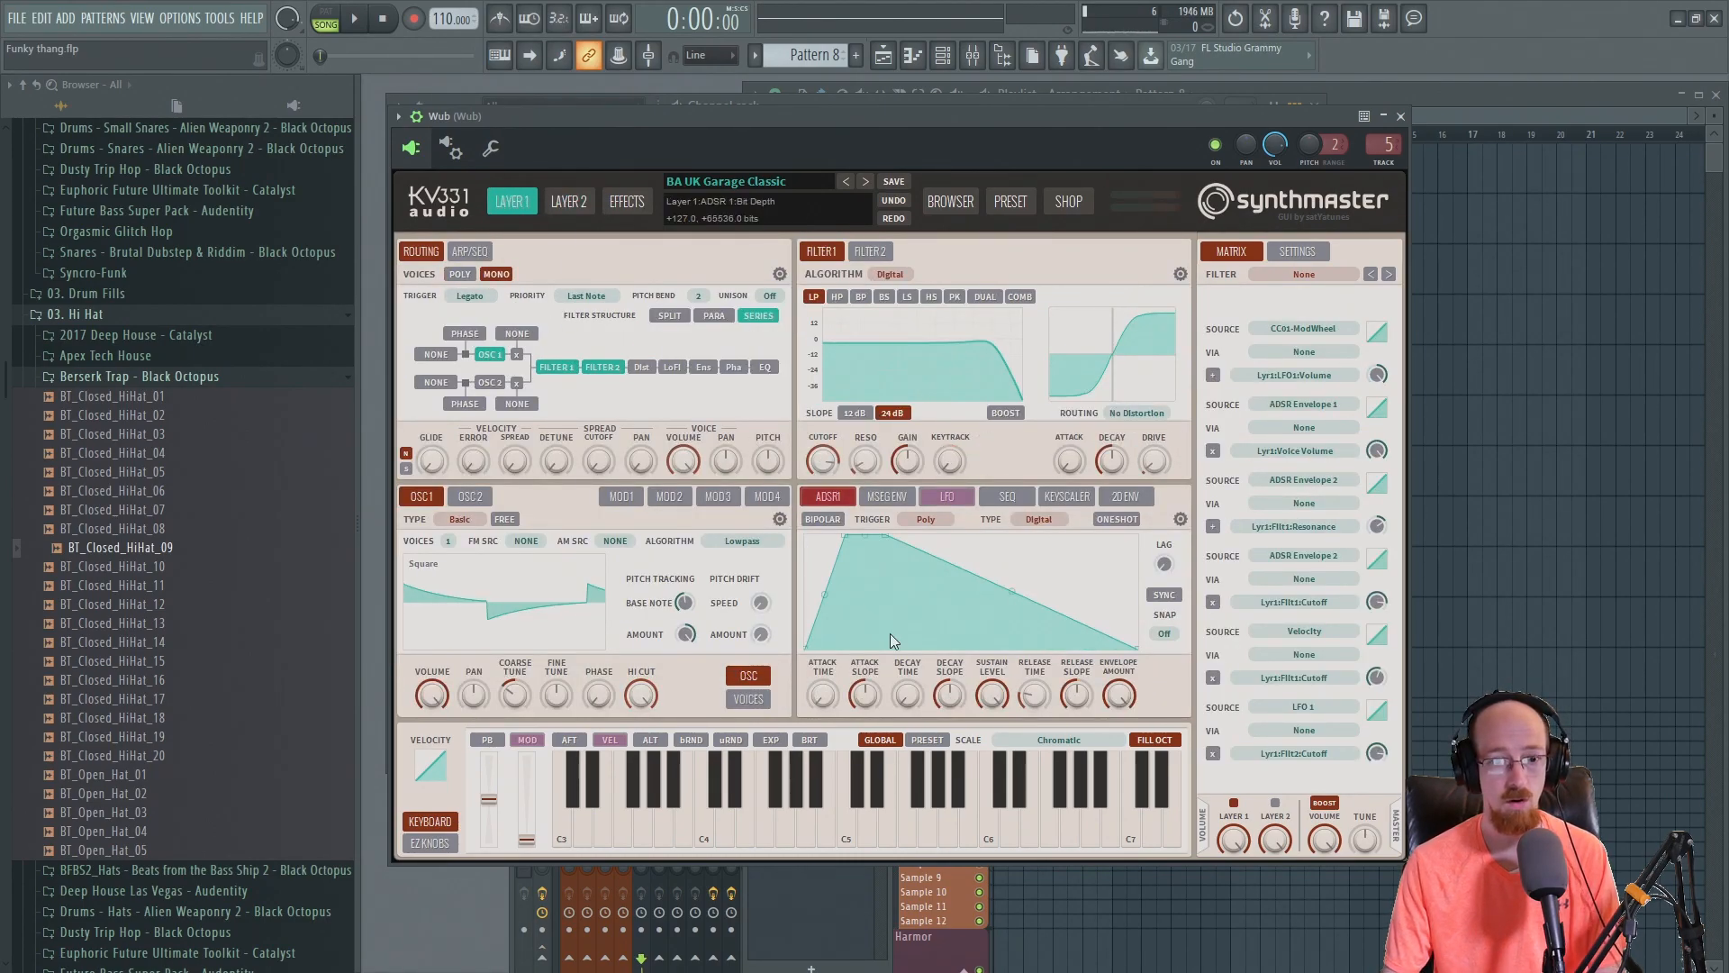
left_click(628, 201)
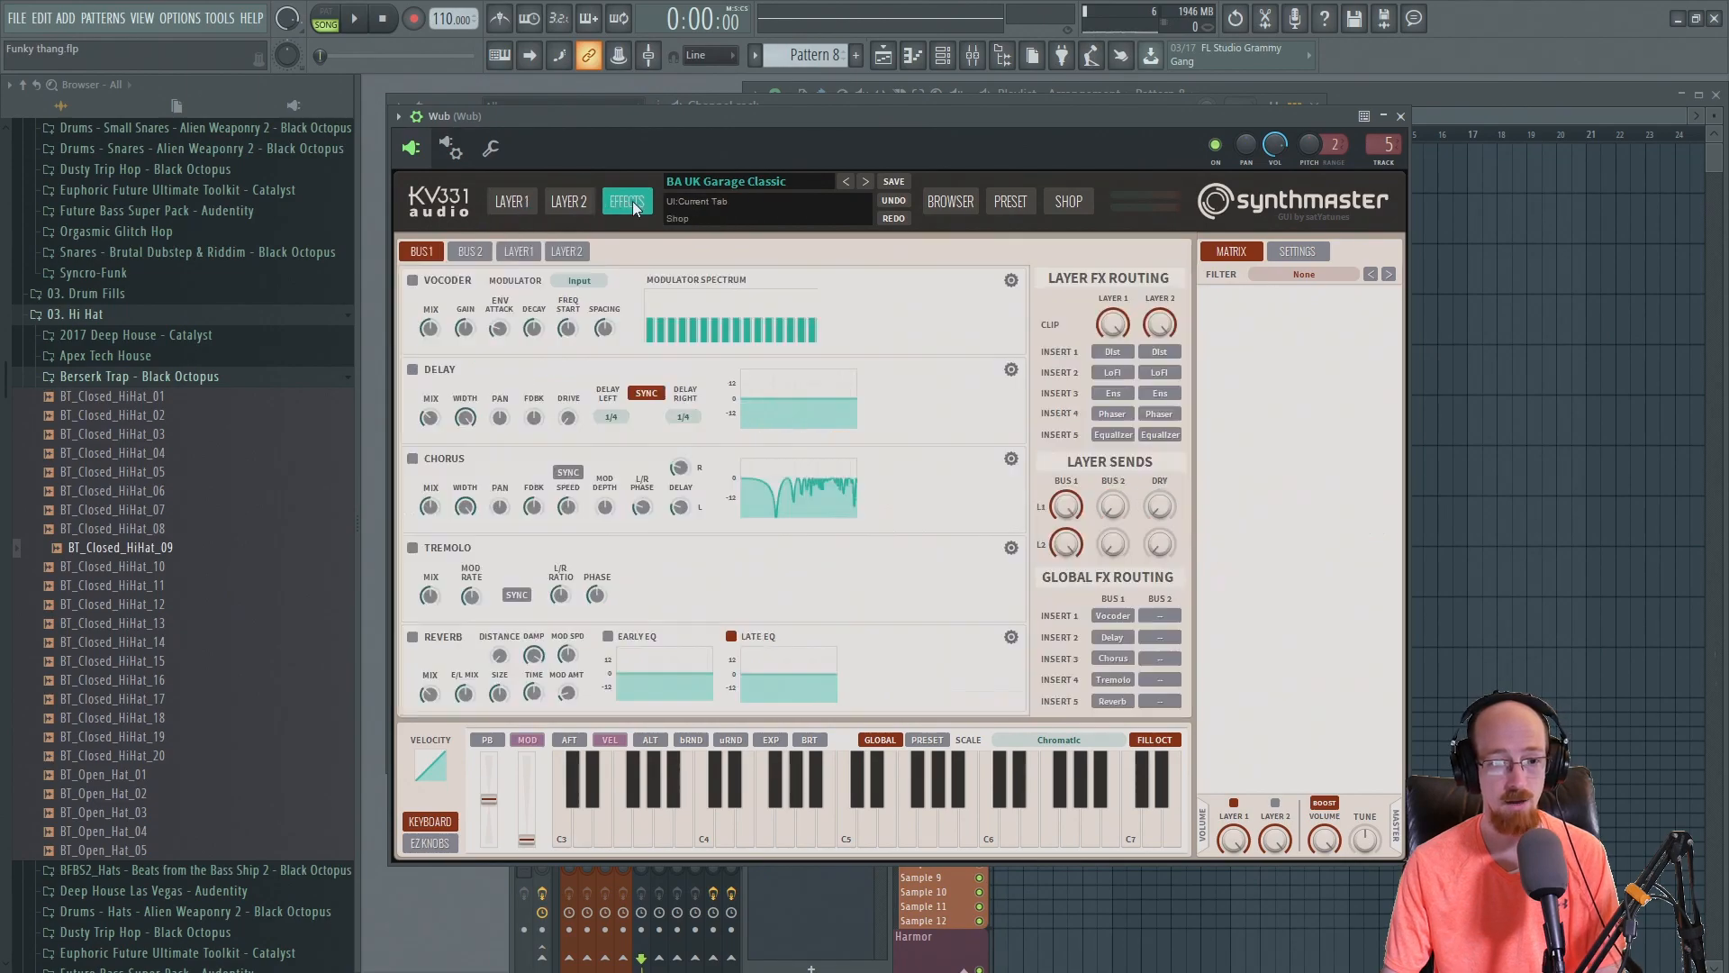
left_click(515, 207)
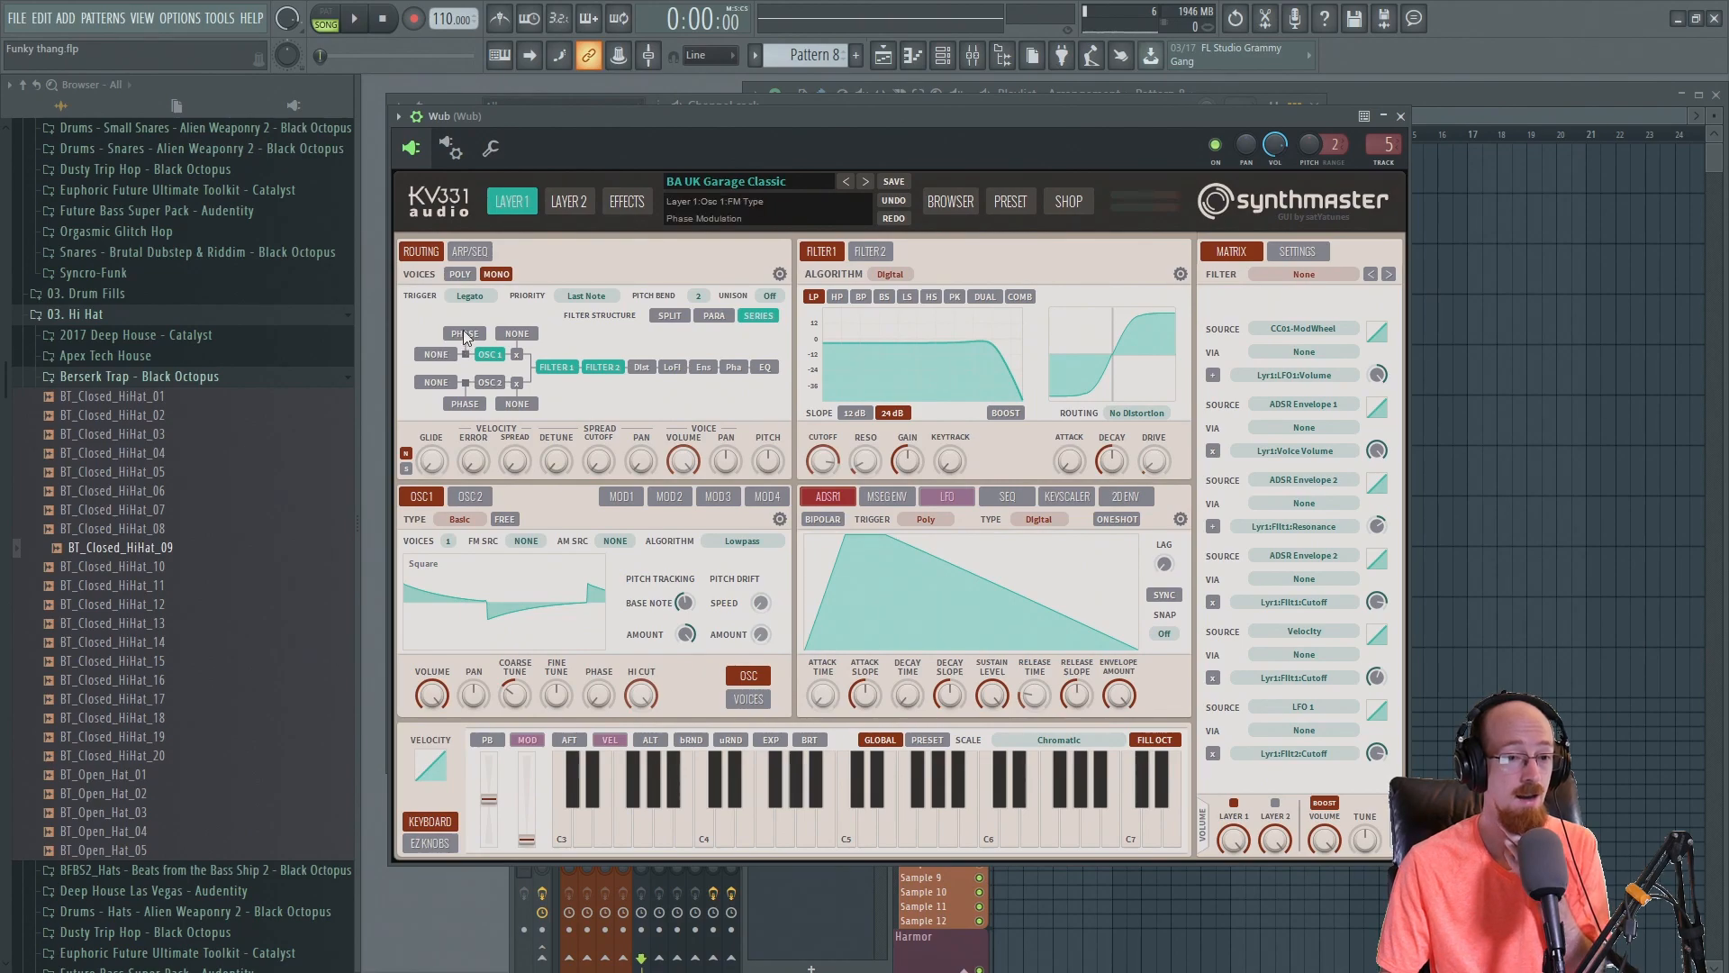
- Review the FM source and FM type options for Layer 1's Oscillator 1 without changing them
left_click(434, 357)
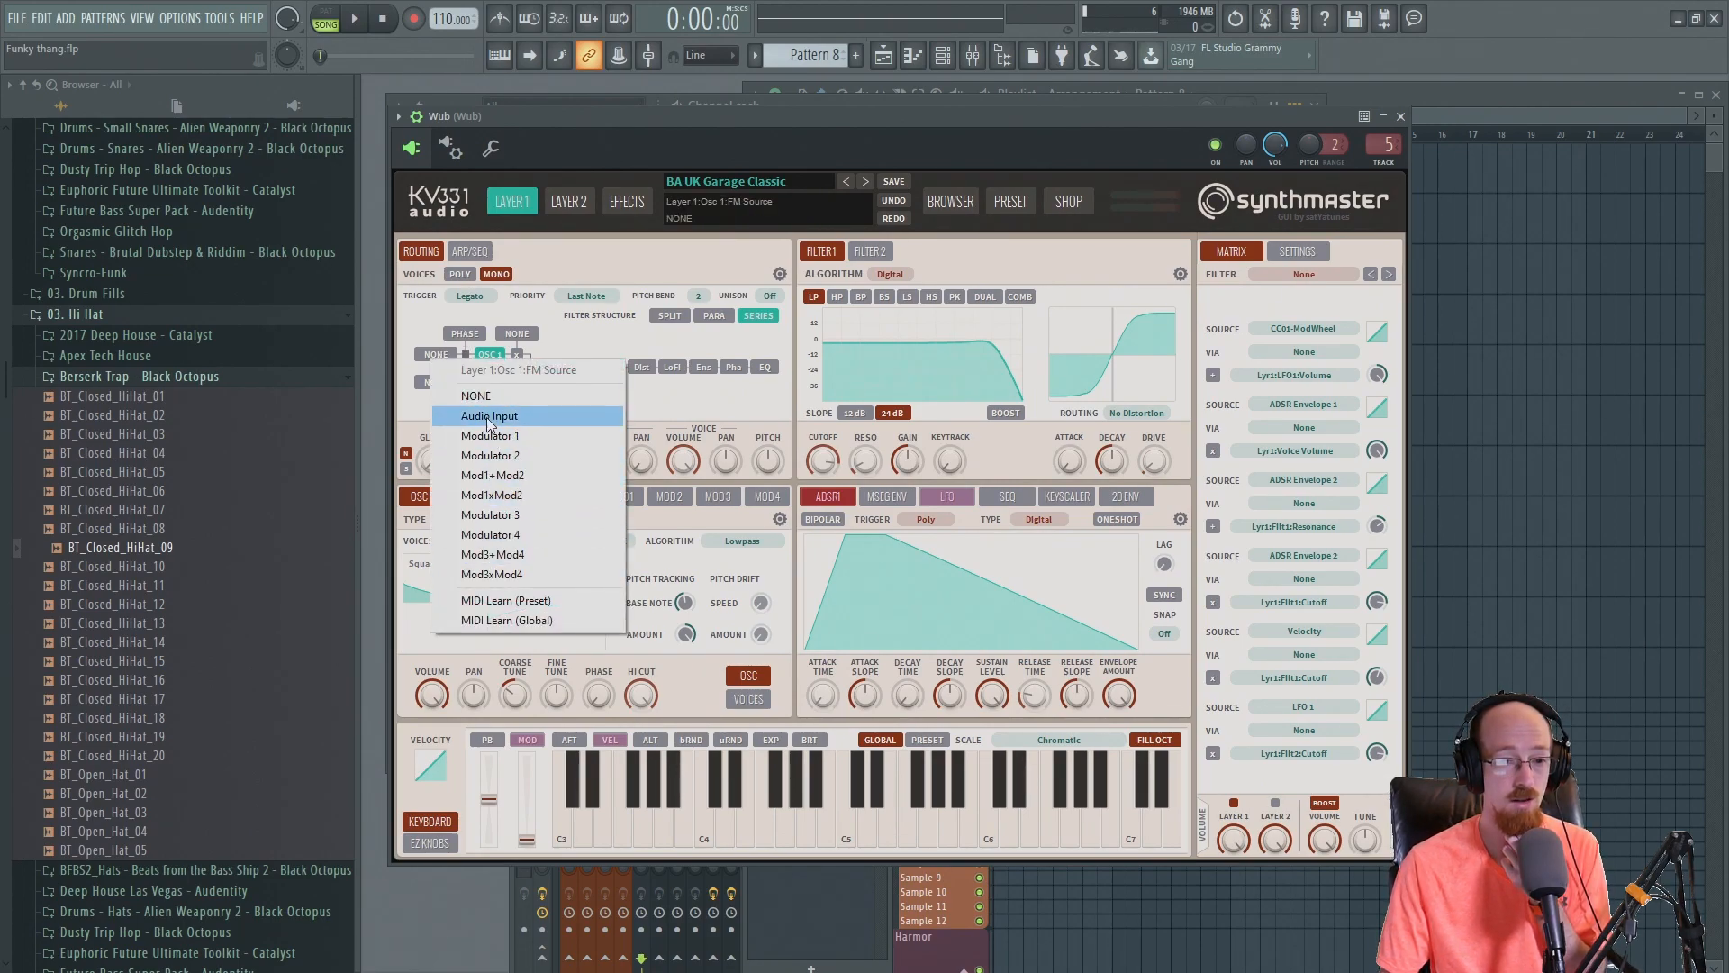
left_click(472, 334)
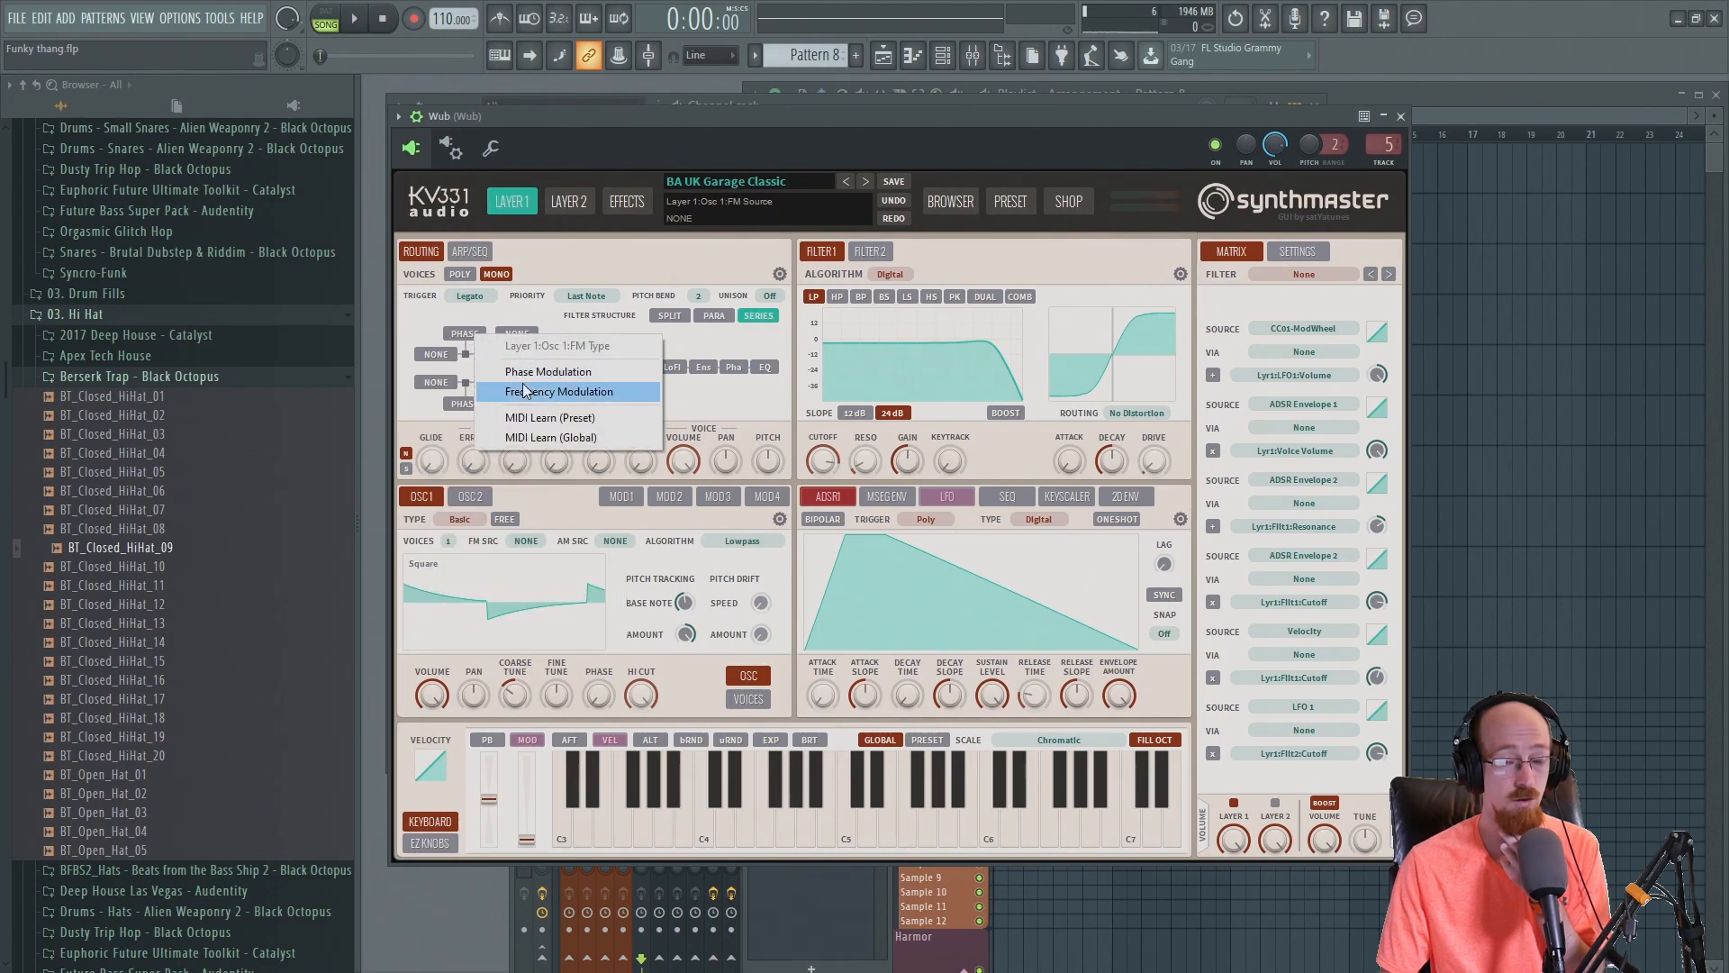
left_click(613, 259)
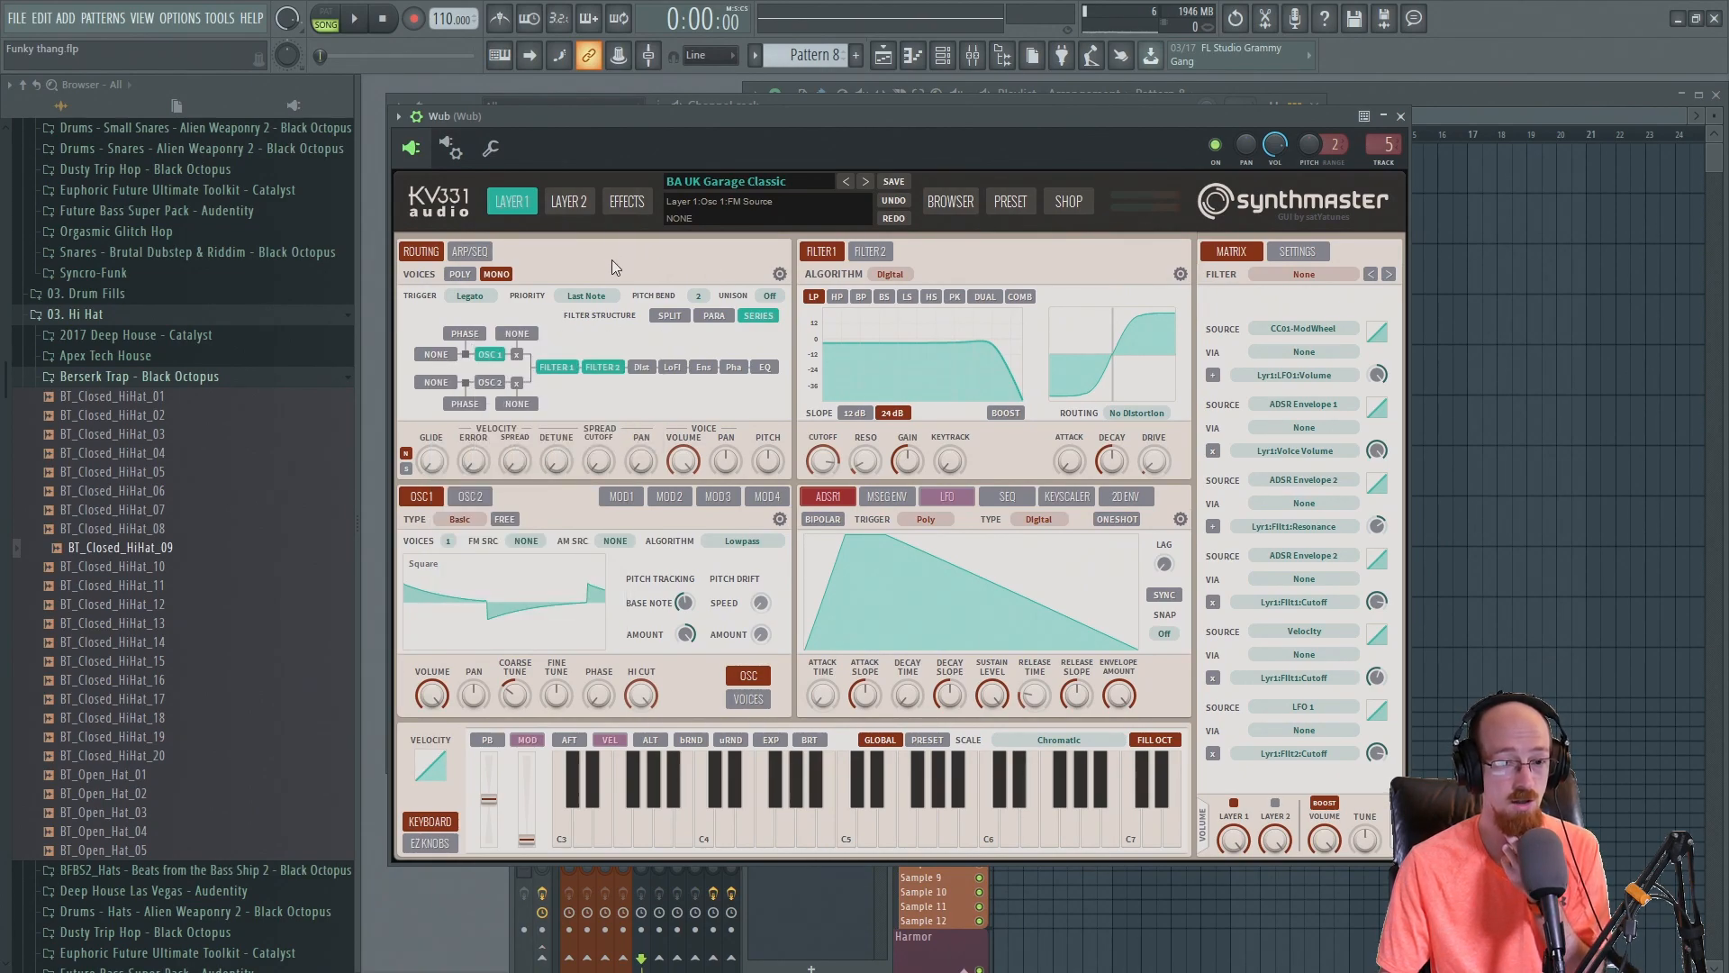